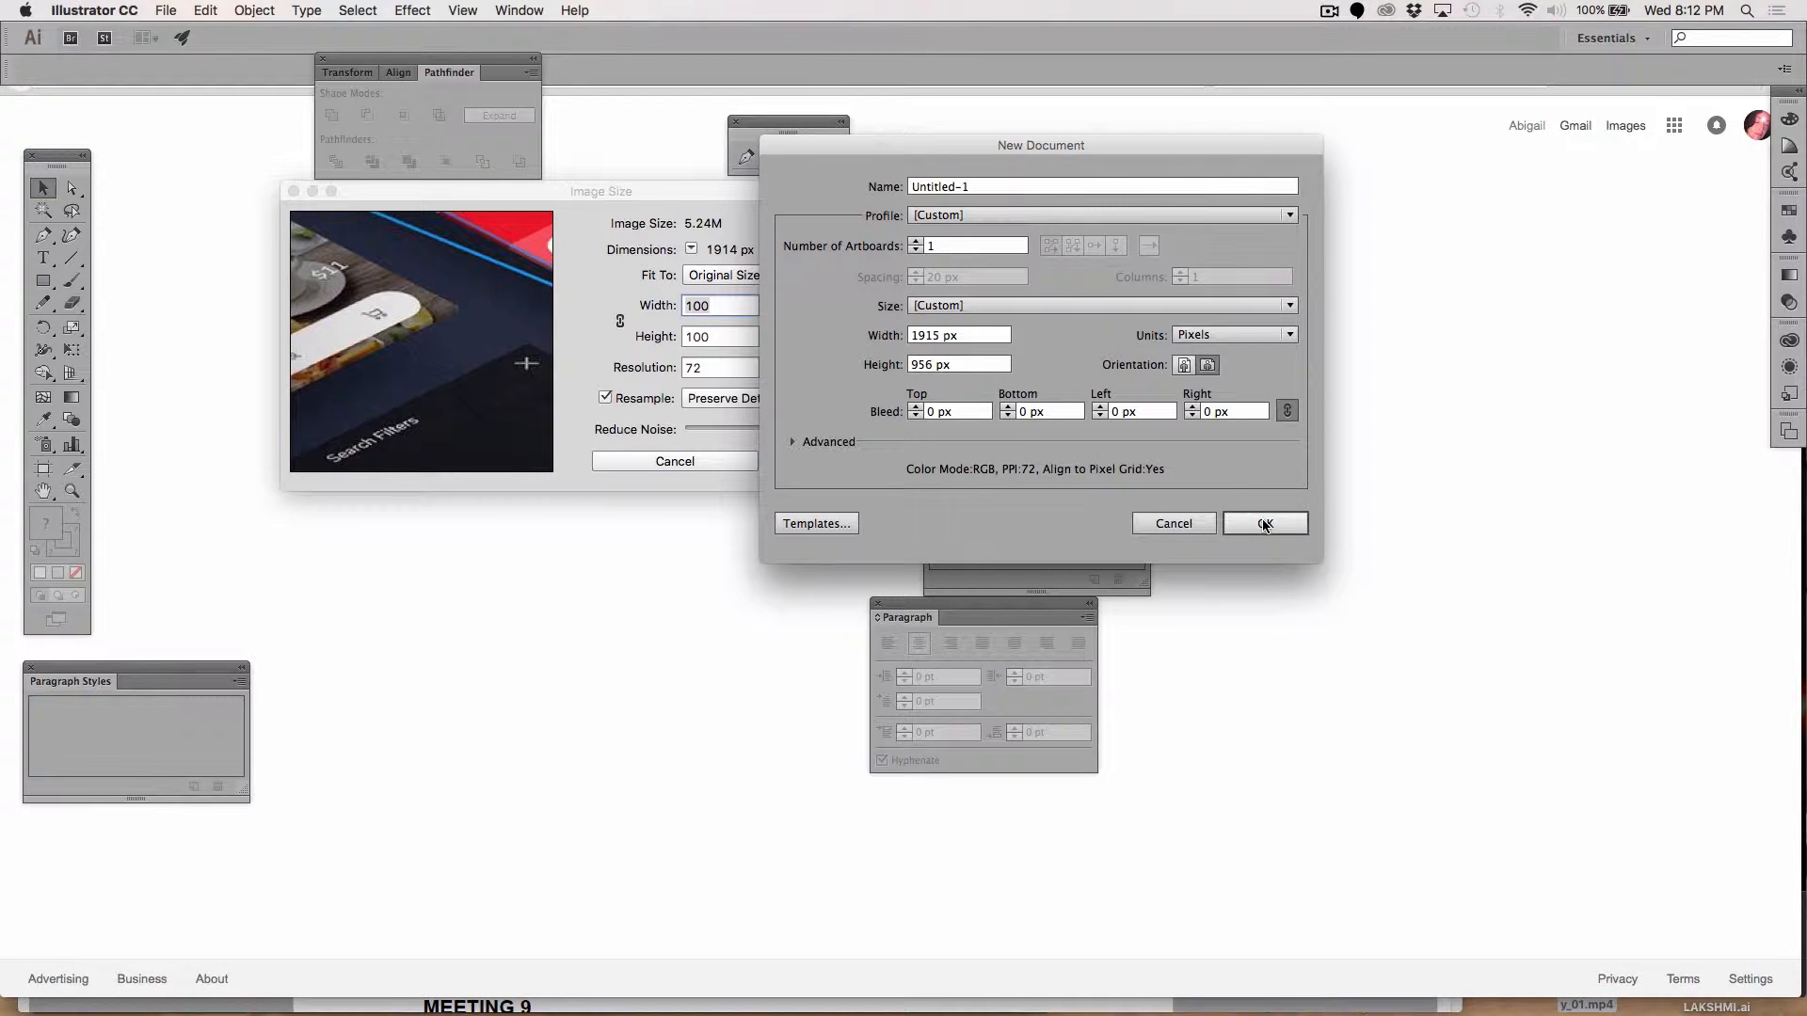
Step: Create a new blank document, changing the width to 1914 px and keeping the height at 956 px
left_click(938, 337)
key("BackSpace")
type("4")
left_click(1264, 525)
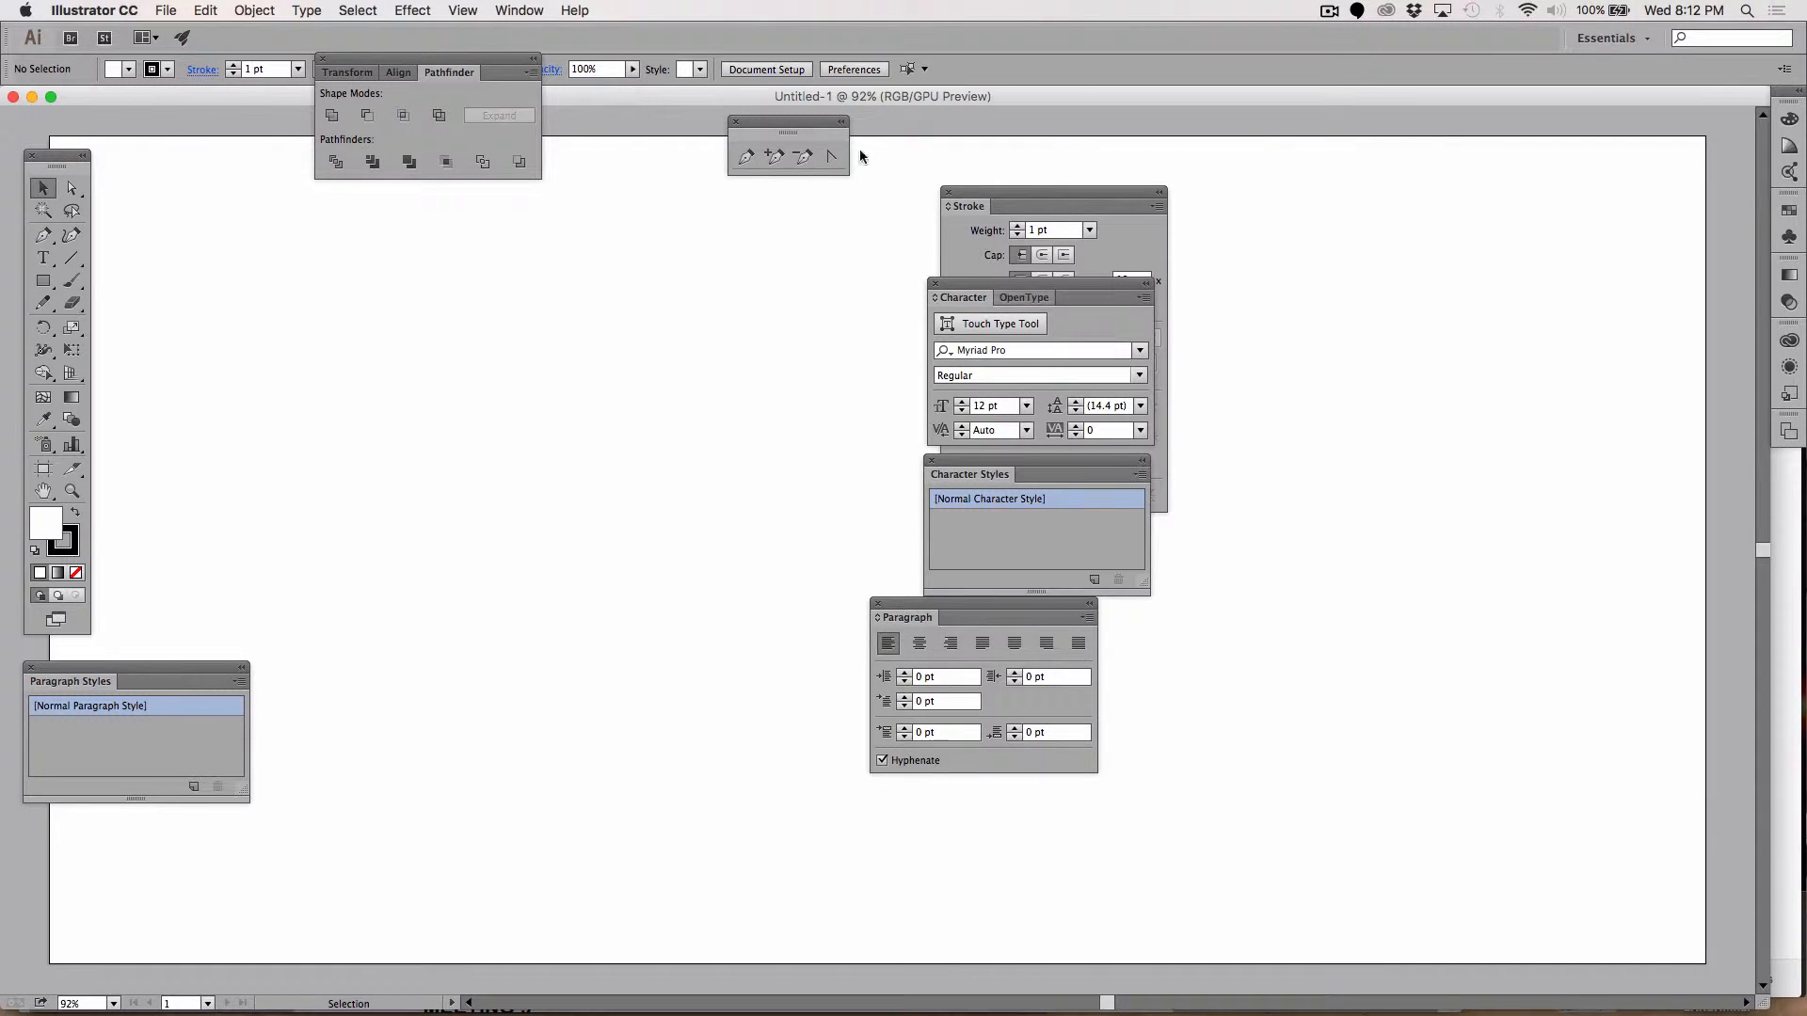
Step: Reset the workspace to Essentials and collapse the Libraries panel into the dock
left_click(519, 10)
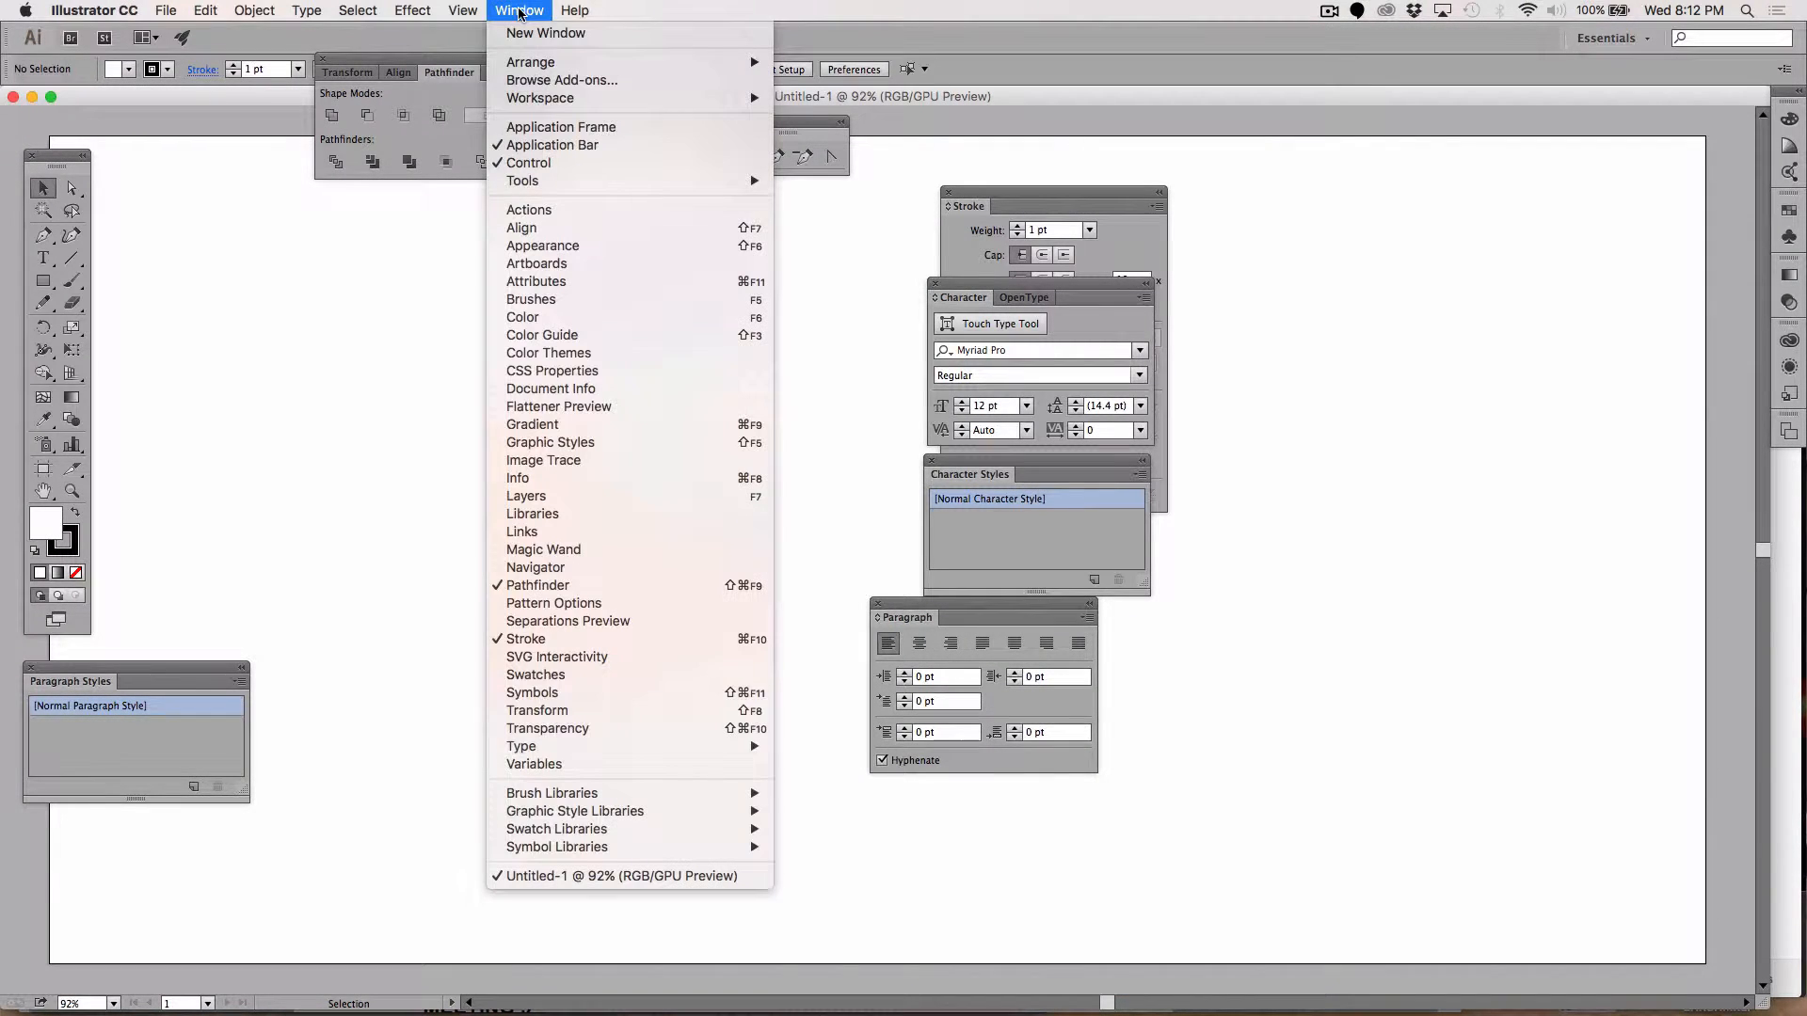
mouse_move(520, 101)
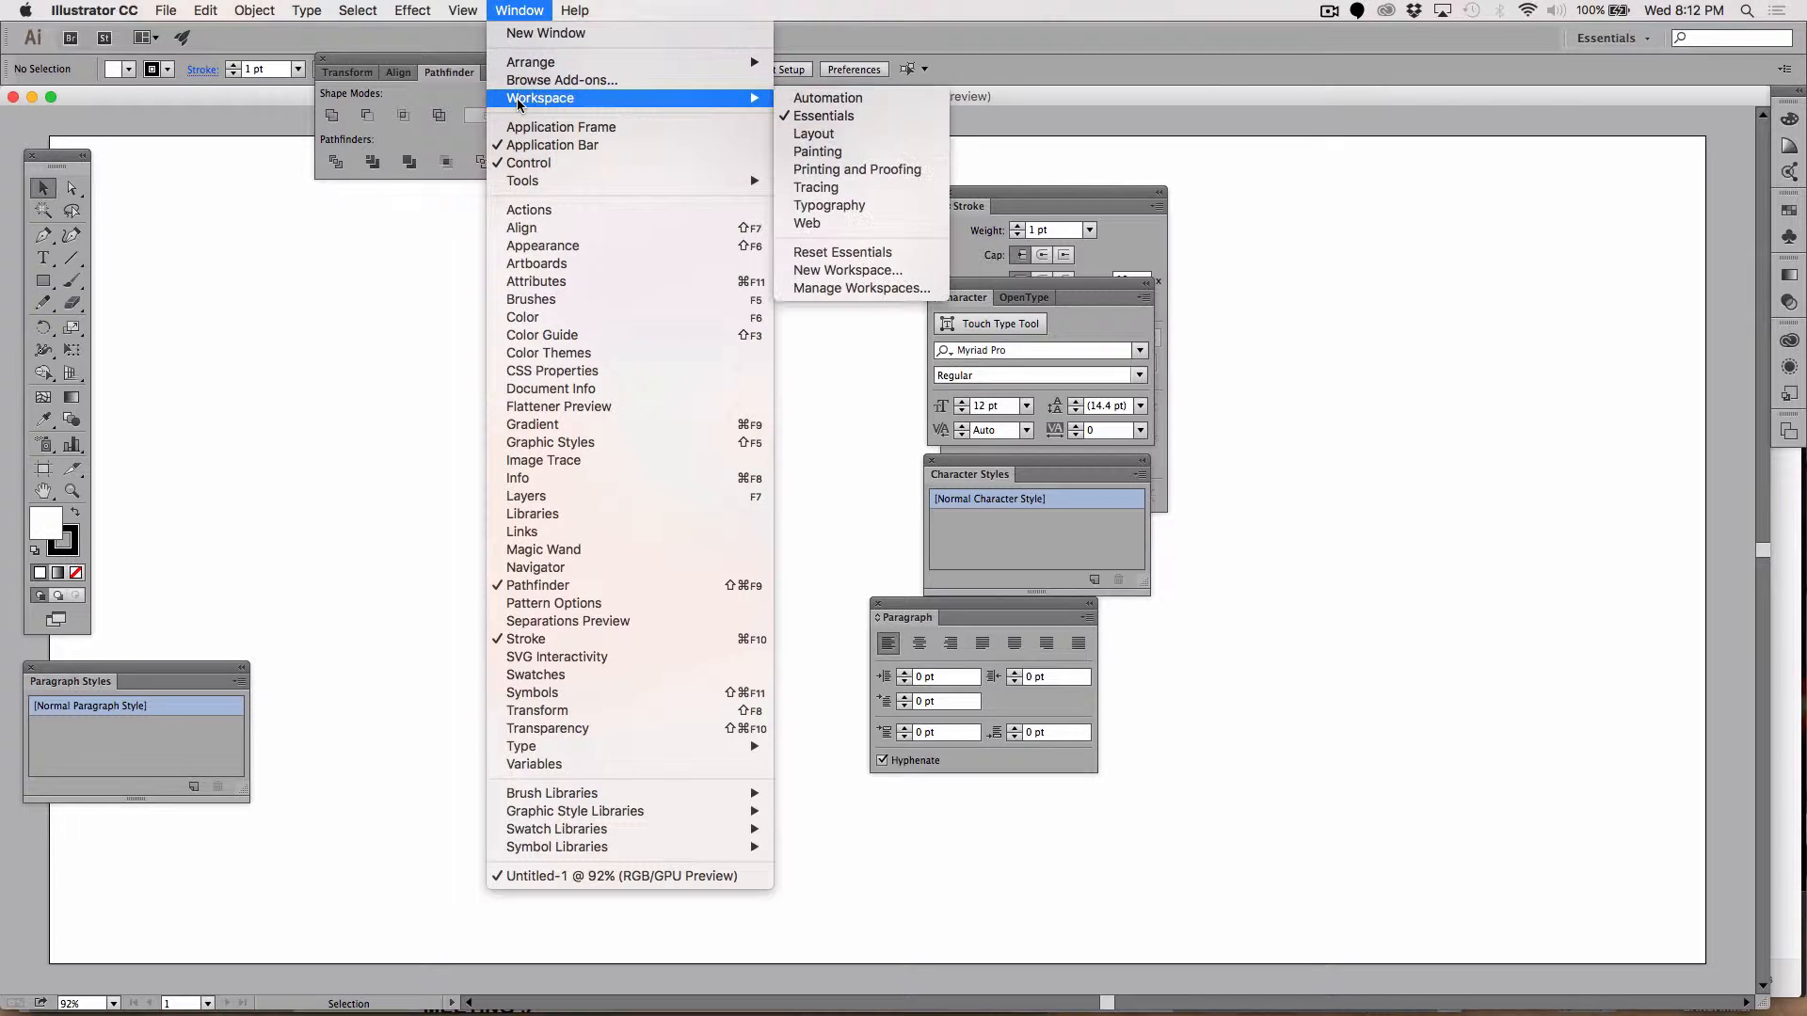
left_click(819, 253)
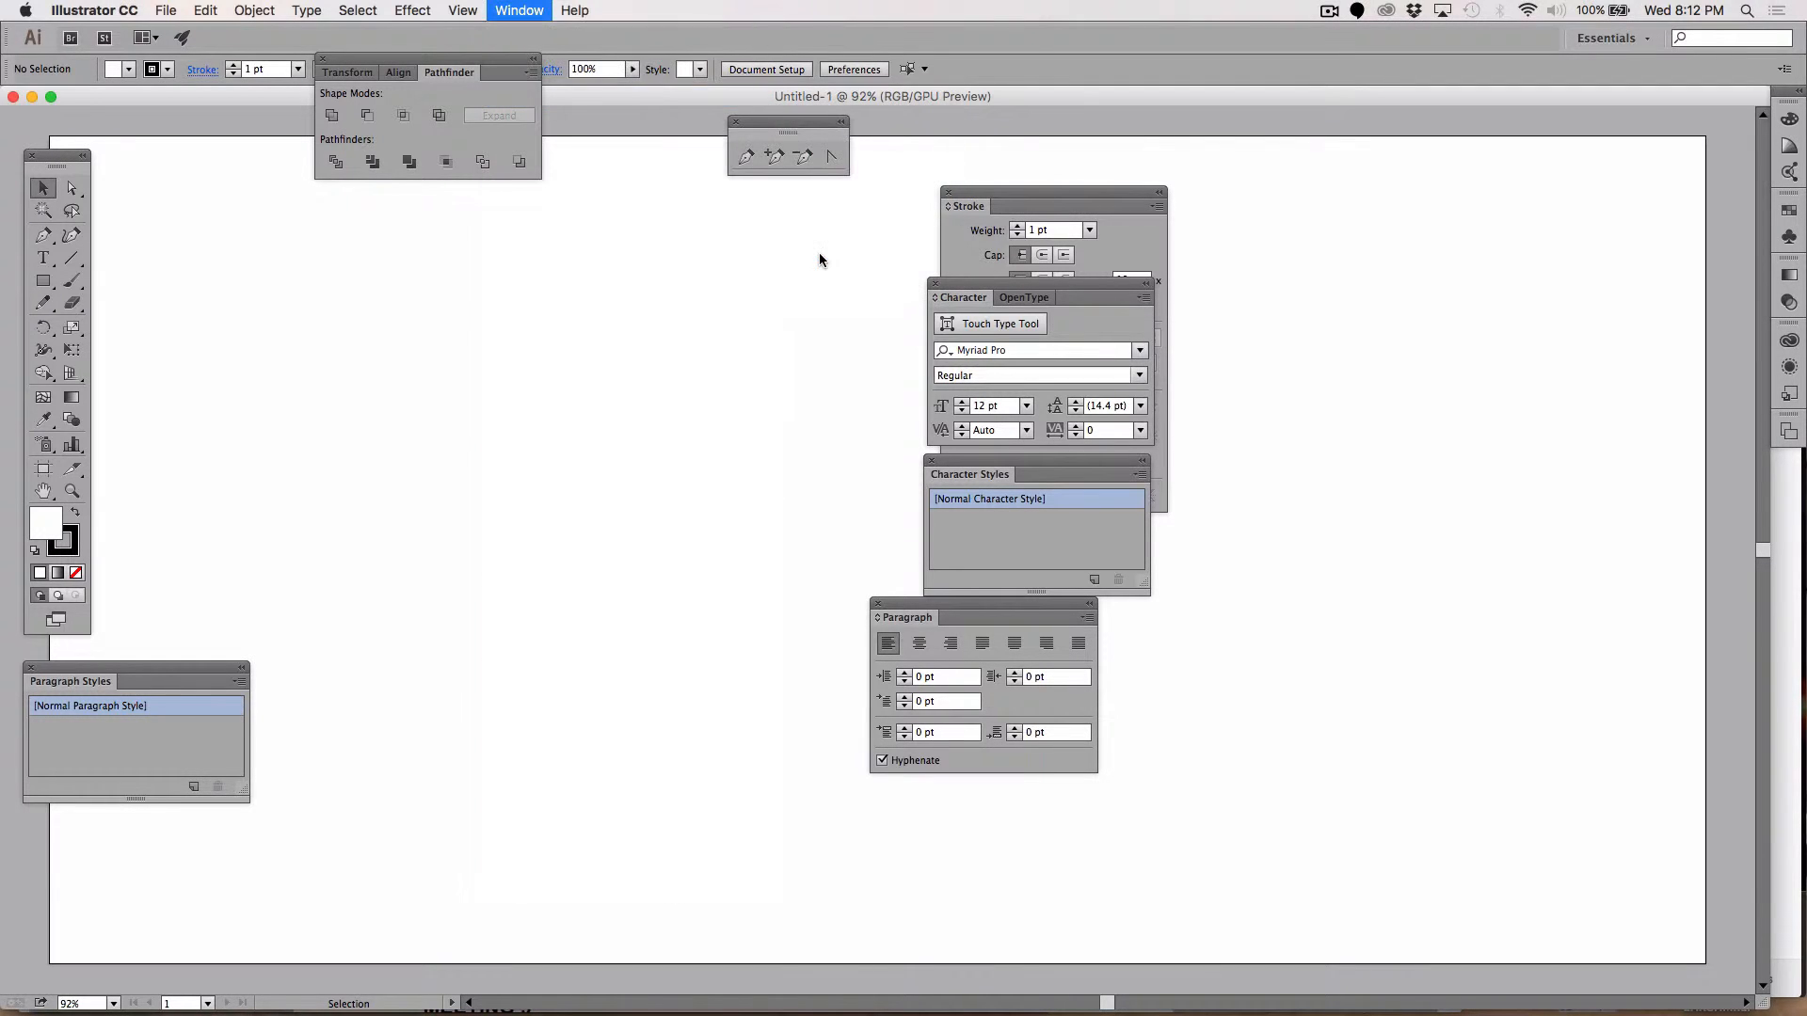
key("Tab")
key("Tab")
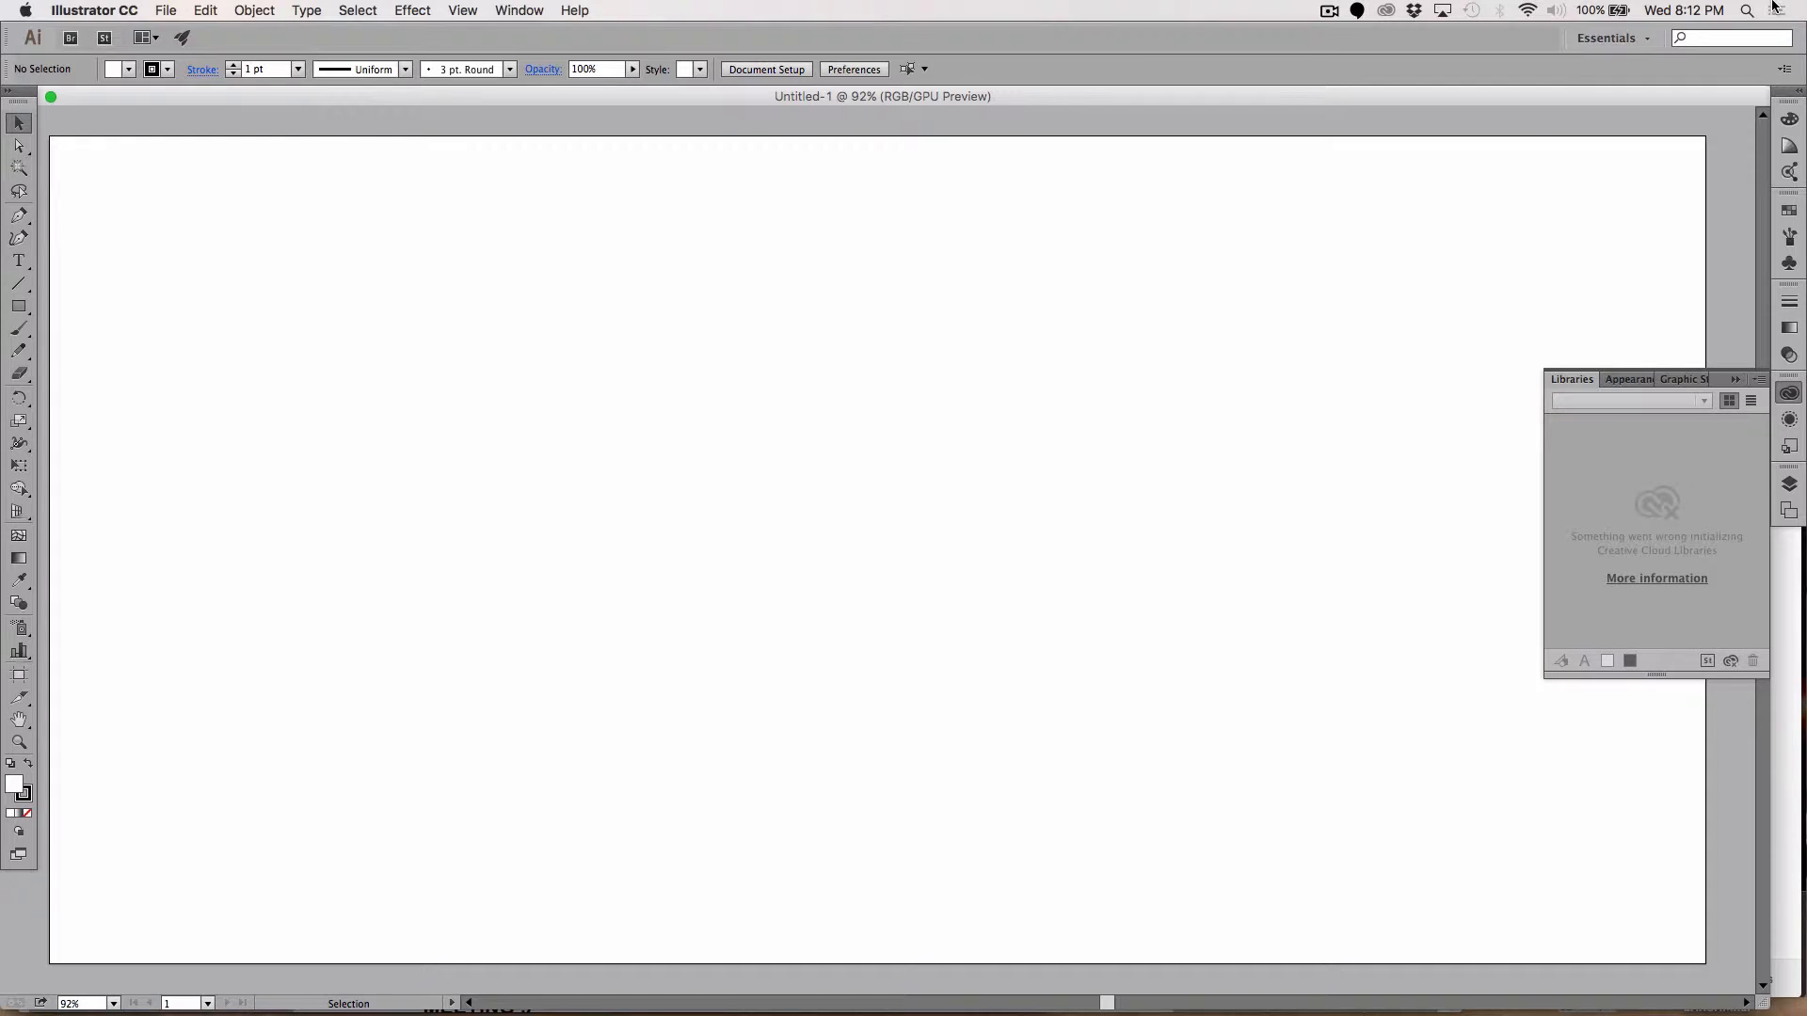
left_click(1733, 379)
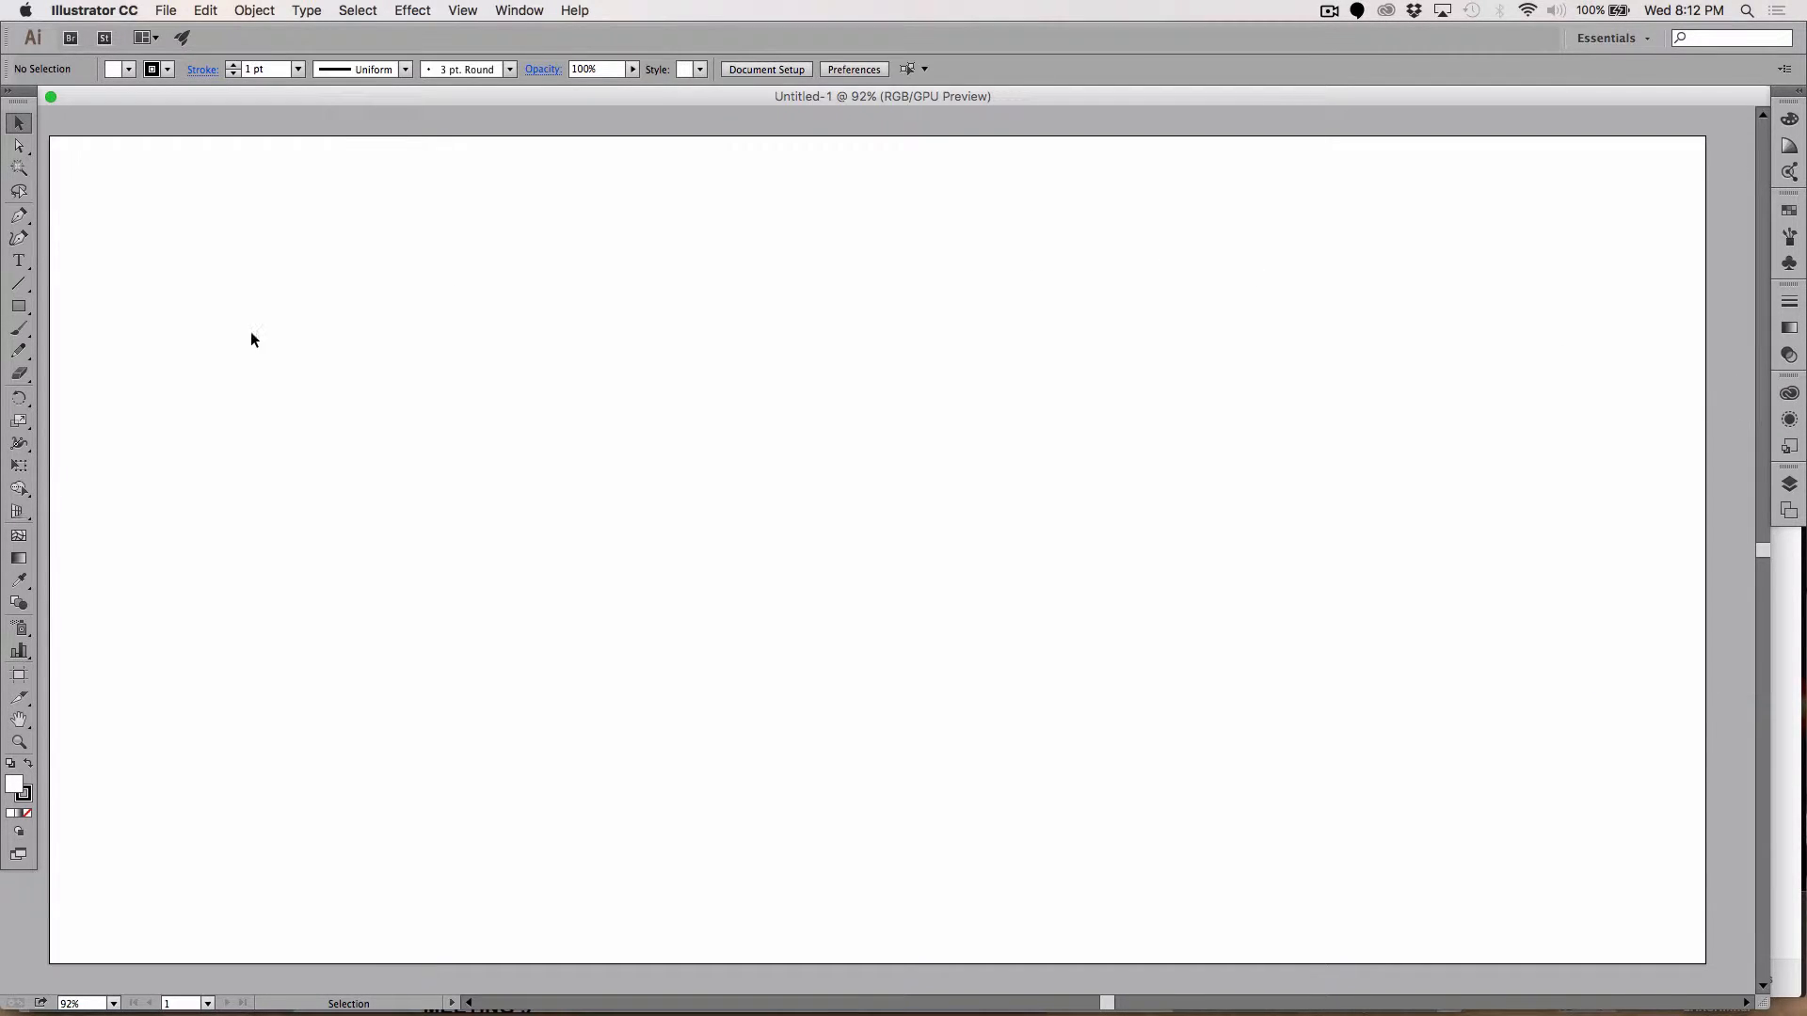
Step: Set the fill colour to light grey #A3A2A2 in the Color Picker
double_click(16, 789)
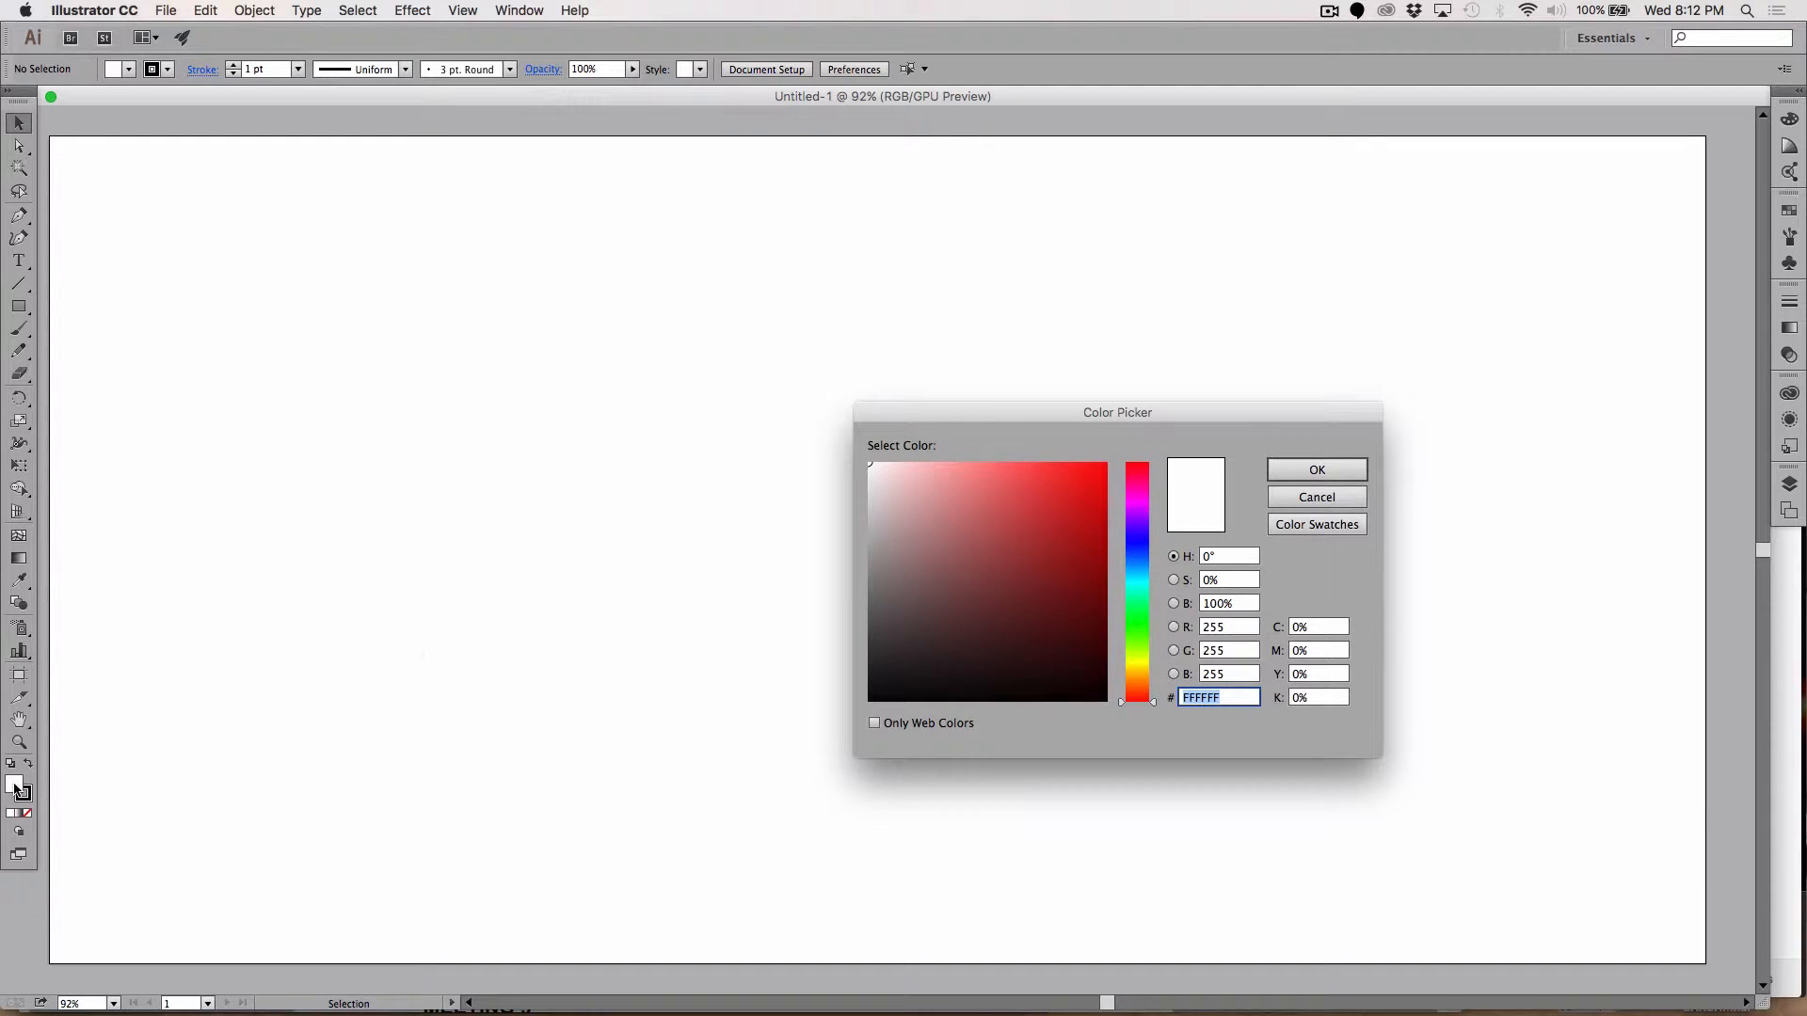
left_click(870, 549)
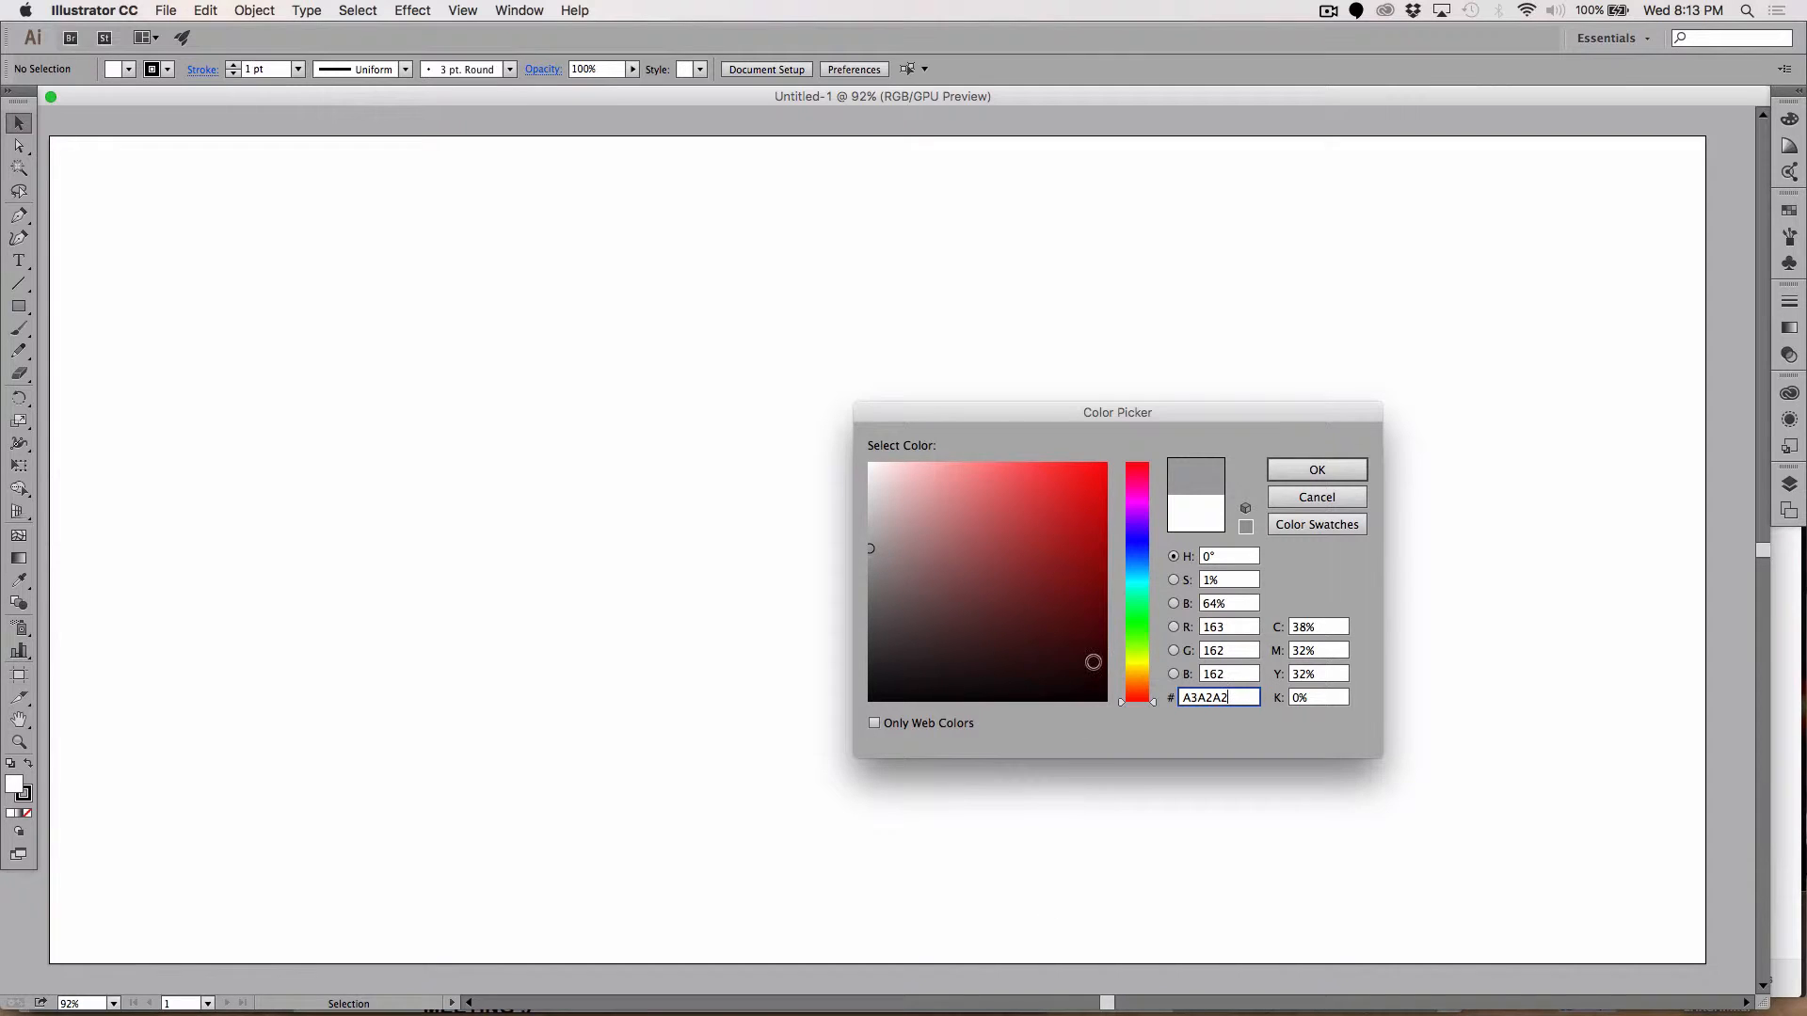
left_click(1315, 470)
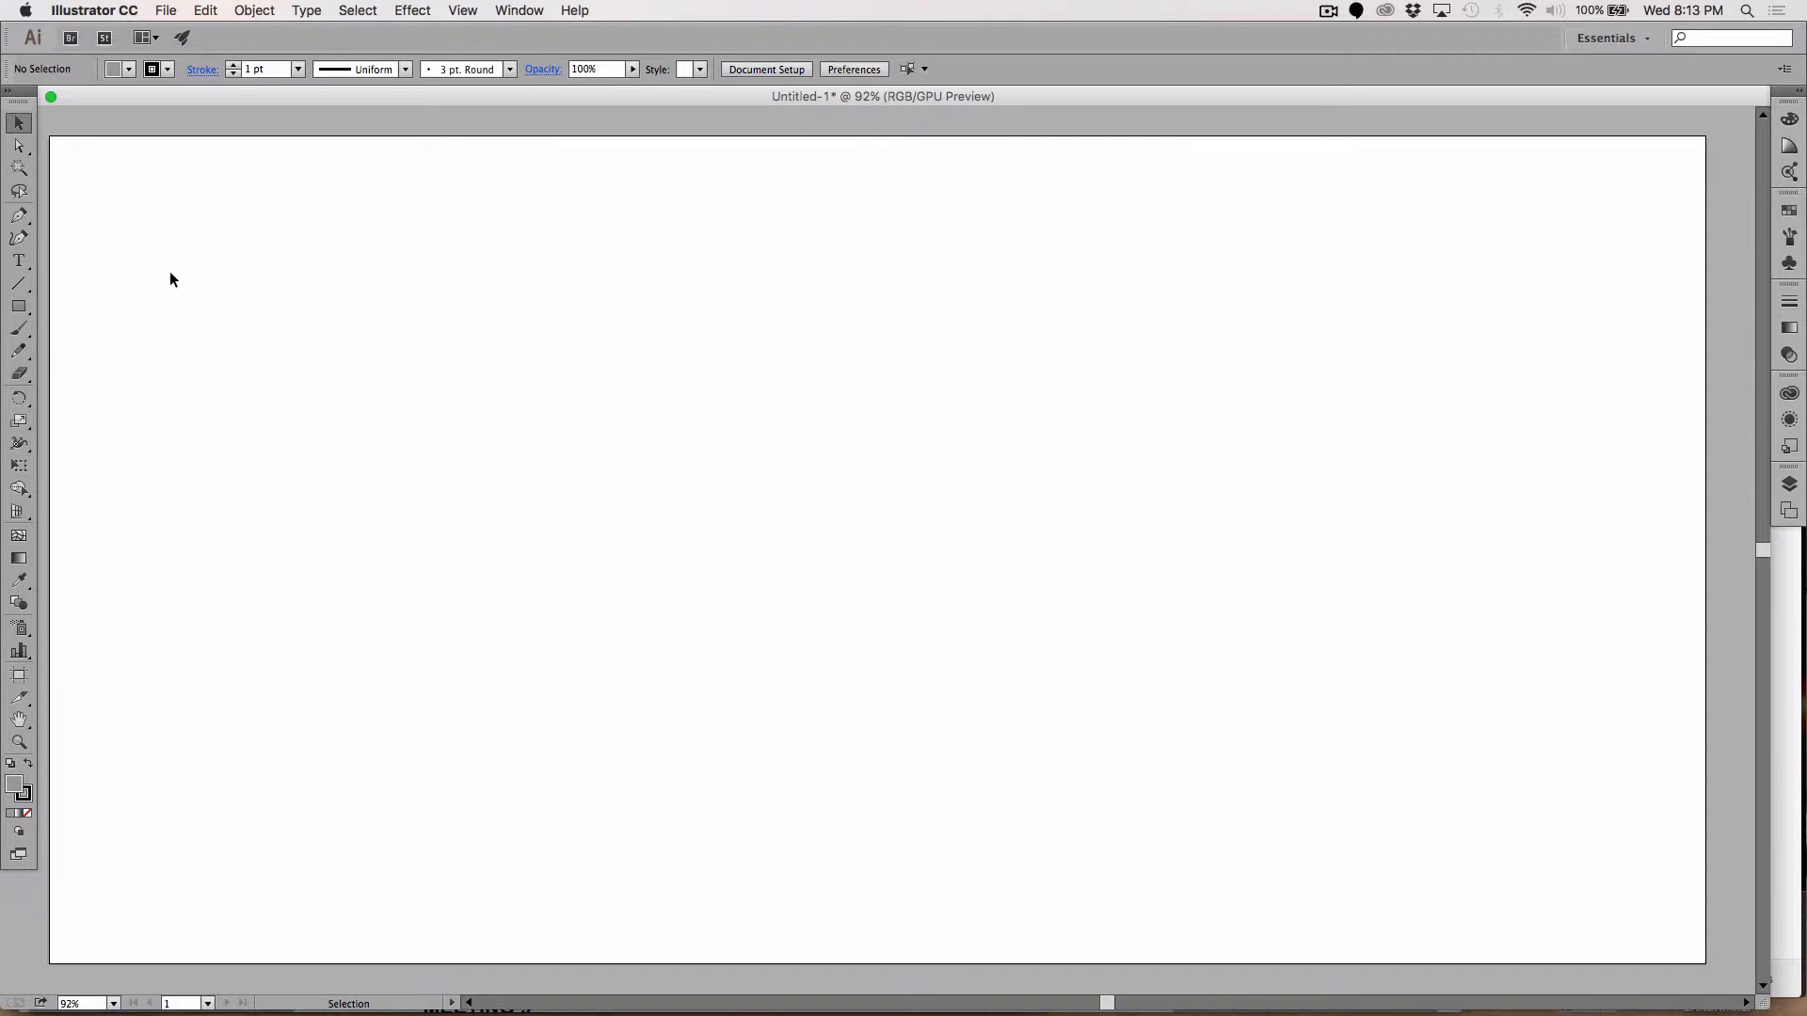
left_click(35, 796)
Step: With no stroke, draw a grey 1914 × 352 px banner across the top and a smaller box below it
left_click(30, 814)
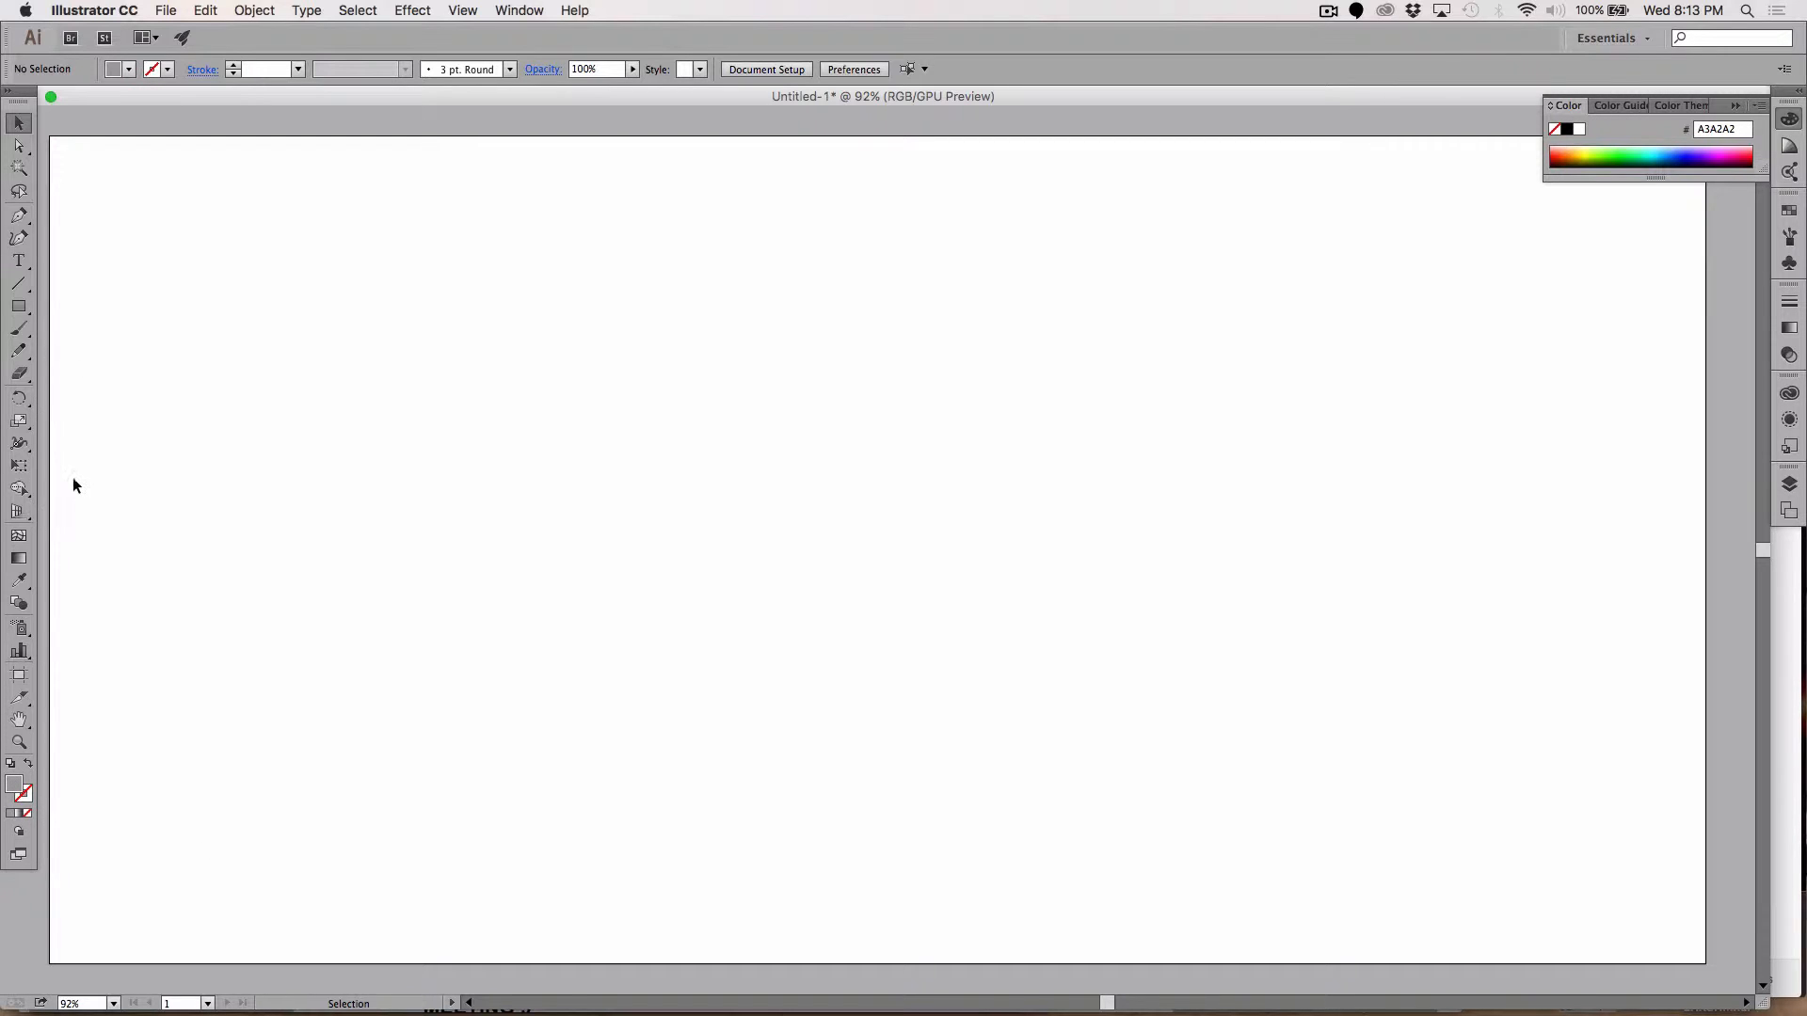
left_click(19, 306)
left_click_drag(50, 238, 1705, 544)
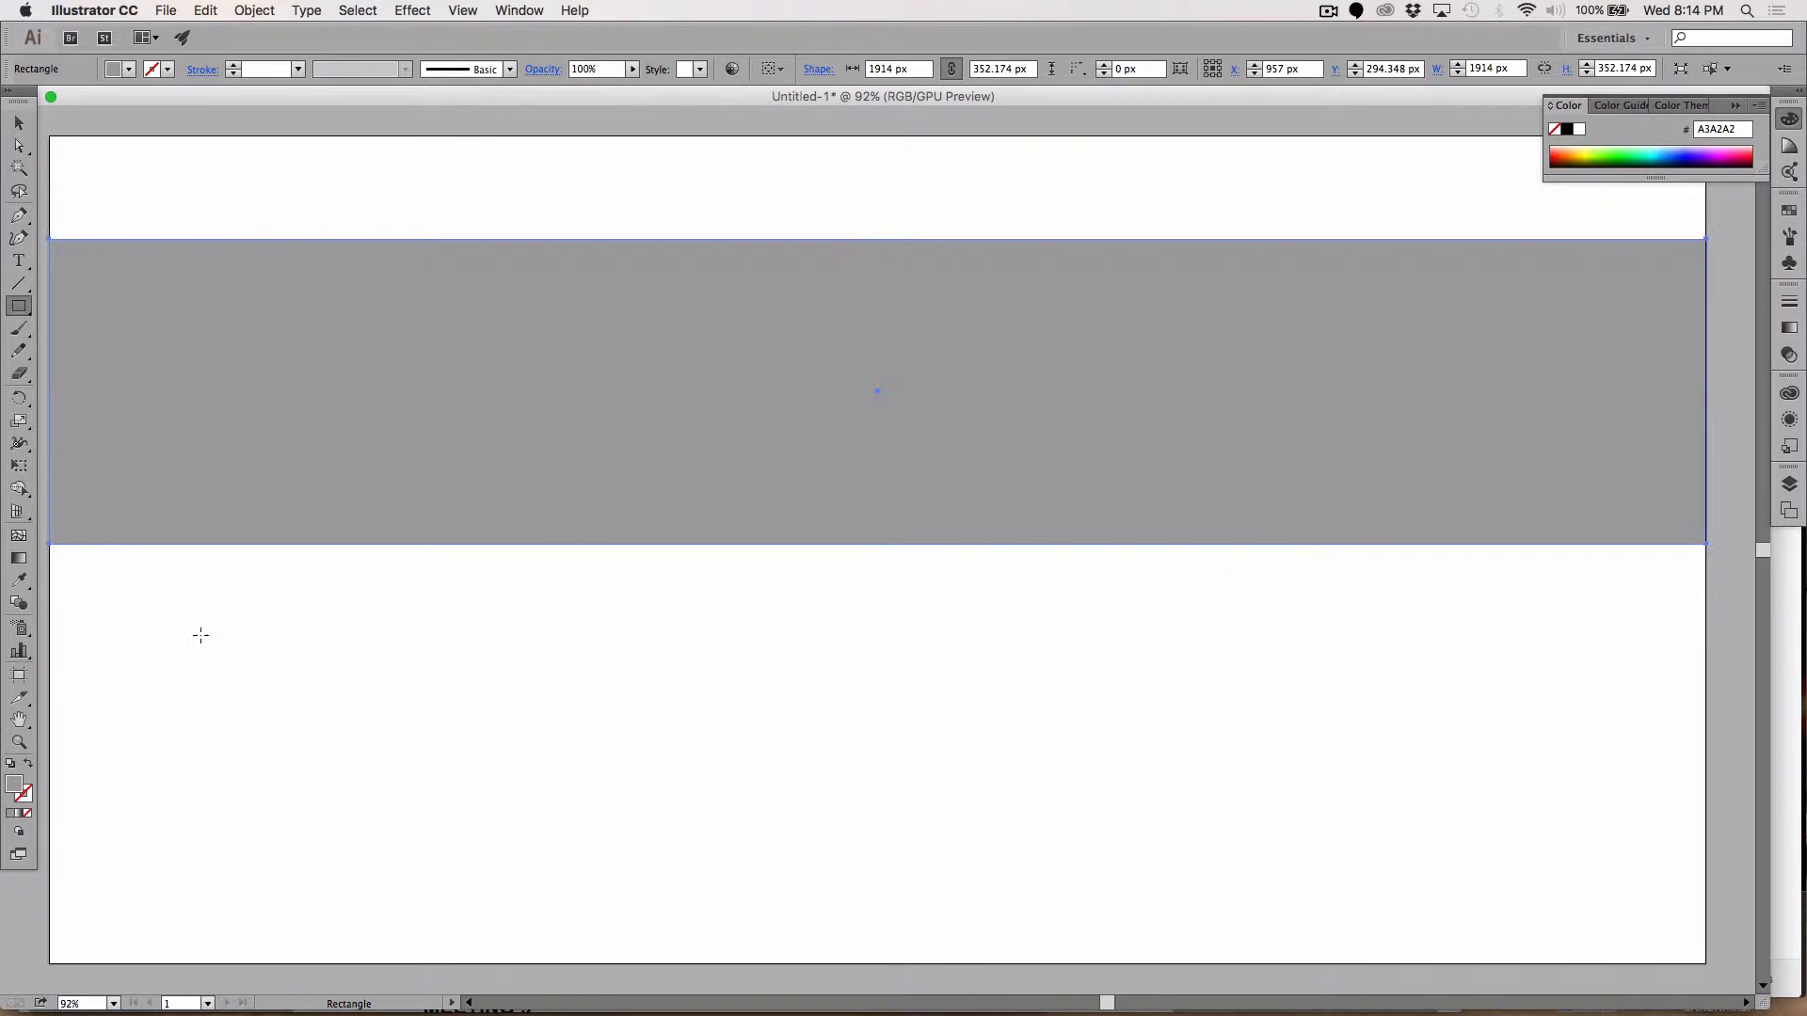
left_click_drag(193, 637, 504, 836)
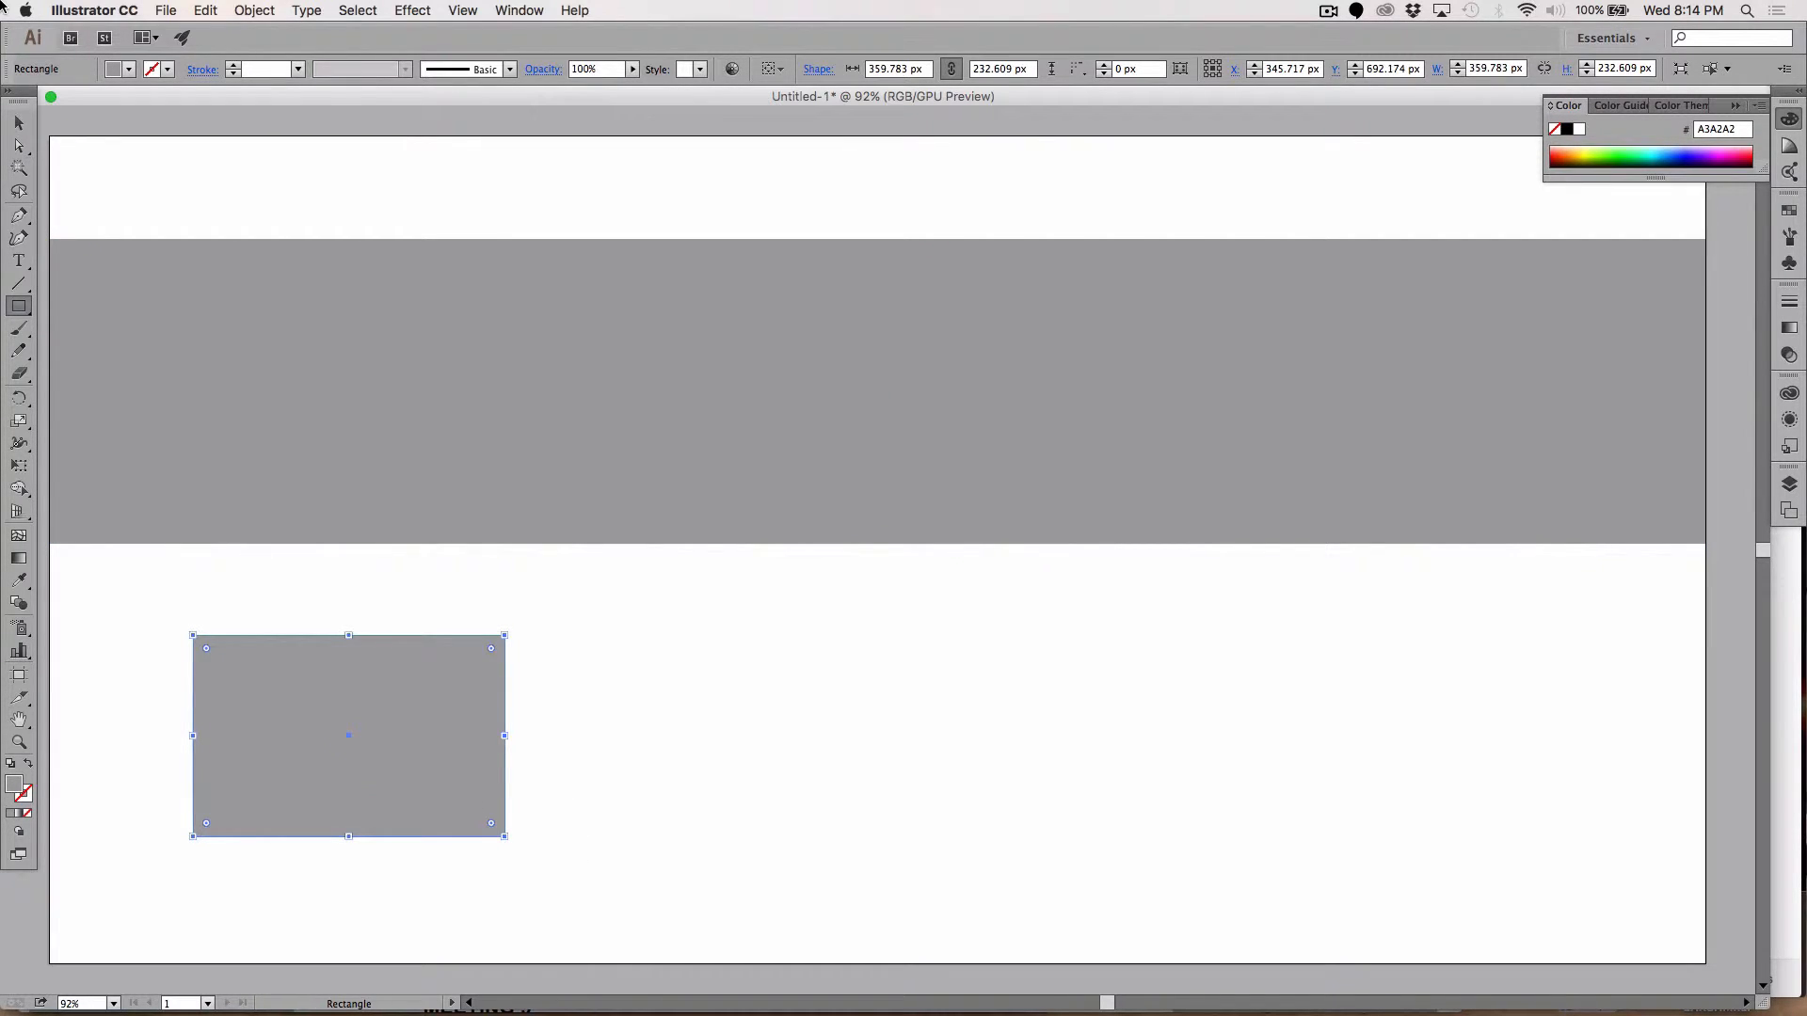
Step: Copy the box to the right, repeat with Transform Again for a third, and select all three
left_click(18, 122)
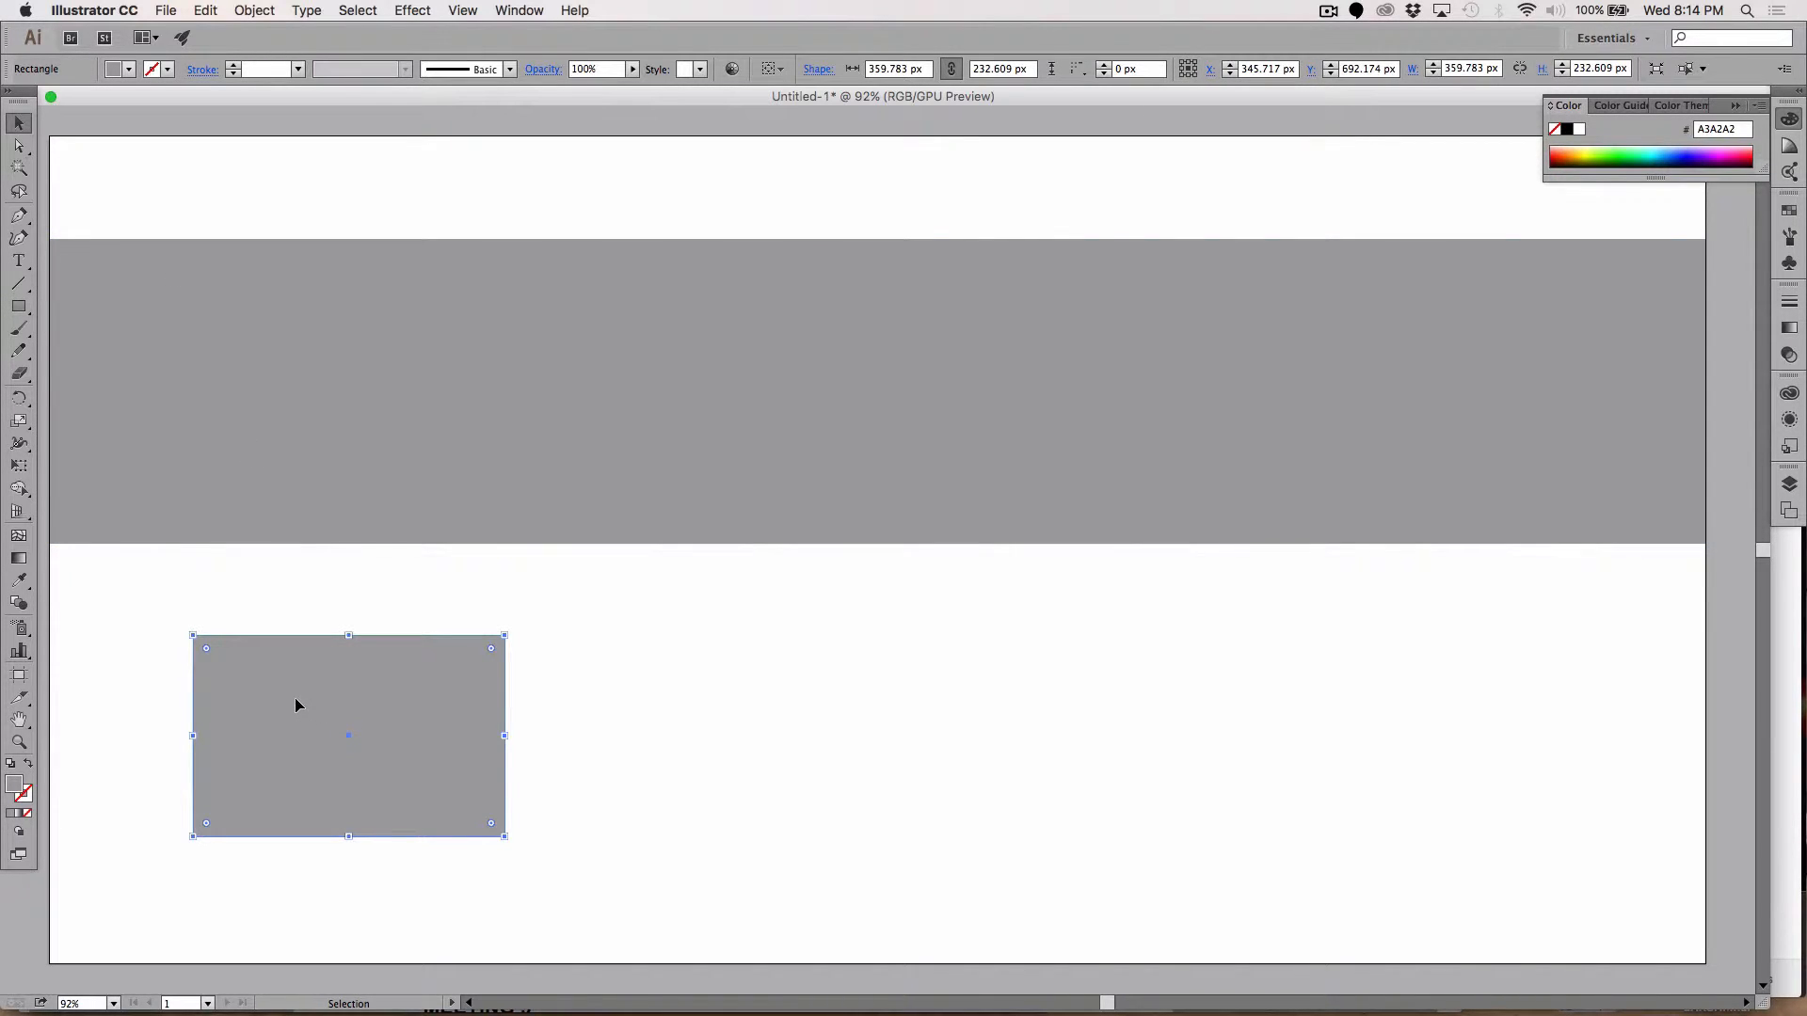
left_click_drag(295, 705, 611, 738)
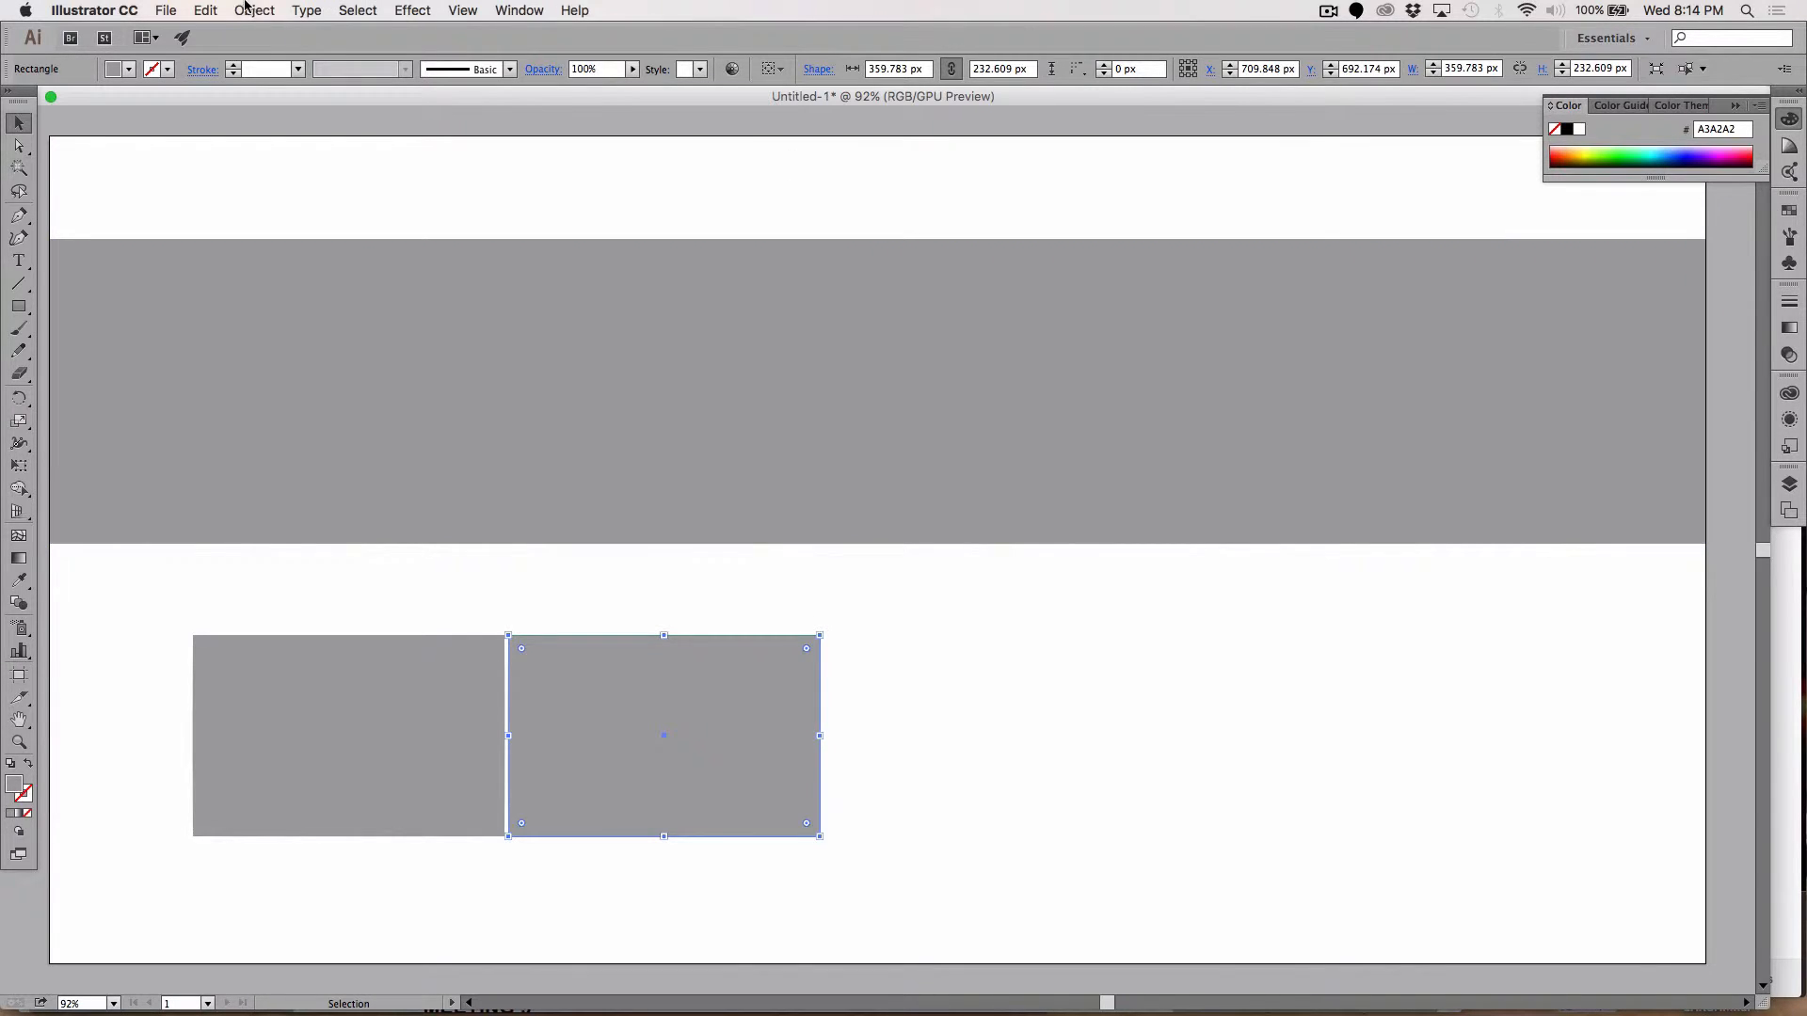
left_click(207, 10)
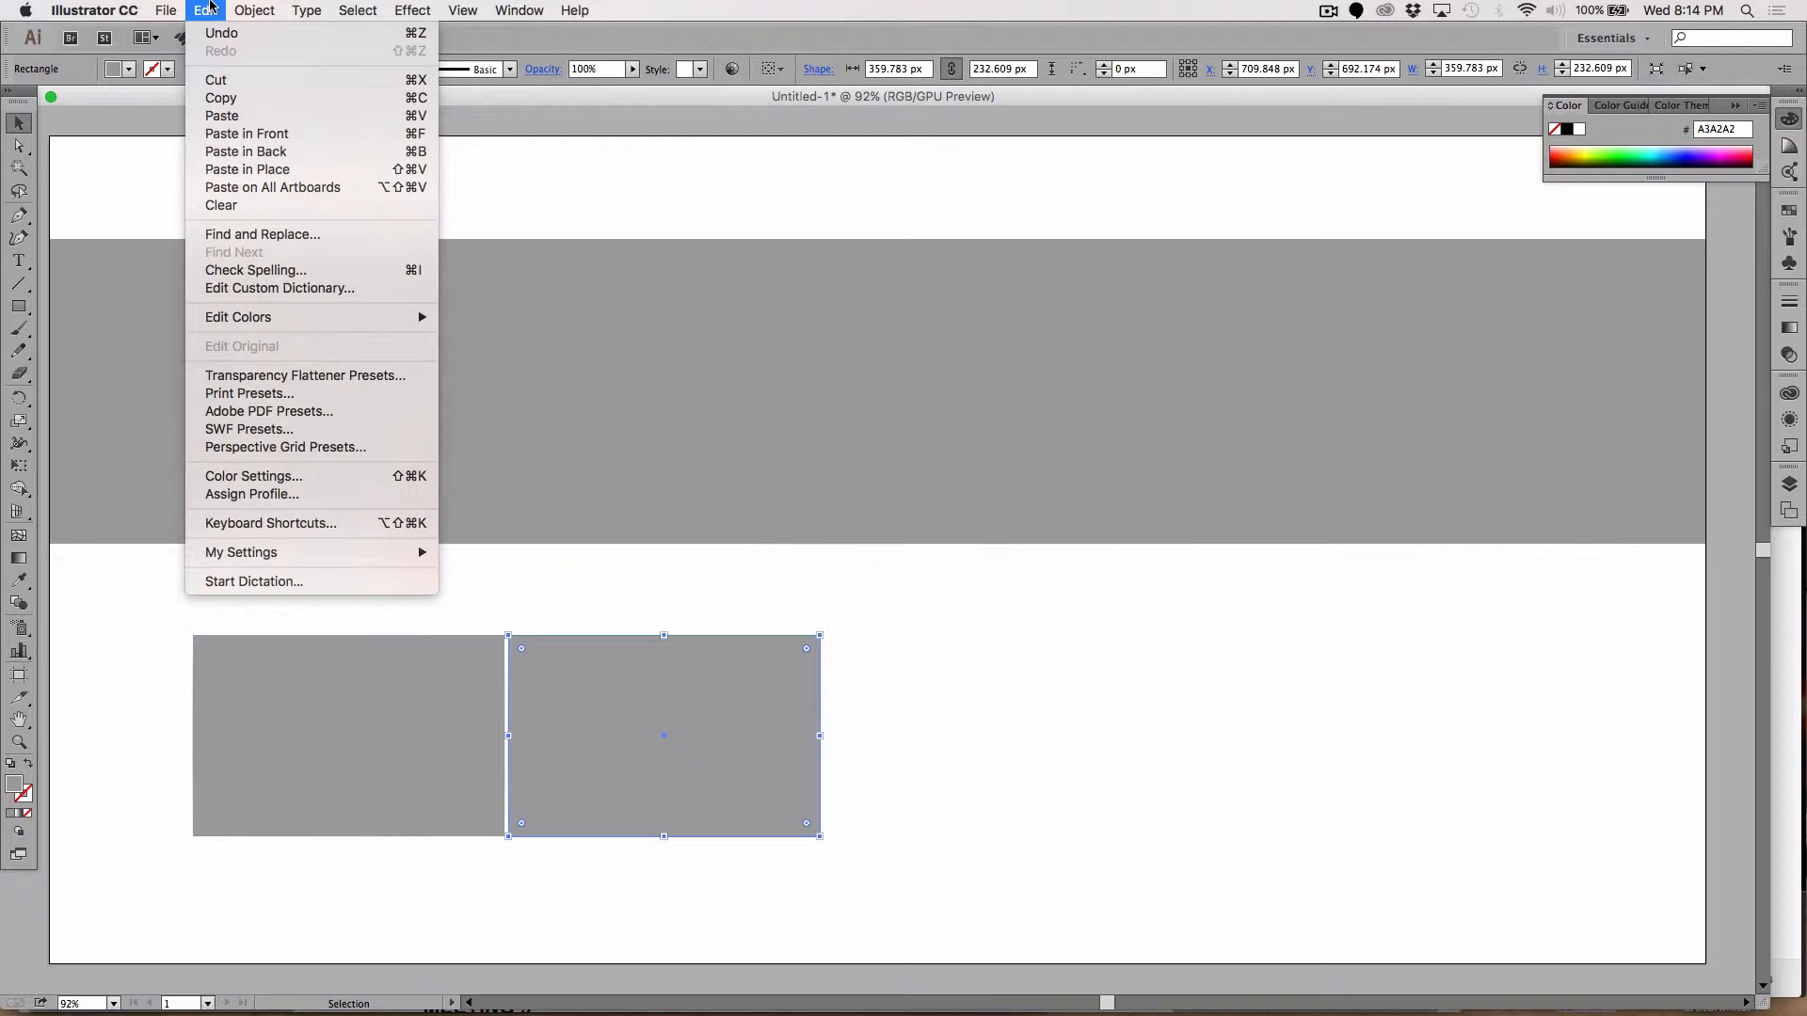
mouse_move(249, 9)
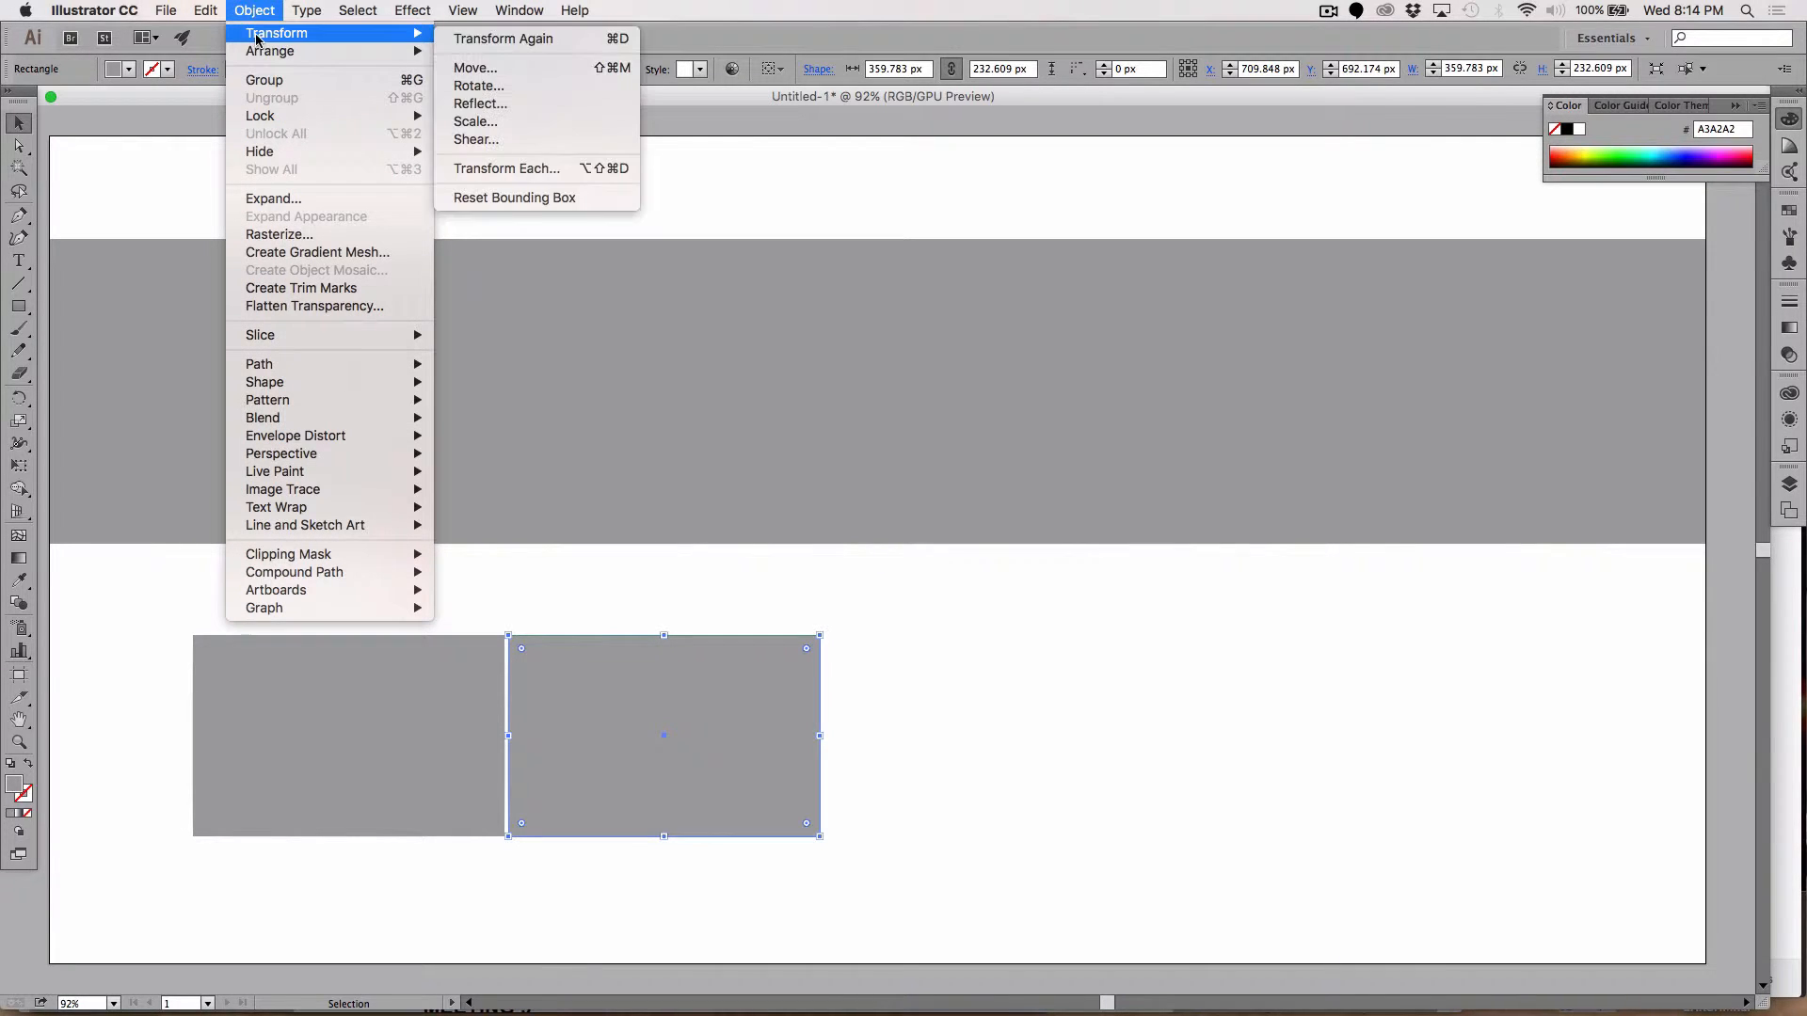
left_click(491, 47)
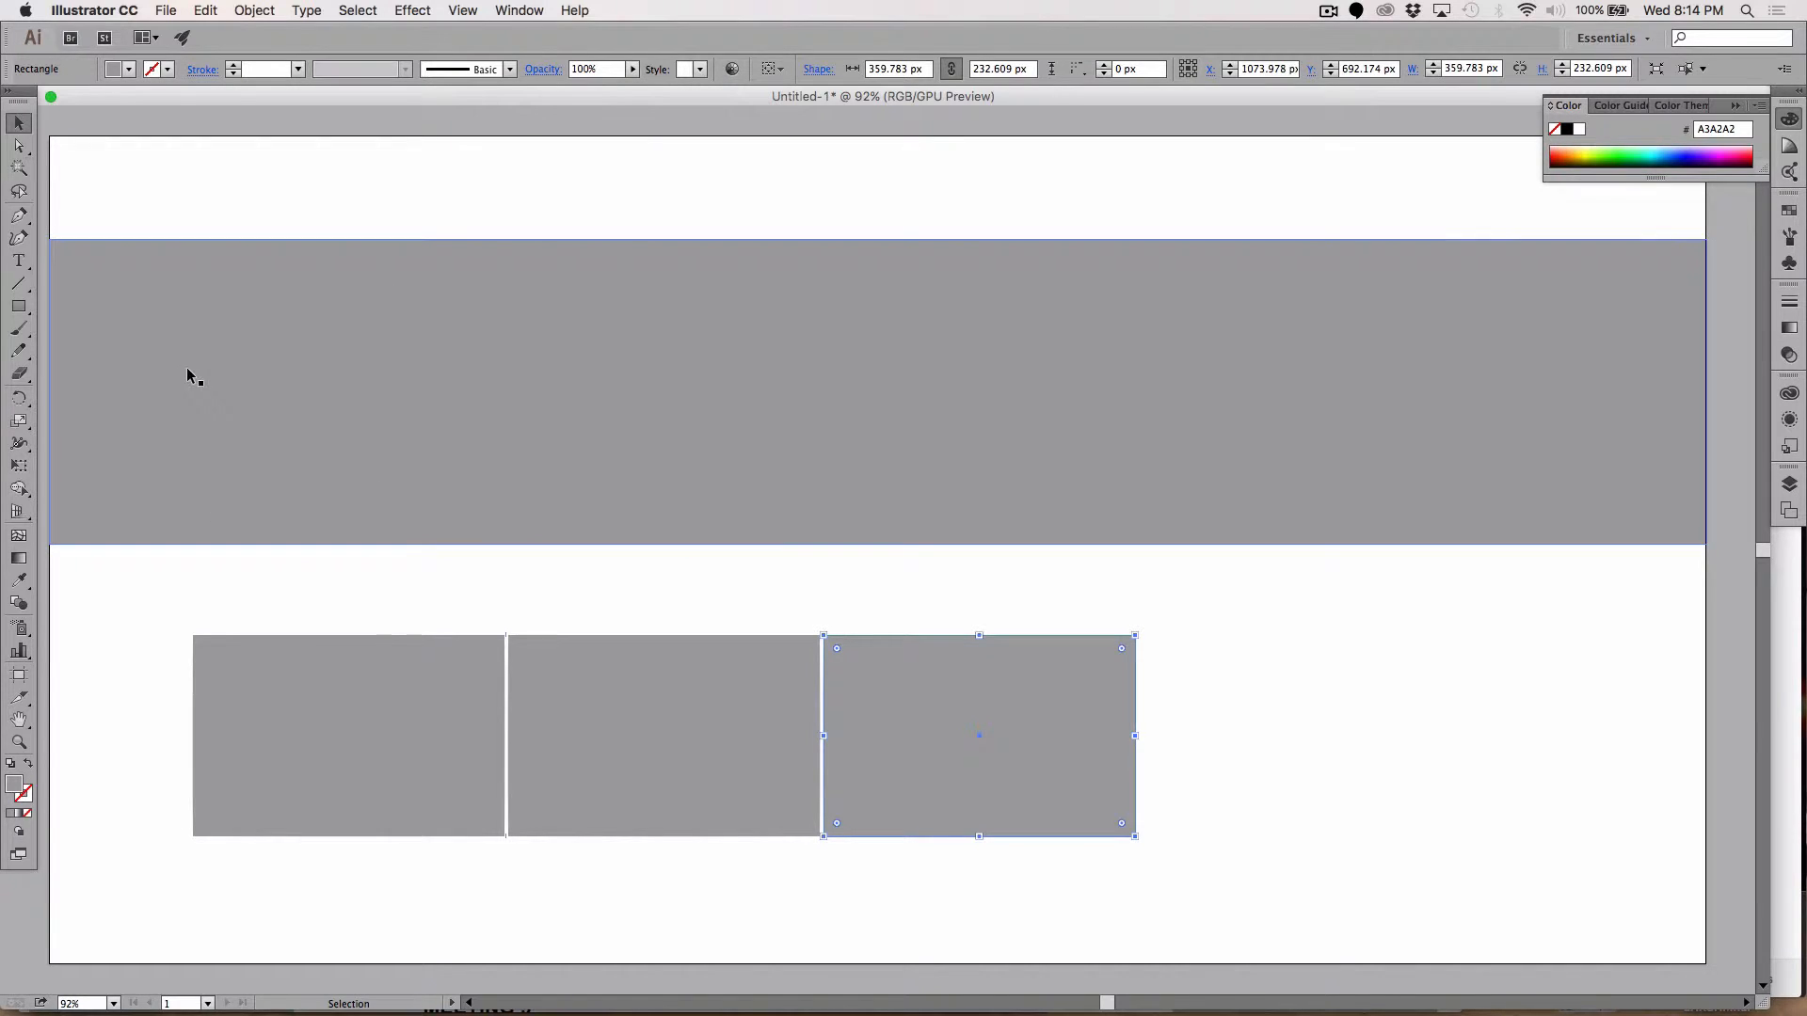
left_click(629, 701, "shift")
left_click(414, 701, "shift")
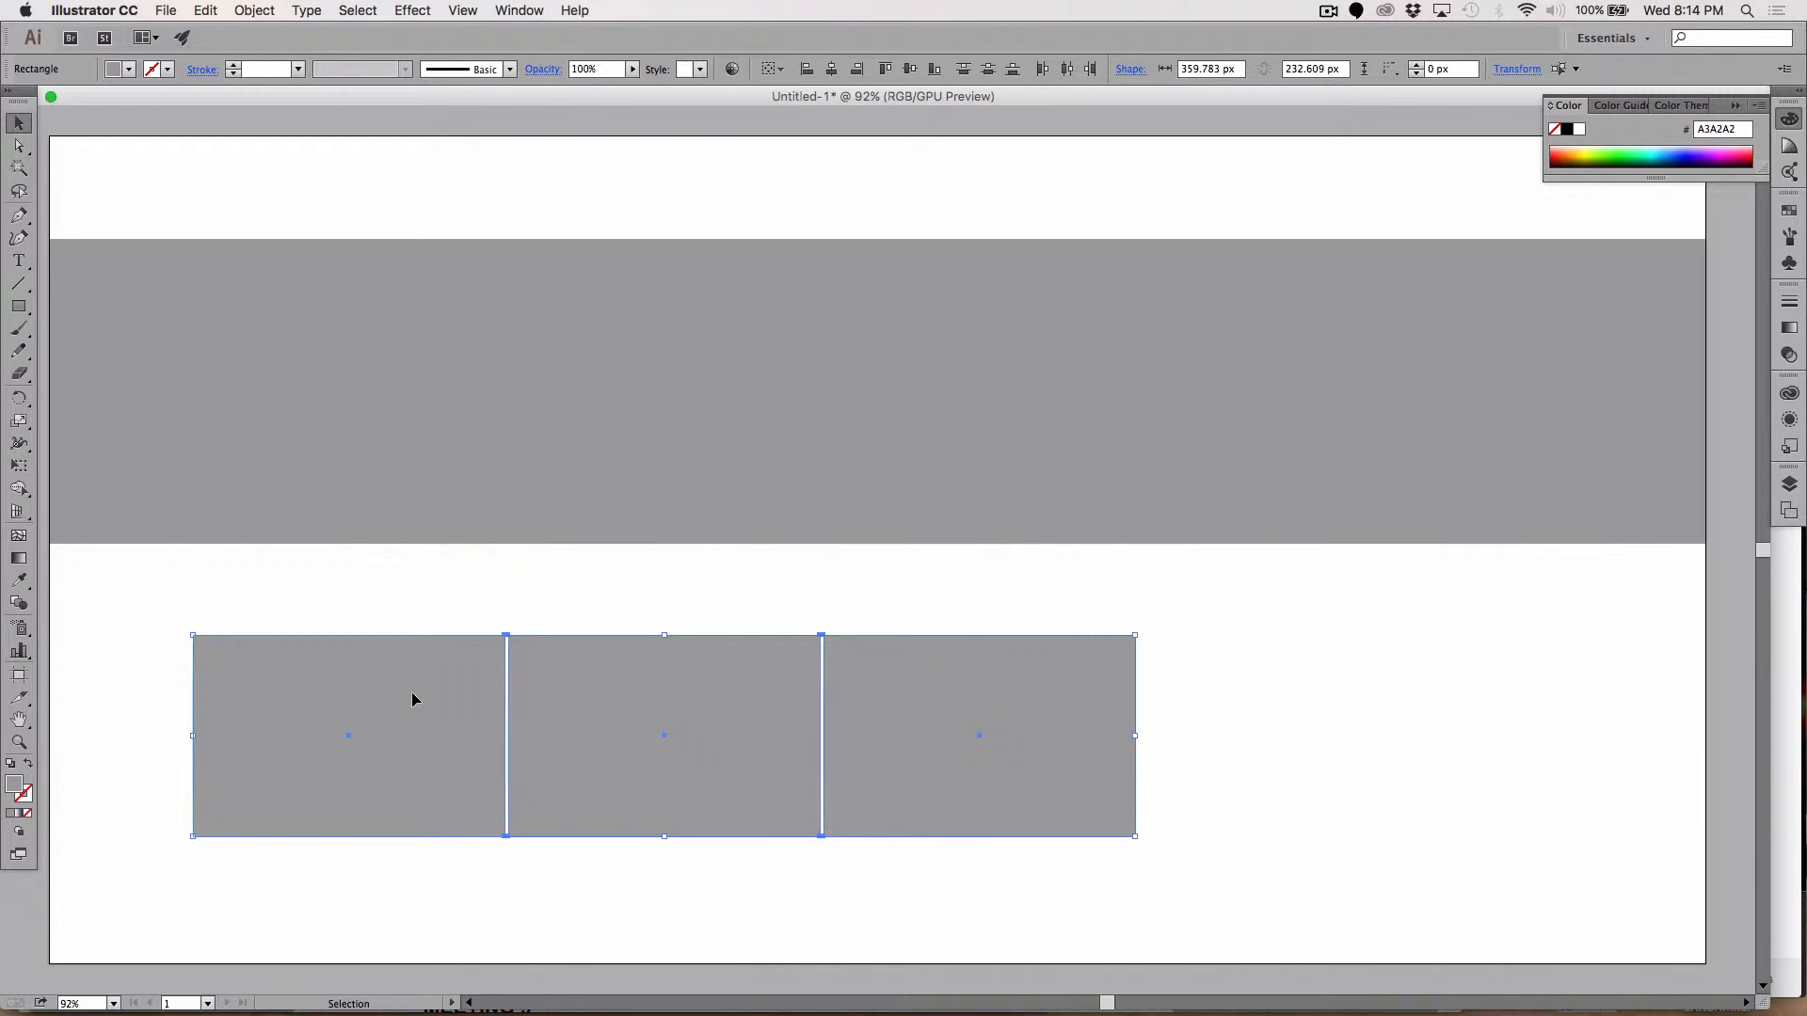
Step: Move the three boxes to the artboard's left edge and enlarge them across the artboard
left_click_drag(378, 701, 235, 646)
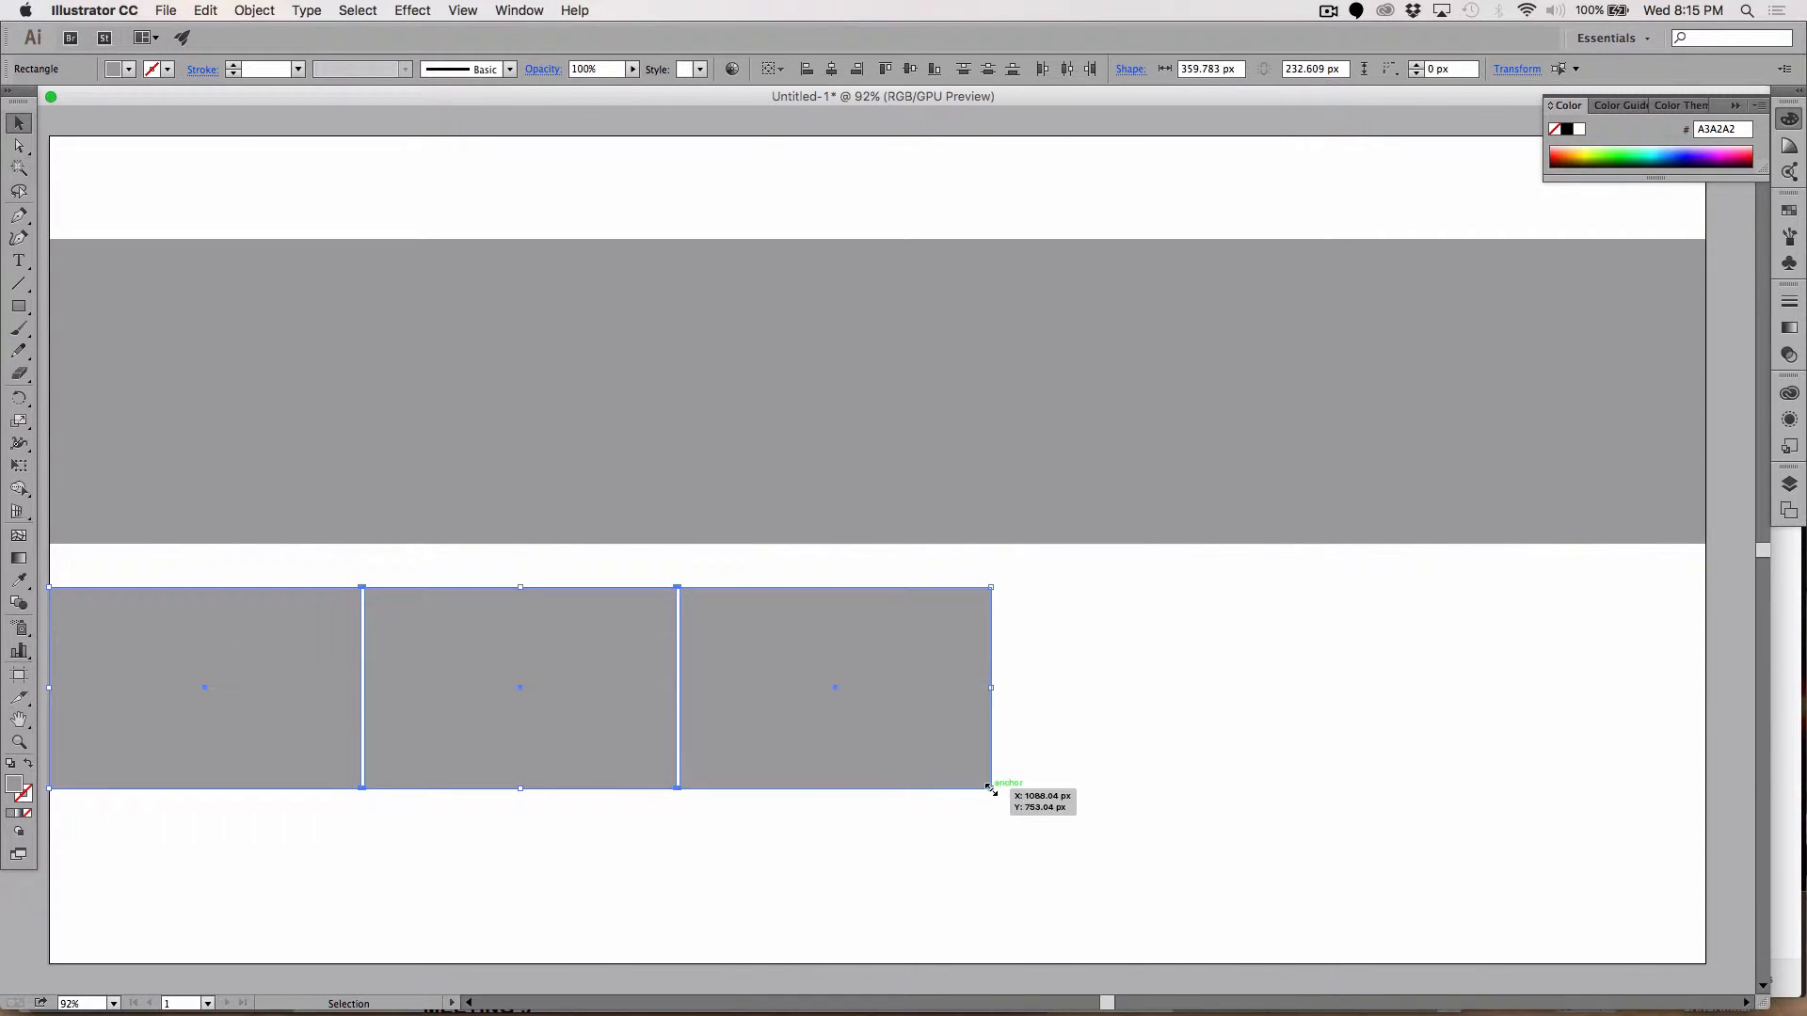
left_click_drag(991, 788, 1705, 887)
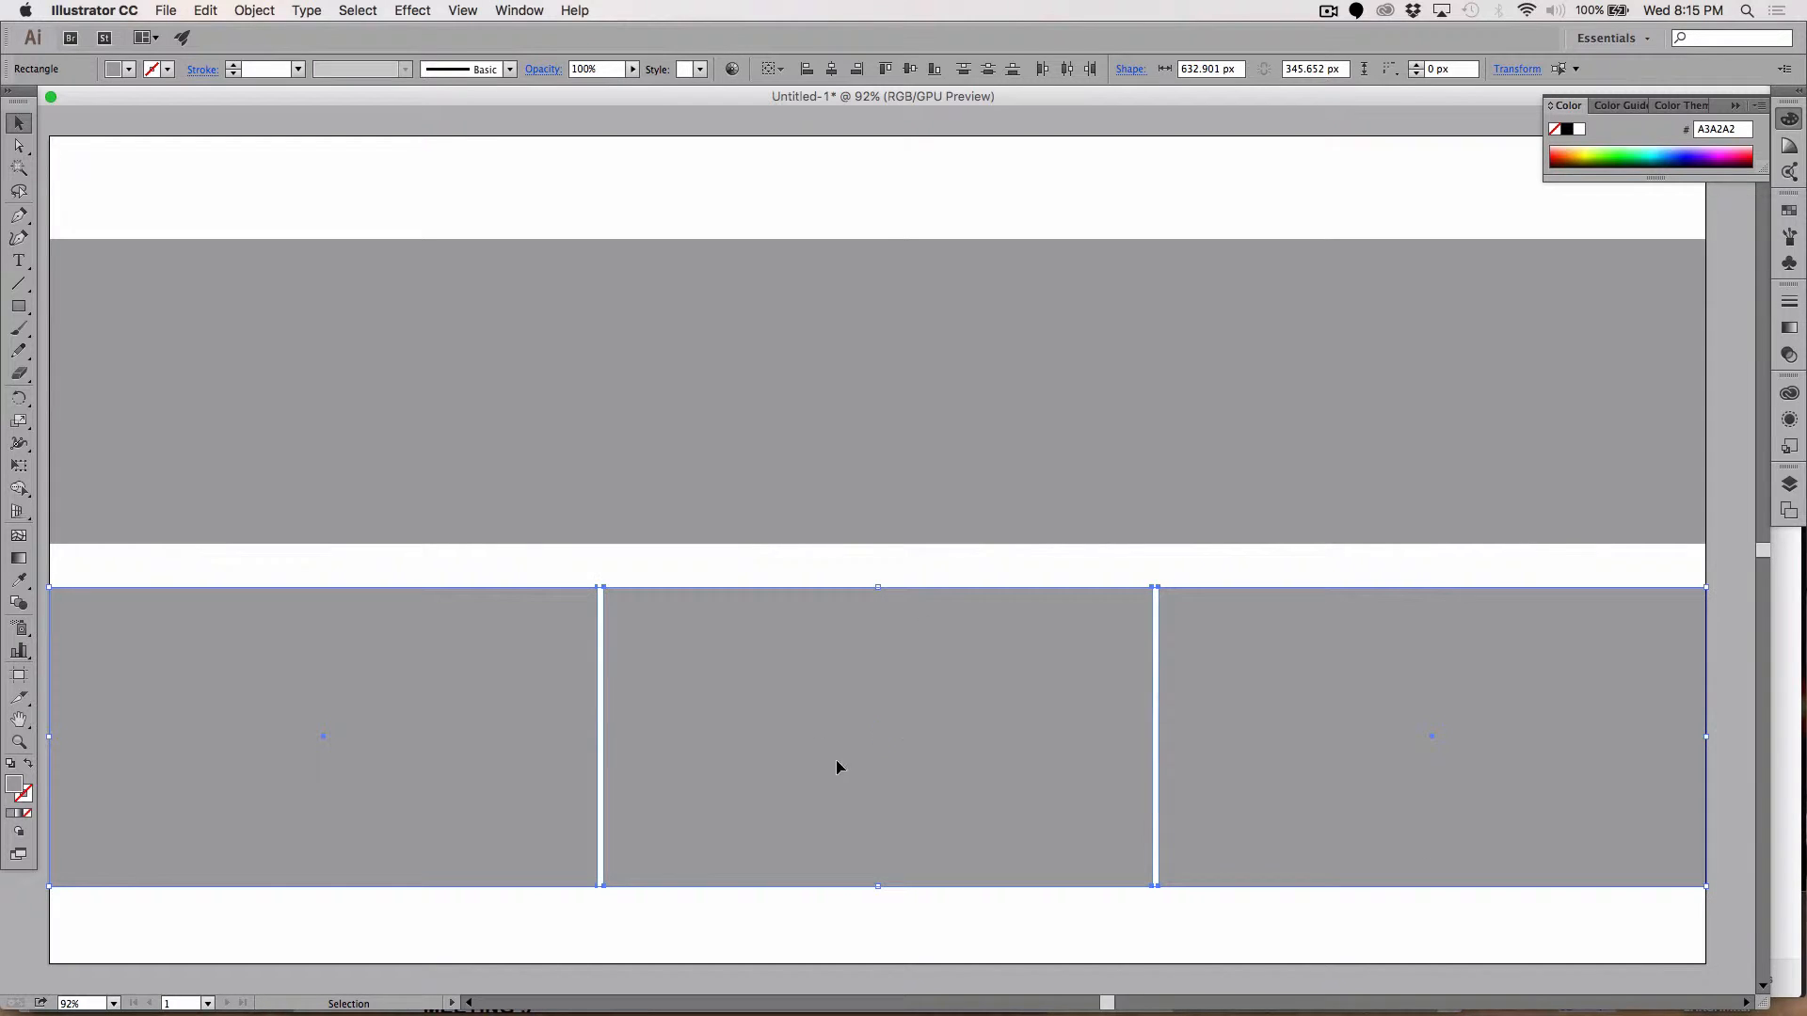
left_click(782, 933)
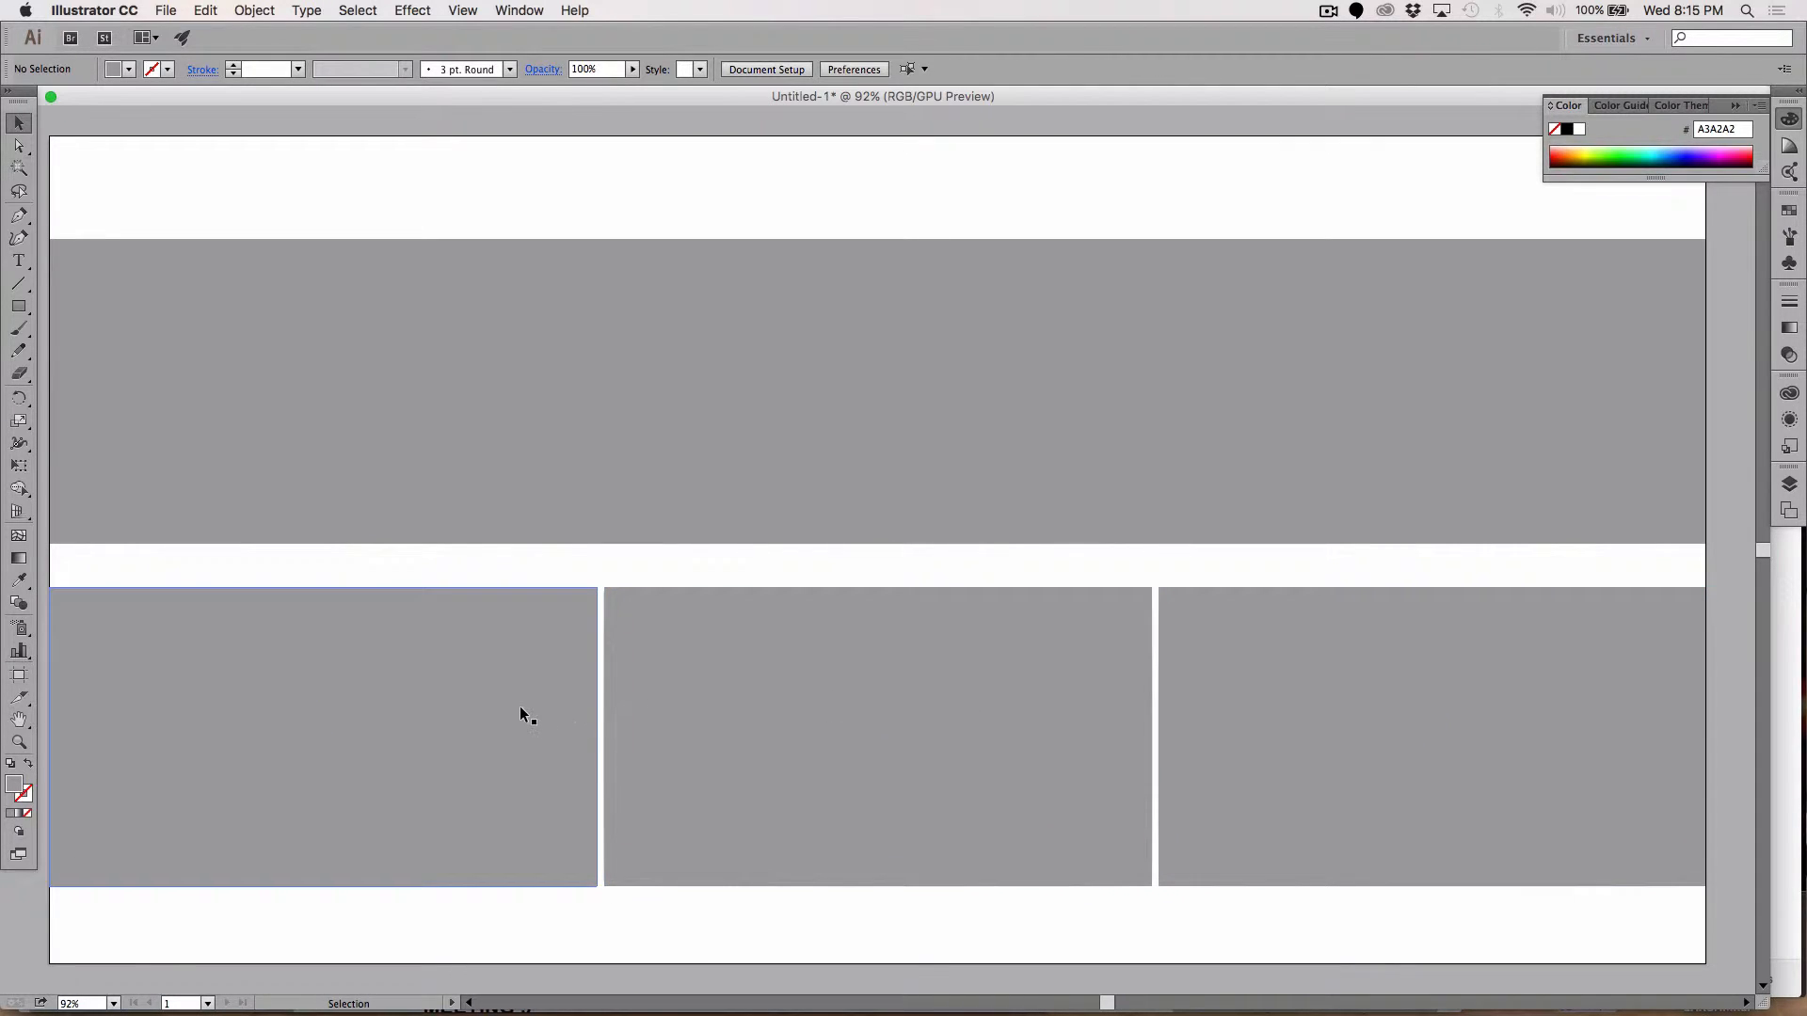
Step: Nudge the middle and right boxes left, then stretch the row to the artboard's right edge
left_click(745, 717)
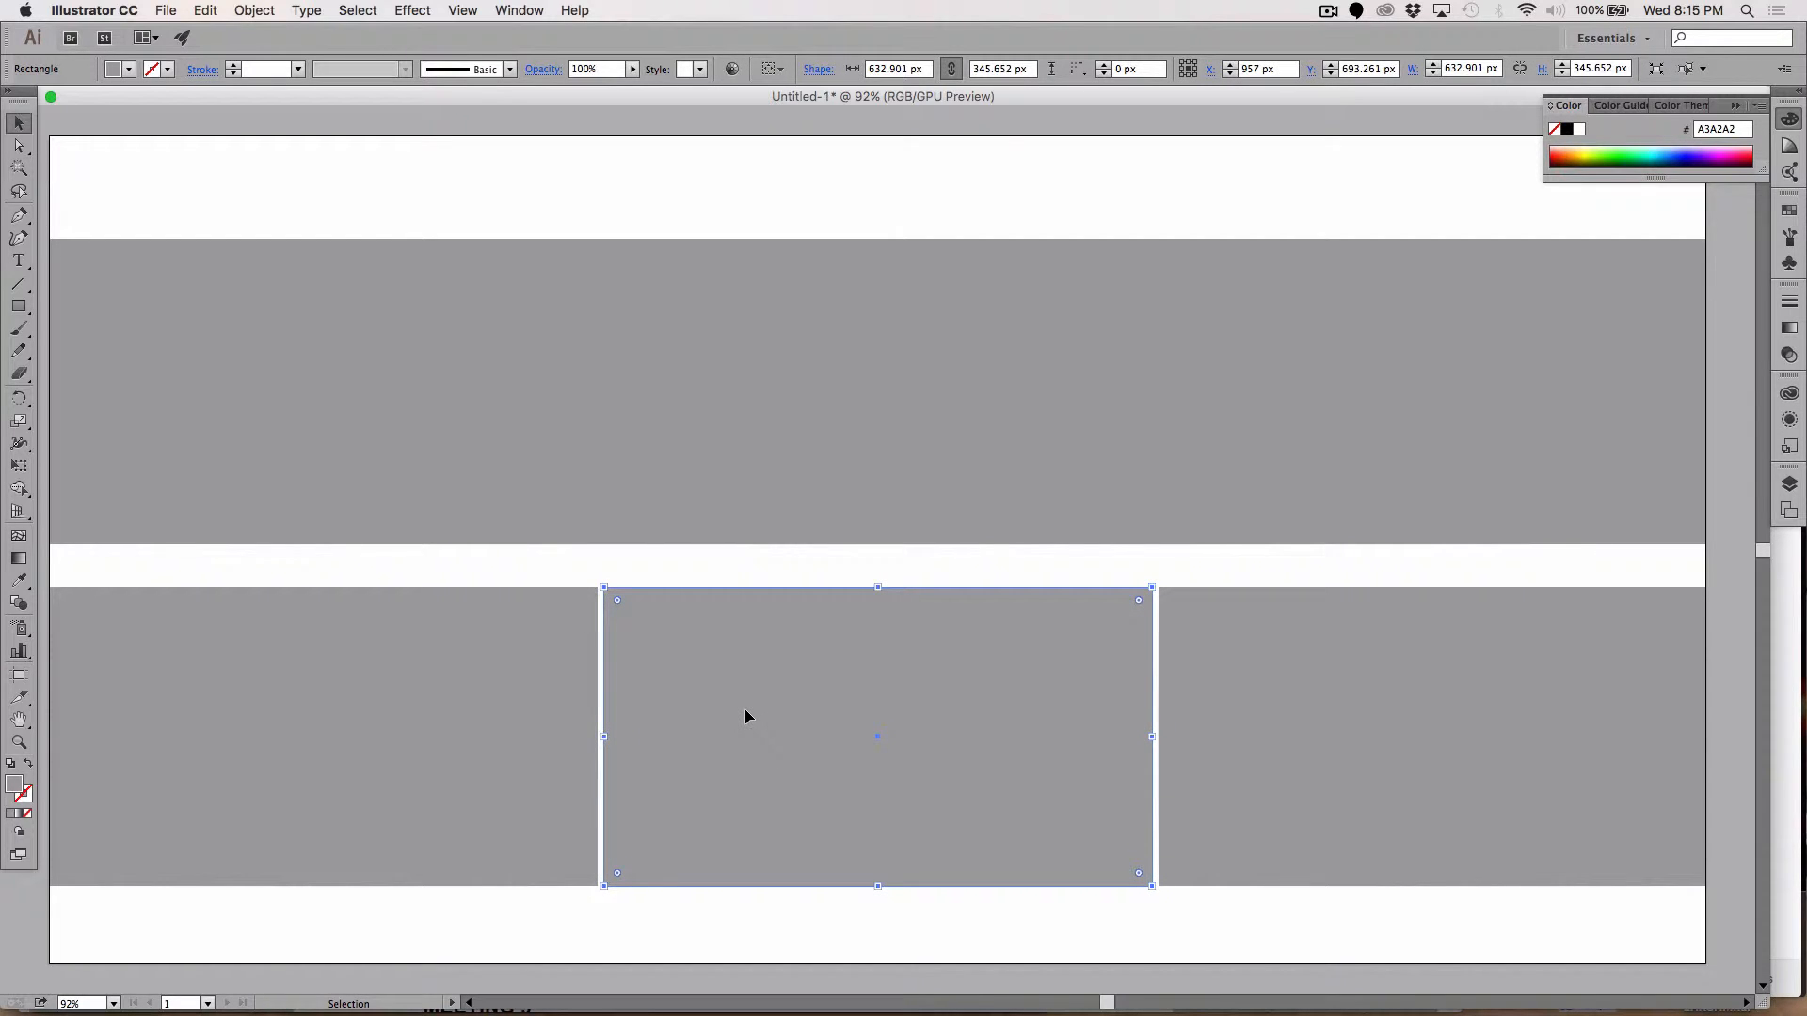
key("Left")
key("Left")
key("Left")
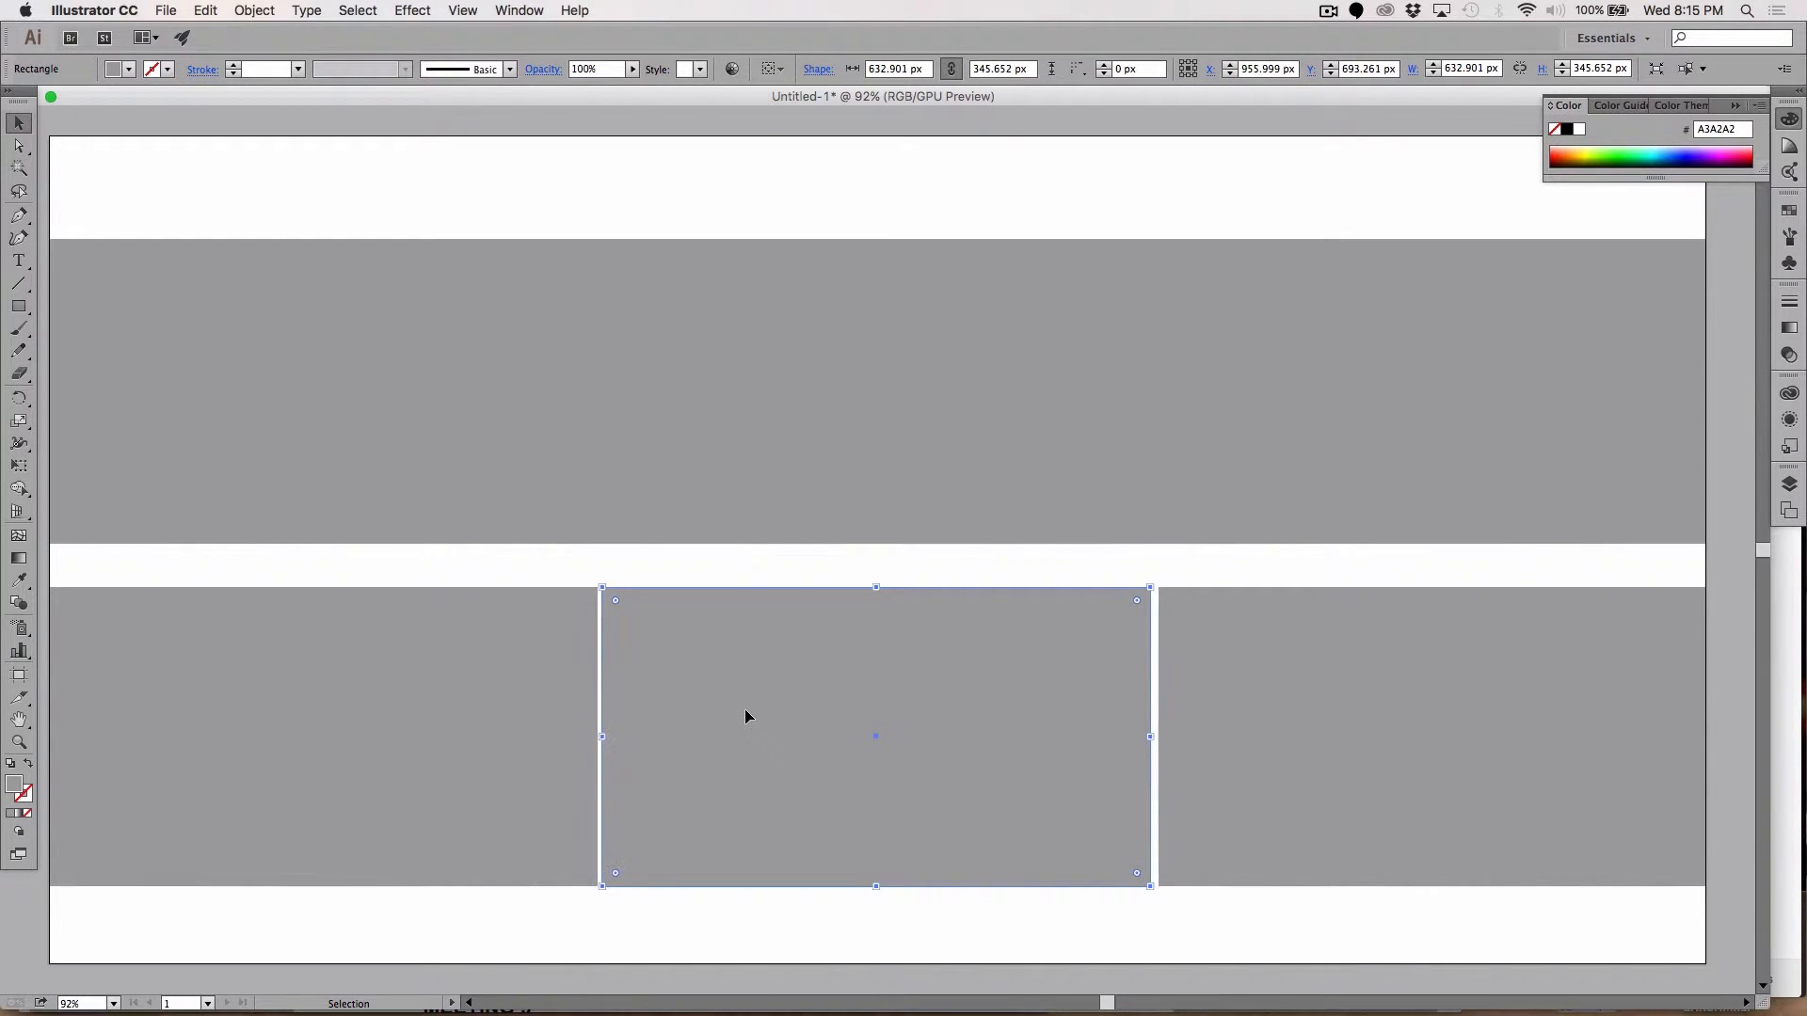
left_click_drag(746, 718, 1325, 662)
key("Left")
key("Left")
key("Left")
key("Left")
key("Left")
key("Left")
key("Left")
key("Left")
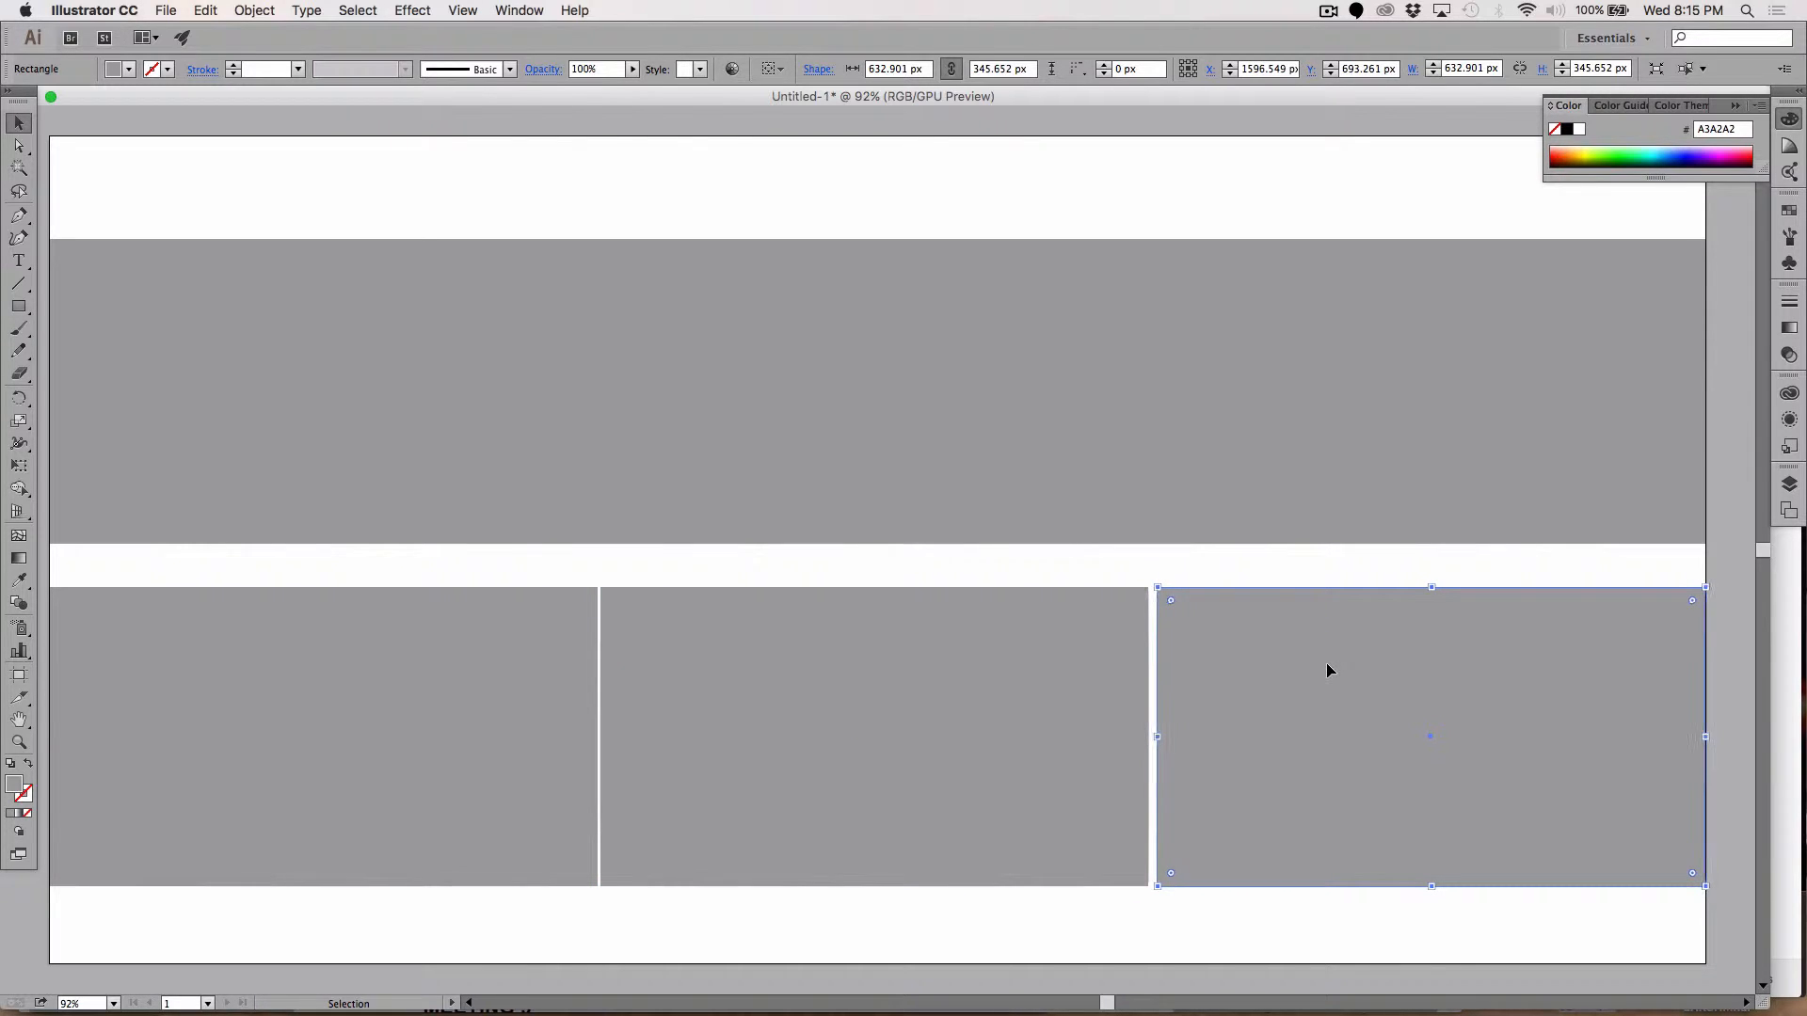
key("Left")
key("Left")
key("Left")
key("Left")
key("Left")
key("Left")
key("Left")
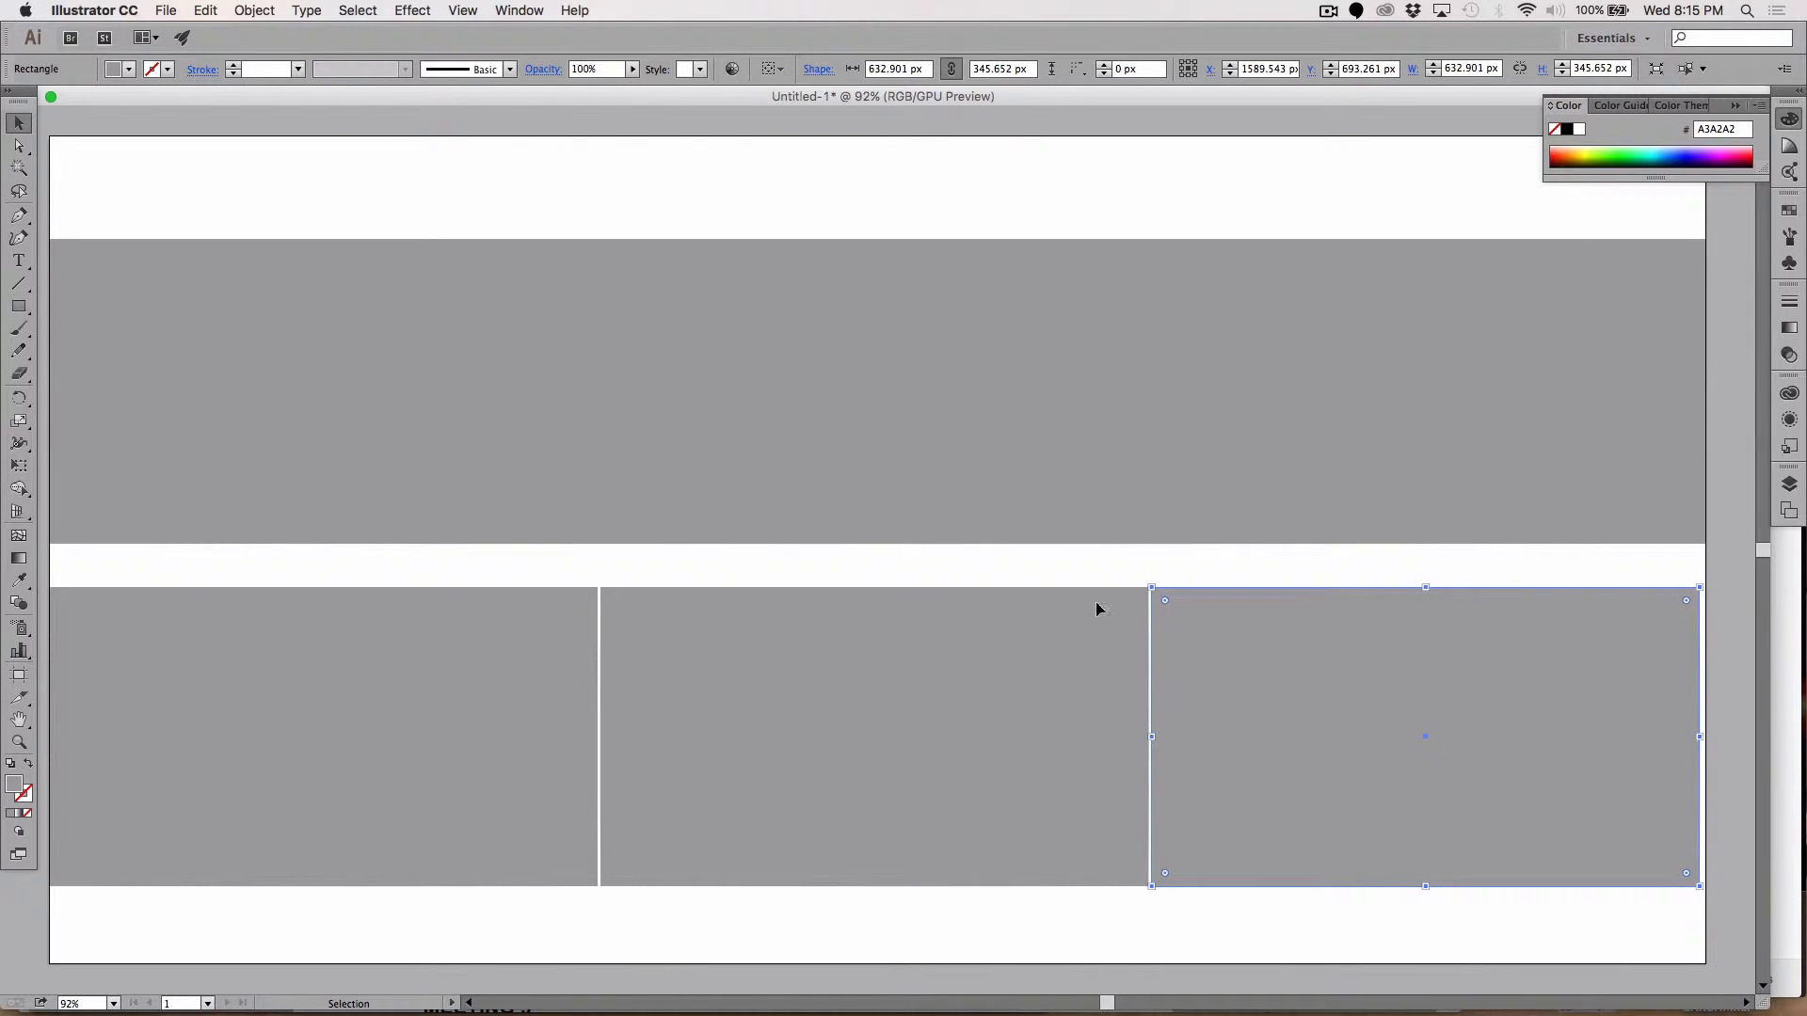
left_click(485, 668, "shift")
left_click(974, 711, "shift")
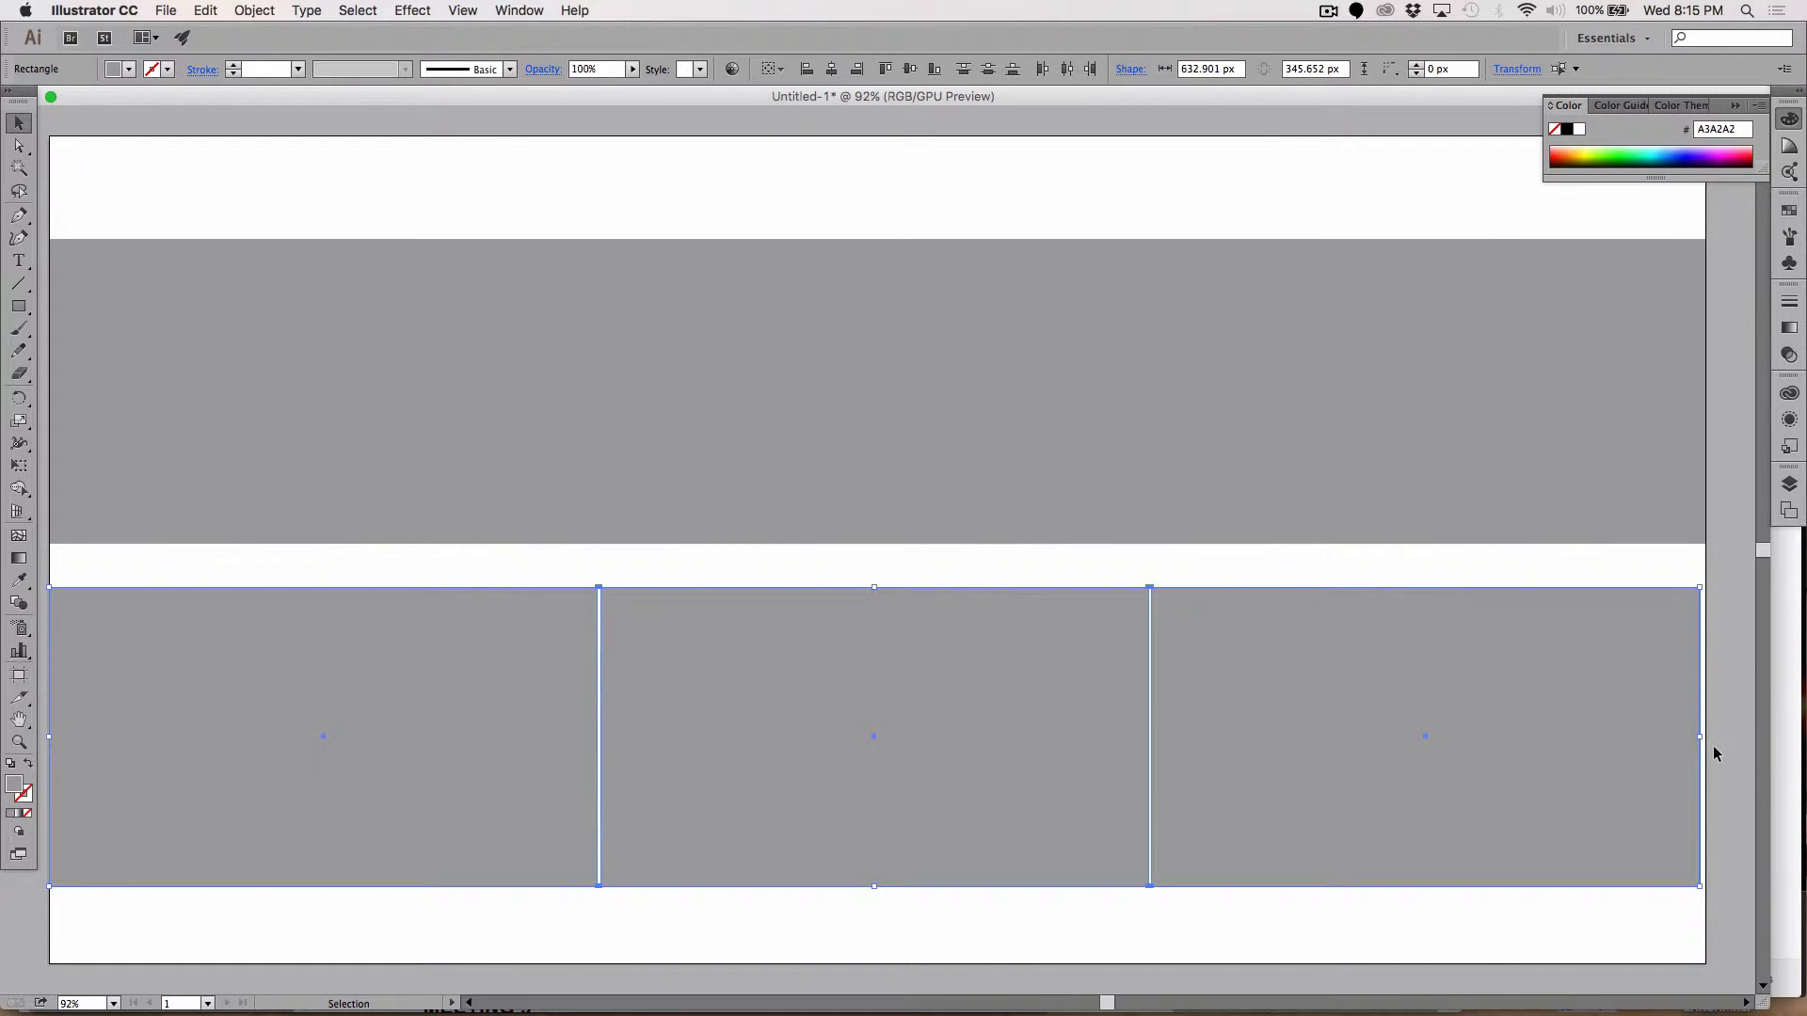
left_click_drag(1703, 736, 1706, 737)
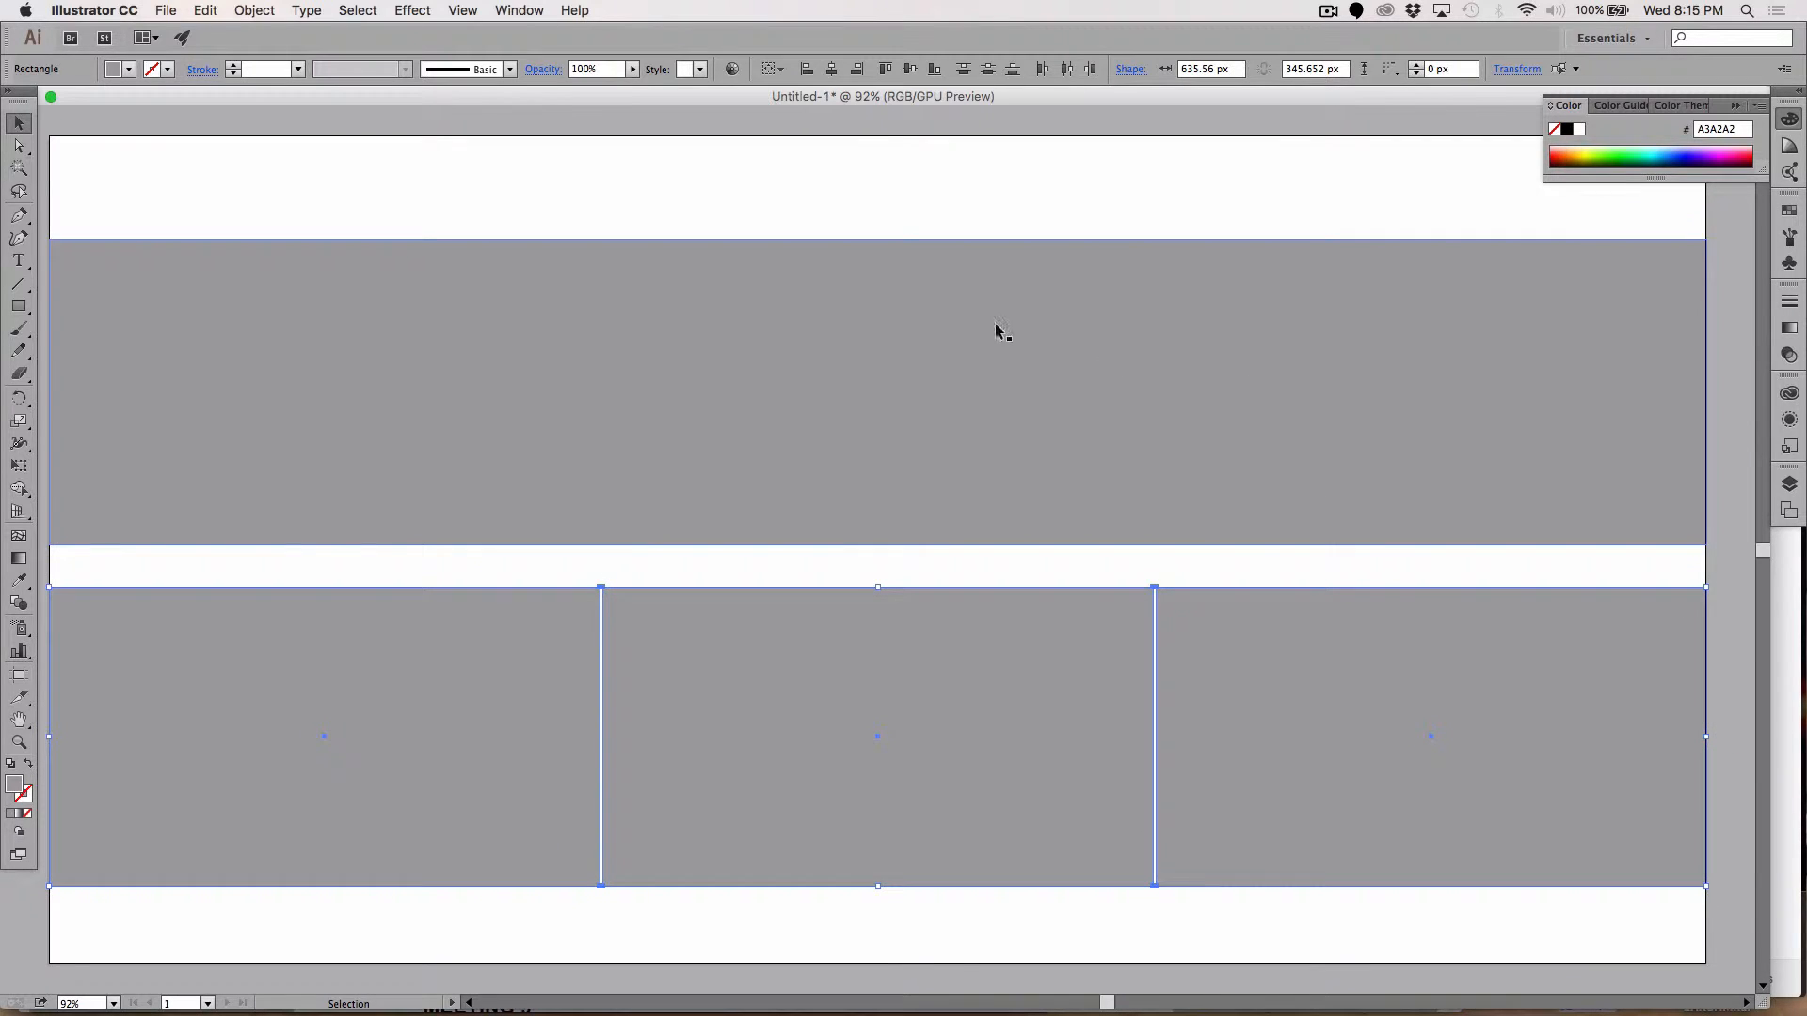
left_click(698, 189)
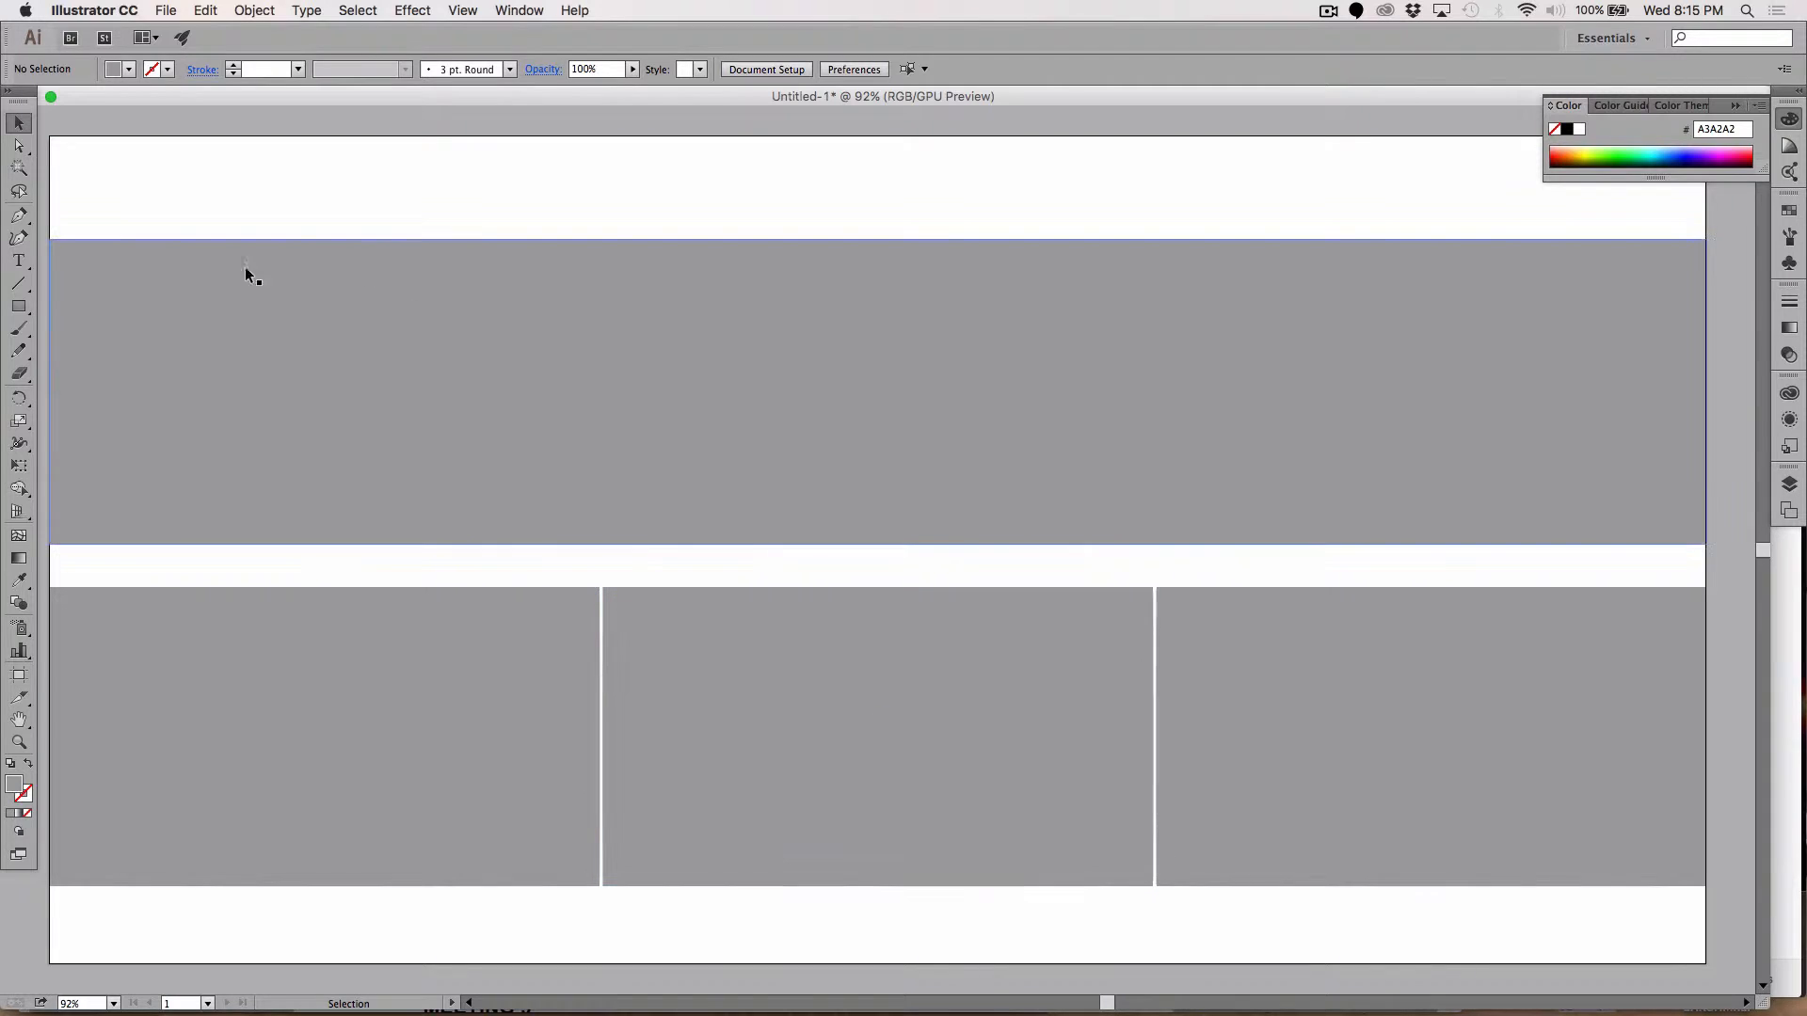
left_click(19, 283)
Step: Draw a short header line with a near-black #0A0A0A, 2 pt stroke
left_click_drag(88, 168, 137, 168)
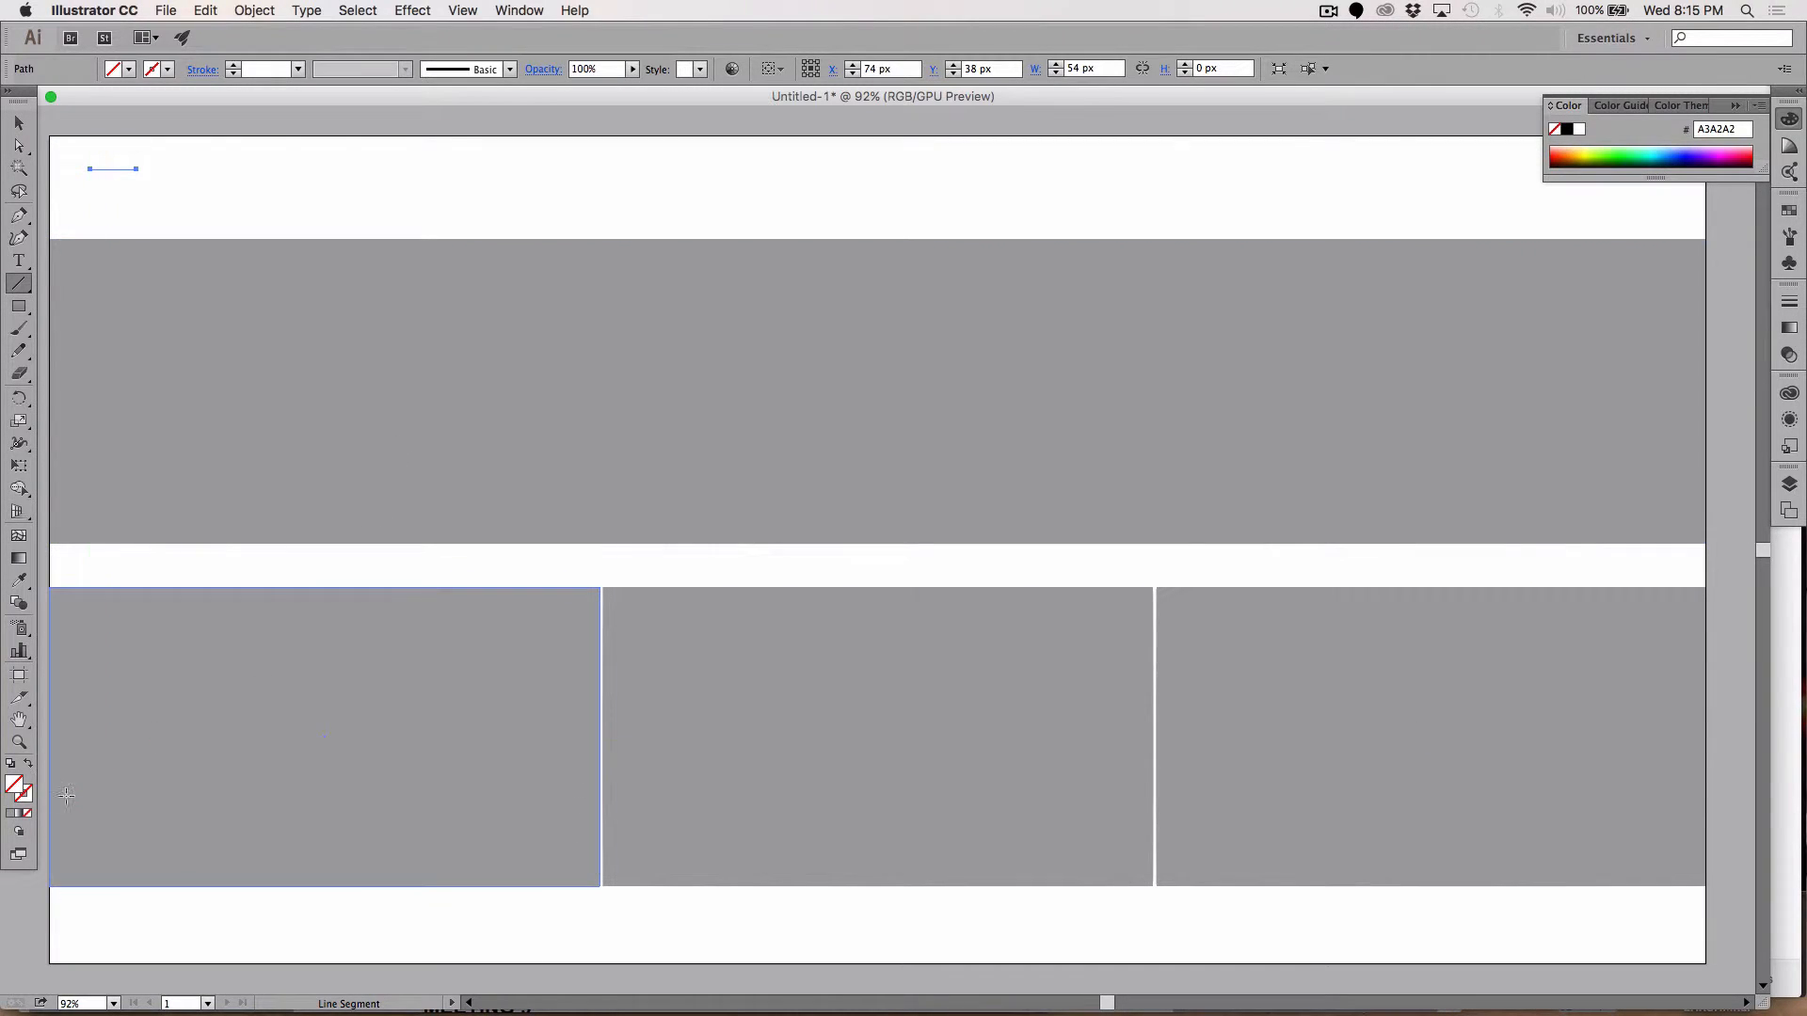
double_click(30, 801)
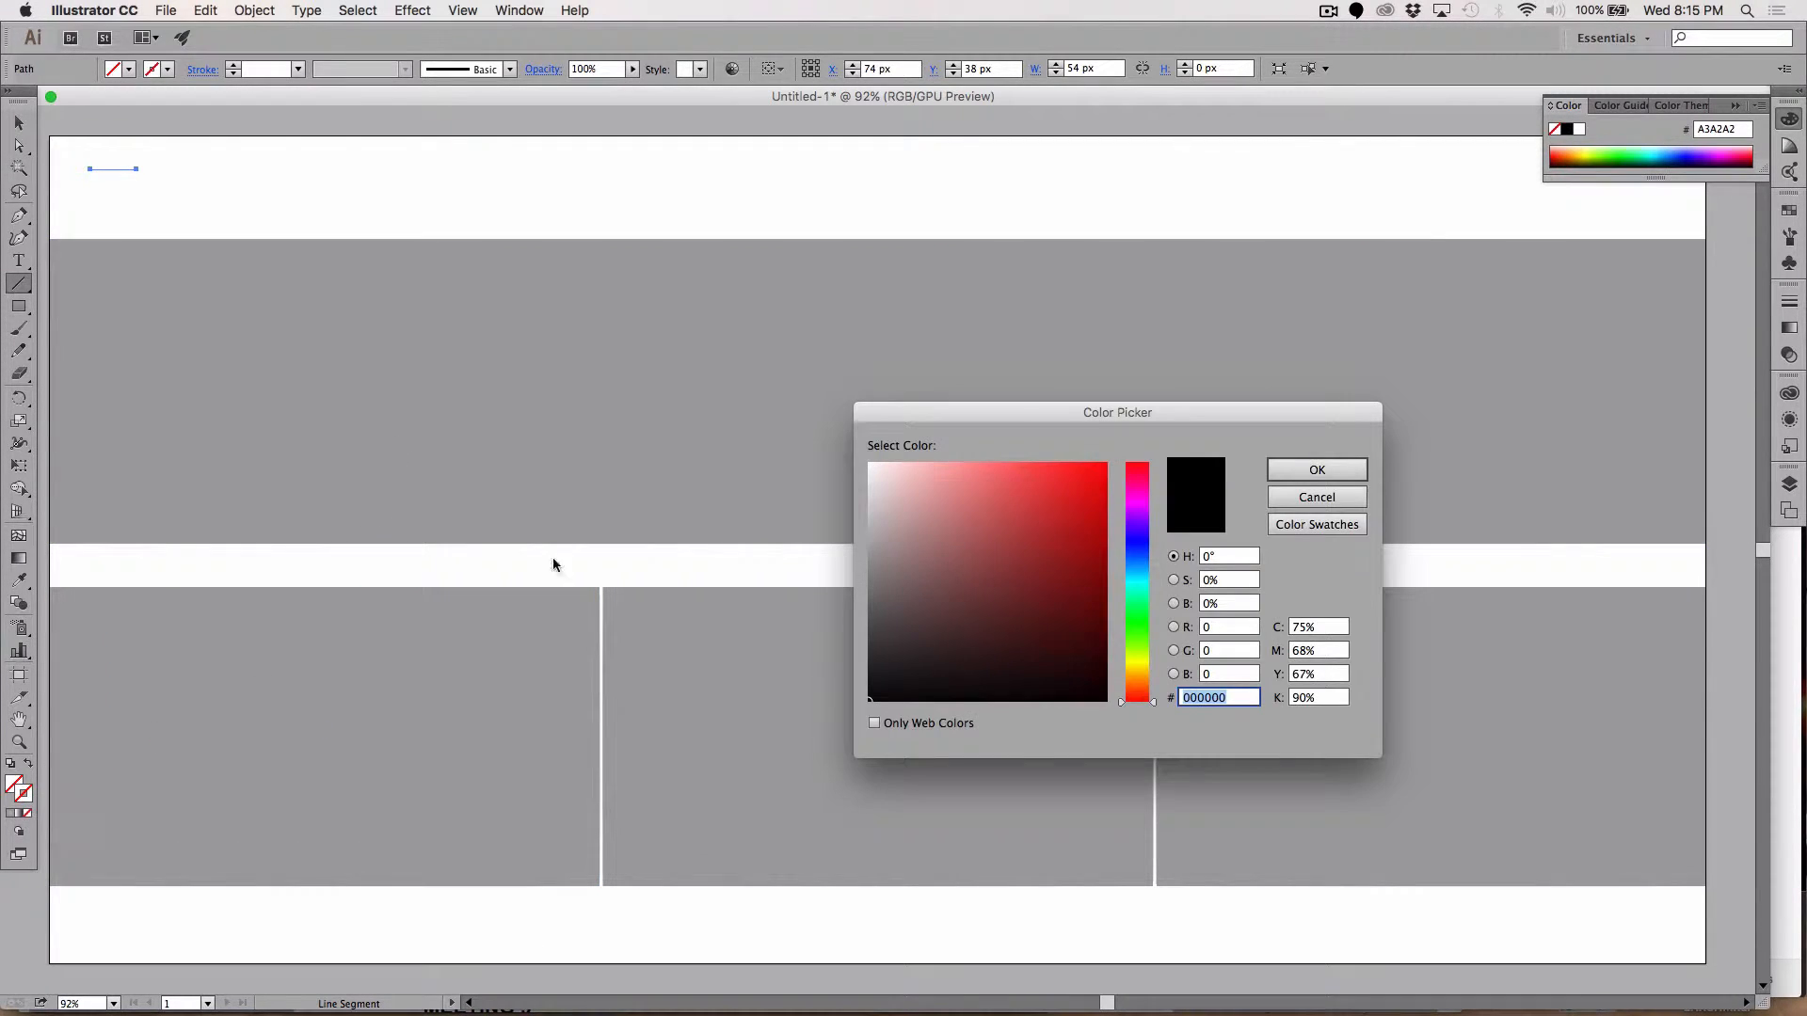
left_click(869, 693)
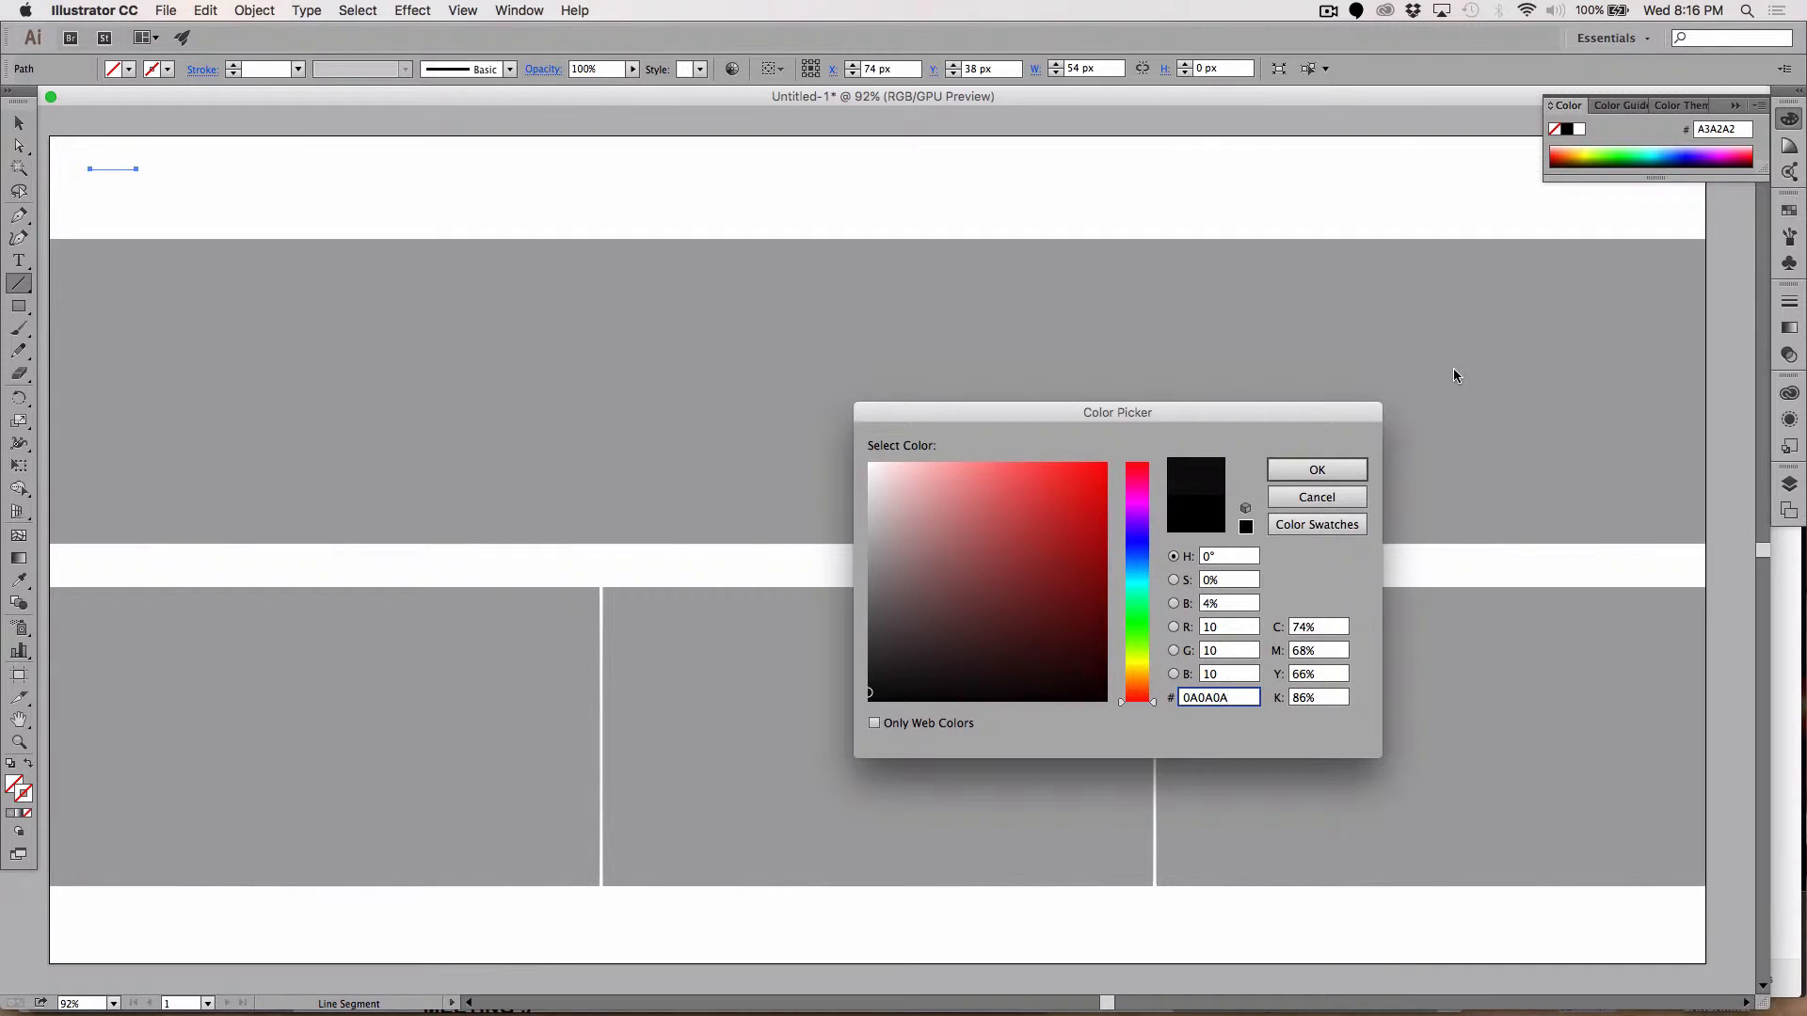
left_click(1325, 476)
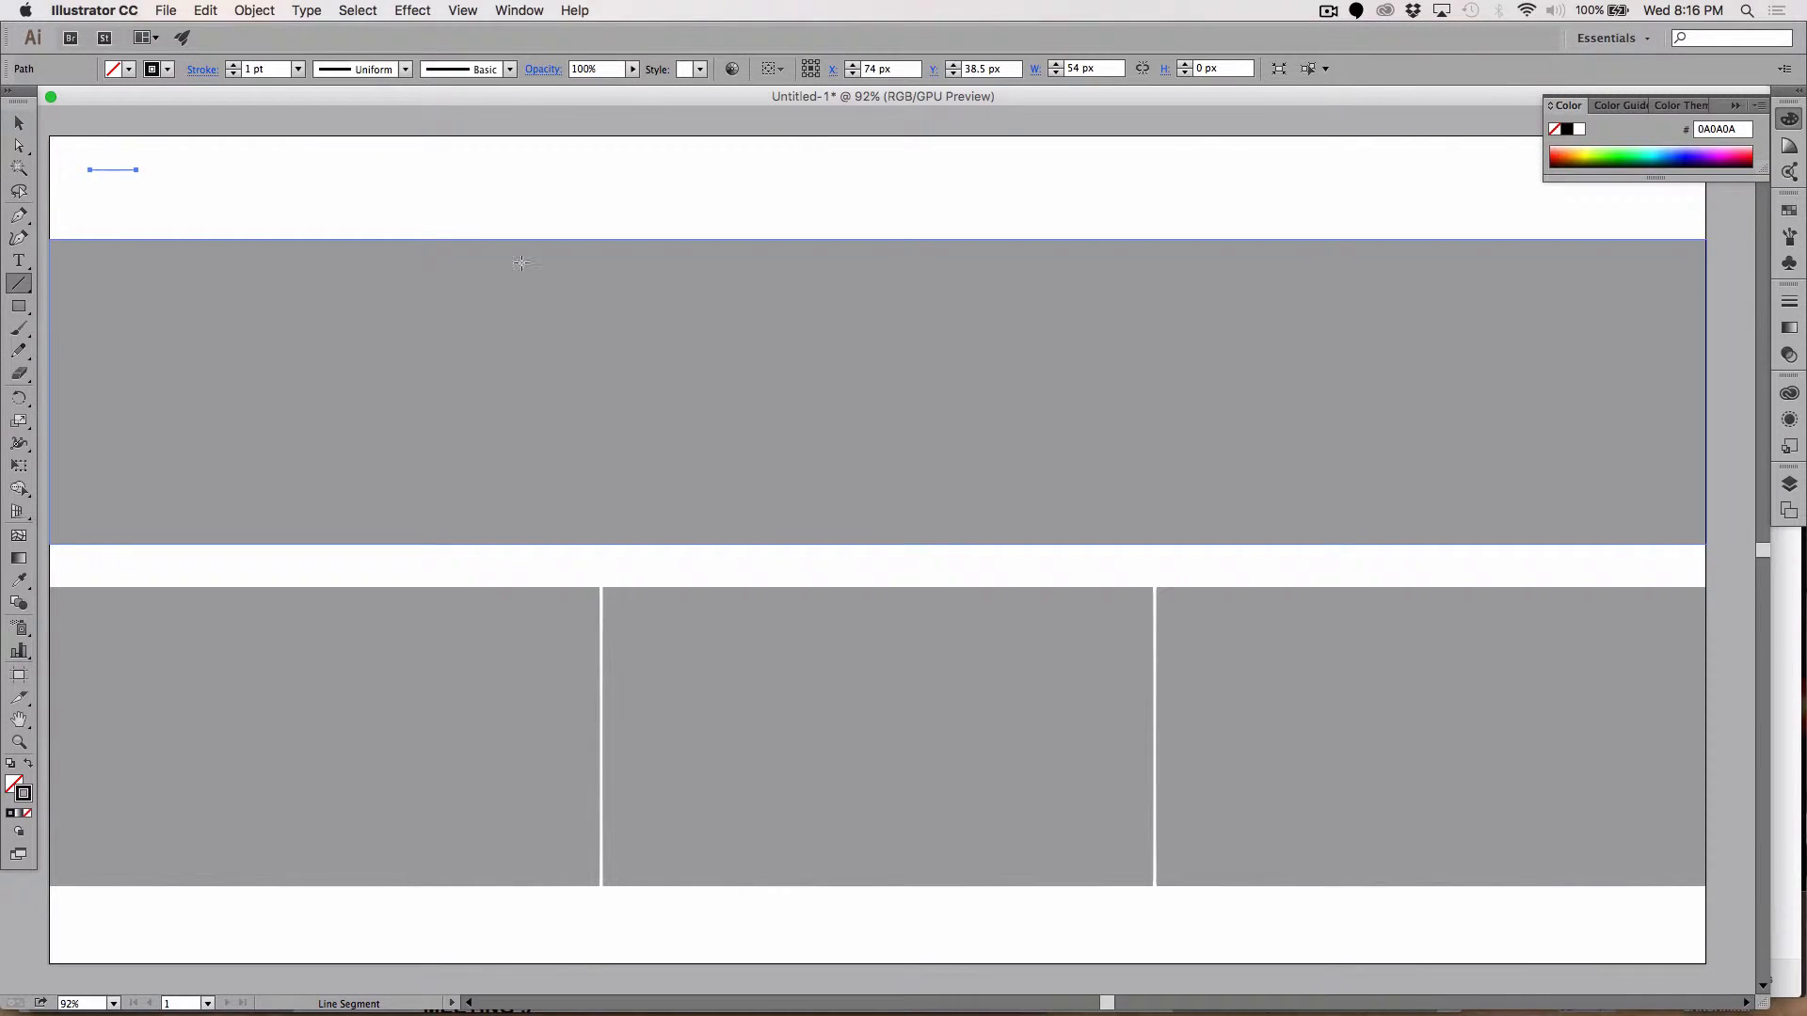
left_click(235, 64)
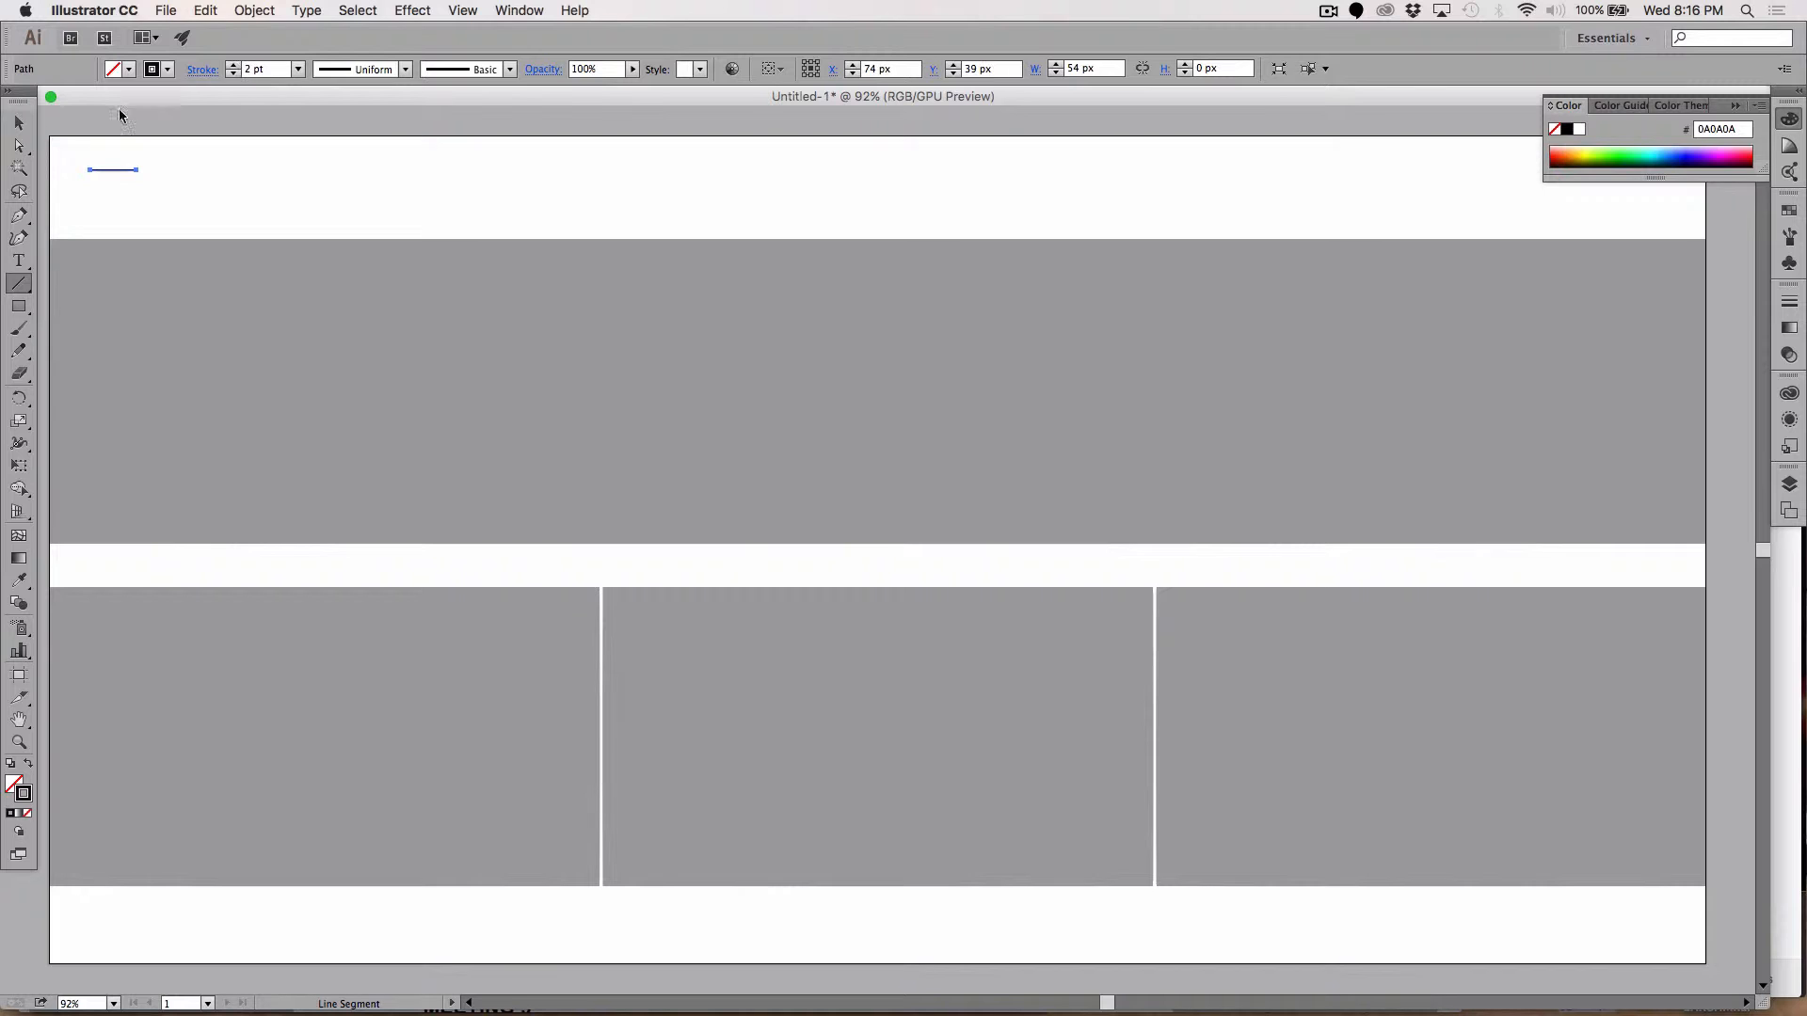
Step: Stack two copies of the line 15 px apart below it to form a three-line icon
left_click(19, 123)
left_click(162, 185)
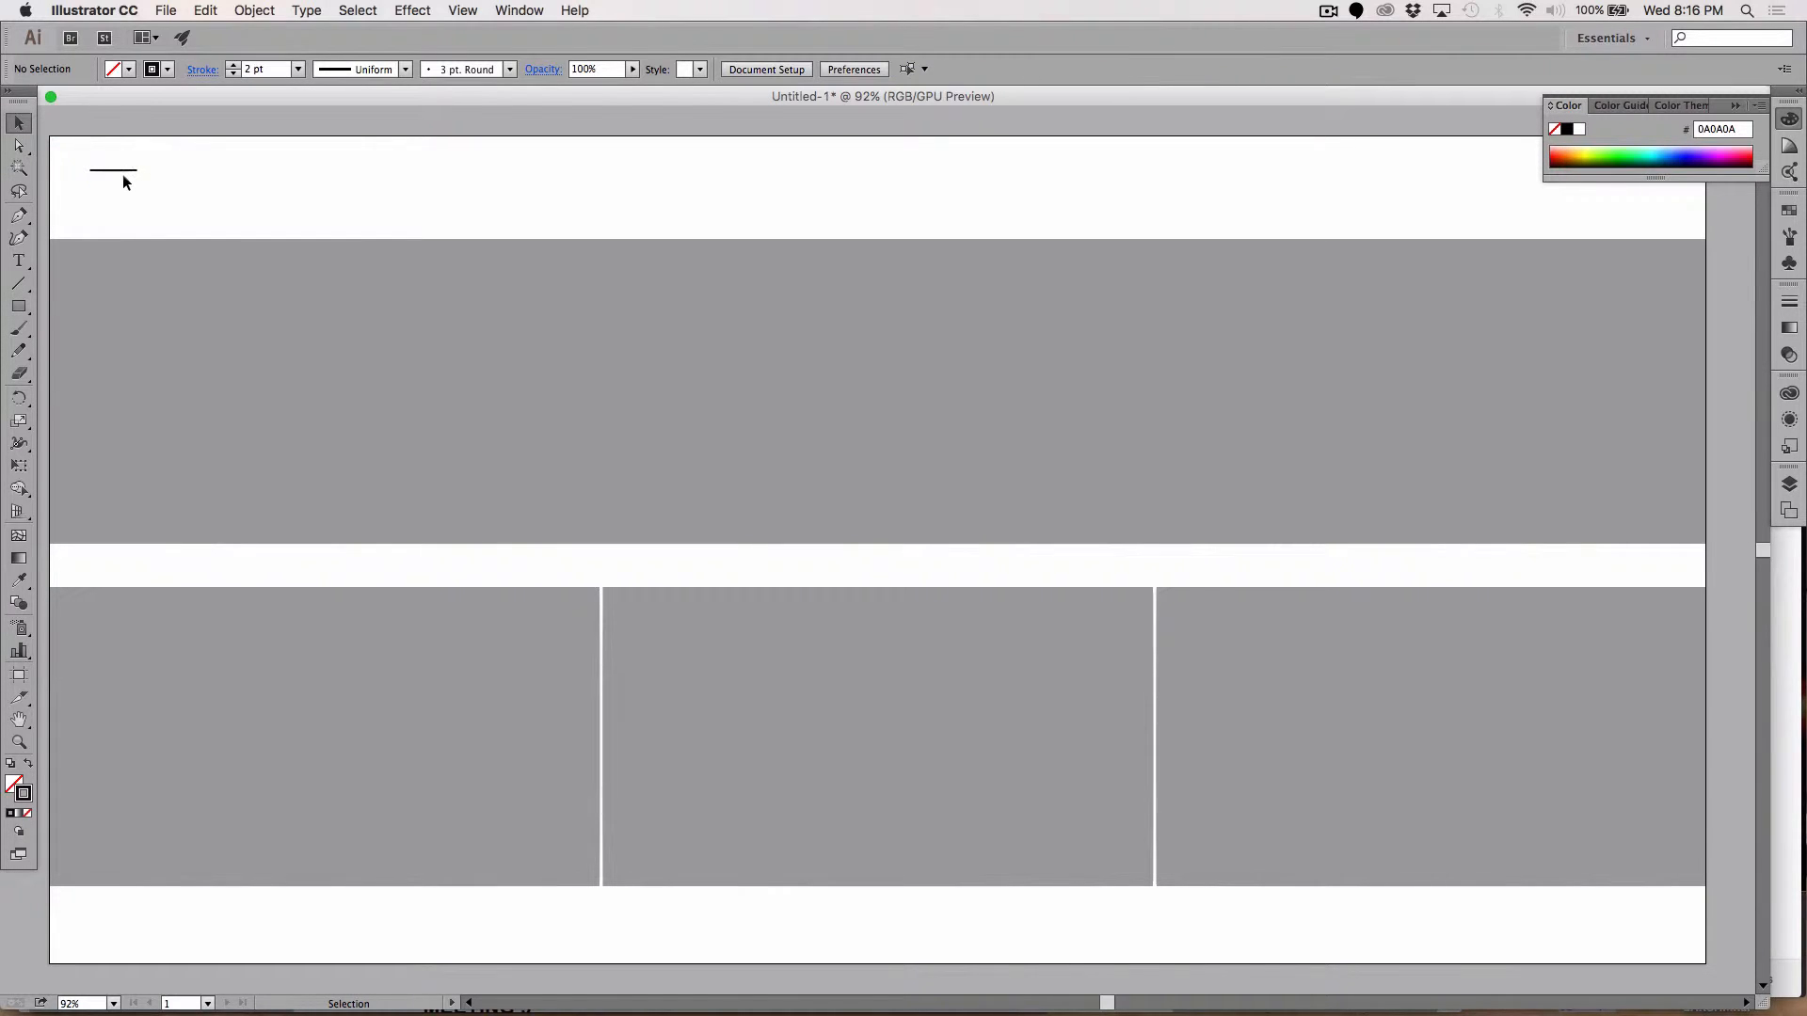
left_click_drag(122, 173, 123, 184)
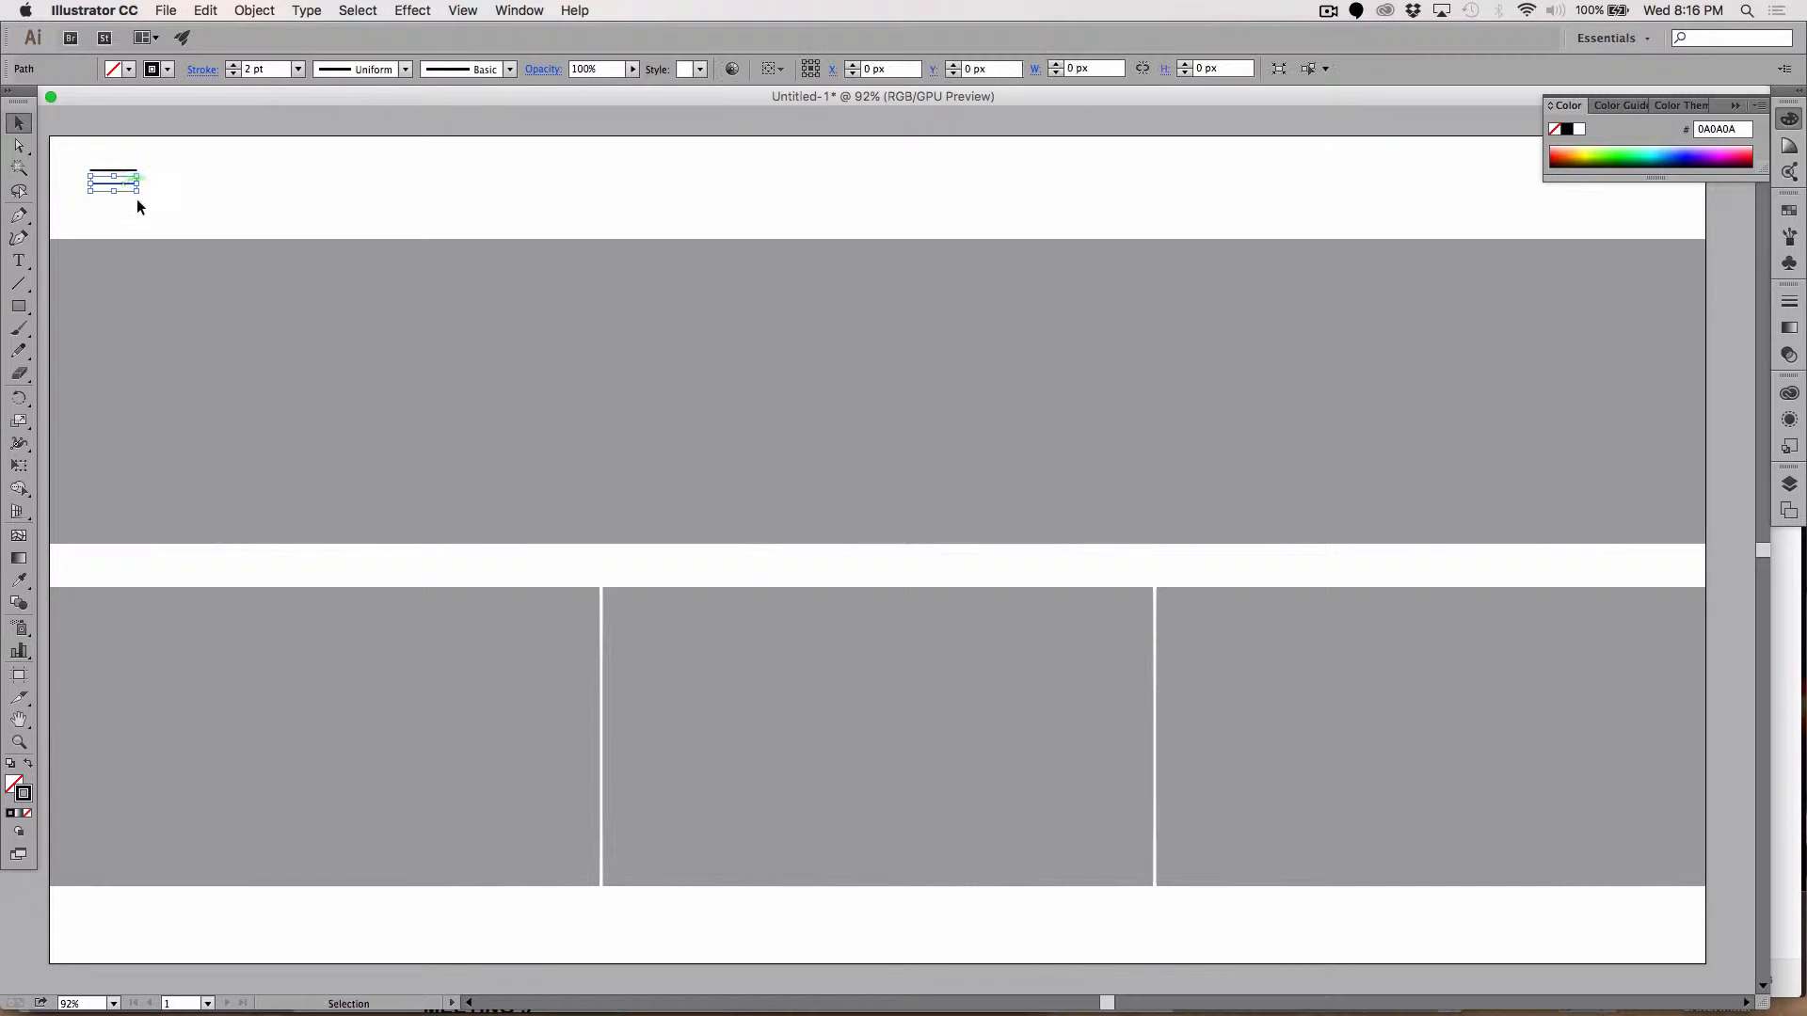
key("super+d")
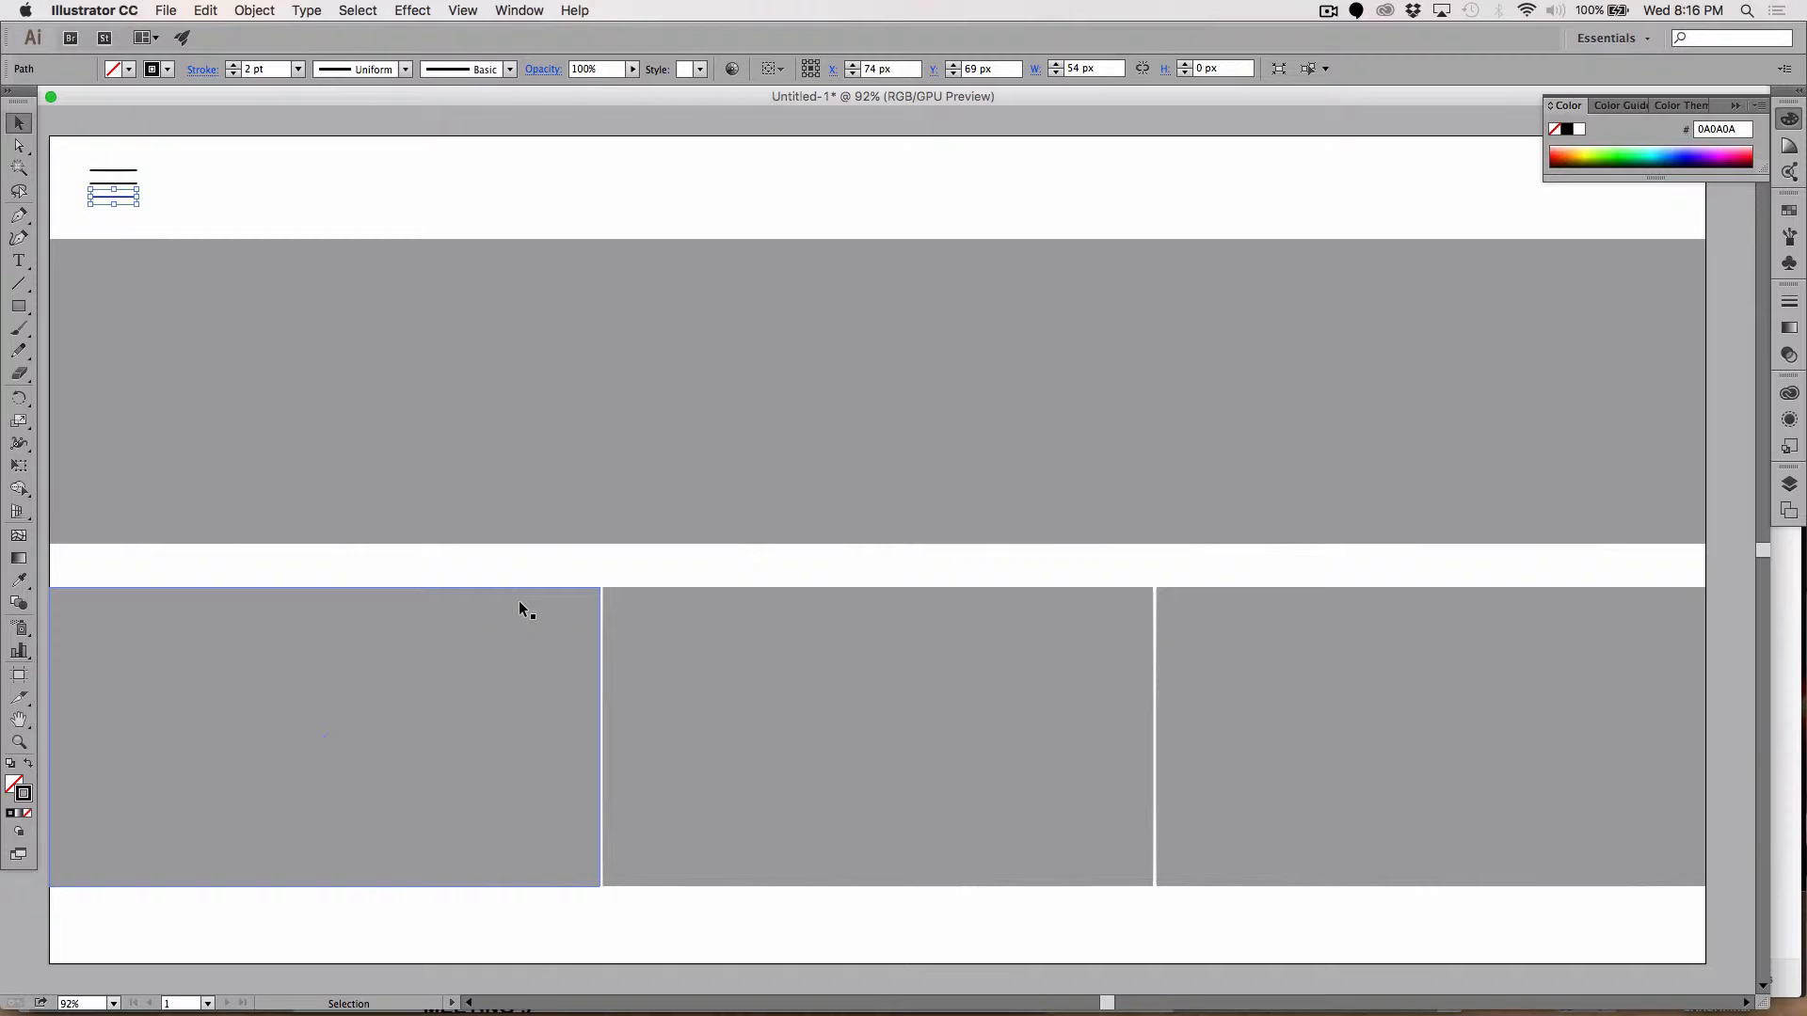
left_click(336, 184)
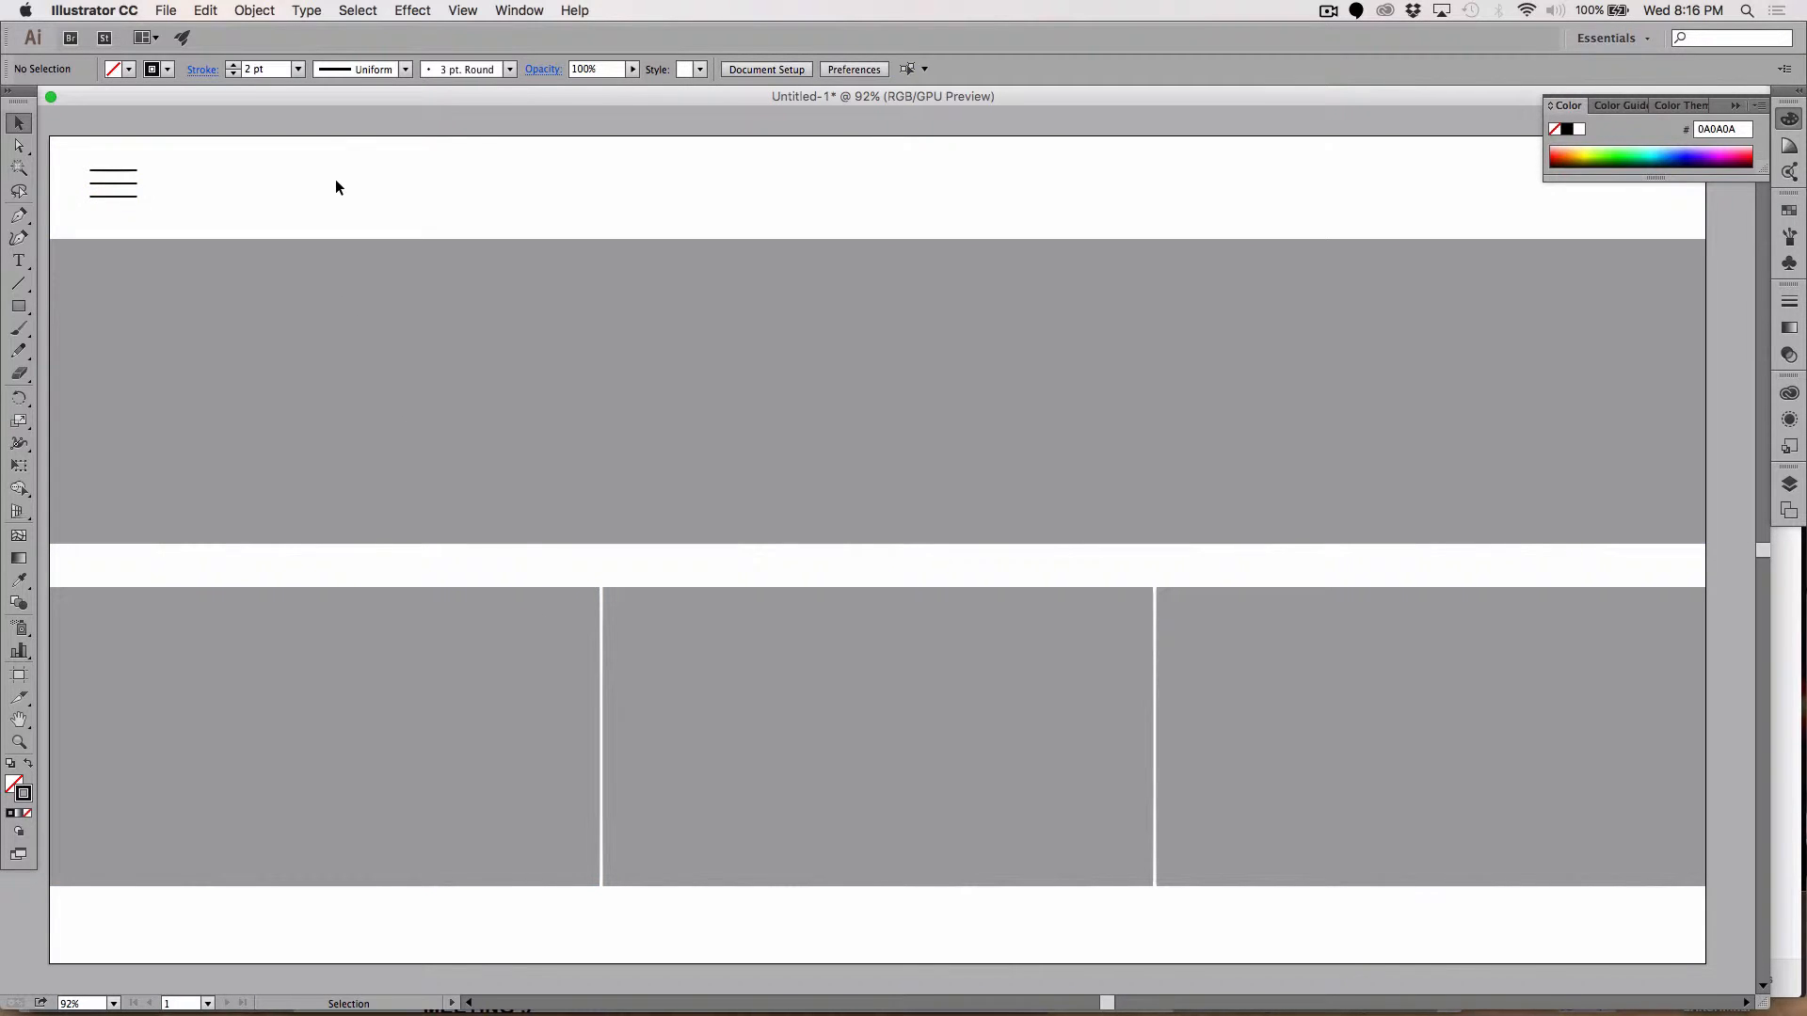
Step: Type MENU beside the three-line icon and set its font size to 29 pt
left_click(19, 262)
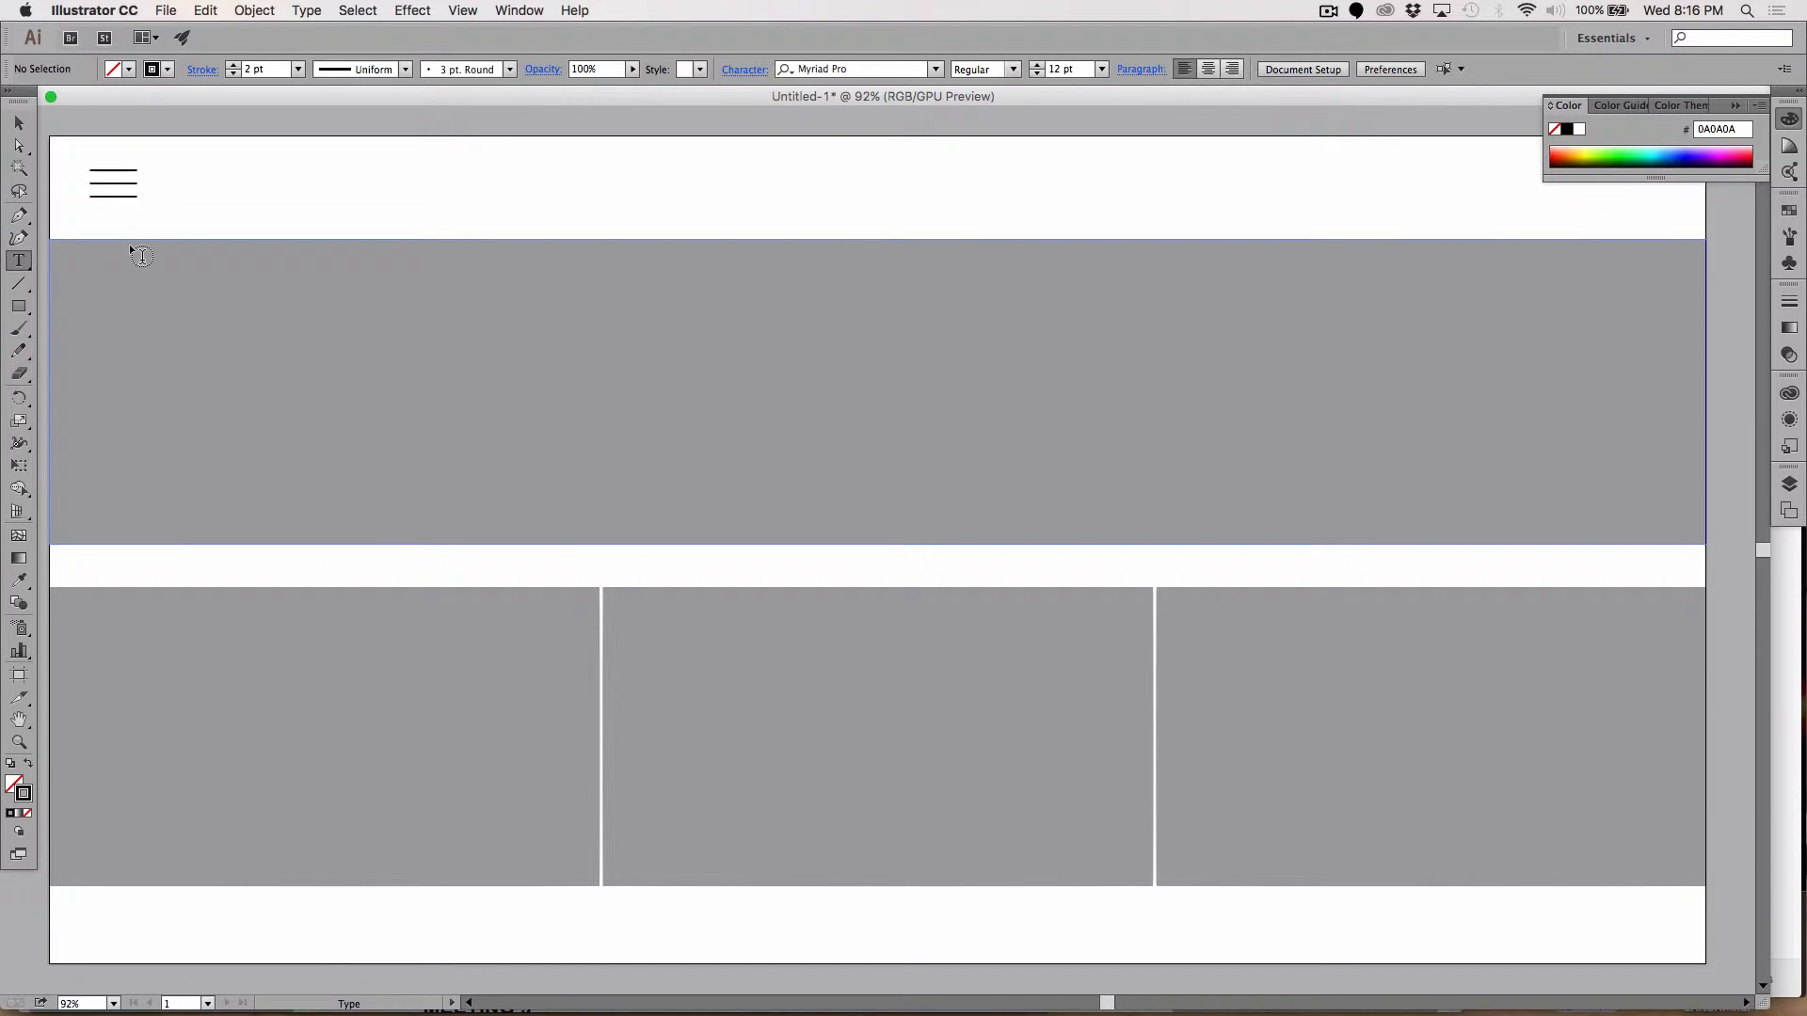
left_click(195, 198)
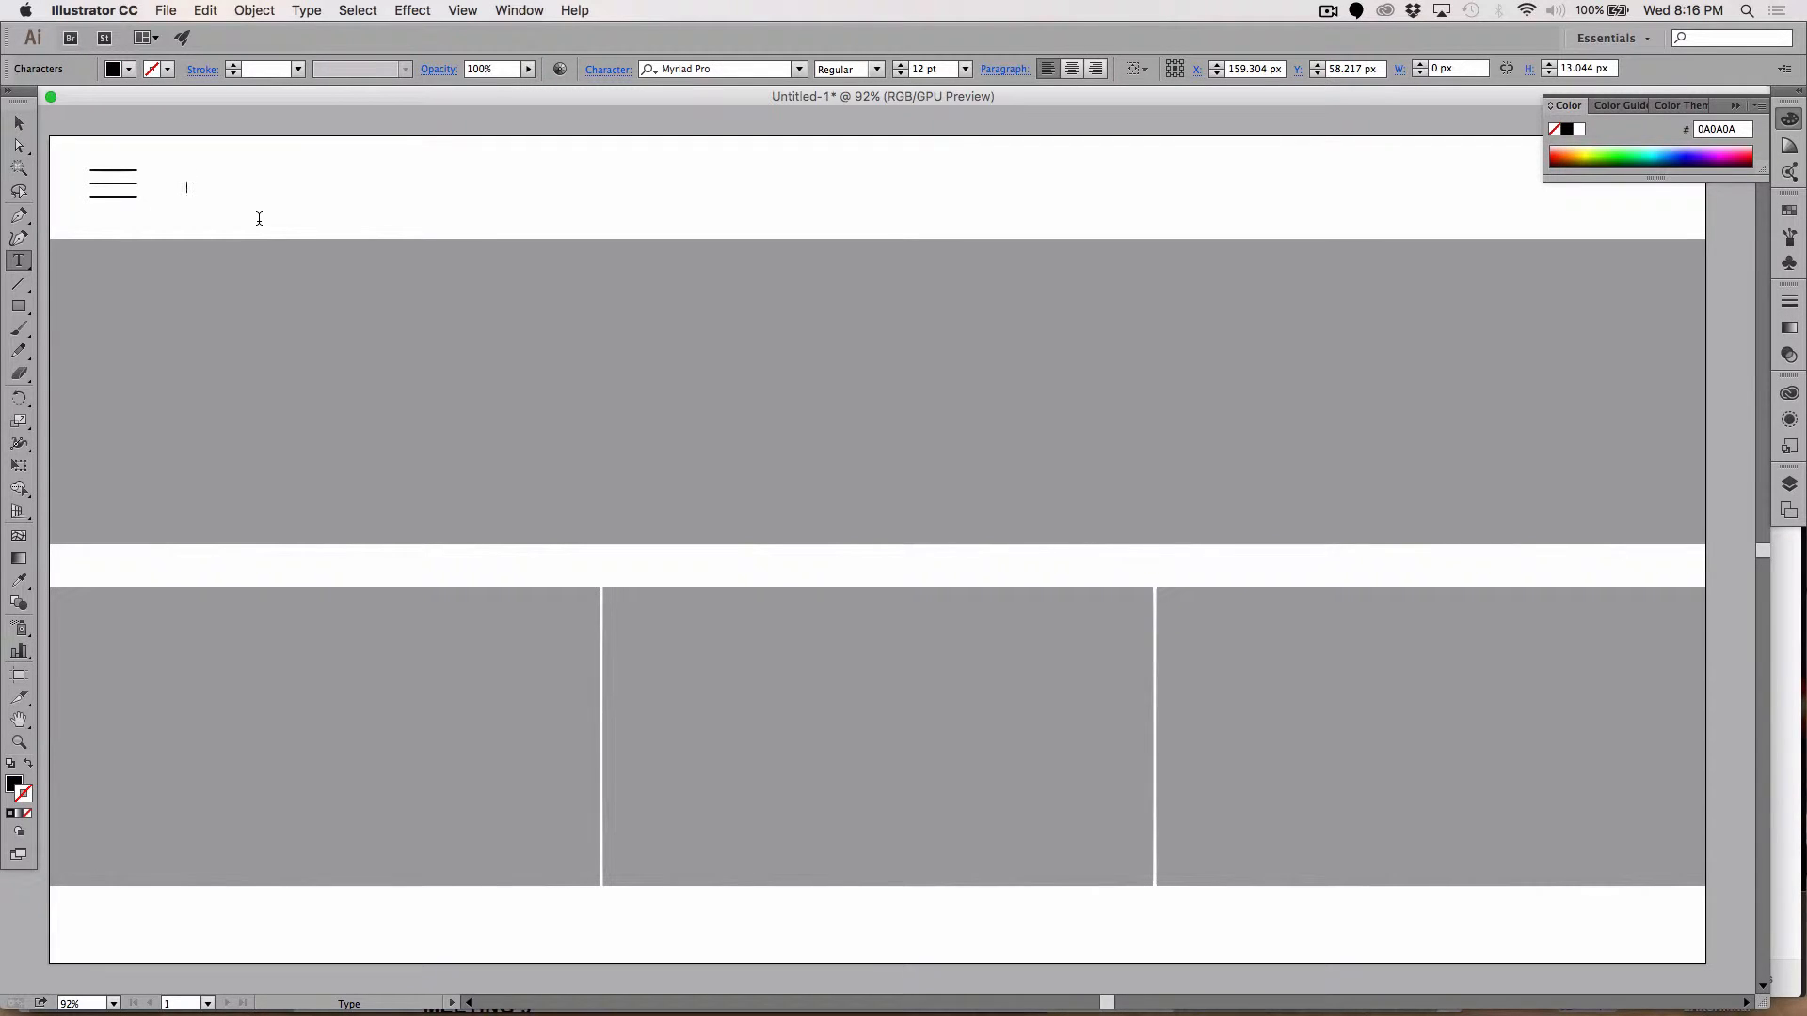
type("ME")
double_click(206, 186)
left_click(918, 70)
key("Up")
key("Up")
key("Up")
key("Up")
key("Up")
key("Up")
key("Up")
key("Up")
key("Up")
key("Up")
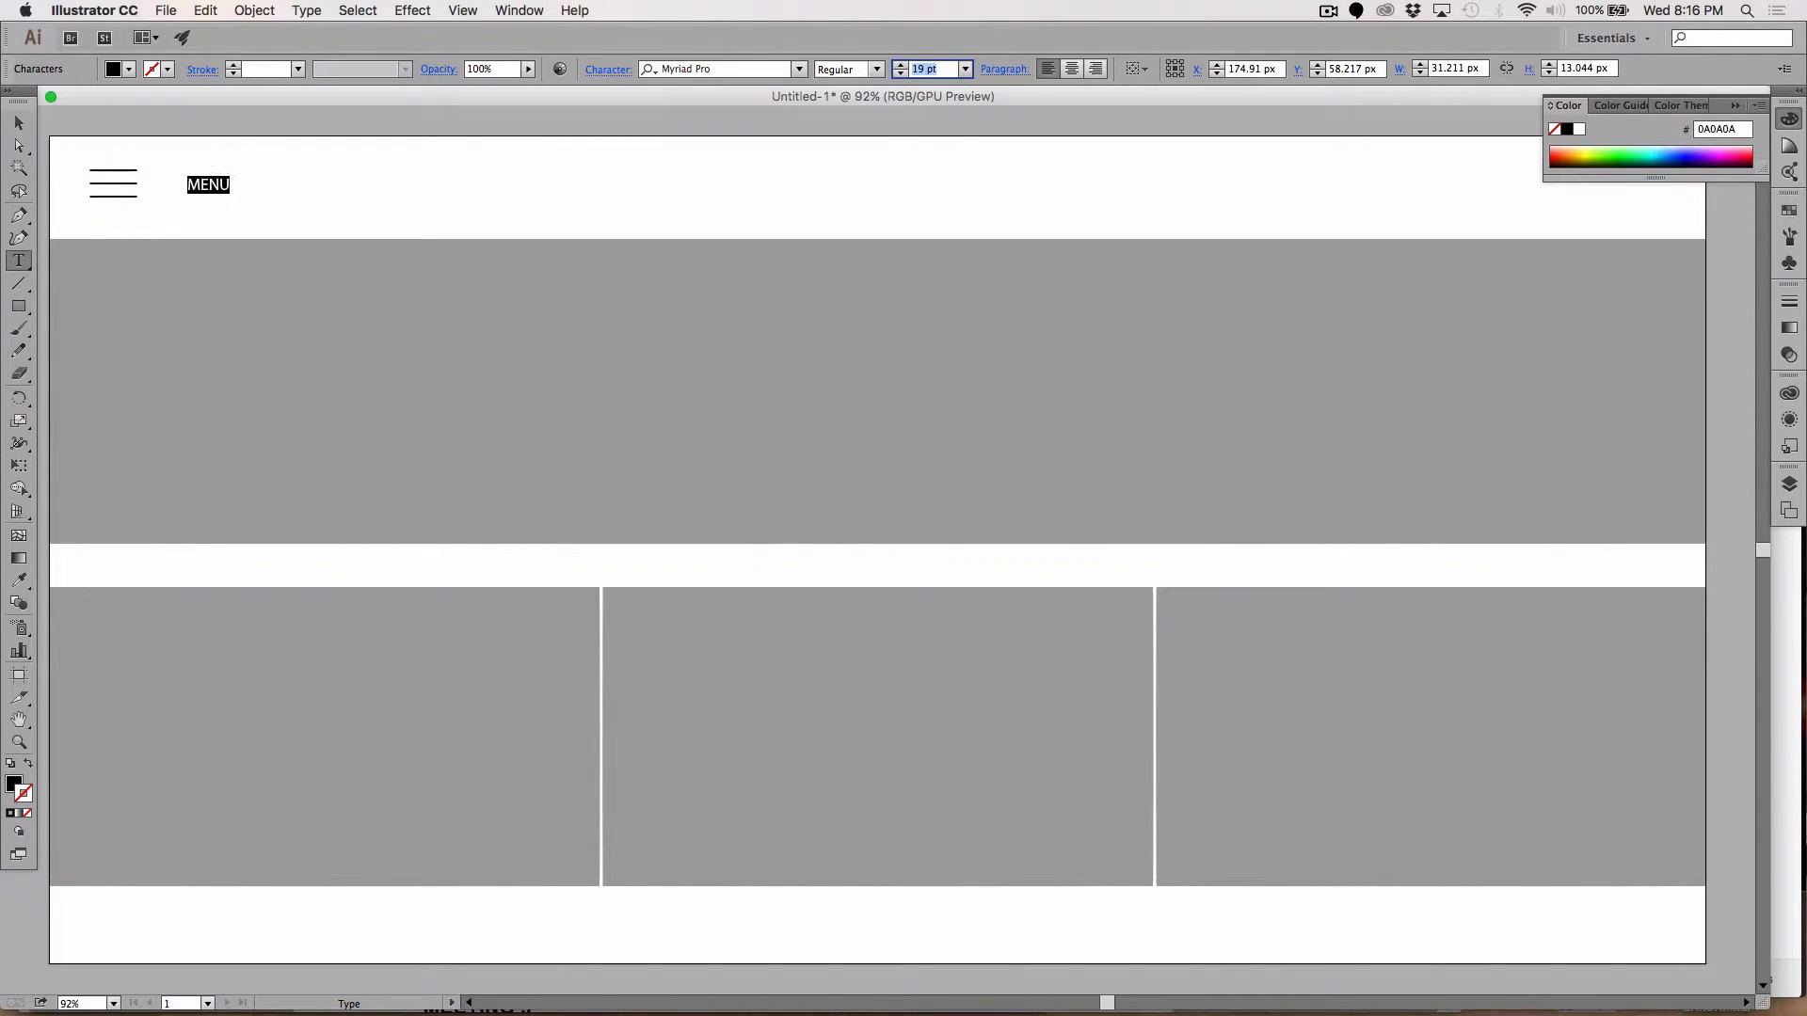
key("Up")
key("Up")
key("Up")
key("Up")
key("Up")
key("Up")
key("Up")
key("Up")
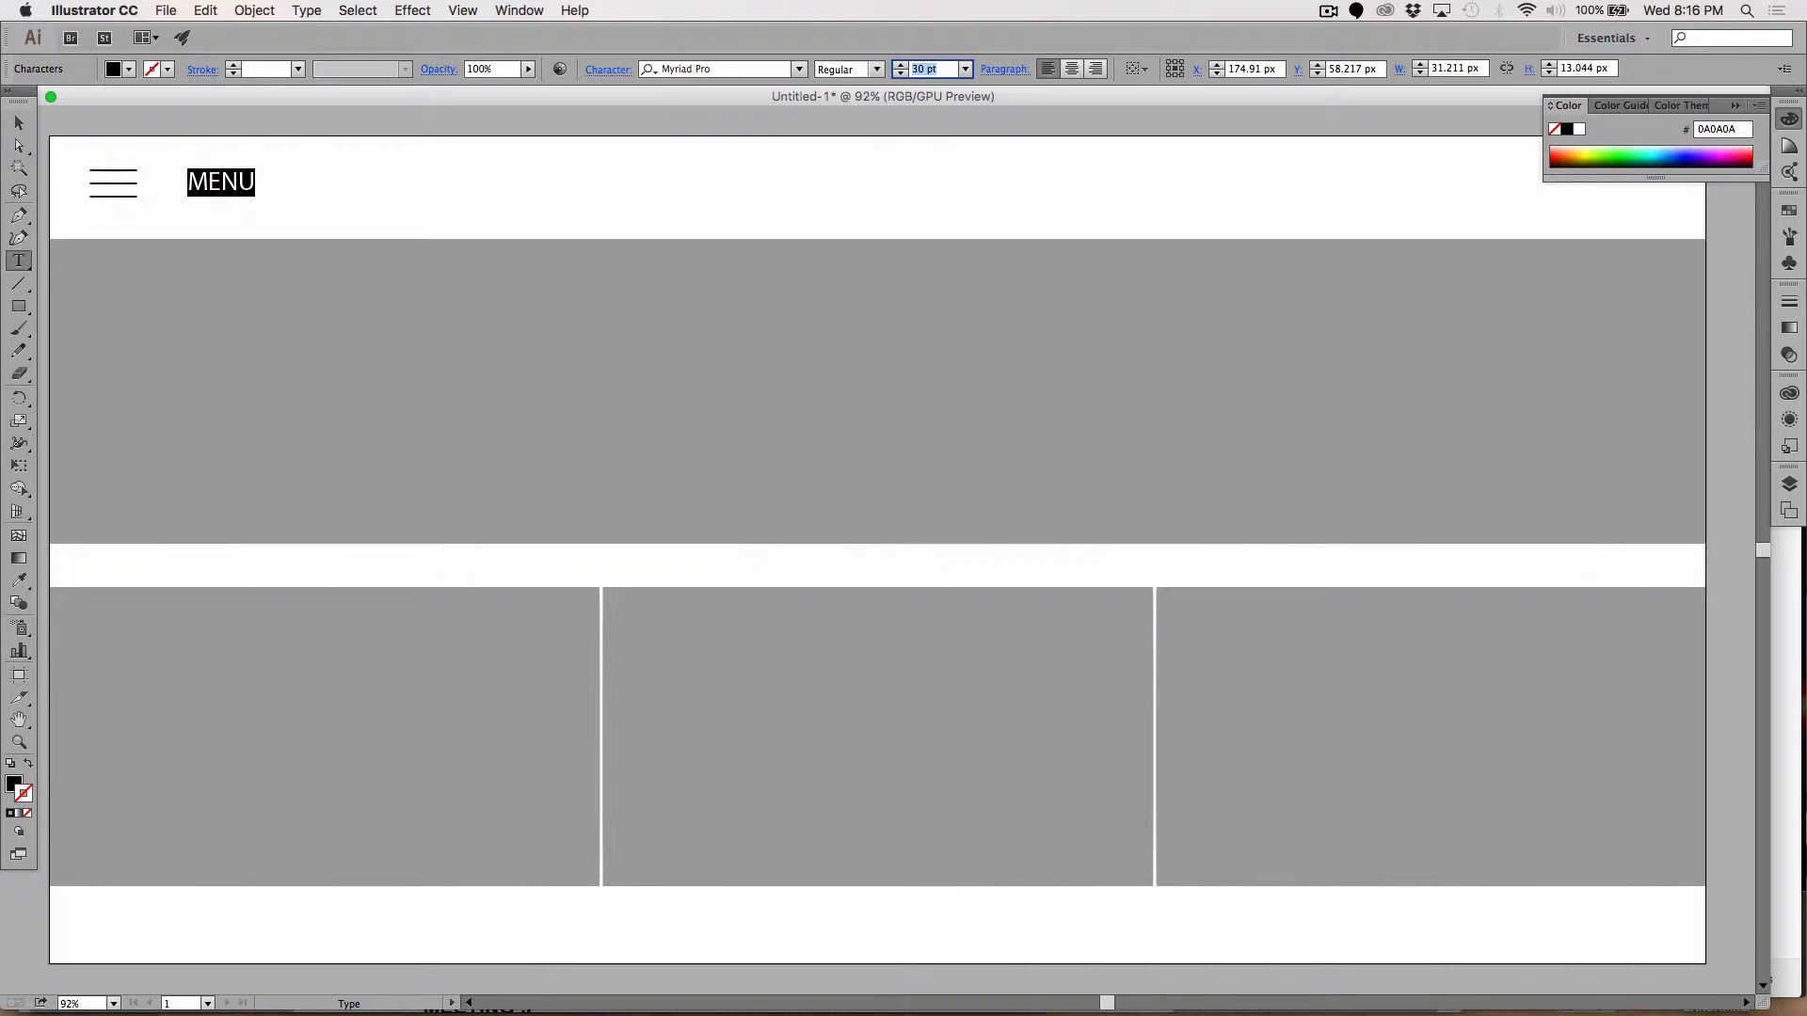
key("Down")
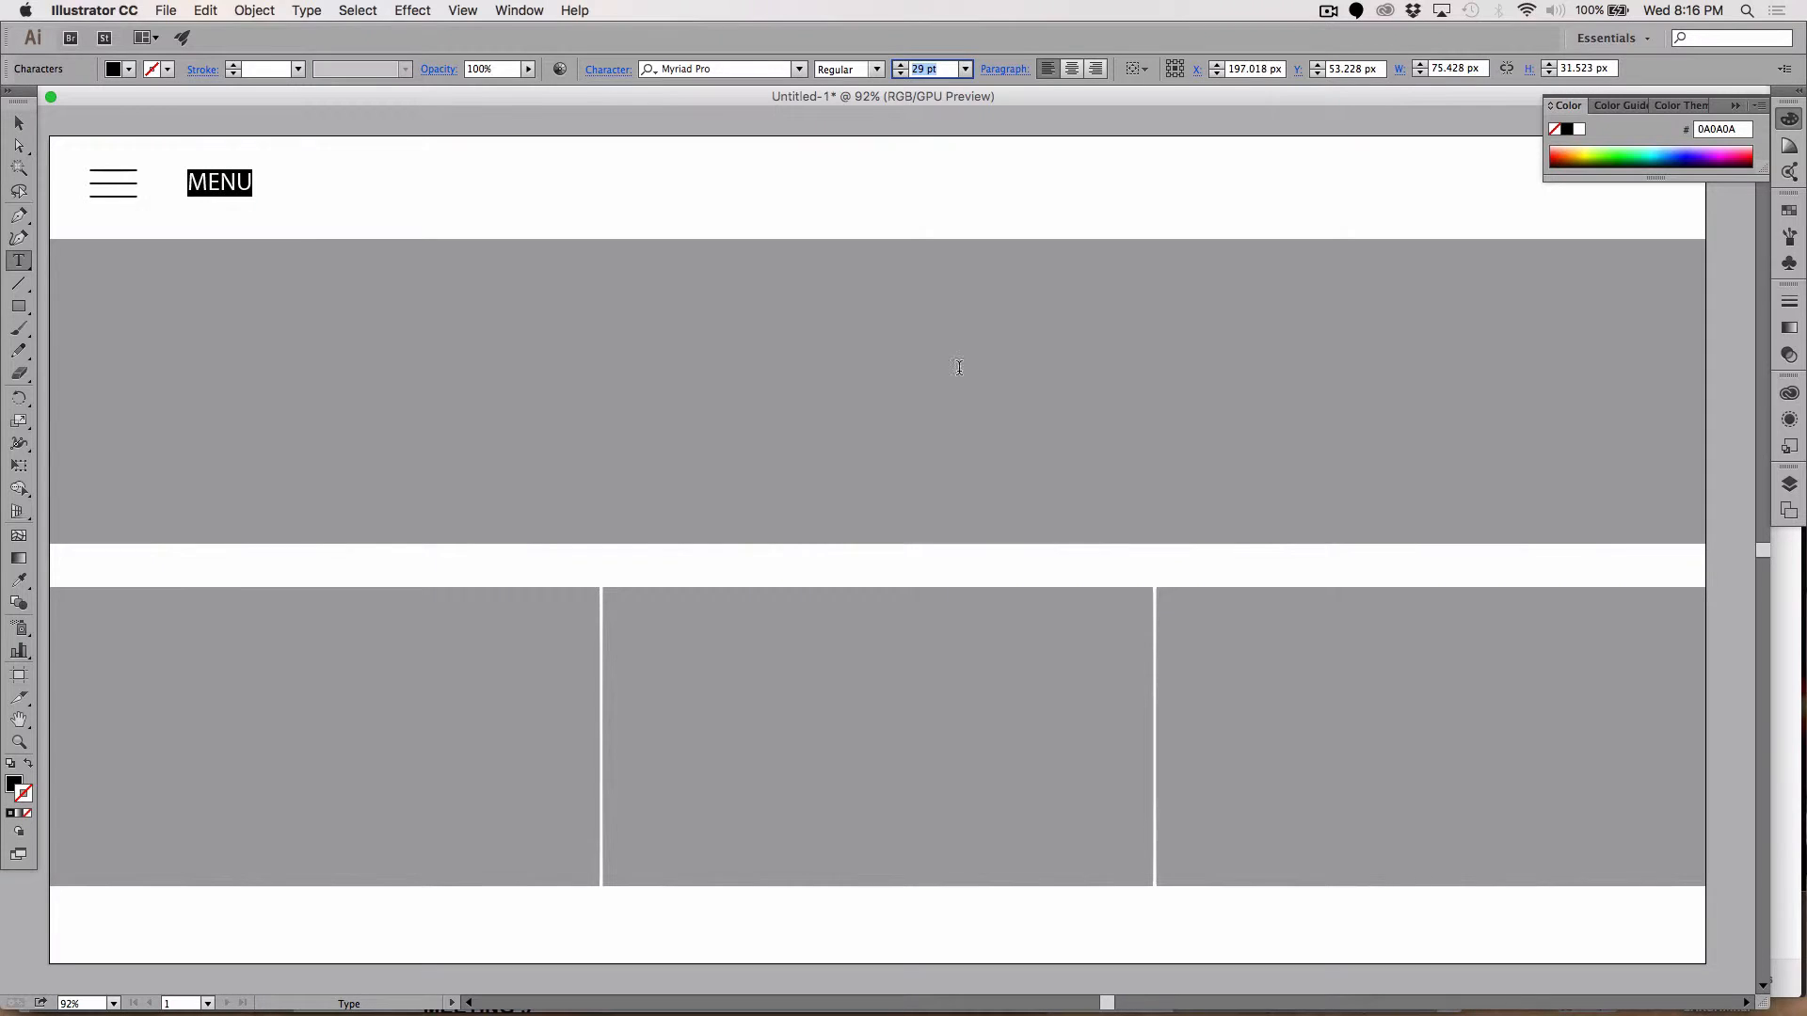
Step: Nudge the MENU label left so it sits right beside the icon
left_click(22, 125)
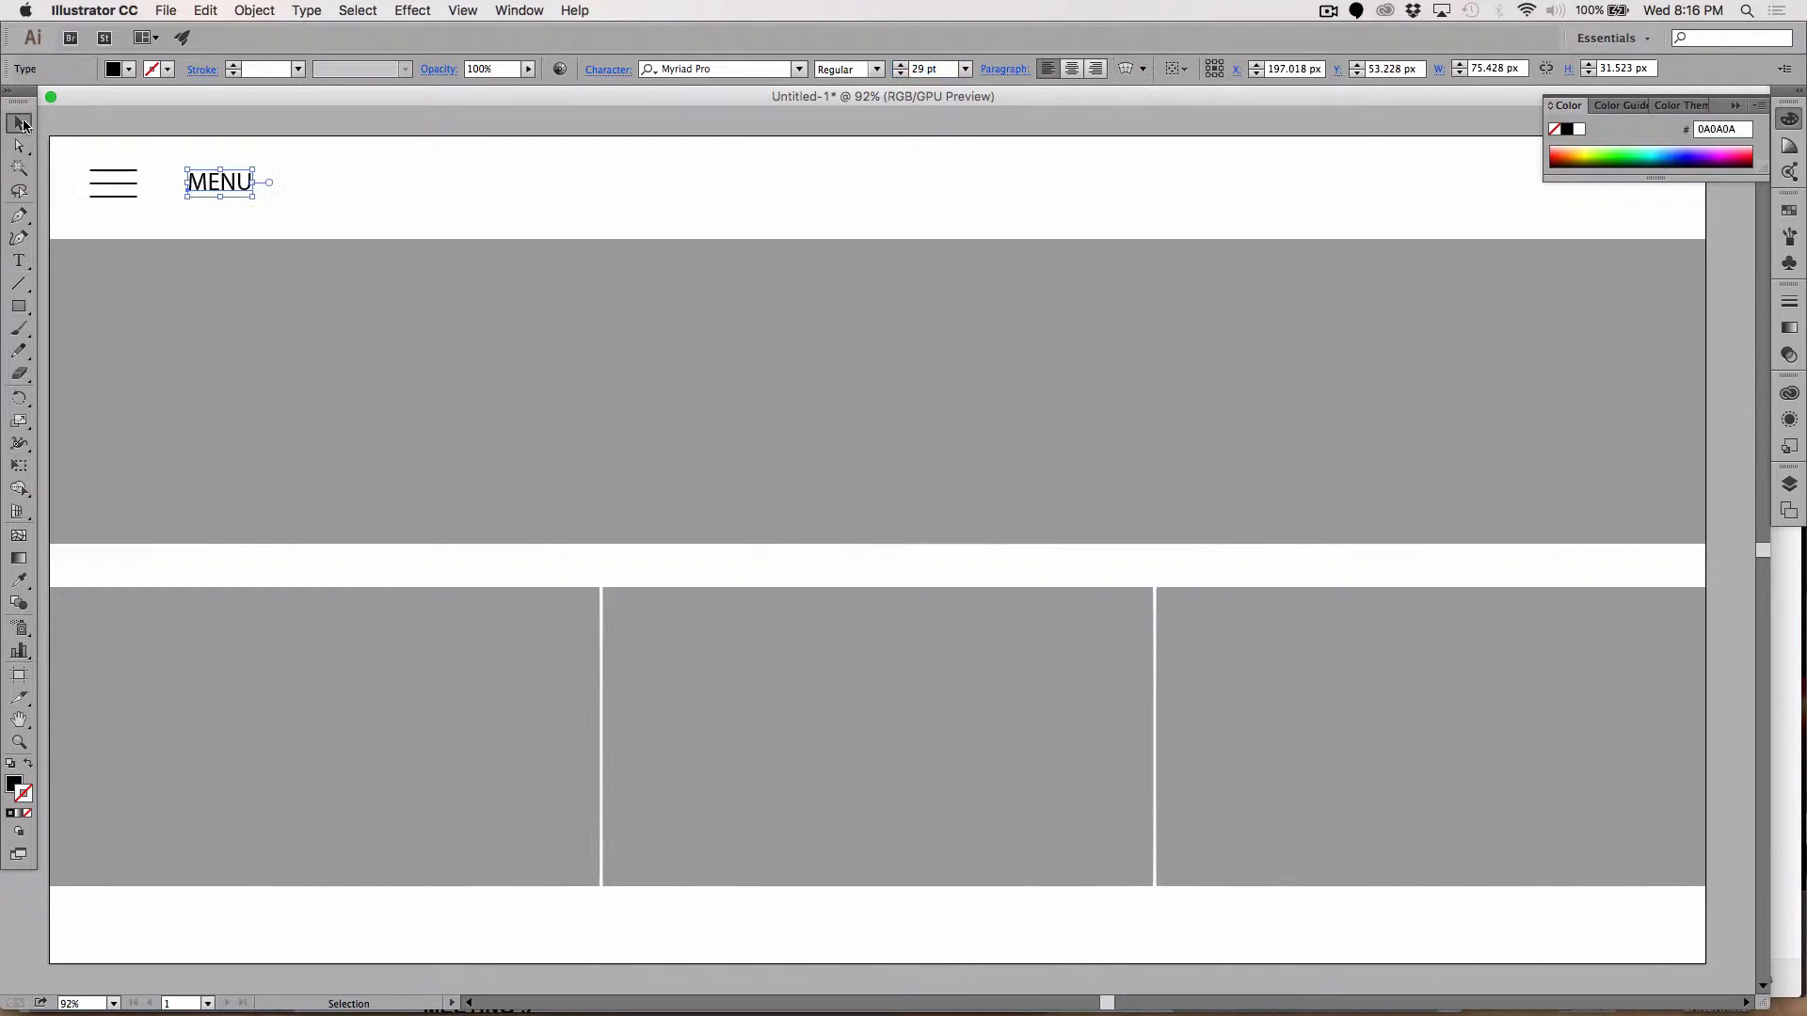
key("Left")
key("Left")
key("Left")
key("Left")
key("Left")
key("Left")
key("Left")
key("Left")
key("Left")
key("Left")
key("Left")
key("Left")
key("Left")
key("Left")
key("Left")
key("Left")
key("Left")
key("Left")
key("Left")
key("Left")
key("Left")
key("Left")
key("Left")
key("Left")
key("Left")
key("Left")
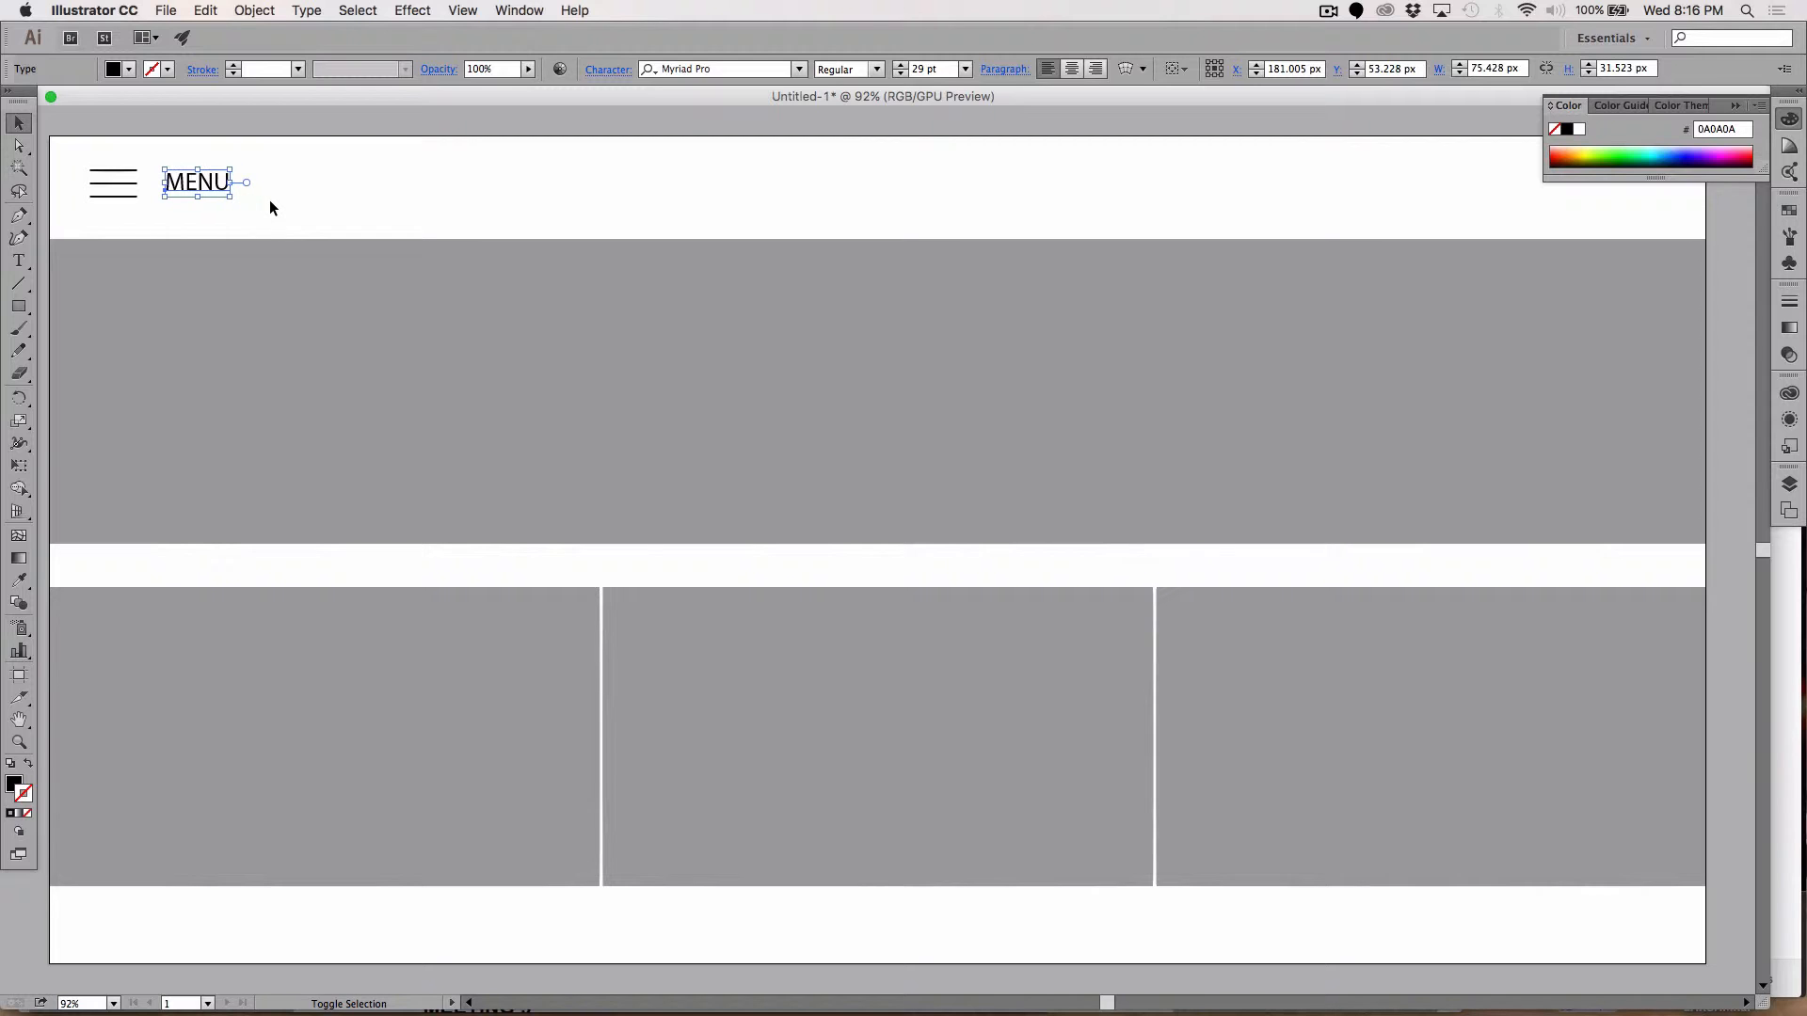
key("Down")
key("Down")
key("Down")
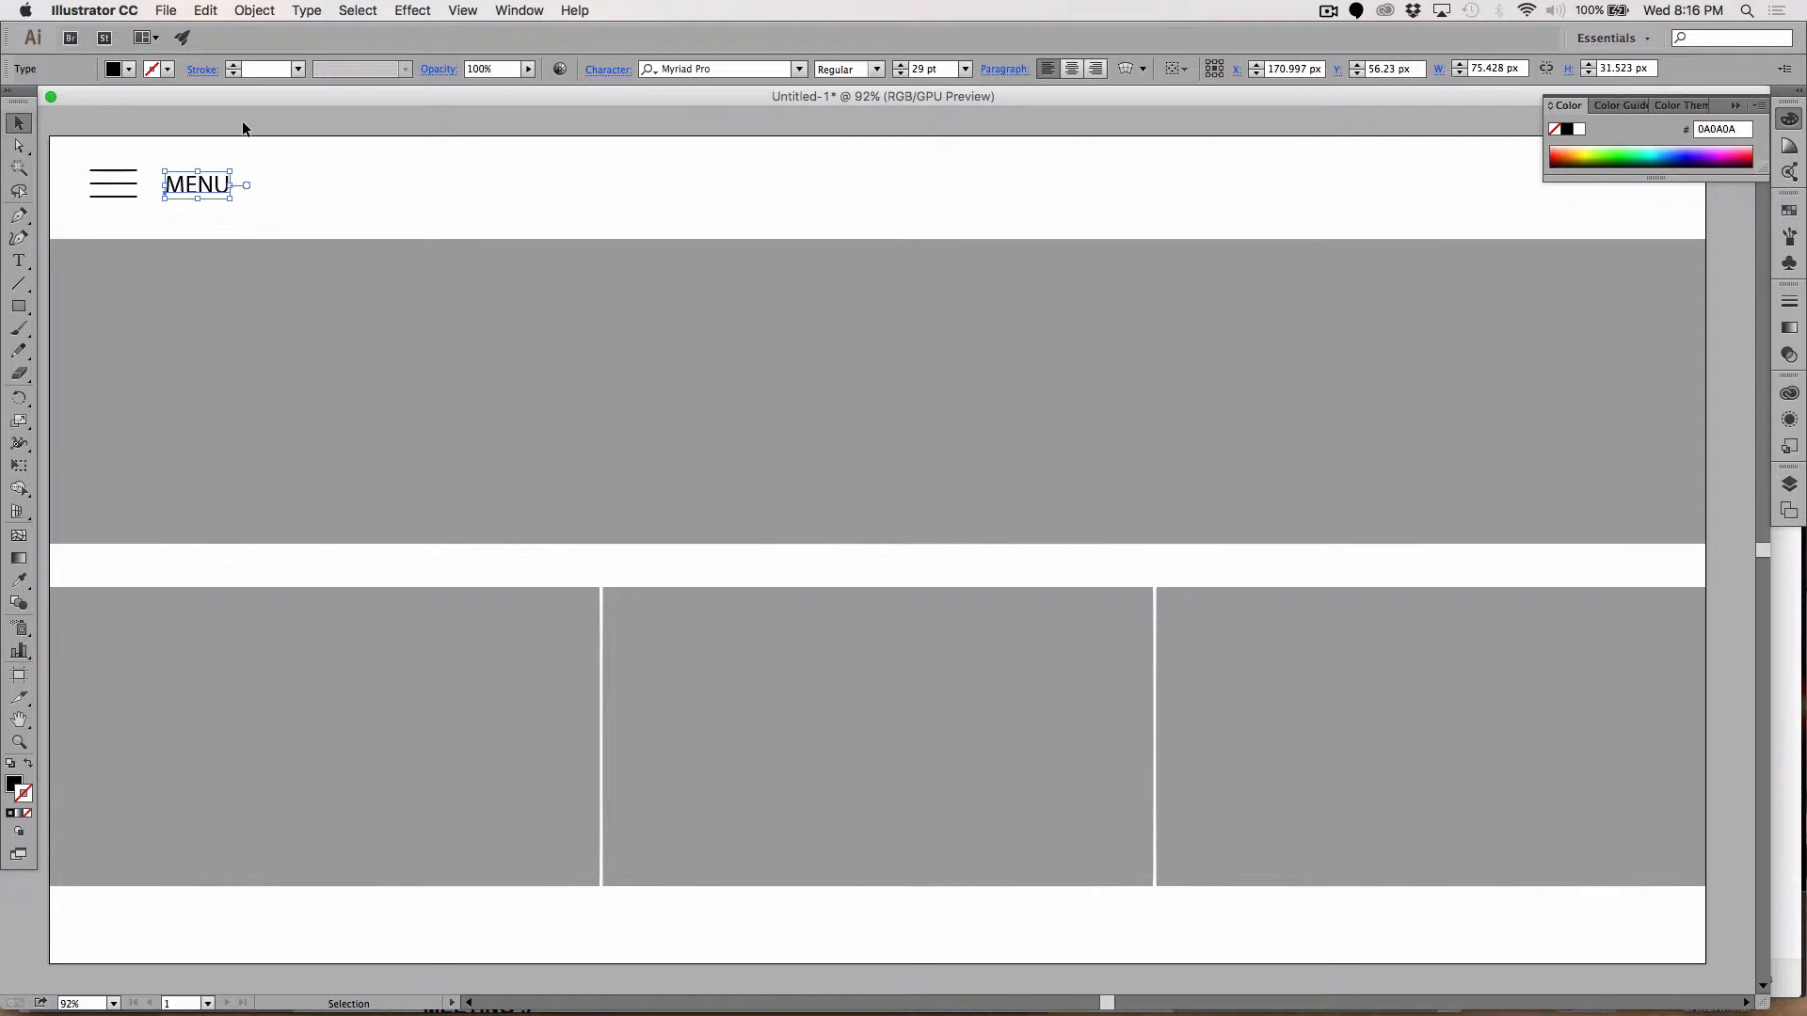
left_click(239, 129)
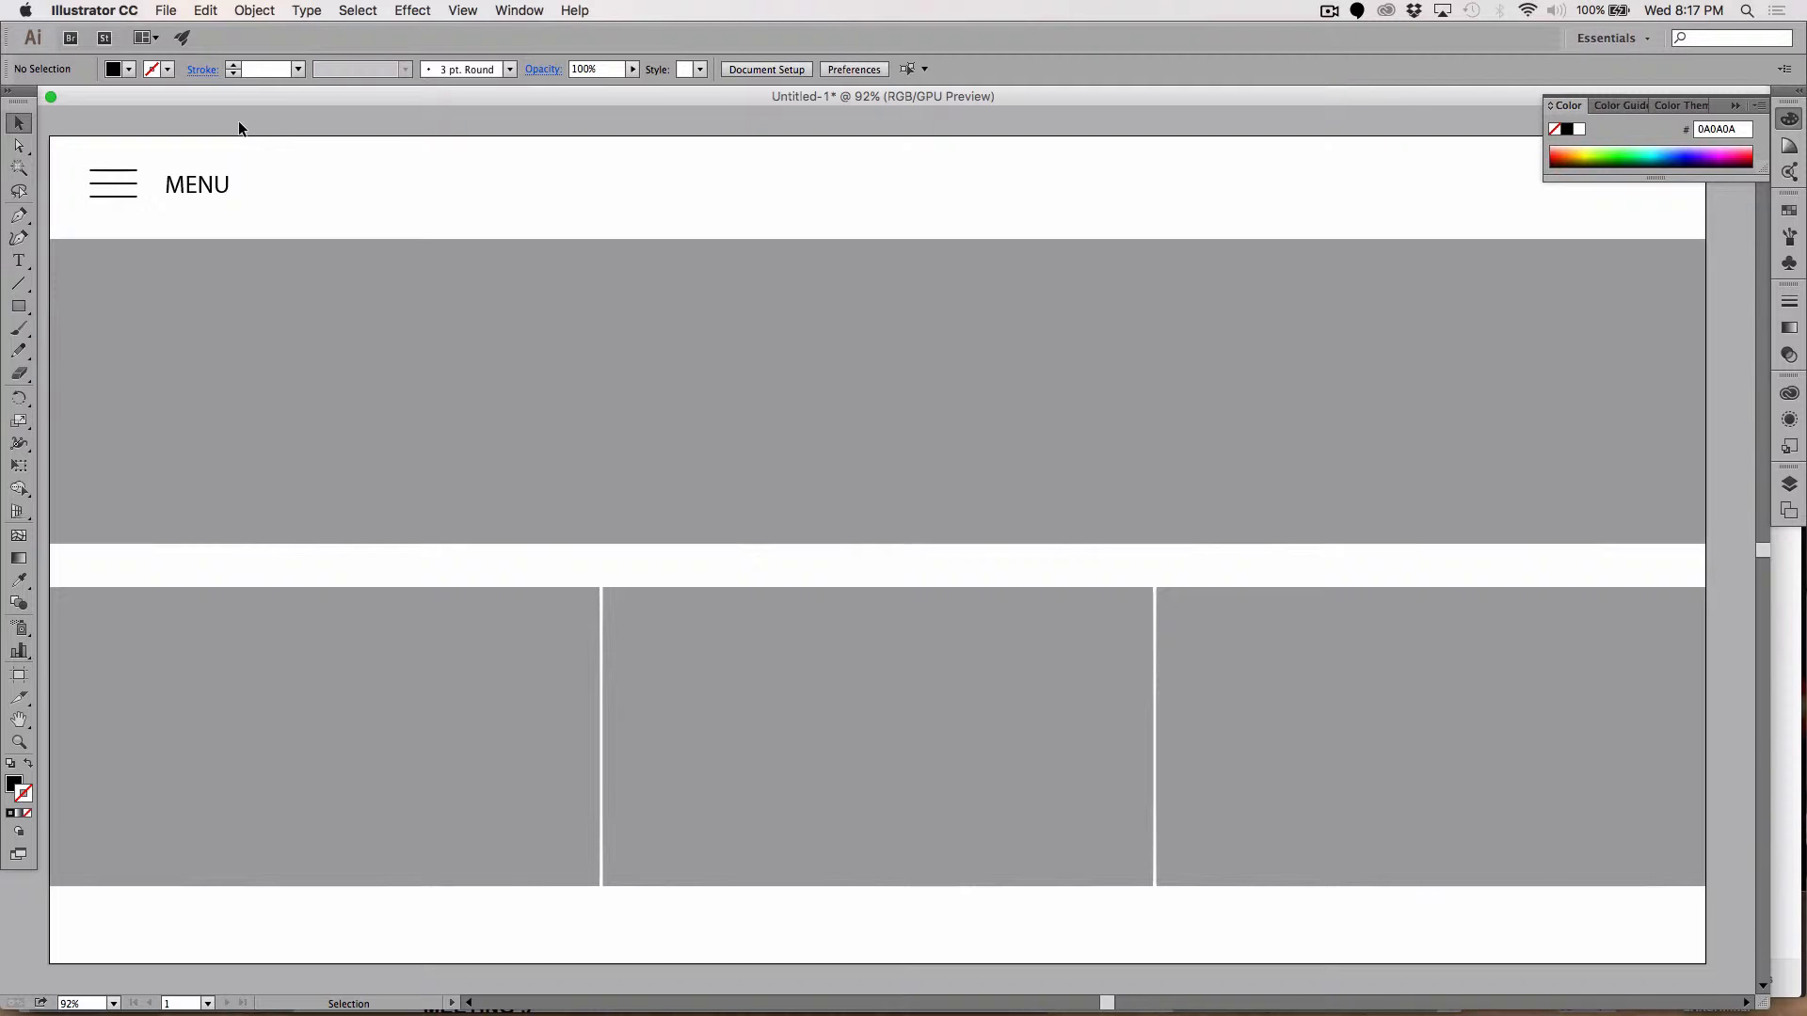
scroll(223, 127, "down", 3)
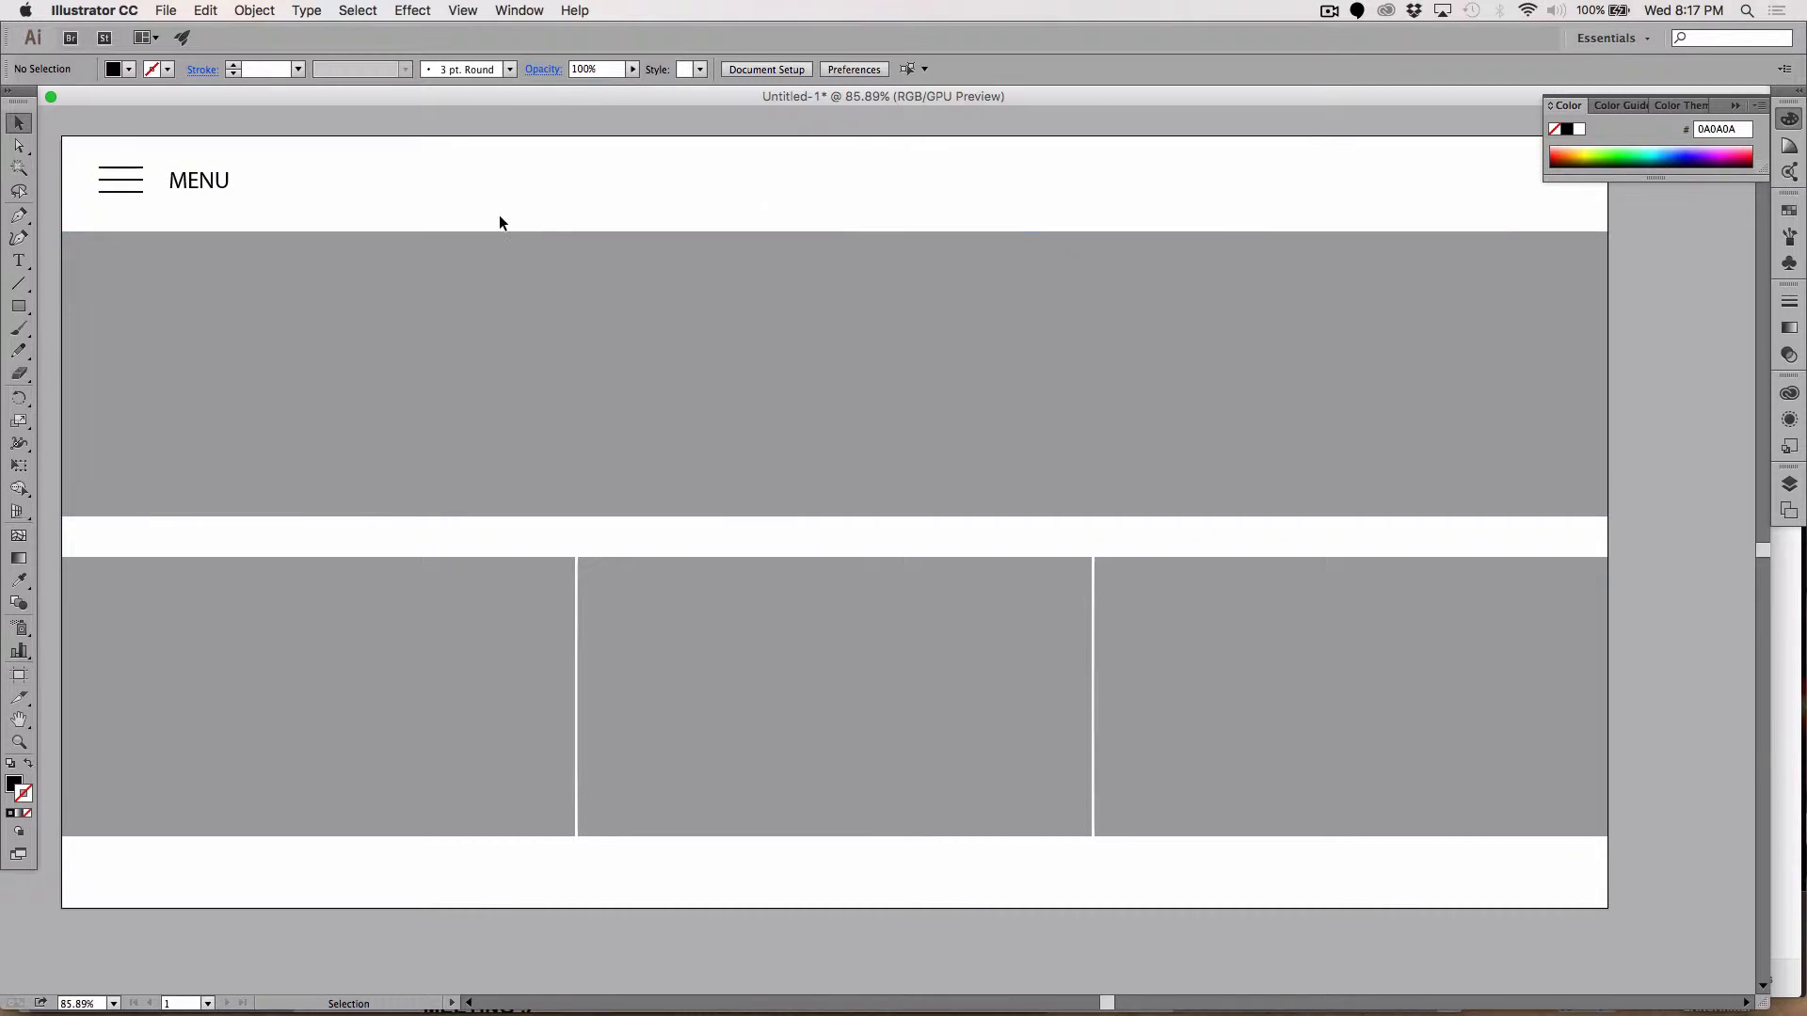
left_click(19, 307)
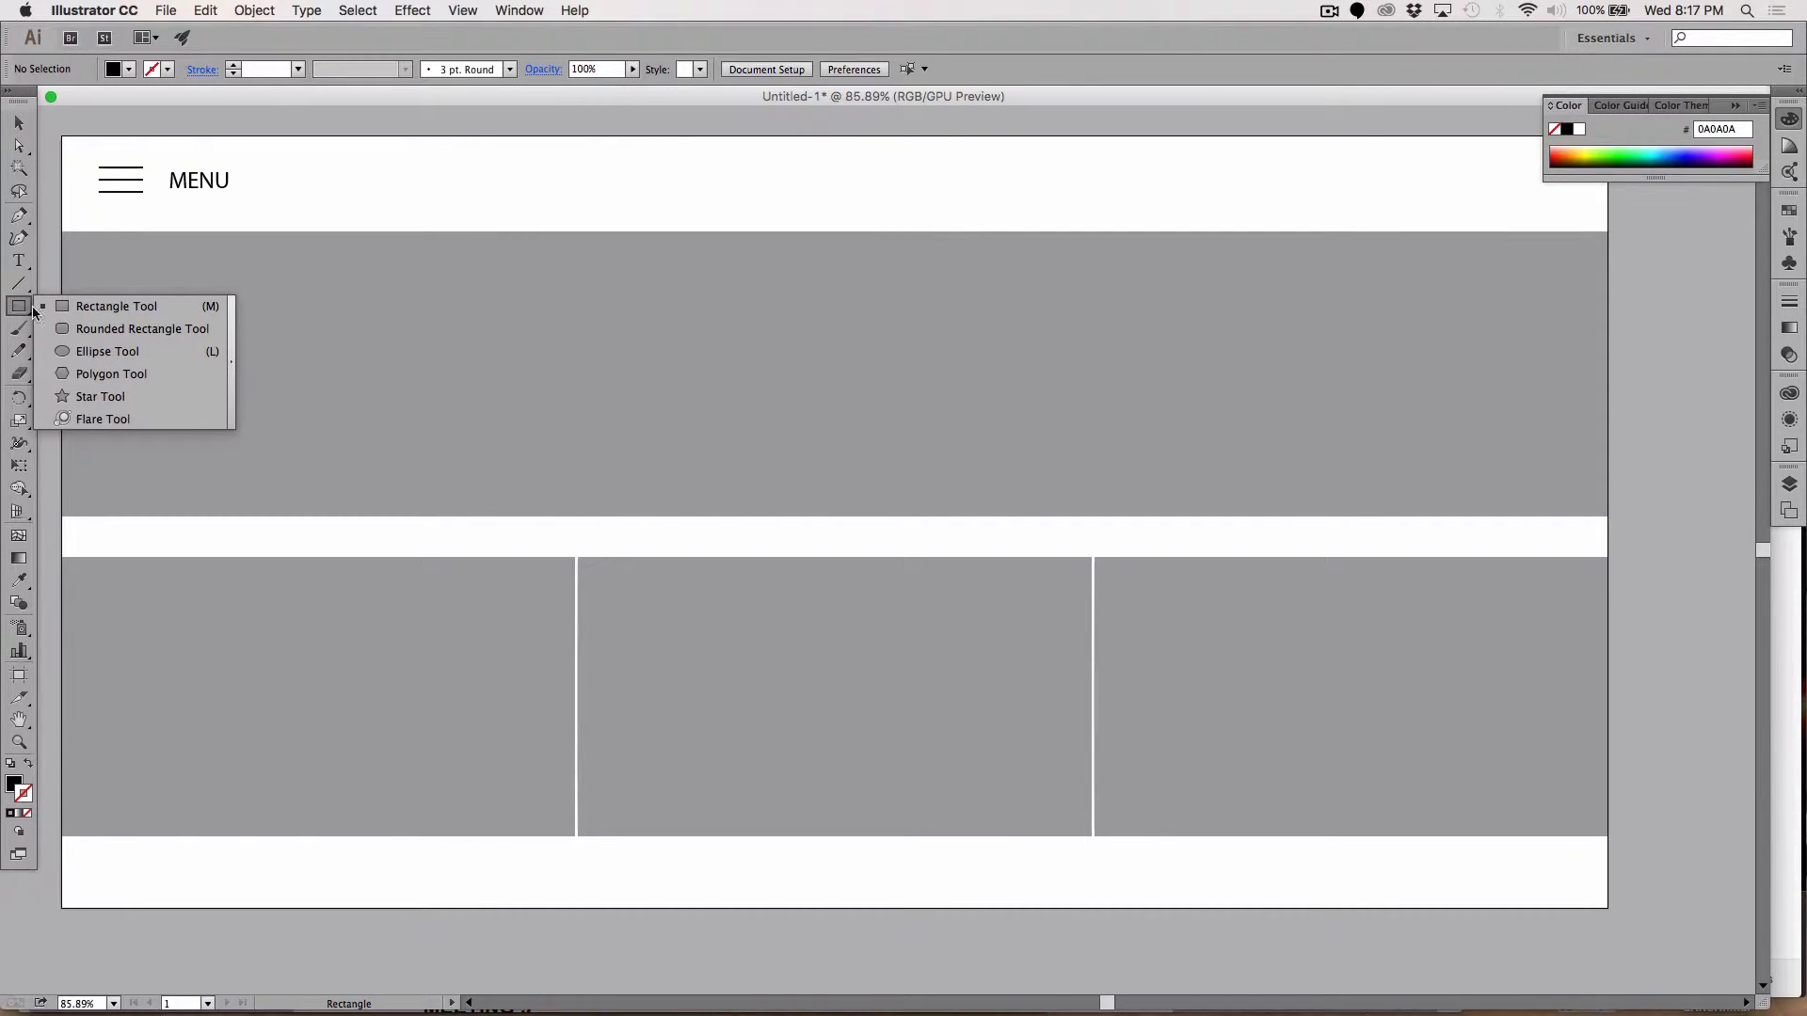
Step: Create a black 5-sided pentagon, about 68 × 64 px, and move it to the middle of the header
left_click(68, 376)
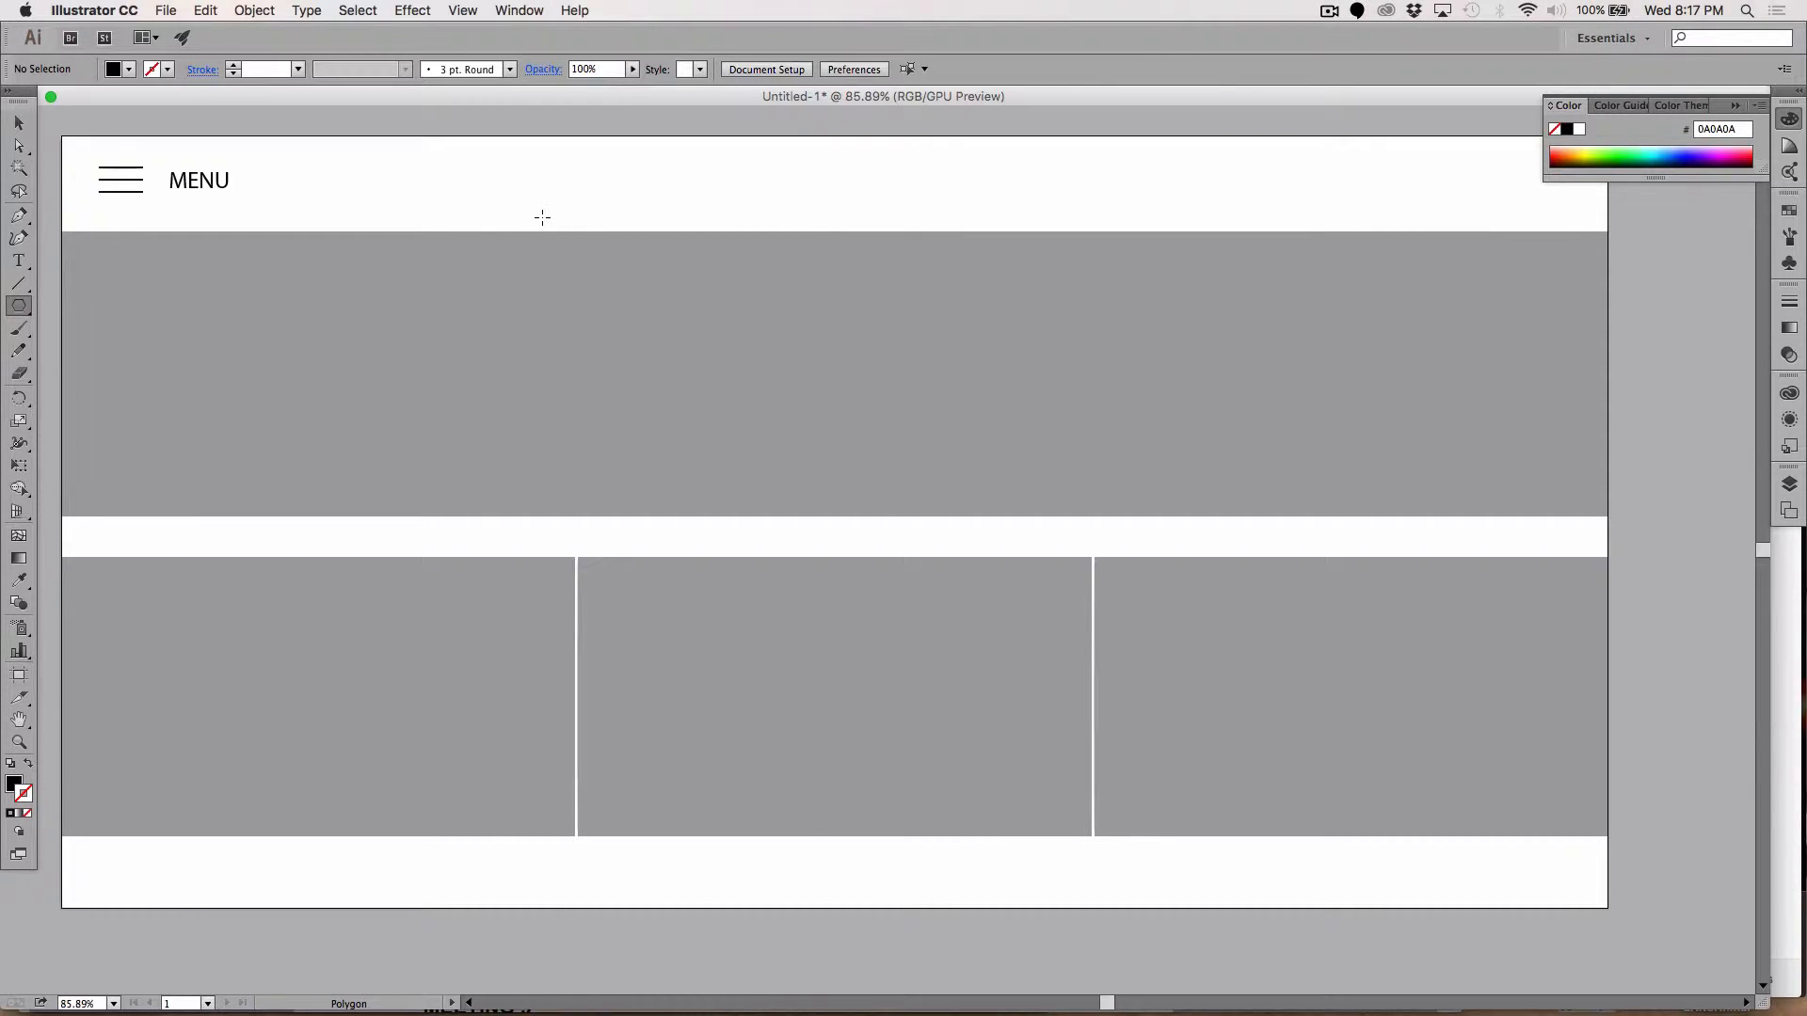
mouse_move(757, 152)
left_mouse_down()
mouse_move(796, 170)
mouse_move(753, 172)
left_mouse_up()
key("Delete")
left_click(1372, 186)
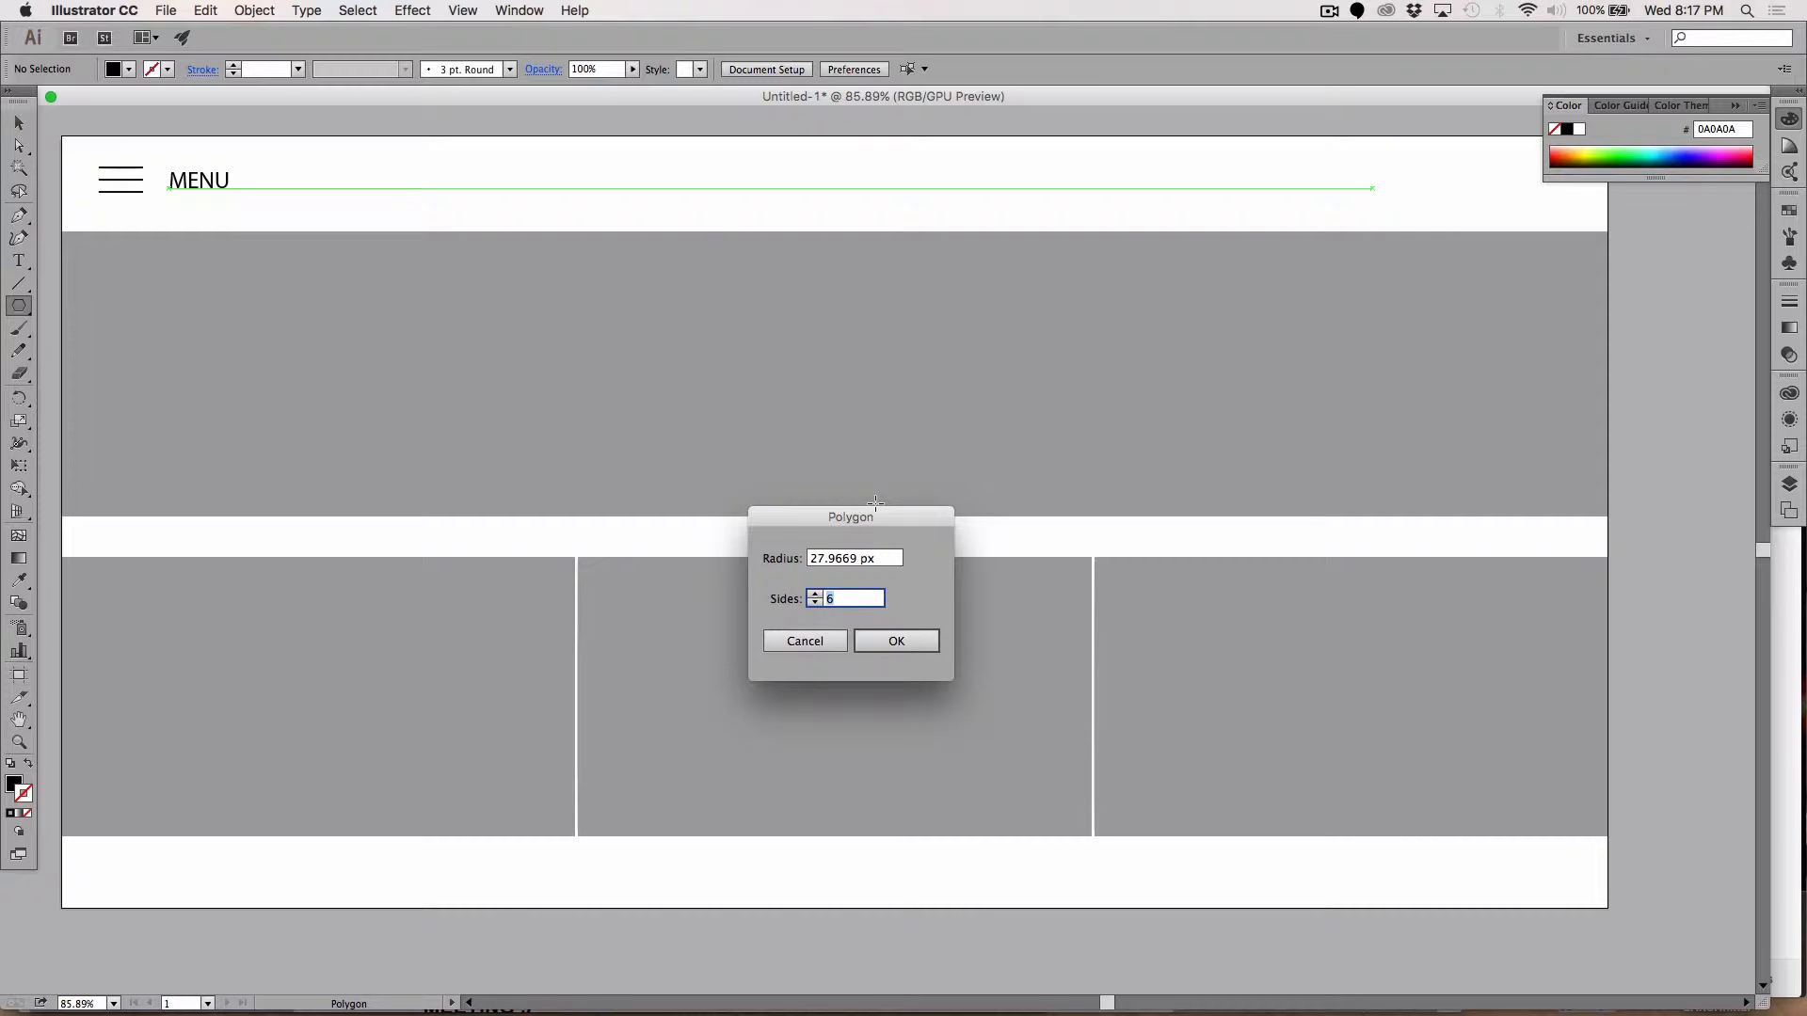
type("5")
left_click(898, 642)
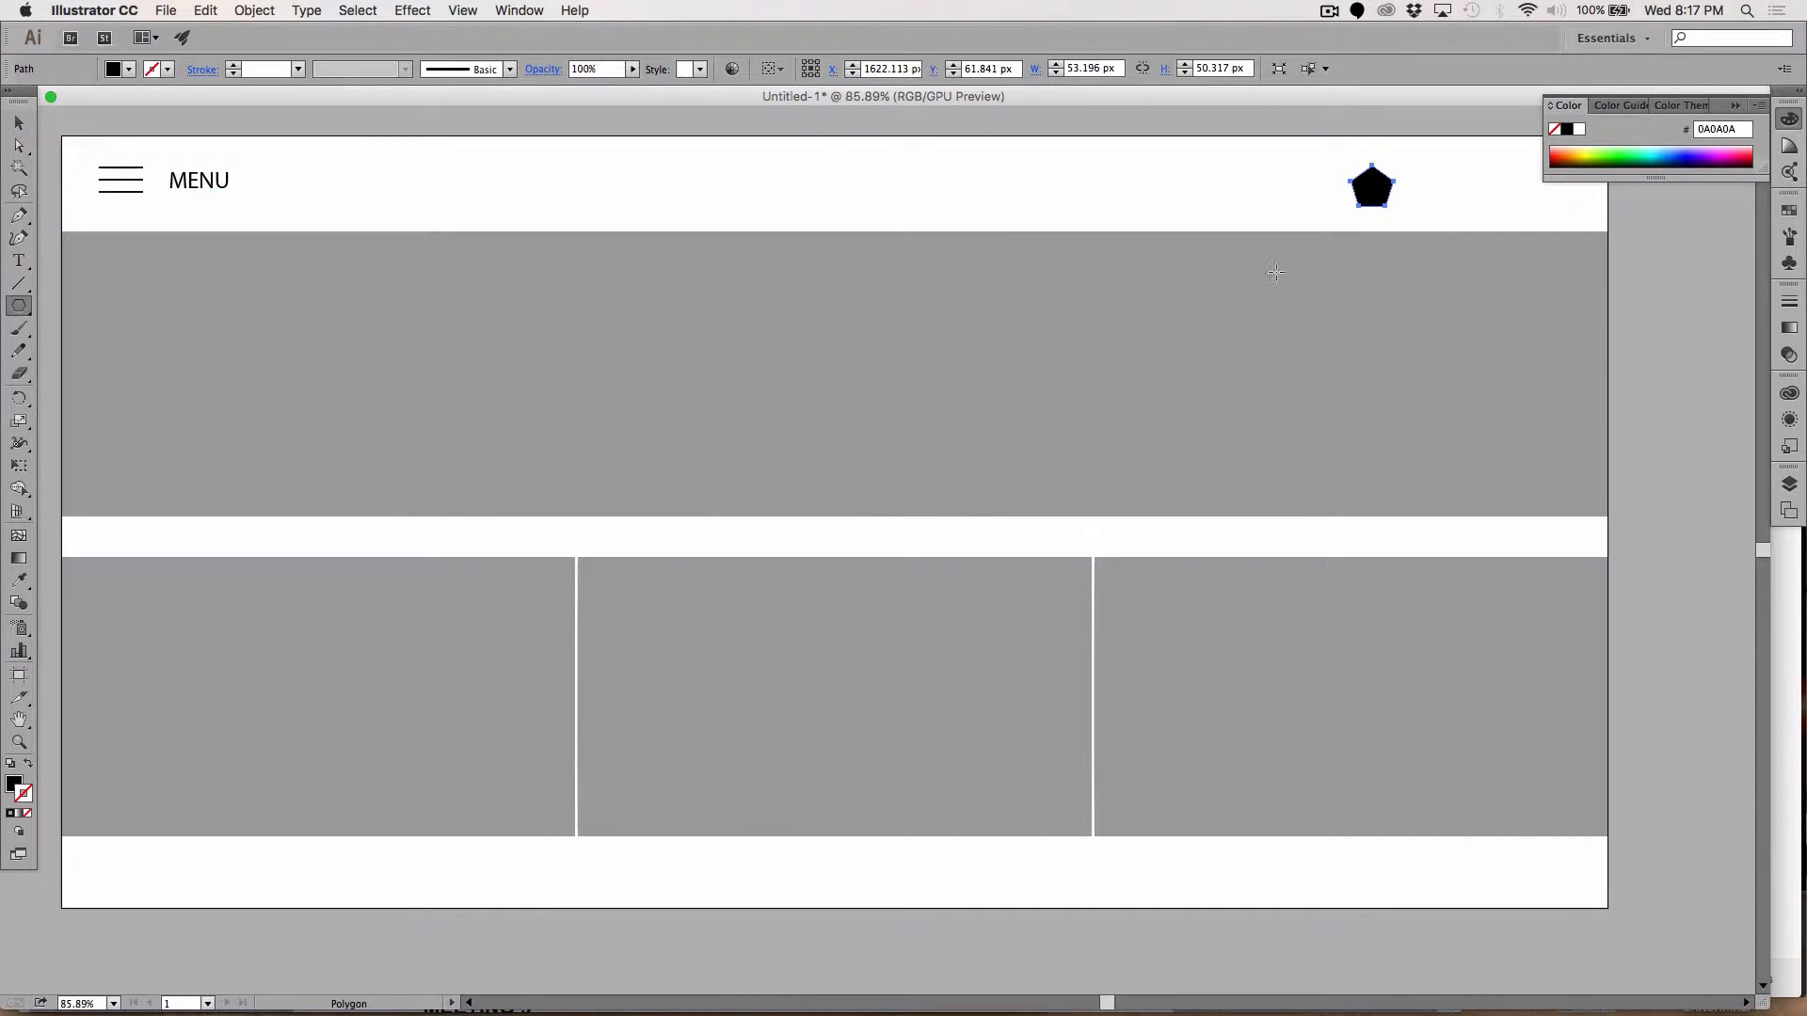
key("v")
left_click_drag(1368, 179, 769, 221)
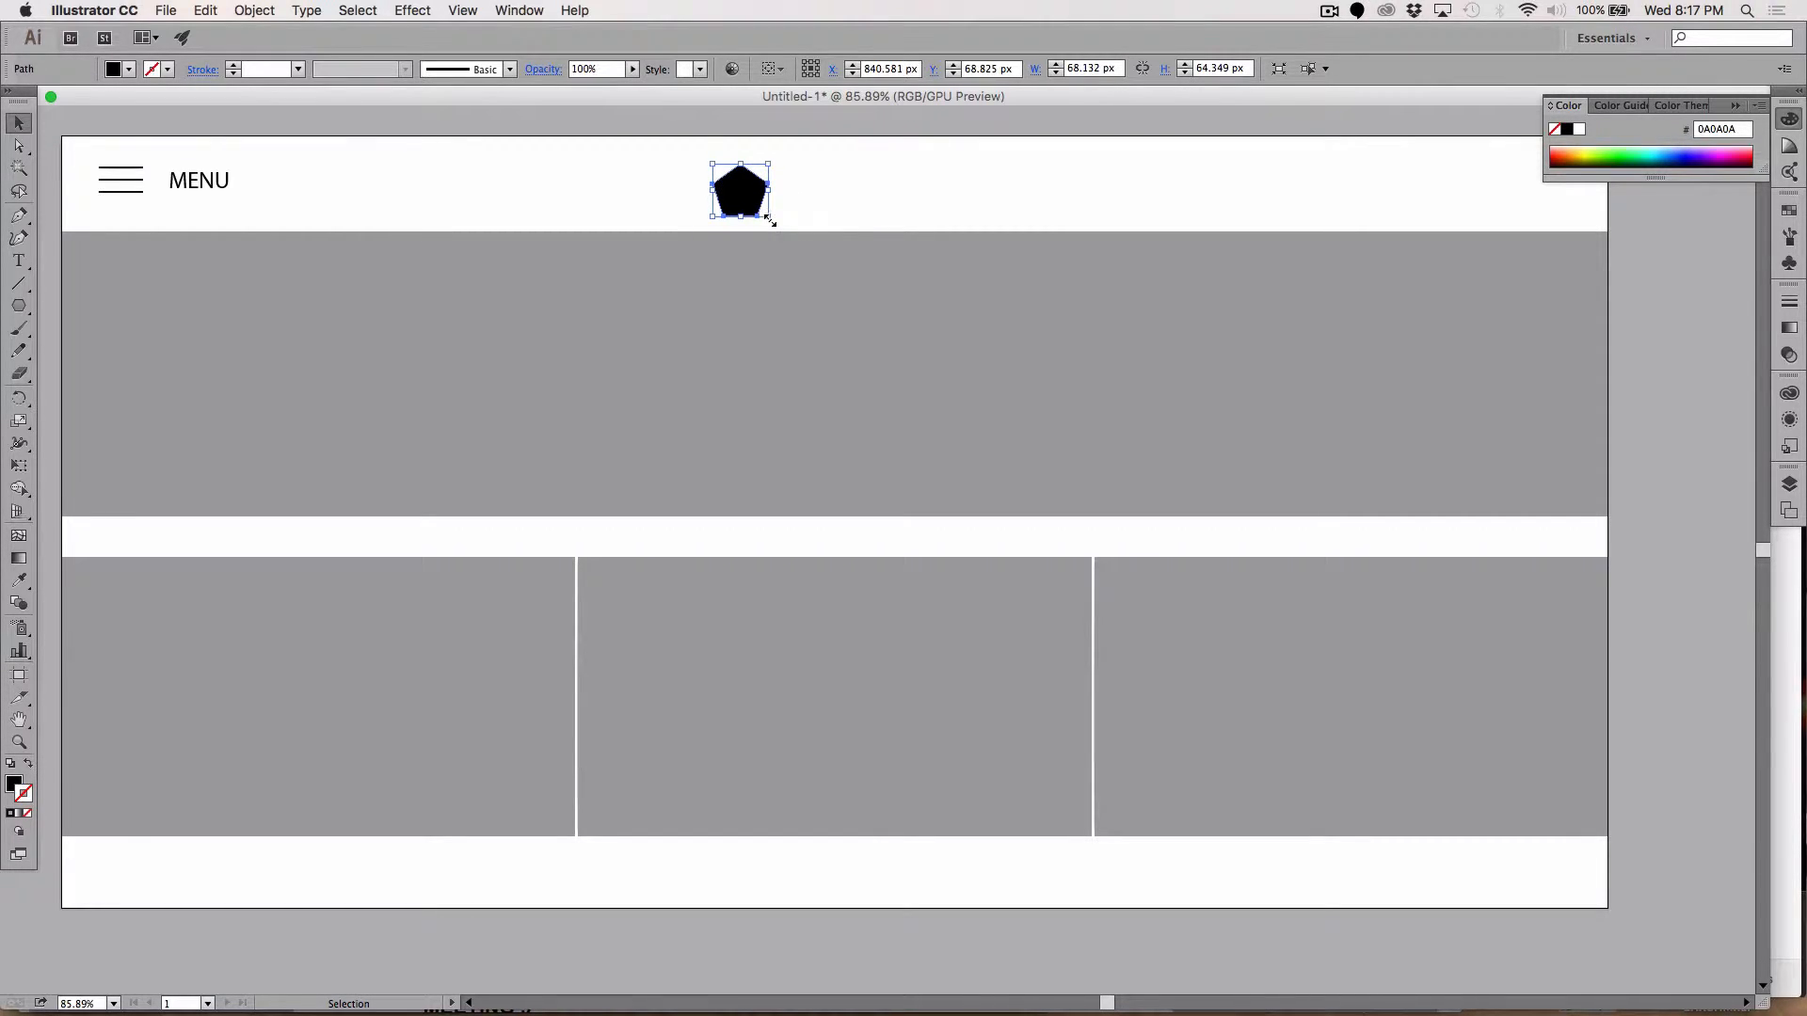
key("Left")
key("Left")
key("Left")
key("Left")
key("Left")
key("Left")
key("Left")
key("Left")
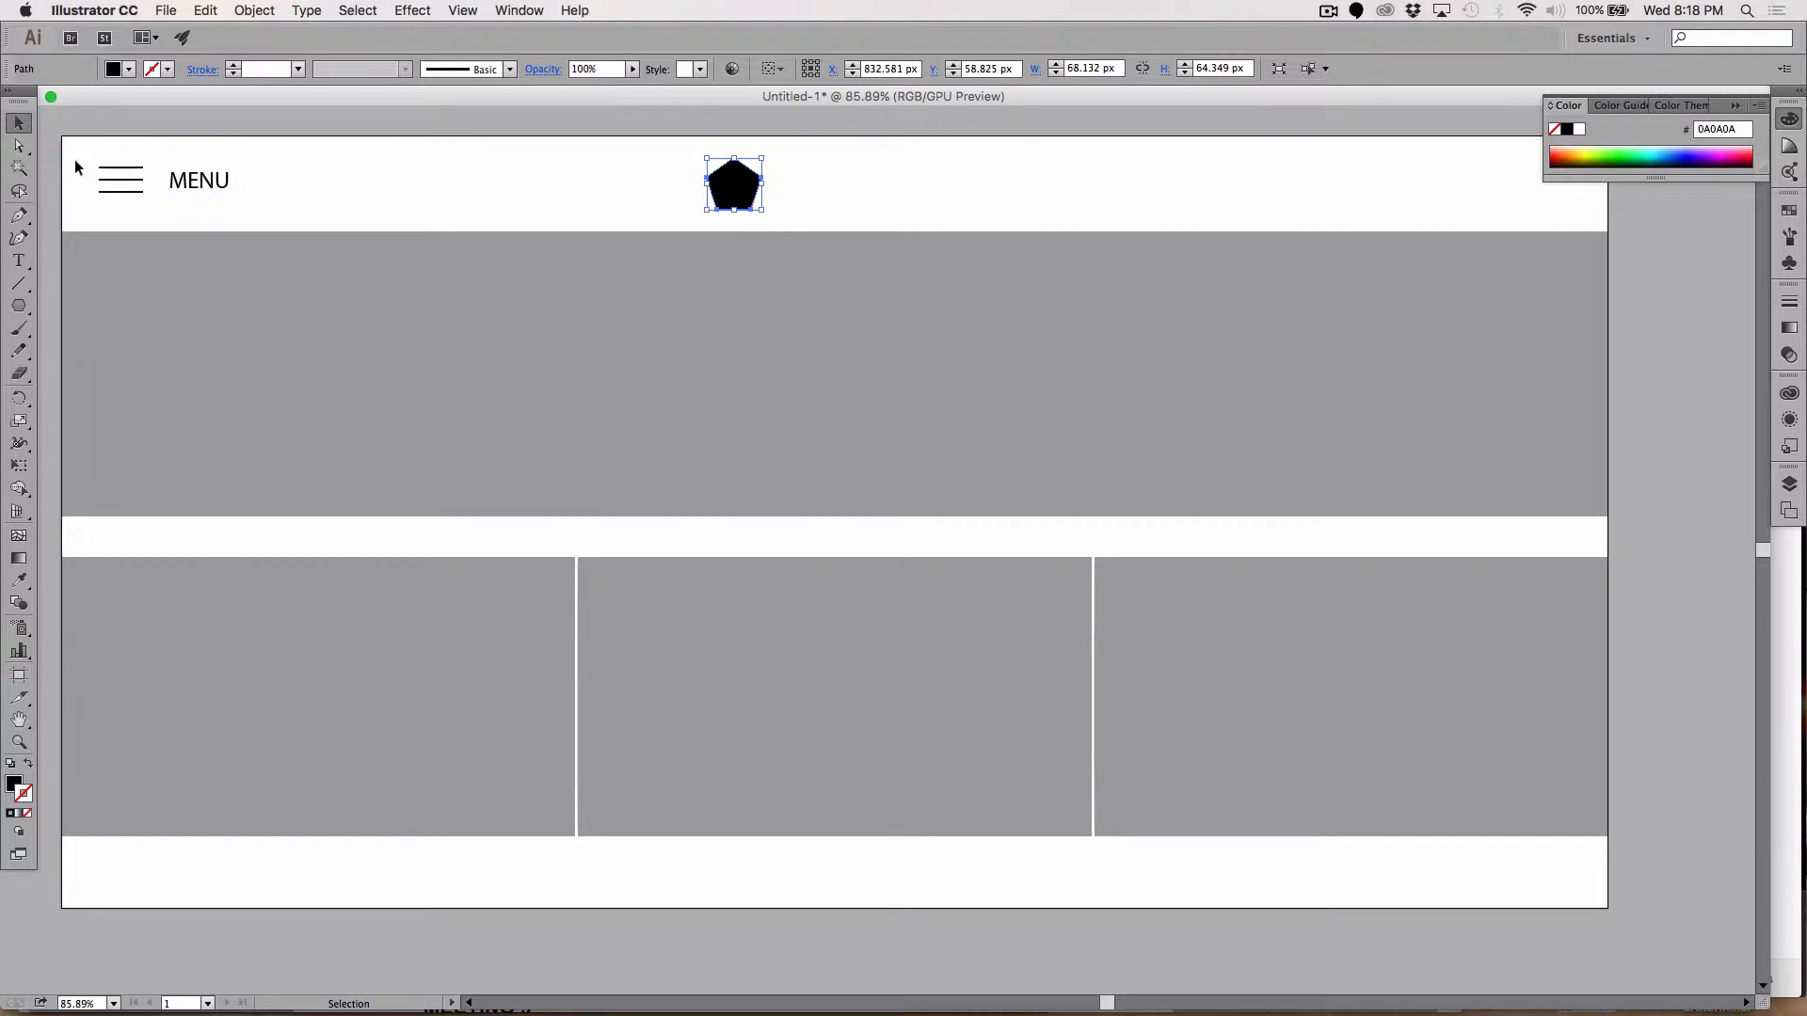
Step: Copy MENU beside the pentagon and change its text to THE BEE'S KNEES
left_click_drag(179, 189, 789, 180)
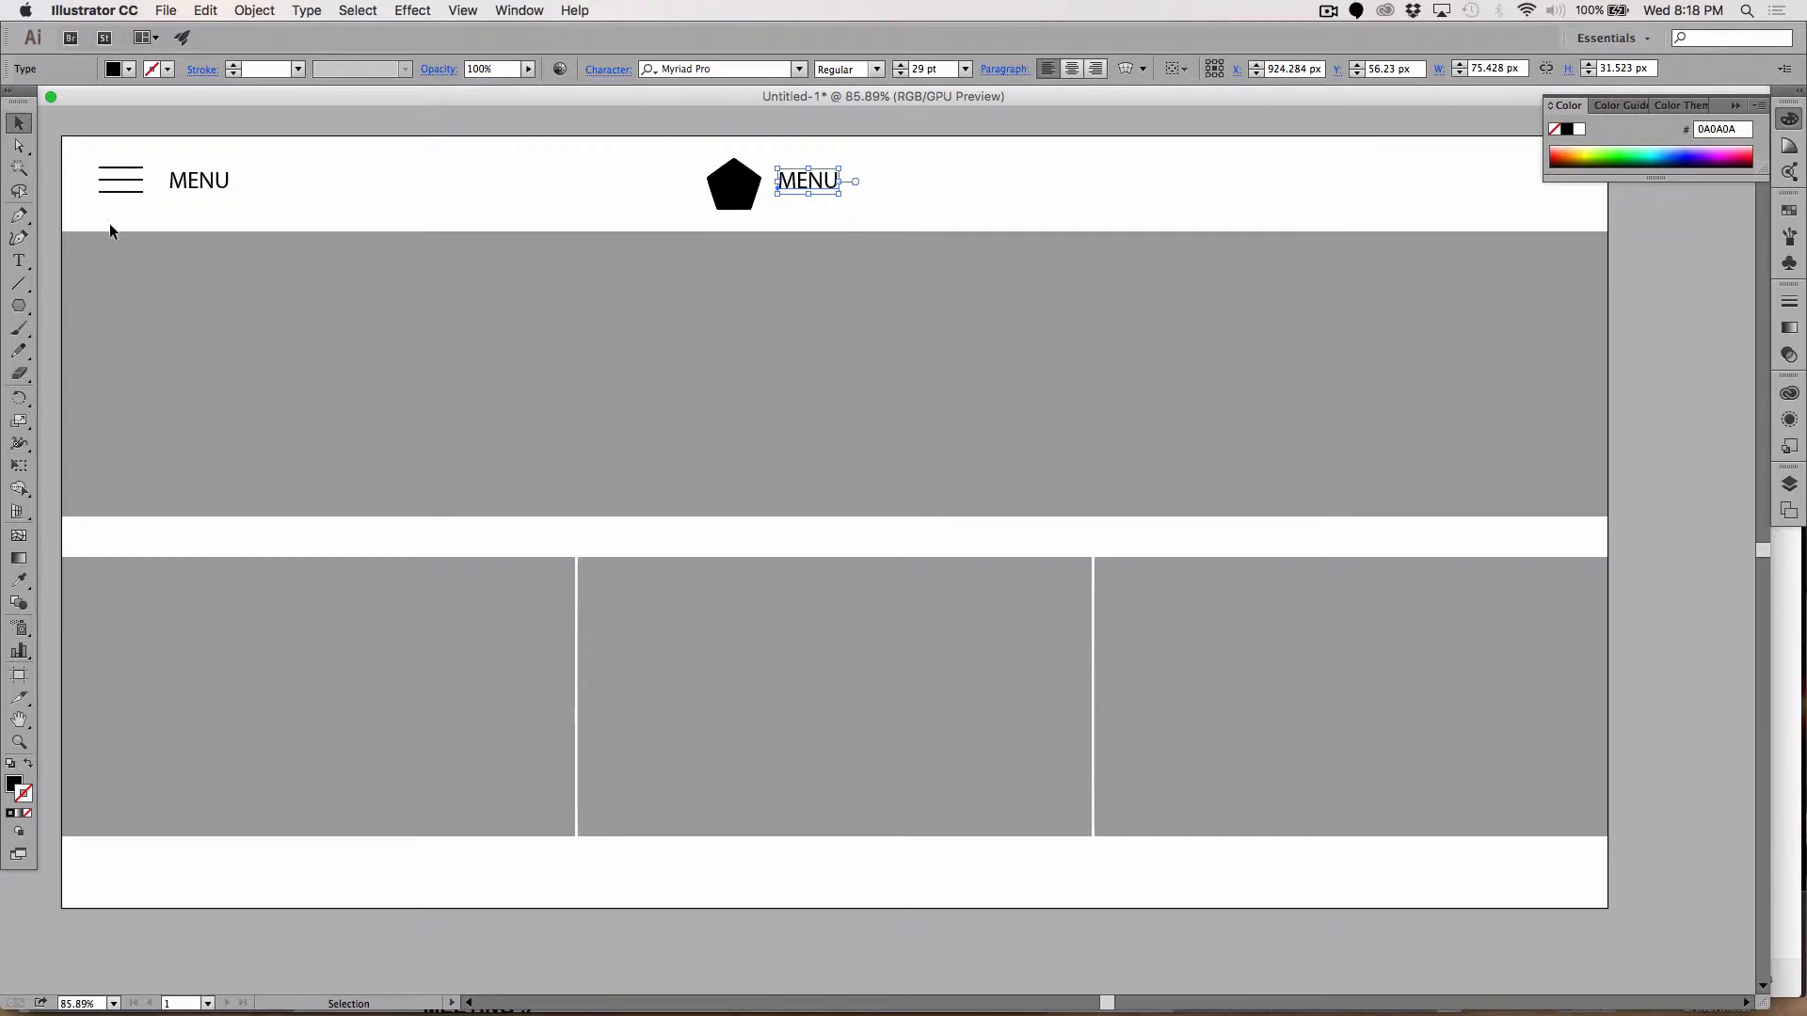
left_click(19, 261)
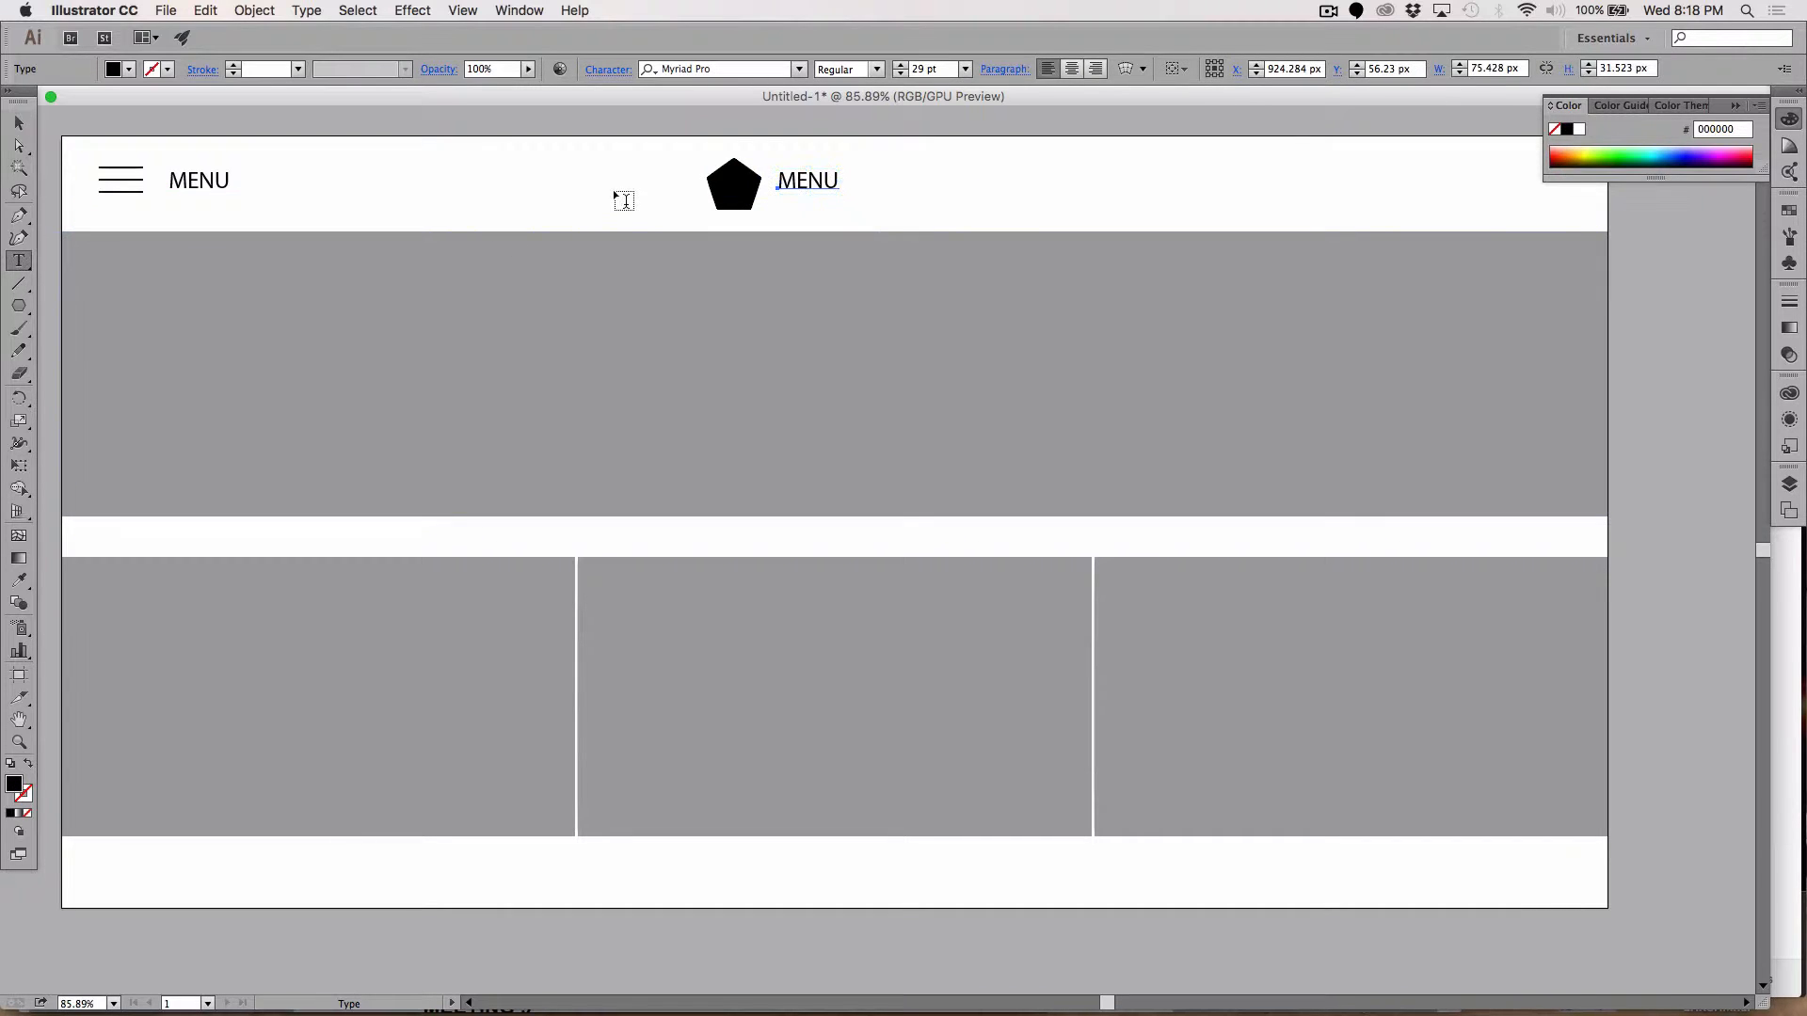
double_click(810, 181)
type("THE")
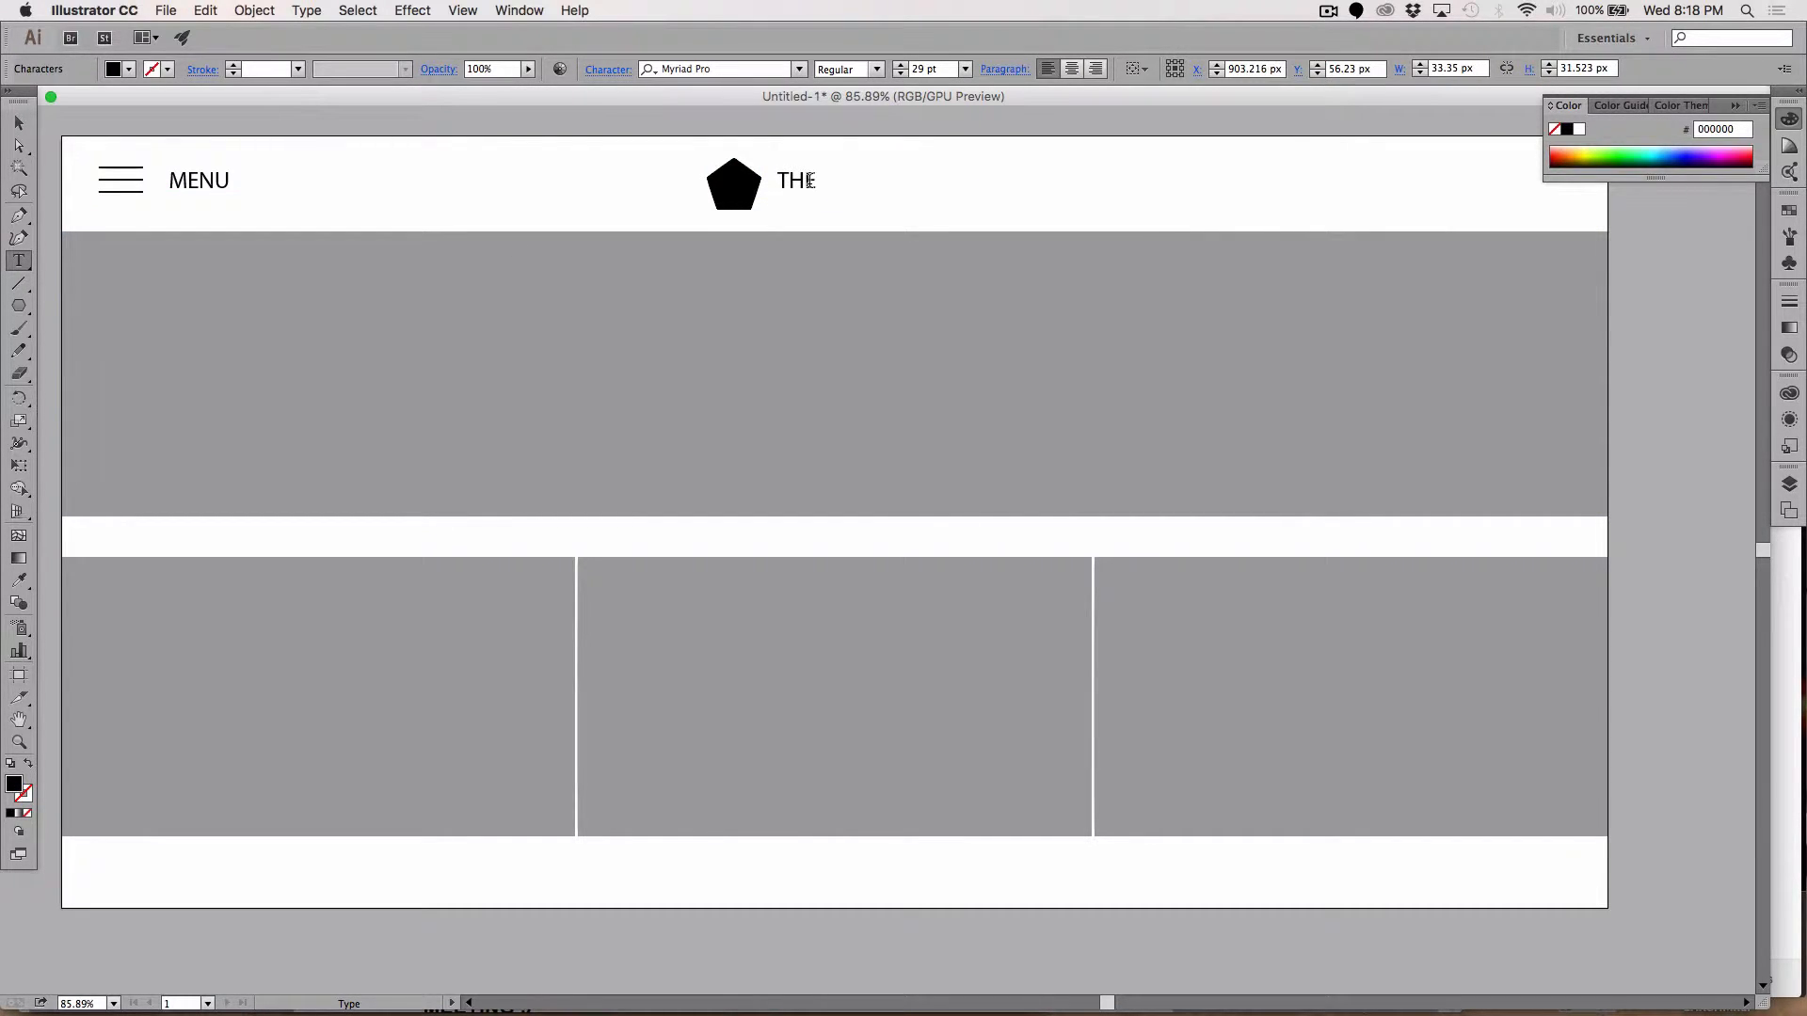
type(" BEE\"S KNEES")
left_click(866, 173)
key("BackSpace")
type("'")
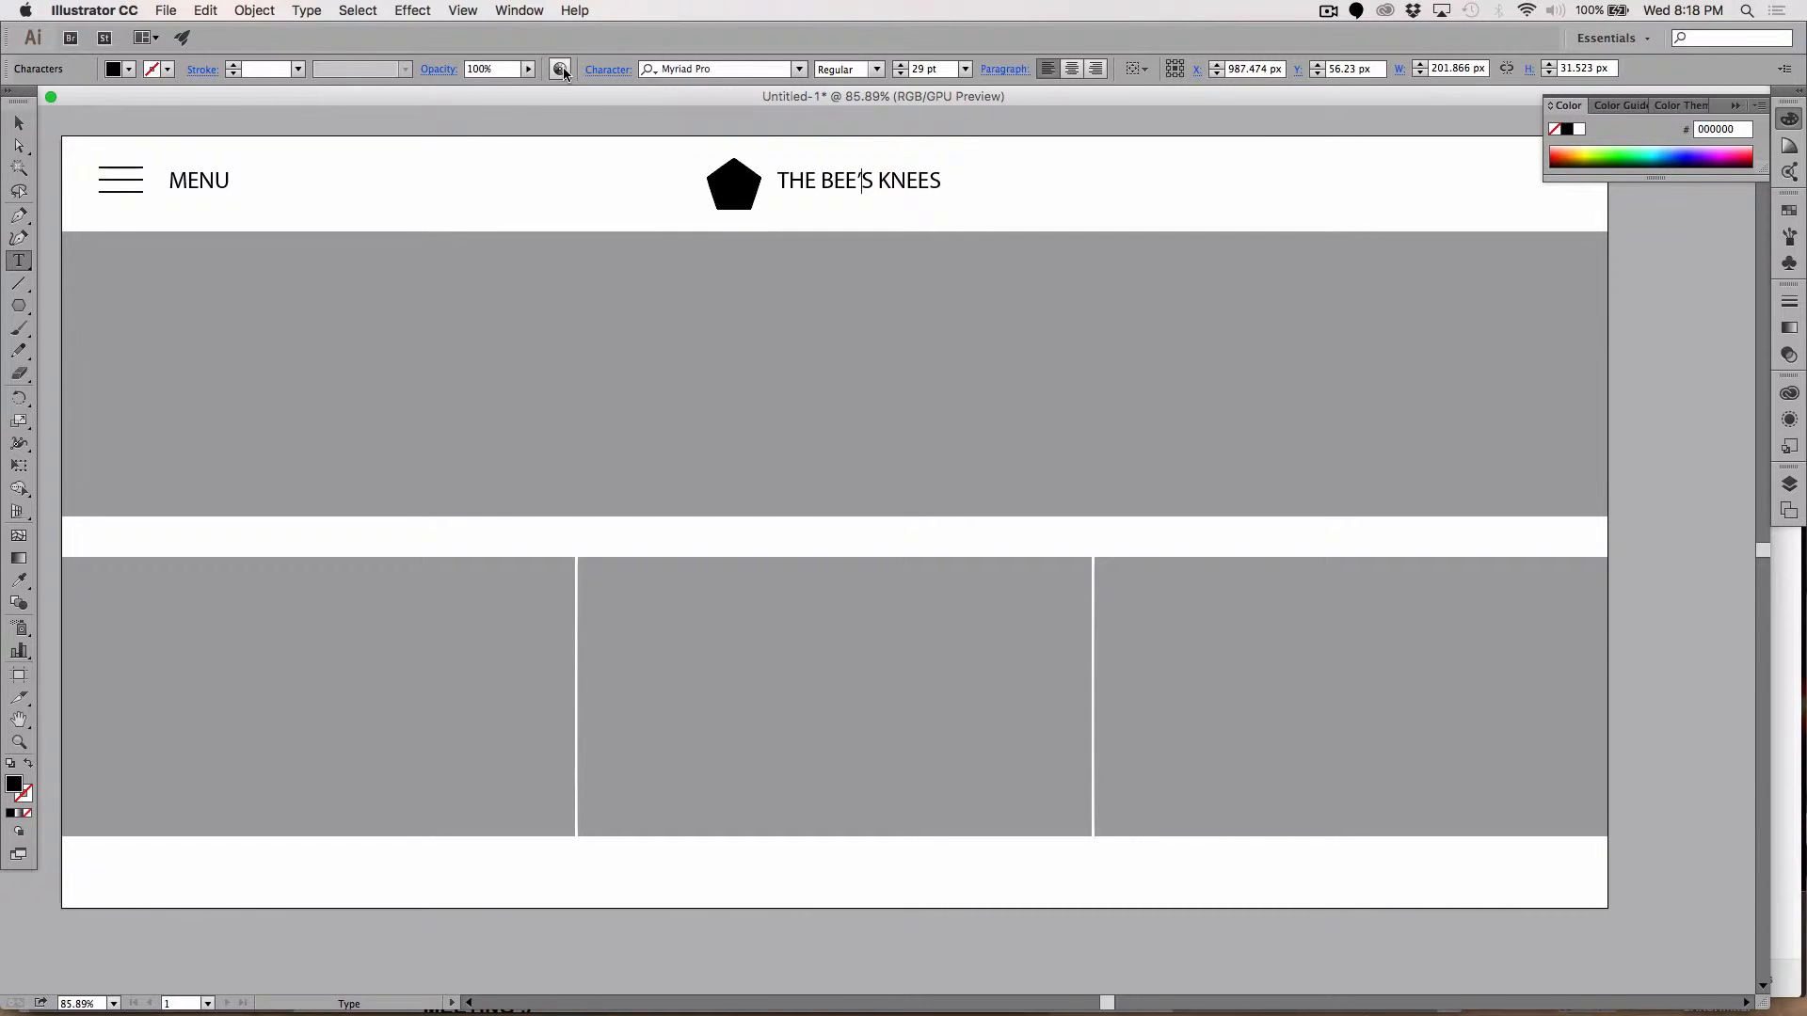
left_click(19, 123)
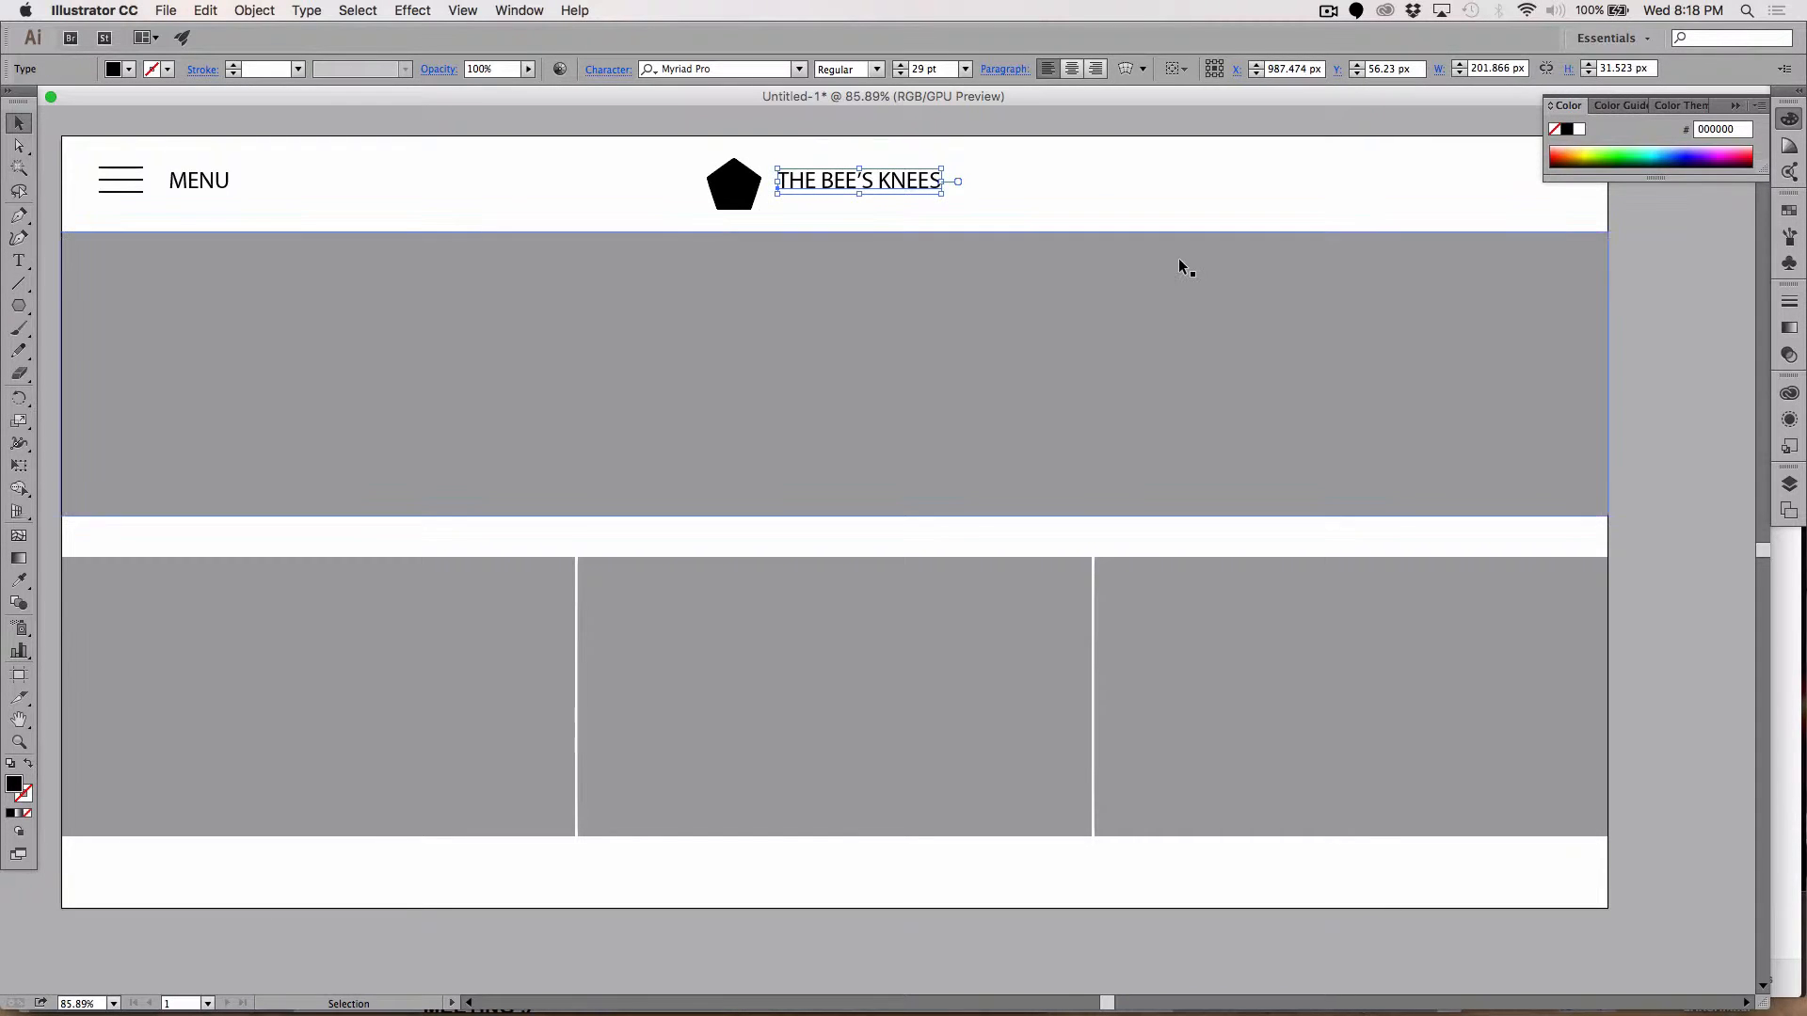
Step: Nudge the title into place beside the pentagon and put a copy at the header's right end
left_click(1680, 486)
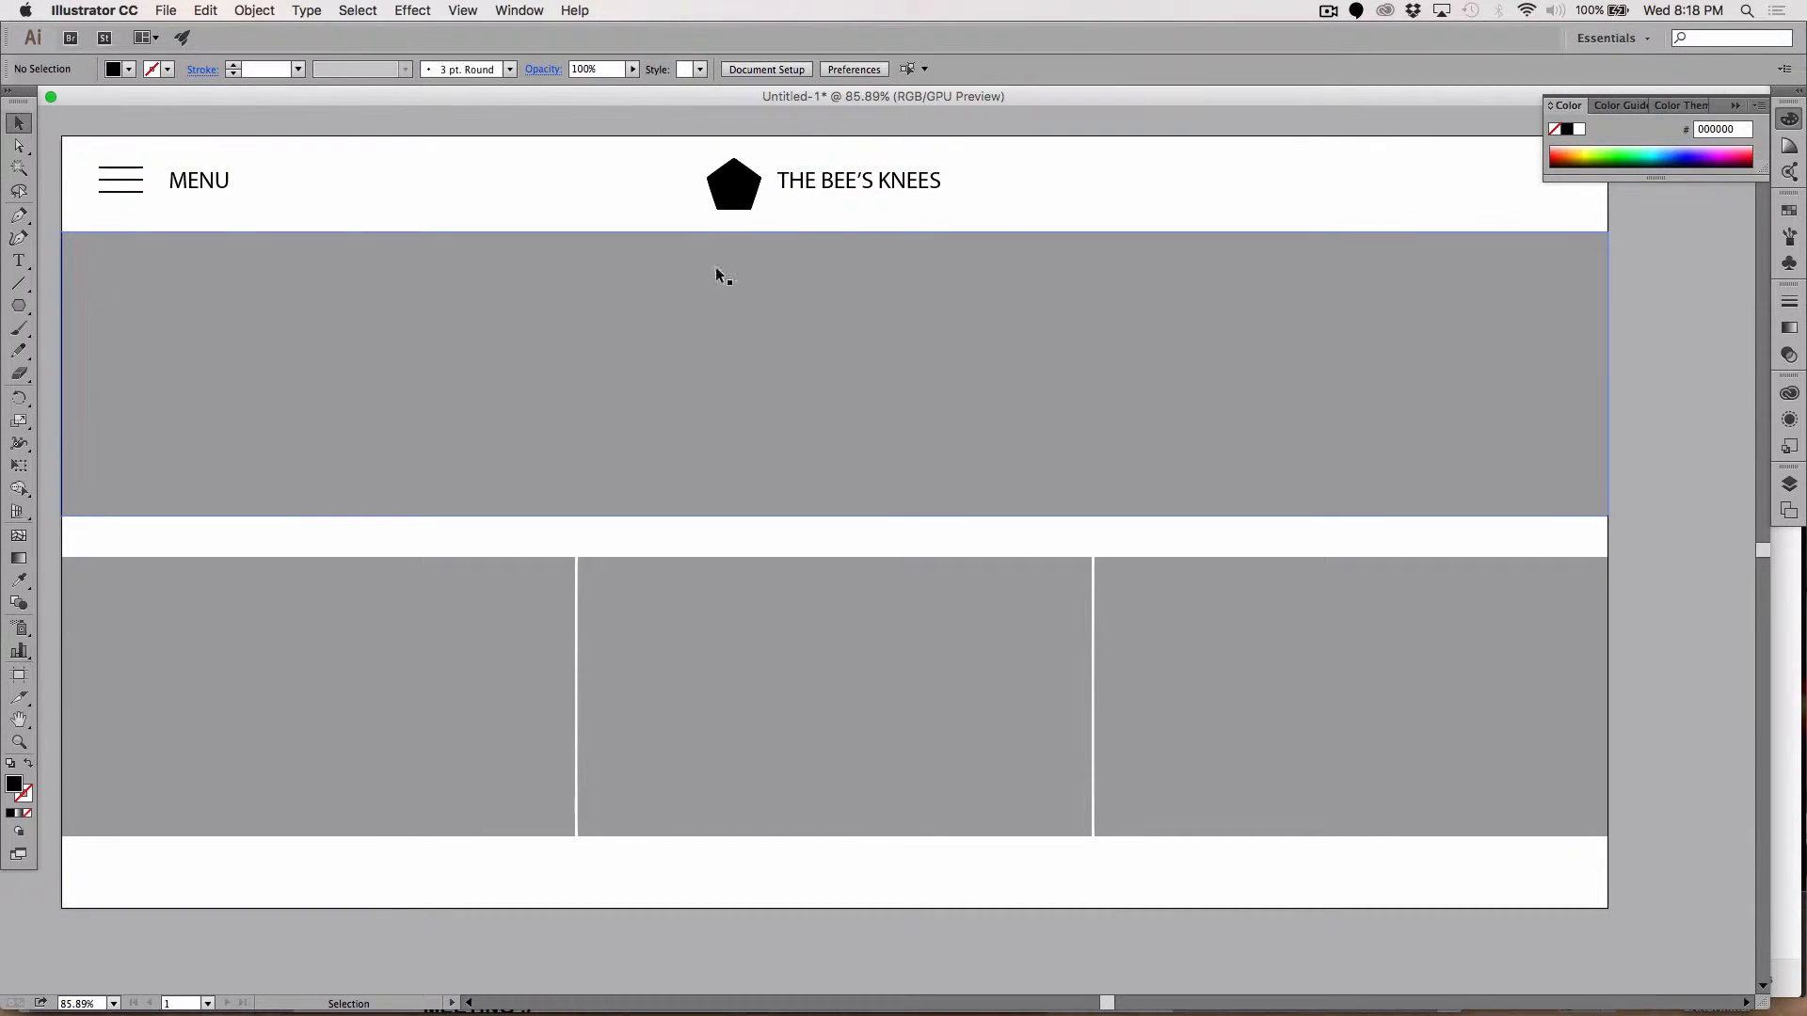
left_click(814, 191)
key("Down")
key("Down")
key("Down")
key("Down")
key("Down")
key("Down")
key("Down")
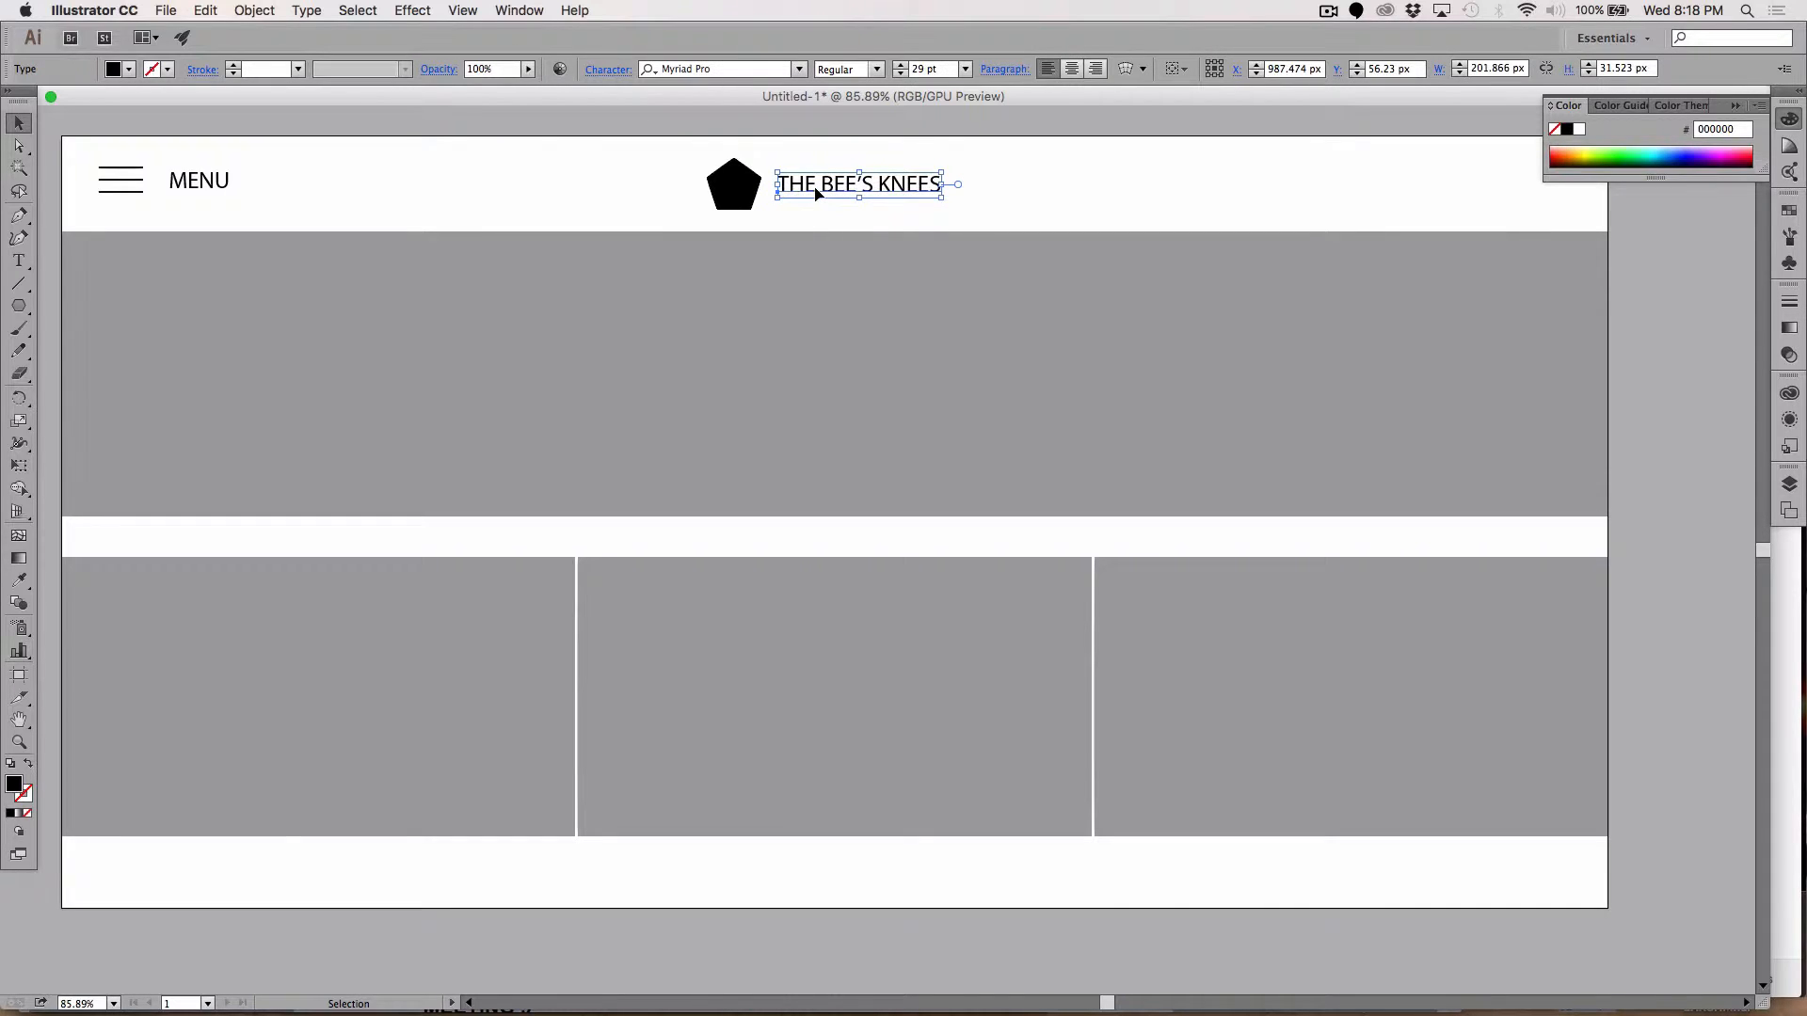
key("Left")
key("Left")
key("Left")
key("Left")
key("Left")
key("Left")
key("Down")
key("Down")
key("Down")
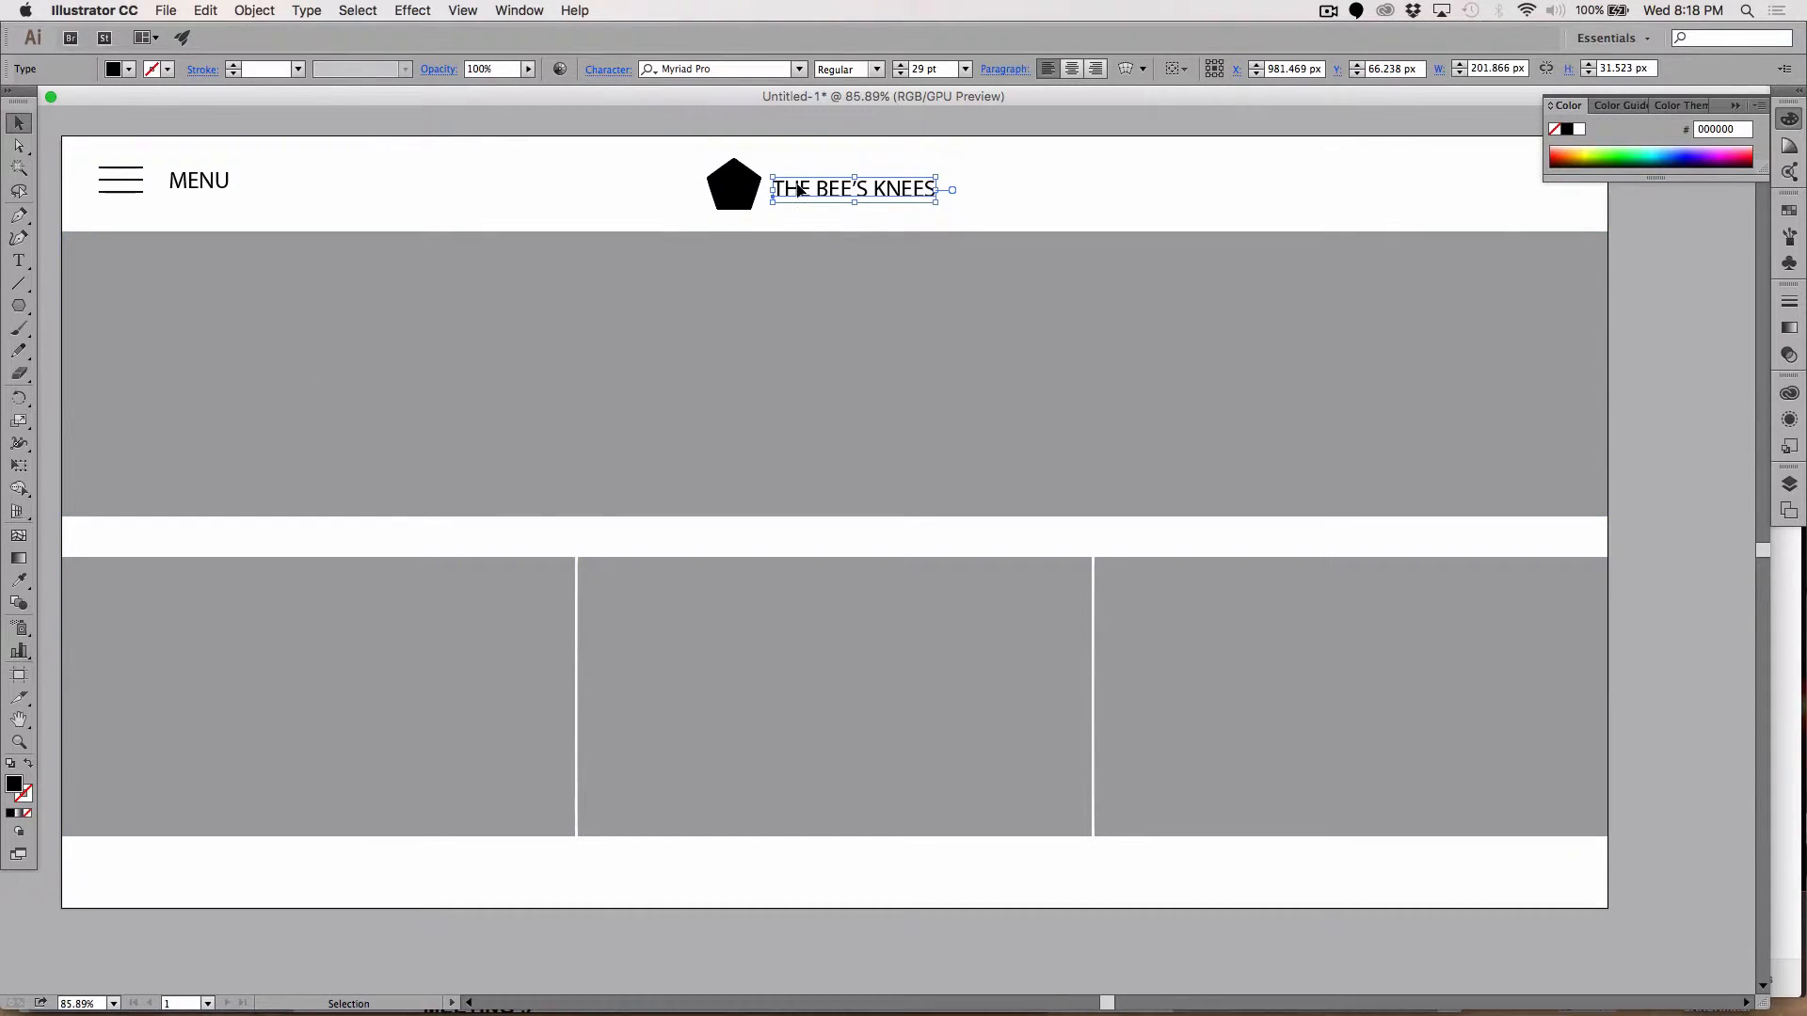
left_click_drag(798, 189, 1157, 152)
left_click_drag(1303, 144, 1412, 153)
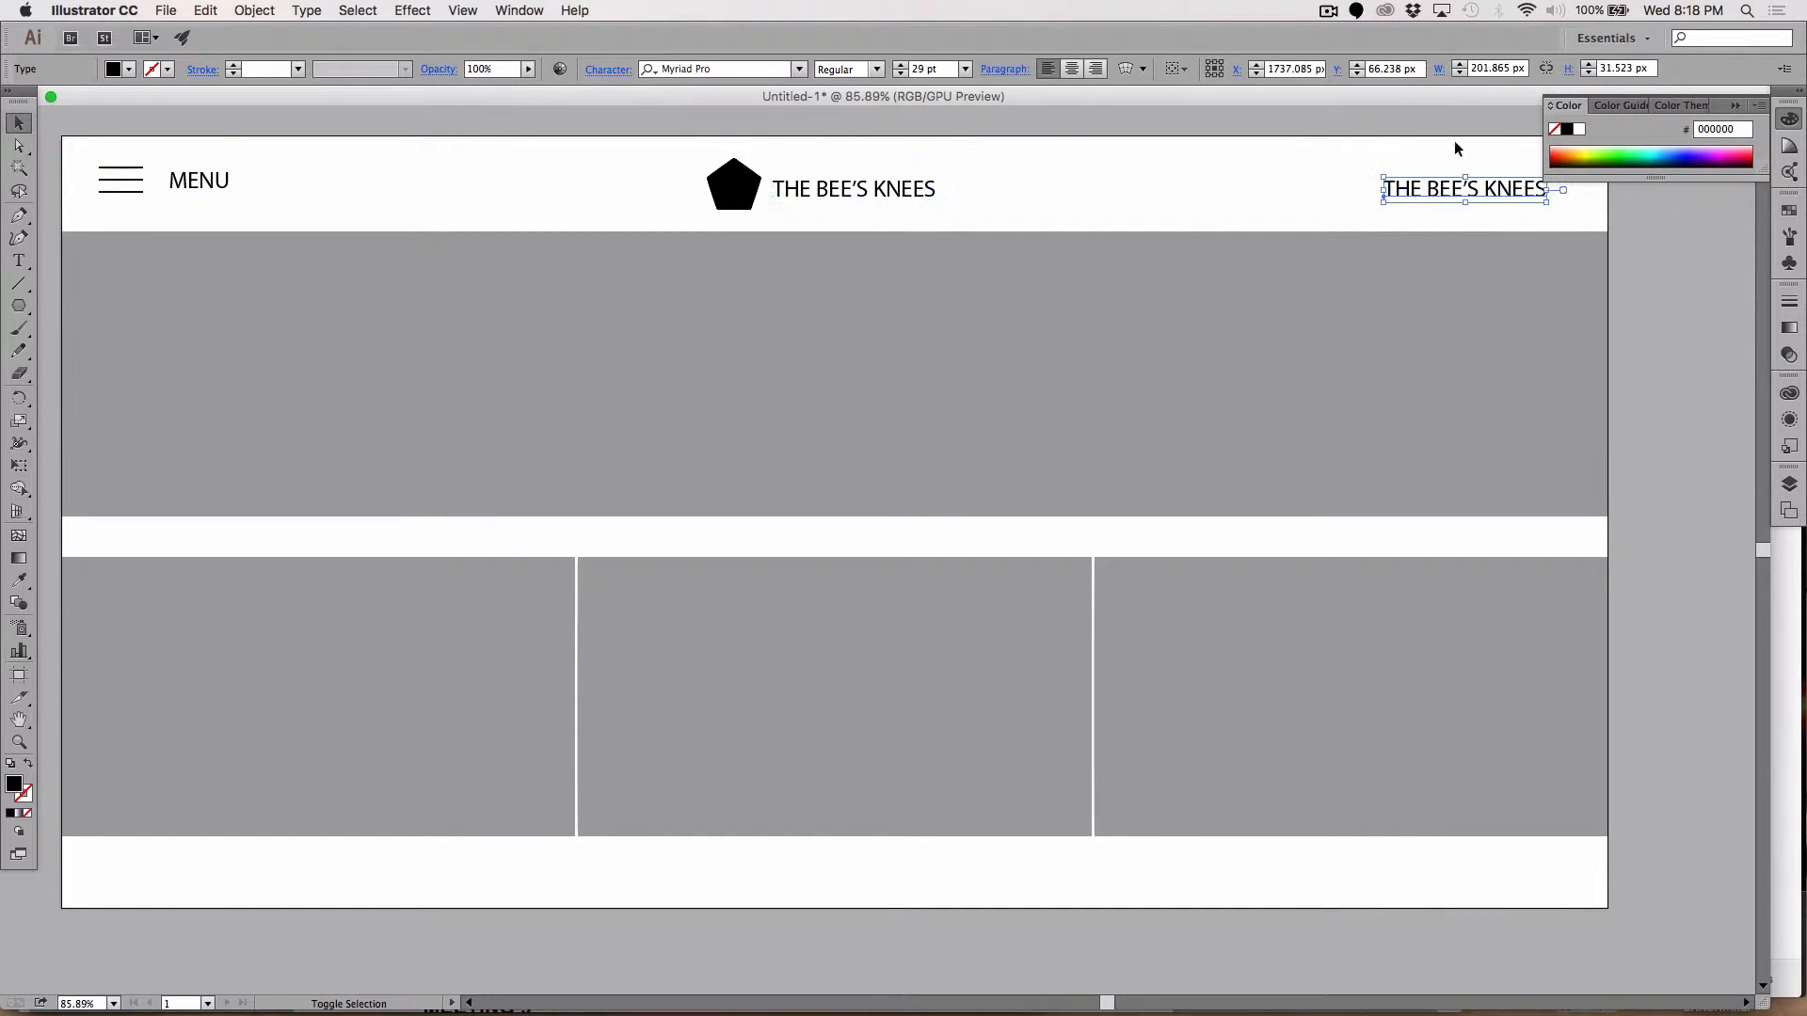
Step: Retype the right-hand header copy as CONTACT and nudge it flush against the header's right edge
left_click(1736, 107)
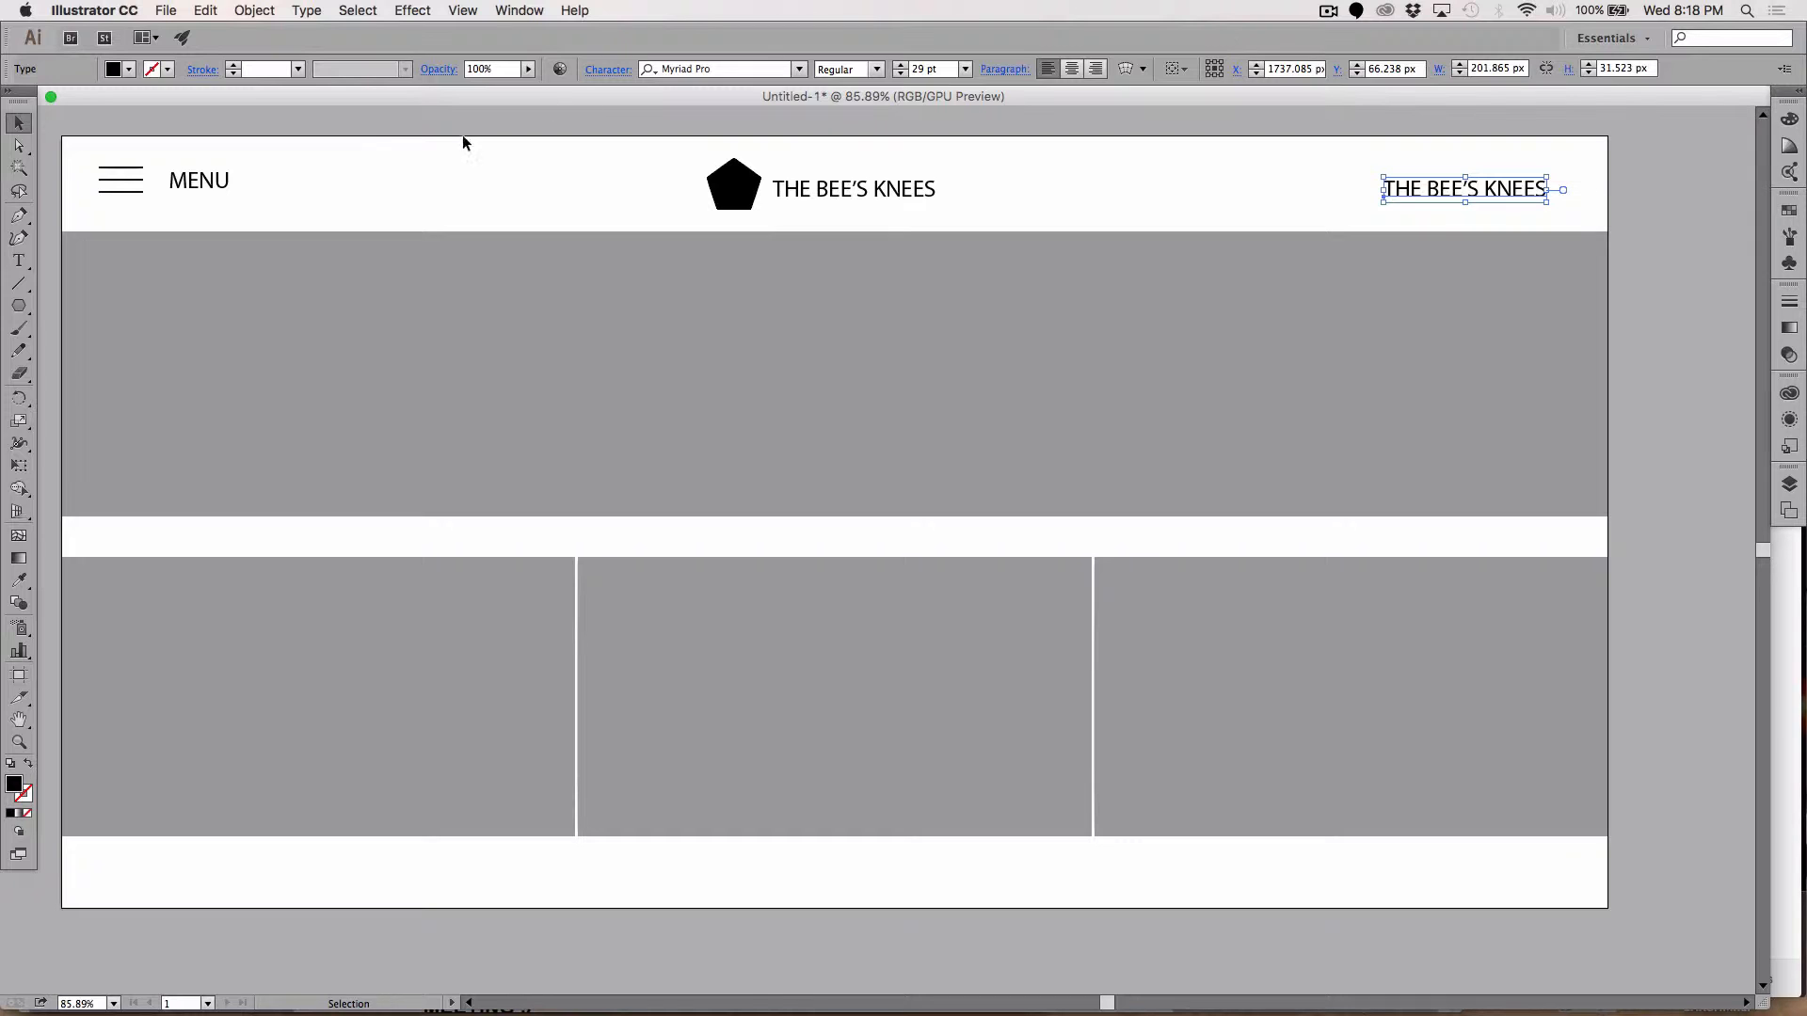
left_click(18, 261)
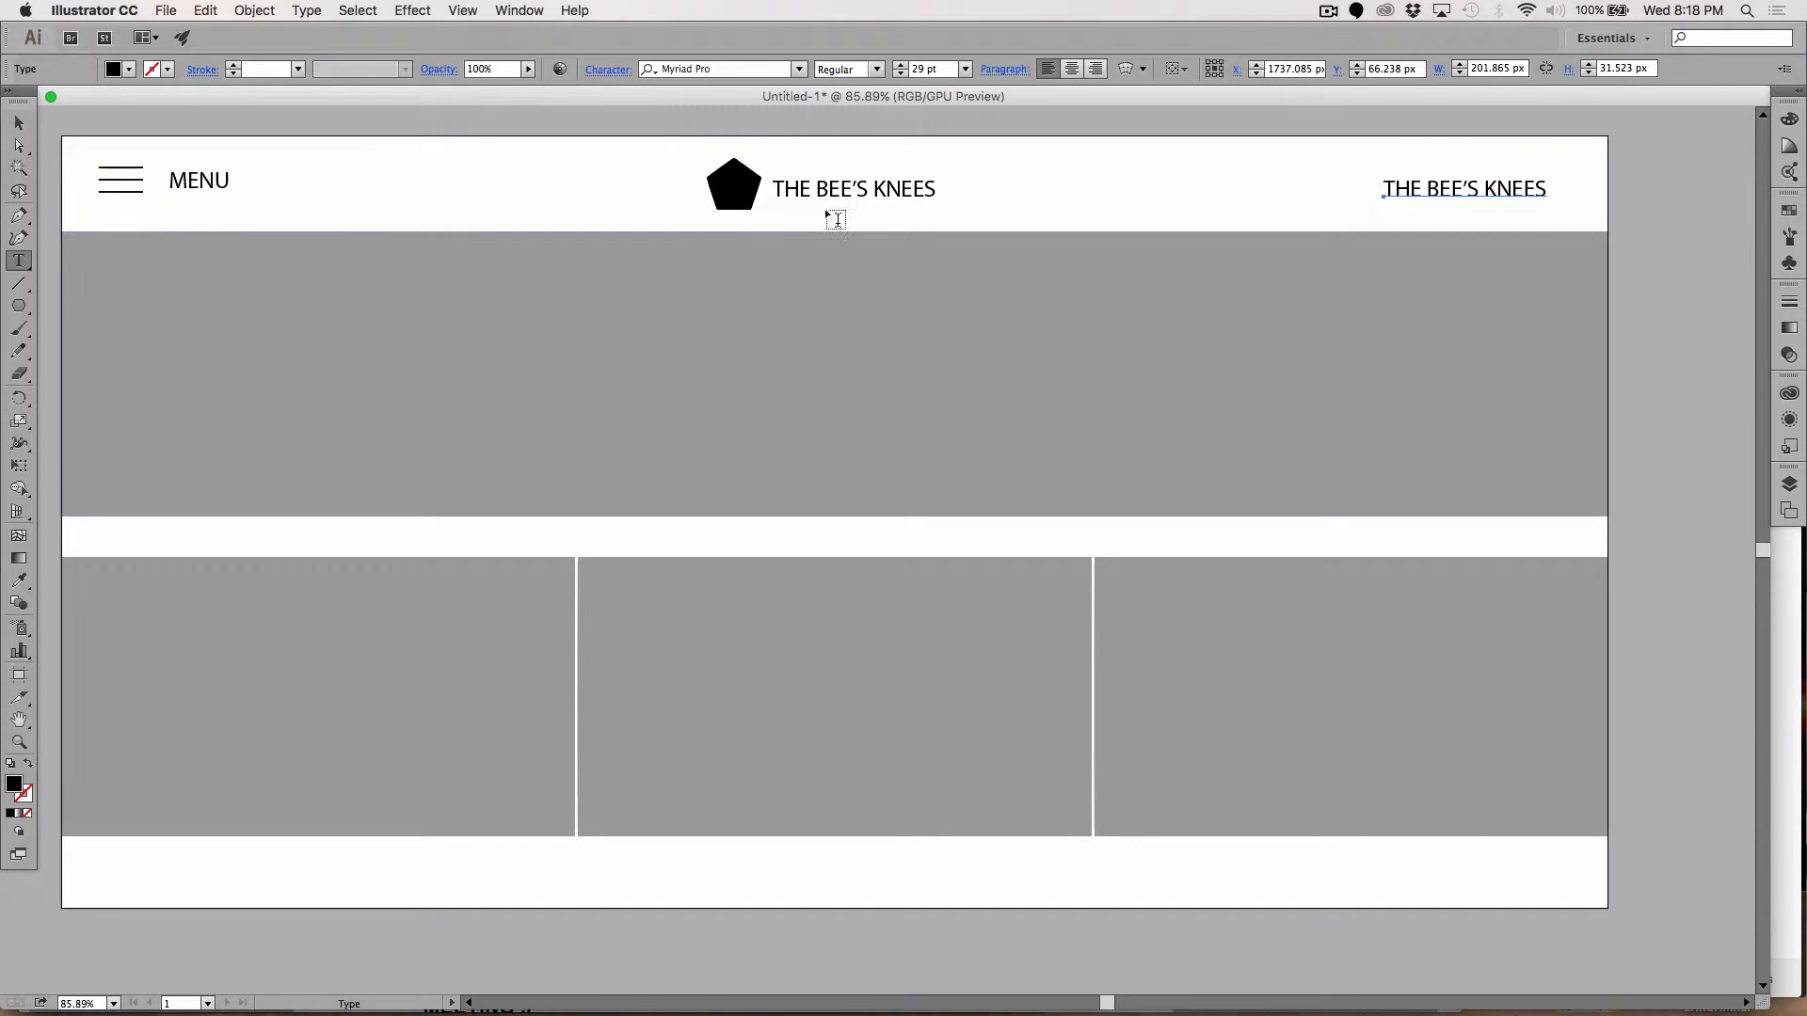
left_click(1397, 191)
triple_click(1400, 191)
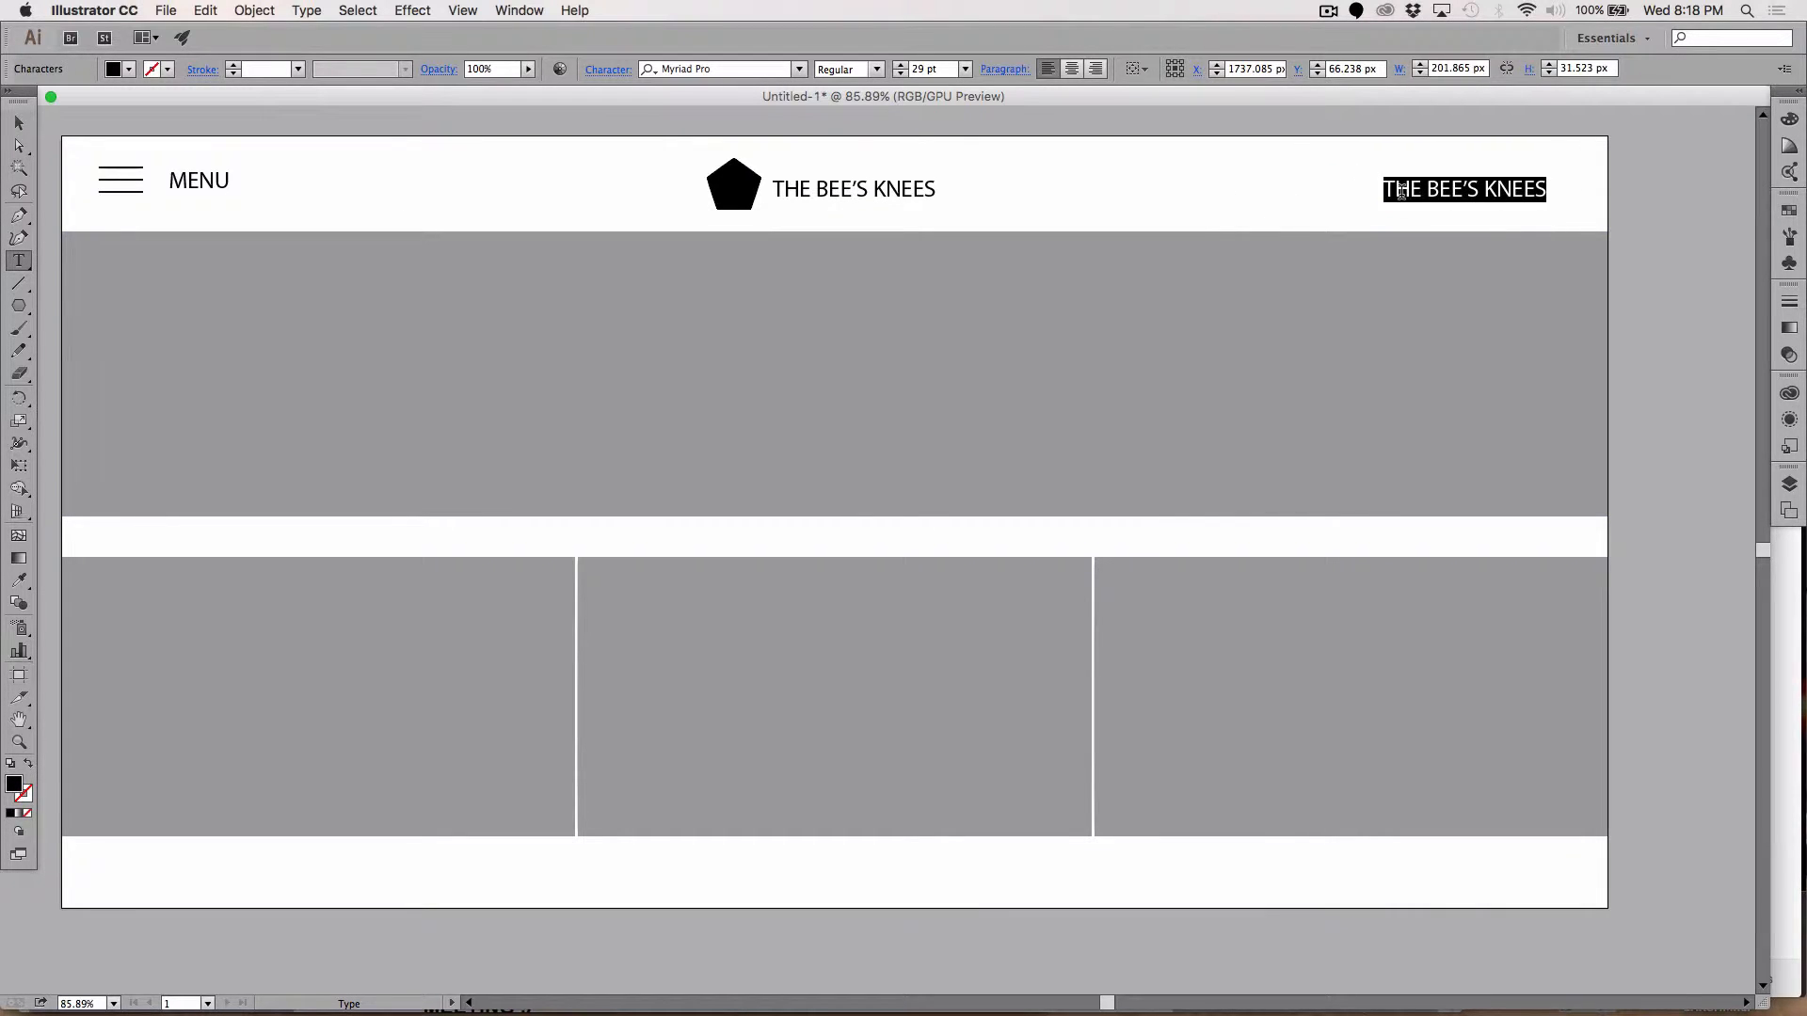
type("CONTACT")
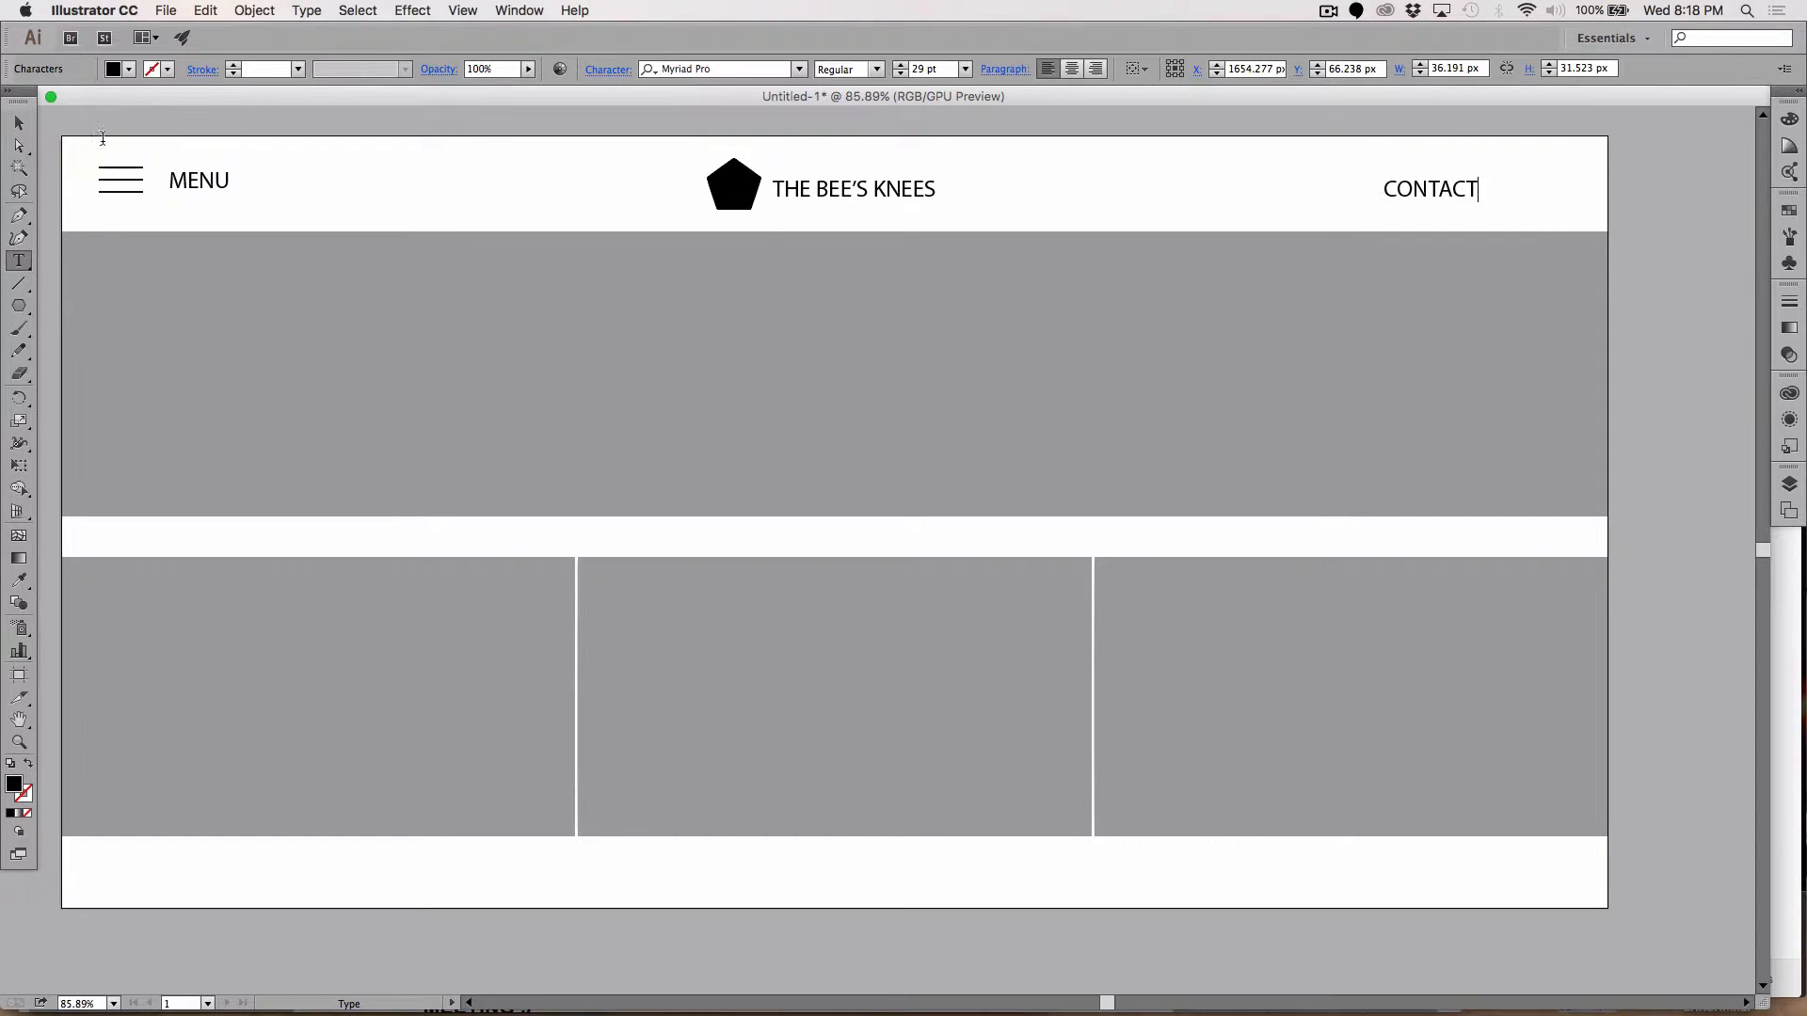
key("Escape")
key("shift+Right")
key("shift+Right")
key("shift+Right")
key("shift+Right")
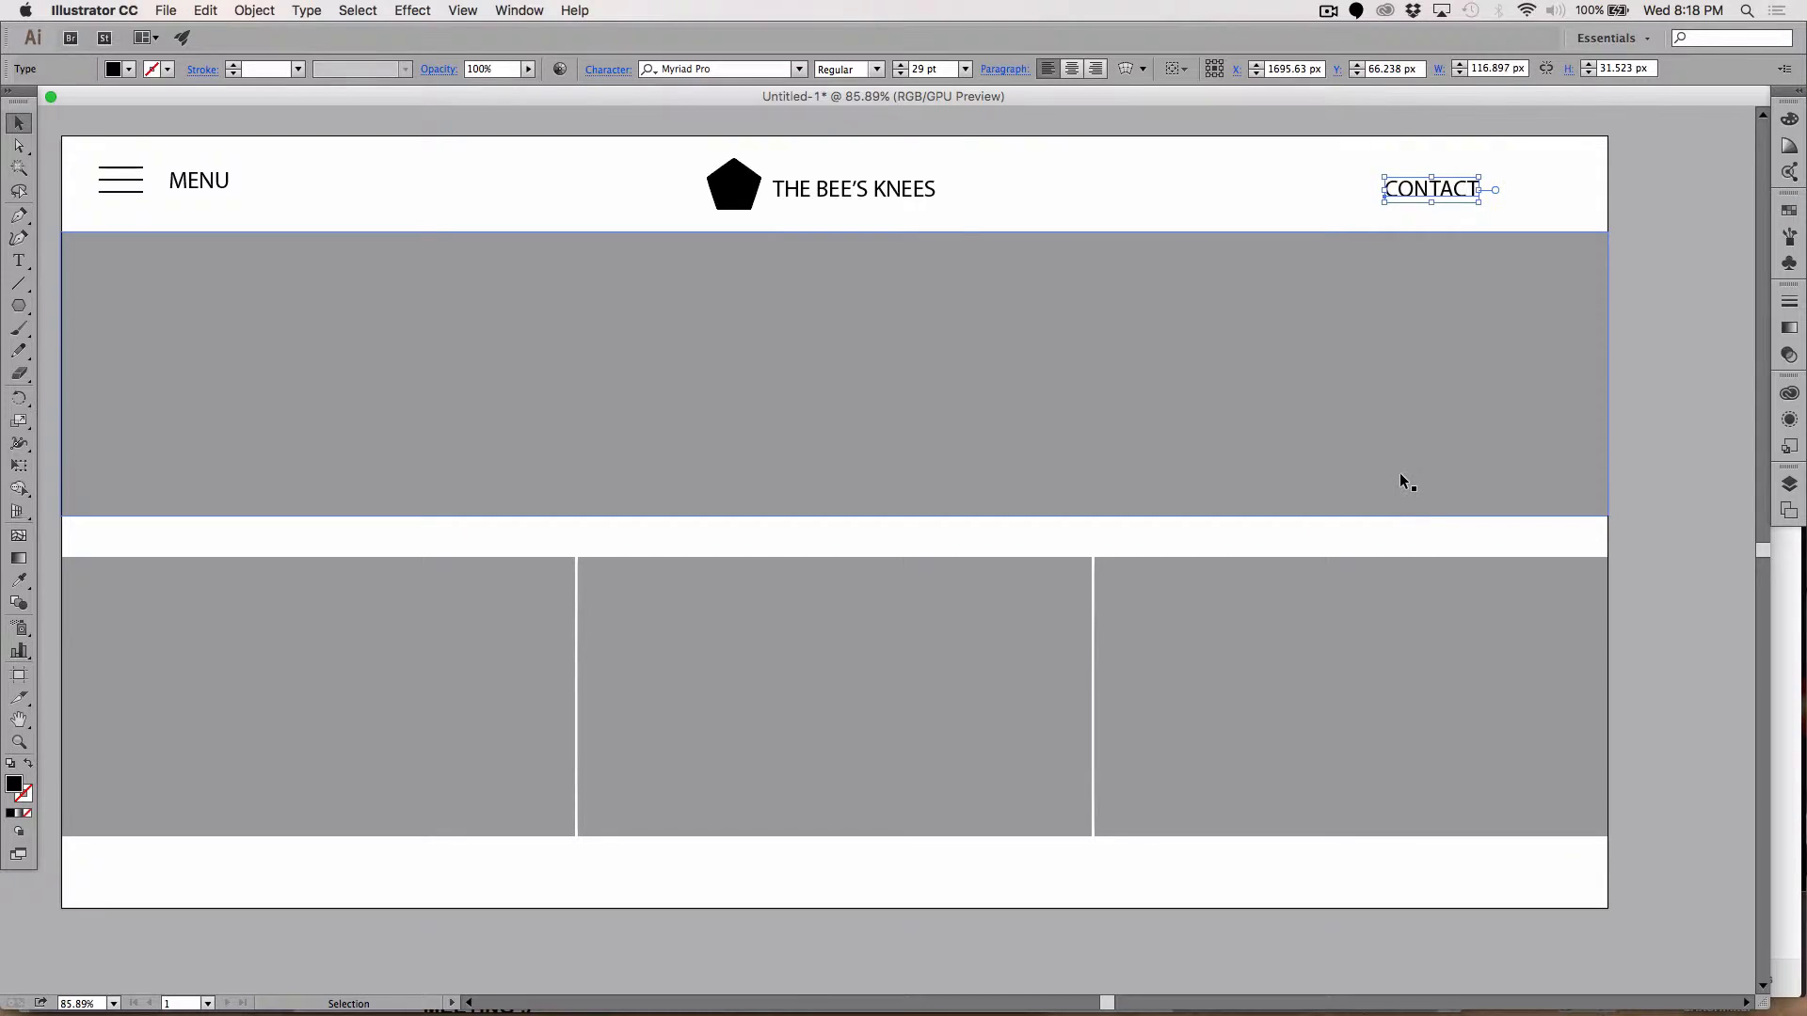
key("shift+Right")
key("shift+Right")
key("shift+Right")
key("shift+Right")
key("shift+Right")
key("shift+Right")
key("shift+Right")
key("shift+Right")
key("shift+Right")
key("shift+Right")
key("shift+Right")
key("shift+Right")
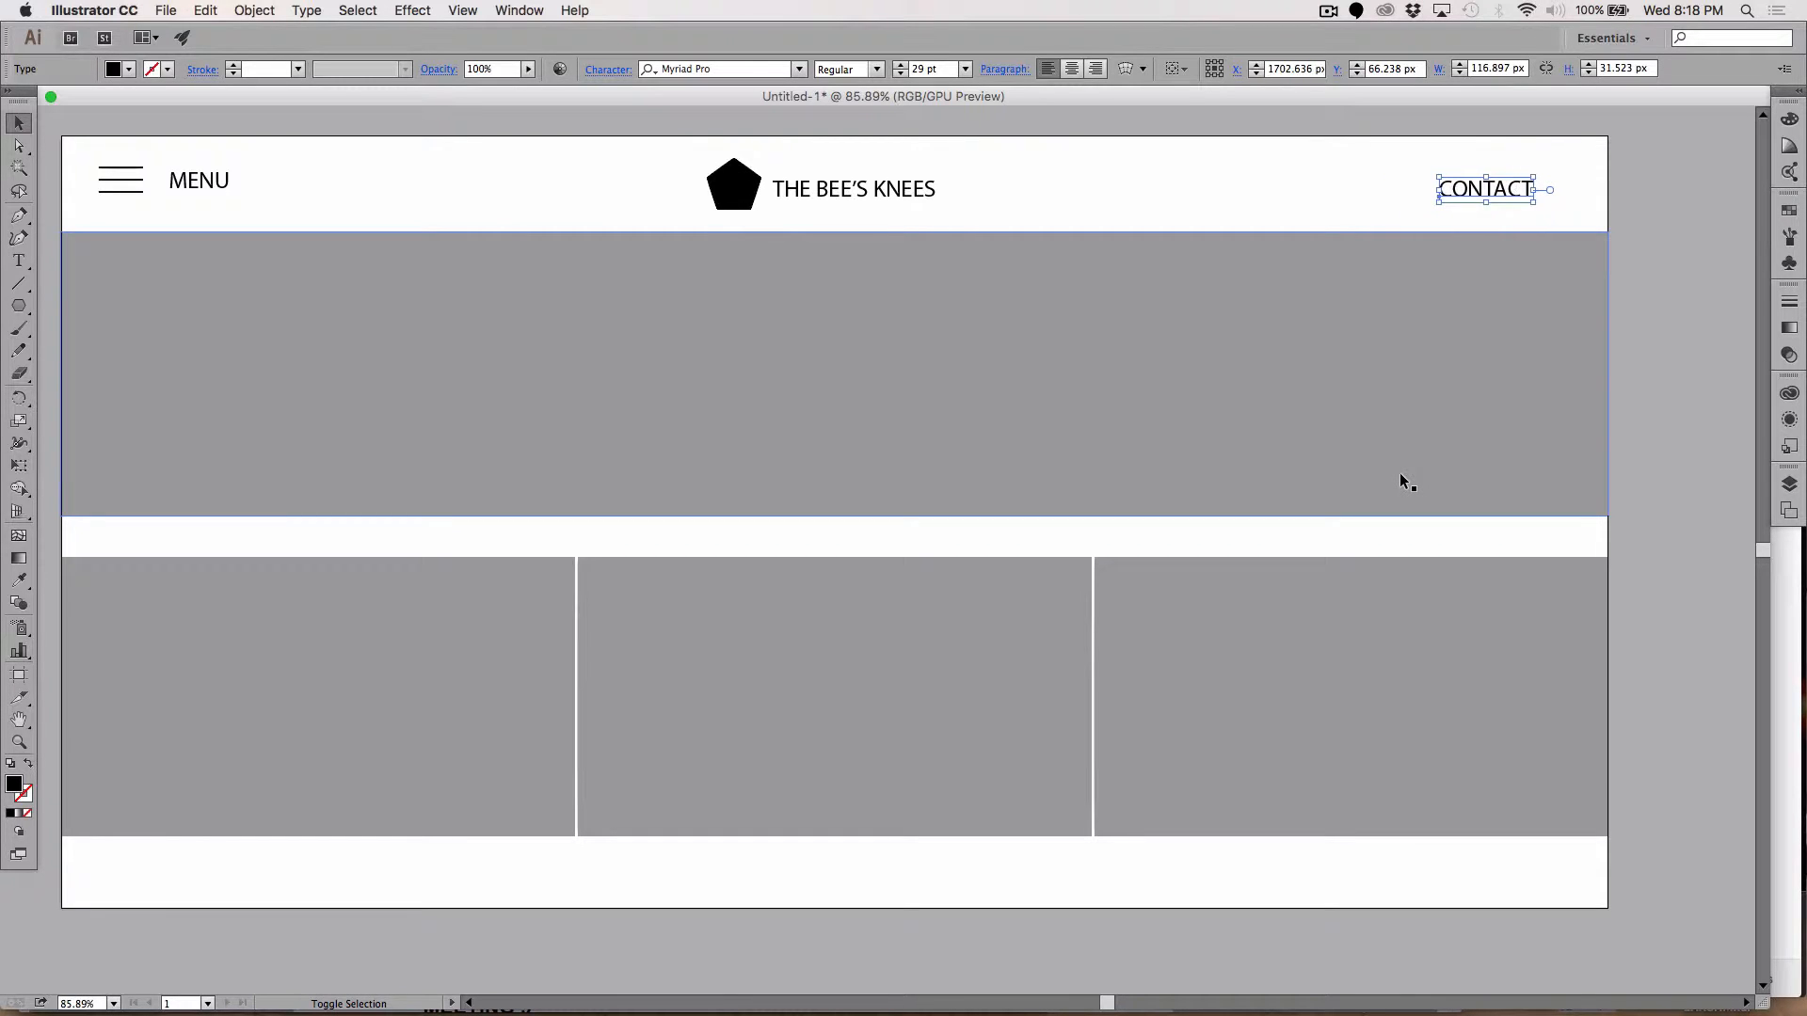
left_click(1646, 527)
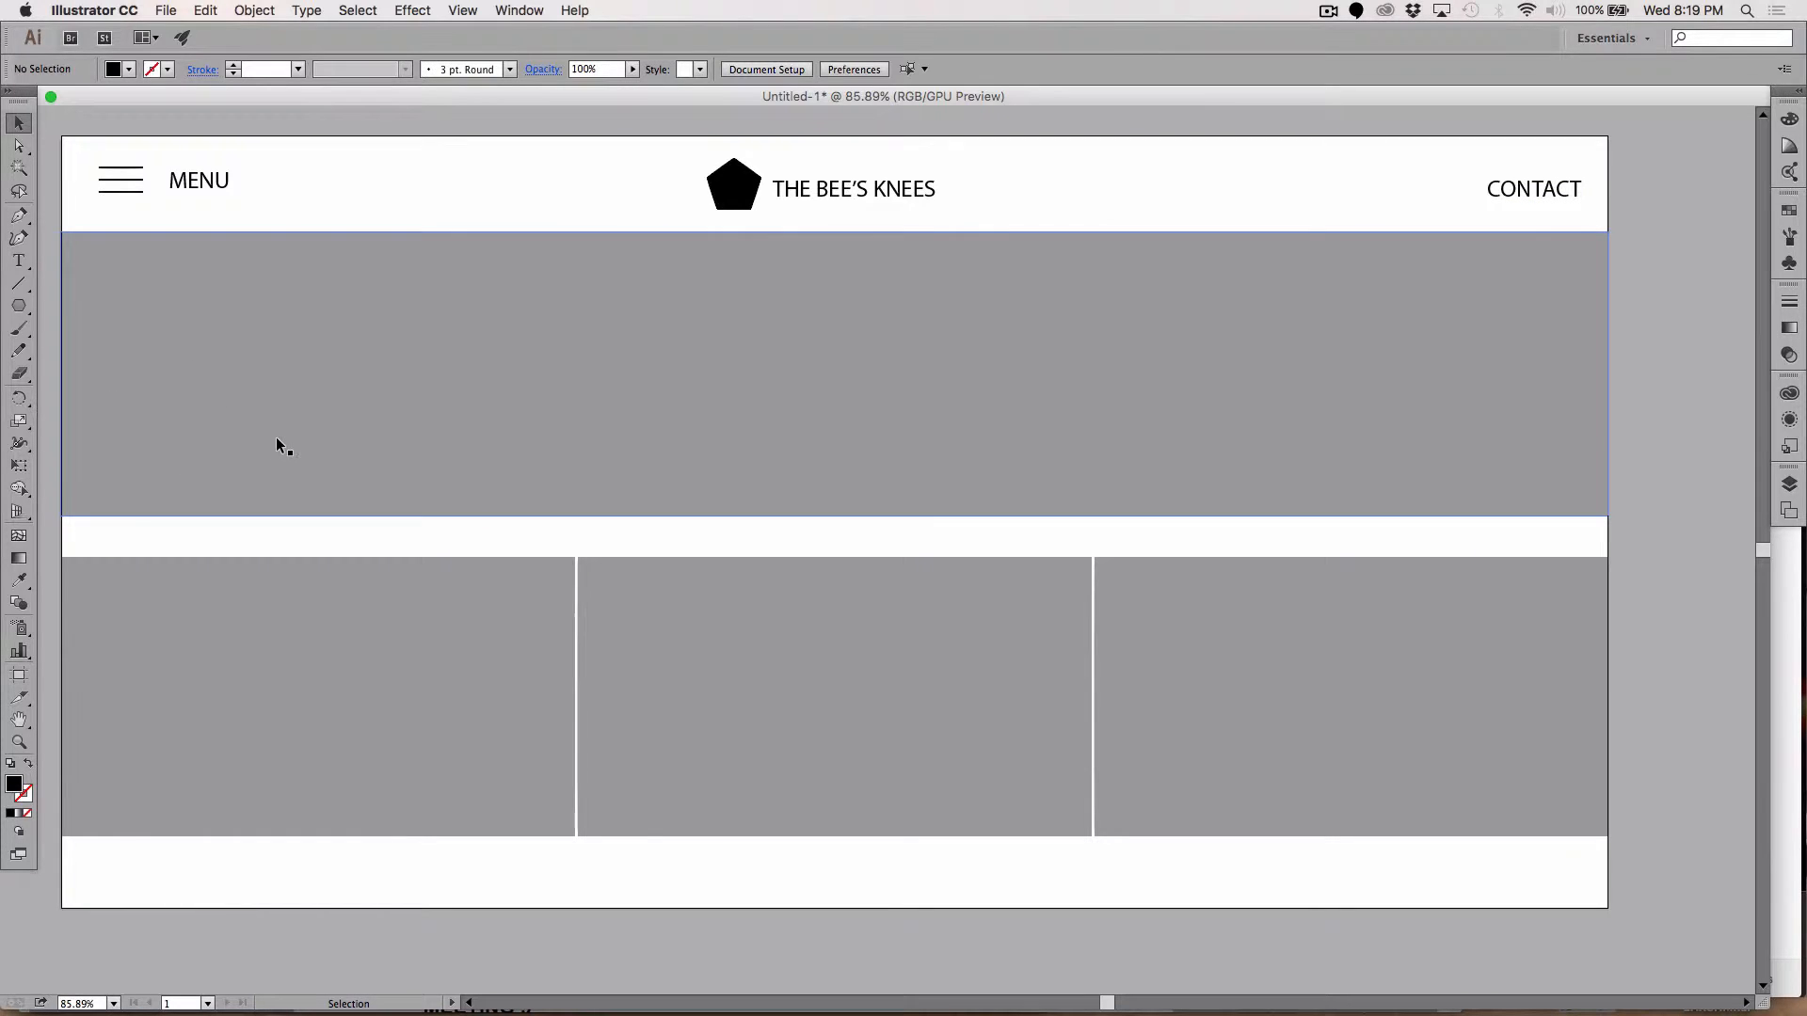
left_click(18, 261)
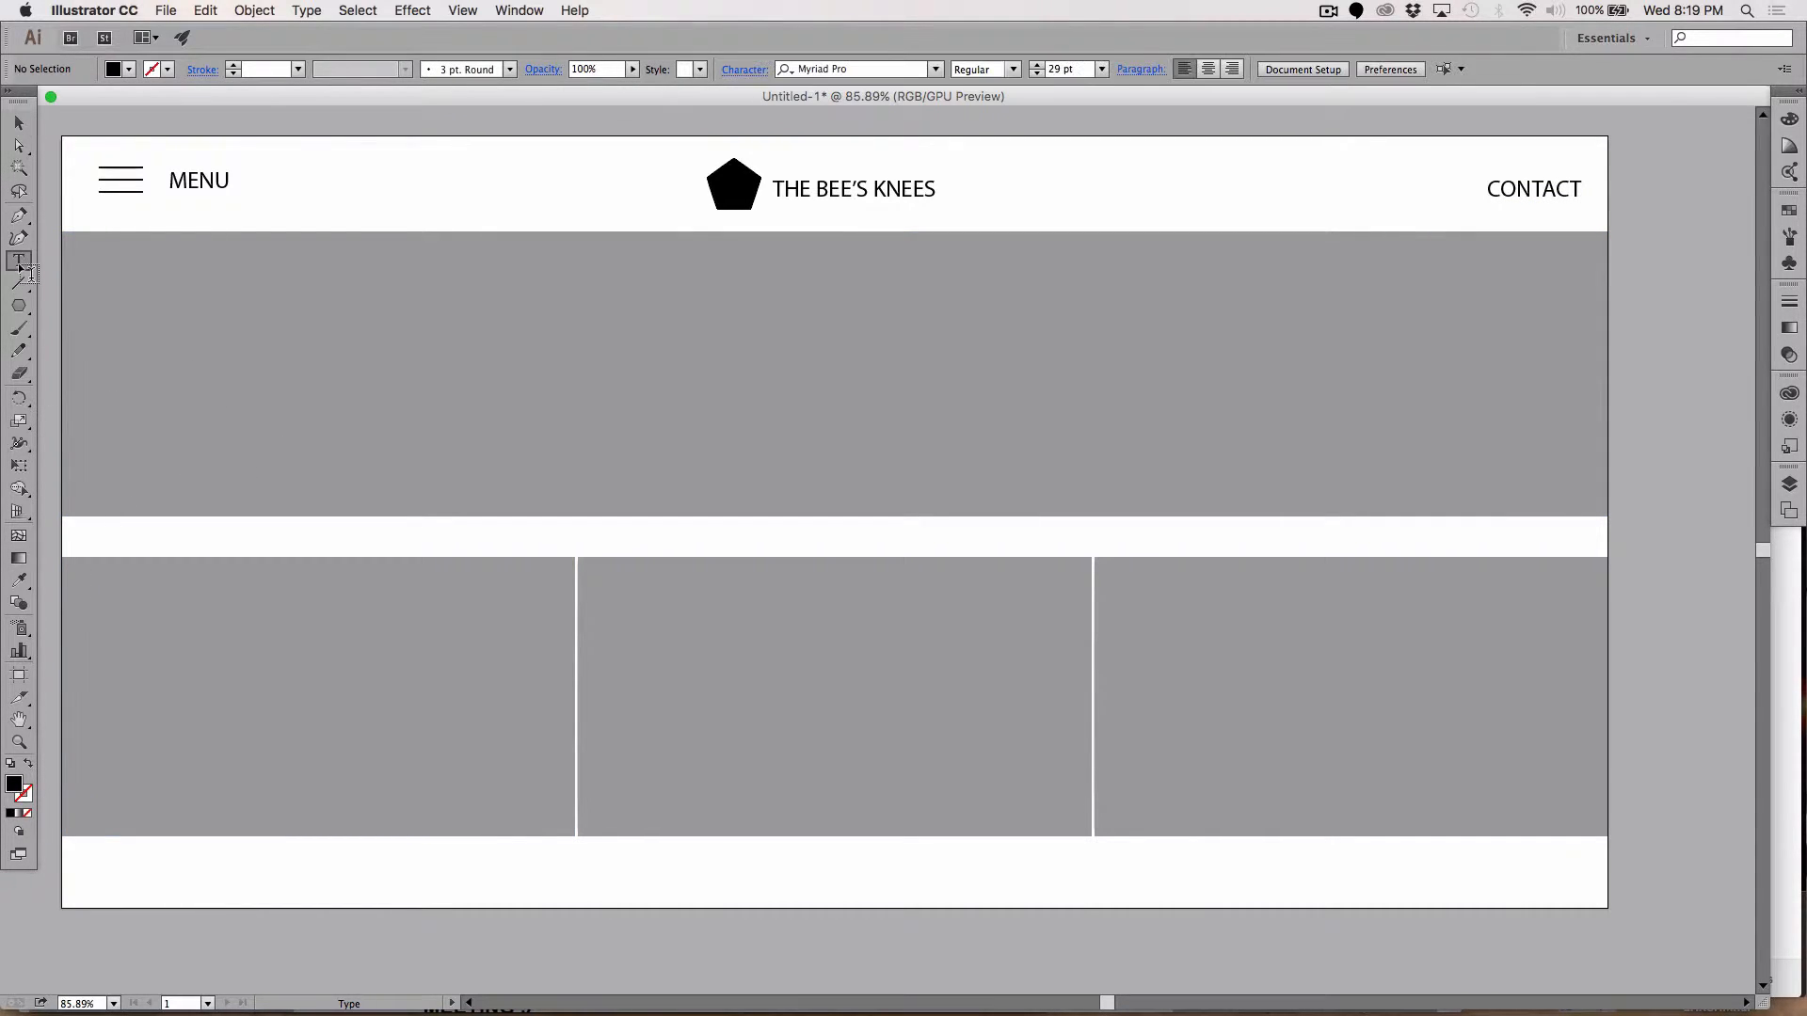
Step: Type a PHONE label with a phone number in the footer's left side and nudge it down
left_click(98, 870)
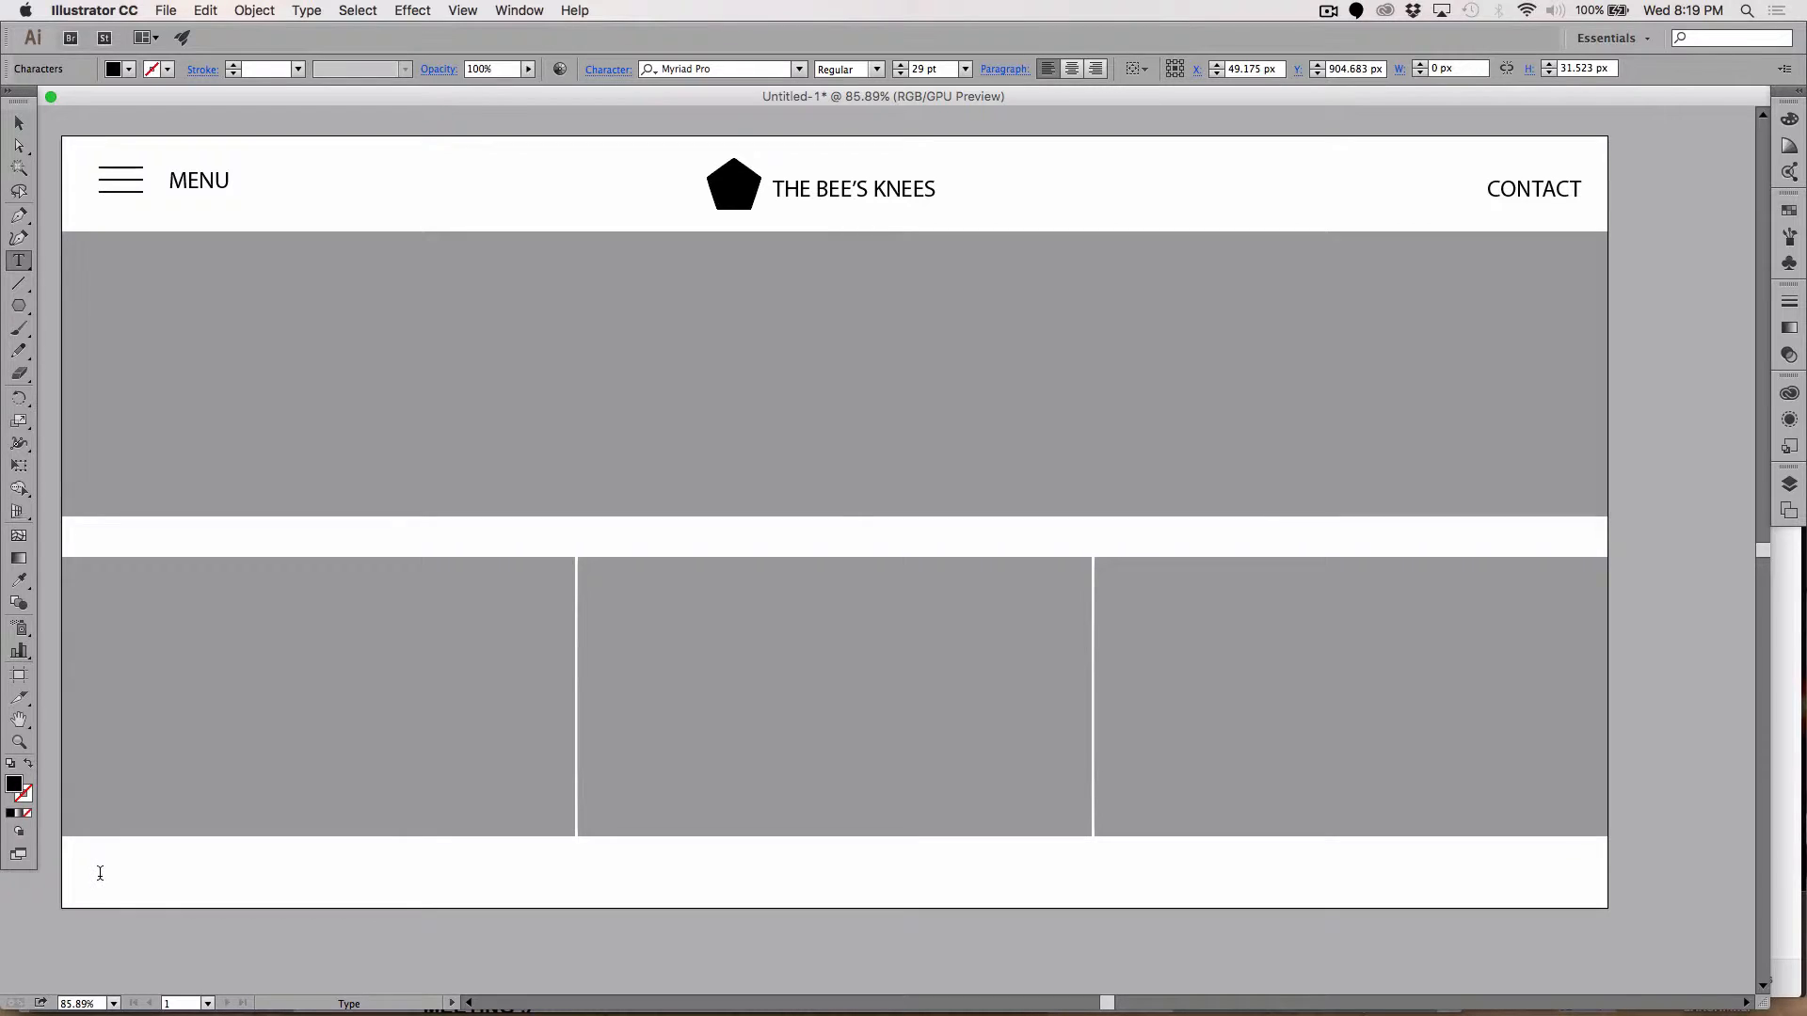
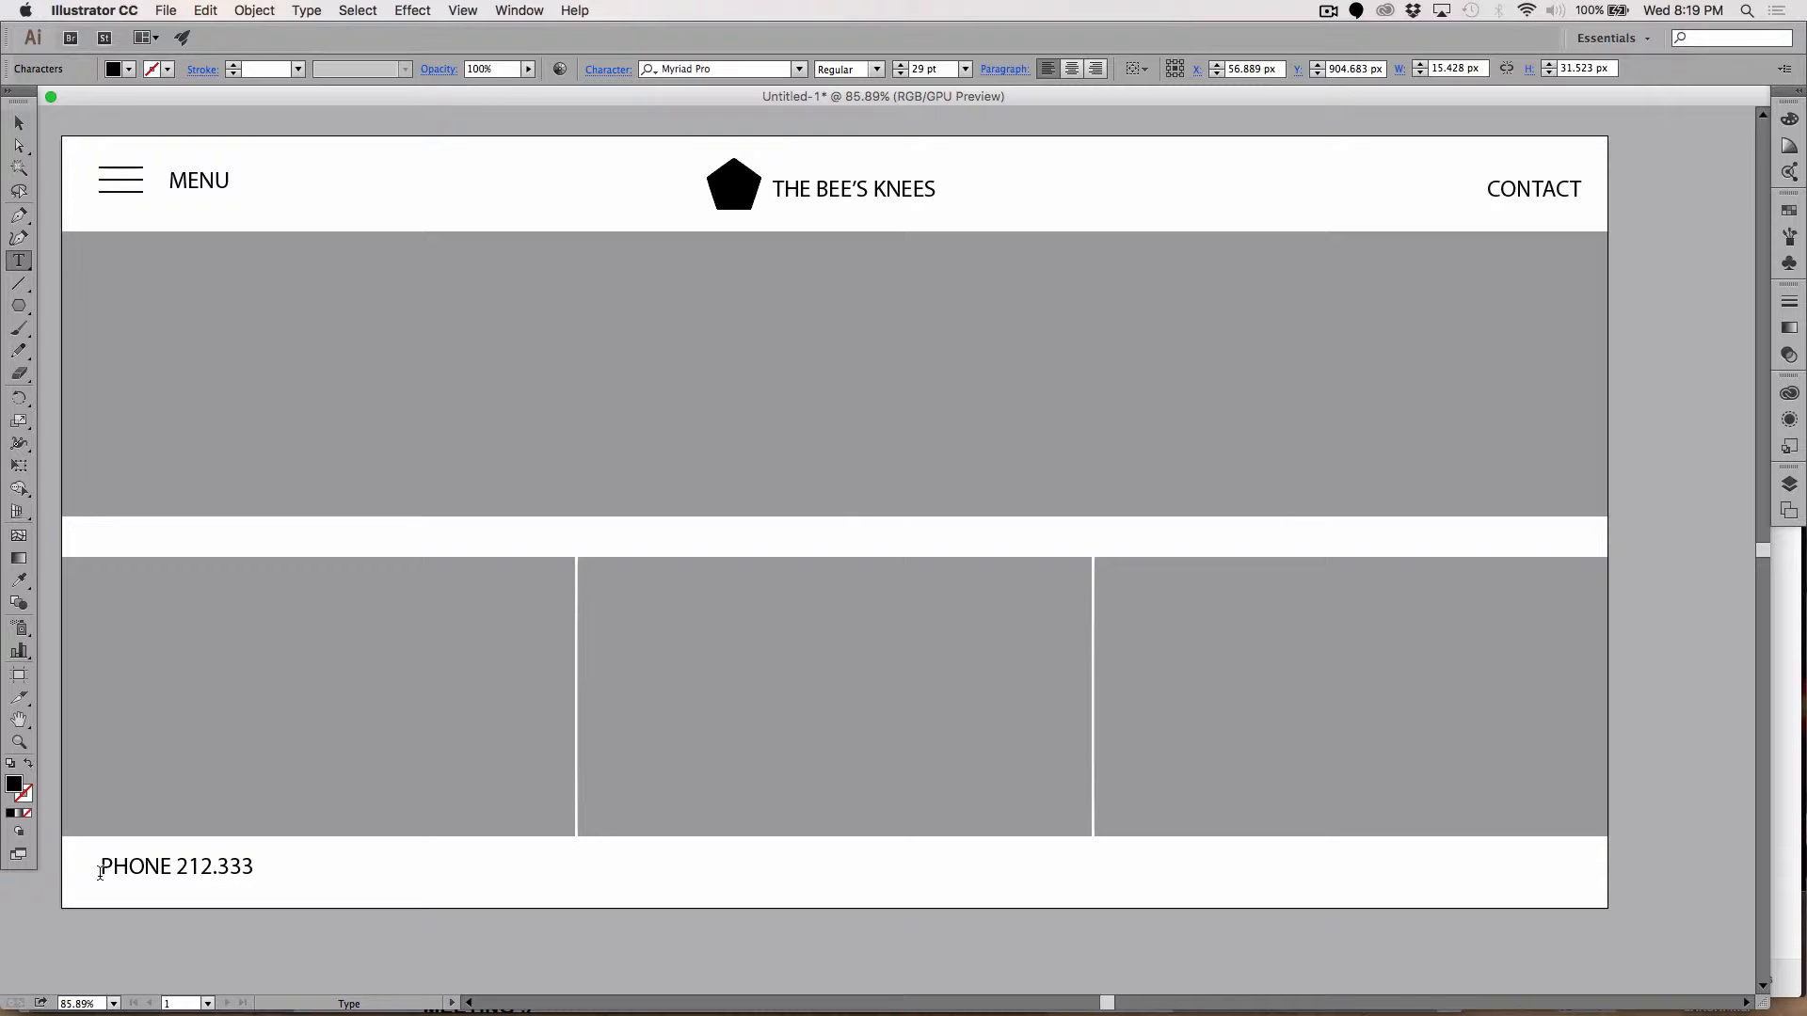
left_click(18, 123)
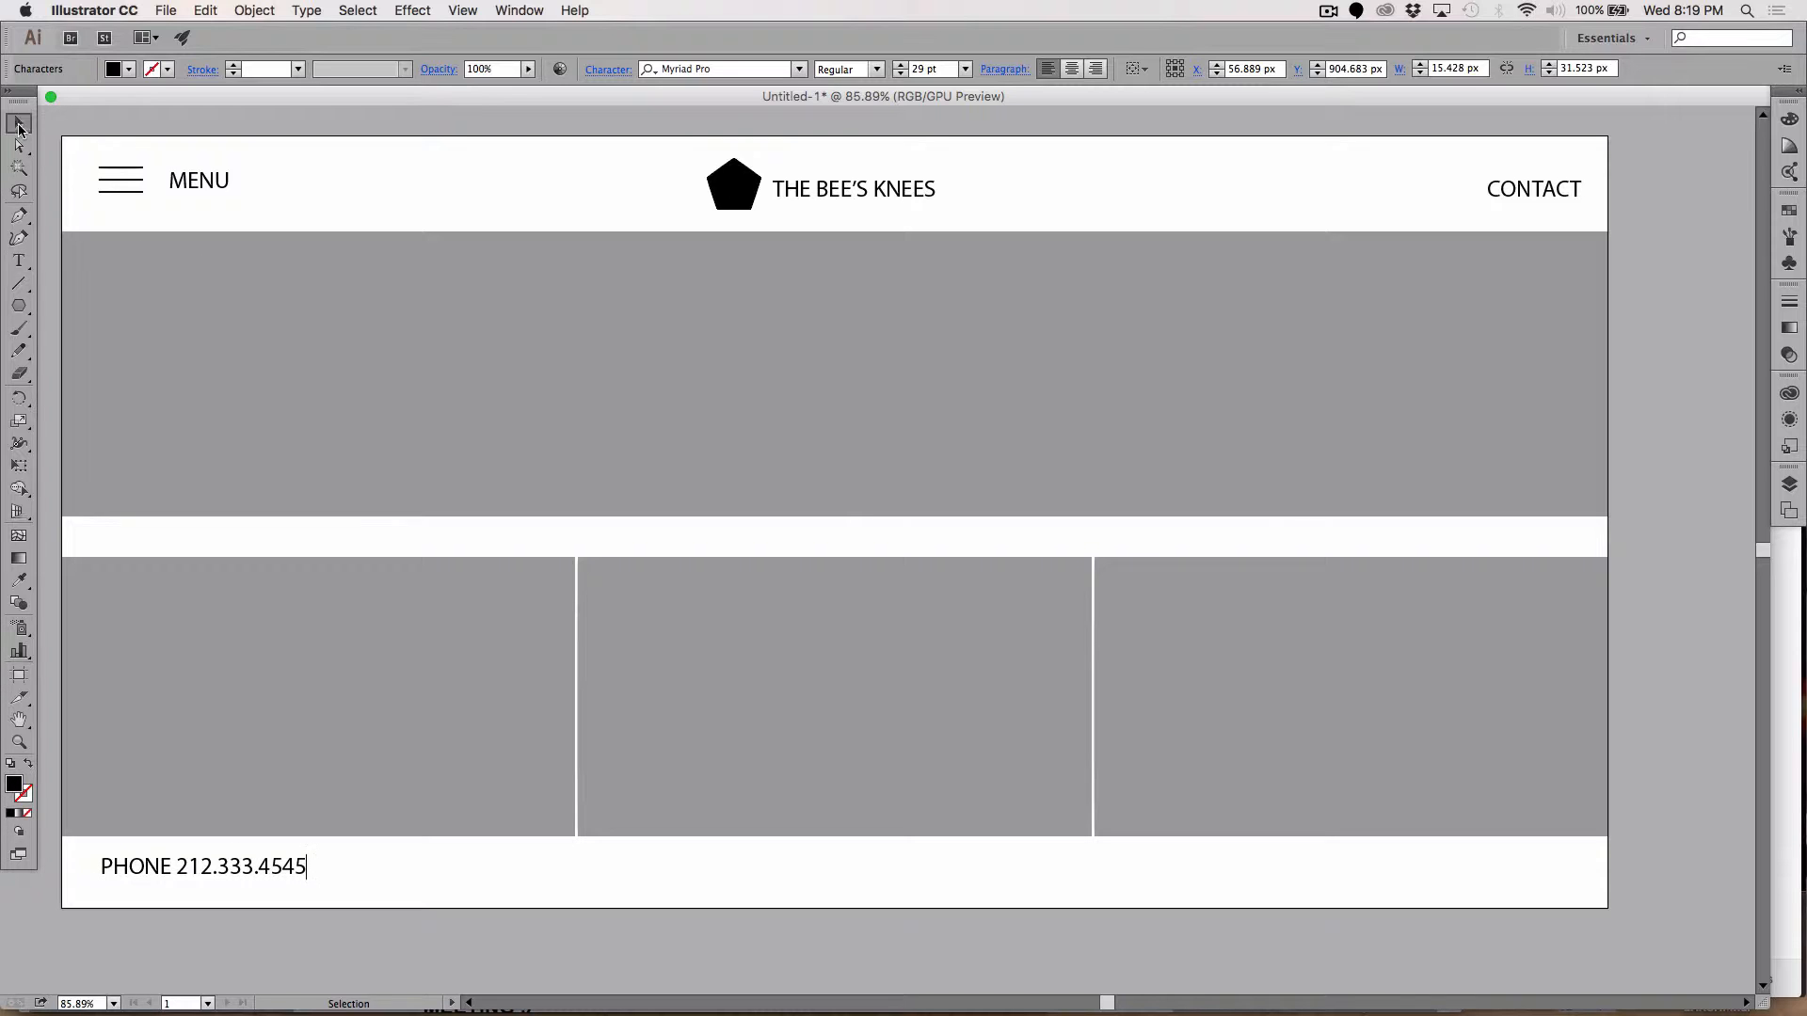
key("shift+Down")
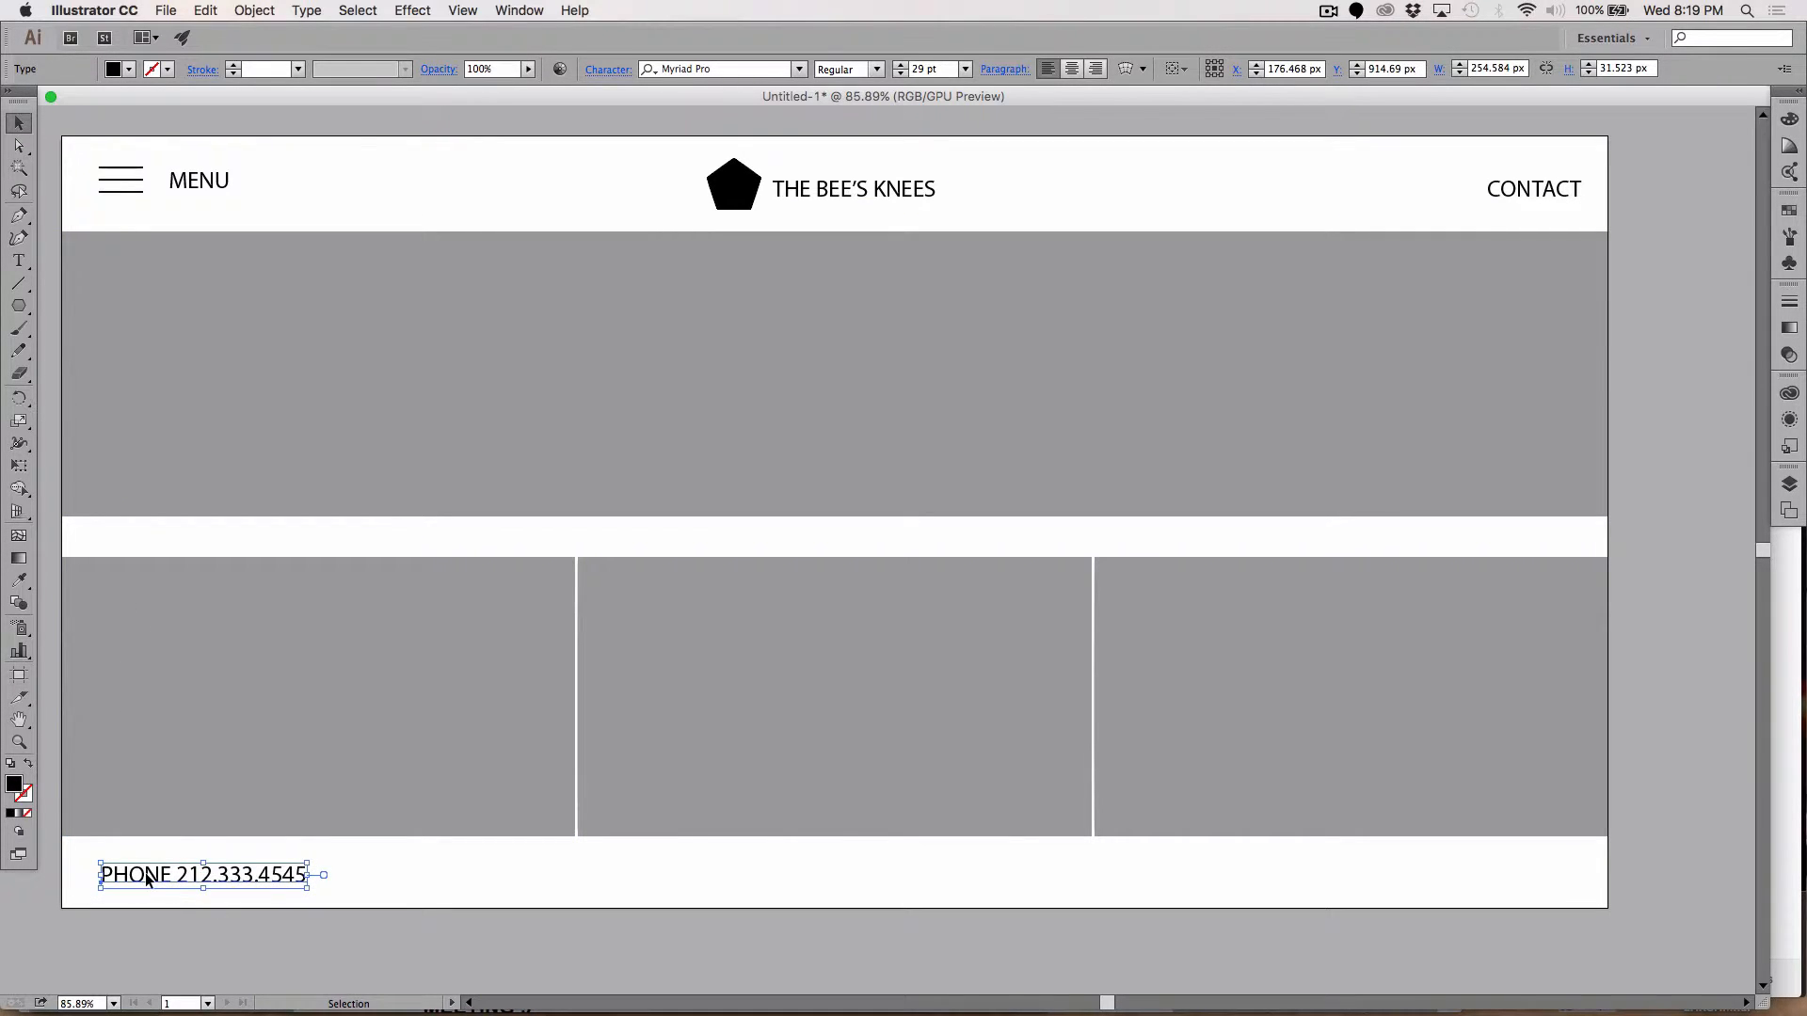
Step: Duplicate the phone line to the right and retype the copy as LEGAL INFORMATION
left_click_drag(147, 879, 398, 891)
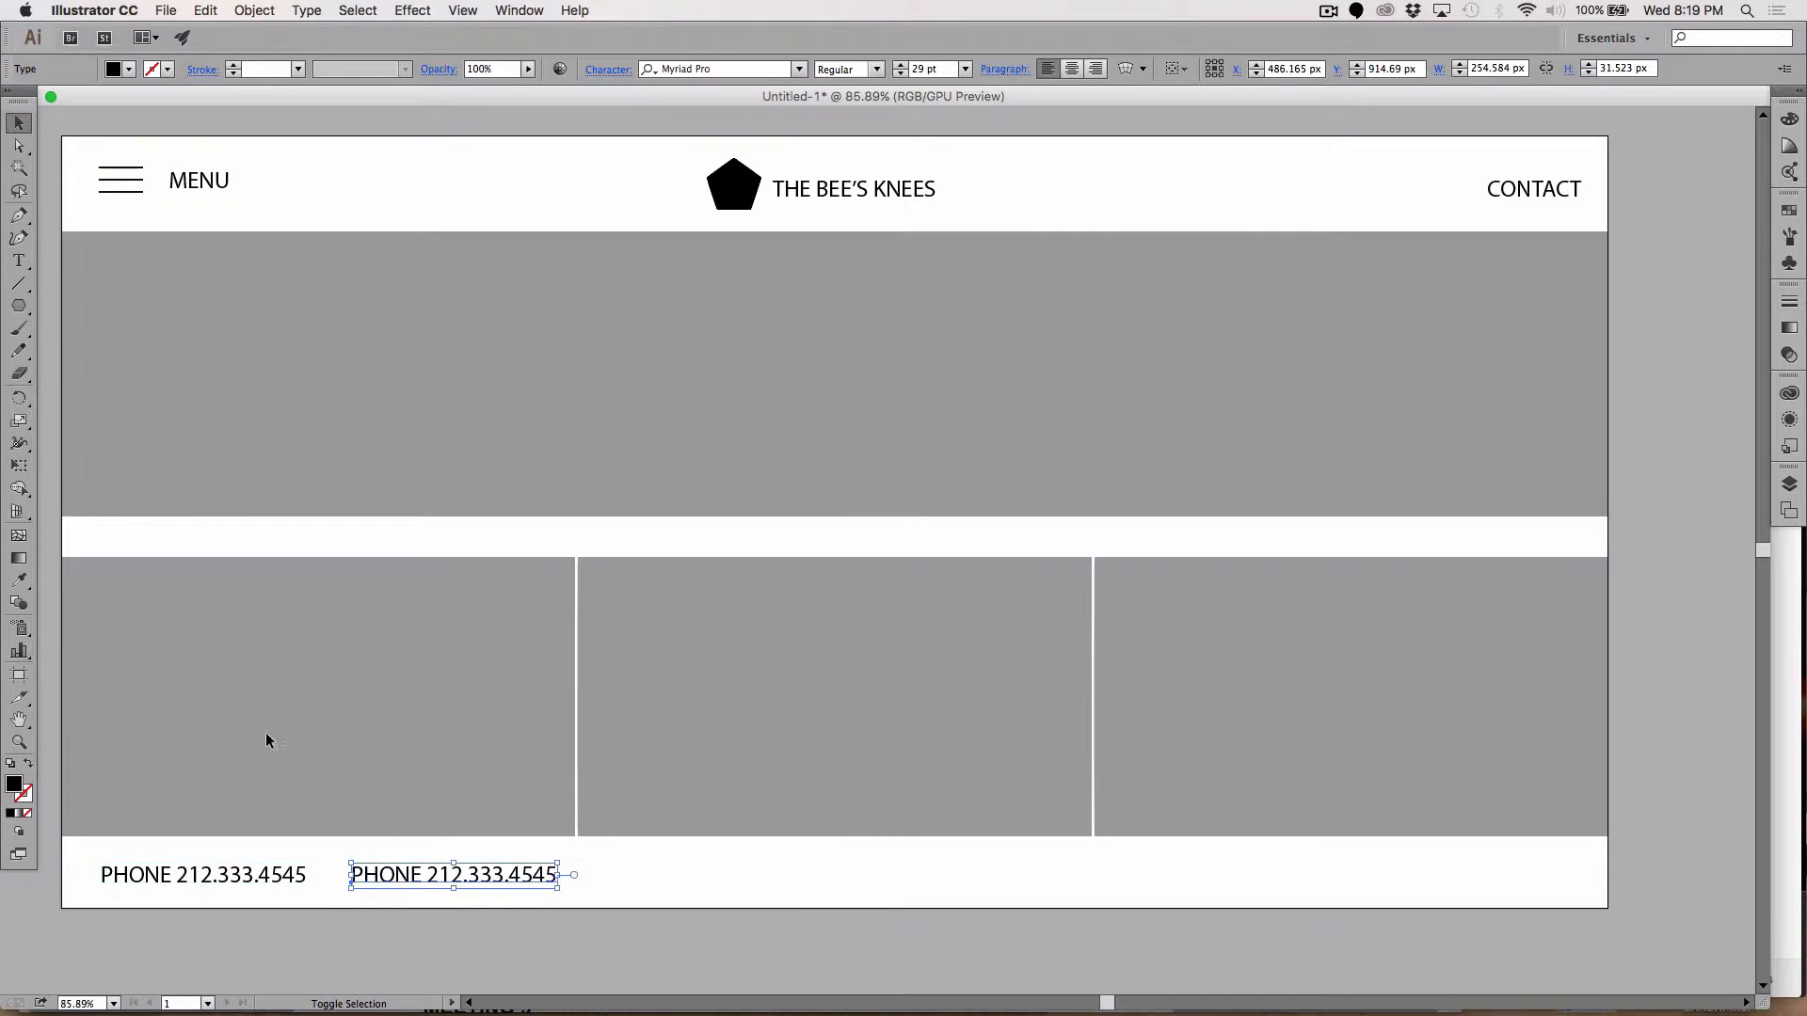
left_click(19, 261)
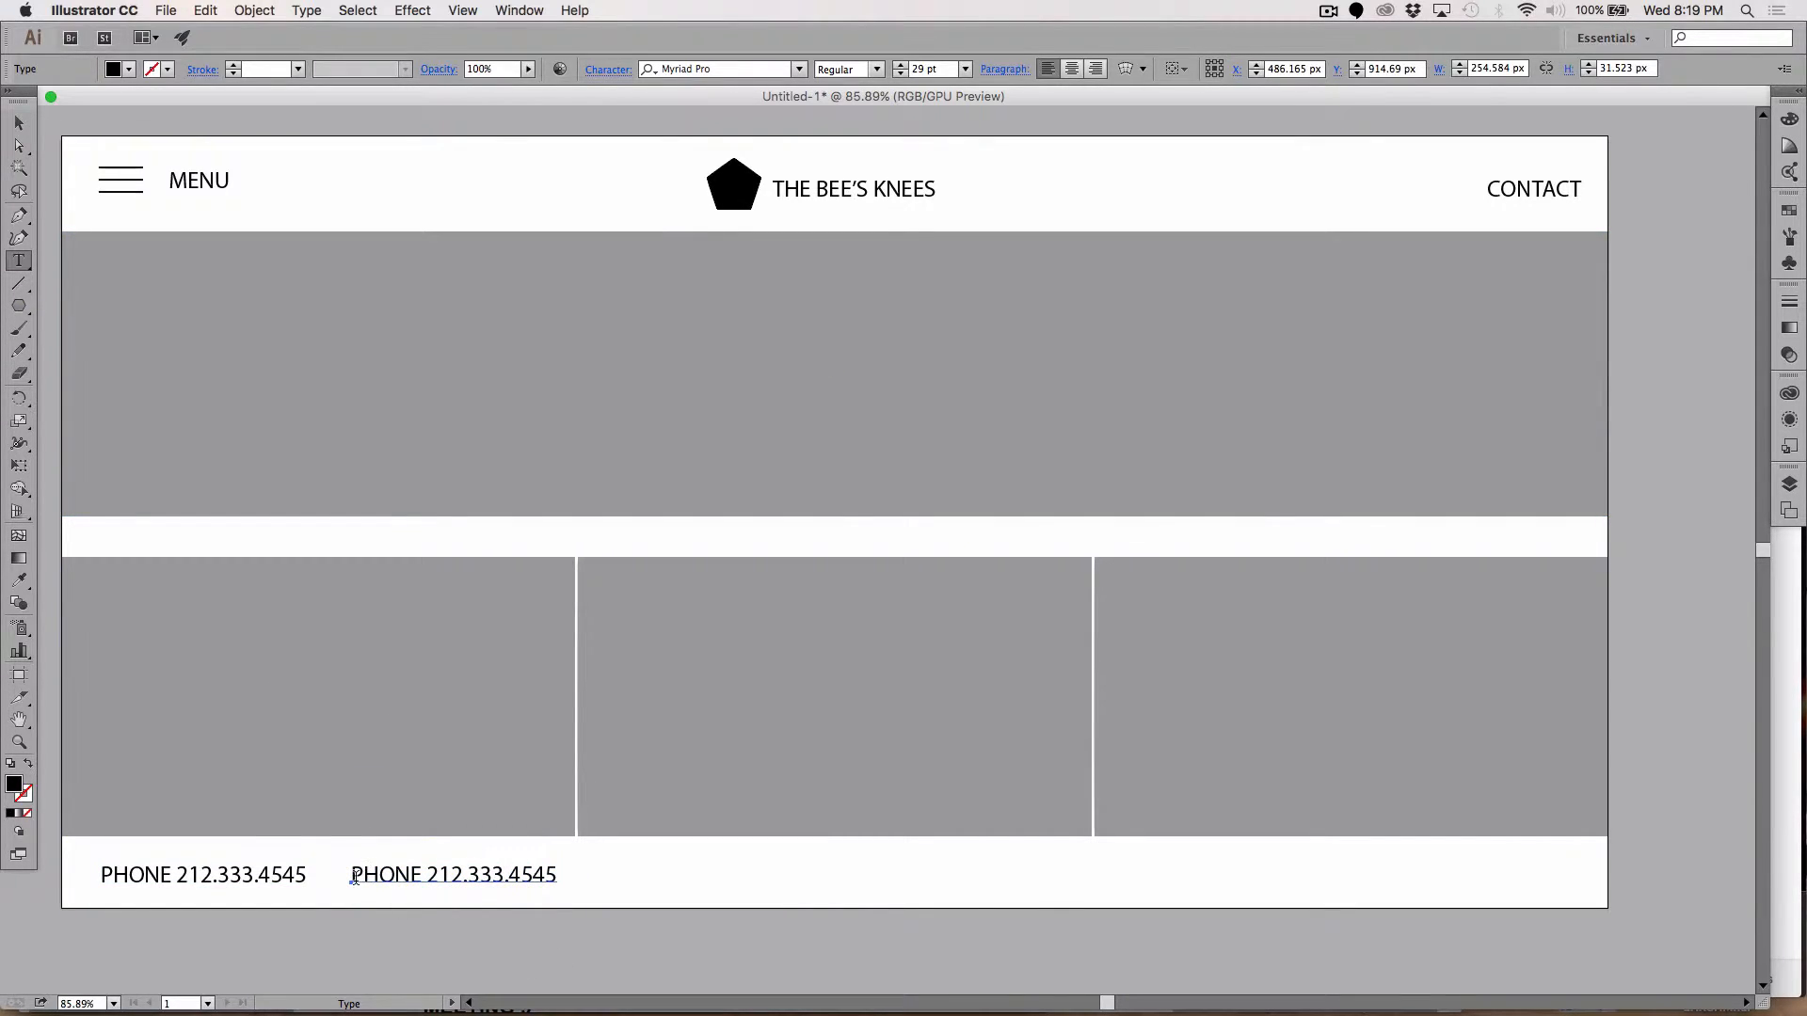
left_click_drag(354, 875, 559, 865)
type("LEGAL")
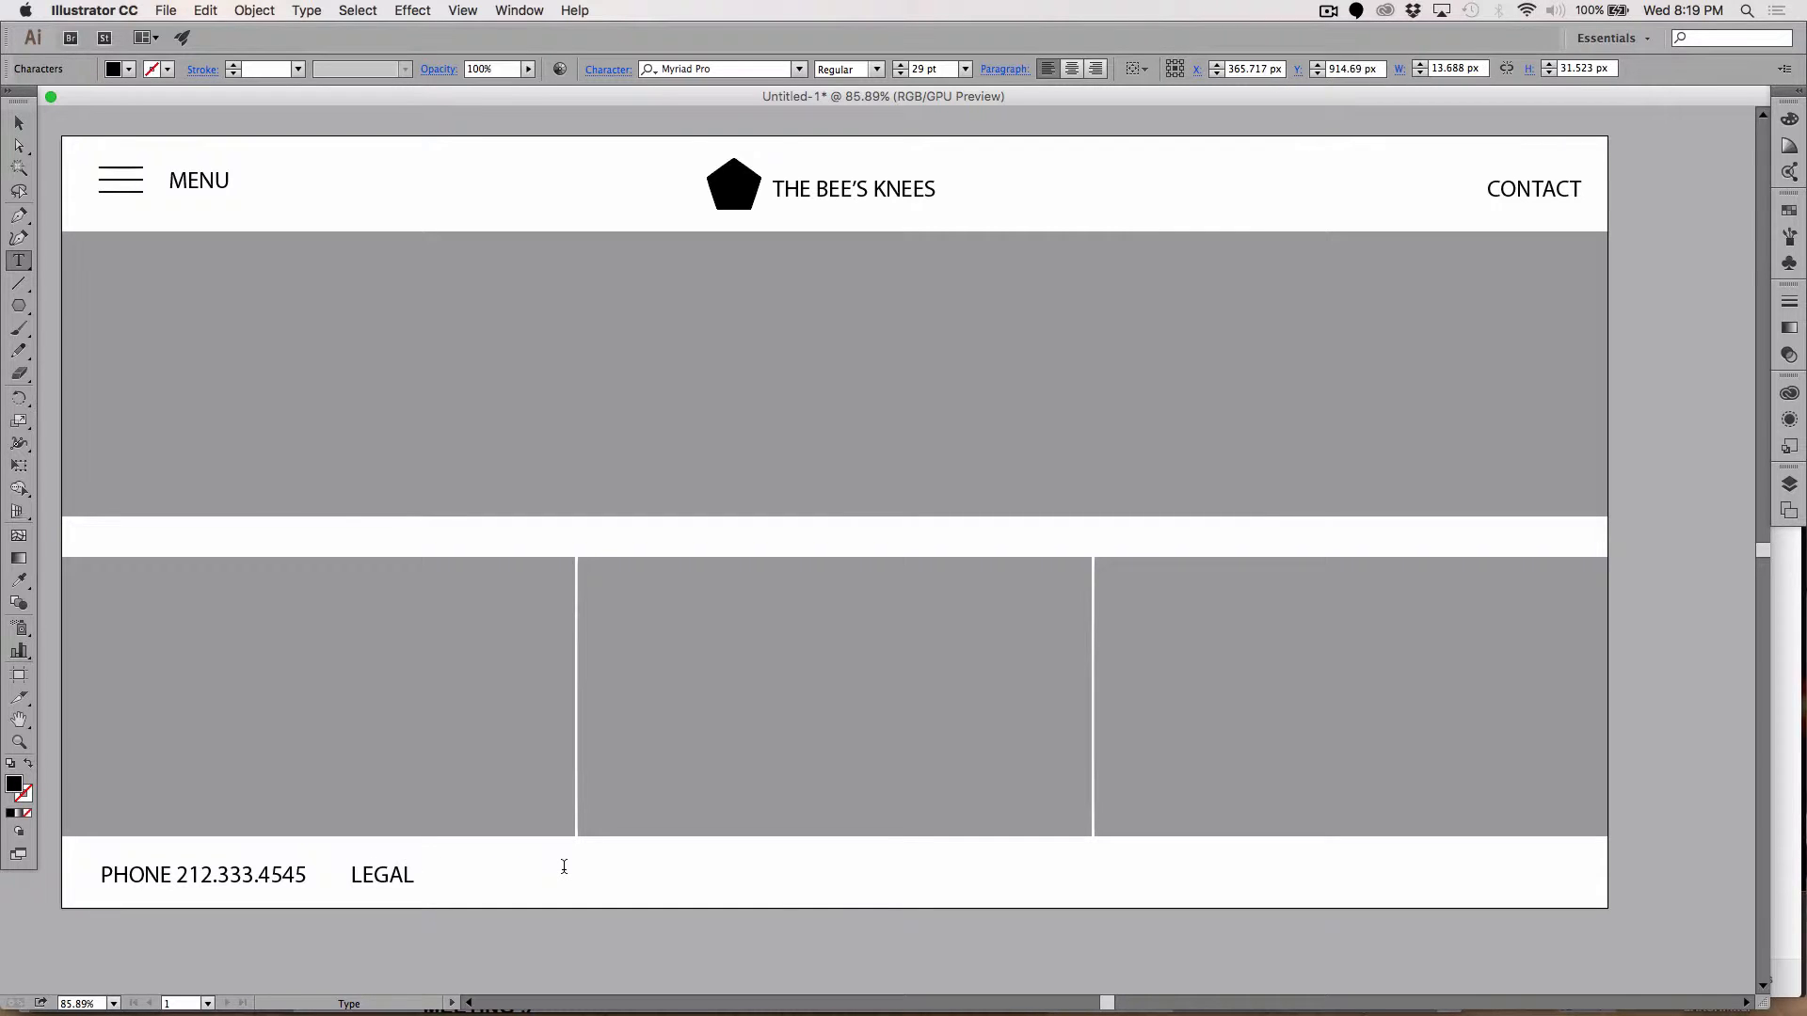
type(" INFORMATION")
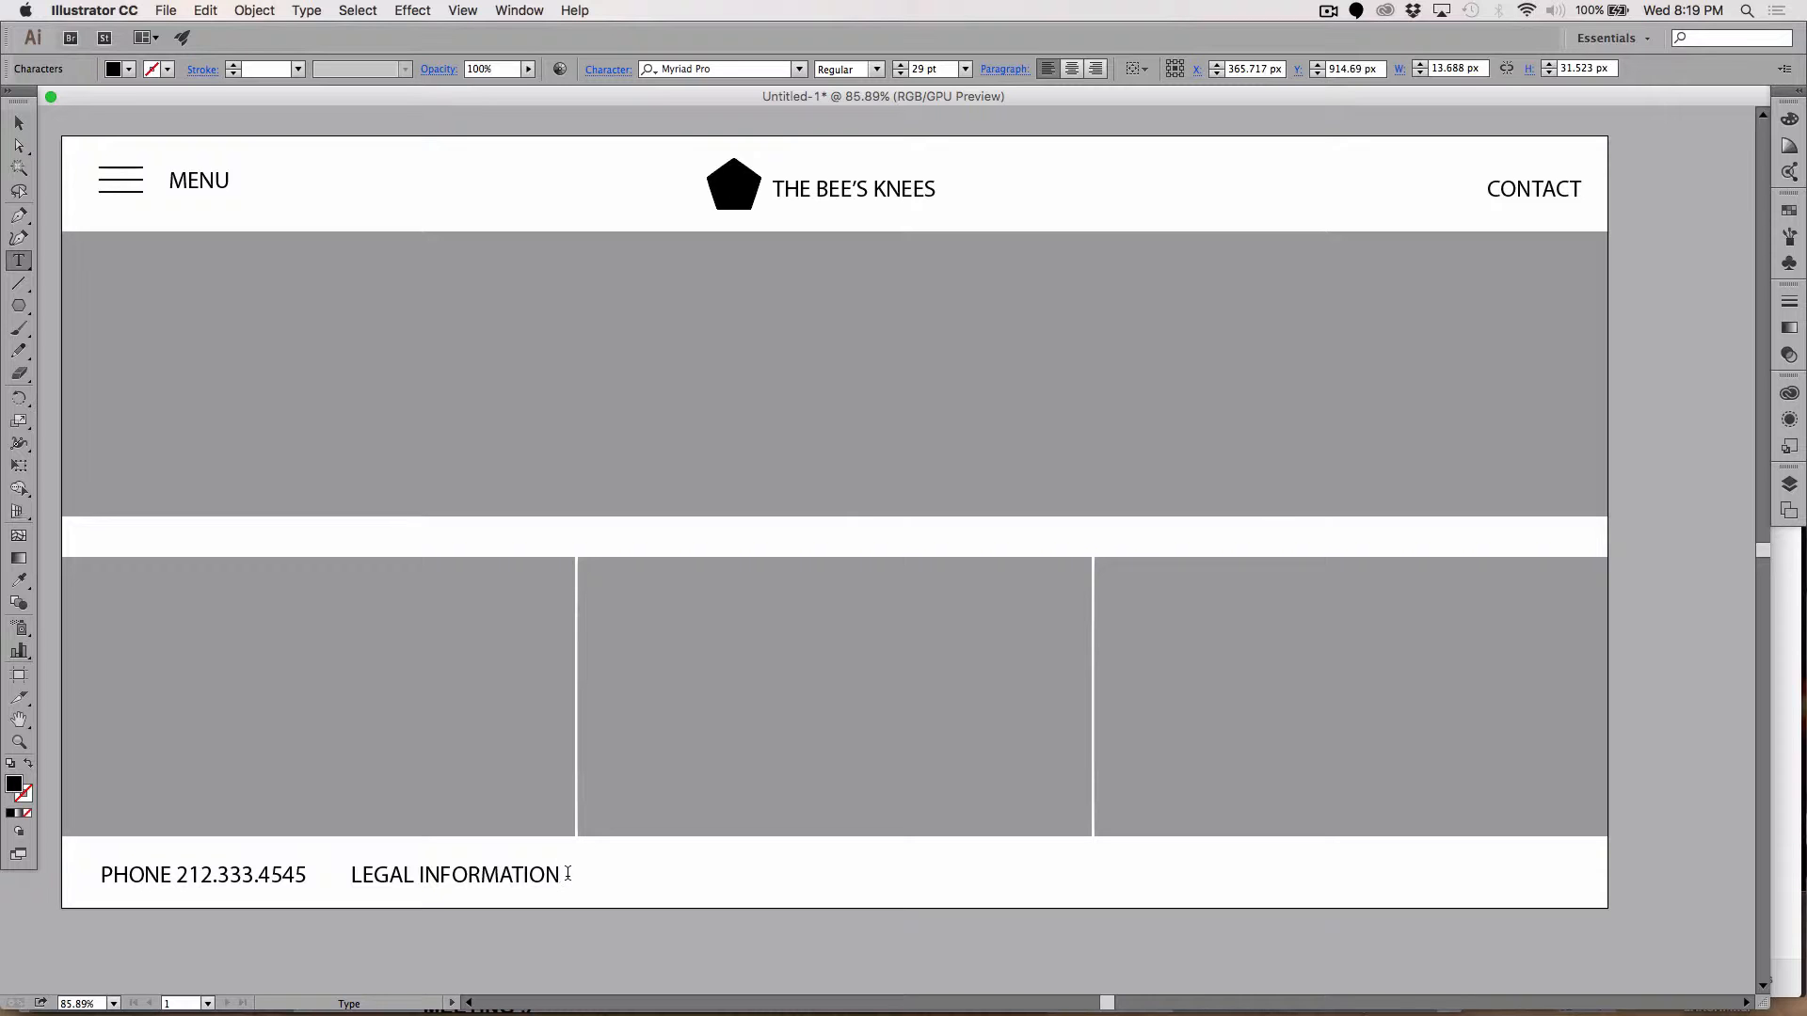
Step: Reduce both the LEGAL INFORMATION text and the phone line to 23 pt
key("super+a")
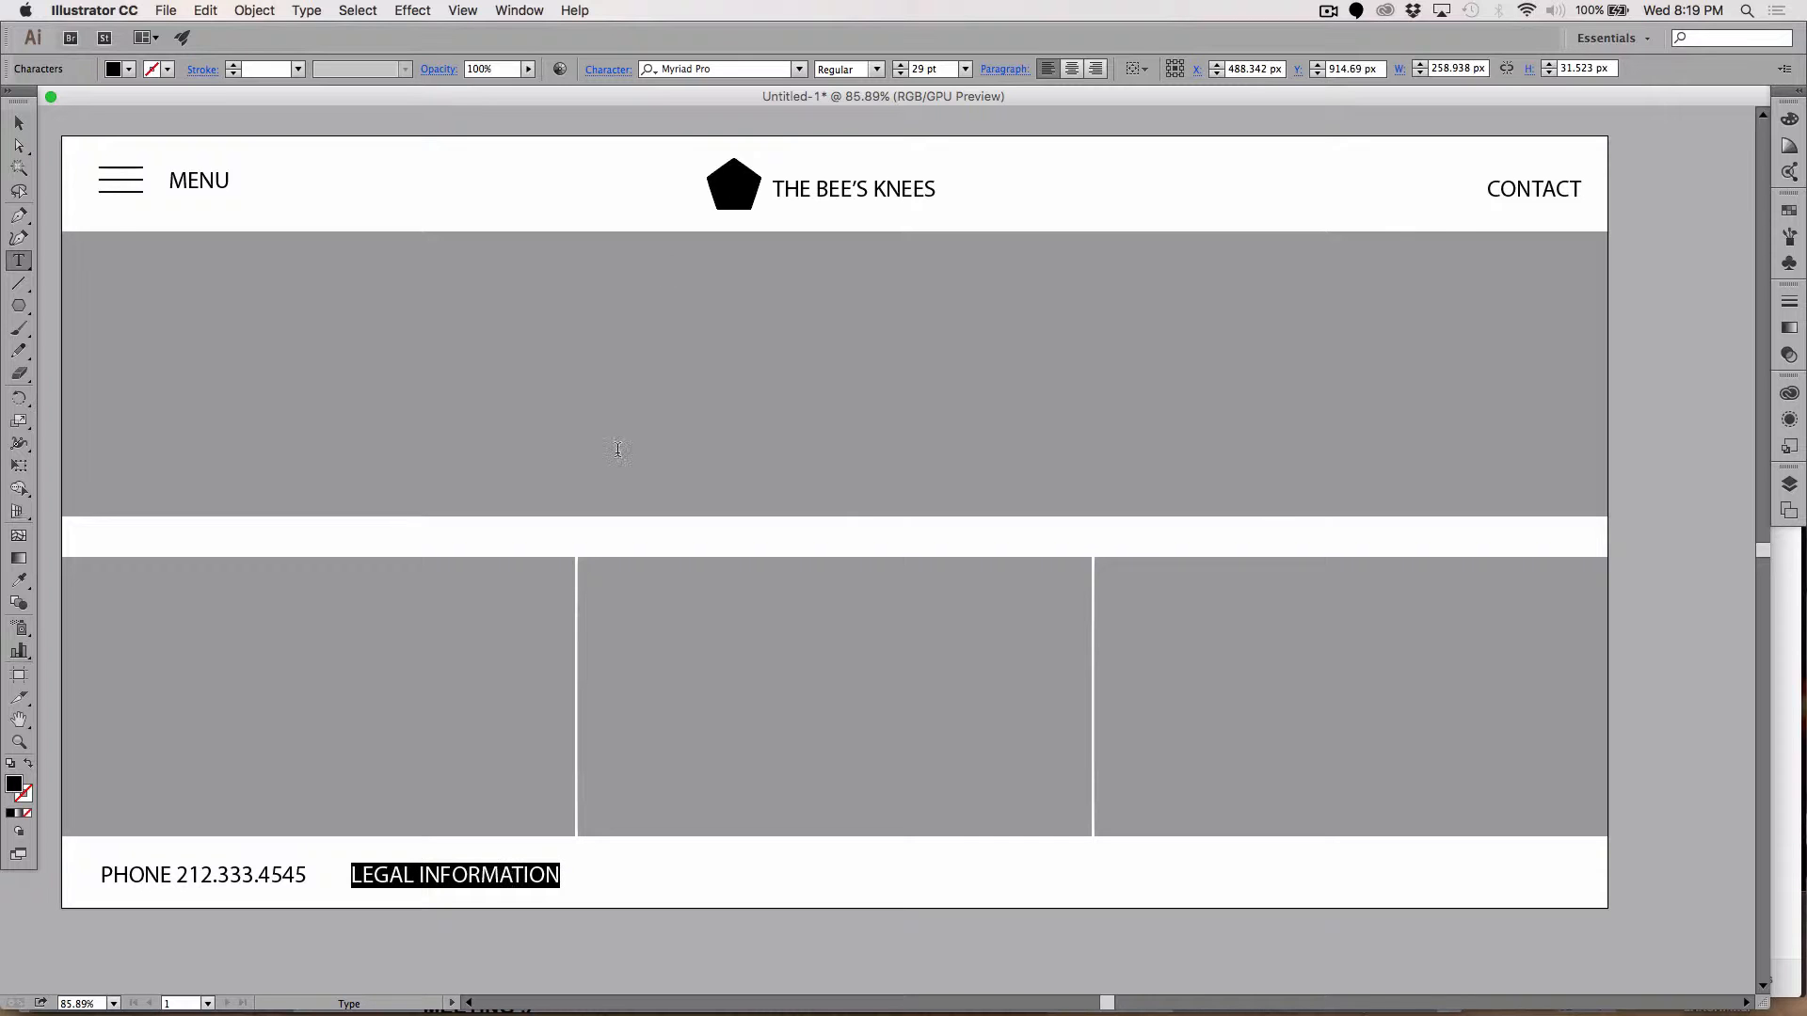
left_click(922, 72)
key("Down")
key("Down")
key("Down")
key("Down")
key("Down")
key("Down")
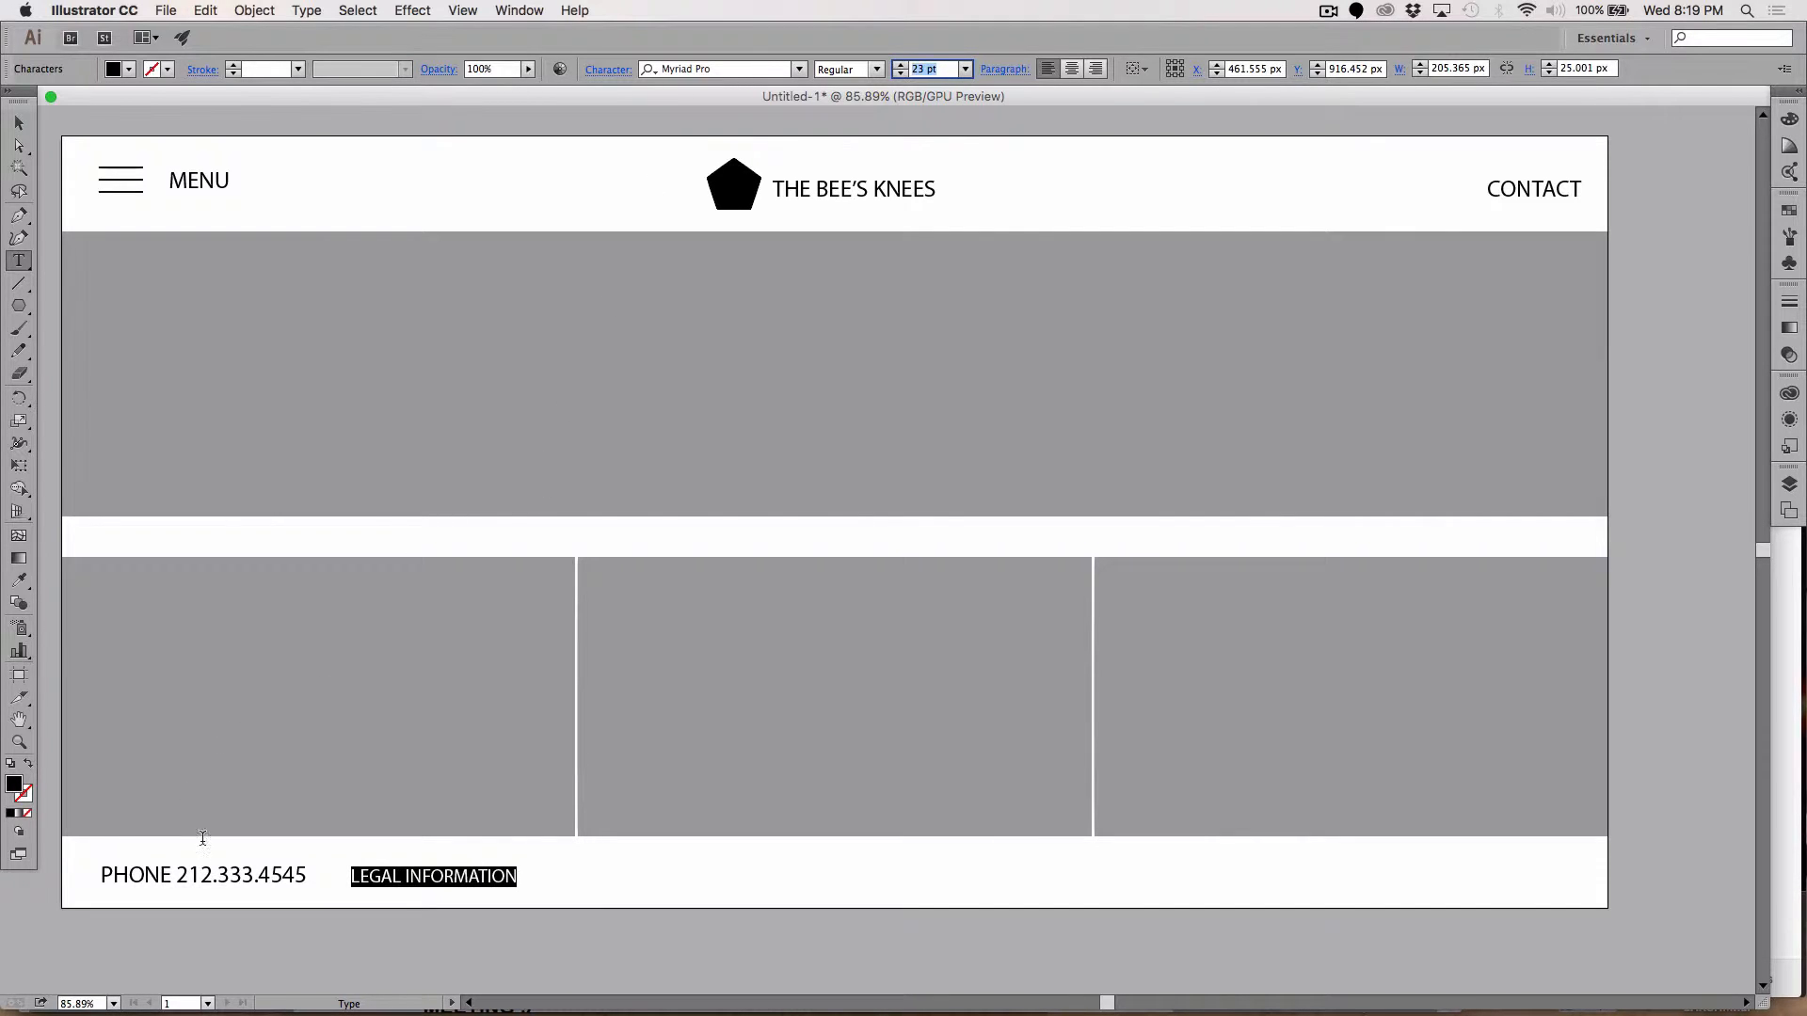
triple_click(193, 874)
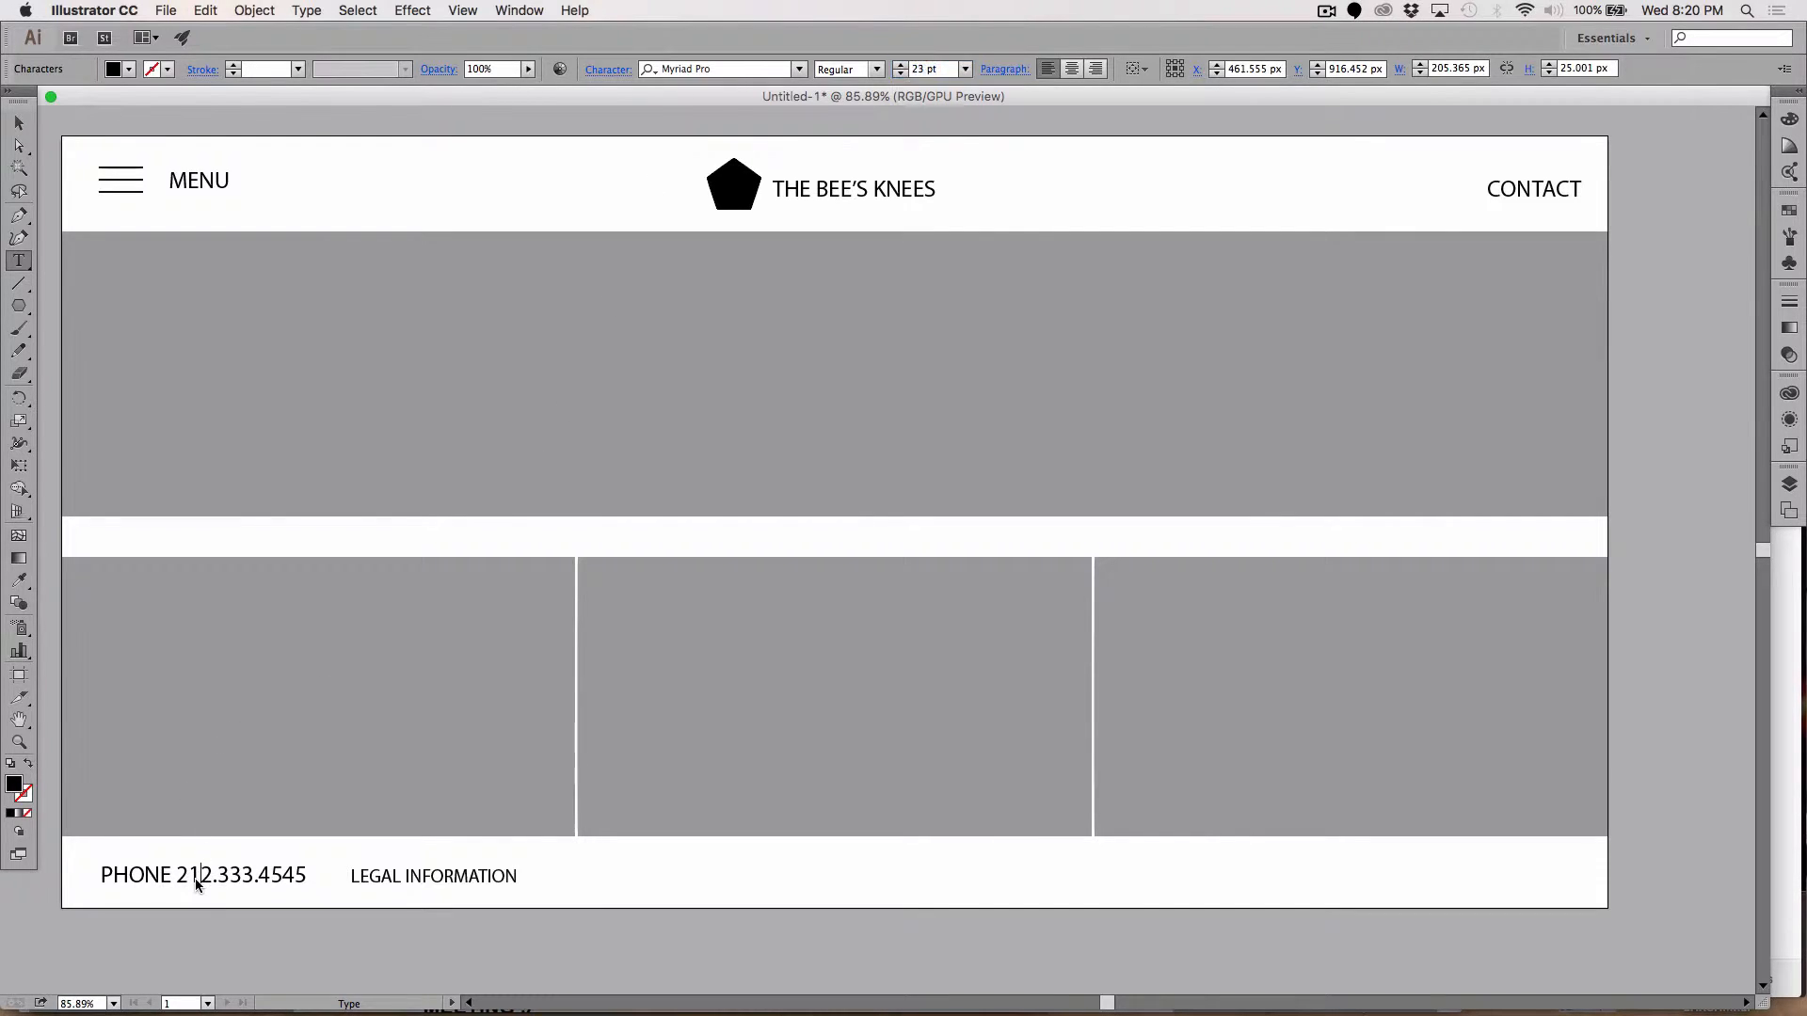
left_click(925, 74)
key("Down")
key("Down")
key("Down")
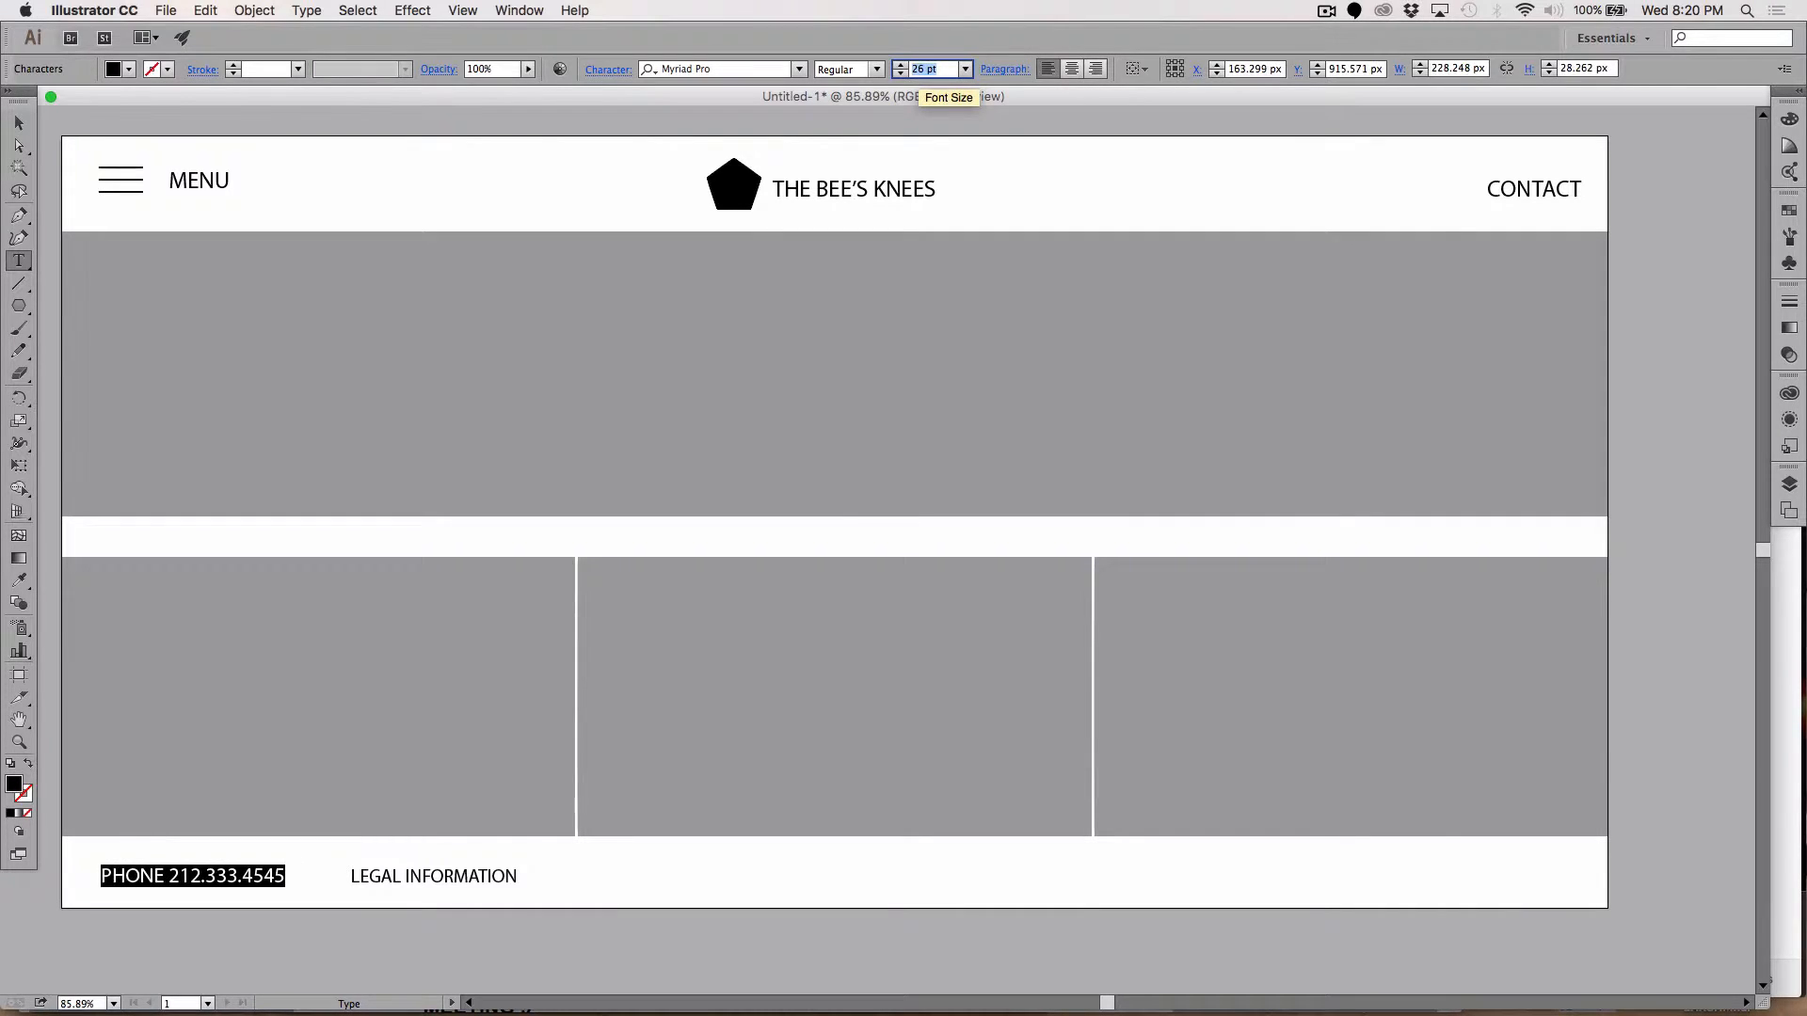
key("Down")
key("Down")
key("Down")
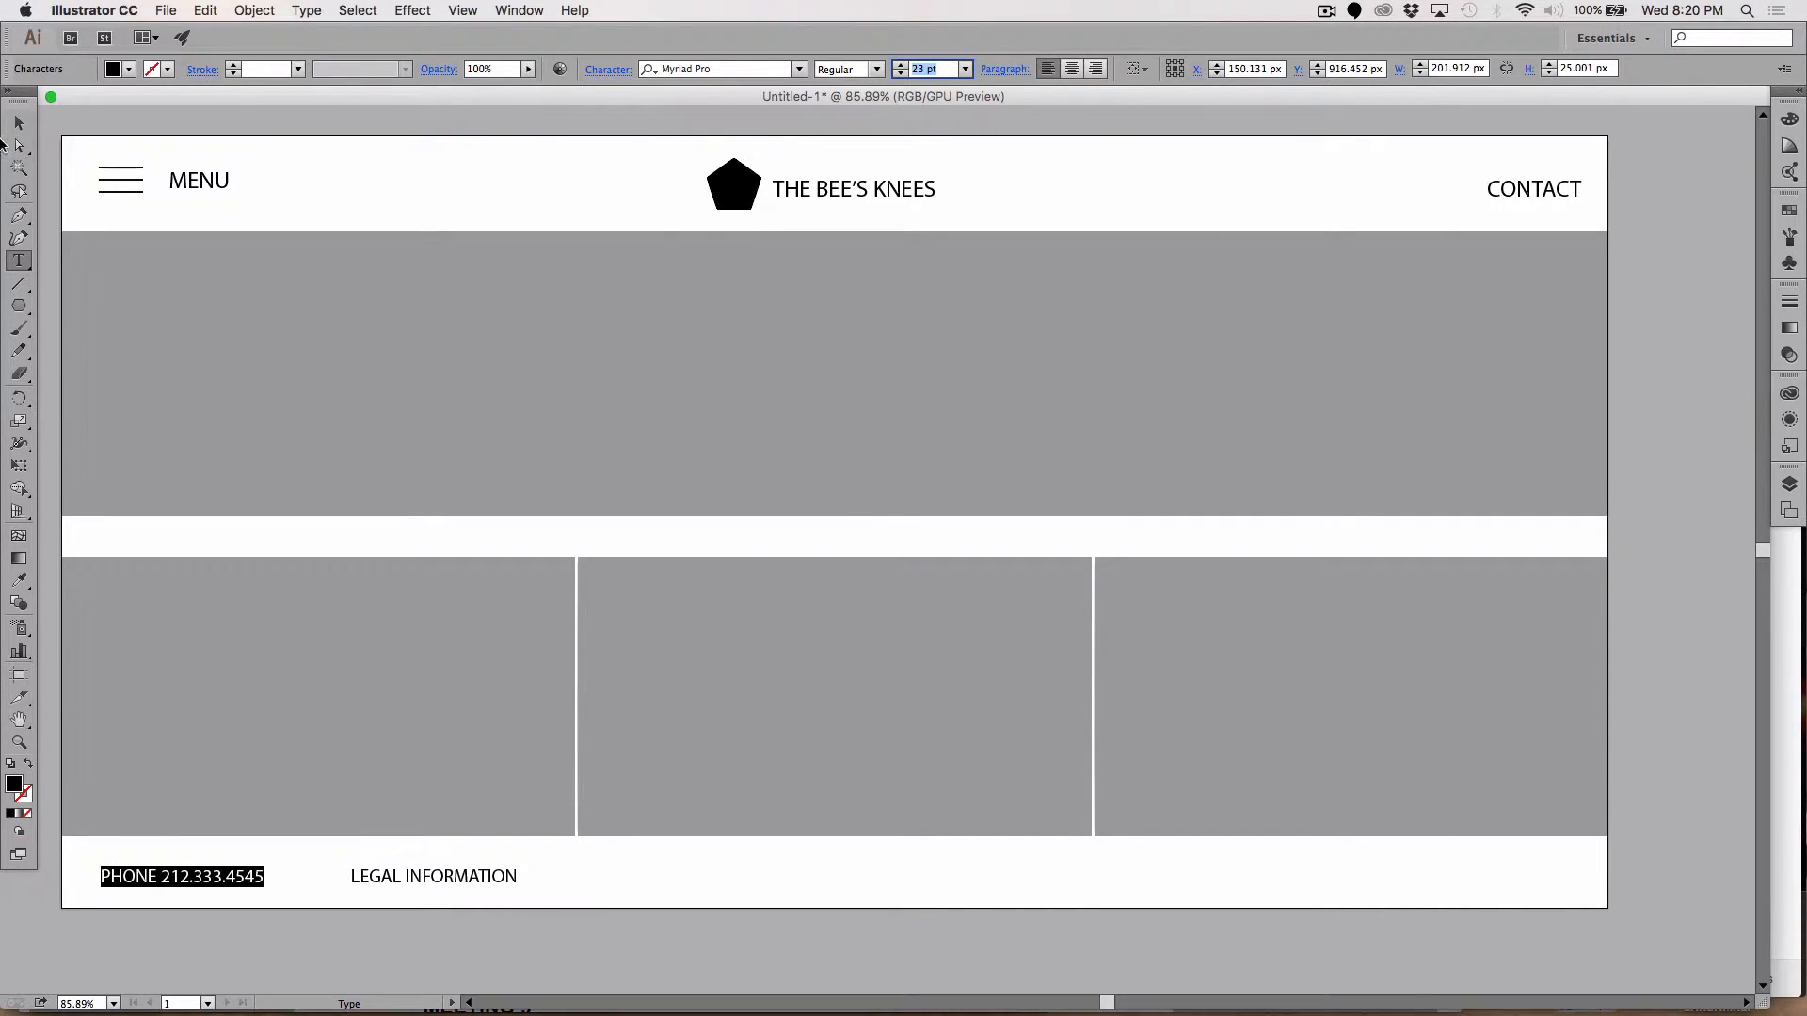
left_click(18, 123)
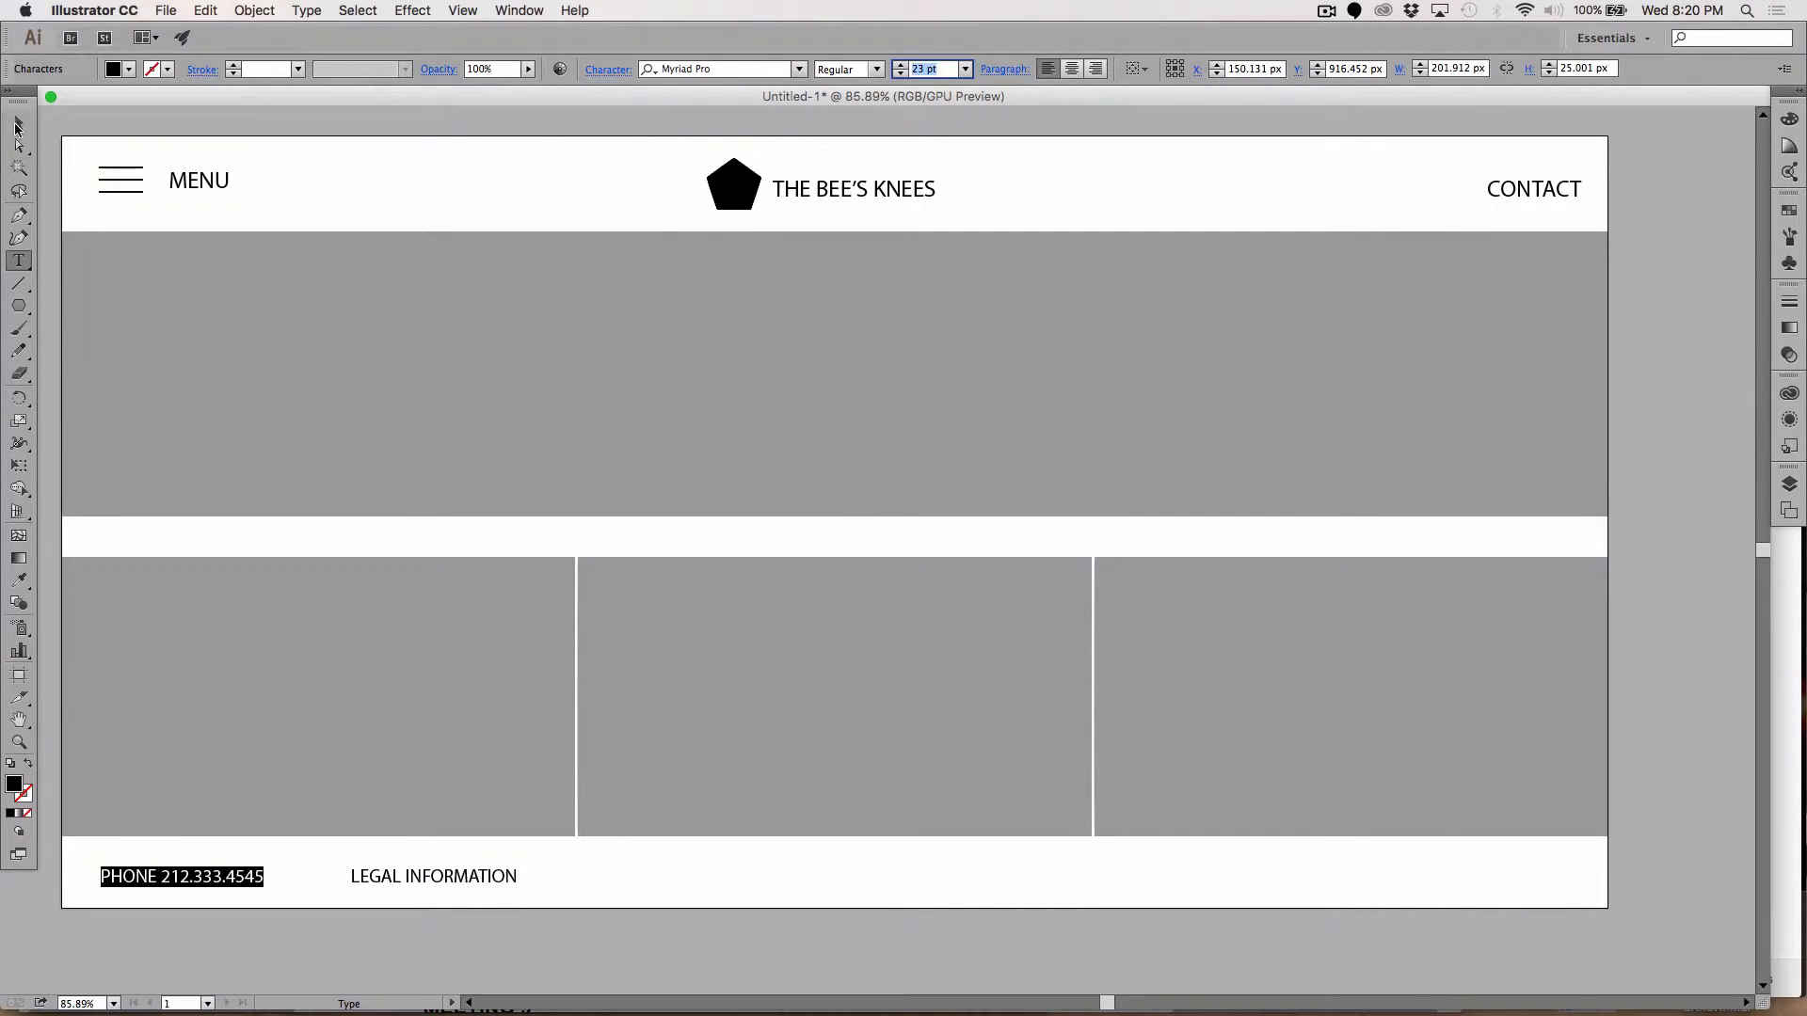
left_click(1659, 688)
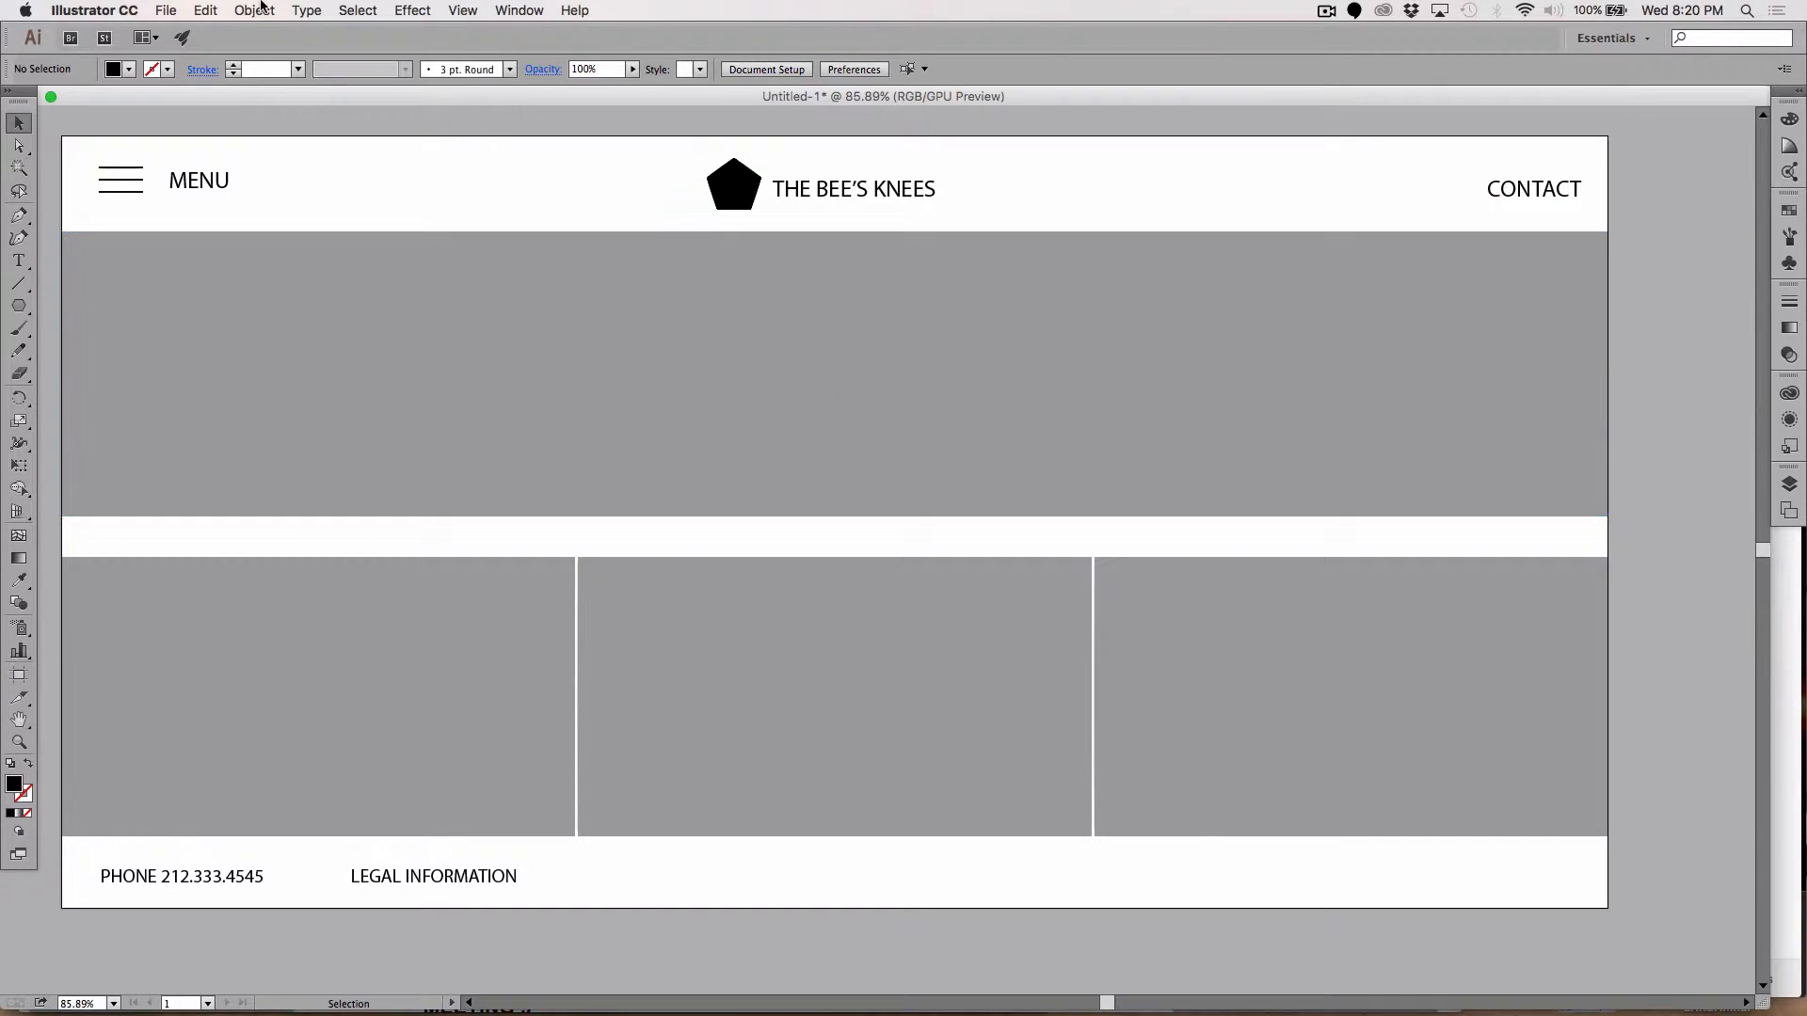
Step: Save the wireframe as WEB_LAYOUT_01.ai with default Illustrator options, then zoom out
left_click(207, 11)
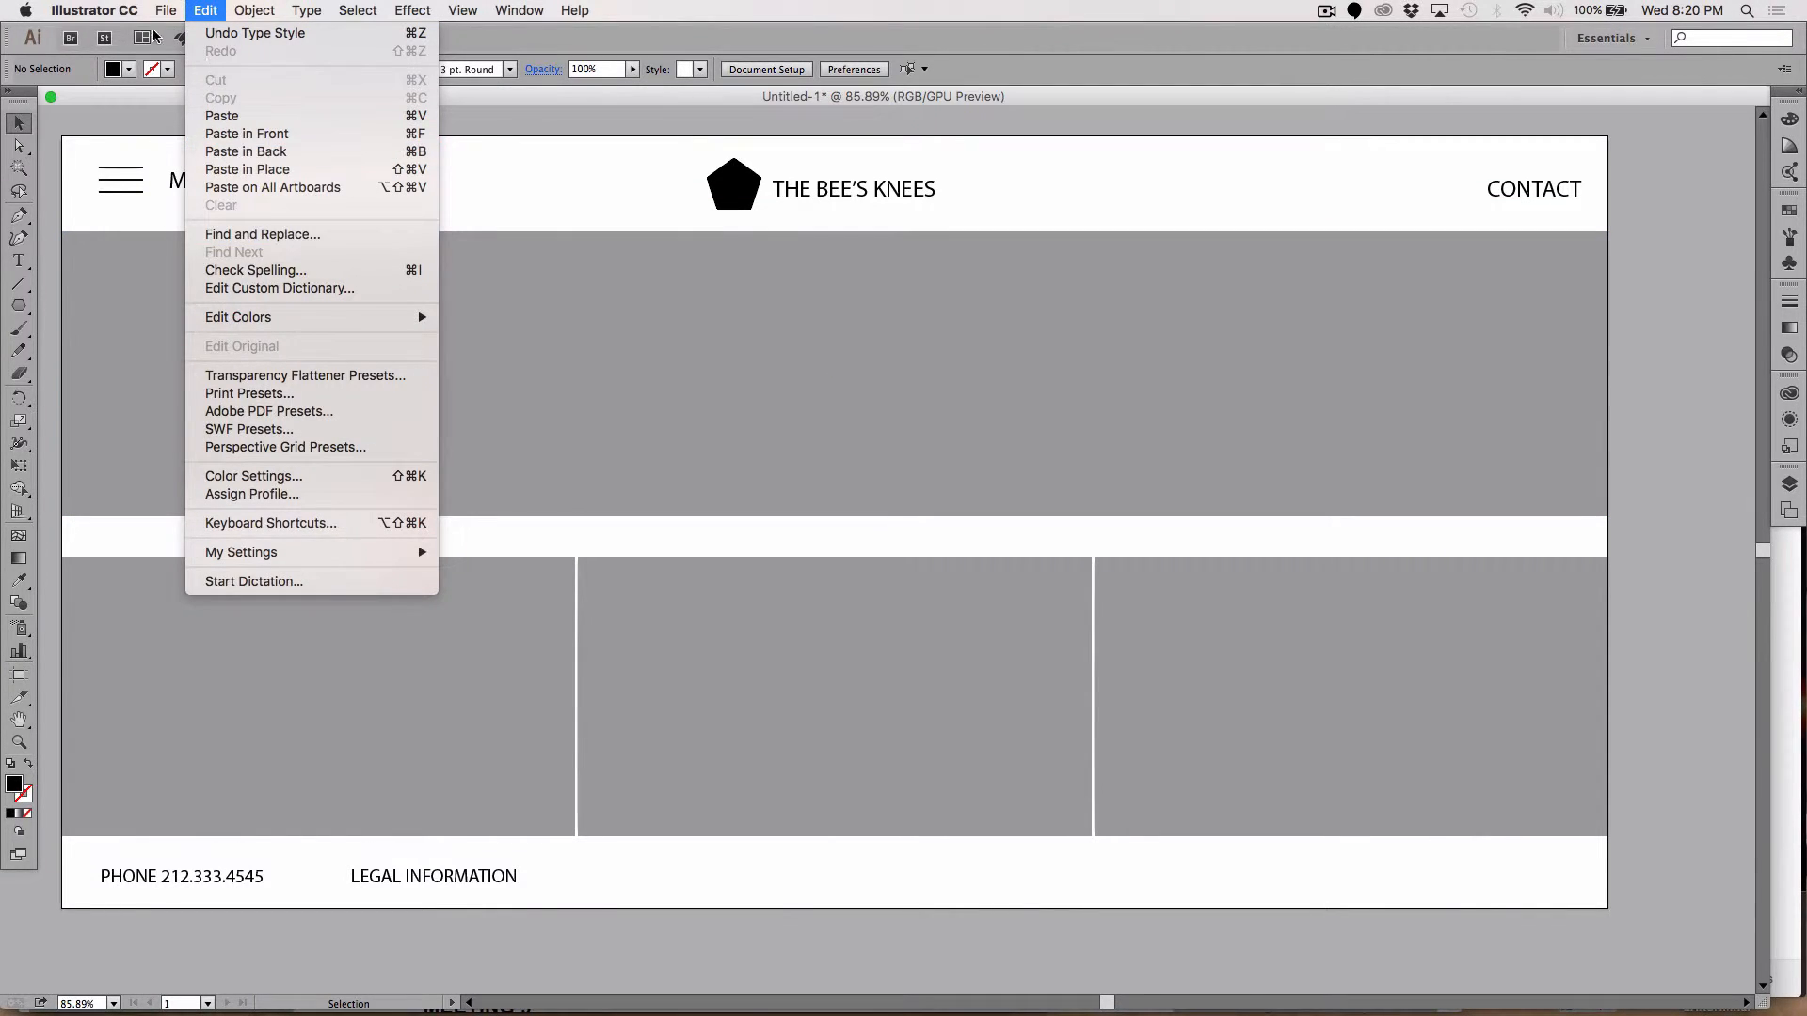
mouse_move(167, 11)
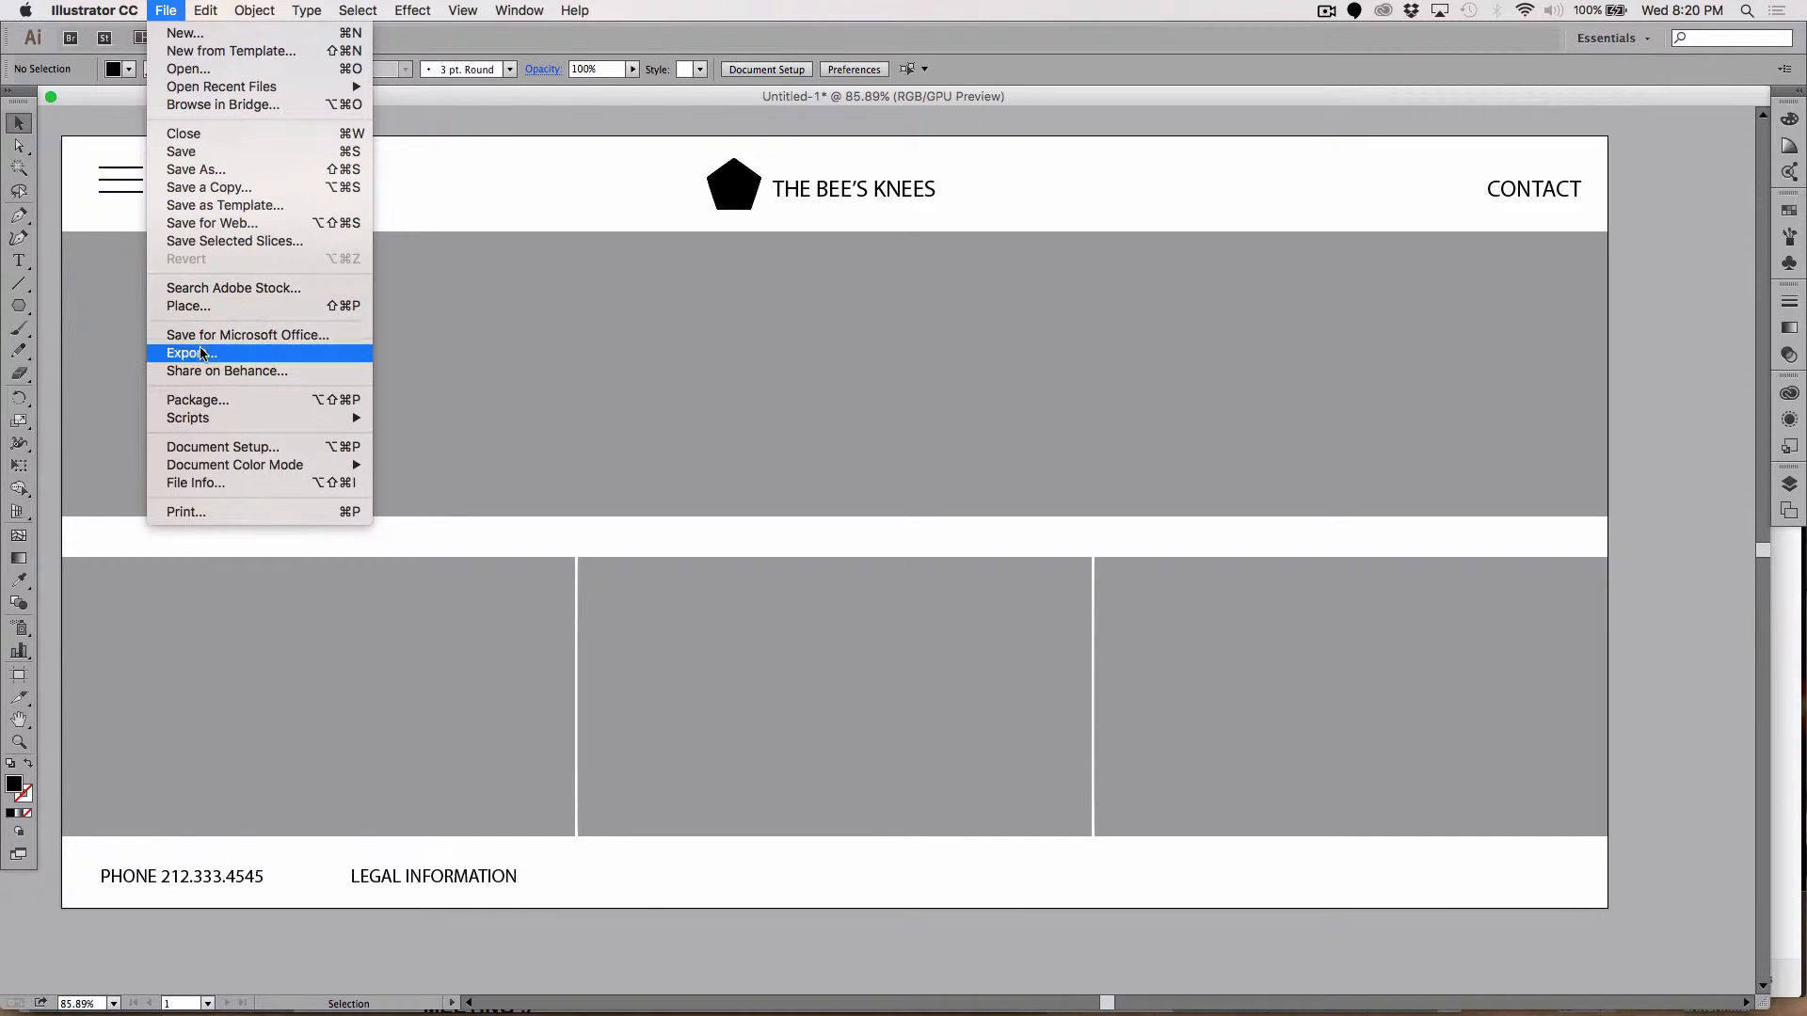
mouse_move(212, 425)
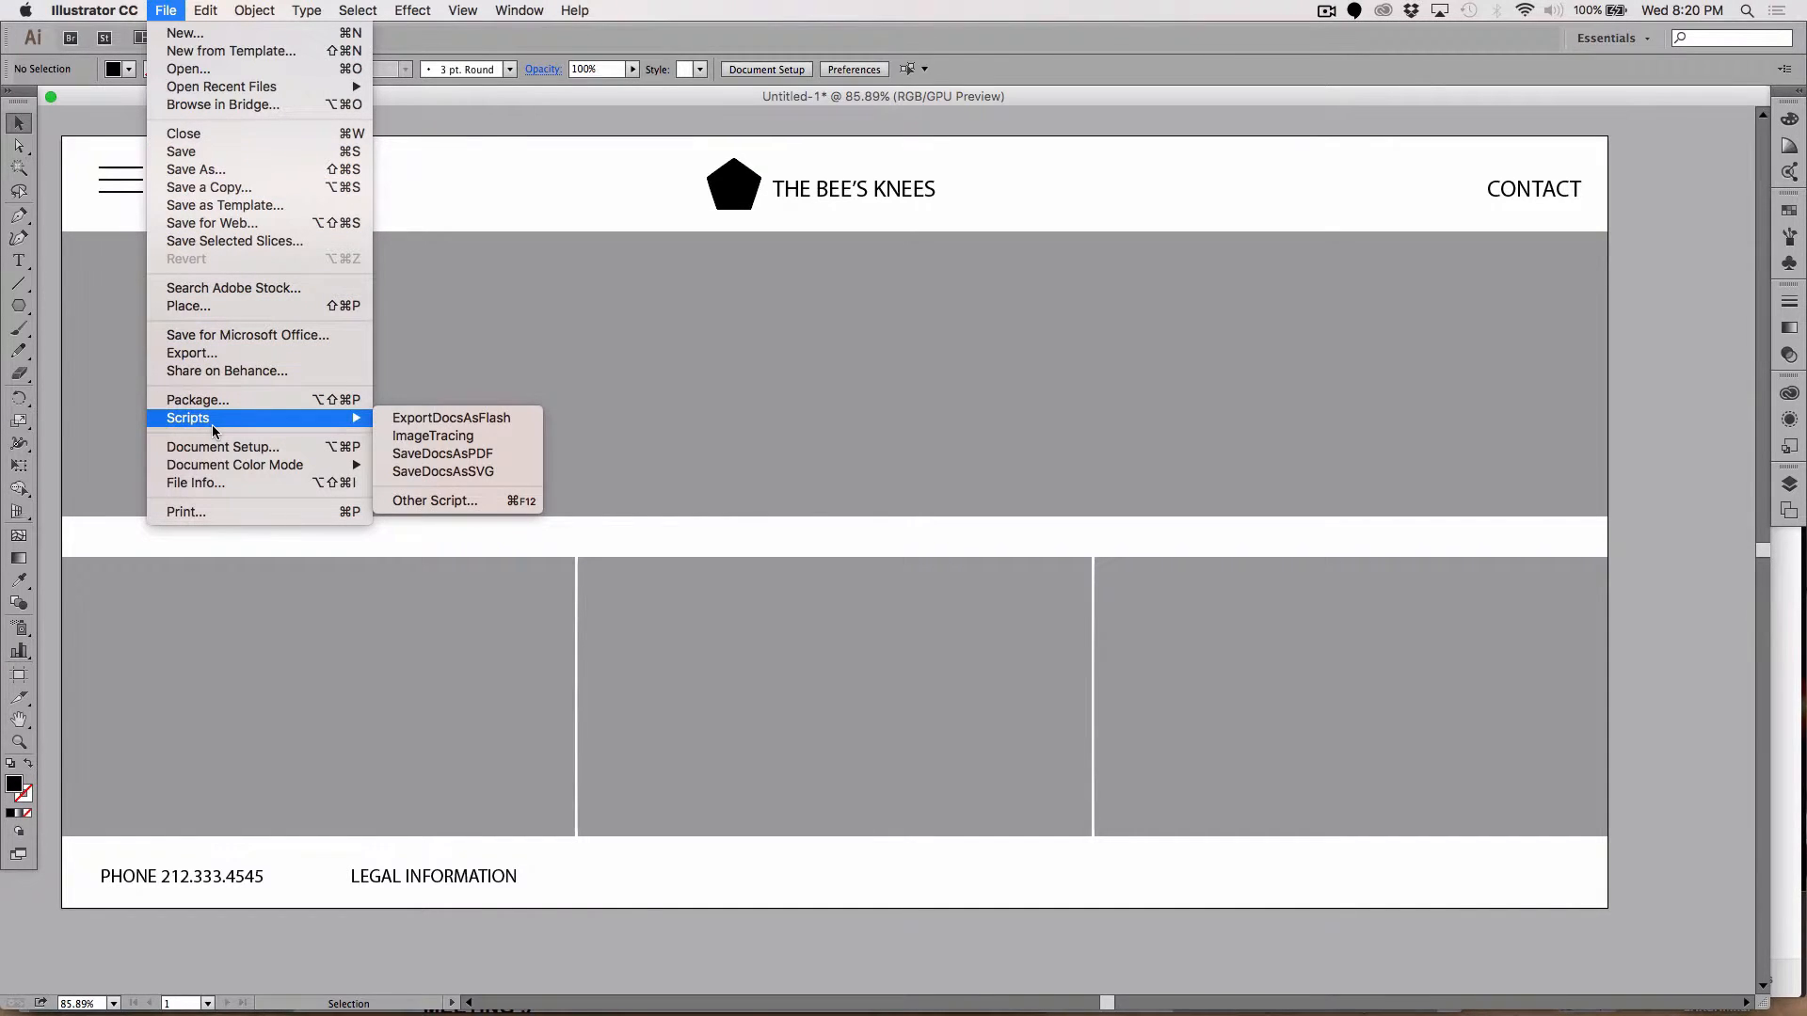
left_click(170, 152)
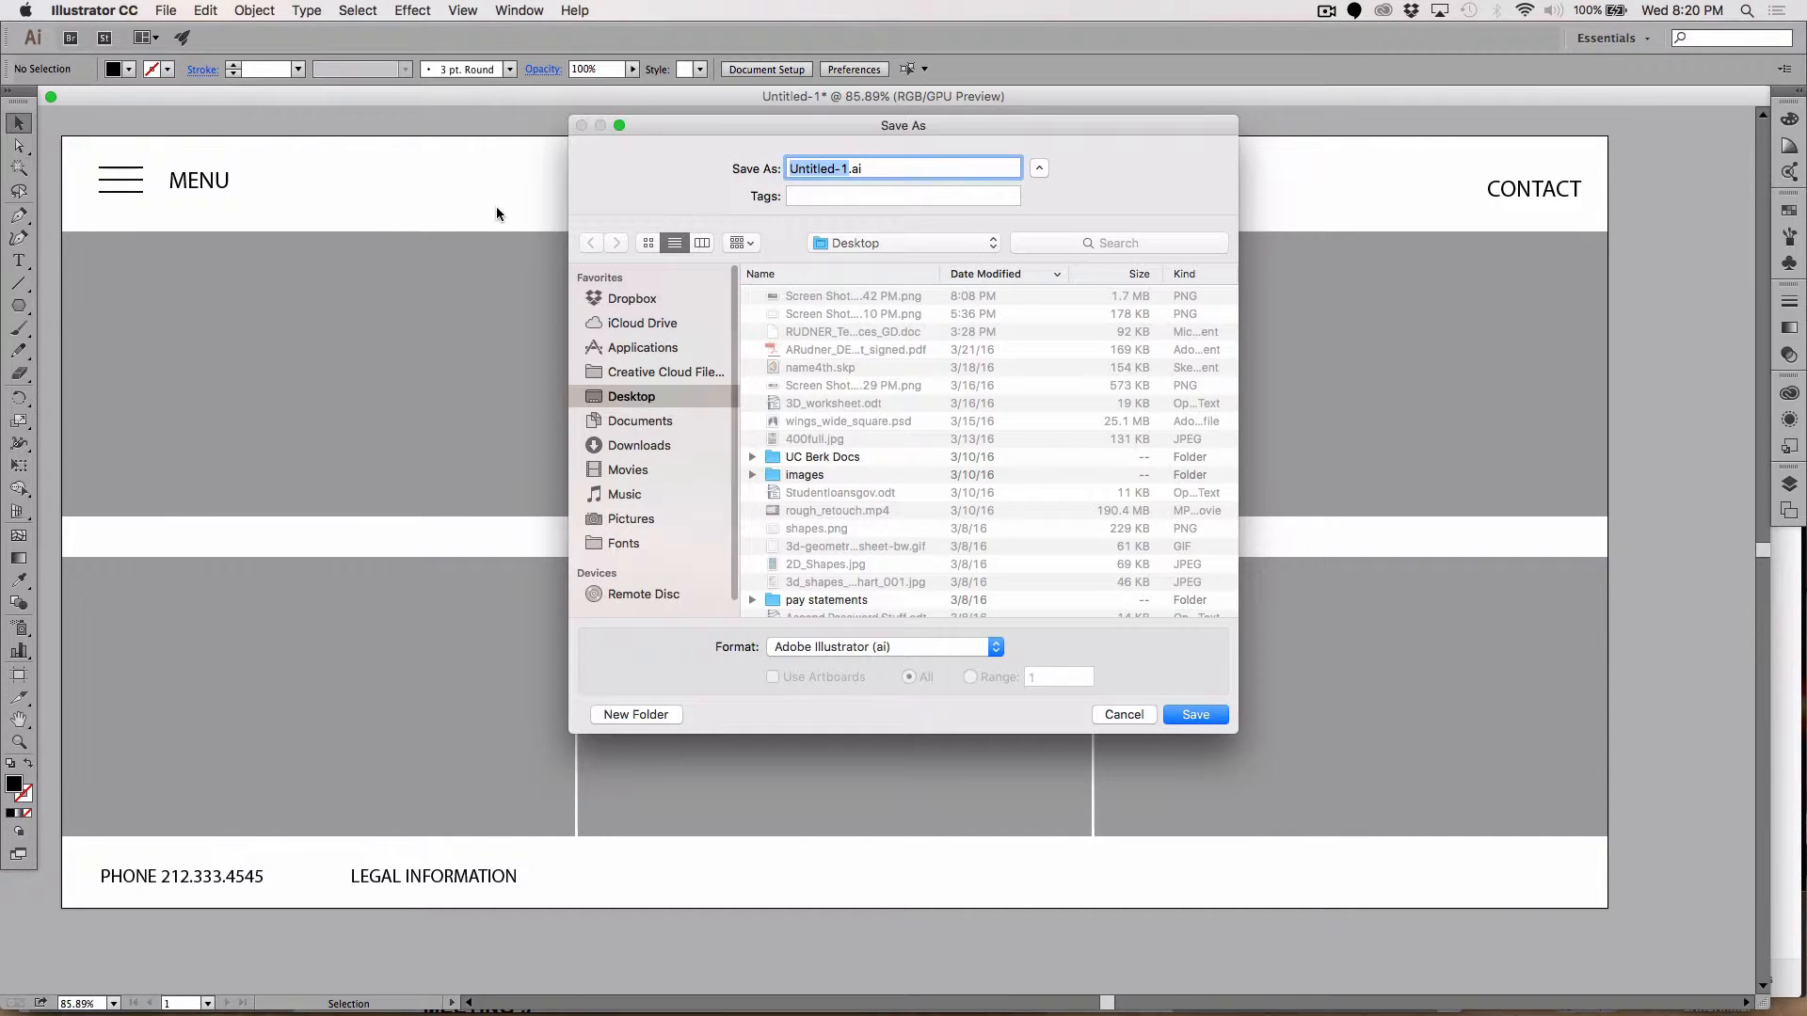
type("WEB_LA")
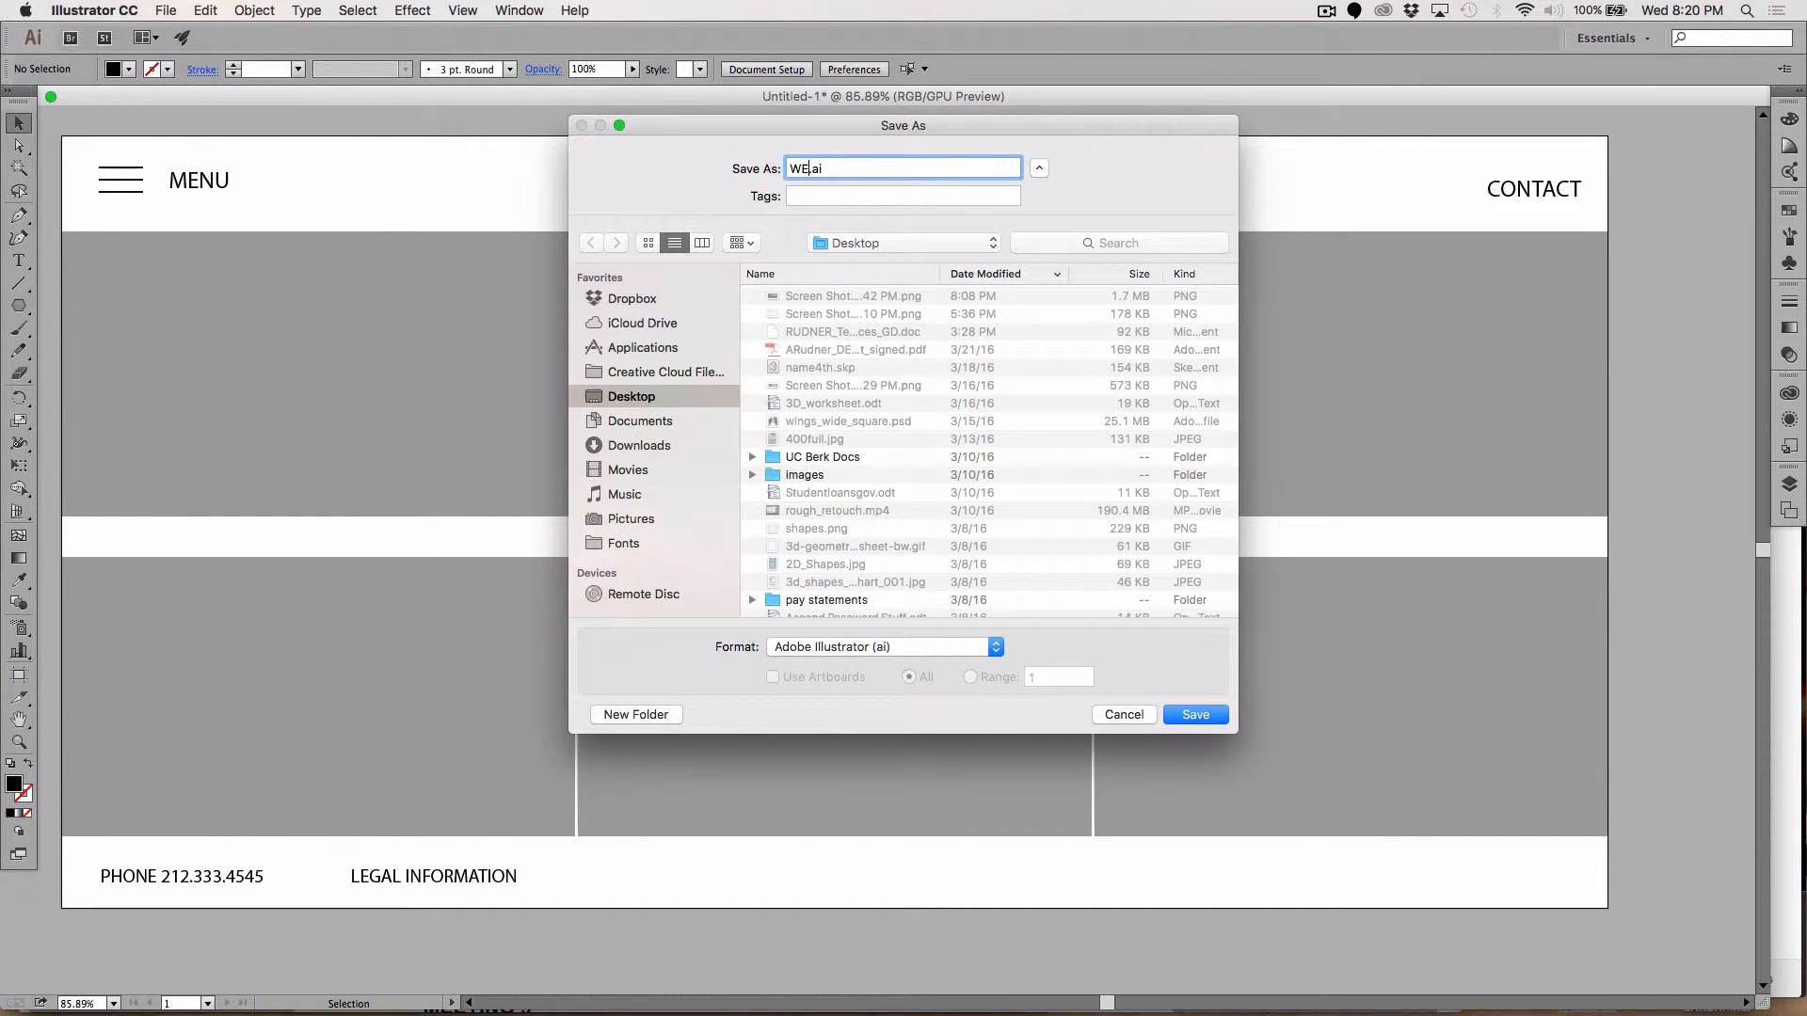
type("YOUT_01")
left_click(1196, 719)
left_click(1288, 775)
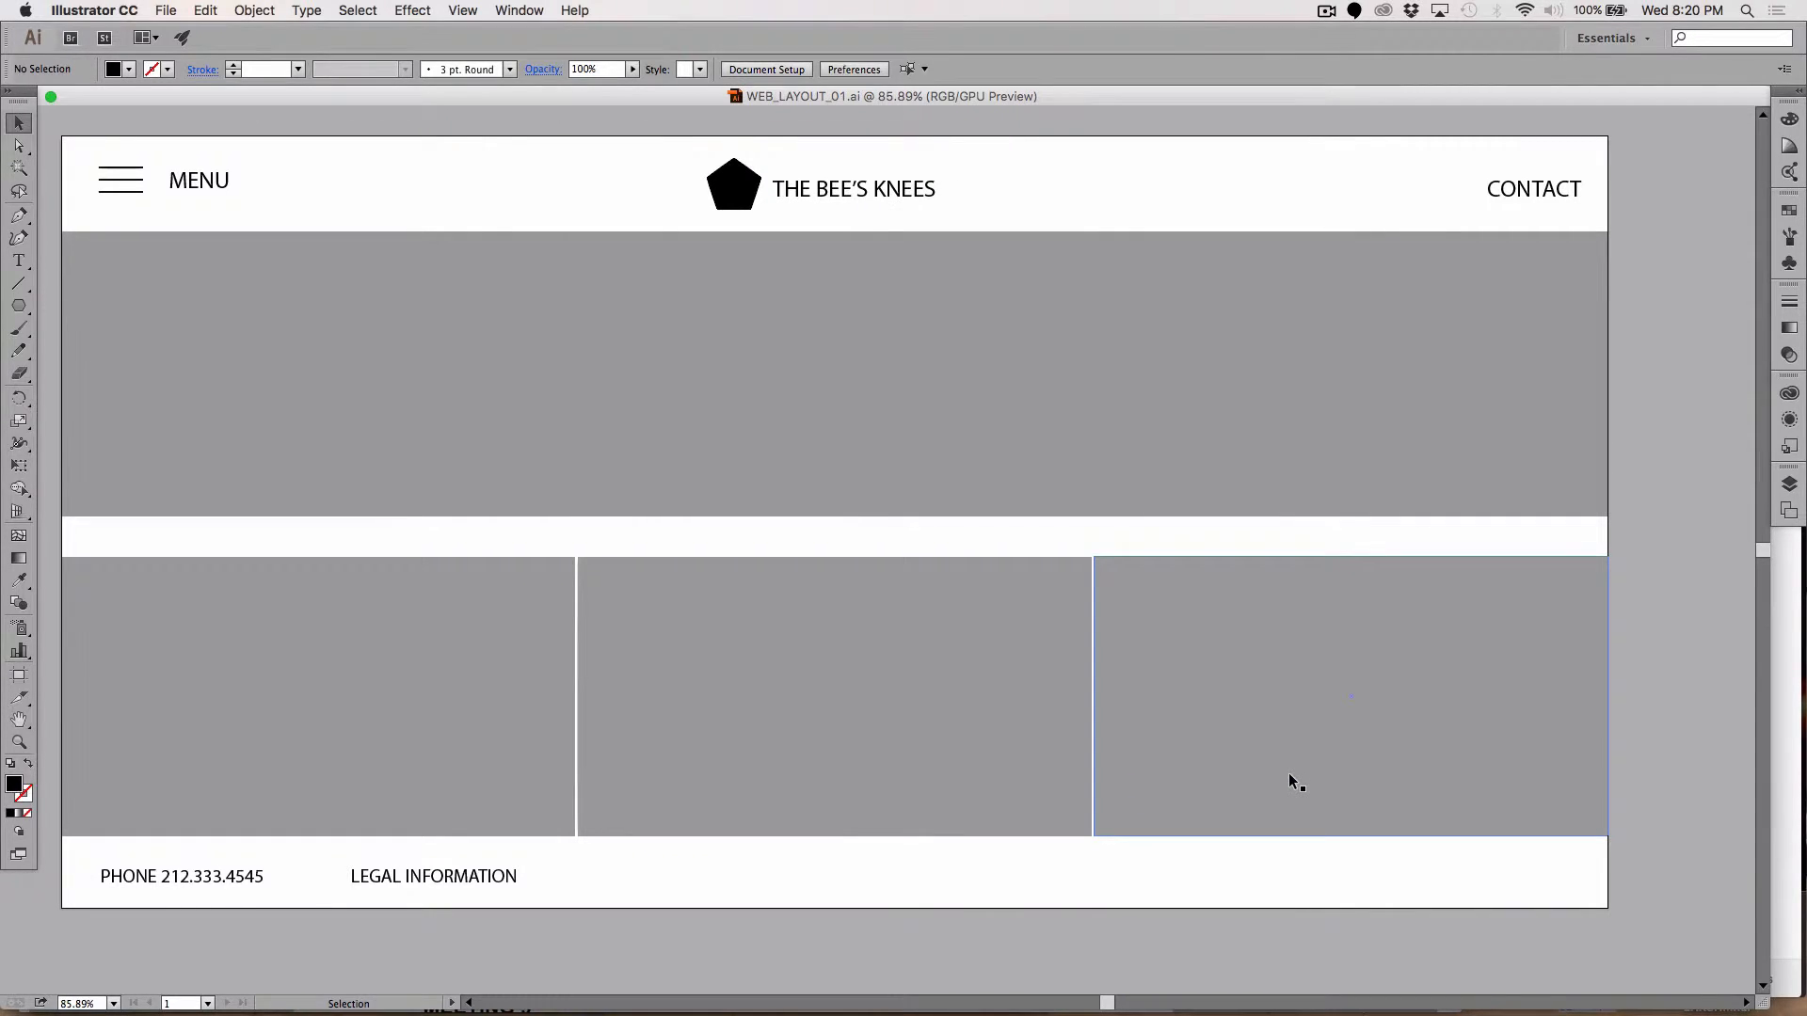
key("super+minus")
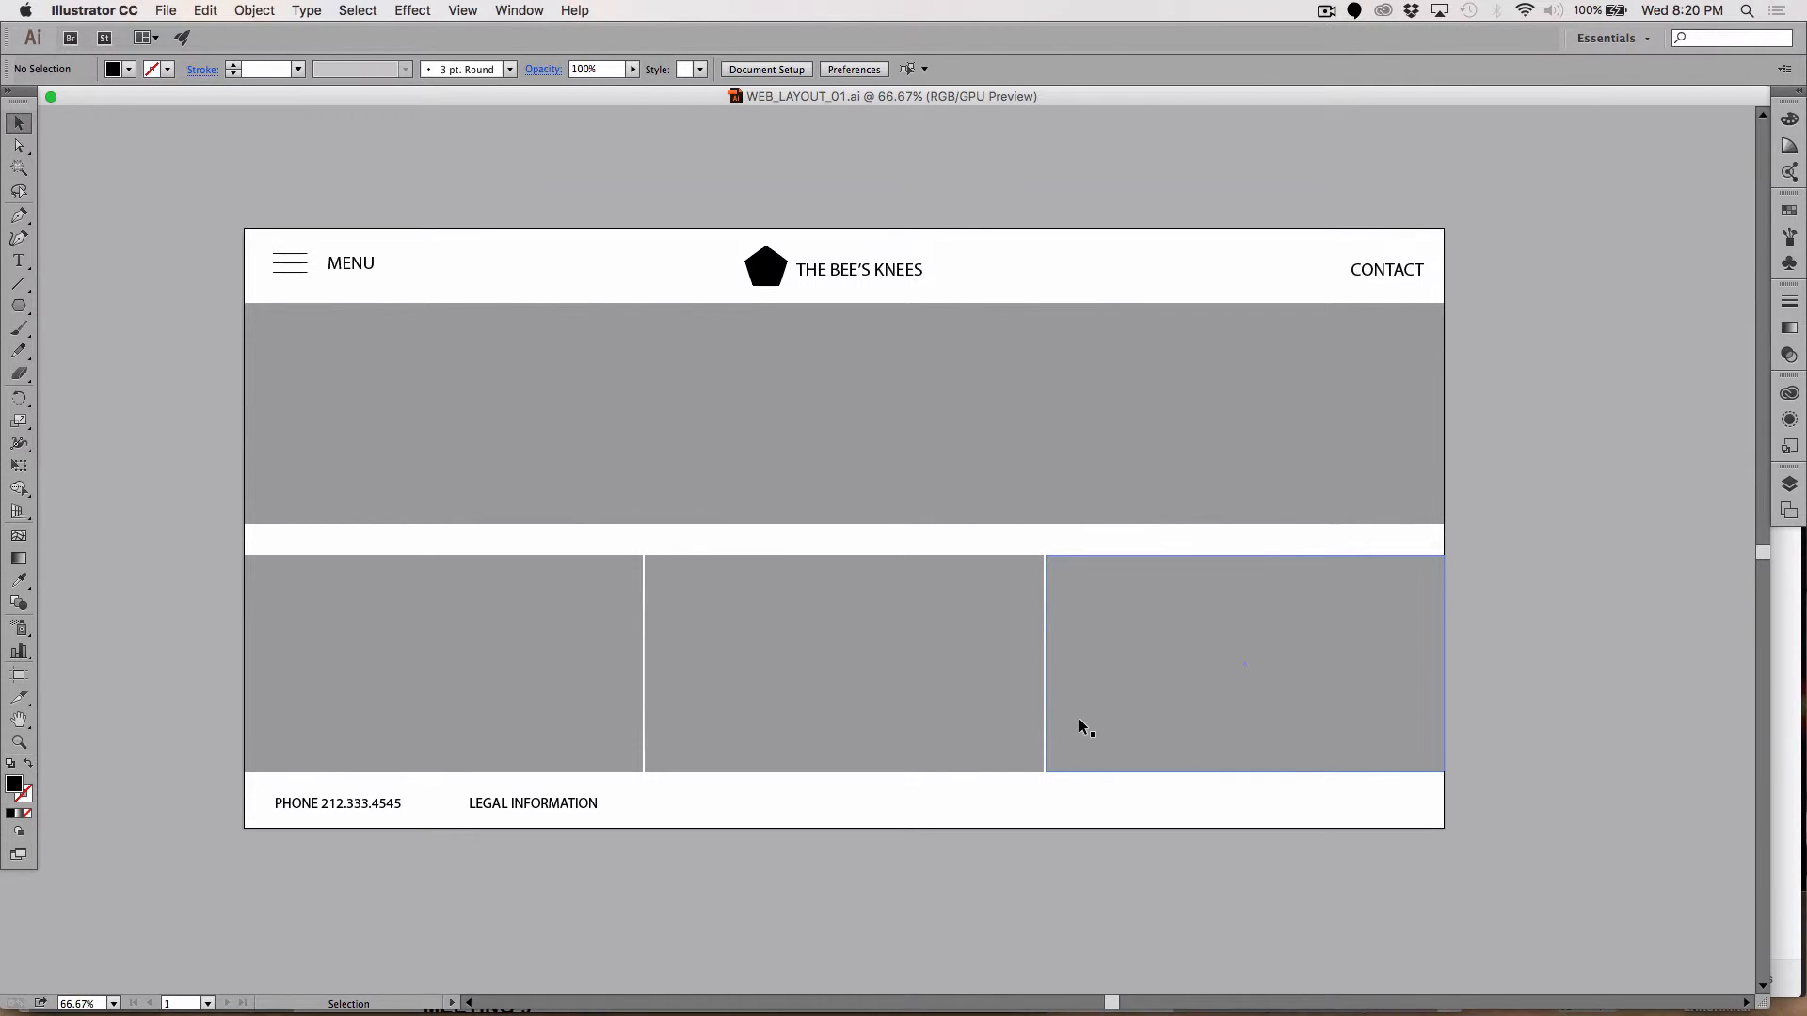
Step: Drag the artboard's bottom edge down, enlarging it to 1914 × 1484.54 px
left_click(18, 678)
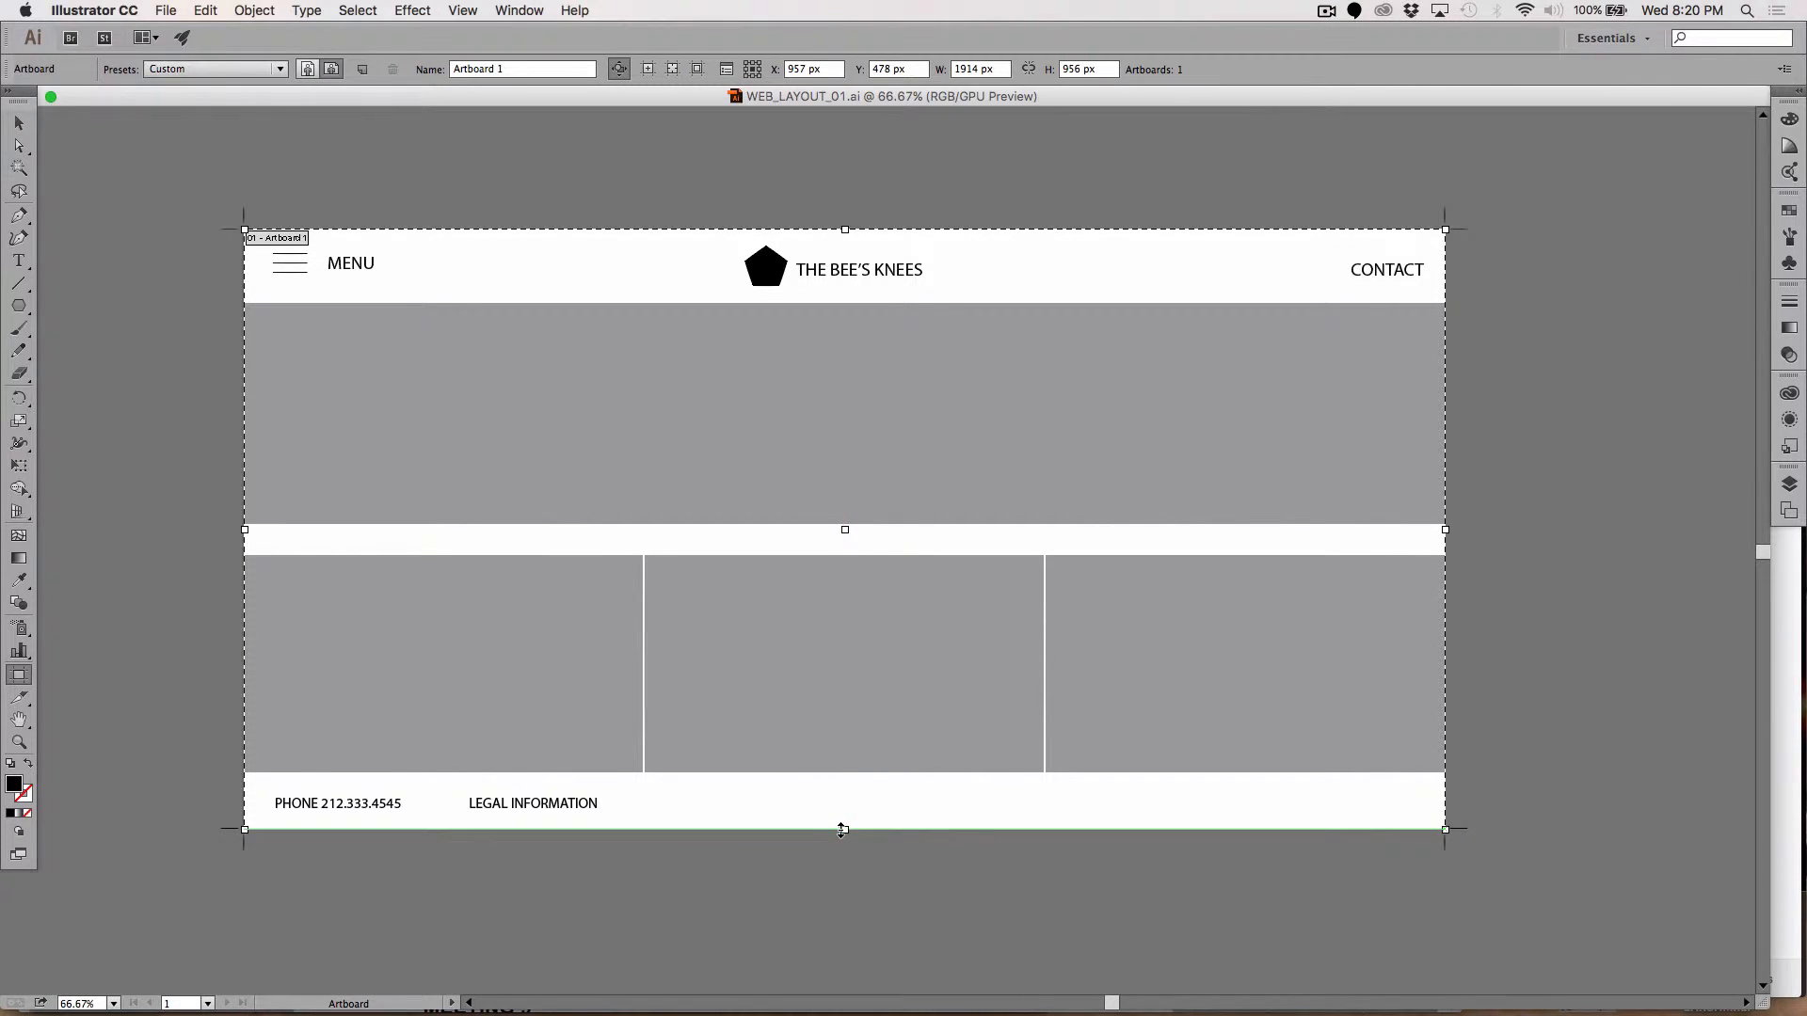
left_click_drag(842, 829, 834, 940)
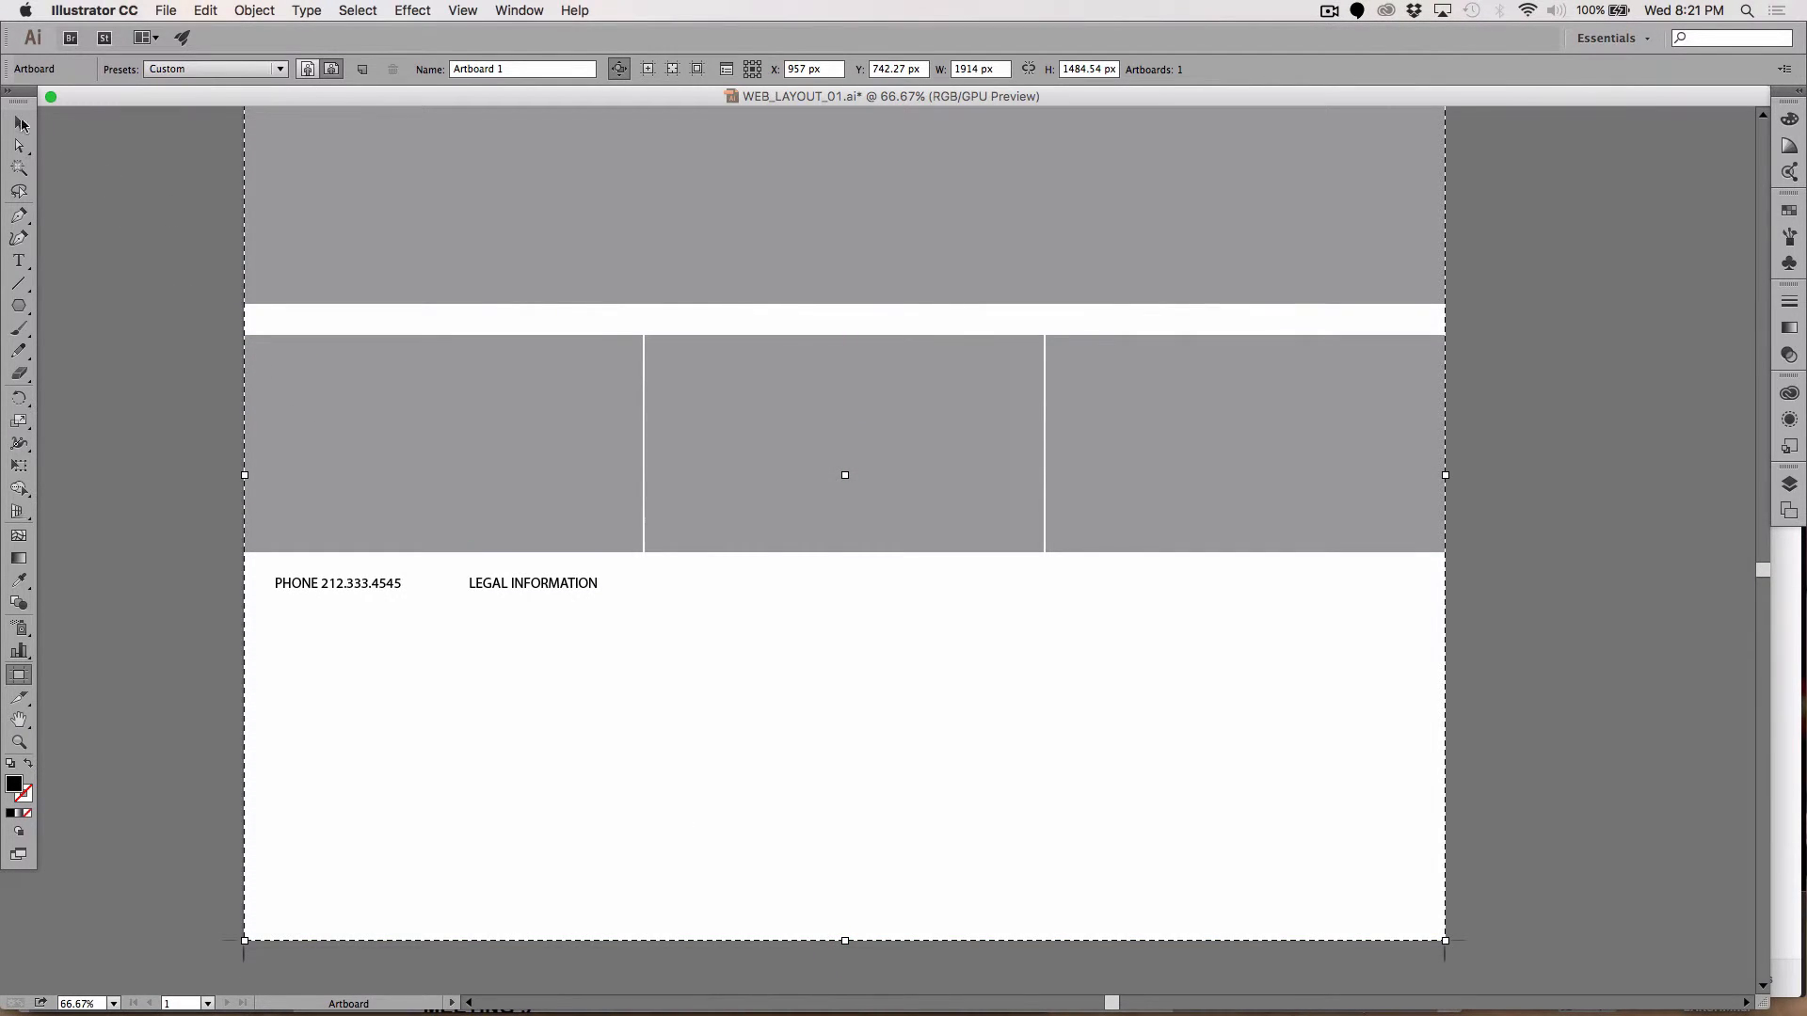
left_click(20, 124)
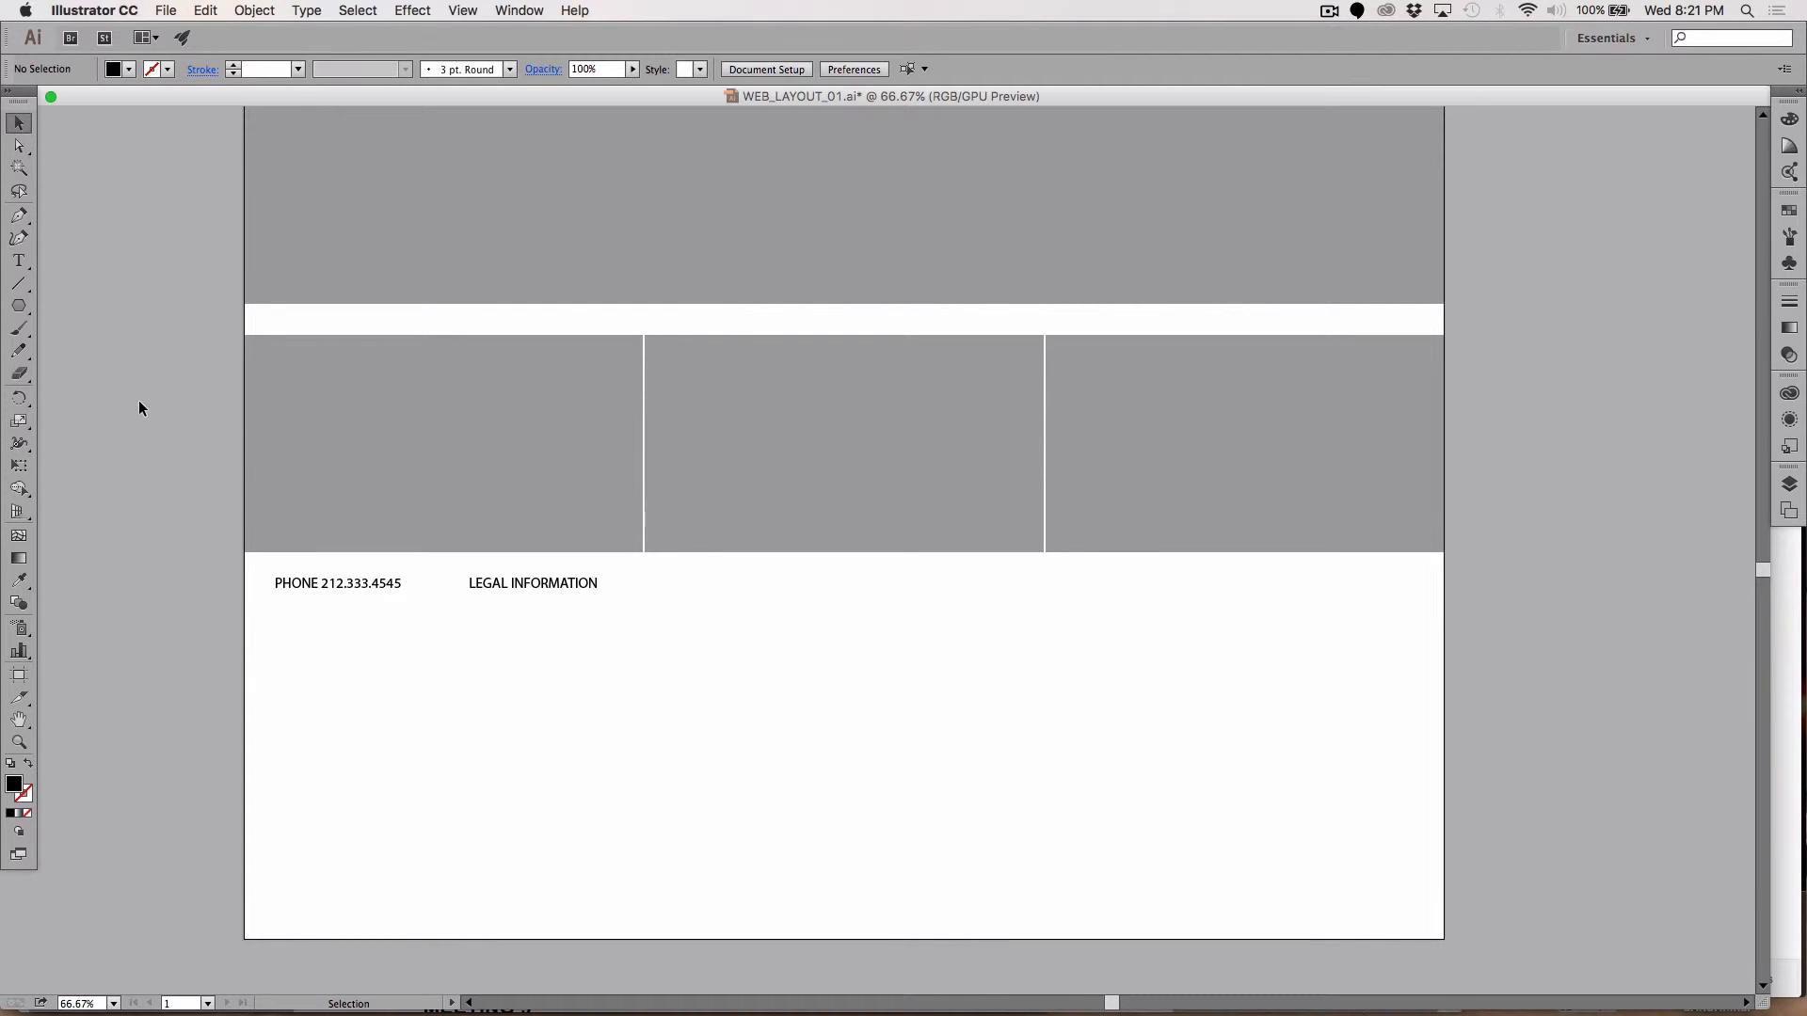
Step: Move the phone and LEGAL INFORMATION texts together down to the bottom of the page
left_click(299, 586)
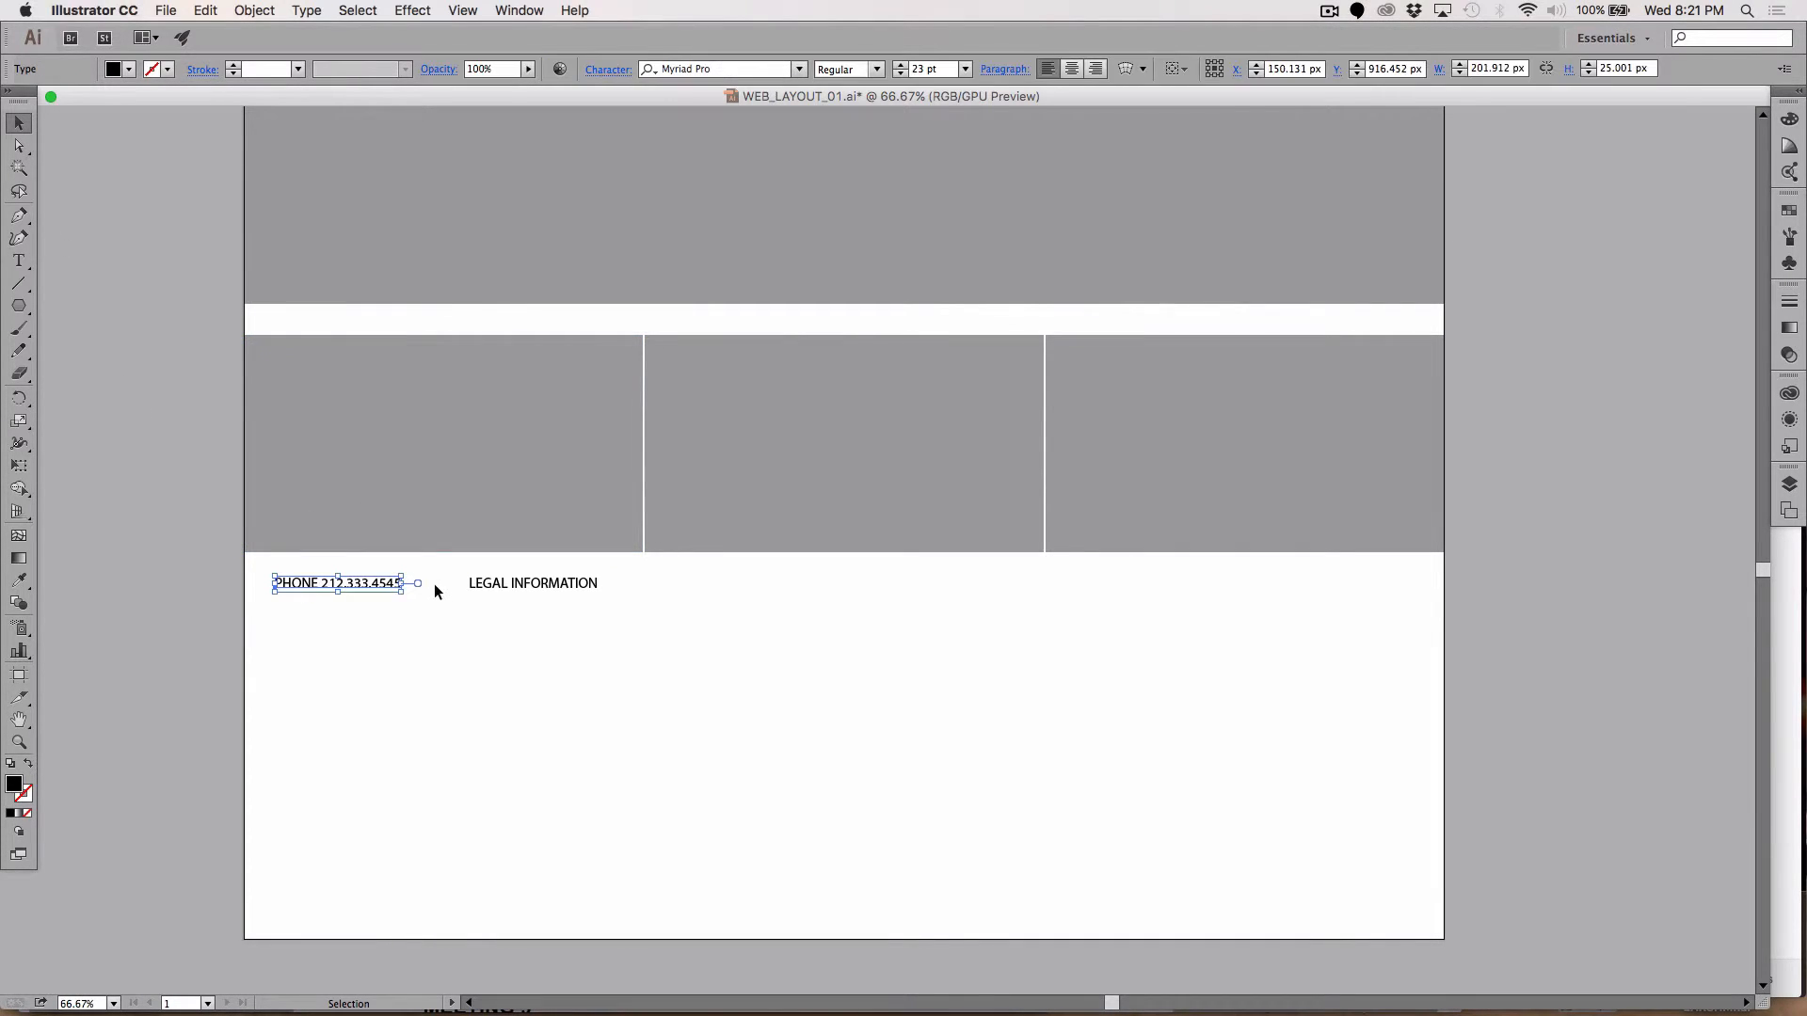
left_click(530, 585, "shift")
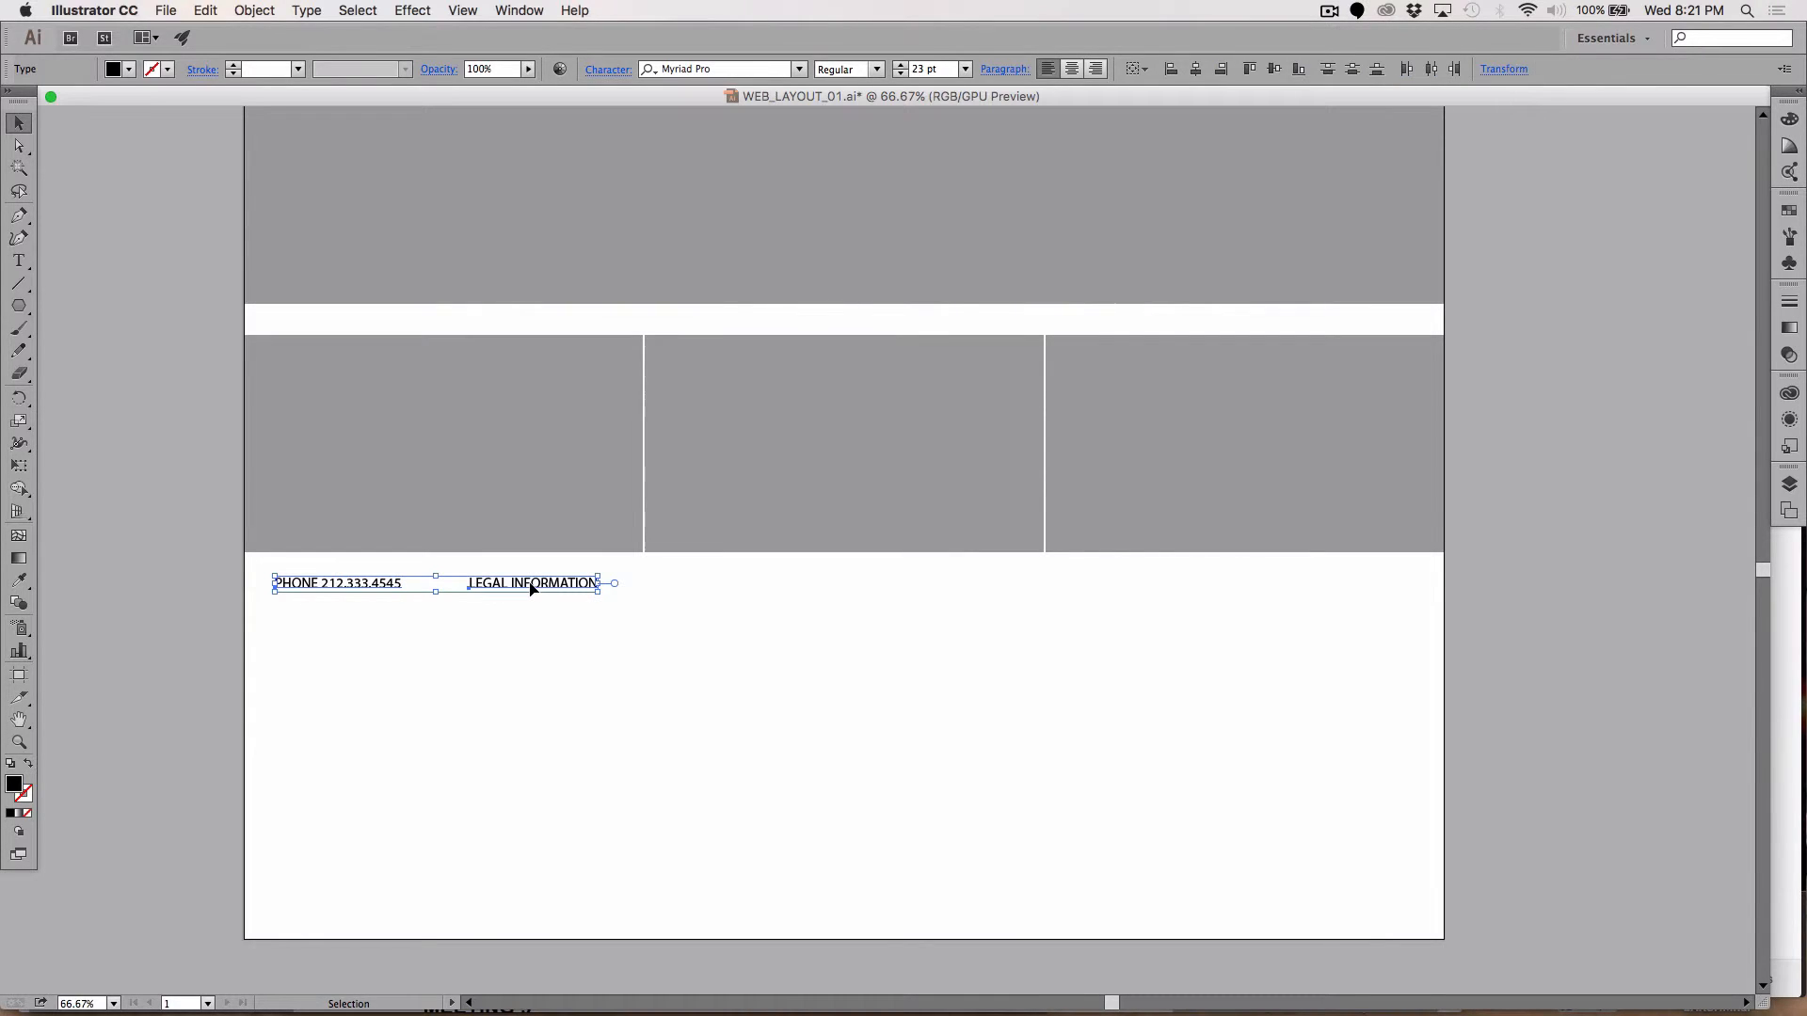
left_click_drag(530, 585, 487, 917)
left_click(147, 563)
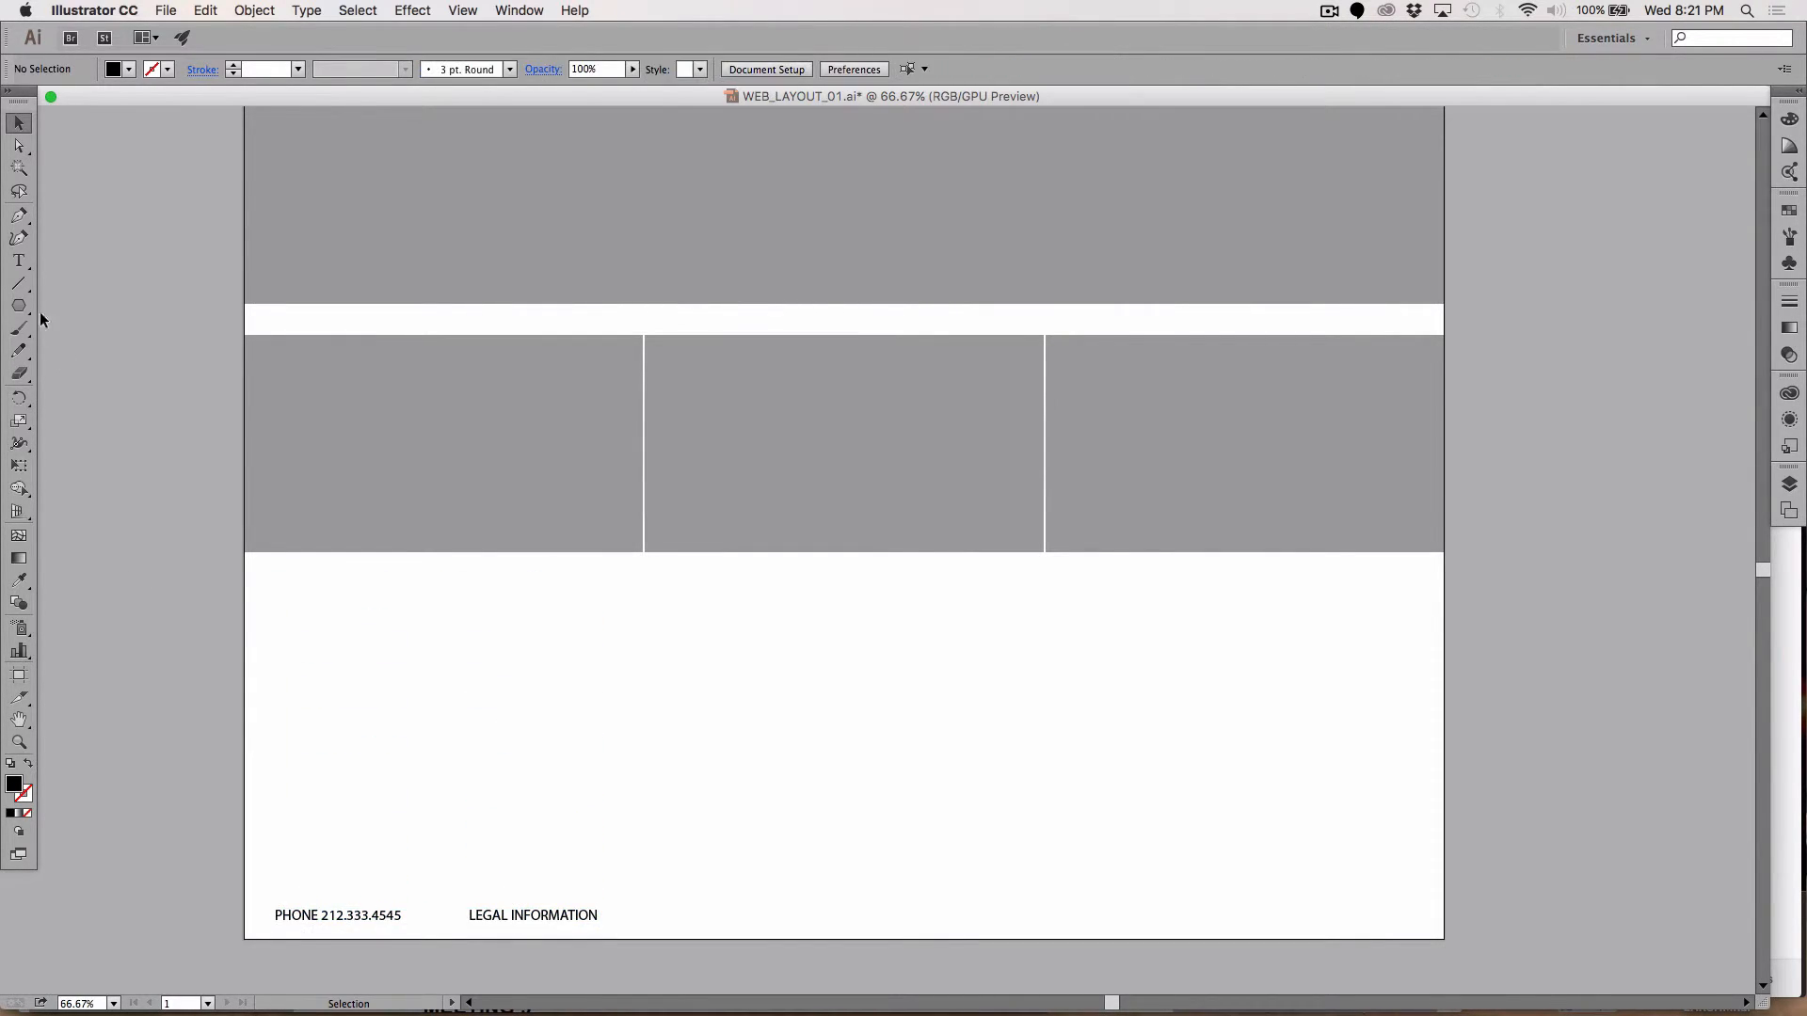
Step: Draw a horizontal line above the footer text with a black 2 pt stroke
left_click(19, 284)
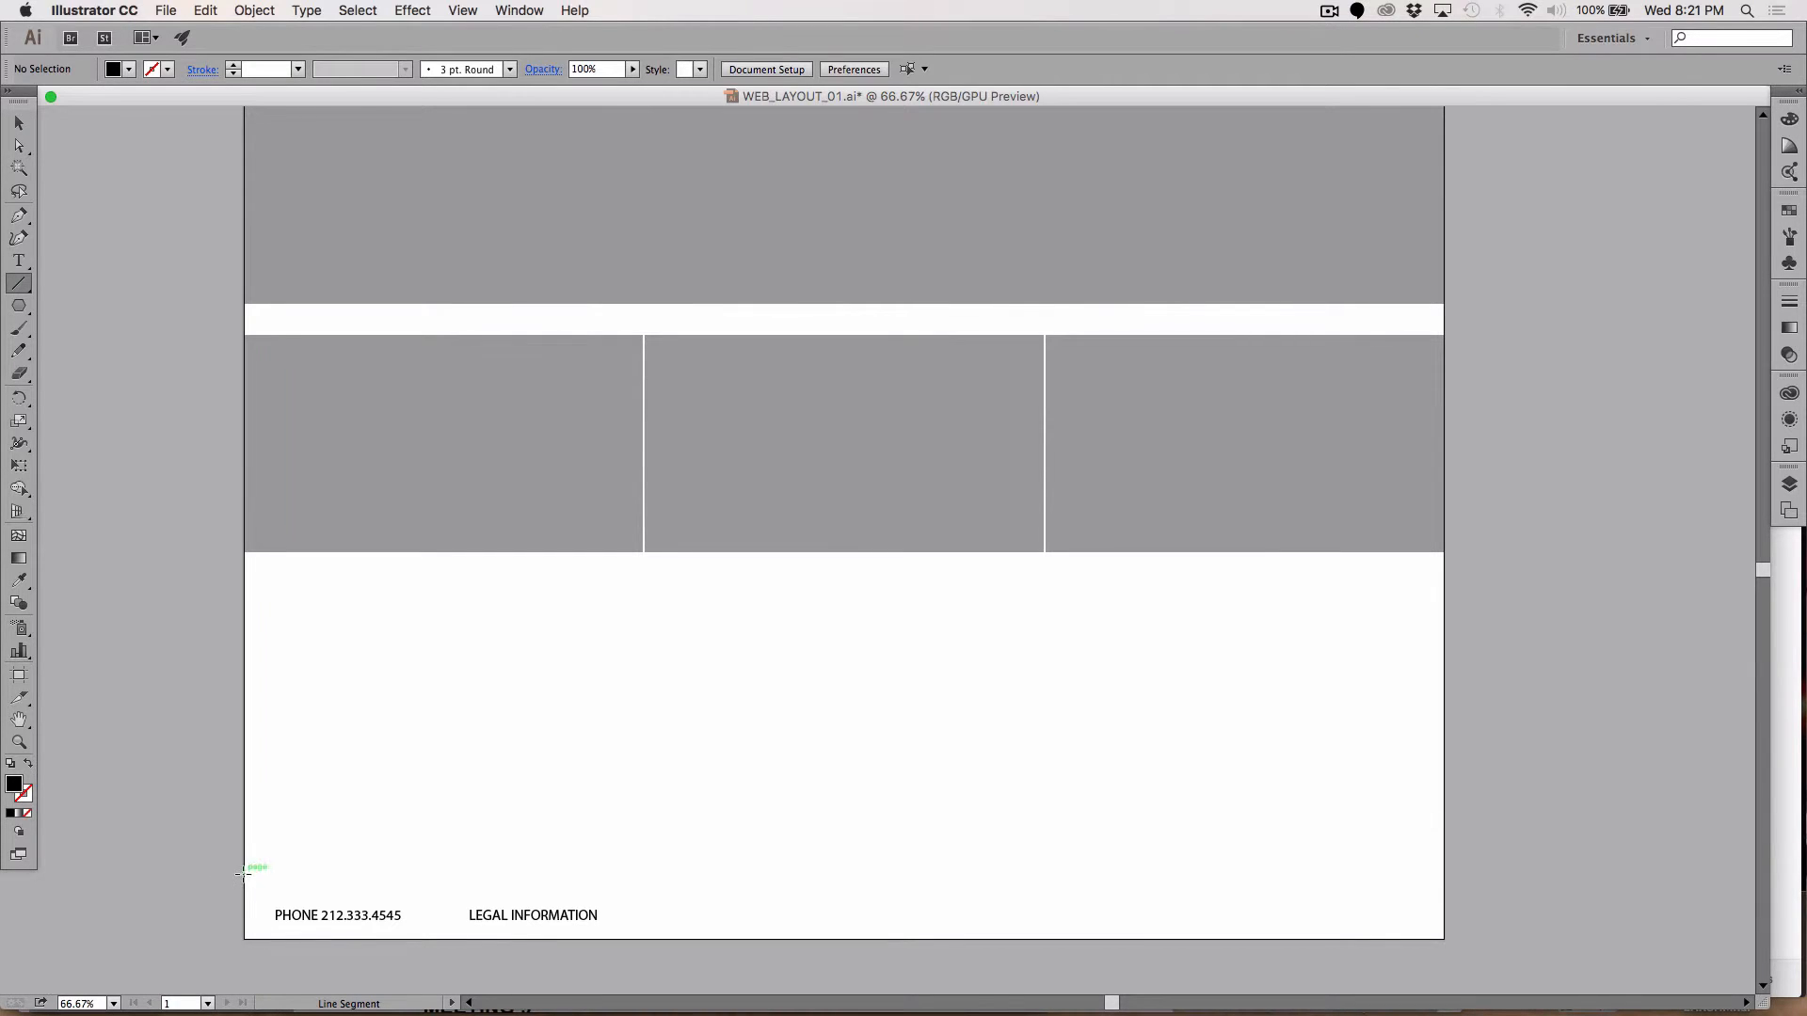
left_click_drag(244, 889, 1442, 927)
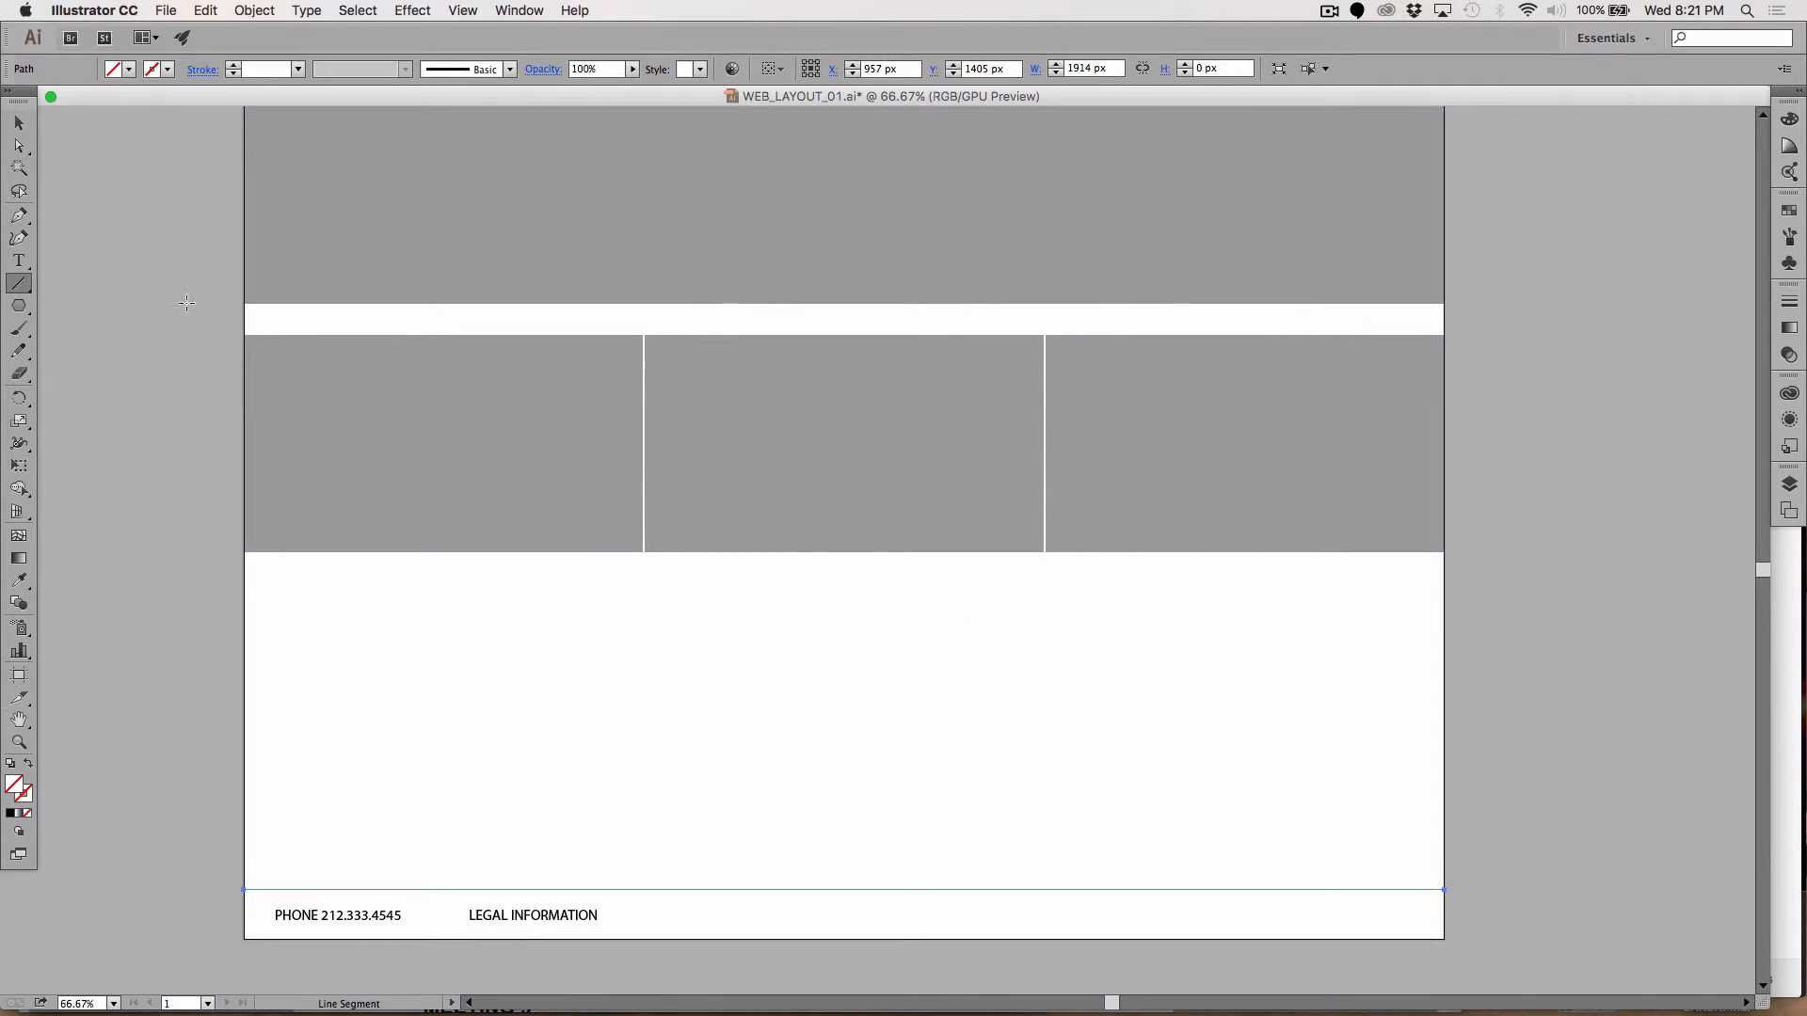
left_click(168, 70)
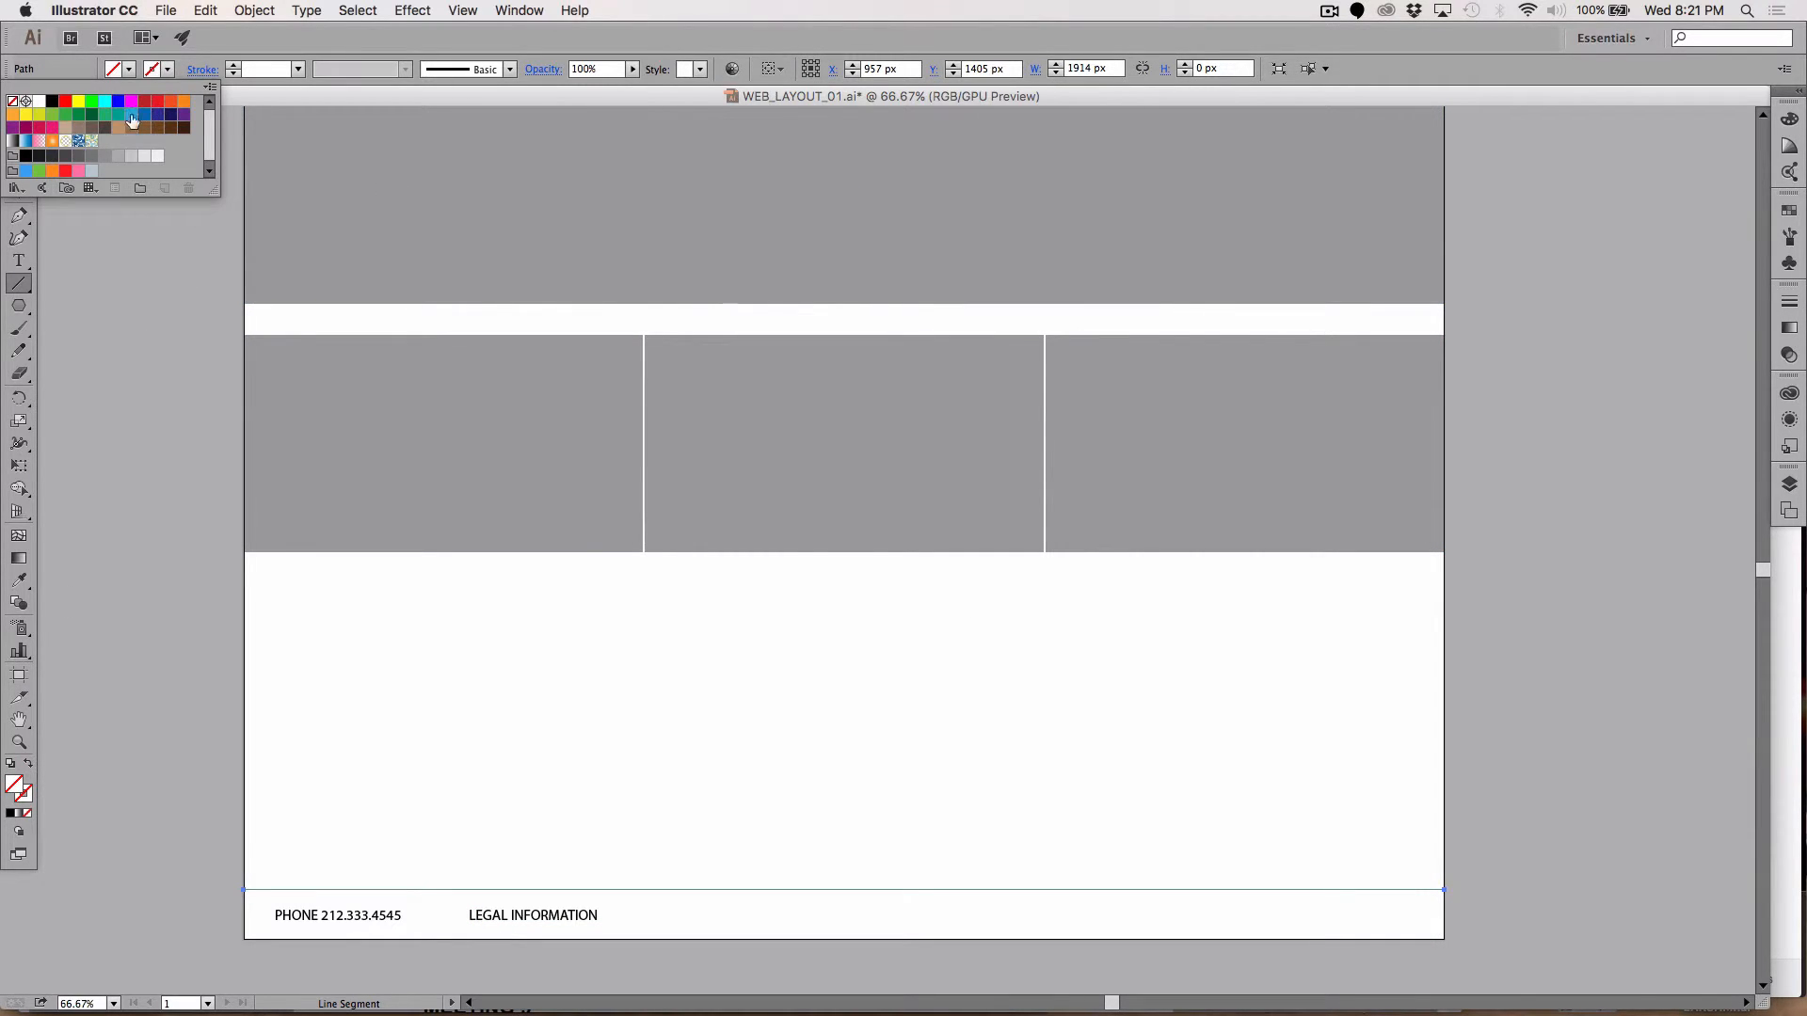
left_click(53, 104)
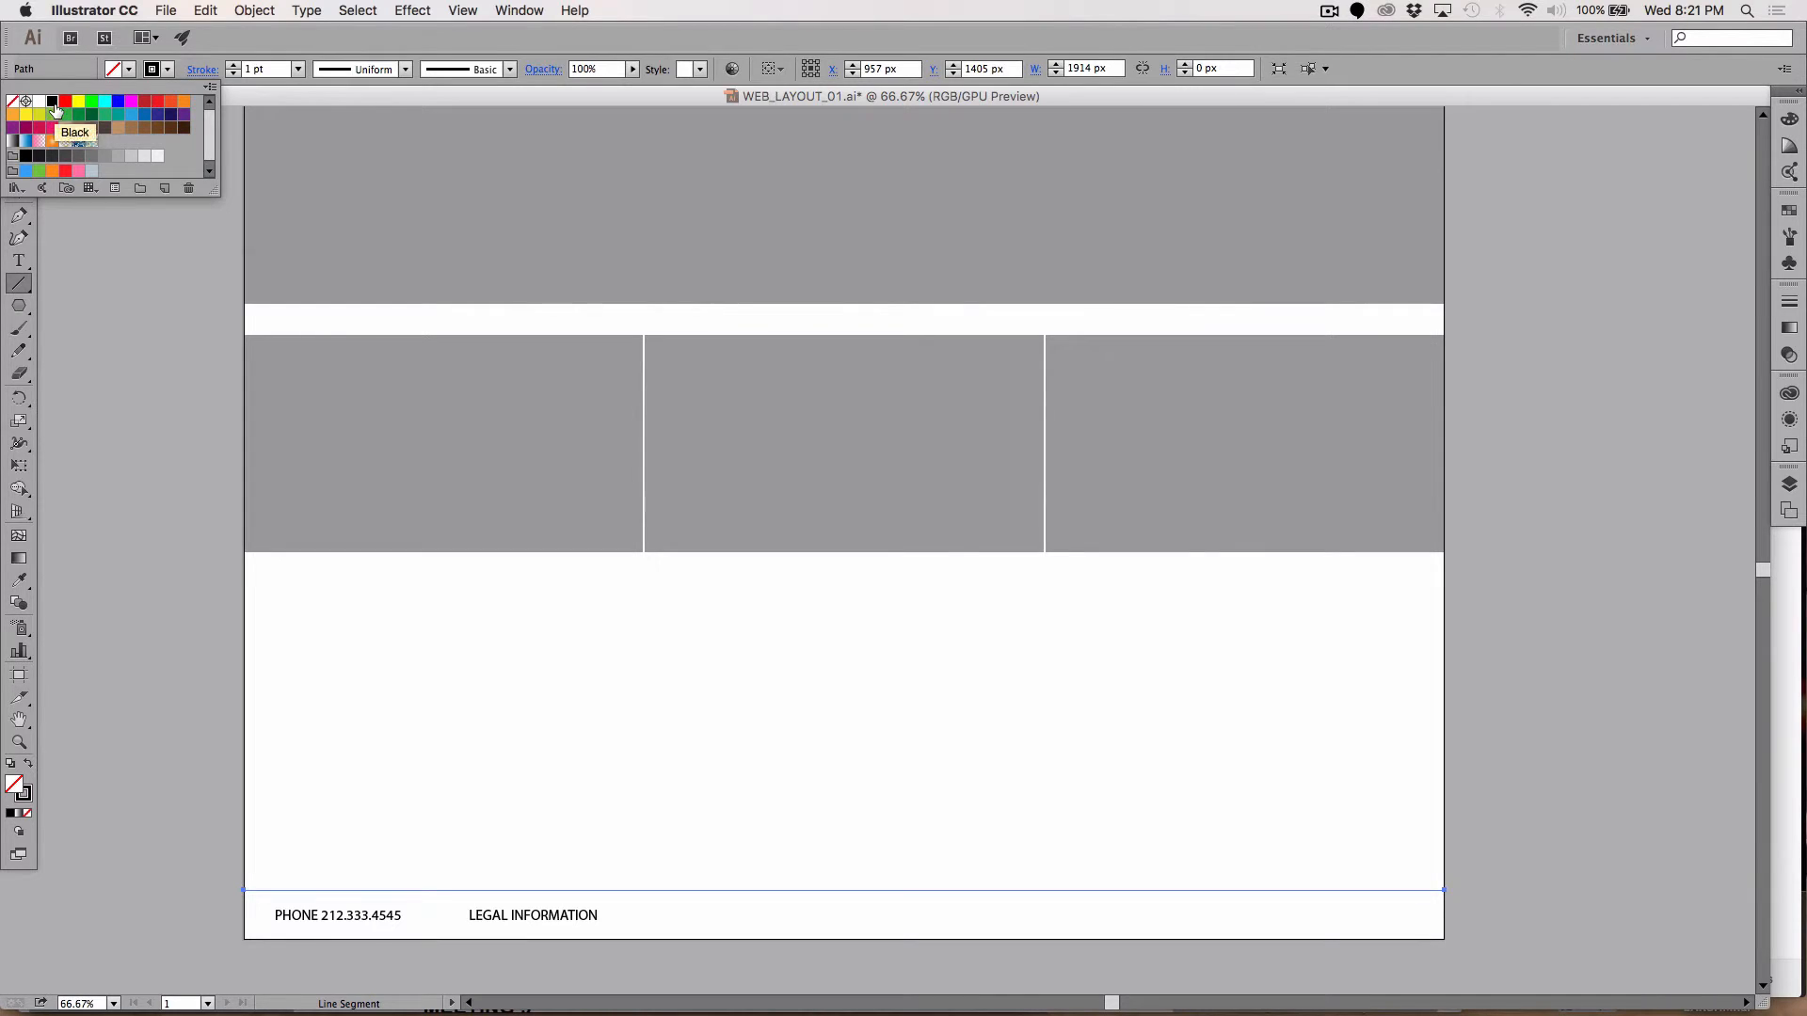
left_click(252, 74)
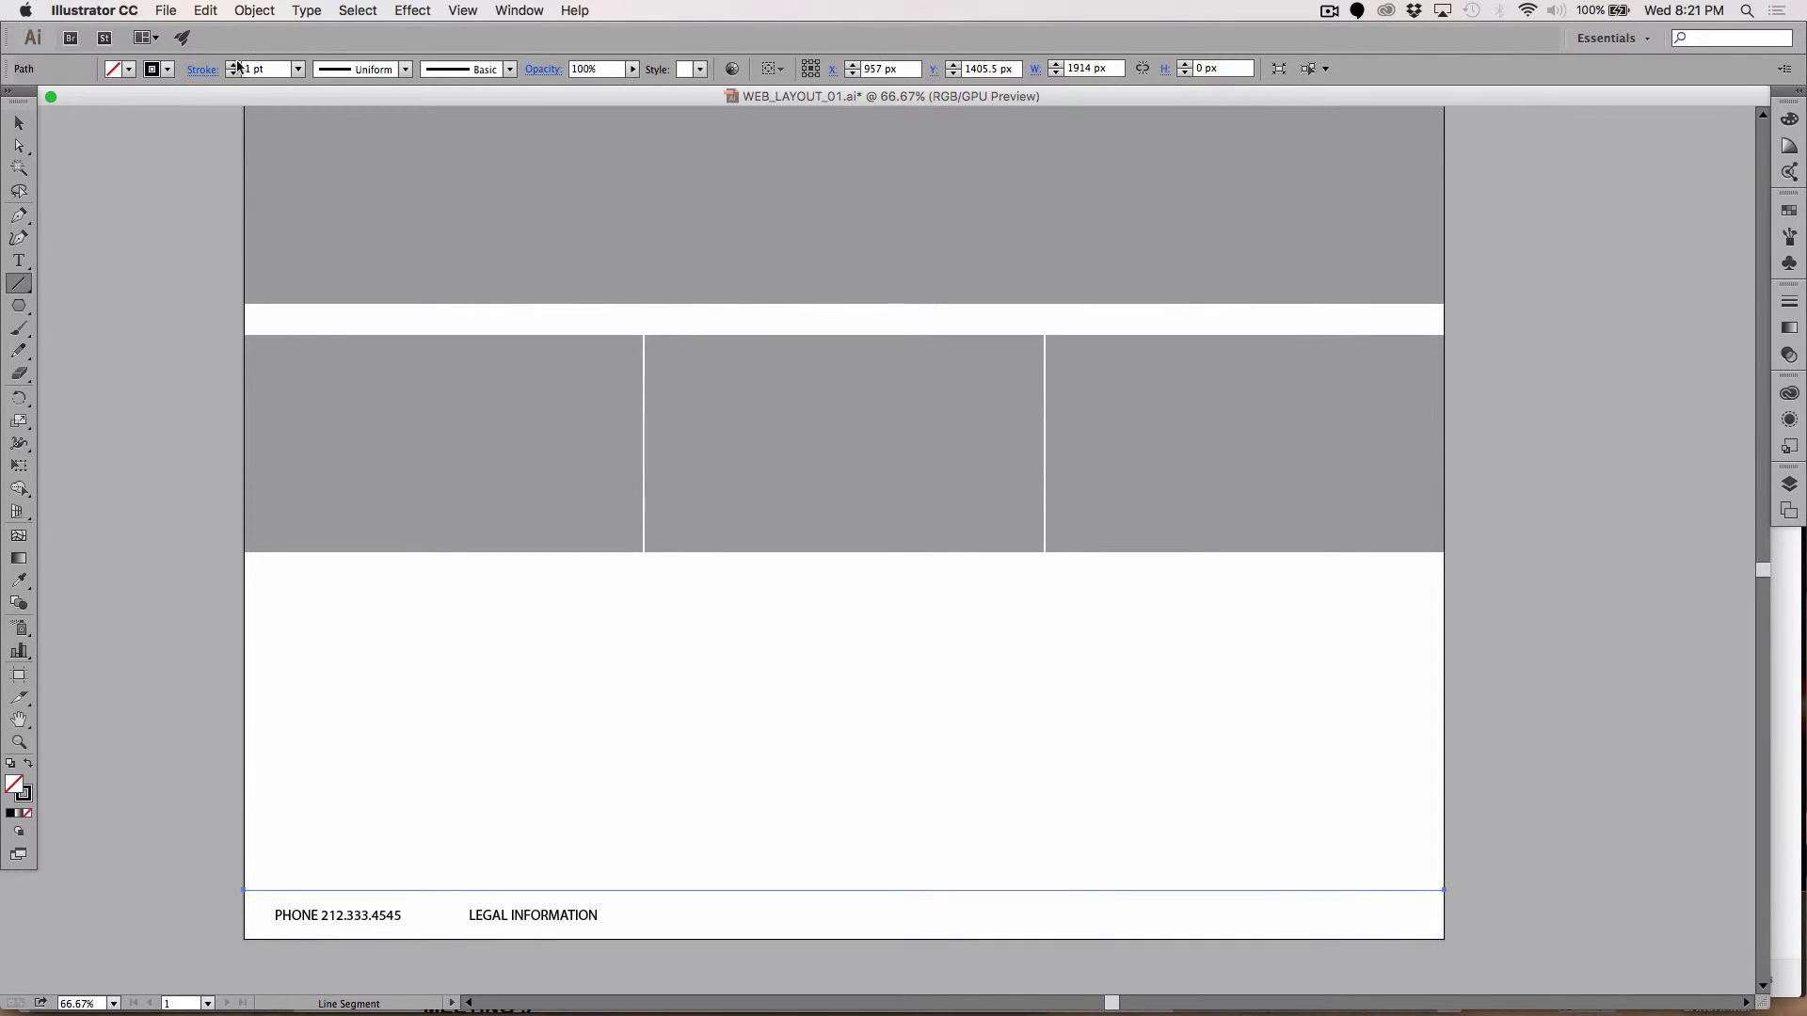
left_click(234, 64)
left_click(19, 124)
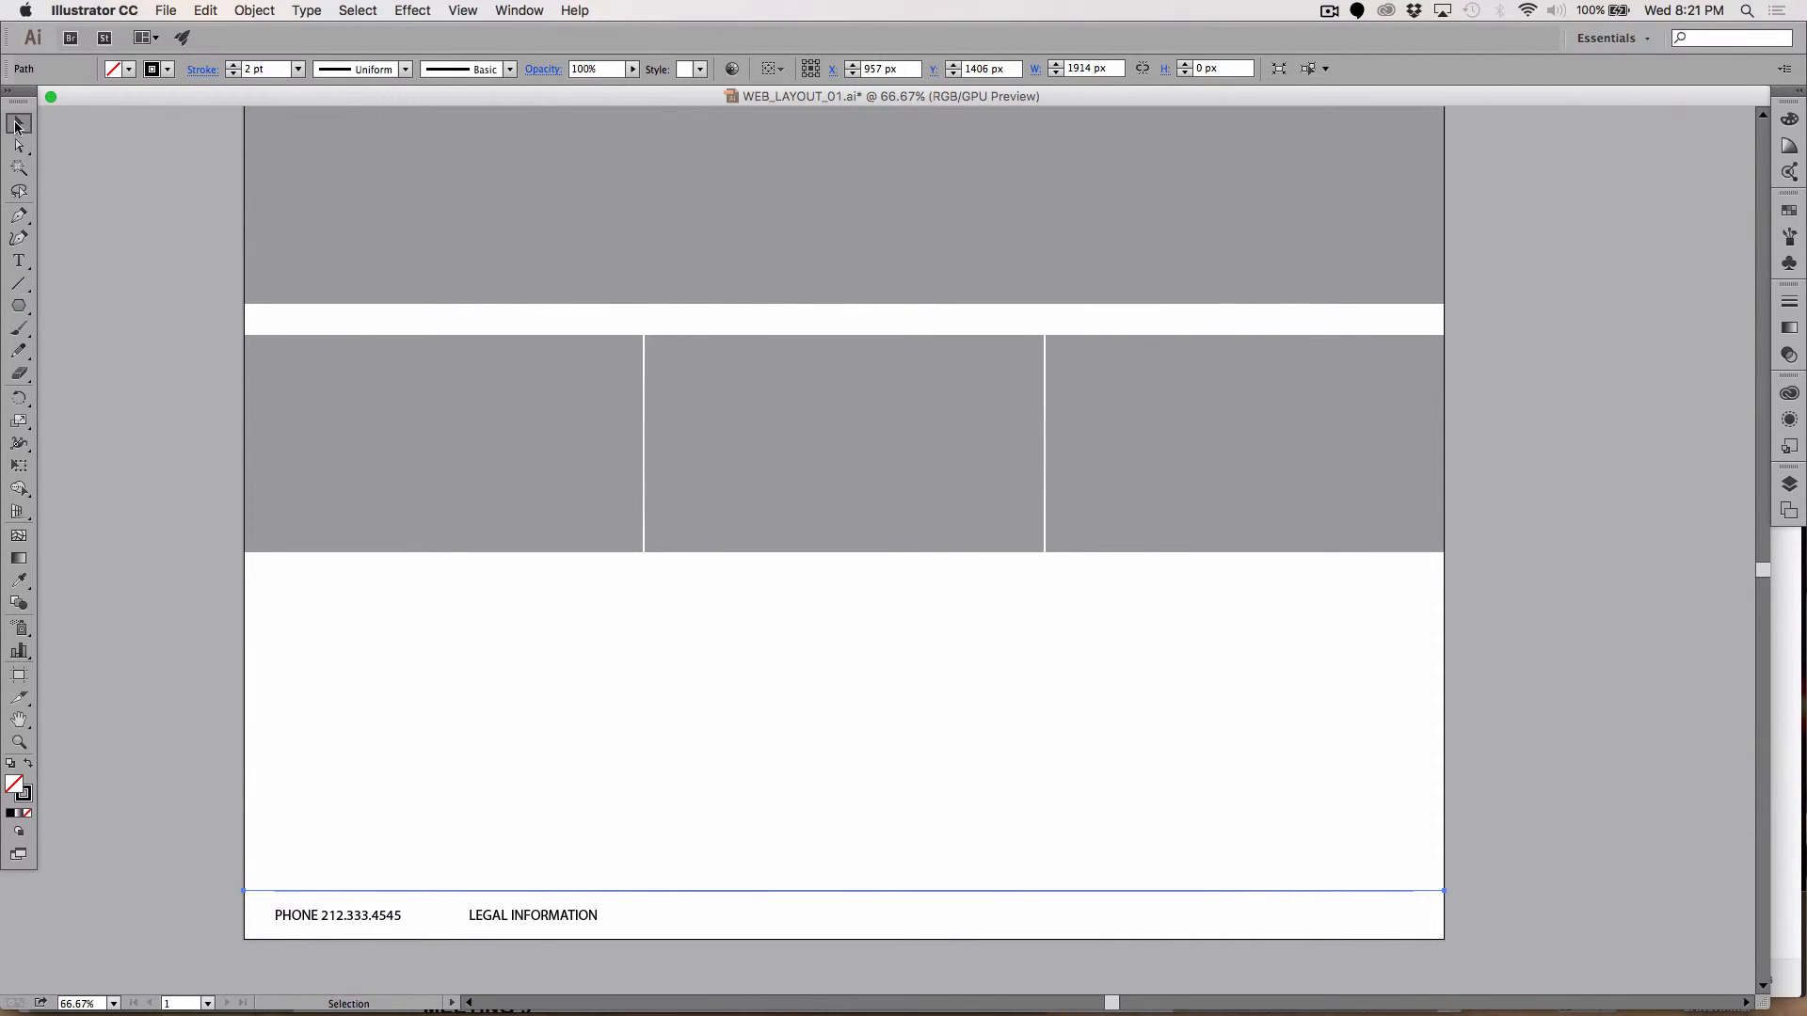
left_click(55, 157)
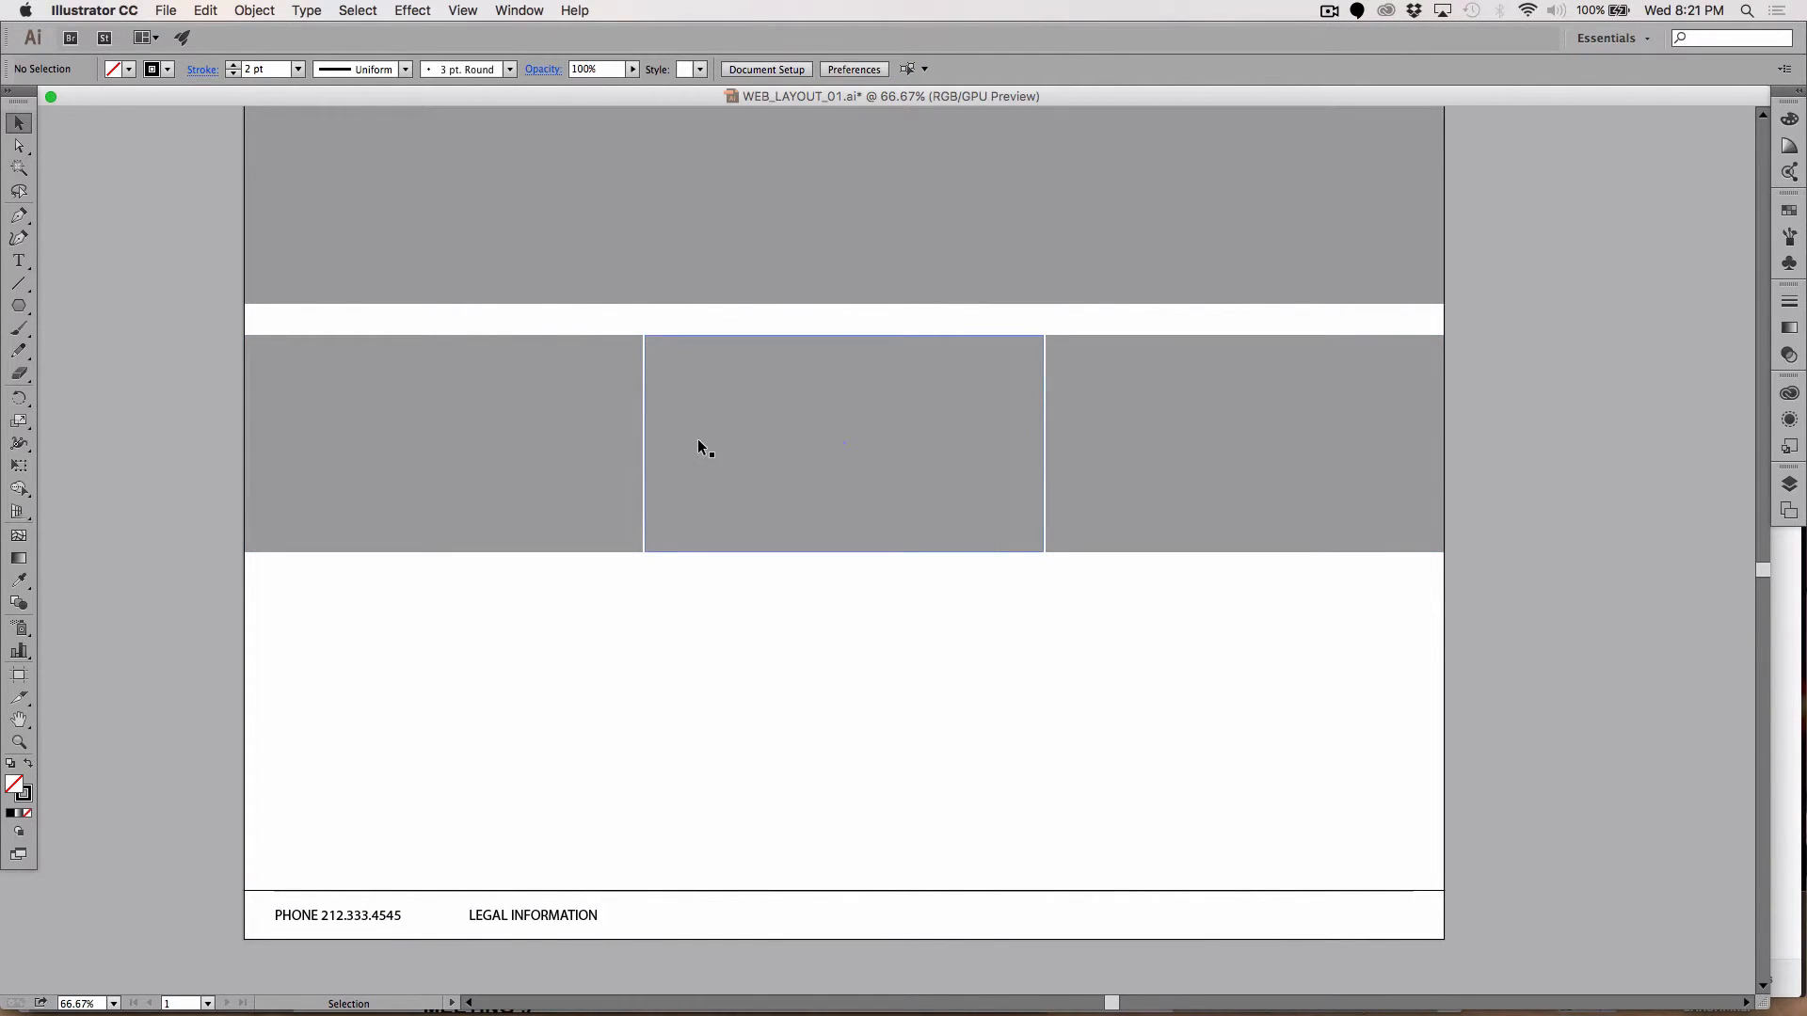
Step: Duplicate the row of three grey boxes directly below it
left_click(532, 452)
left_click(811, 433, "shift")
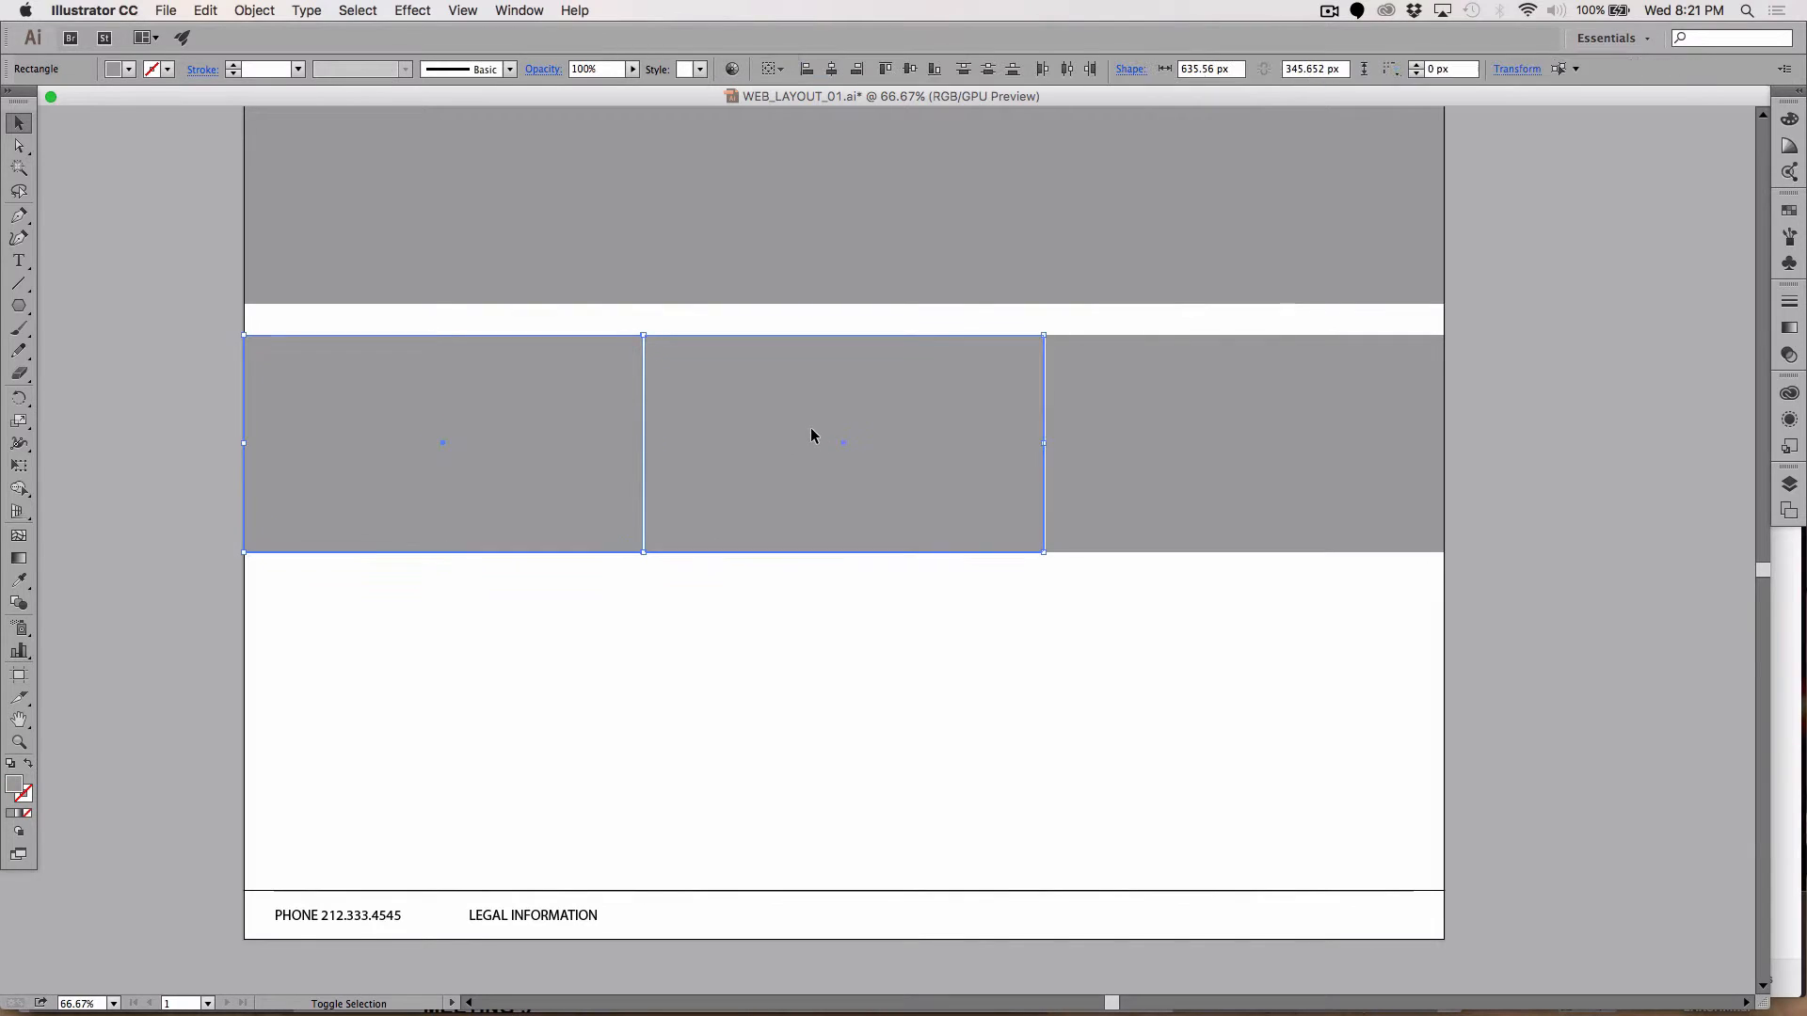
left_click(1125, 425, "shift")
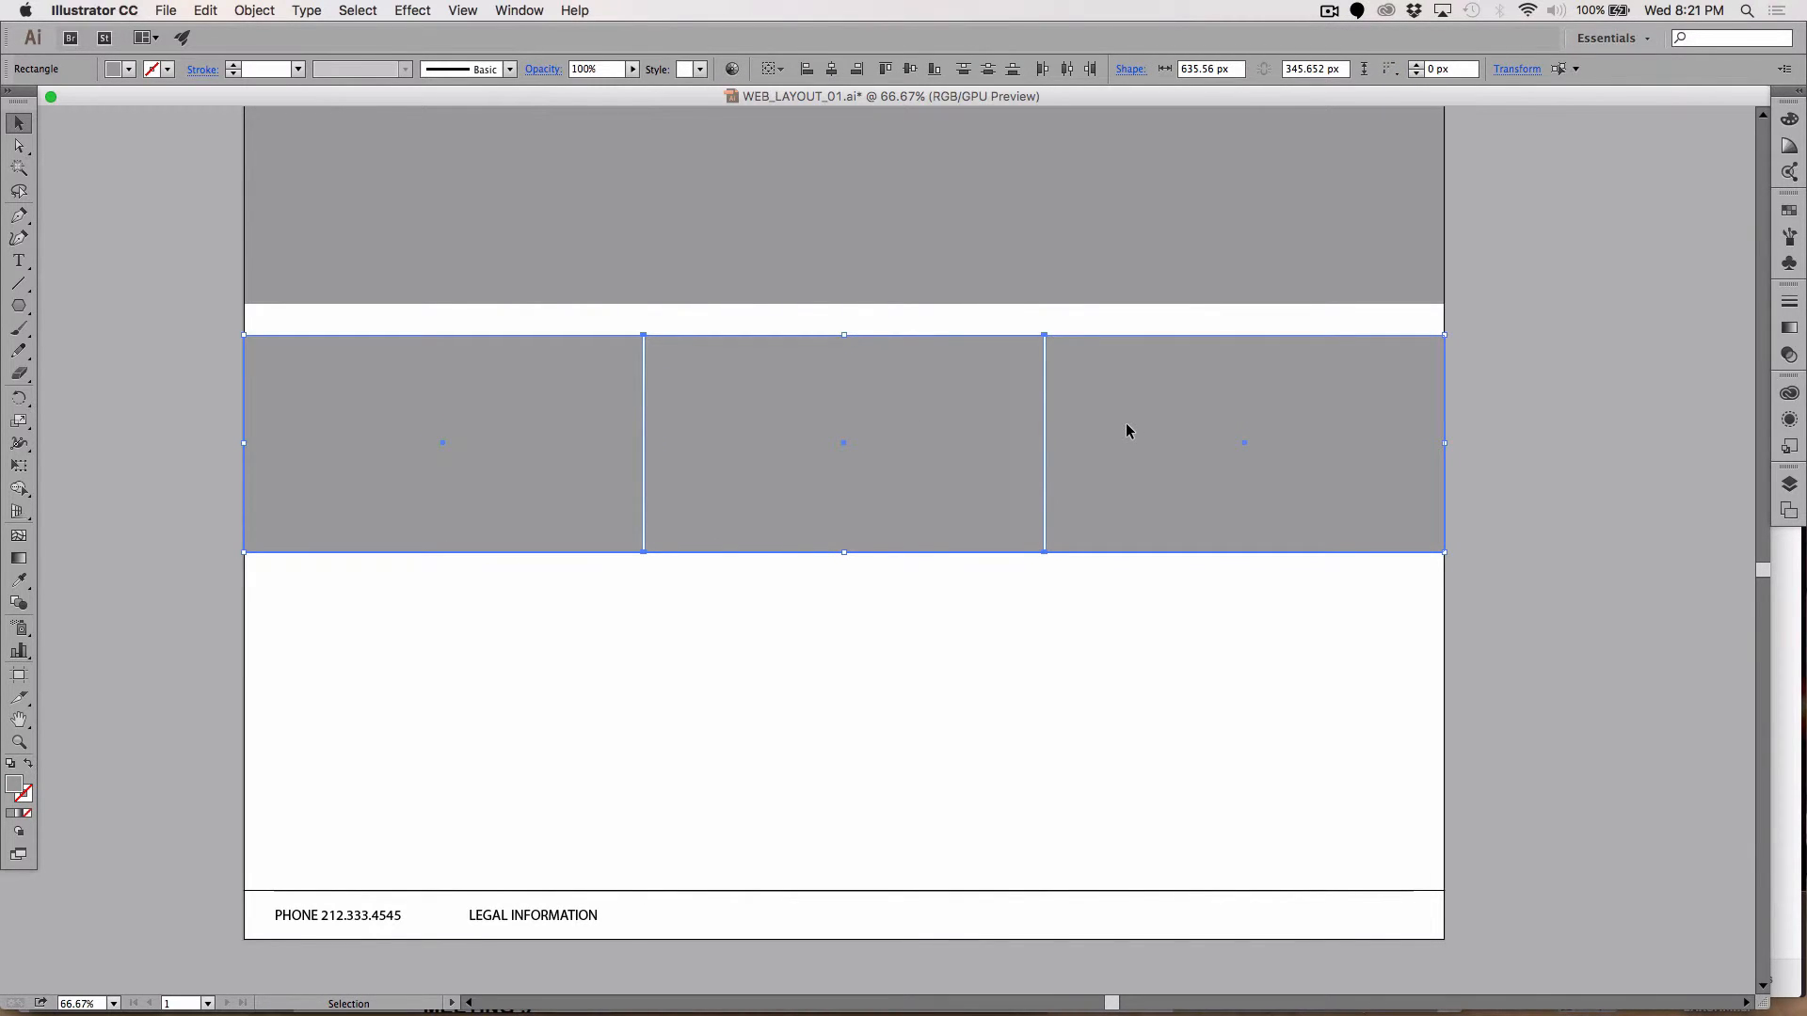
left_click_drag(1127, 431, 1130, 651)
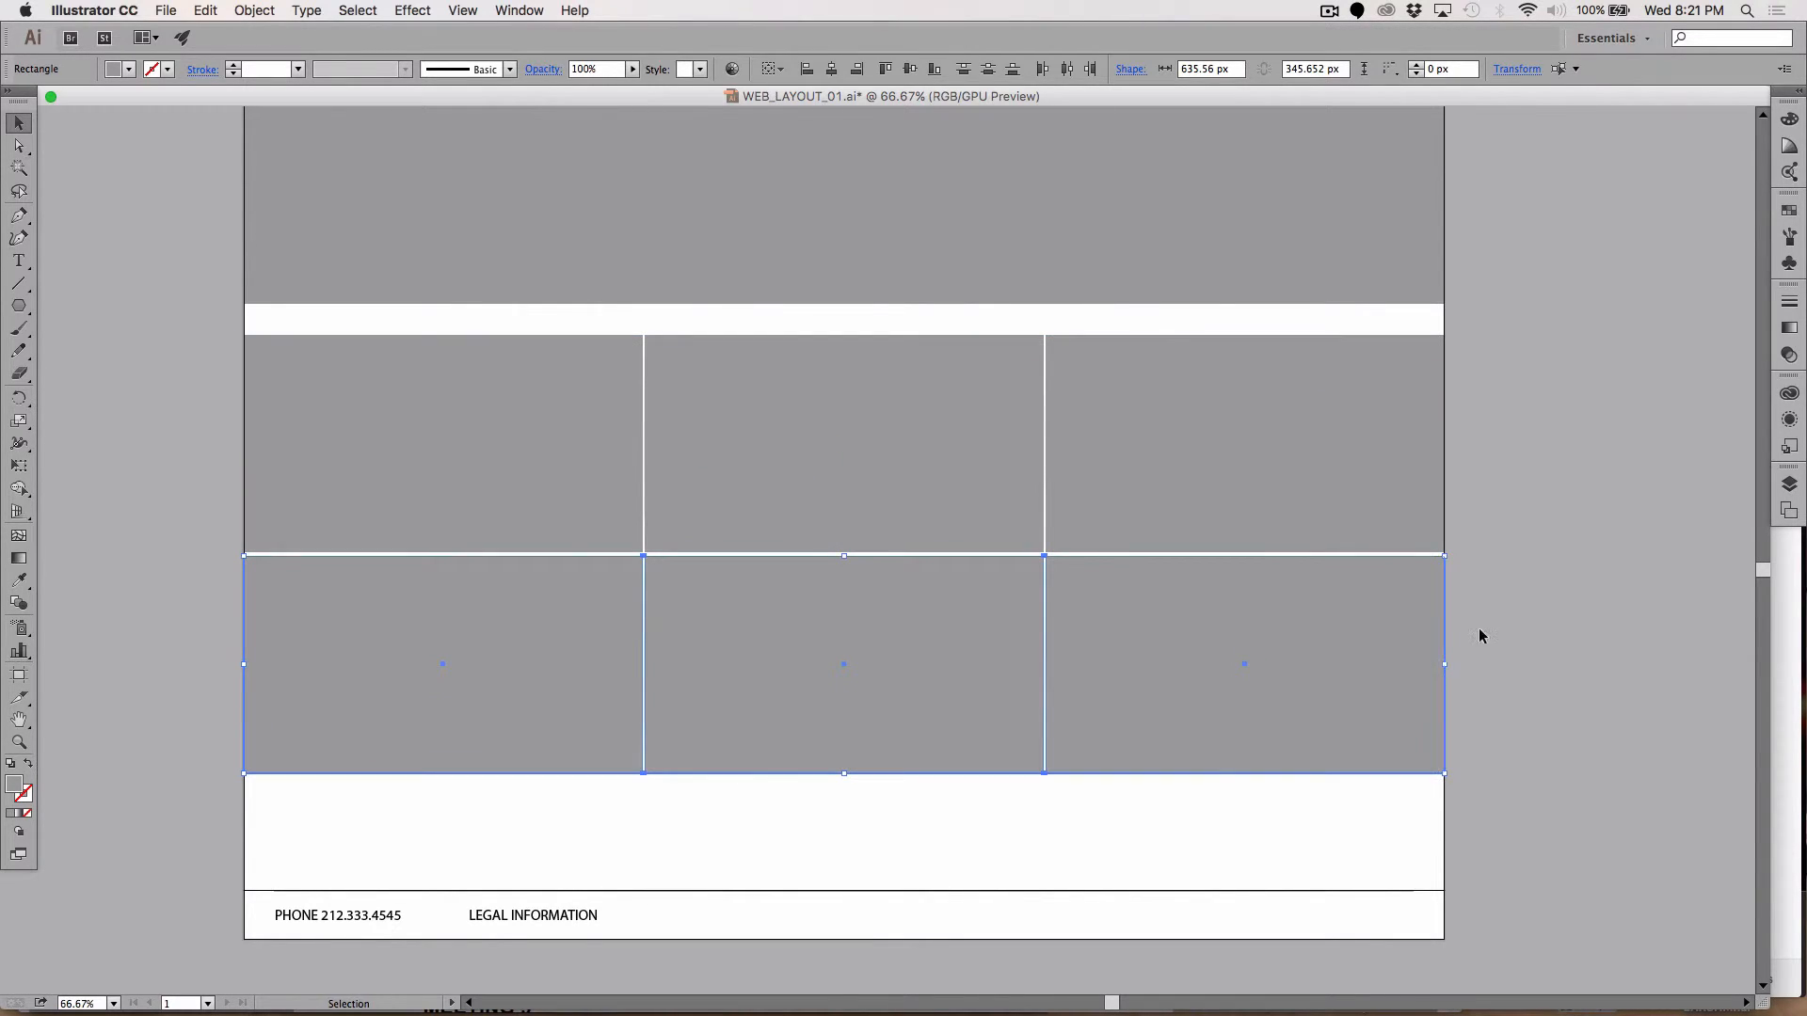
left_click(1596, 621)
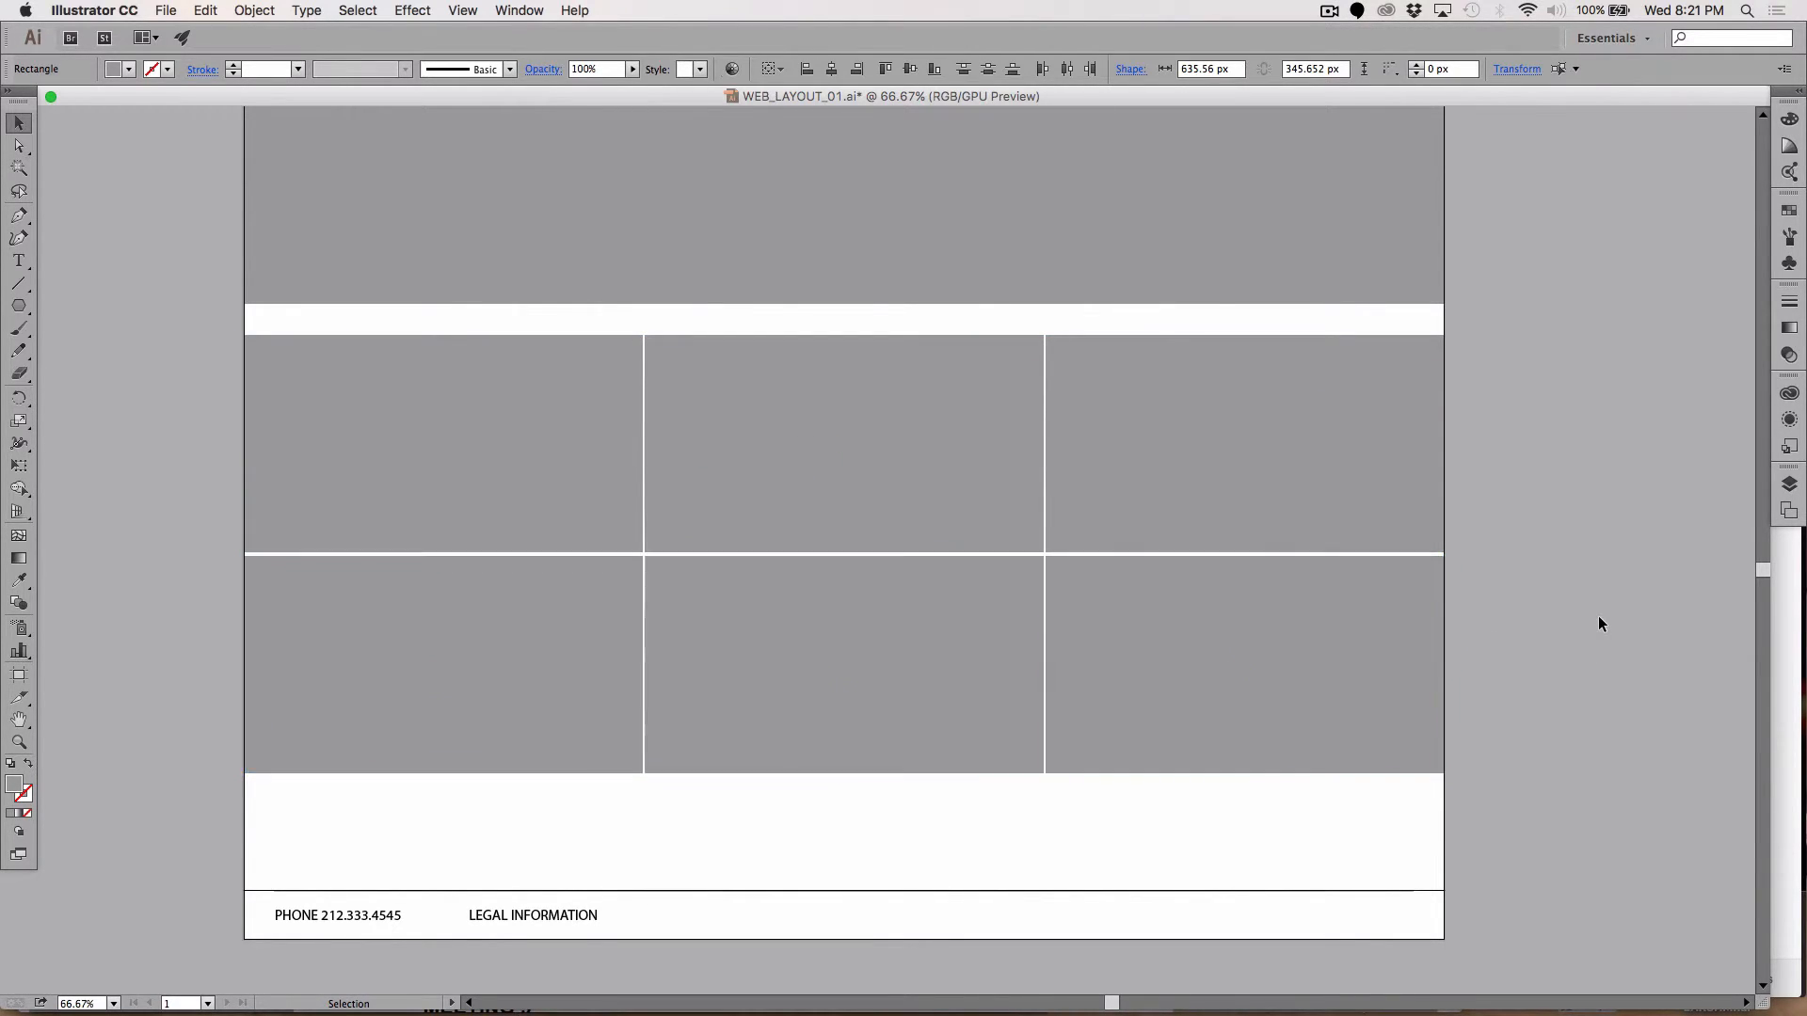
Step: Delete the upper middle box and widen the upper left box to meet the right box
left_click(828, 464)
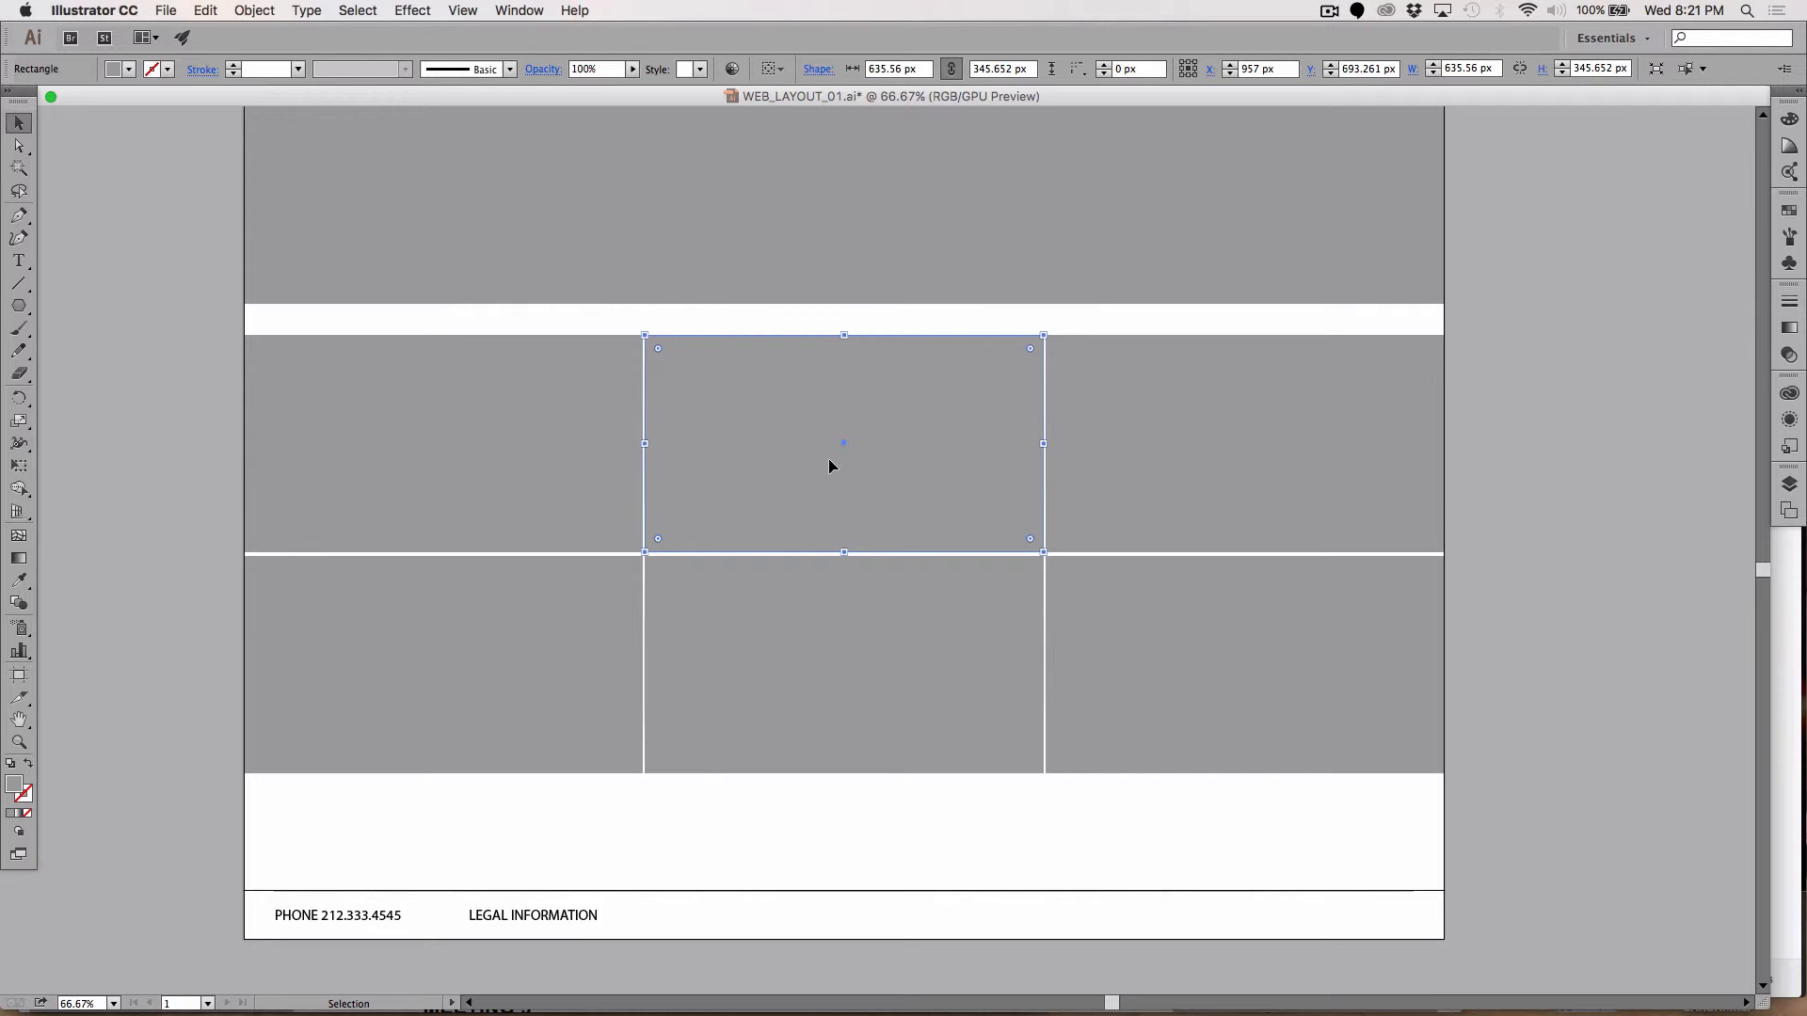
key("Delete")
left_click(618, 442)
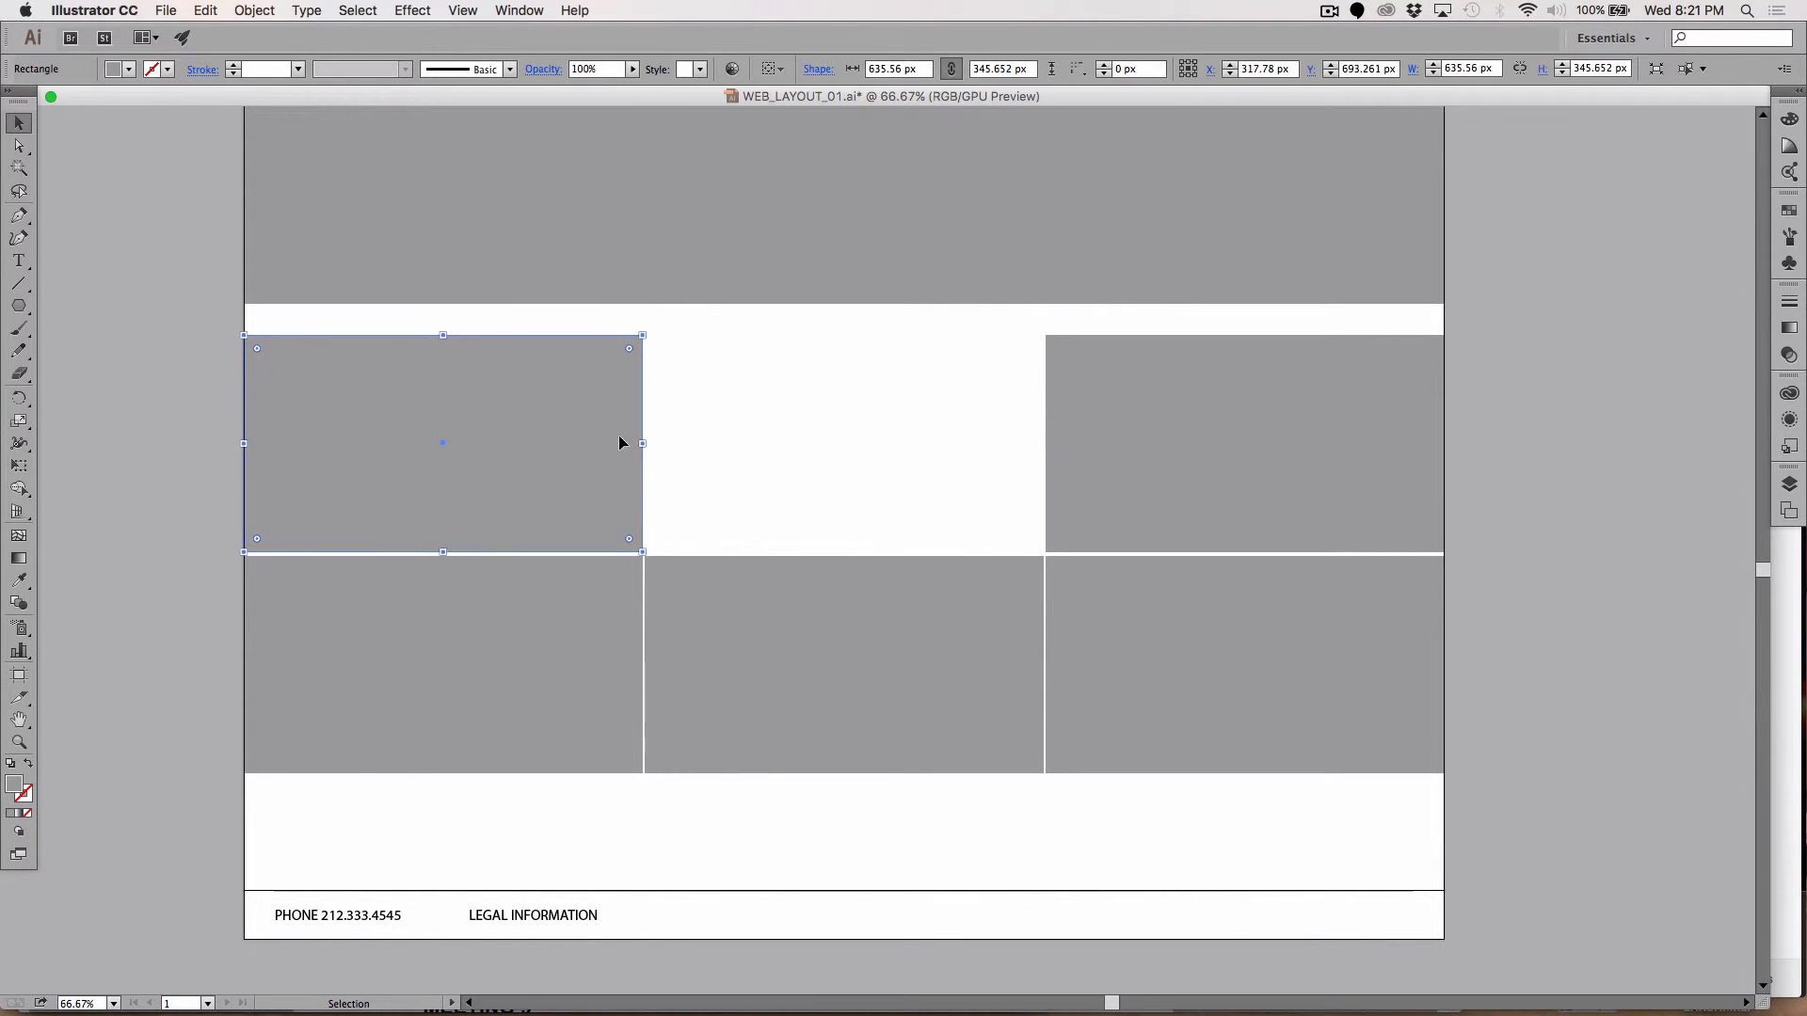
left_click_drag(642, 443, 1044, 449)
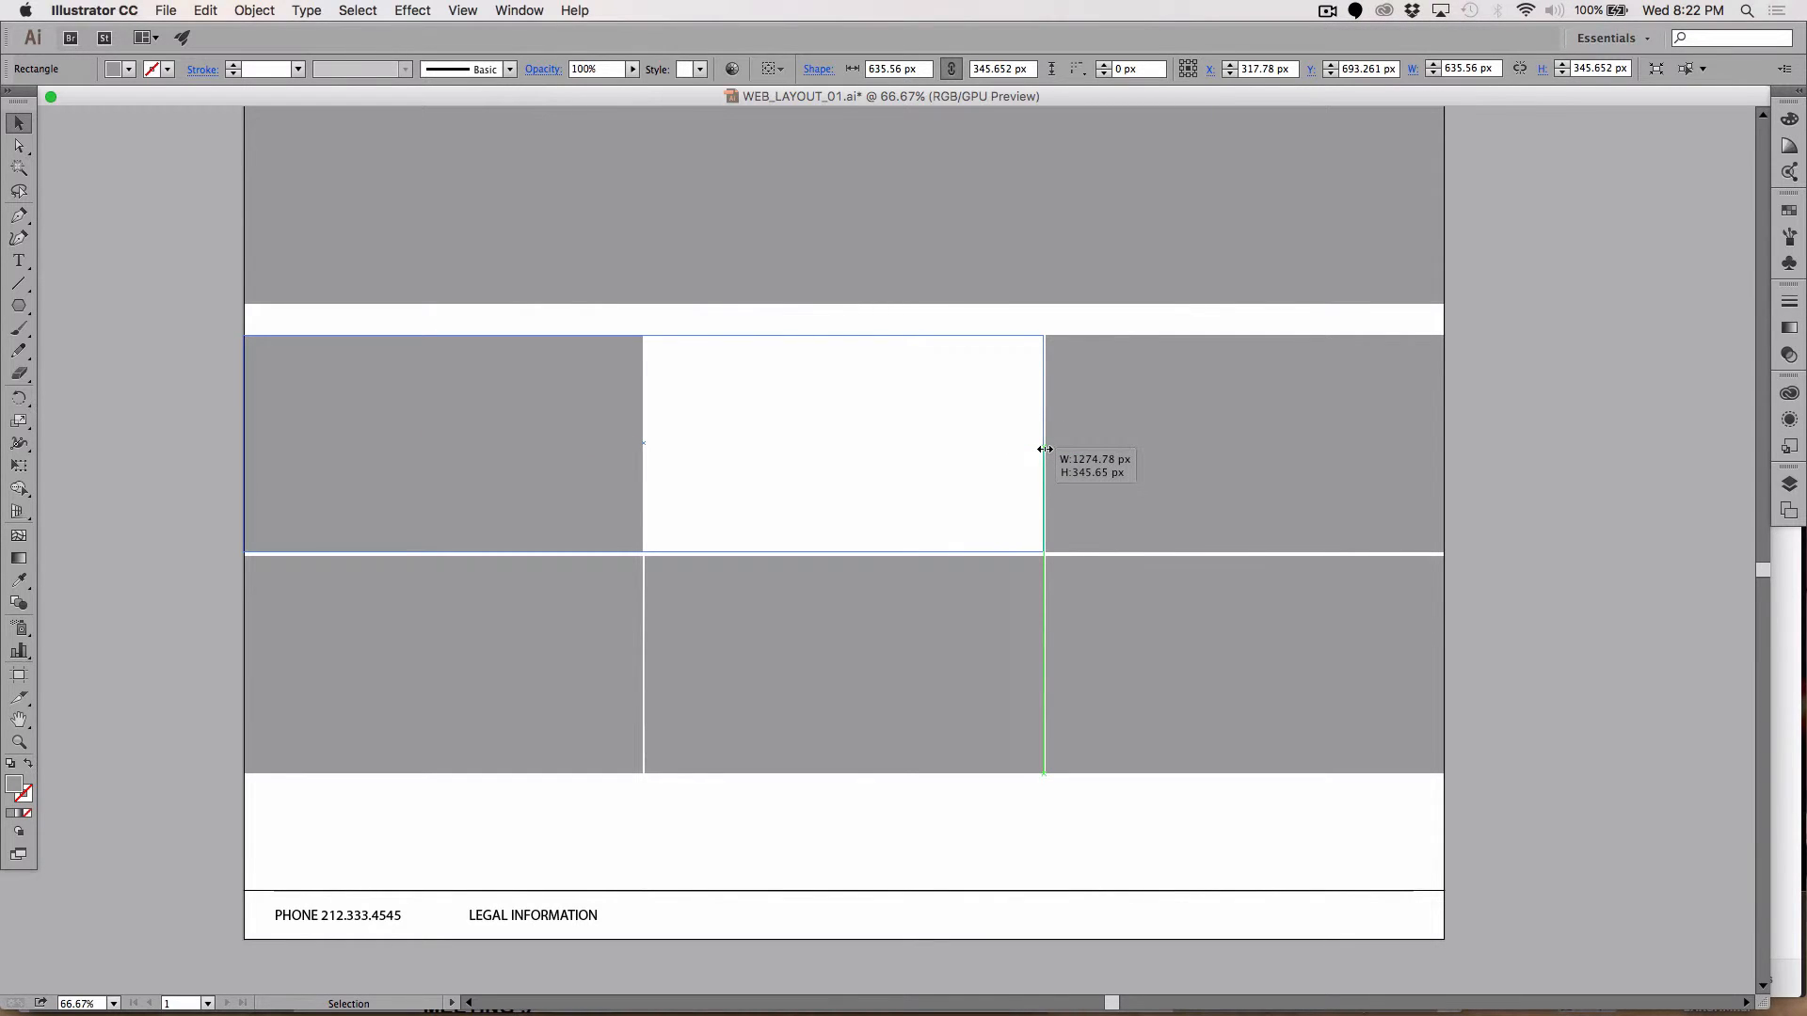
mouse_move(1045, 449)
left_mouse_down()
mouse_move(1016, 448)
mouse_move(1042, 446)
left_mouse_up()
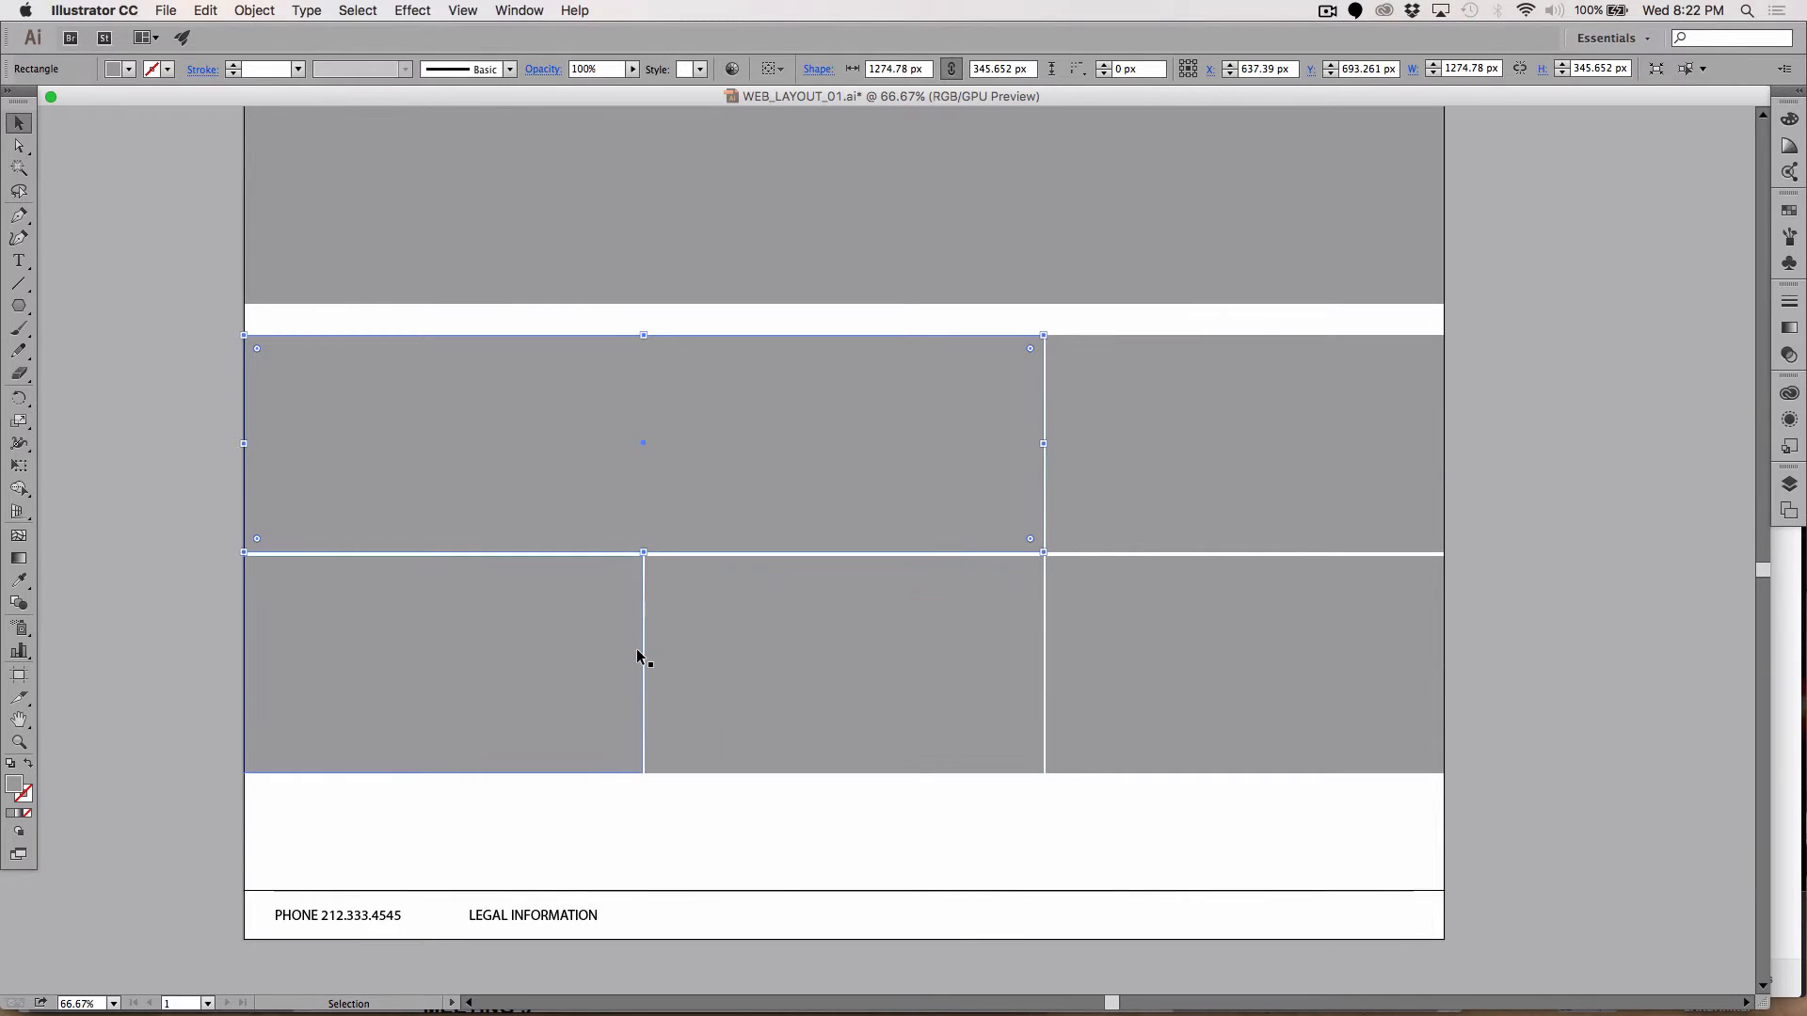
Step: Delete the lower middle box and stretch the lower right box leftward, aligning its edges
left_click(709, 653)
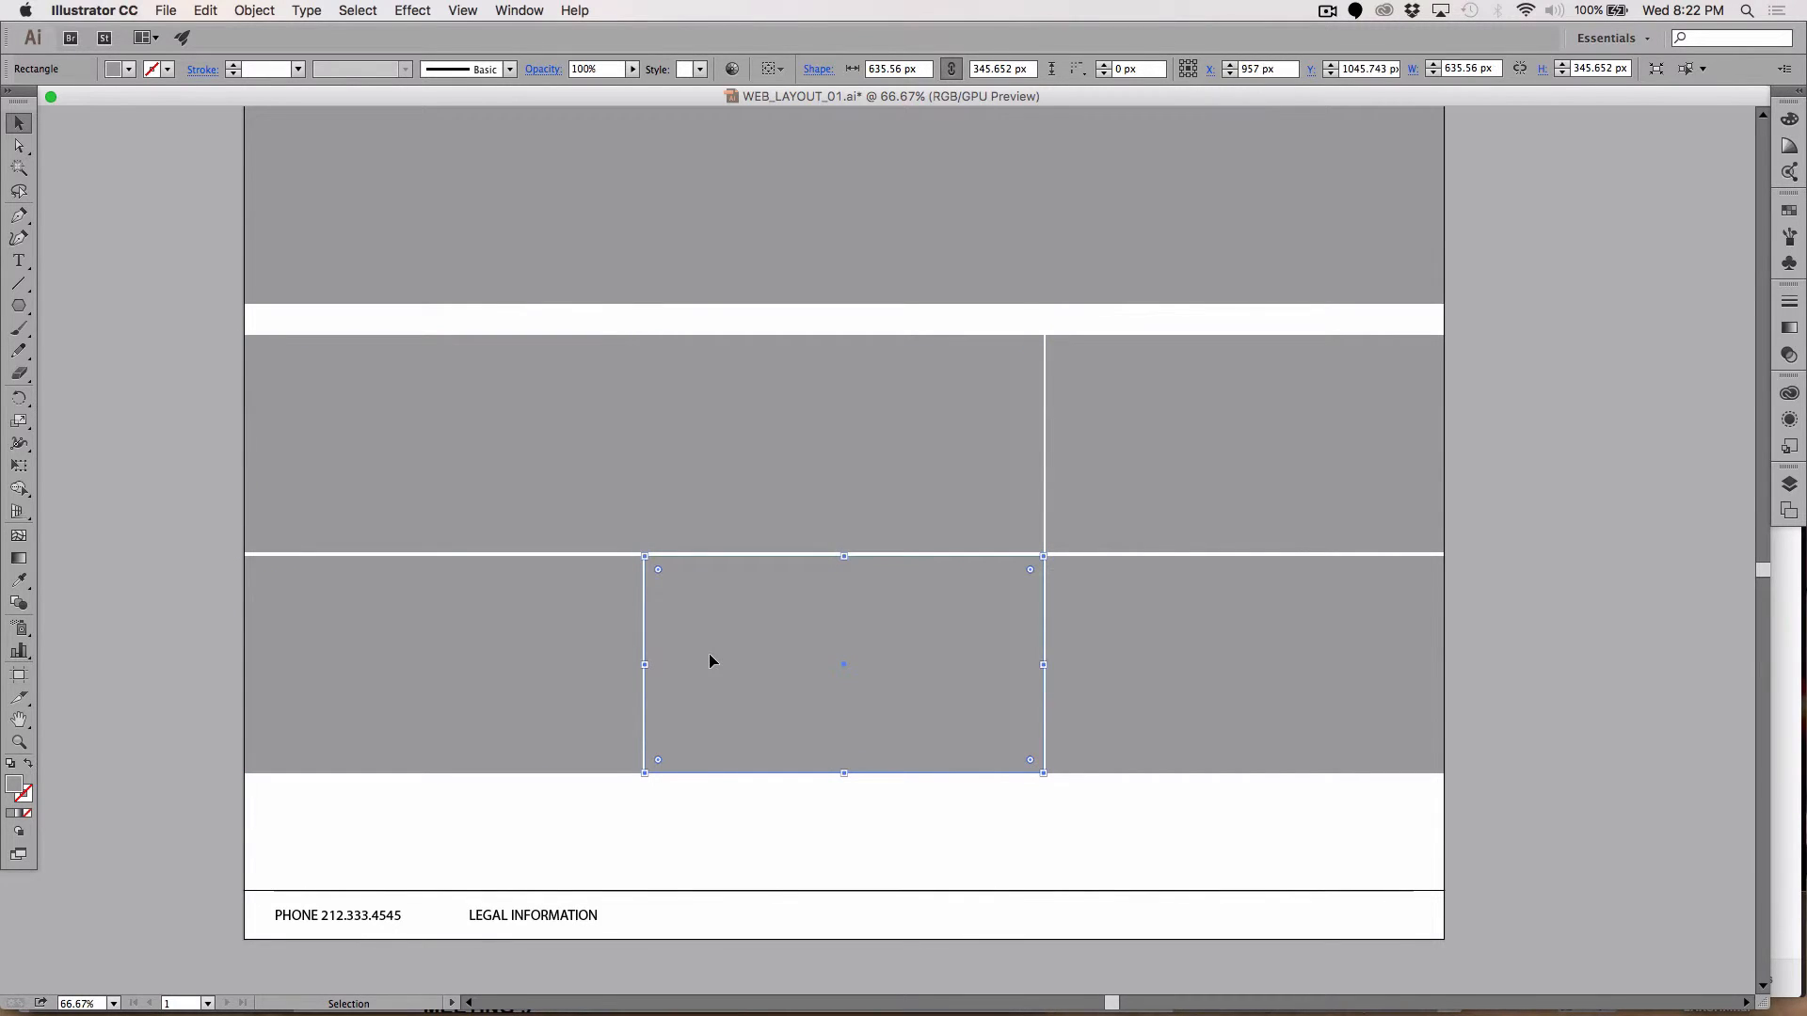
key("BackSpace")
left_click(1094, 683)
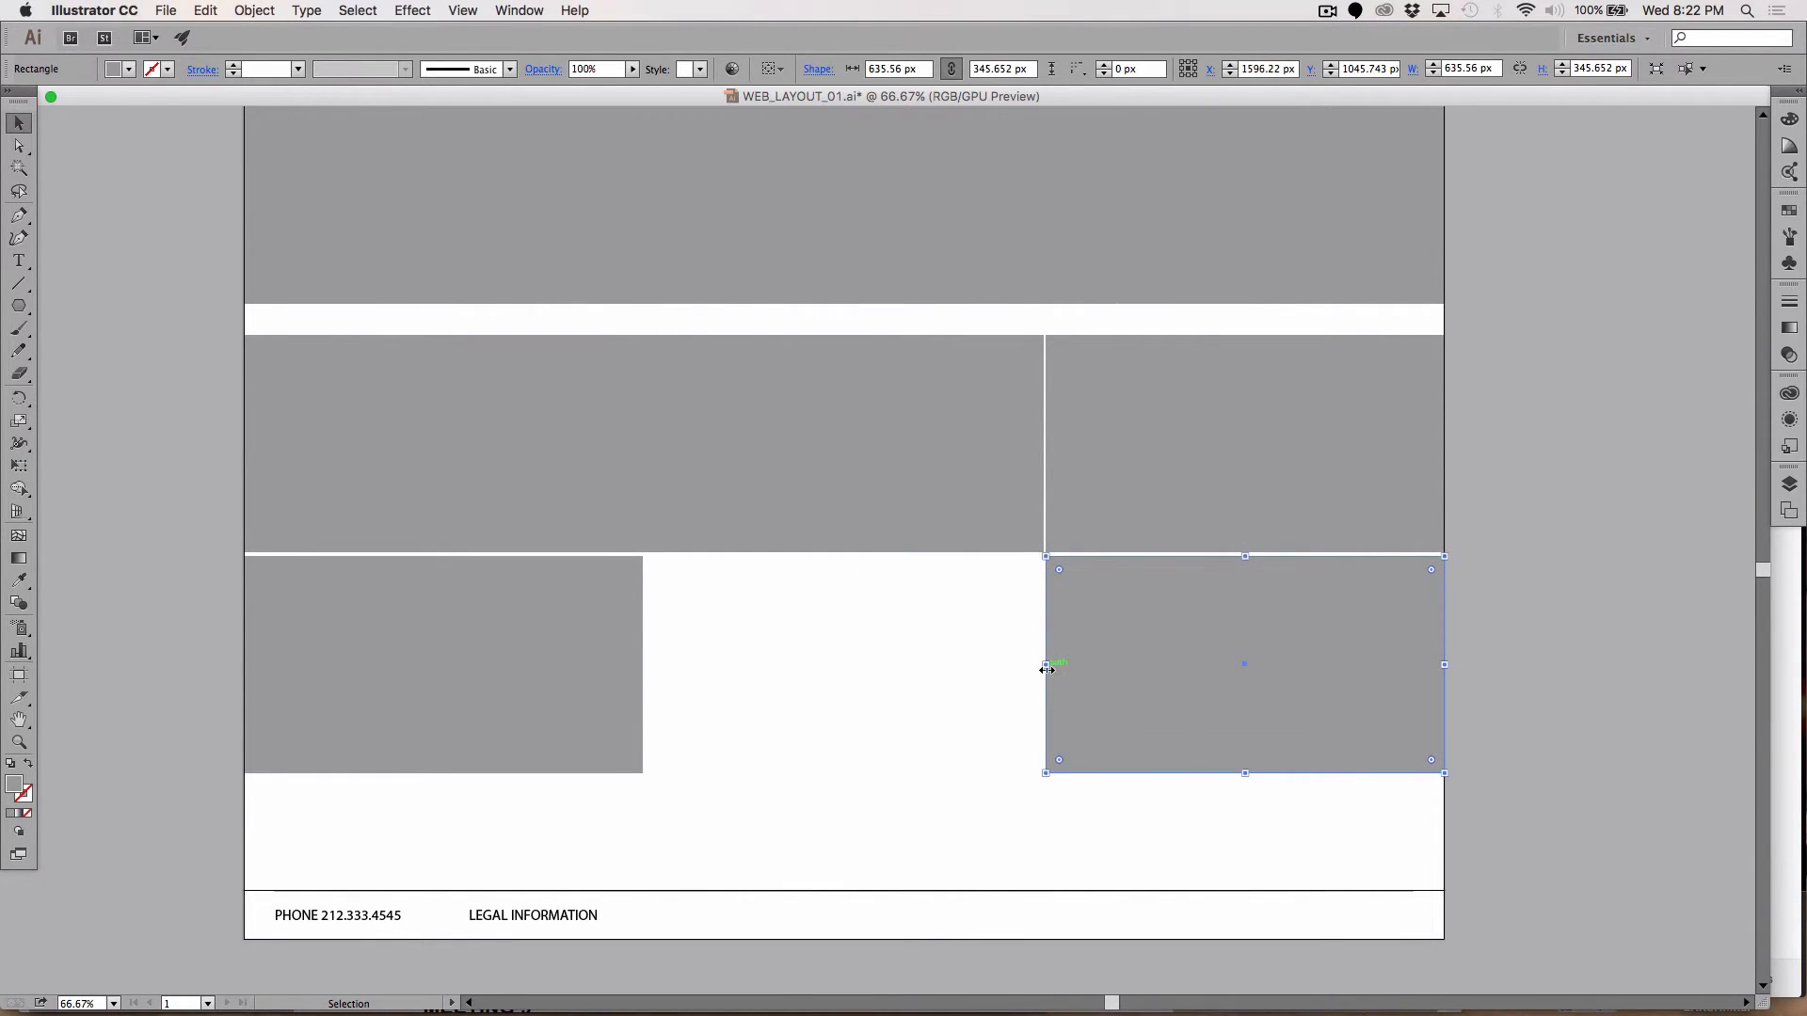
left_click_drag(1045, 665, 648, 653)
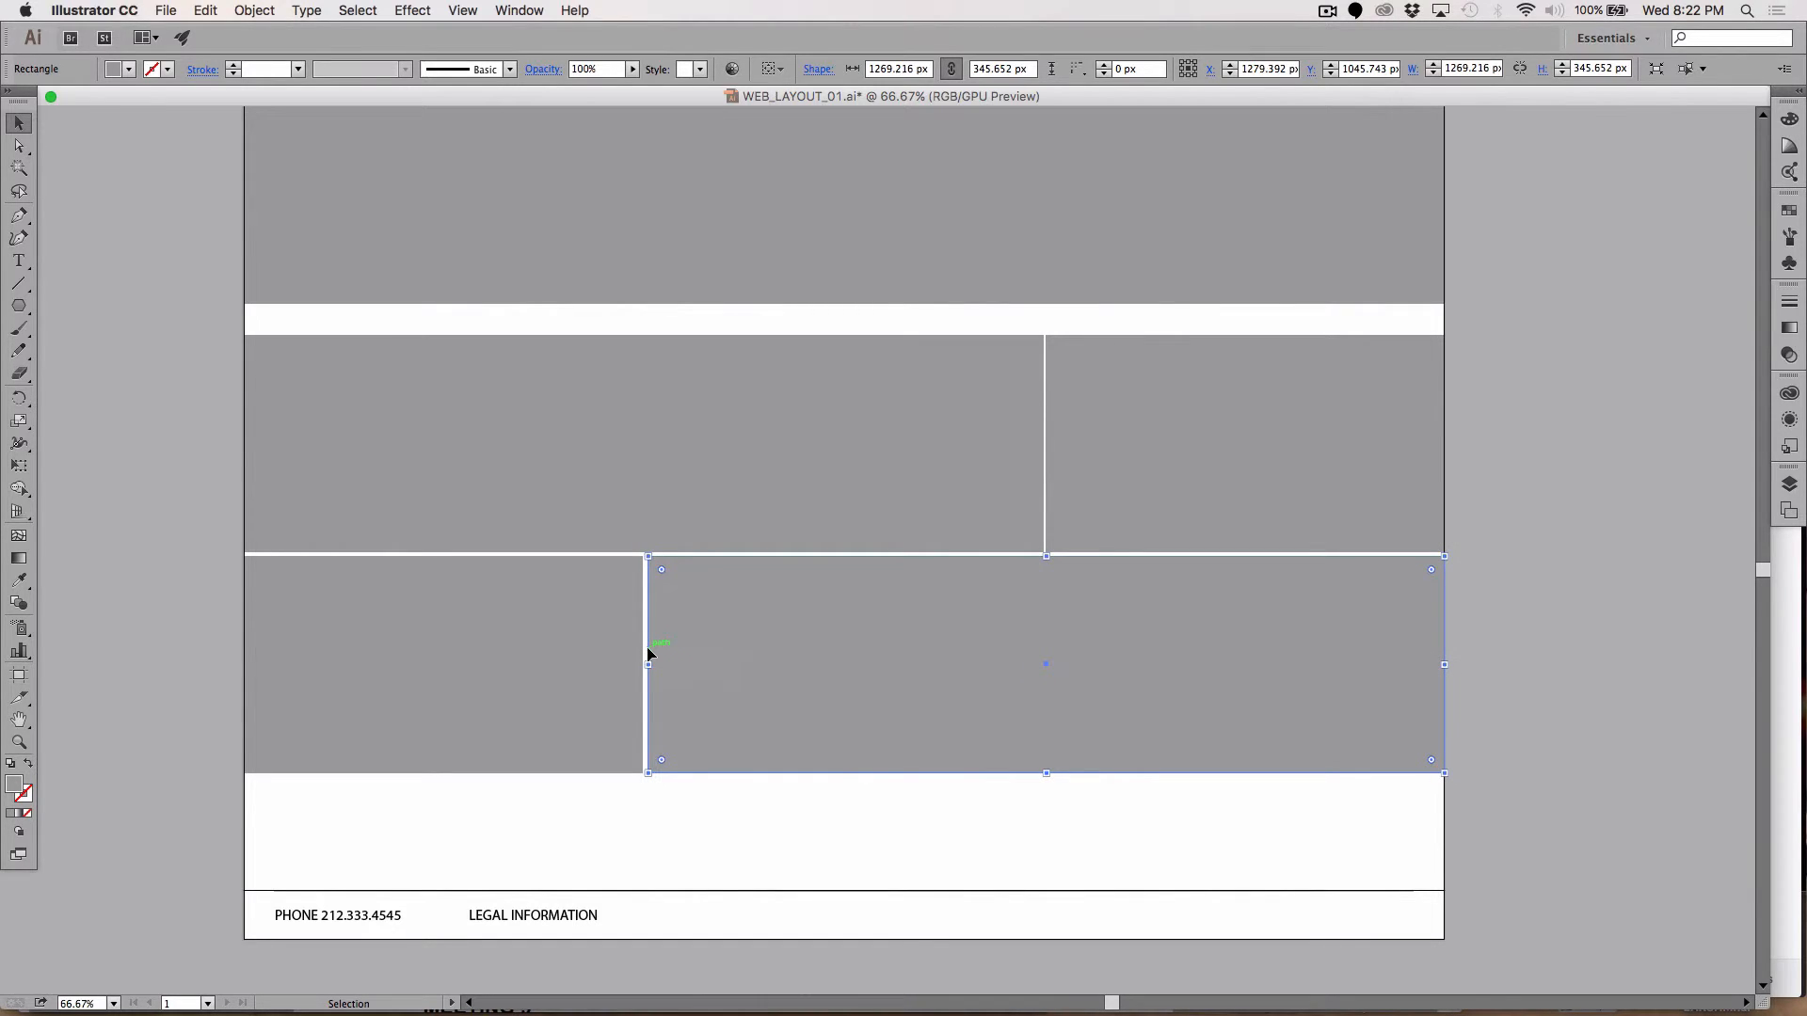
key("Left")
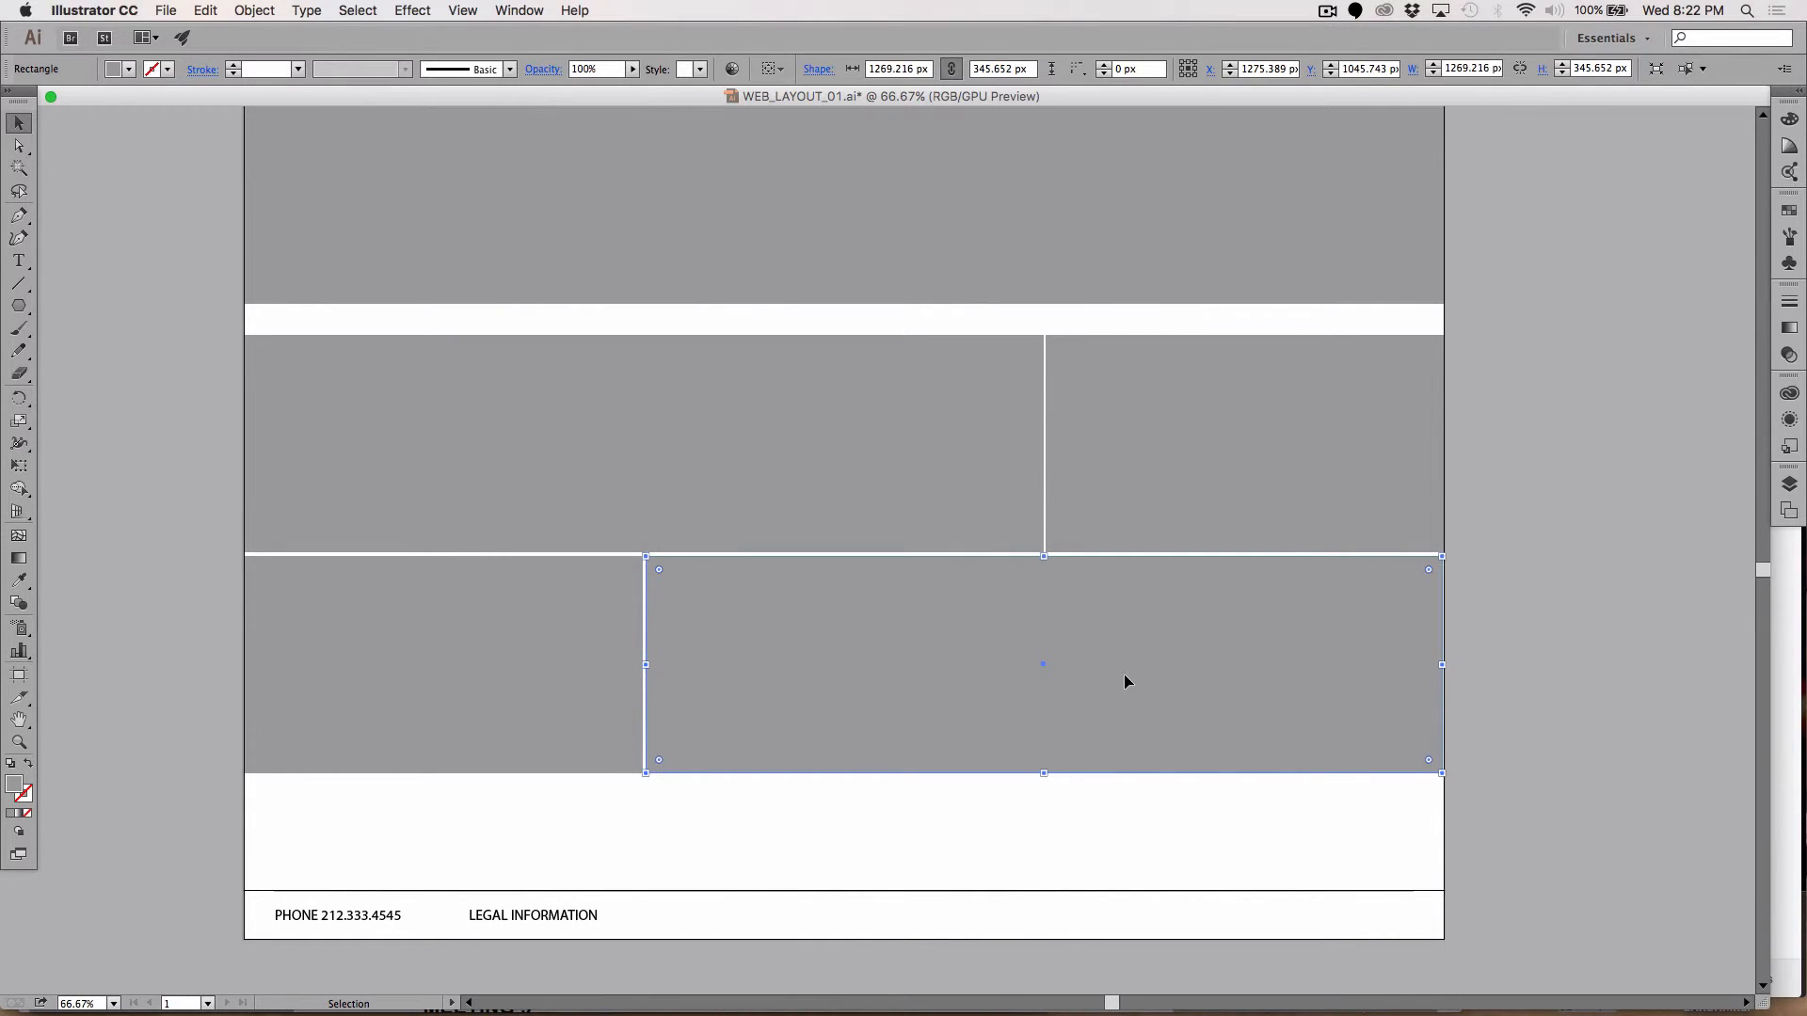
key("Left")
left_click(1504, 702)
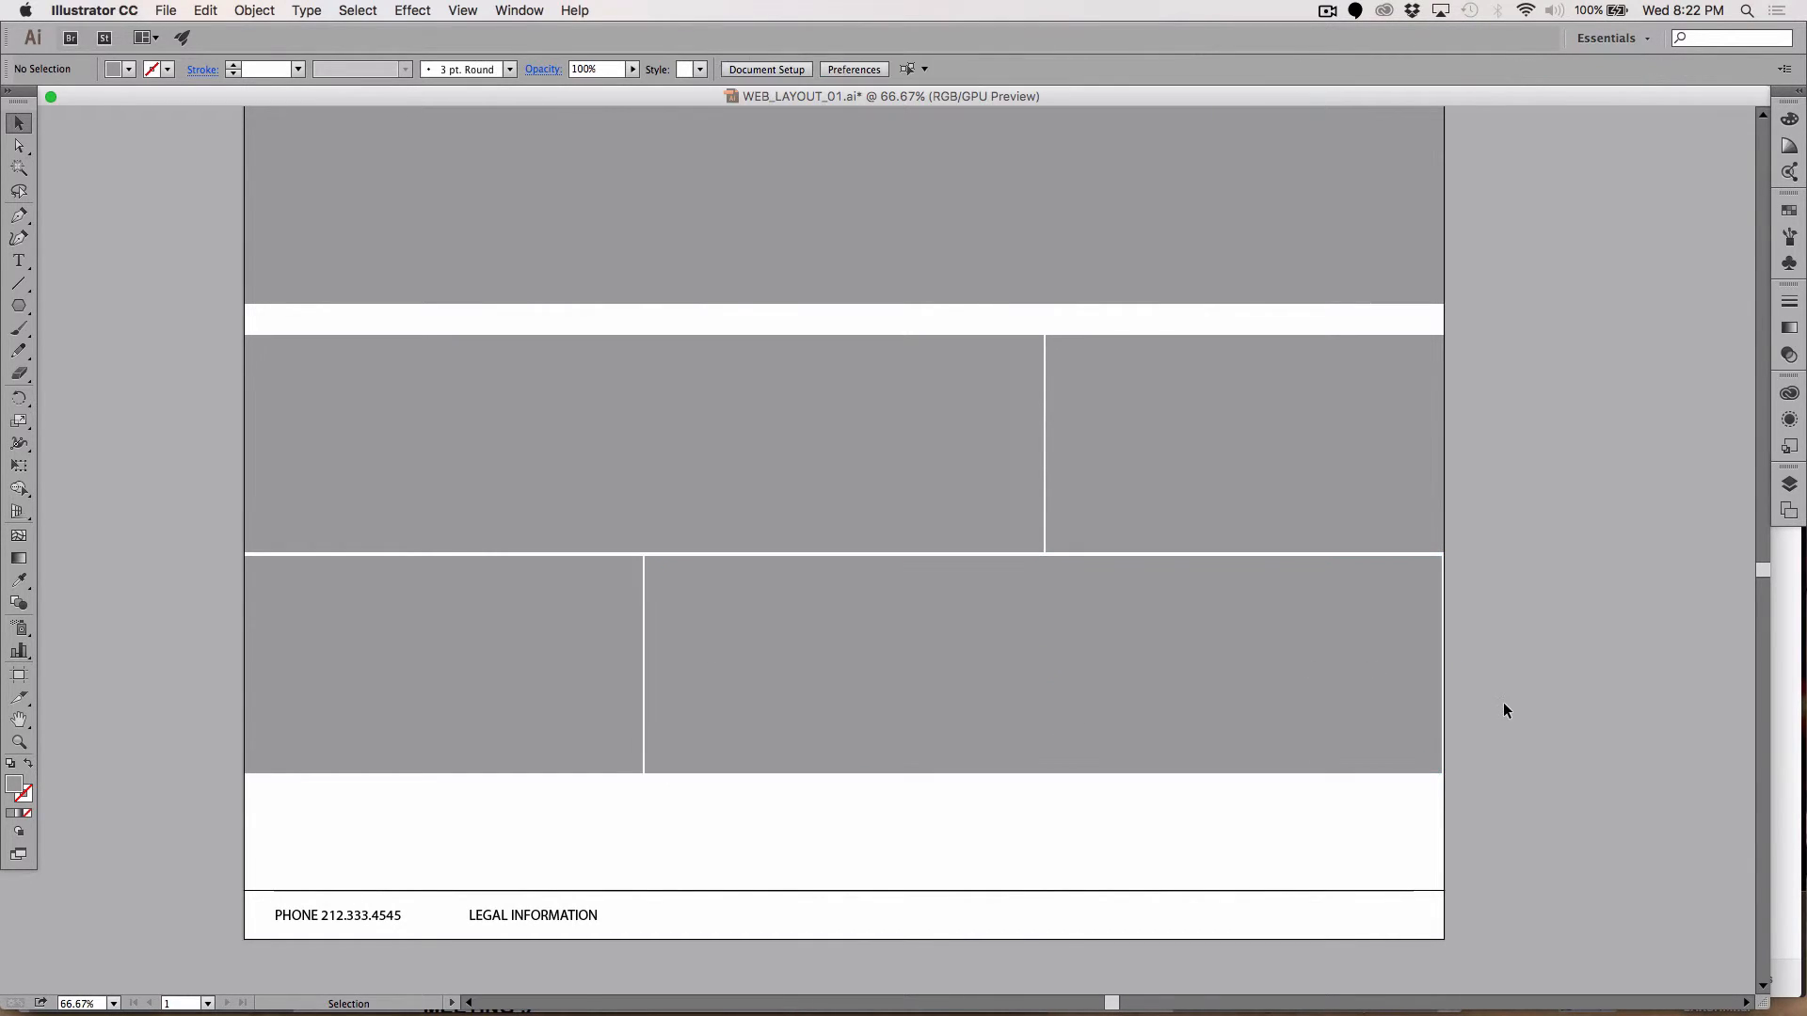
left_click(1436, 679)
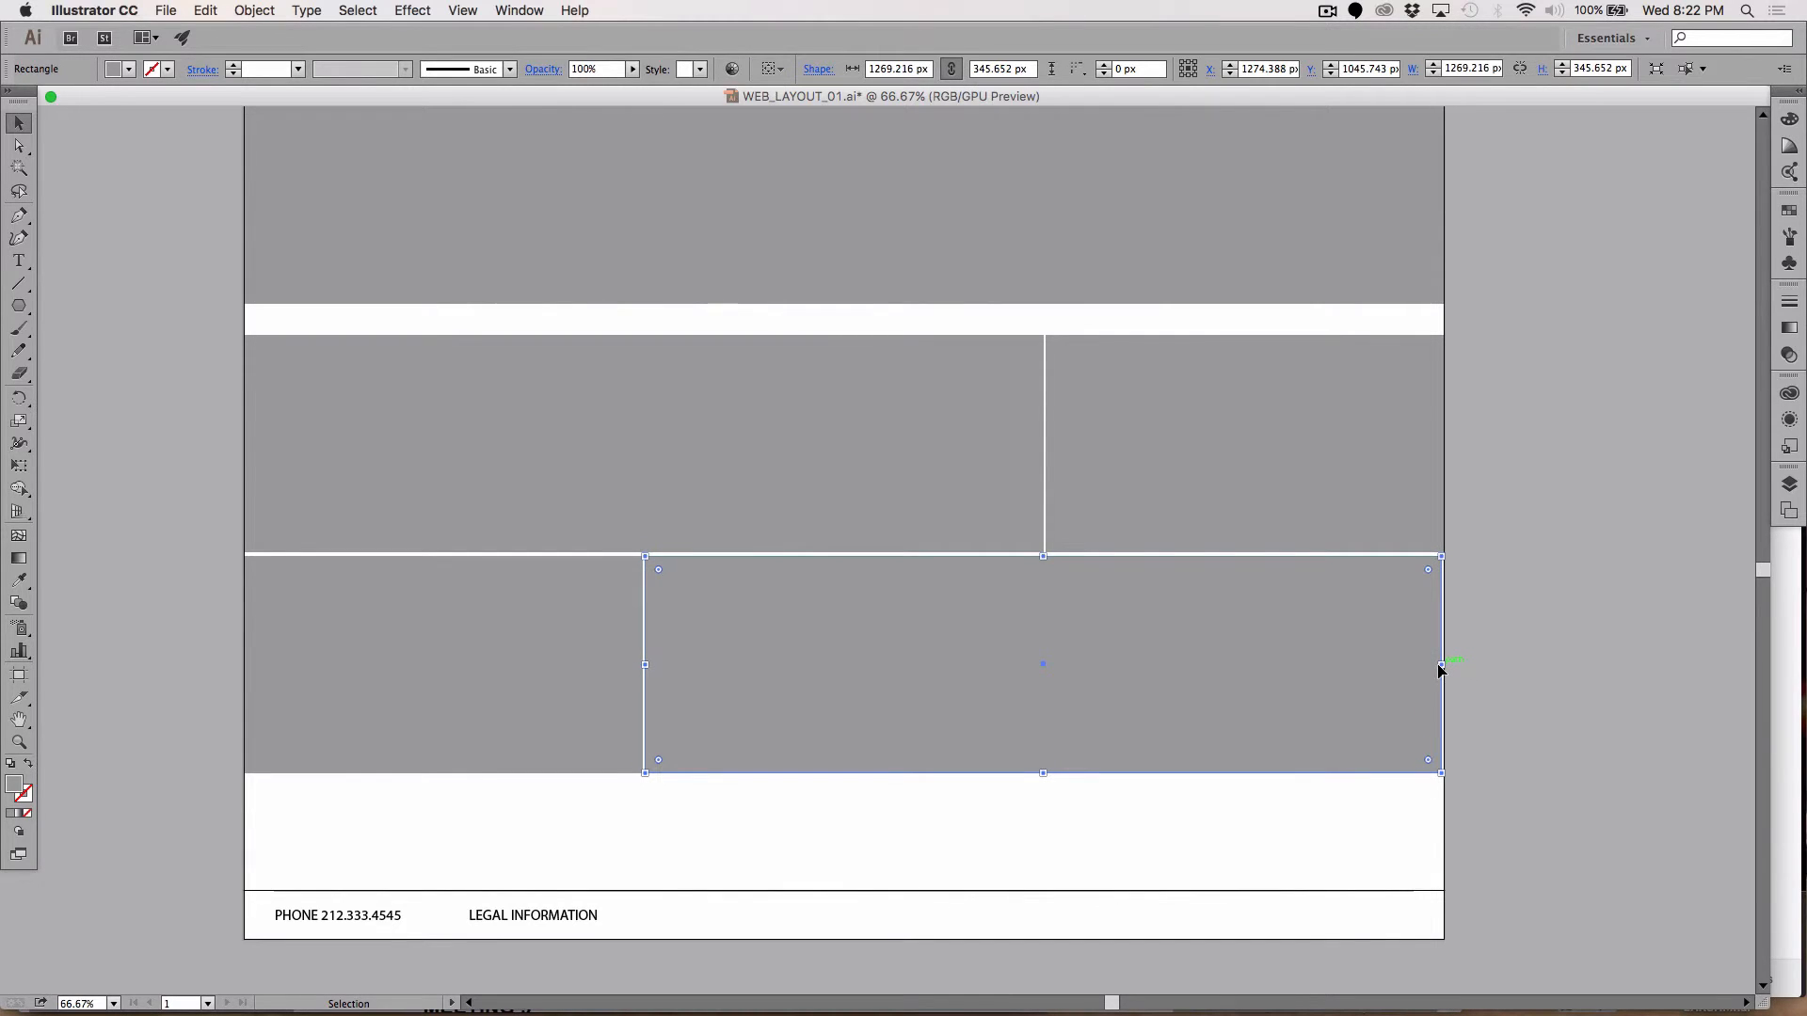
left_click_drag(1445, 666, 1444, 667)
left_click(1501, 679)
left_click(1392, 658)
mouse_move(1431, 666)
left_mouse_down()
mouse_move(1328, 666)
mouse_move(1444, 667)
left_mouse_up()
left_click(1521, 664)
Step: Type a < character below the boxes and enlarge it to 120 pt
scroll(1522, 665, "up", 2)
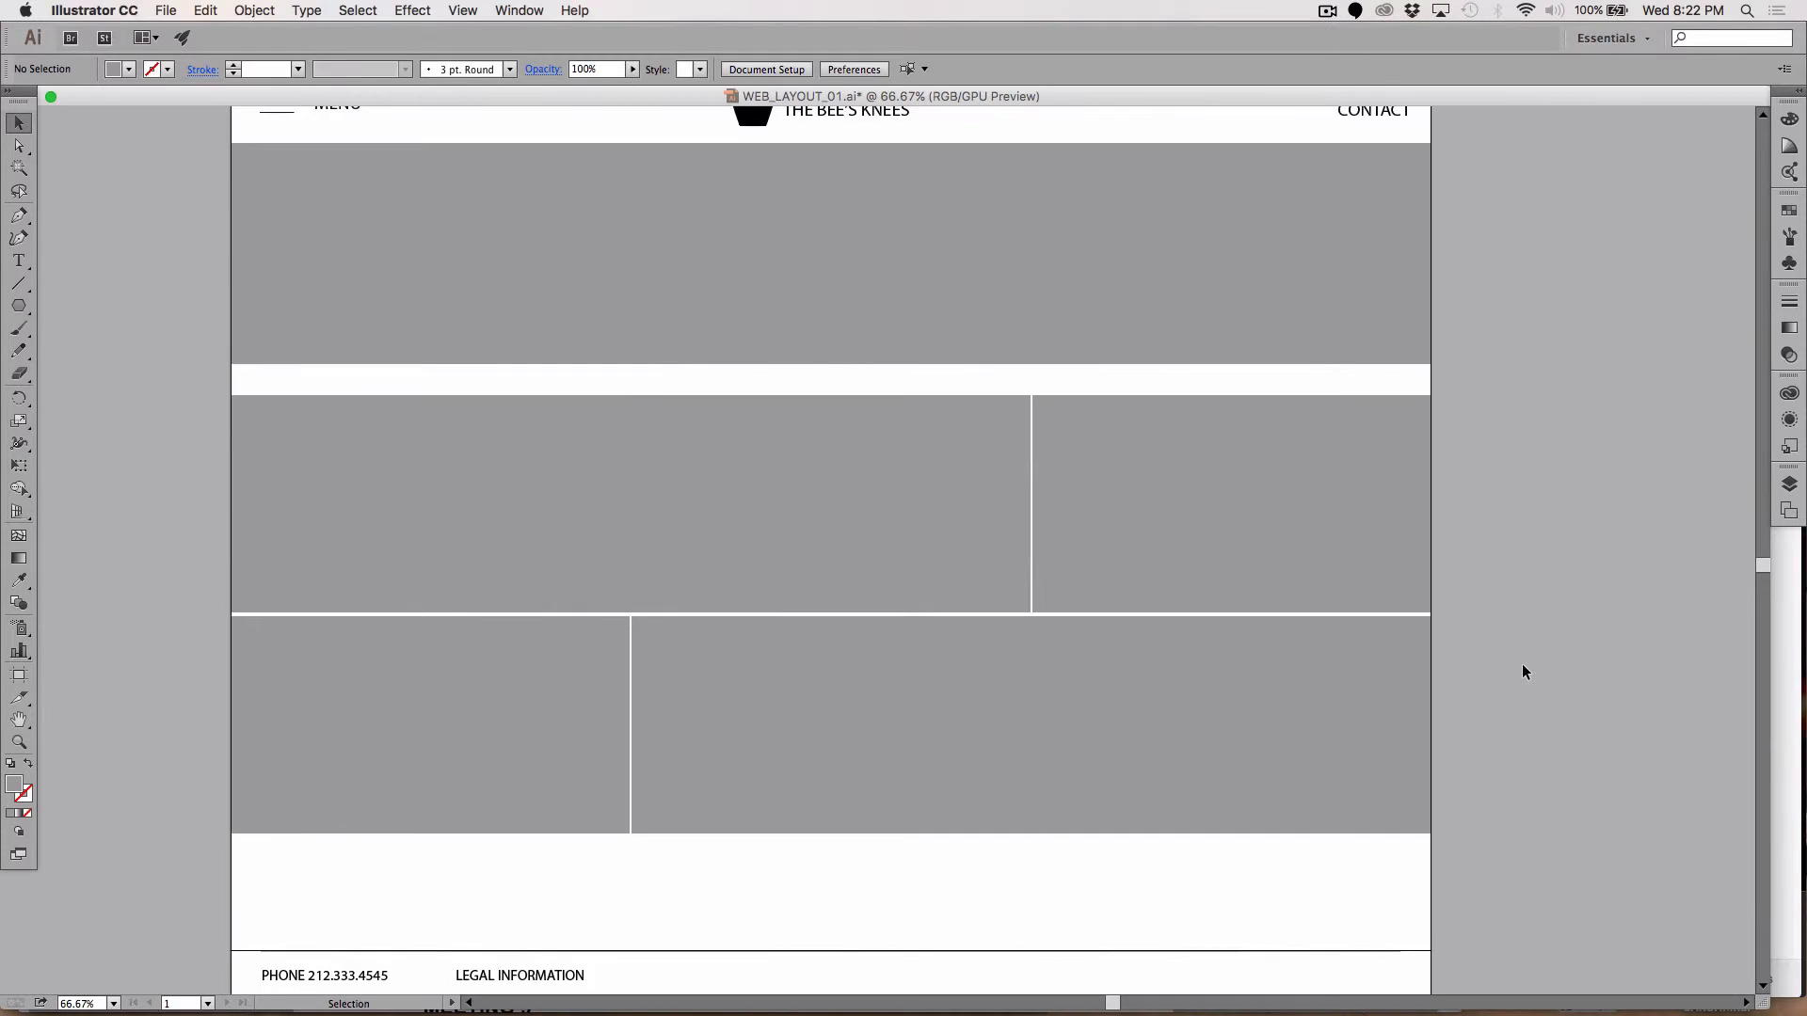
scroll(1522, 665, "down", 3)
scroll(1522, 665, "up", 5)
scroll(1521, 664, "down", 2)
scroll(1521, 664, "up", 3)
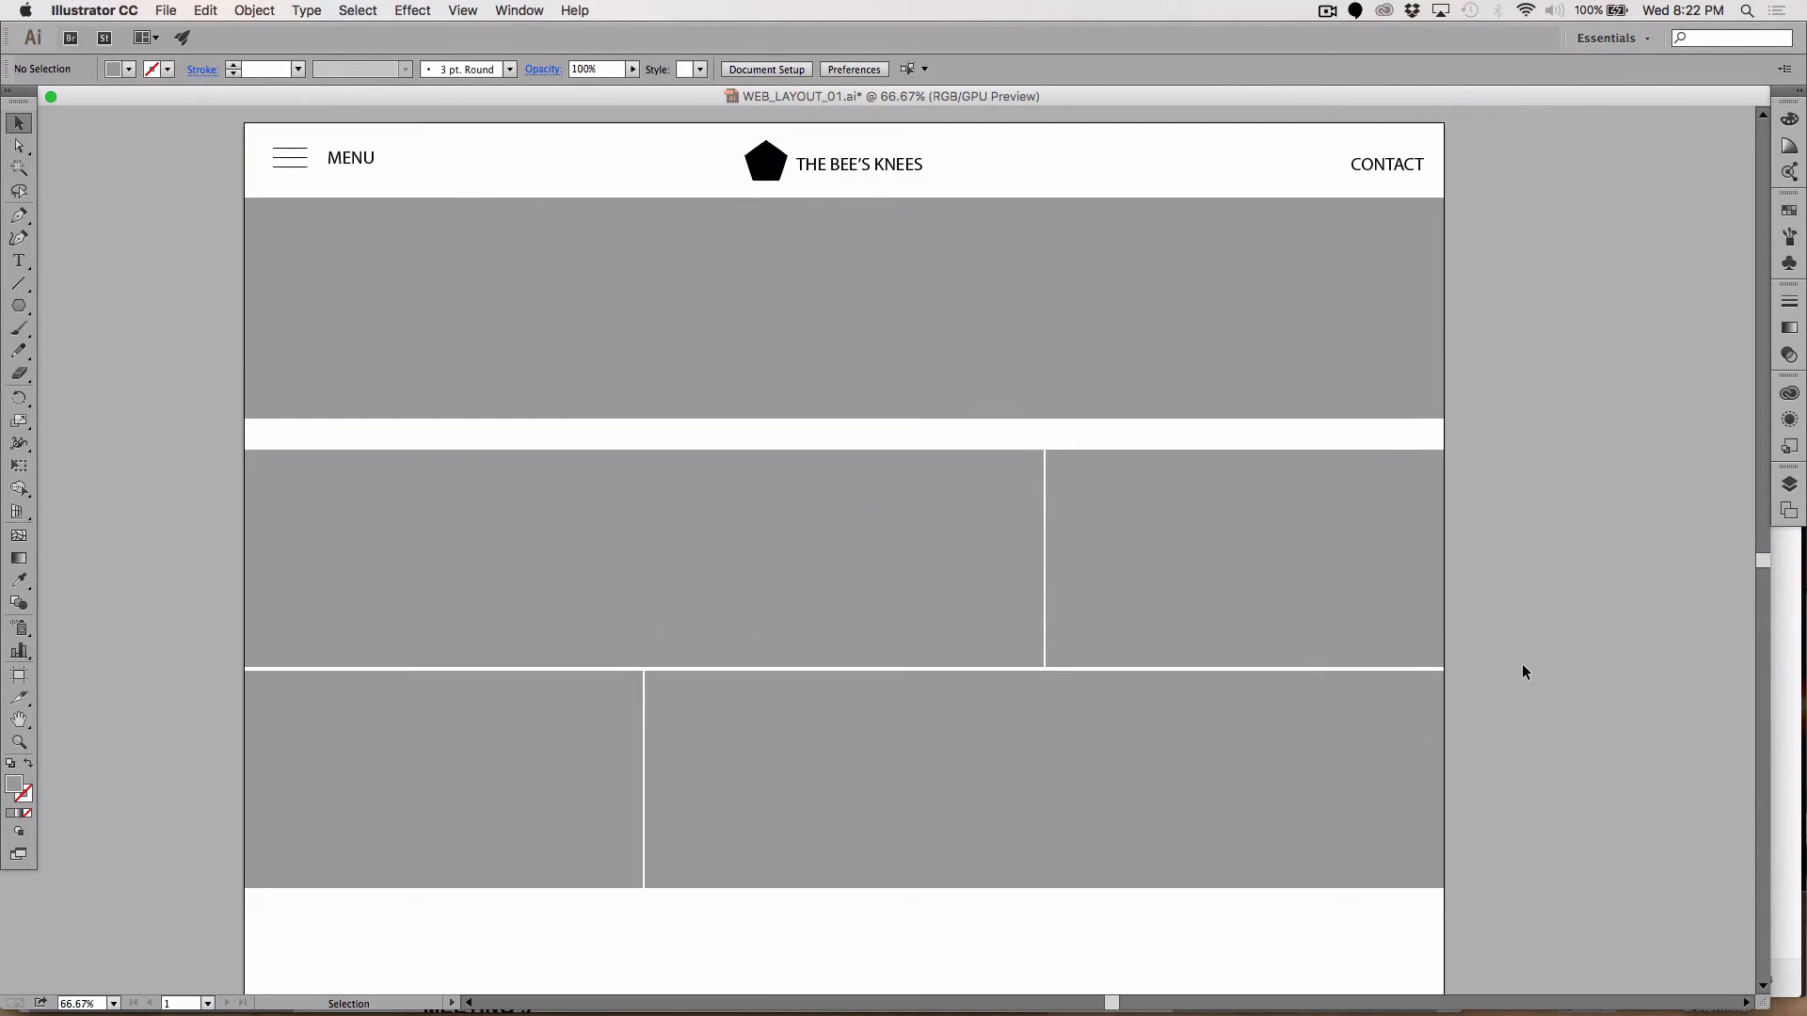
scroll(1521, 664, "down", 1)
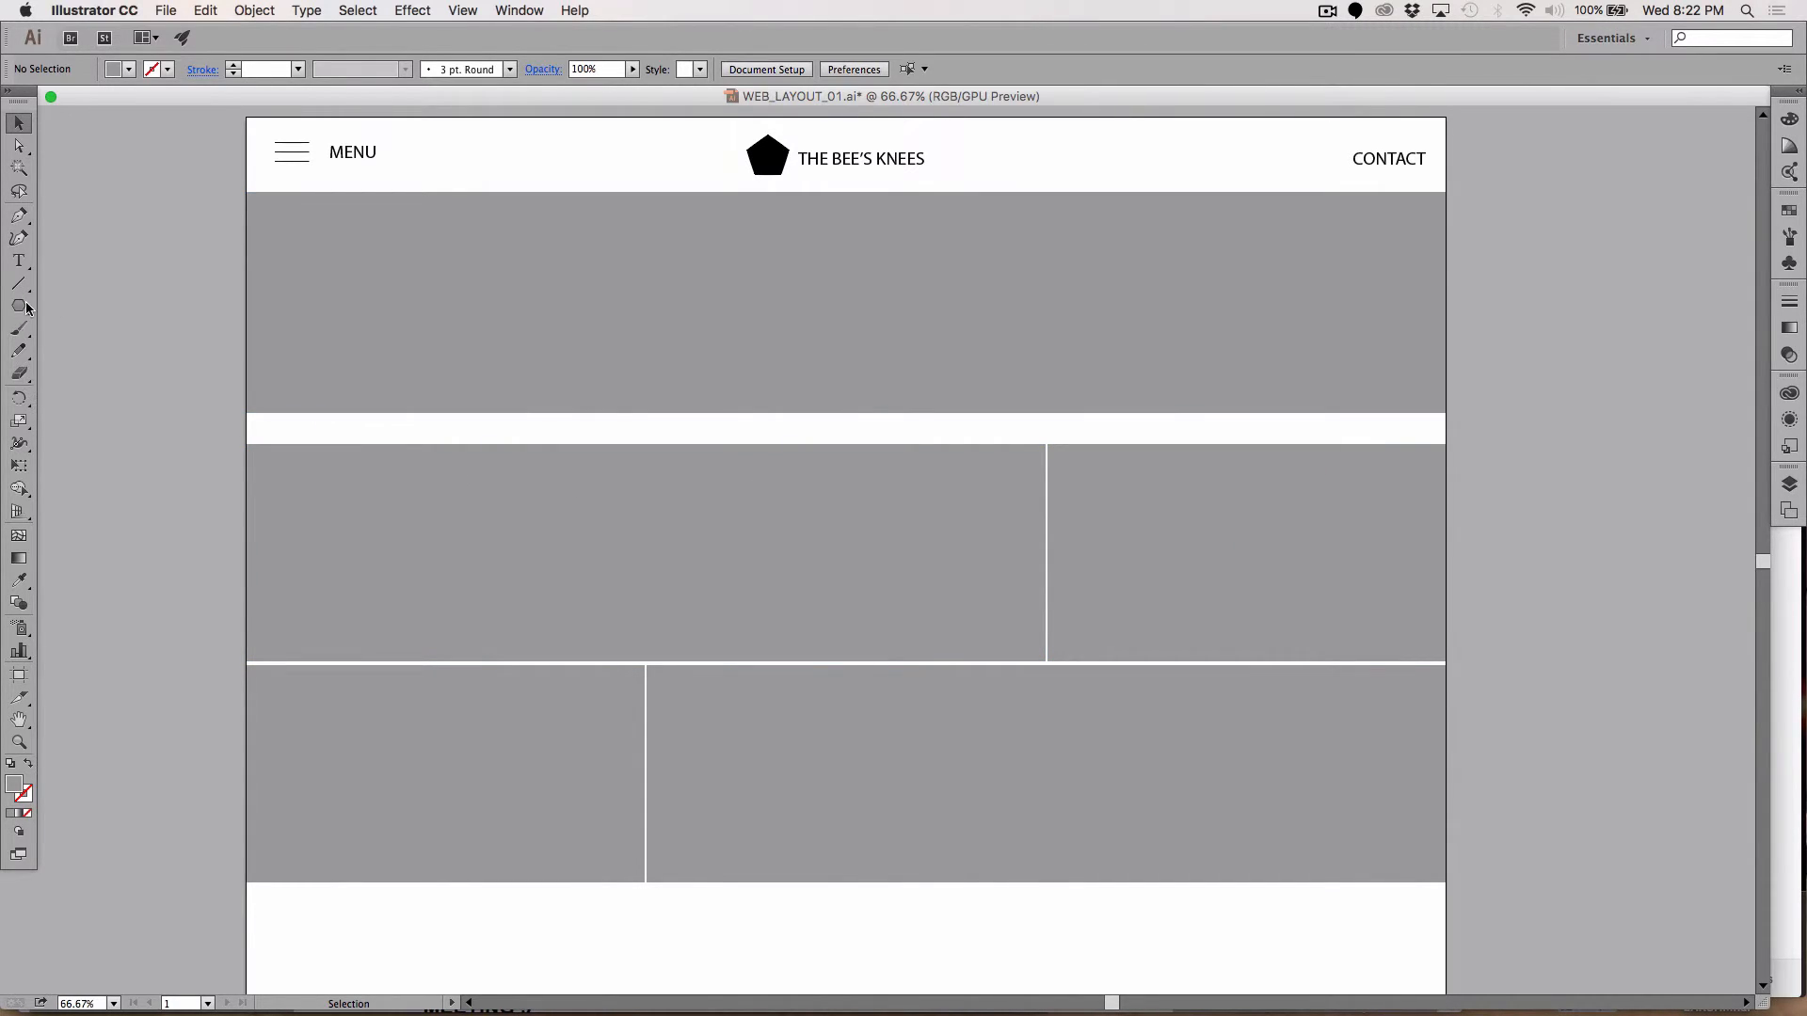
left_click(19, 261)
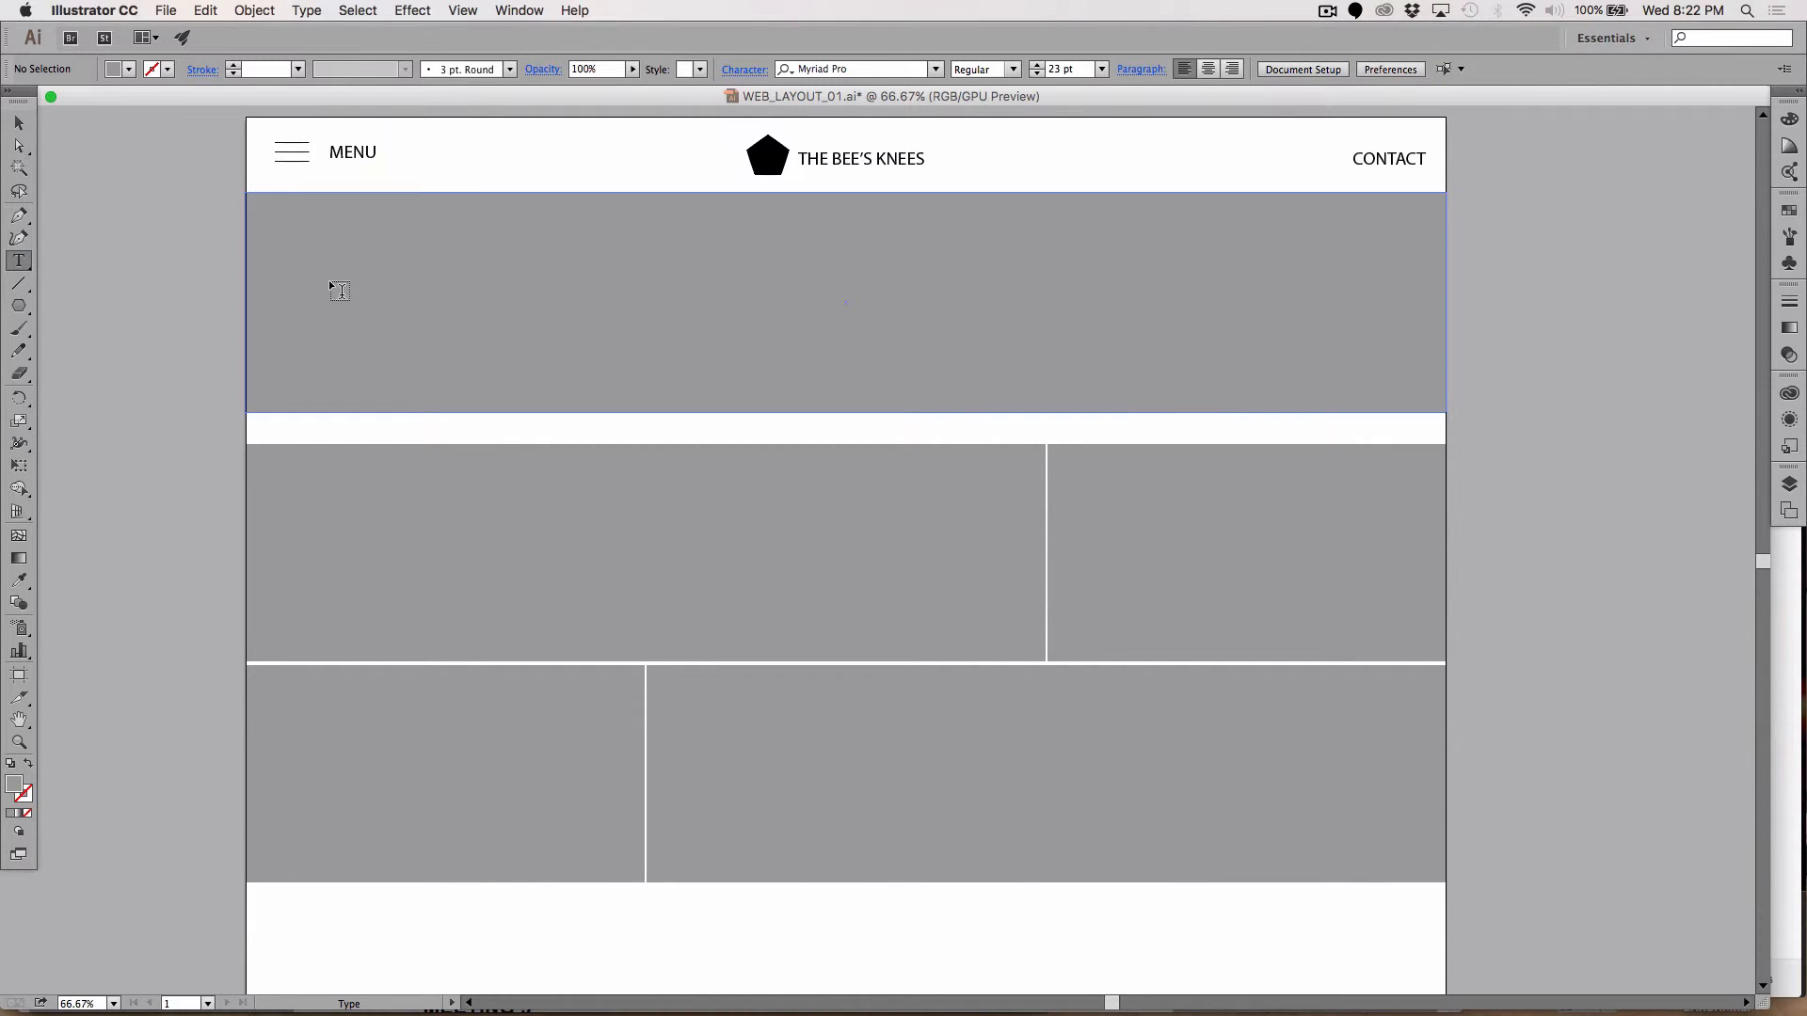
left_click(775, 936)
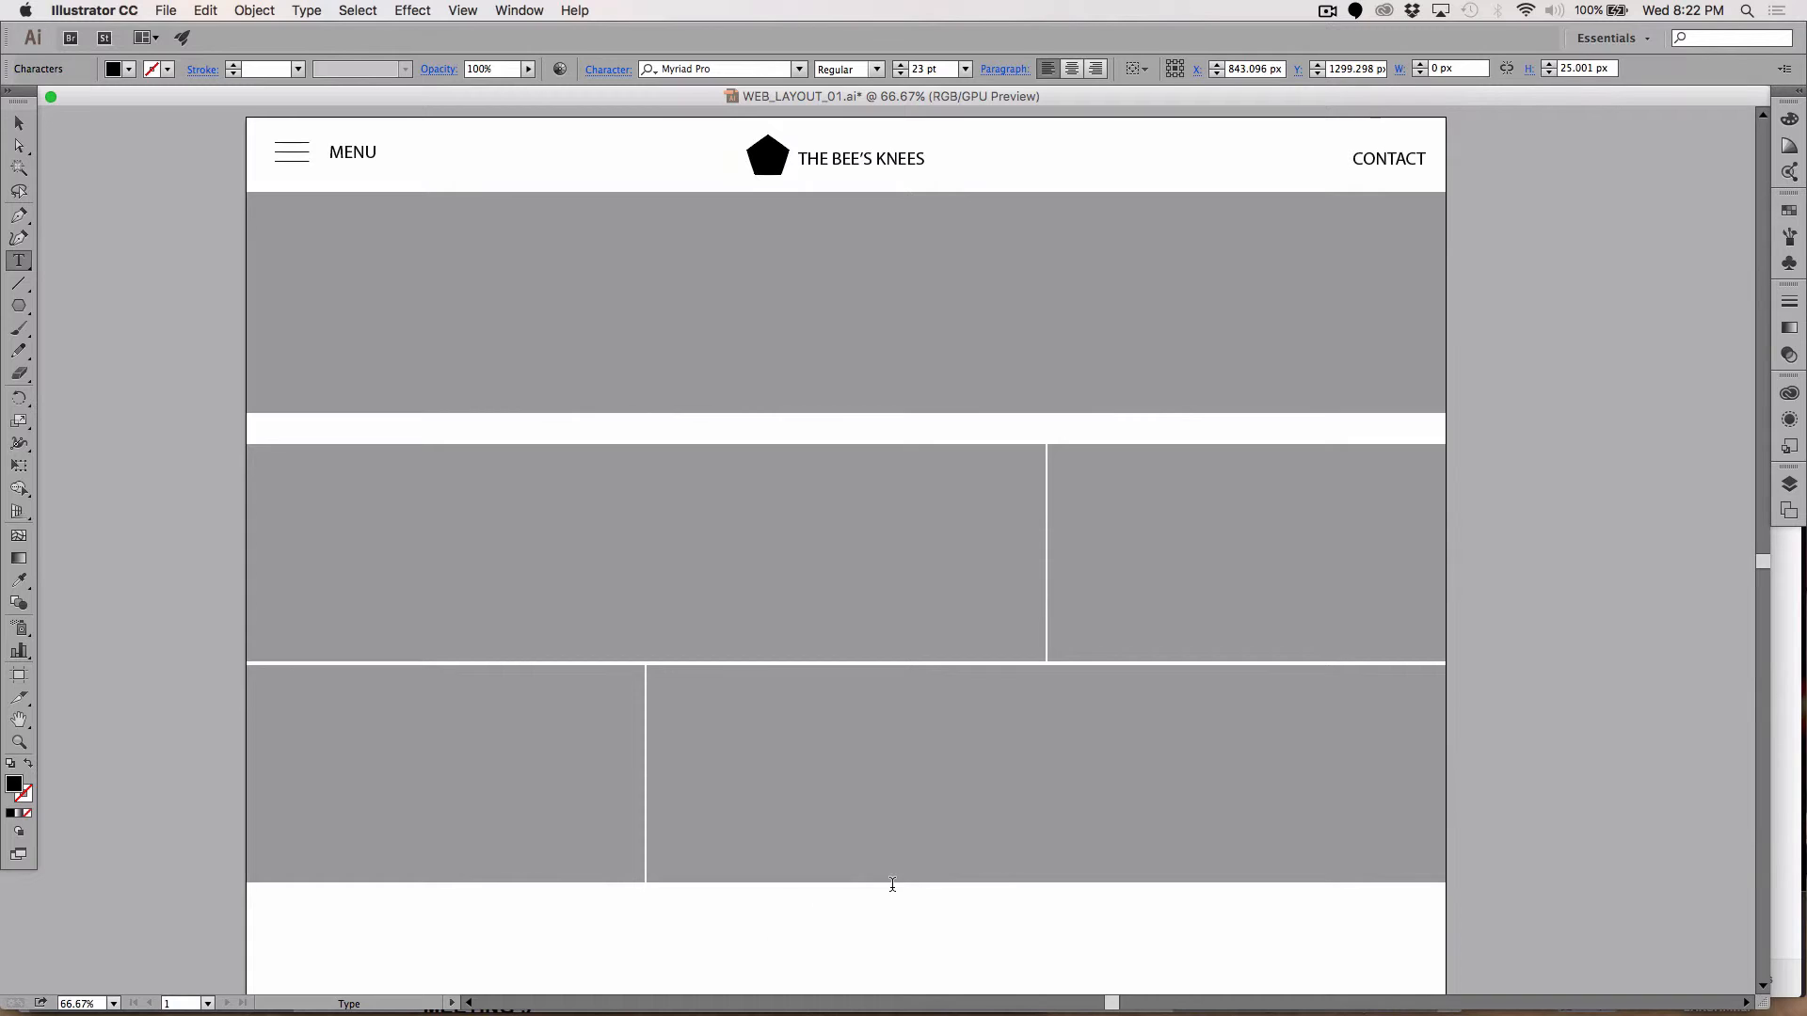
type("<")
left_click_drag(786, 934, 748, 932)
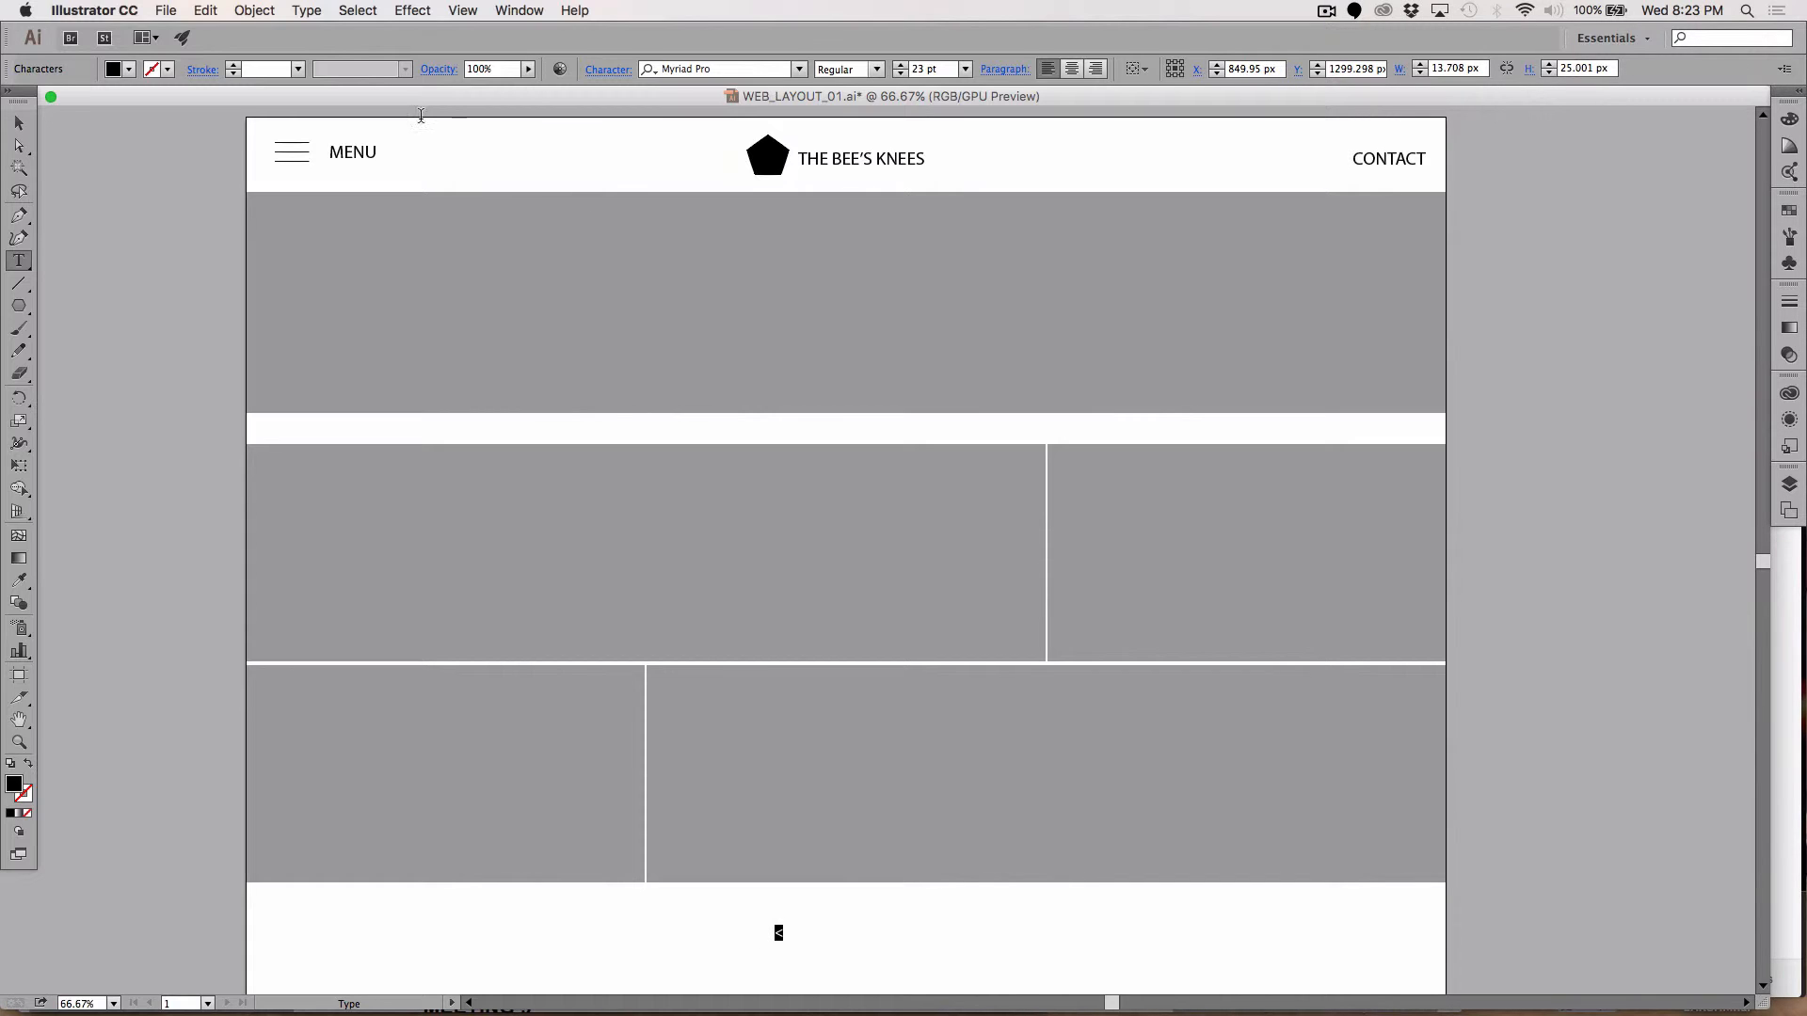
left_click(920, 71)
key("shift+Up")
key("shift+Up")
key("shift+Up")
key("shift+Up")
key("shift+Up")
key("shift+Up")
key("shift+Up")
key("shift+Up")
key("shift+Up")
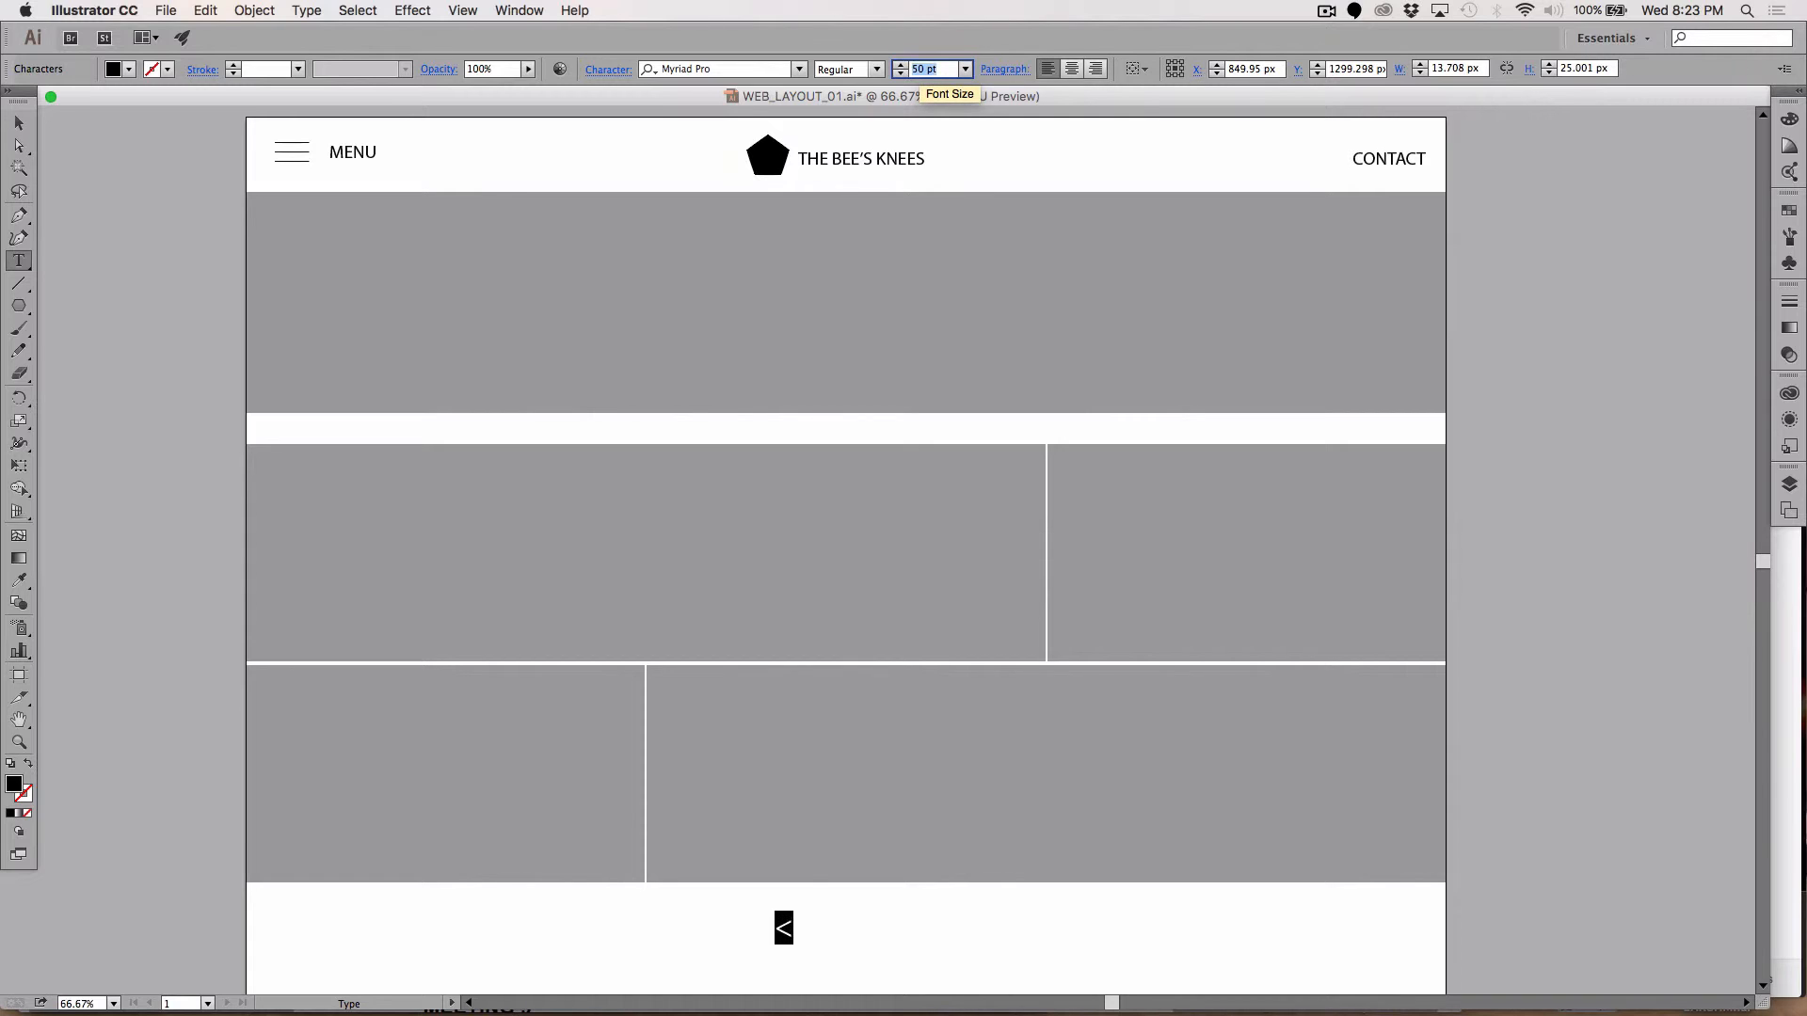
key("shift+Up")
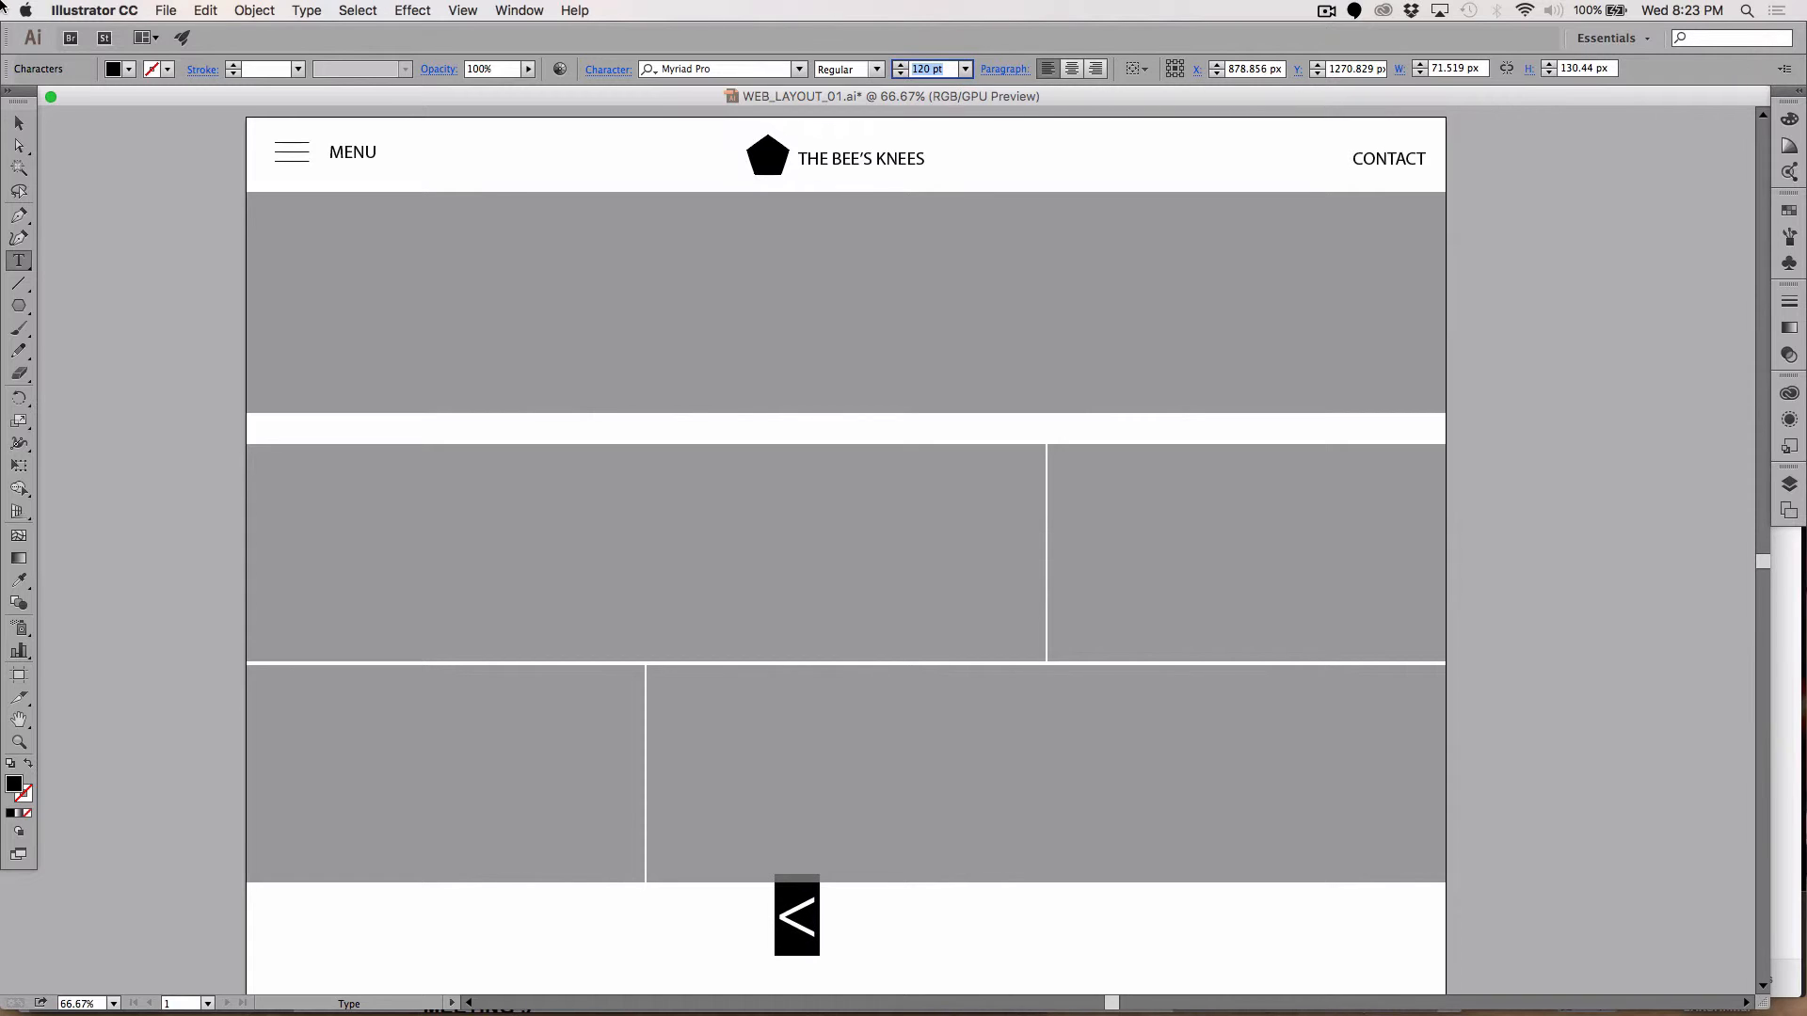
Step: Place the < at the banner's left edge and a copy changed to > at its right edge
left_click(19, 123)
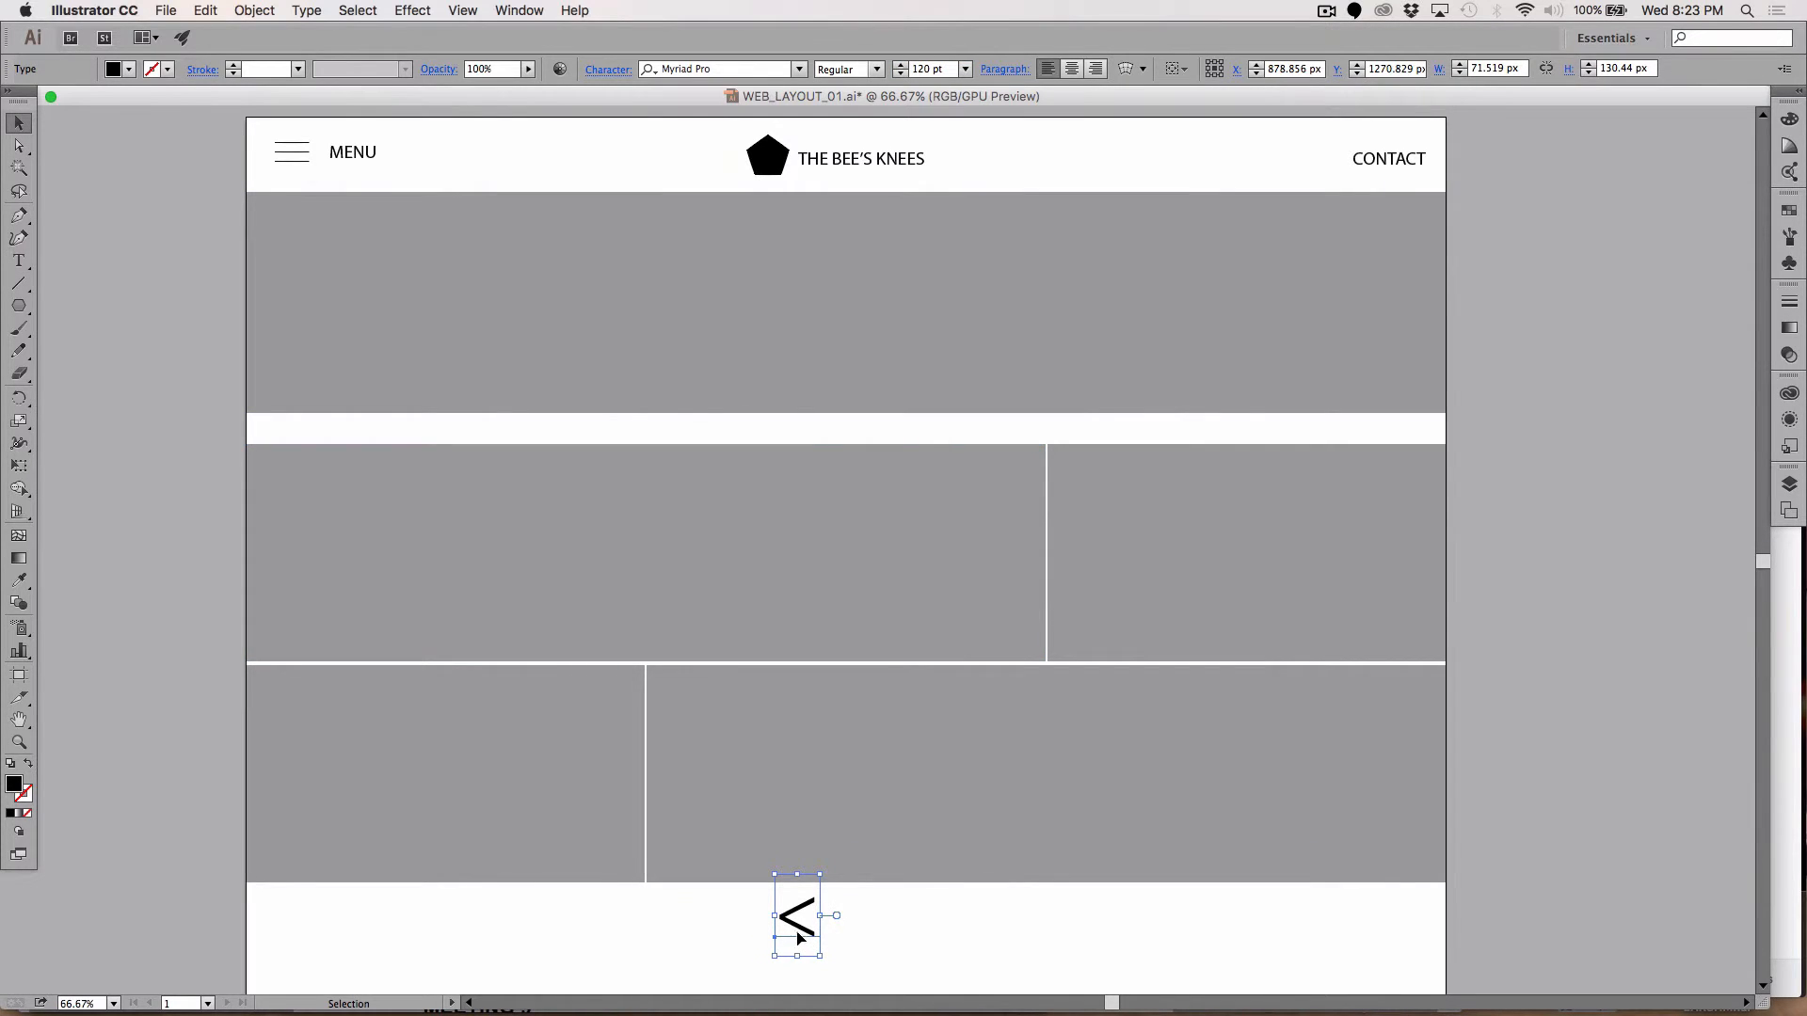
left_click_drag(778, 914, 1400, 323)
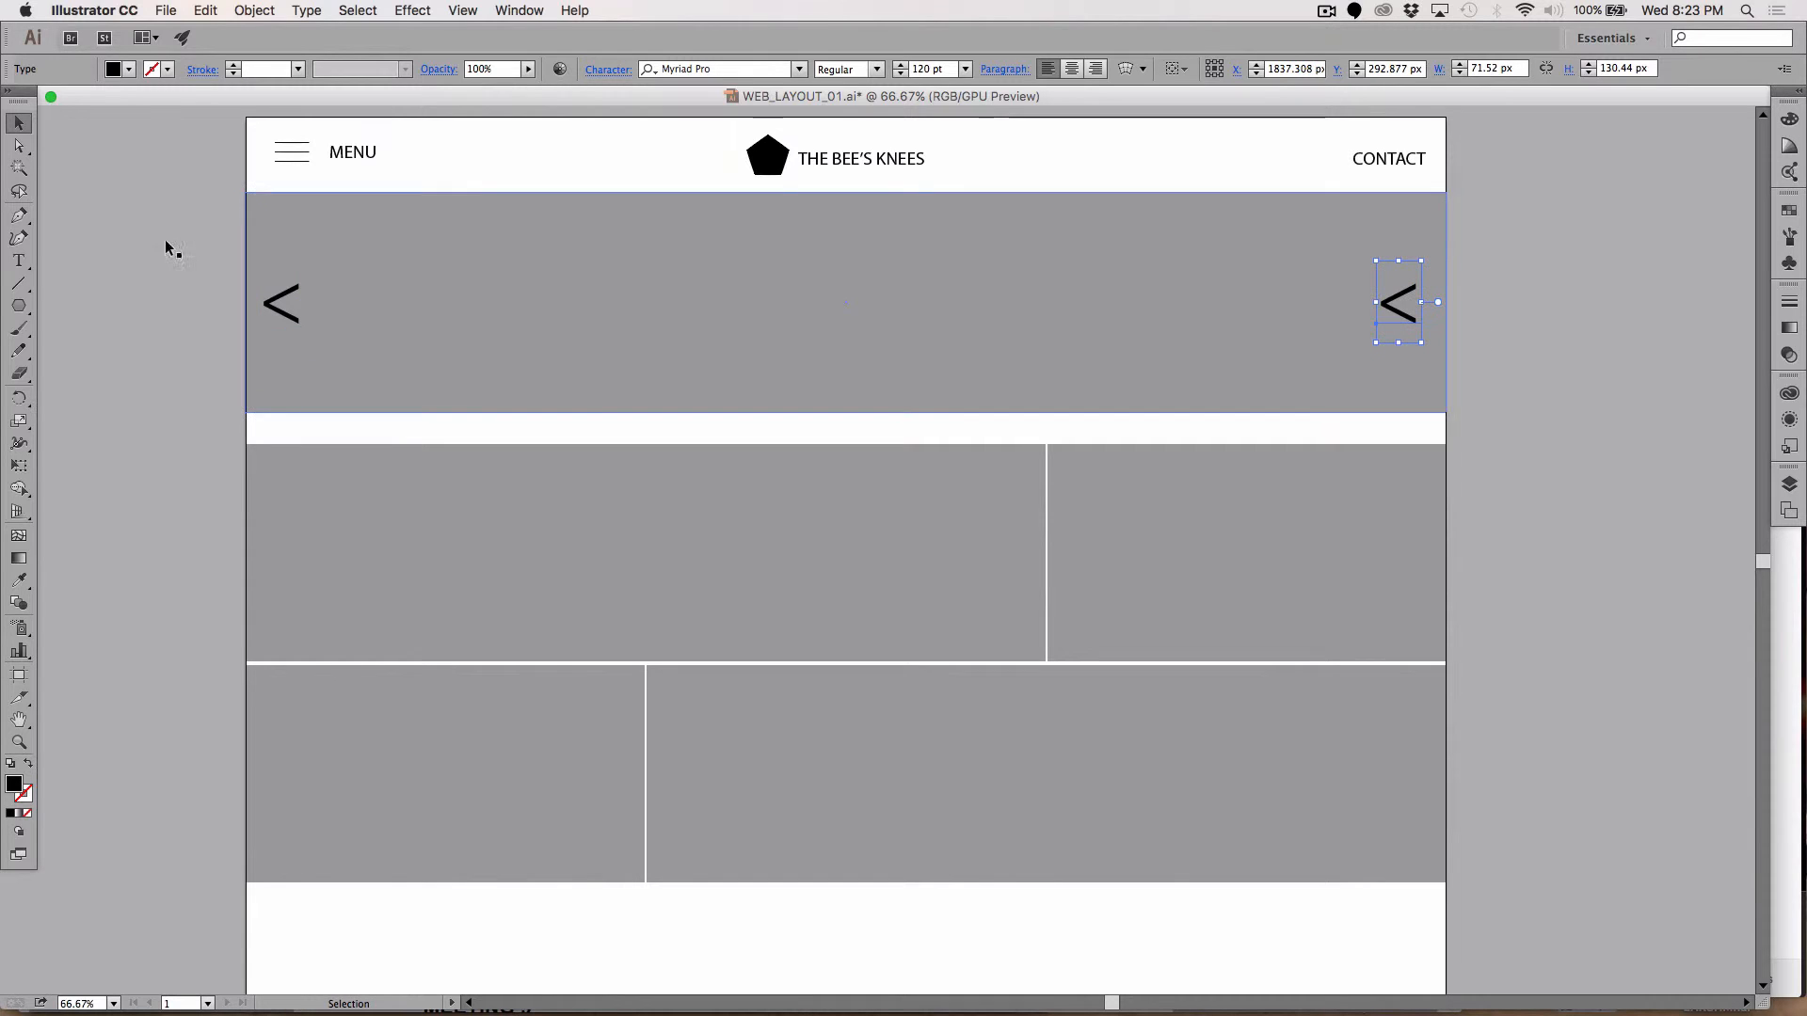
left_click(19, 260)
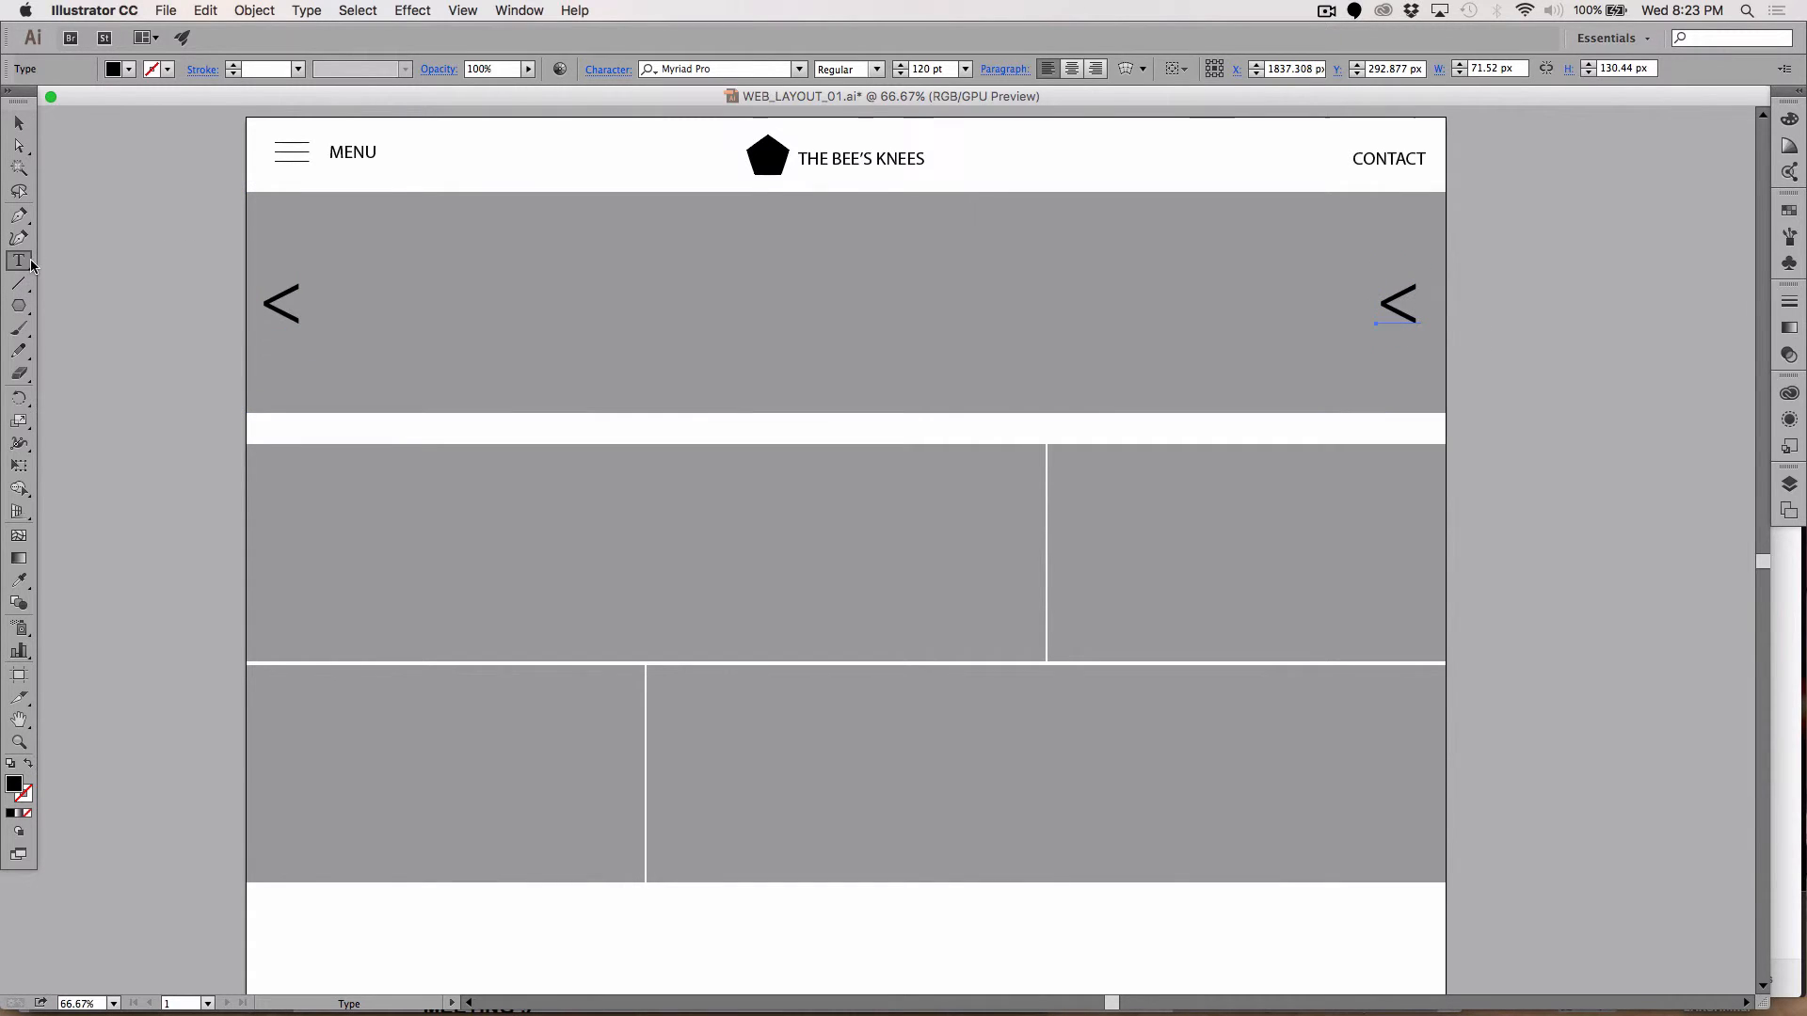
double_click(1389, 300)
type(">")
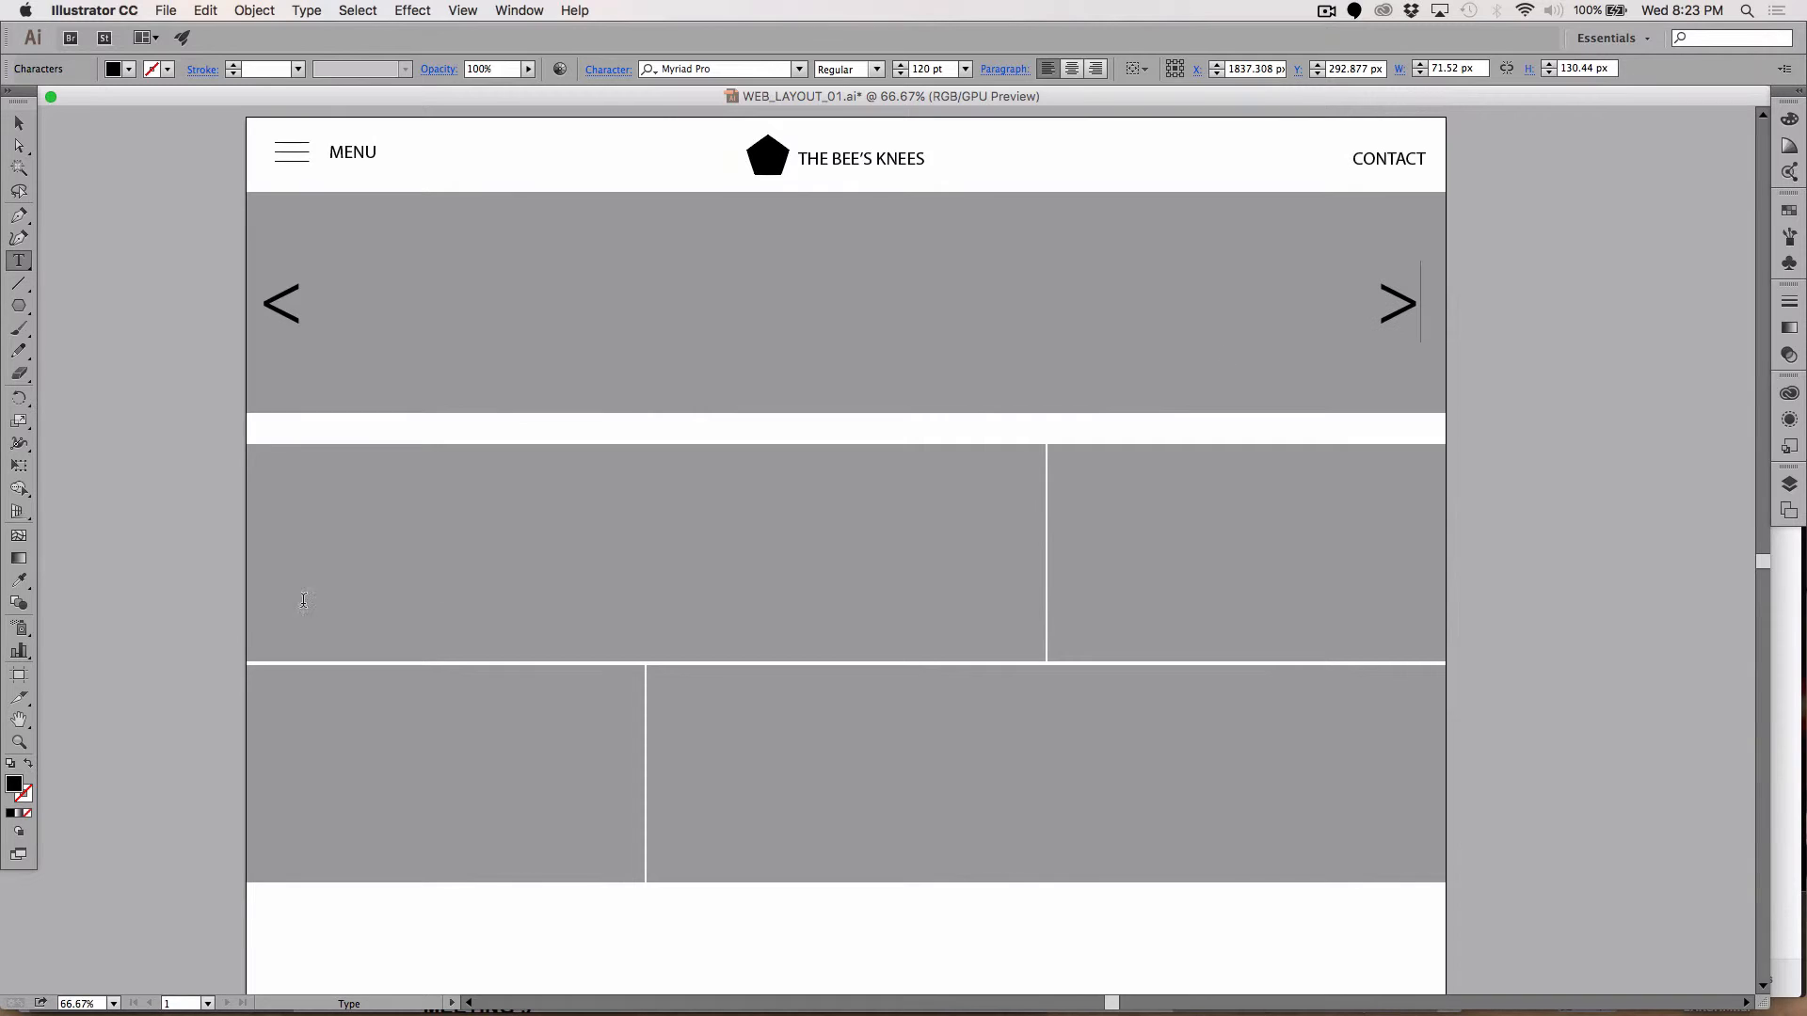
left_click(19, 126)
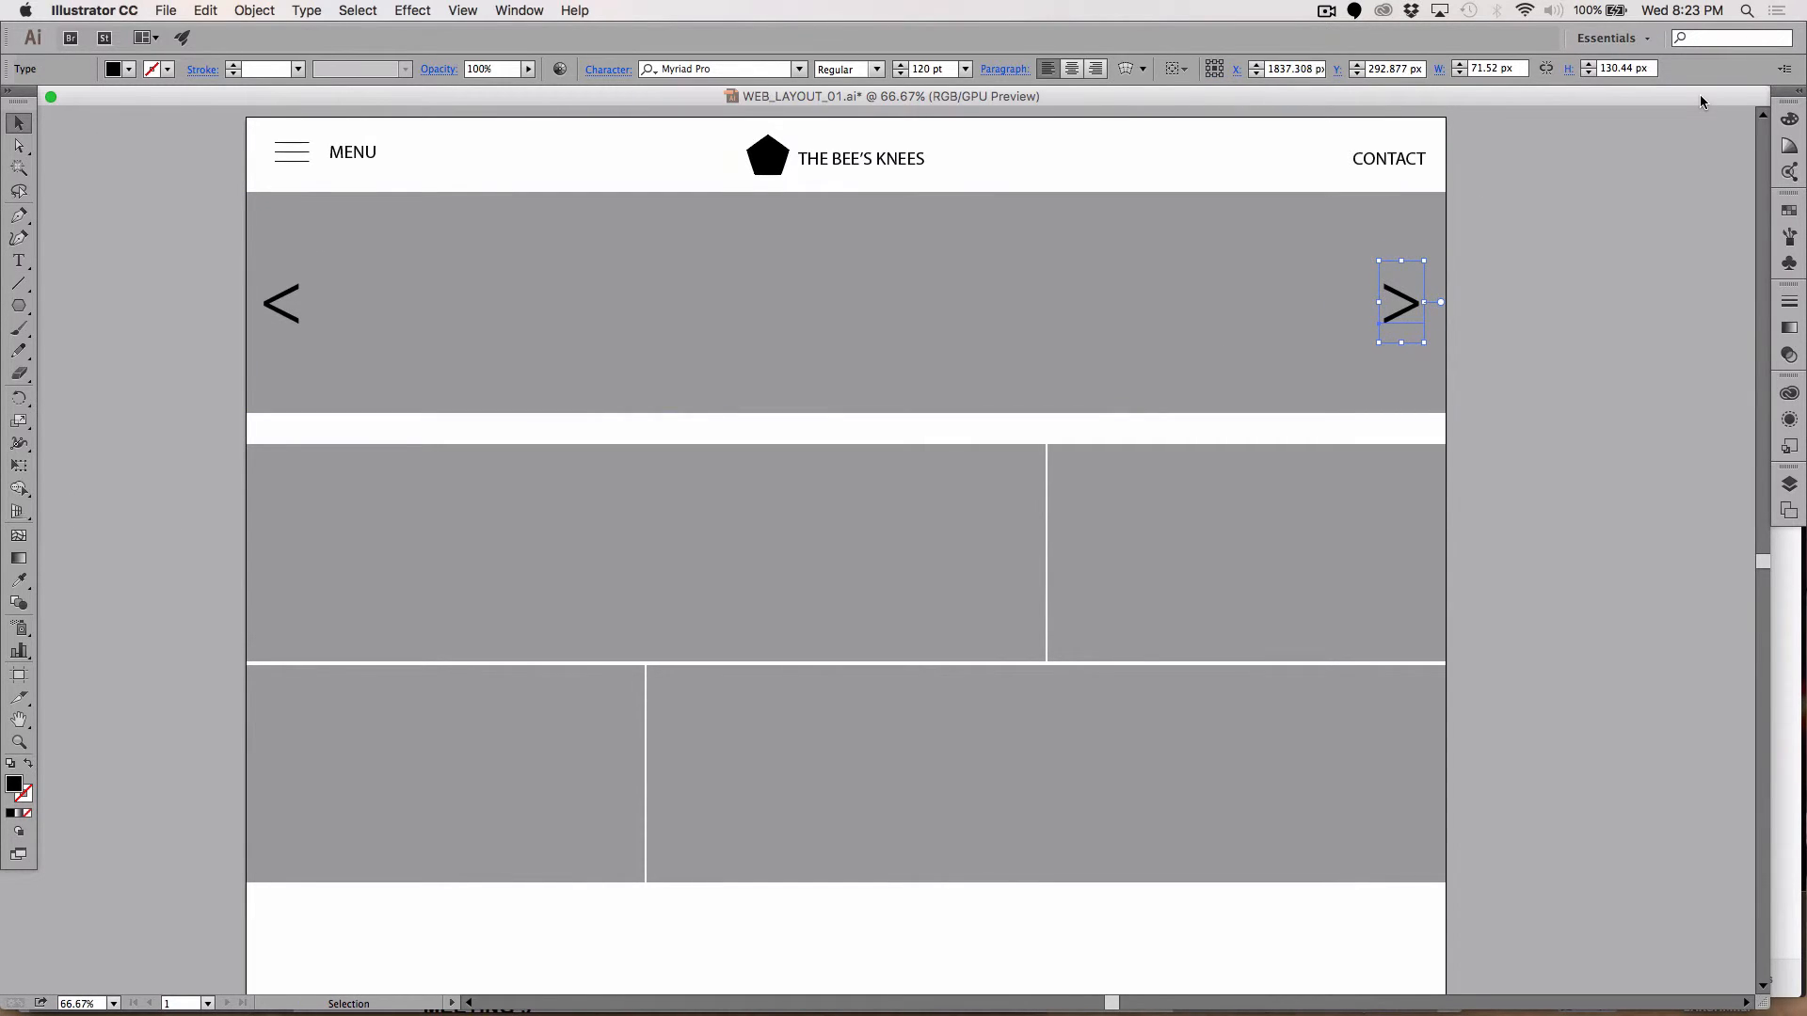
left_click(165, 488)
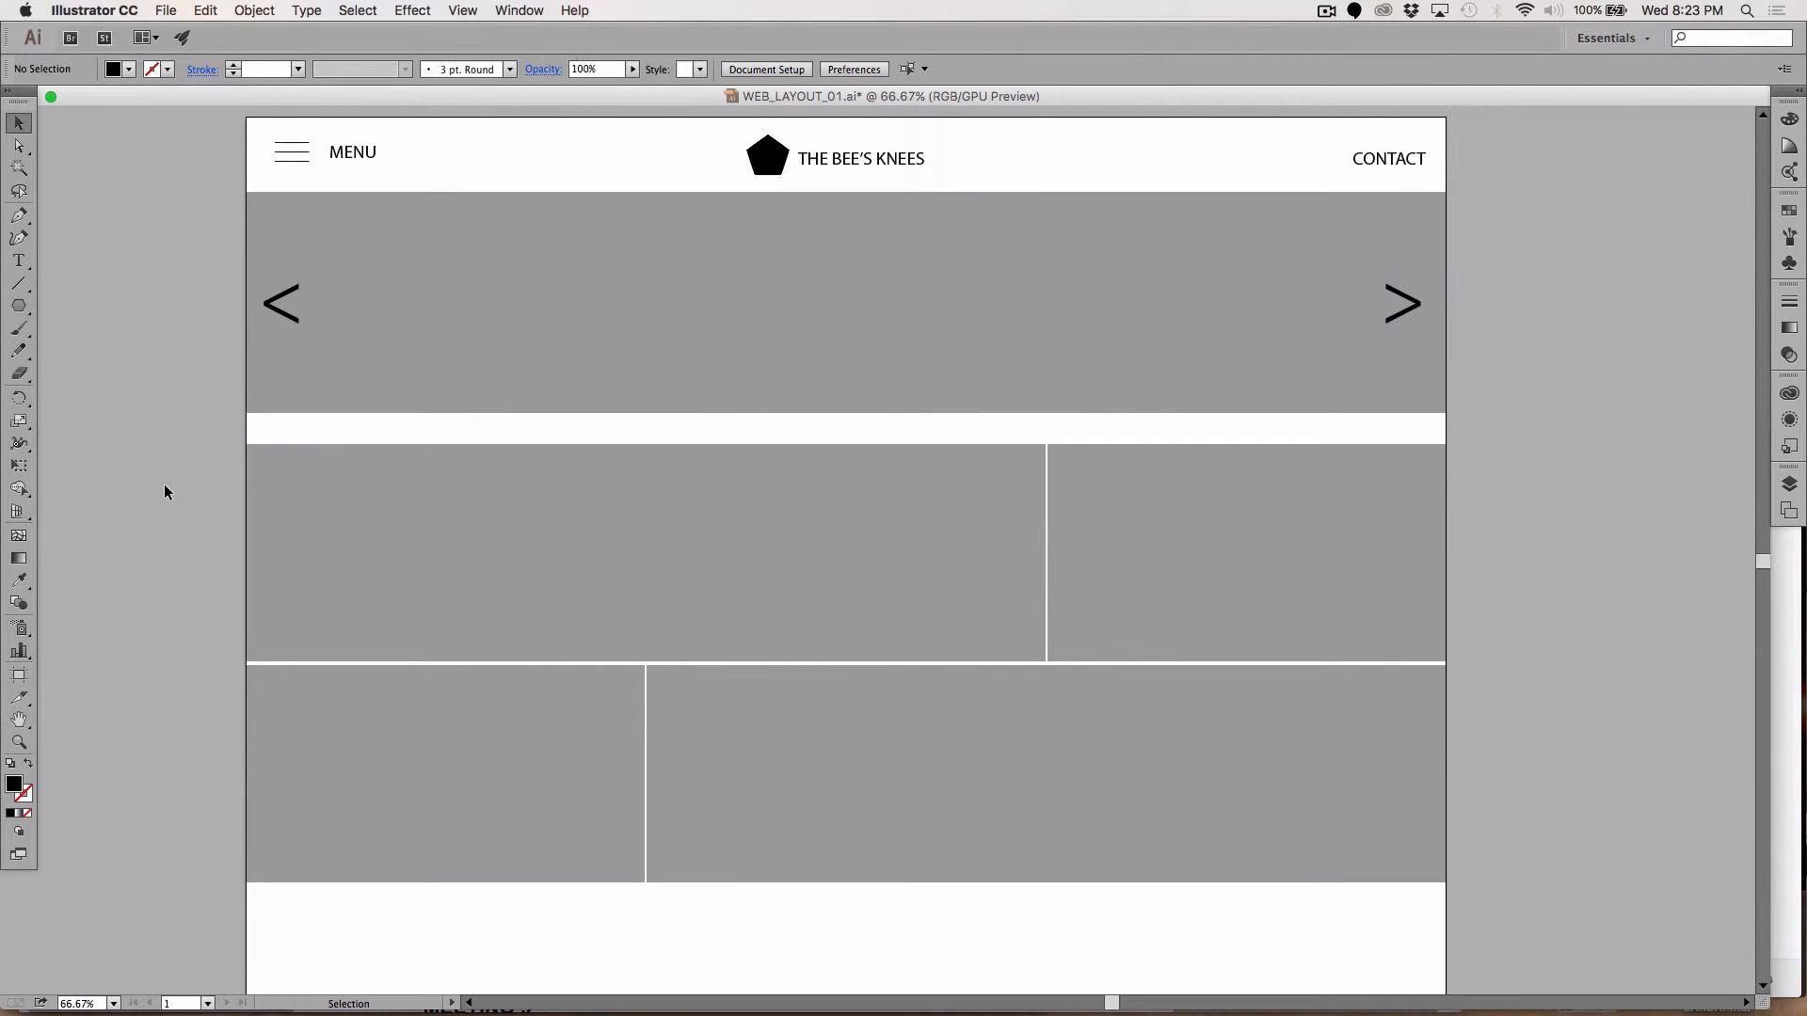
left_click(275, 314)
left_click_drag(276, 314, 280, 313)
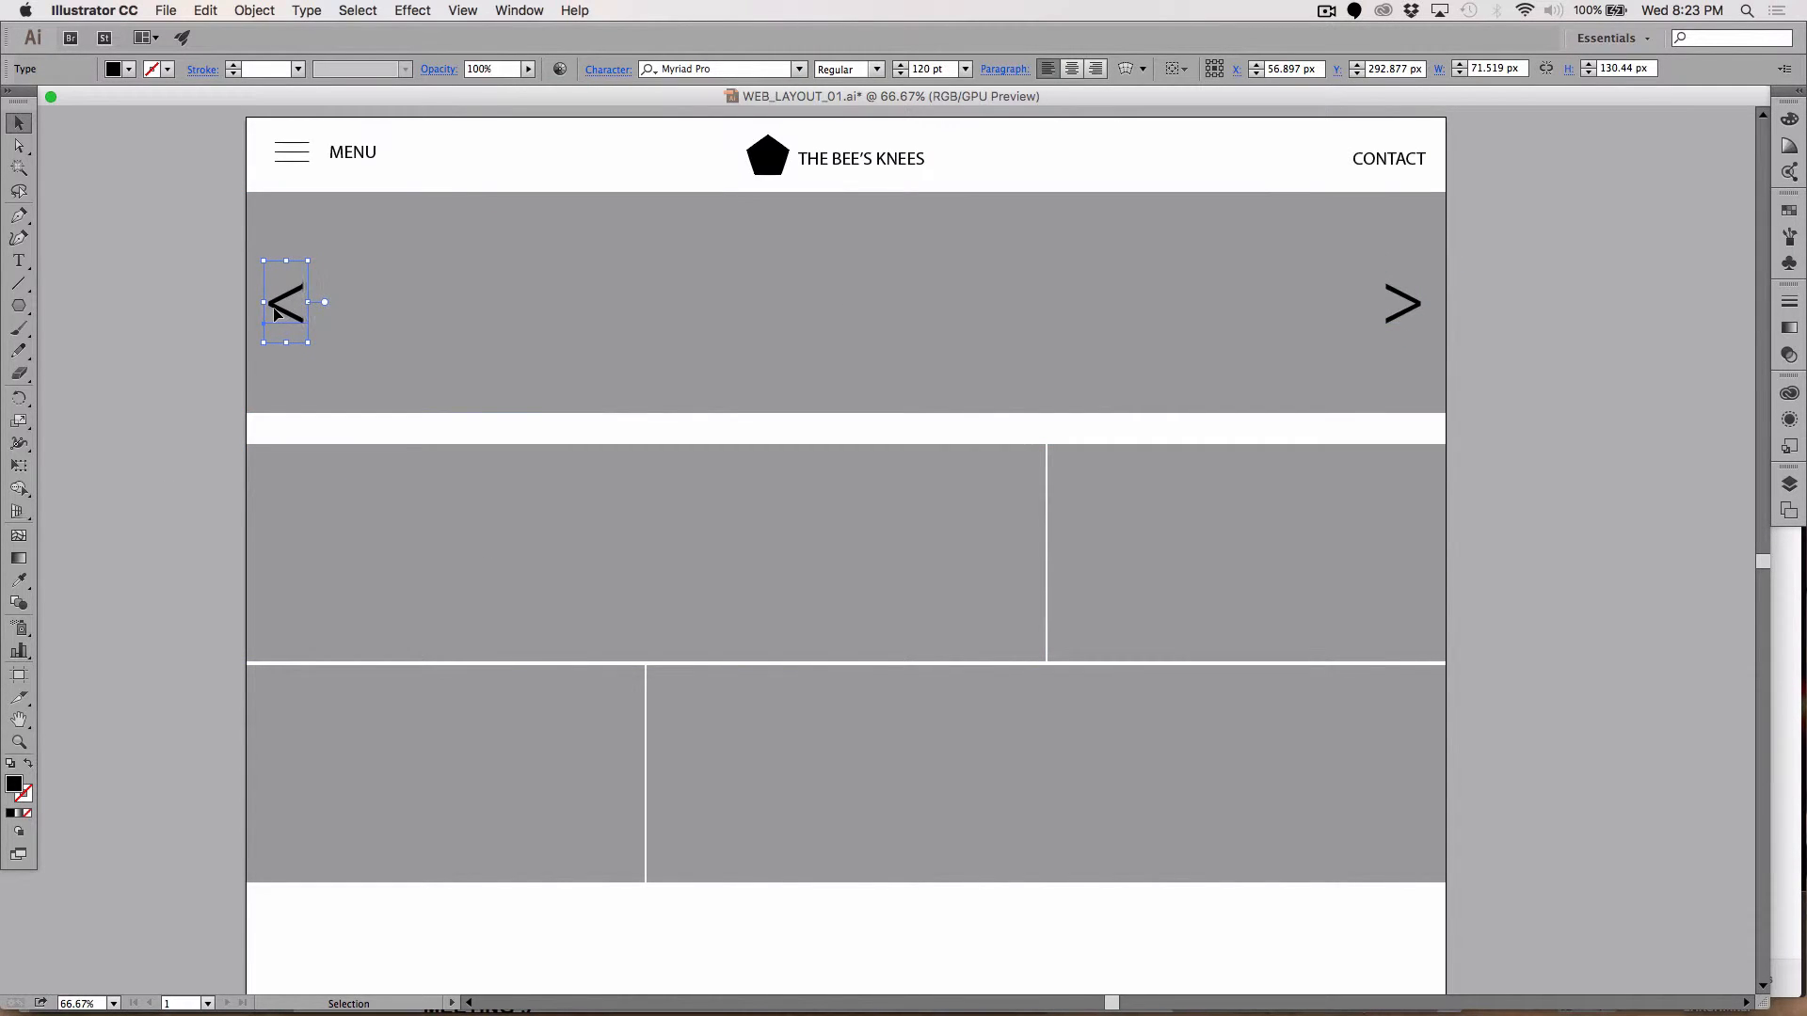
left_click(140, 410)
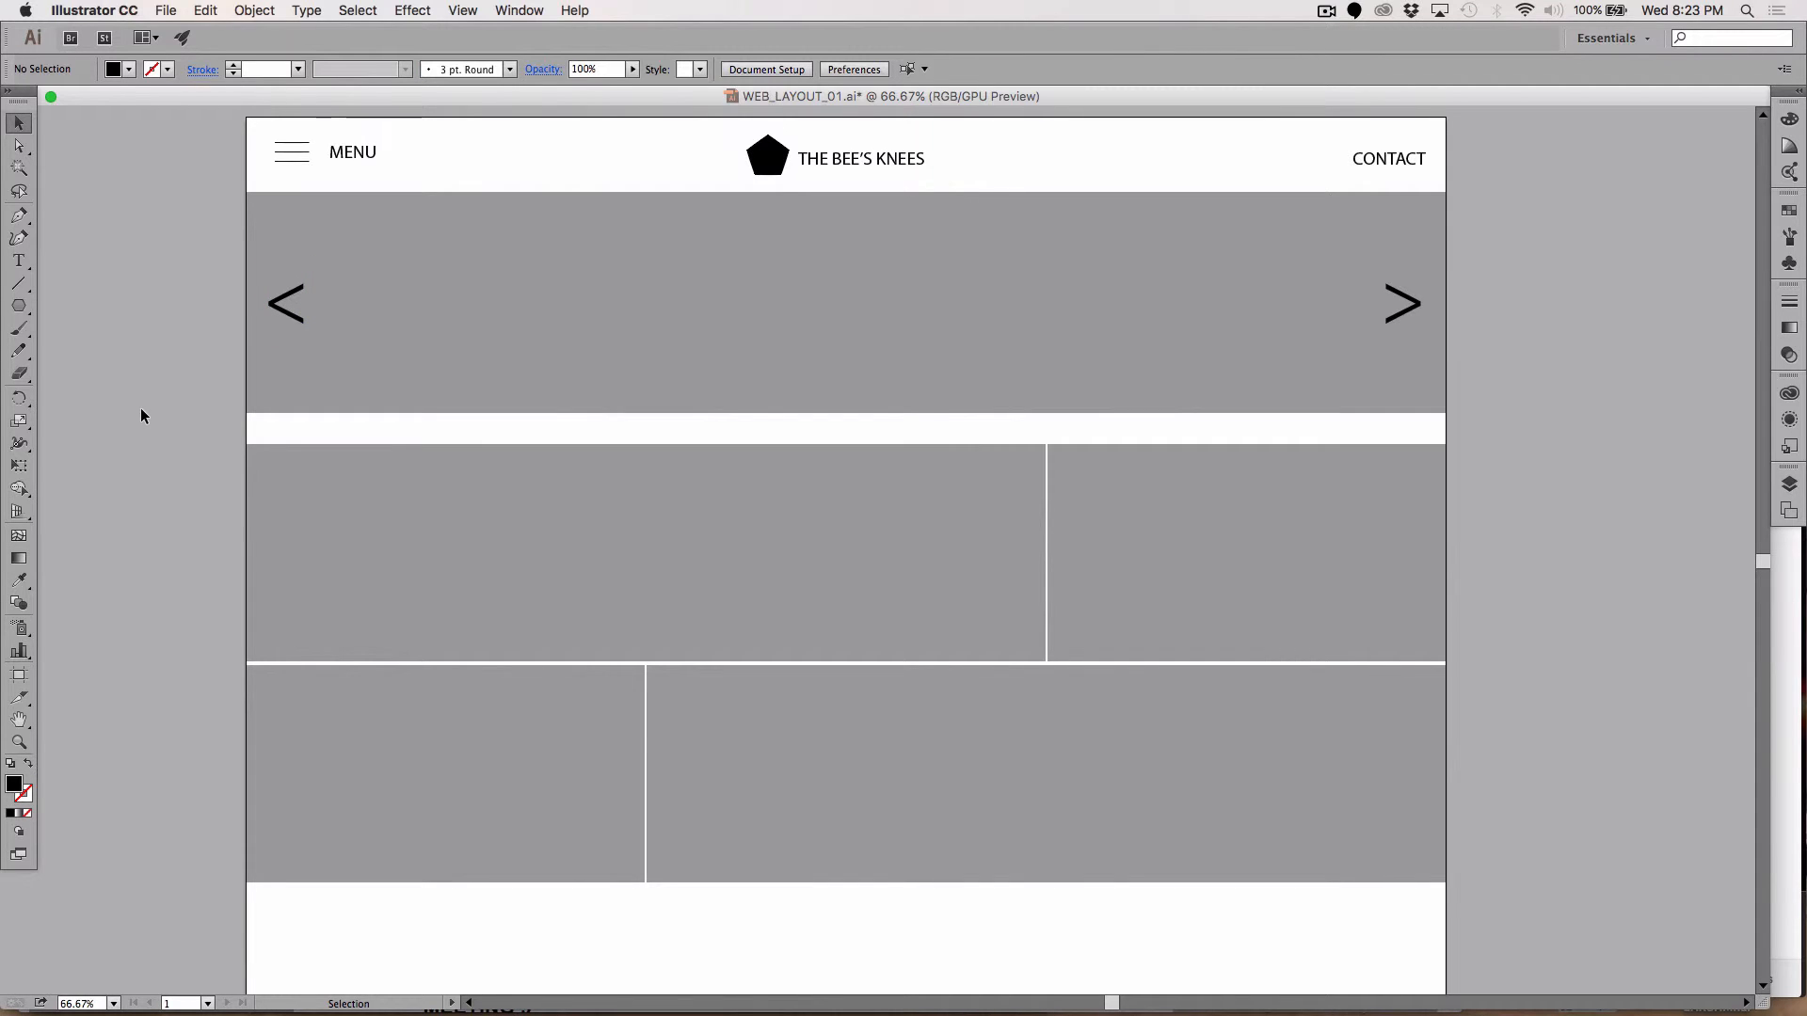
Step: Select the footer rule and its text and nudge them up under the box grid
scroll(141, 415, "down", 2)
scroll(141, 415, "right", 1)
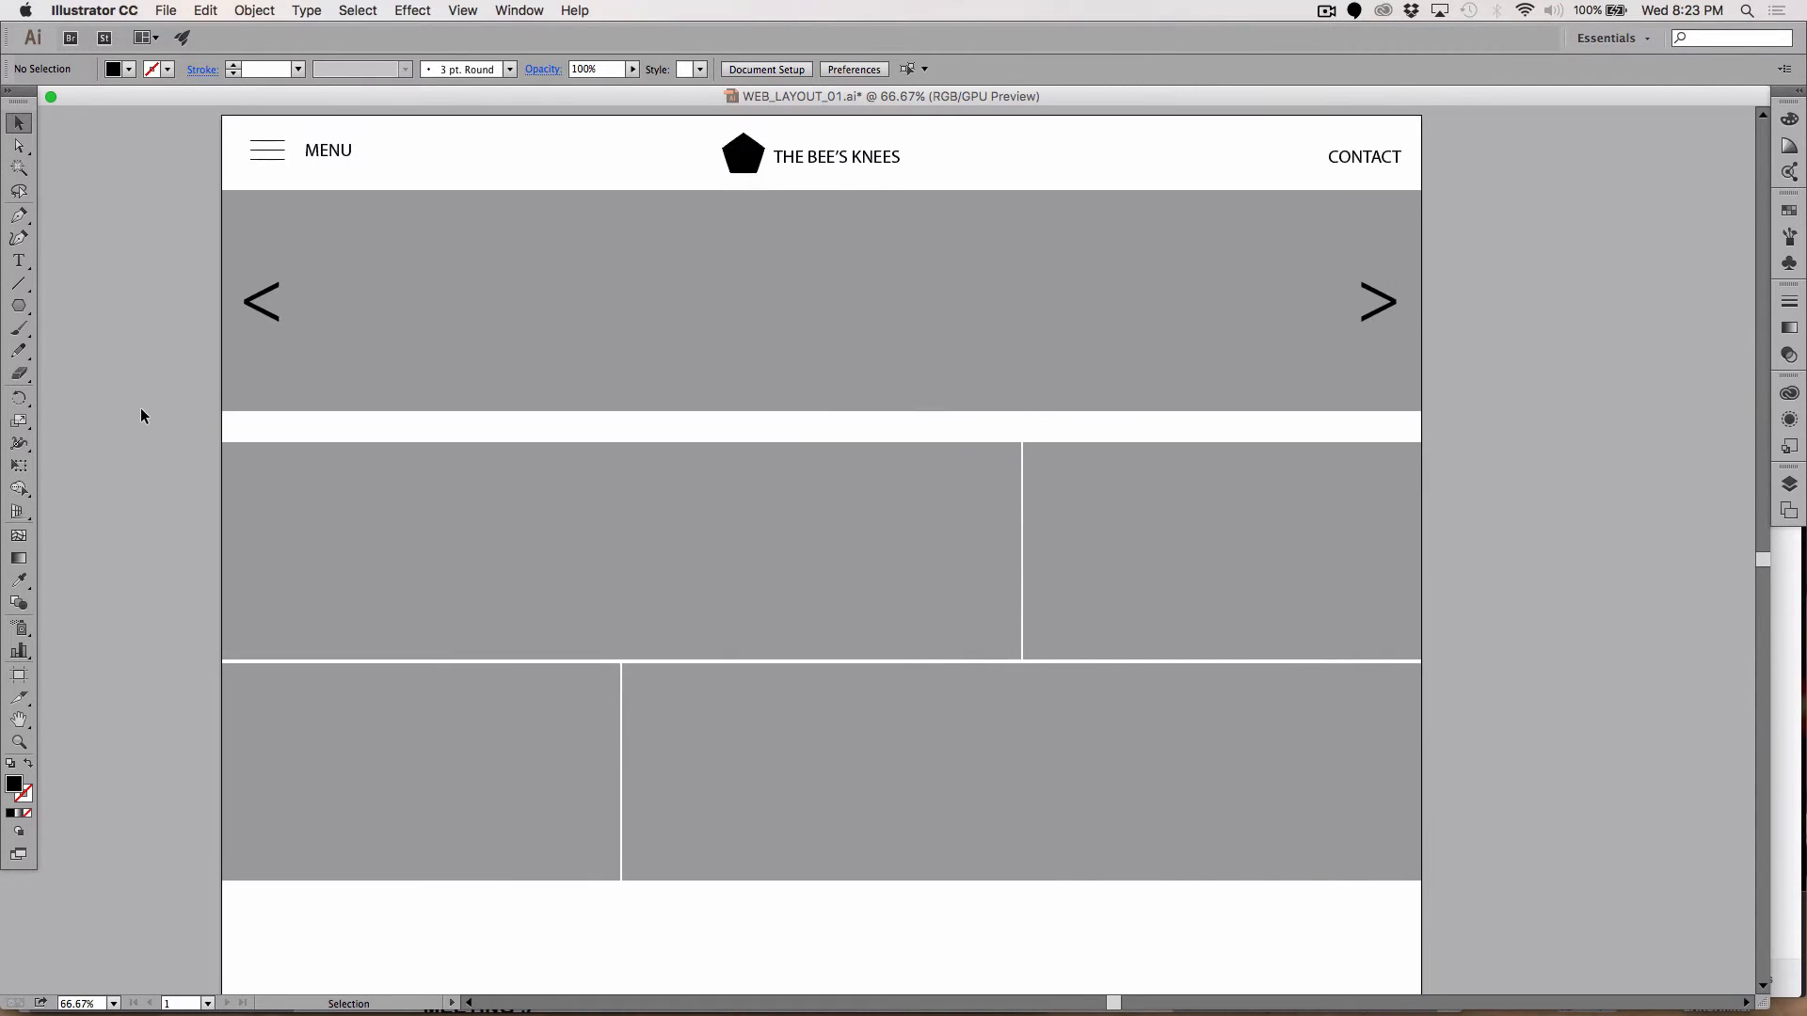
scroll(139, 409, "down", 2)
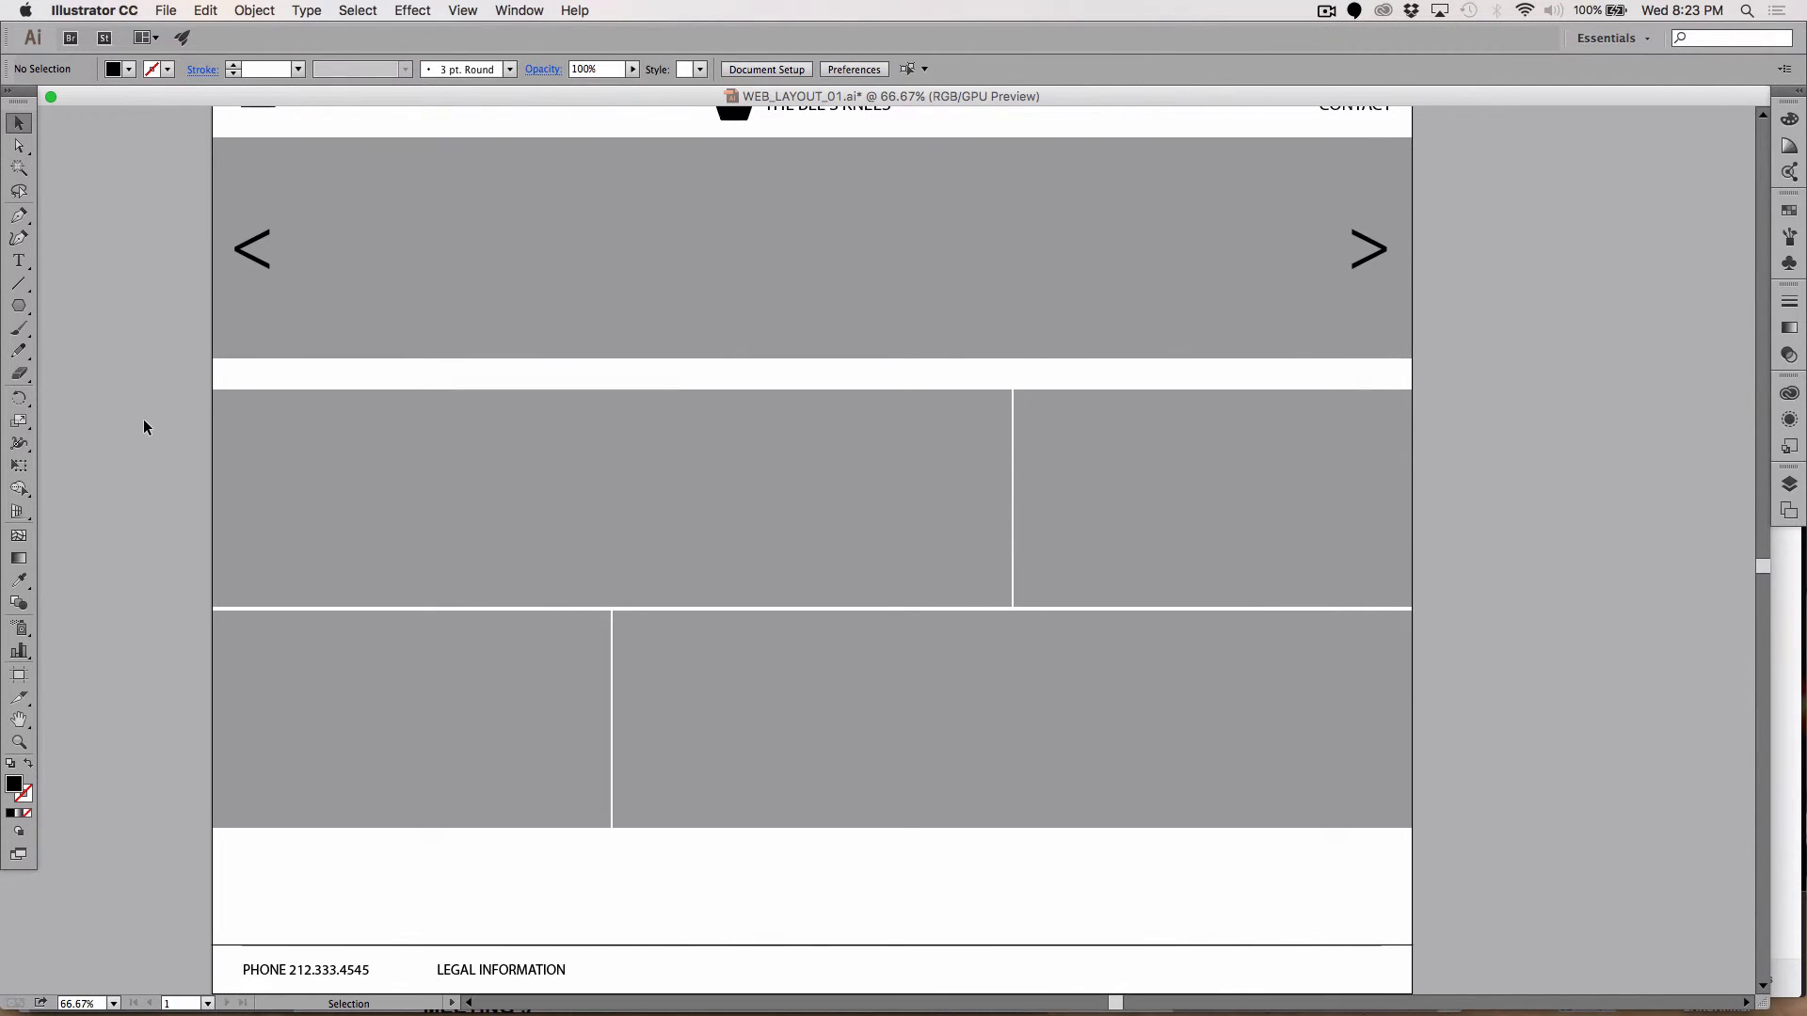
scroll(143, 419, "left", 1)
scroll(143, 419, "down", 1)
scroll(143, 420, "right", 1)
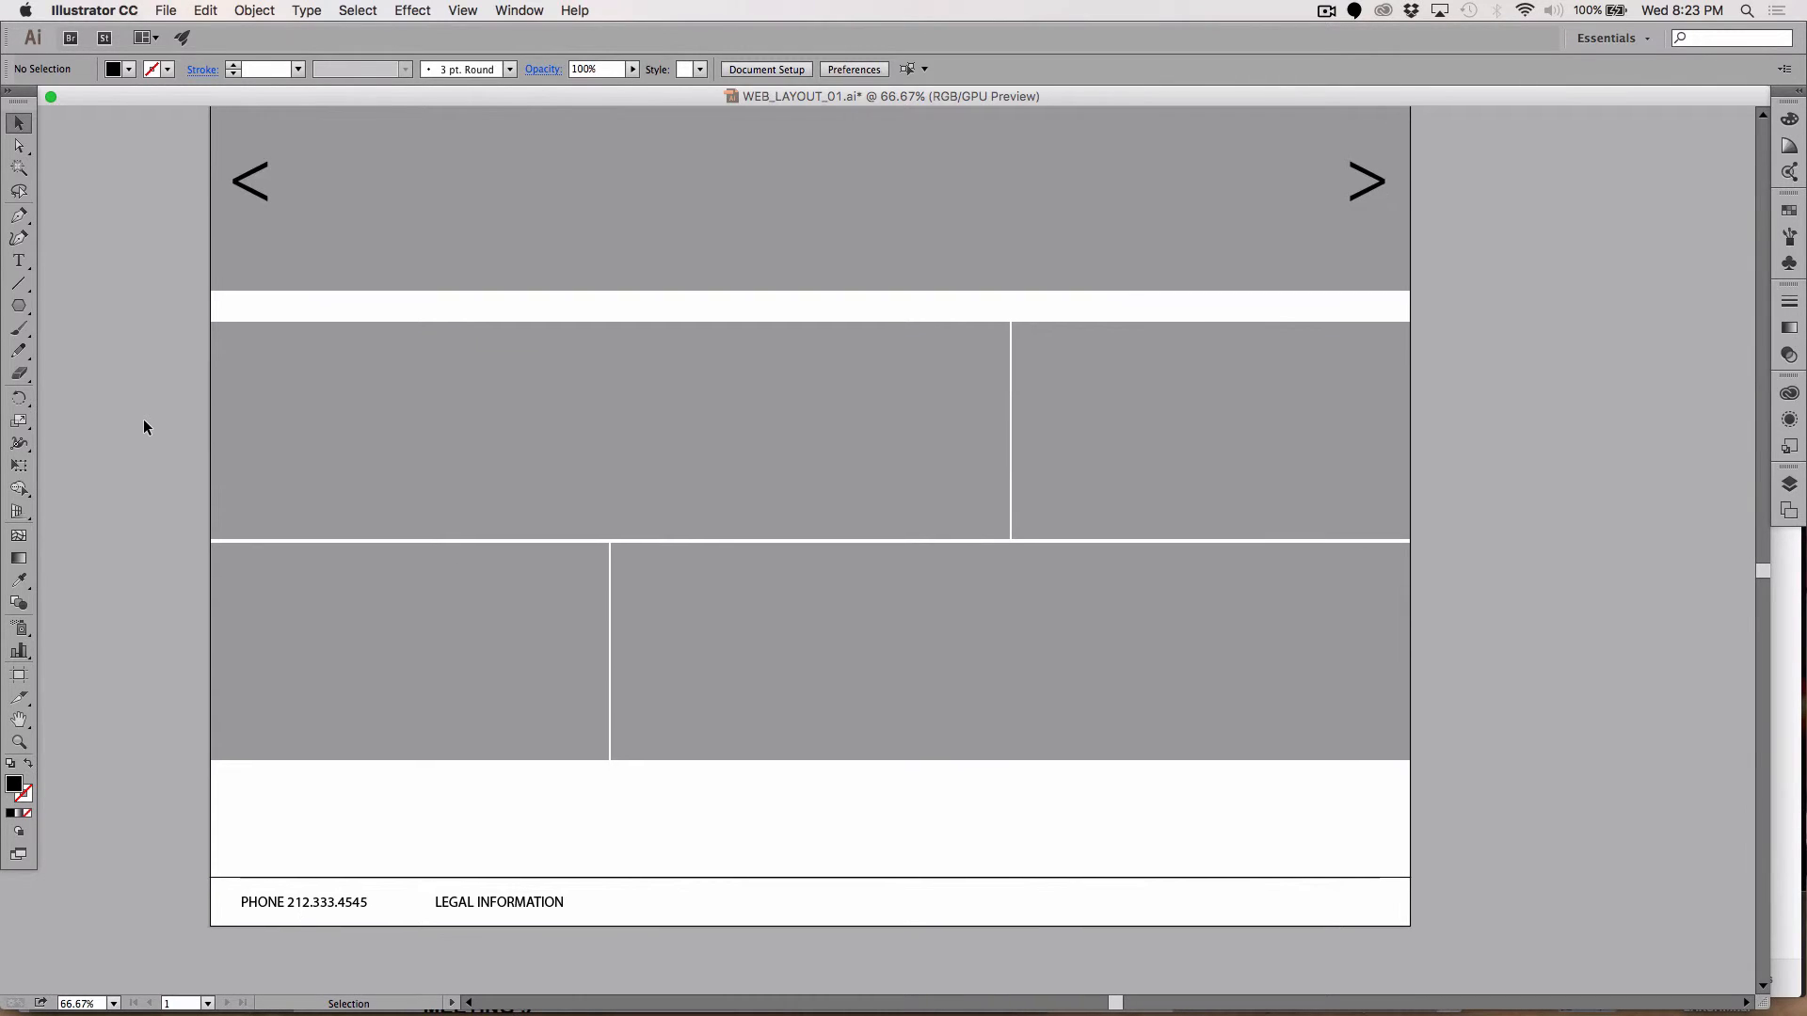
scroll(143, 420, "up", 2)
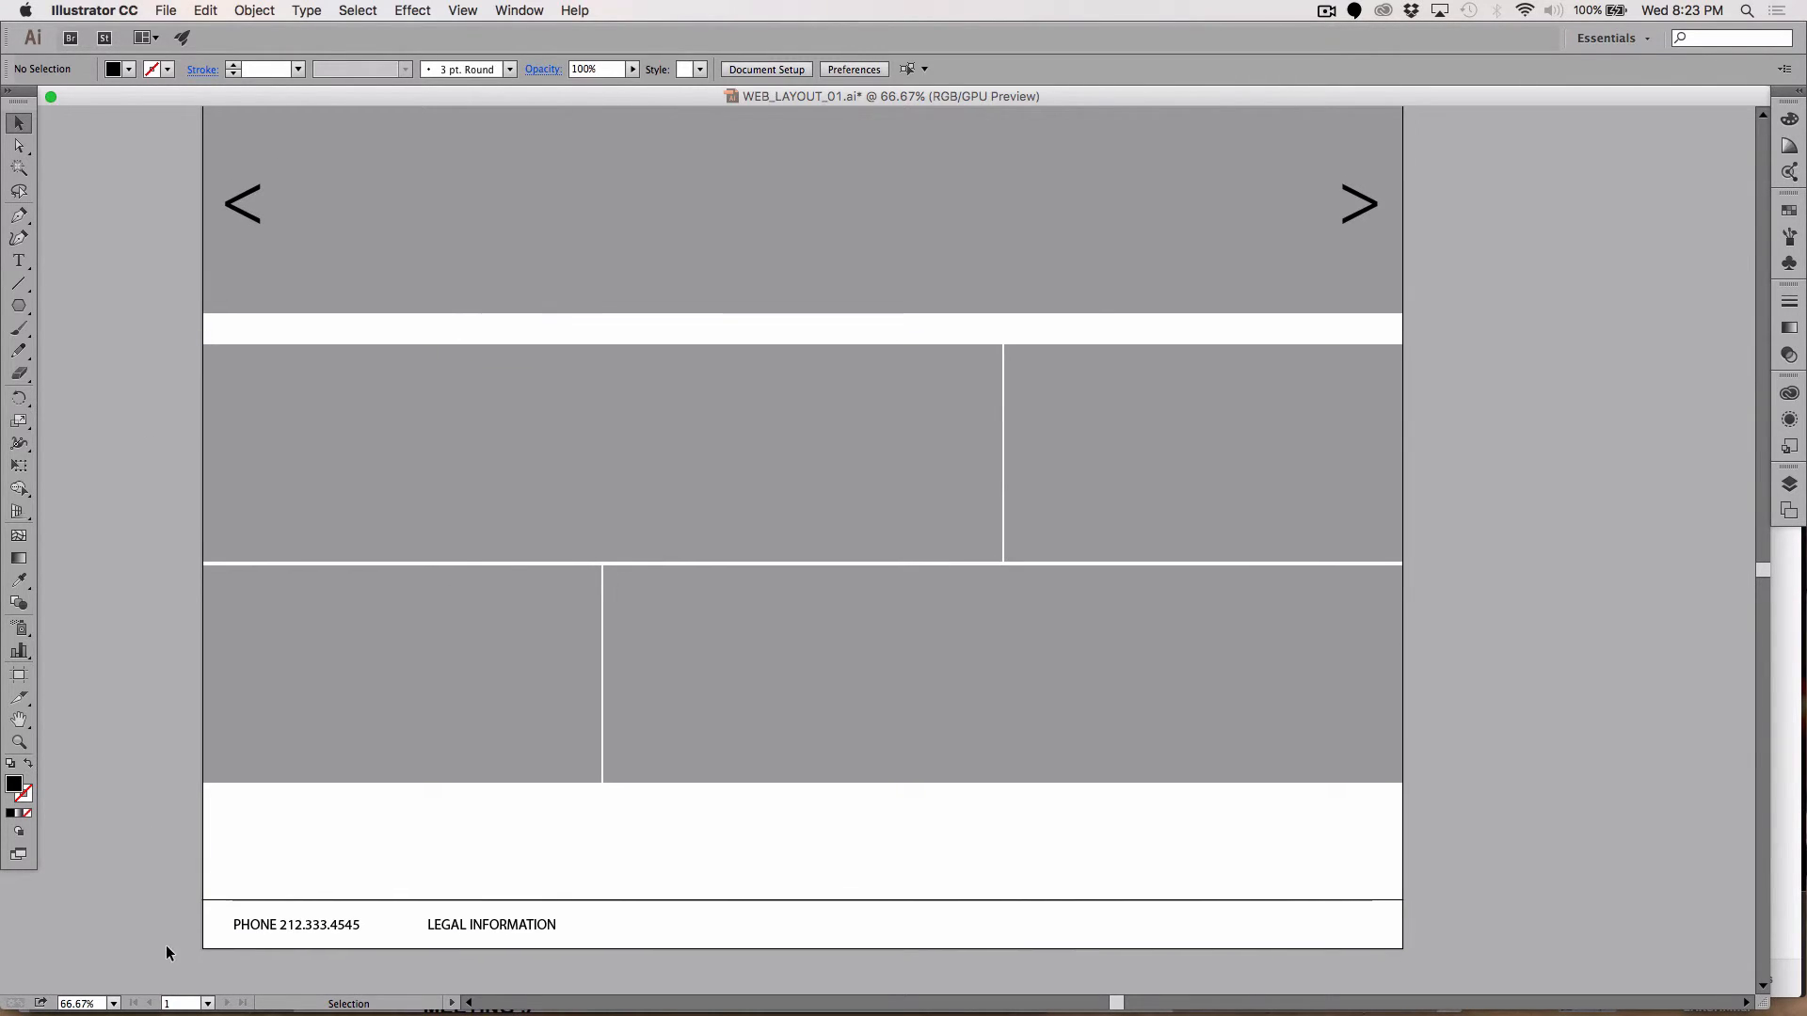
left_click_drag(169, 866, 732, 952)
key("shift+Up")
key("shift+Up")
key("shift+Up")
key("shift+Up")
key("shift+Up")
key("shift+Up")
key("shift+Up")
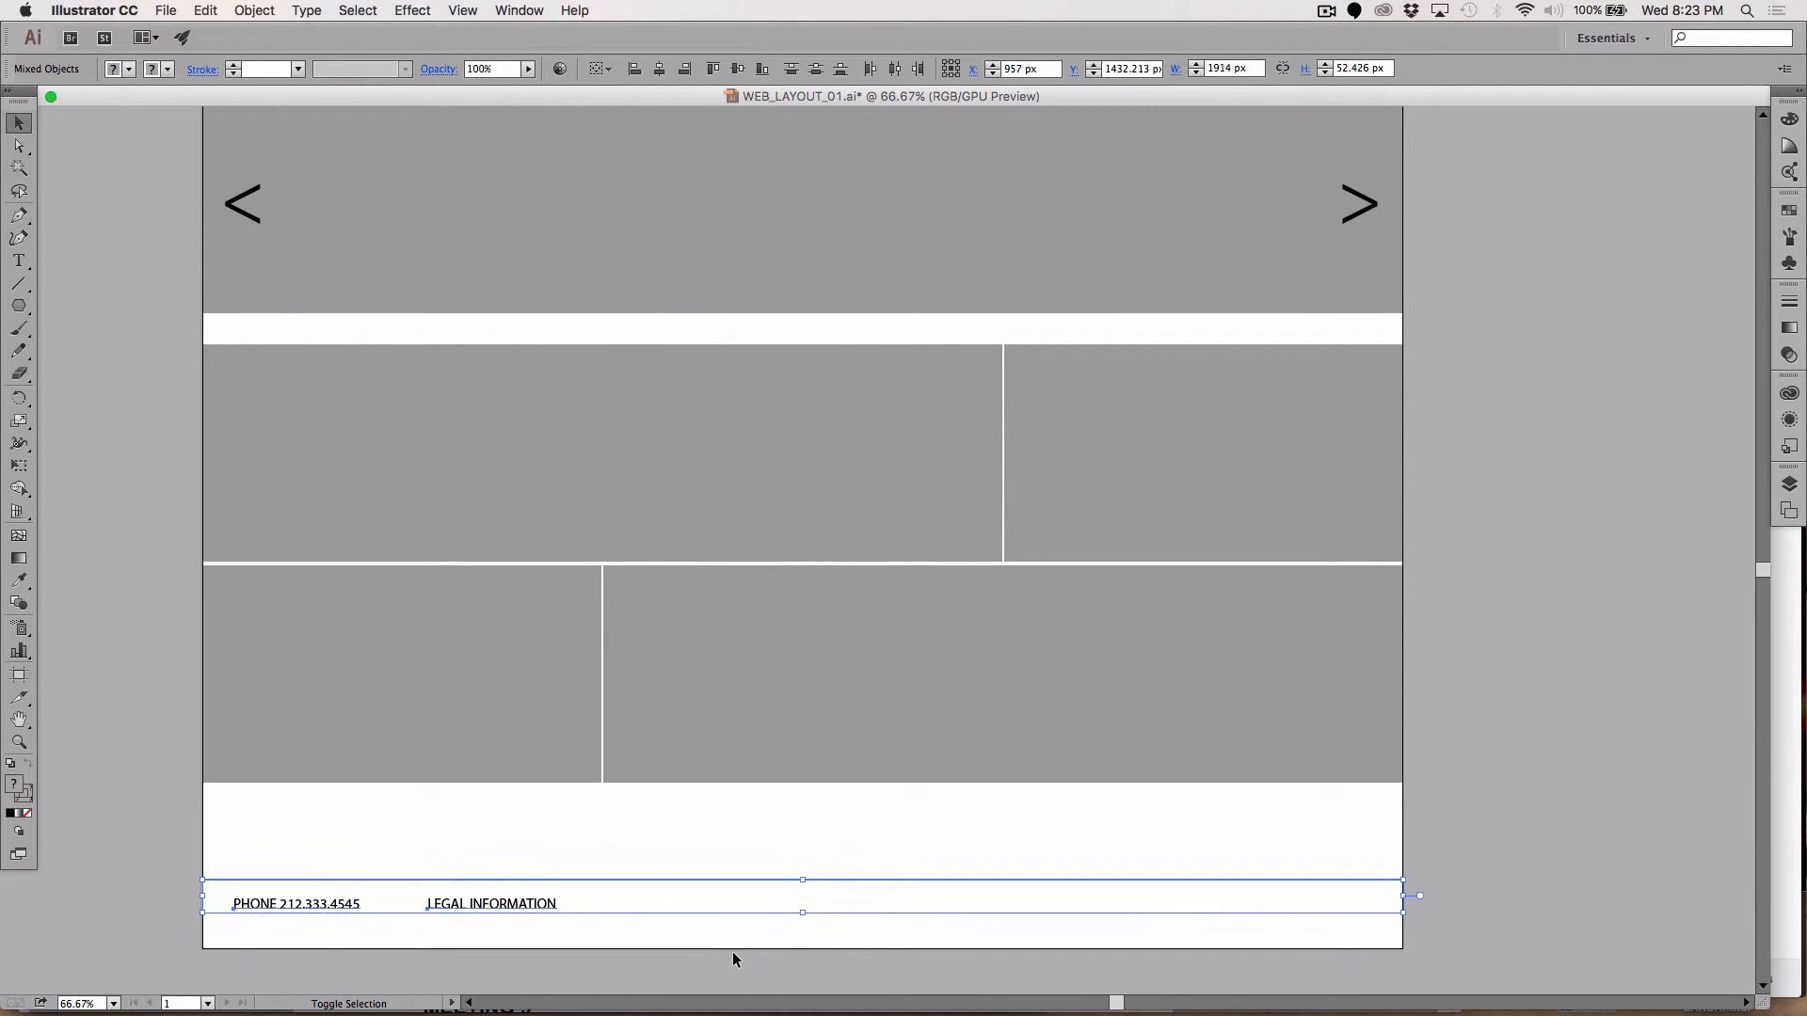
key("shift+Up")
key("shift+Up")
key("shift+Up")
key("shift+Up")
key("shift+Up")
key("shift+Up")
key("shift+Up")
key("shift+Up")
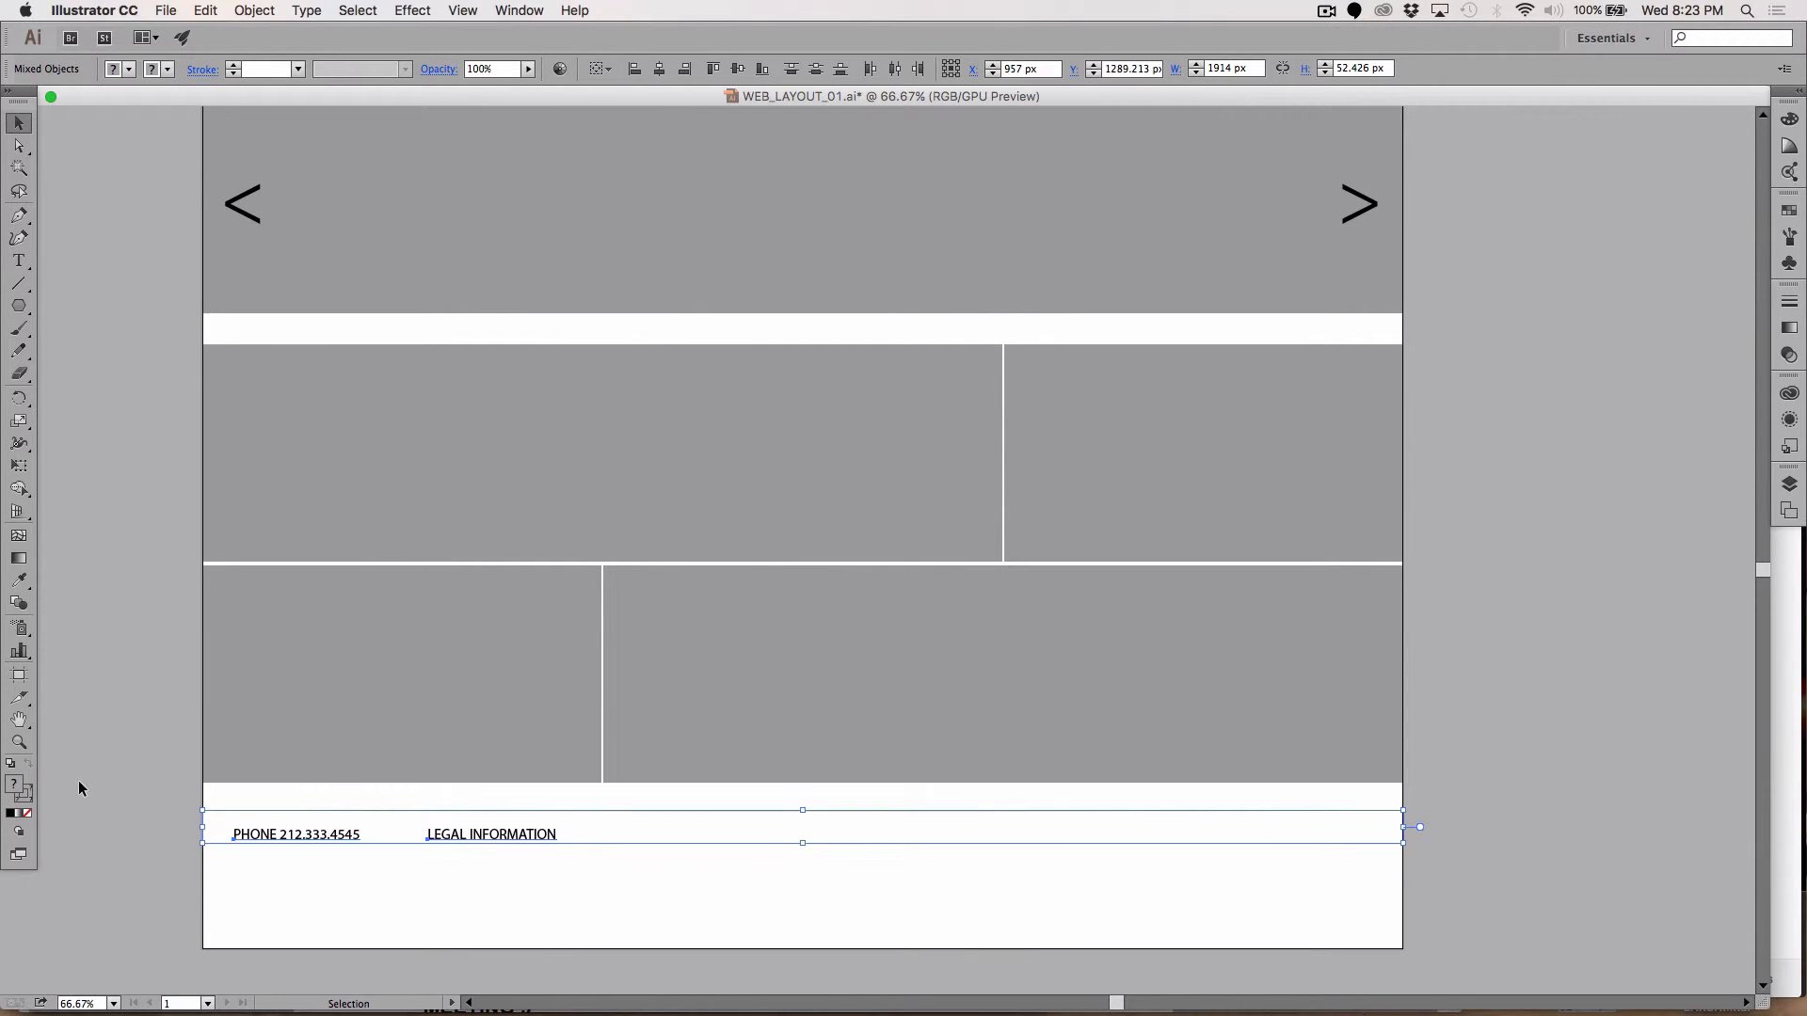
Step: Drag the artboard's bottom edge up, shortening it to 1914 × 1346.55 px
left_click(19, 675)
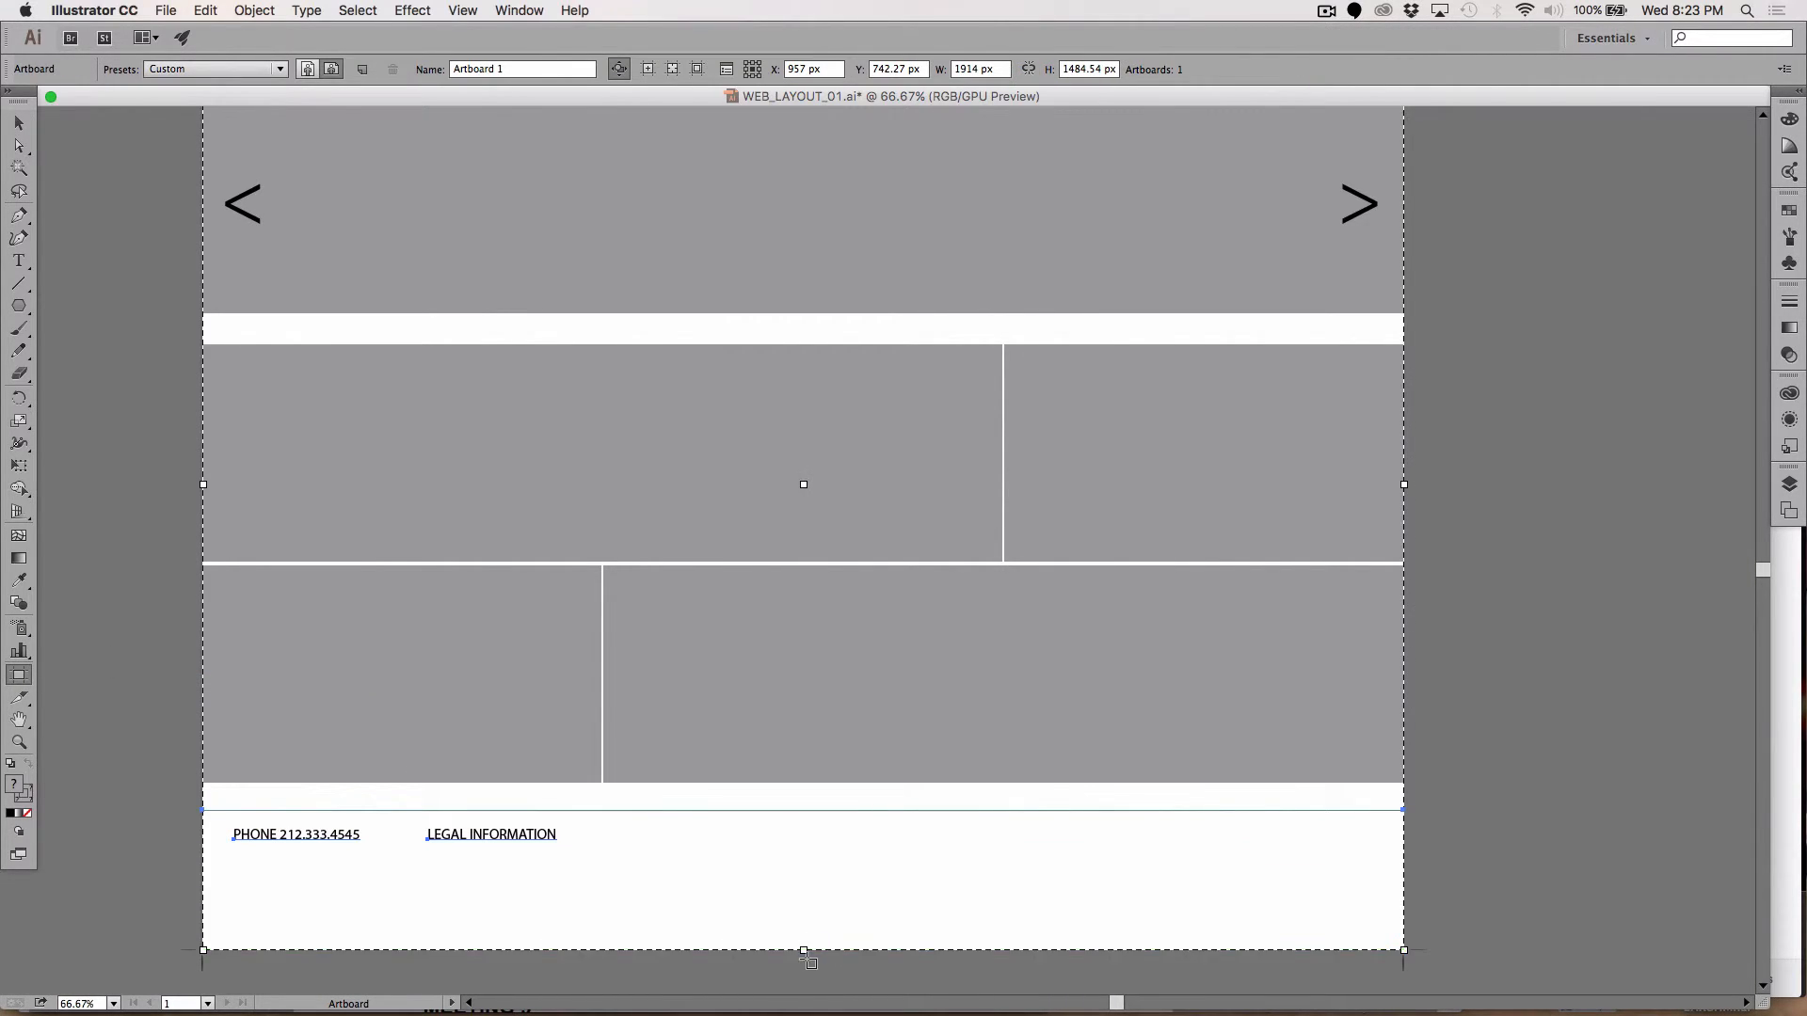
left_click_drag(806, 952, 803, 863)
double_click(803, 863)
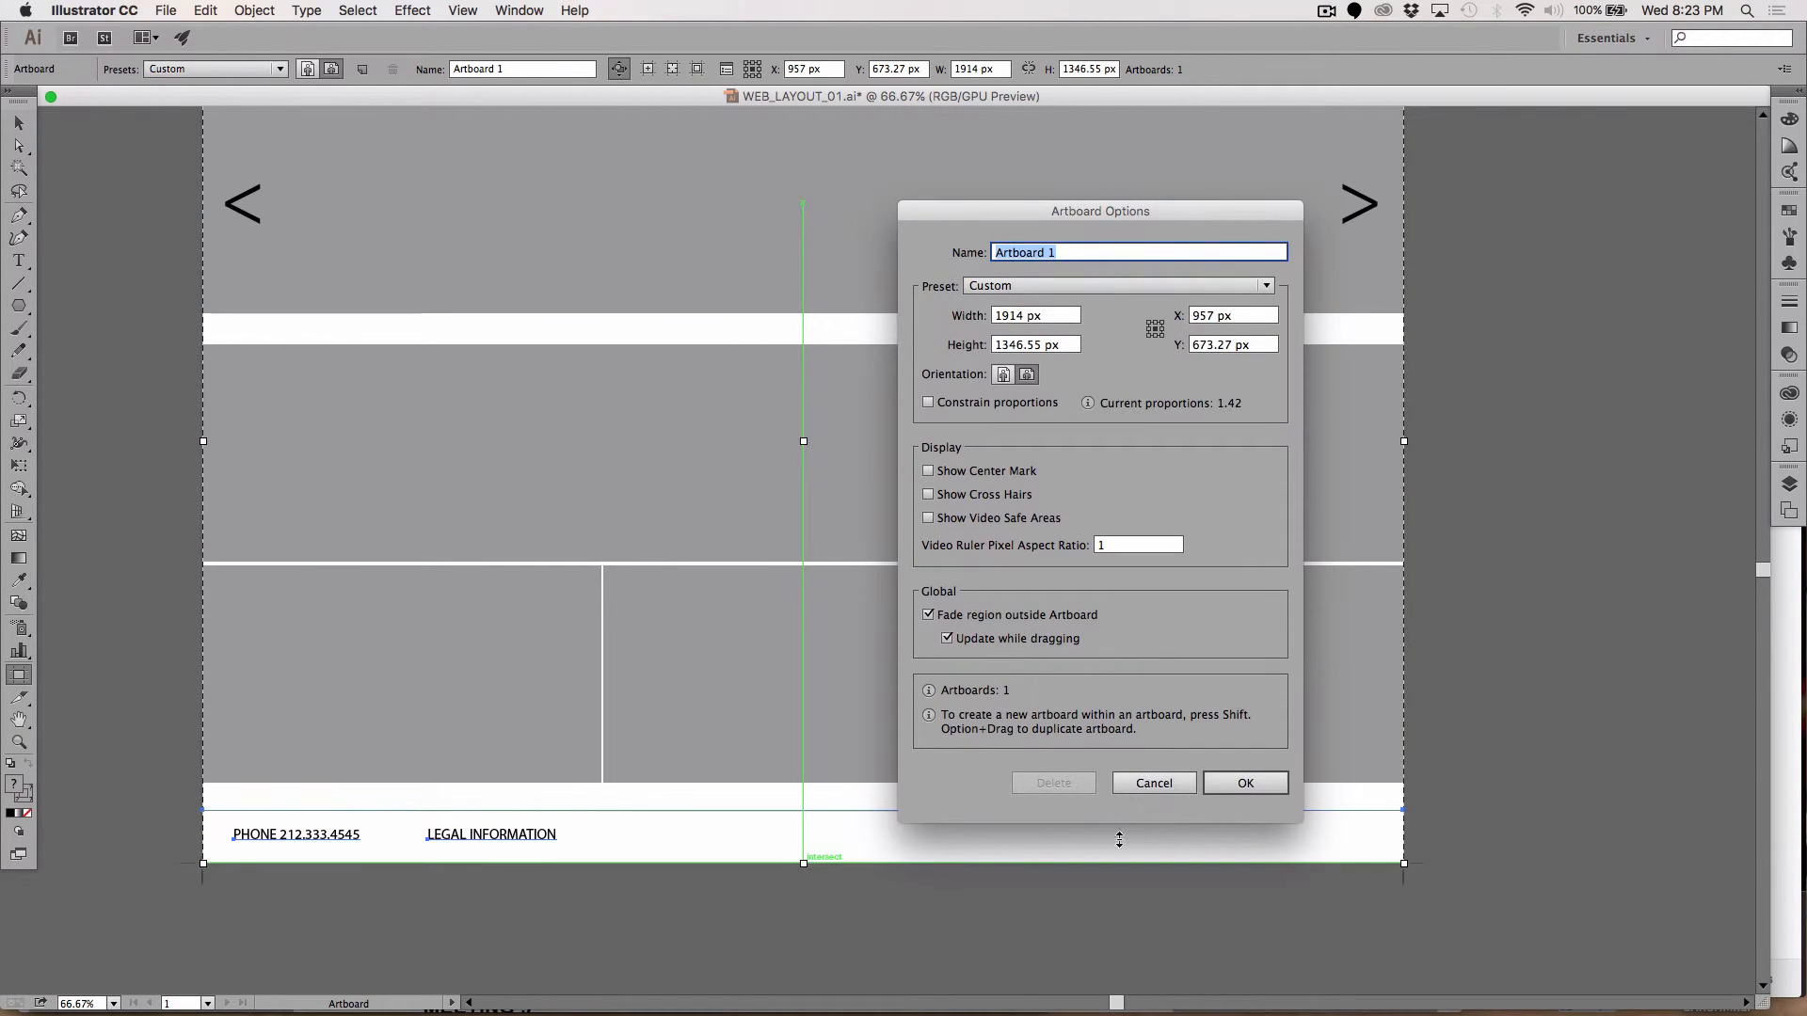
left_click(1150, 783)
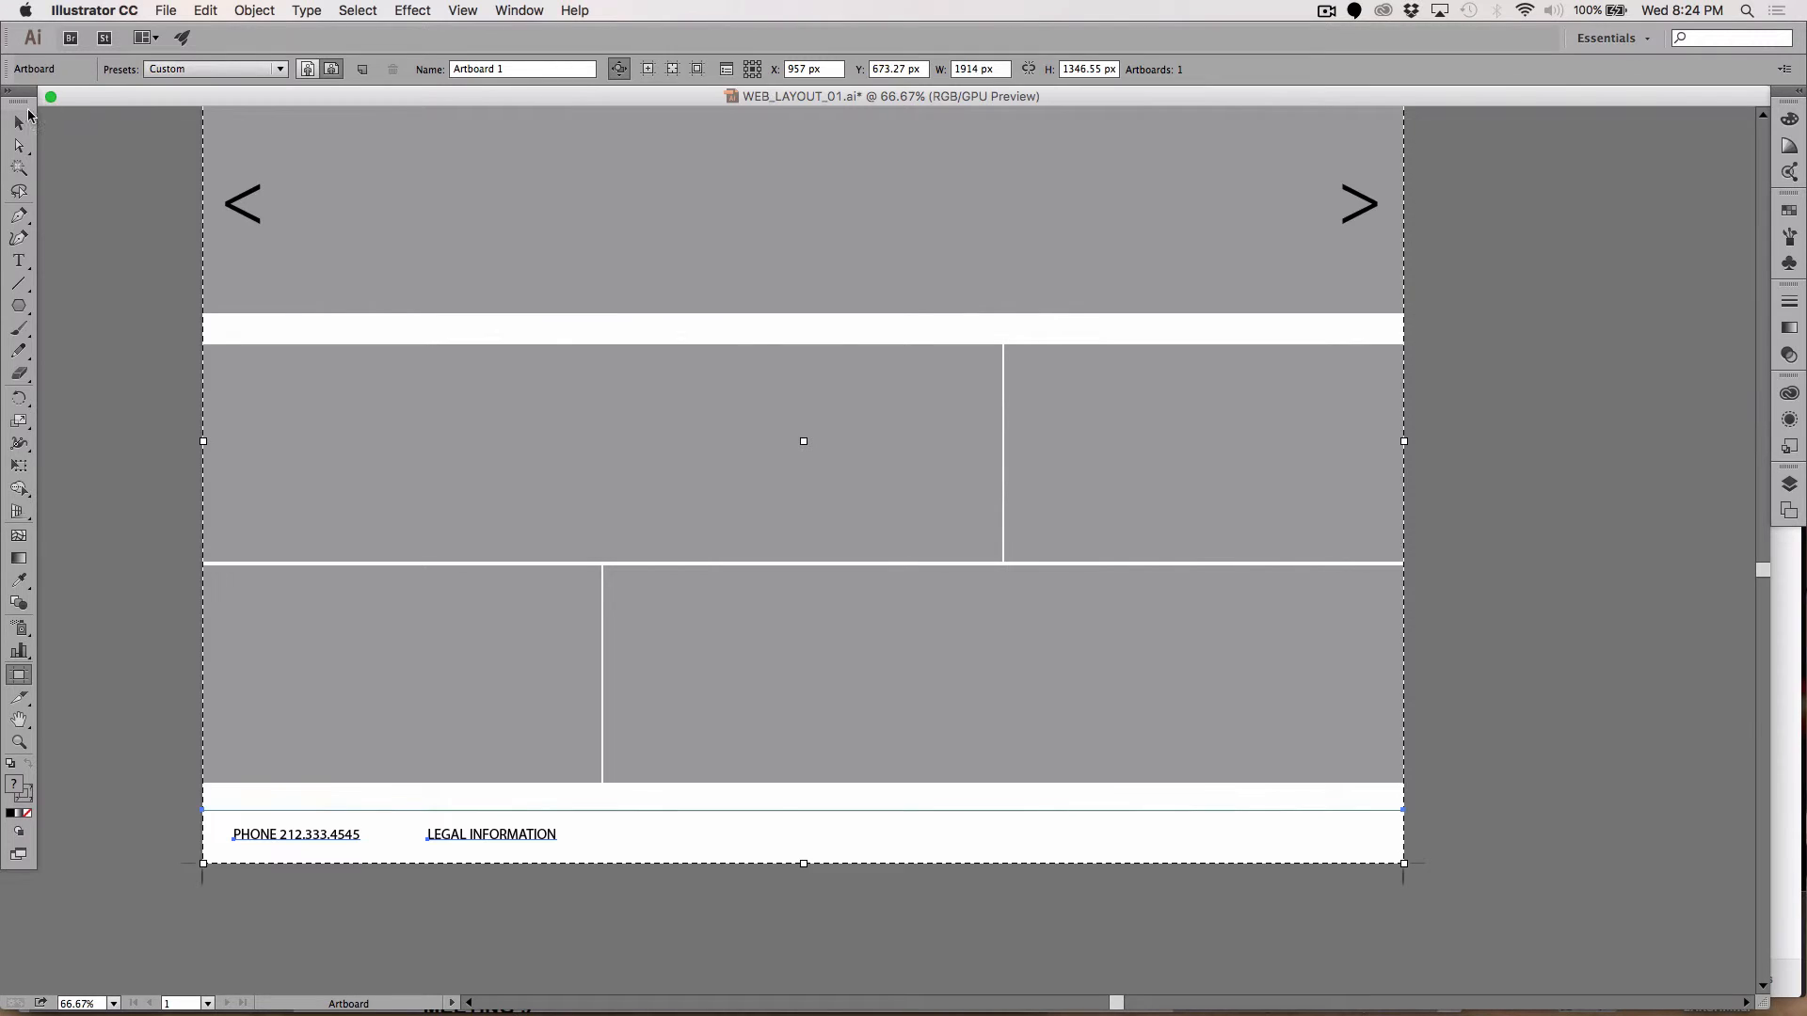
key("Escape")
scroll(329, 483, "up", 2)
scroll(329, 482, "up", 2)
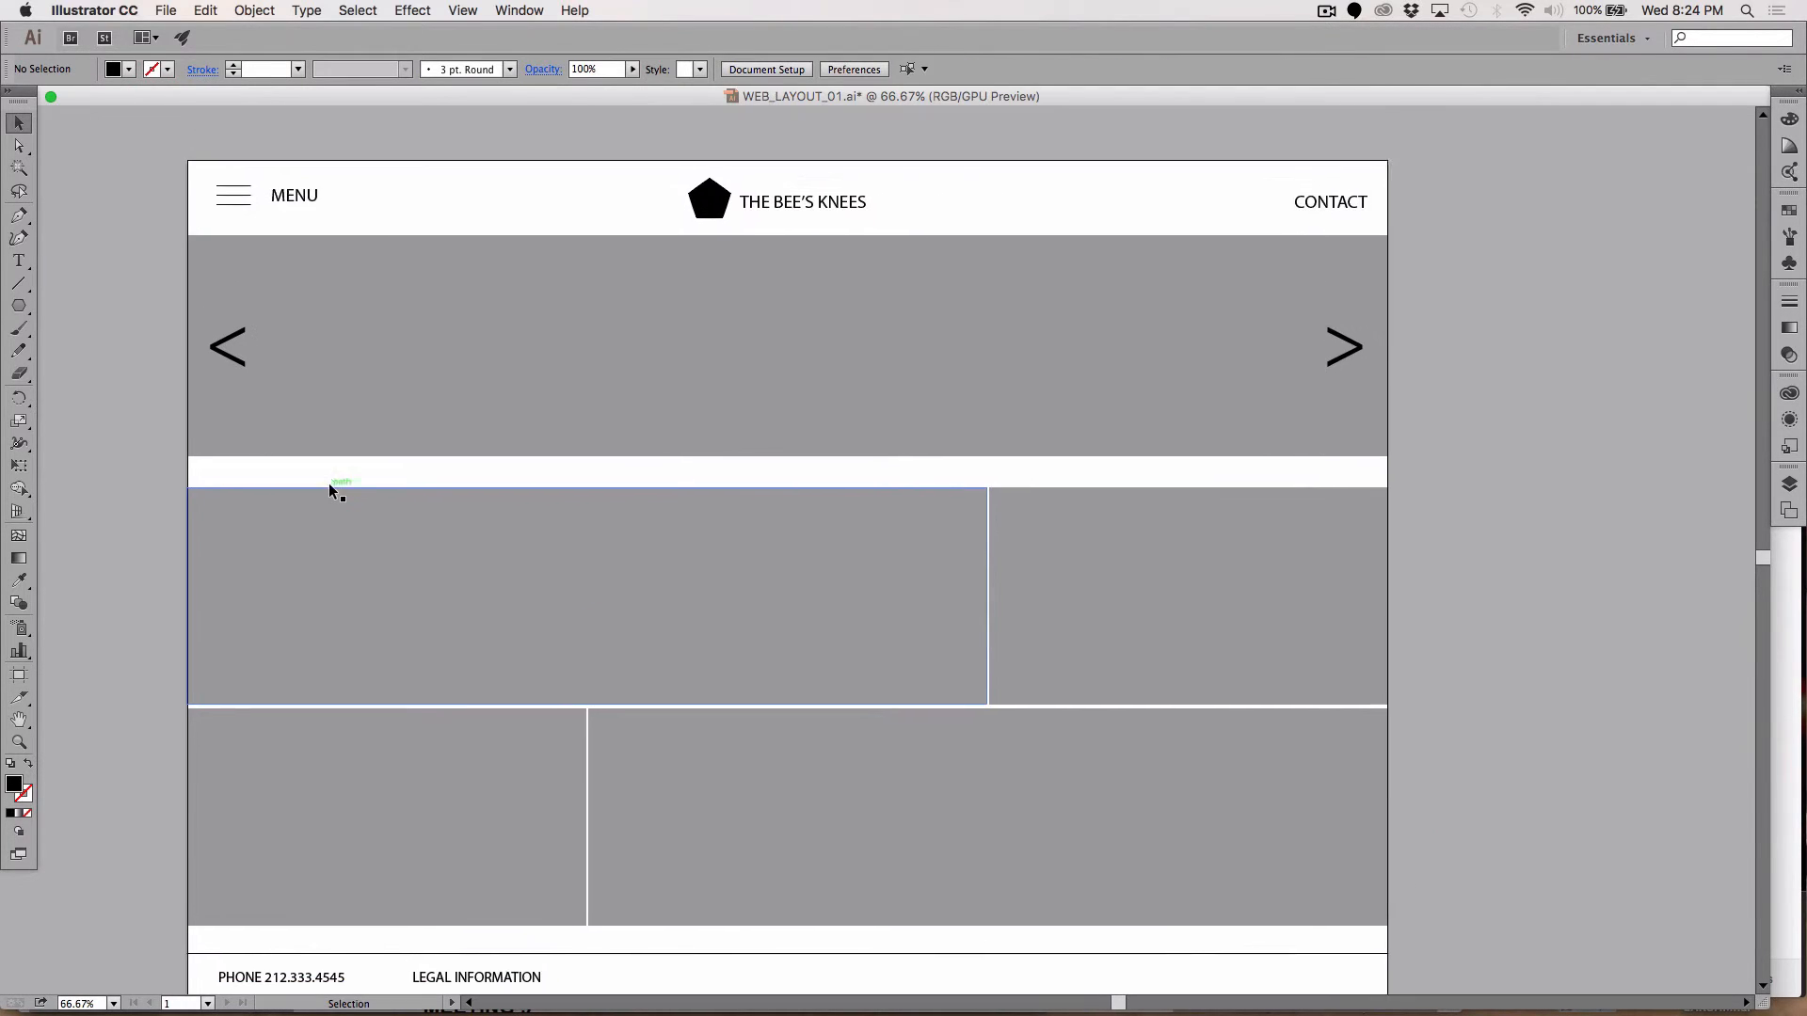
scroll(329, 489, "down", 1)
scroll(329, 489, "left", 1)
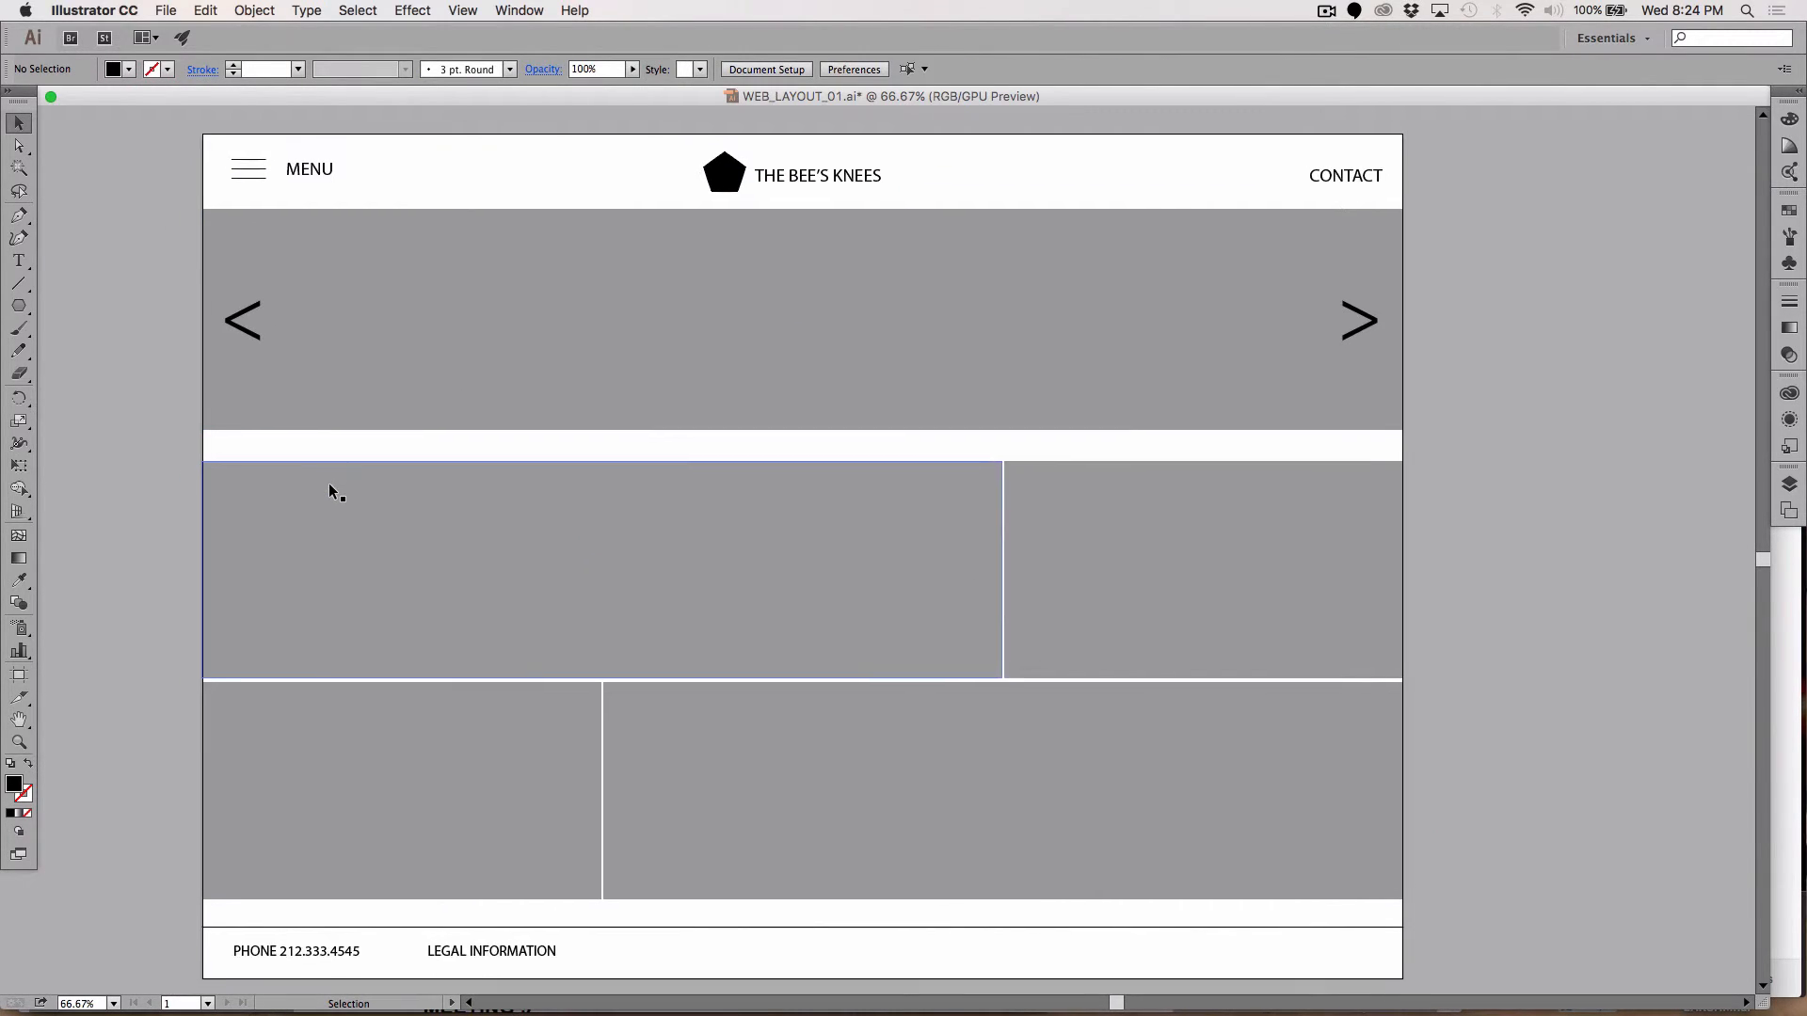
scroll(330, 483, "left", 1)
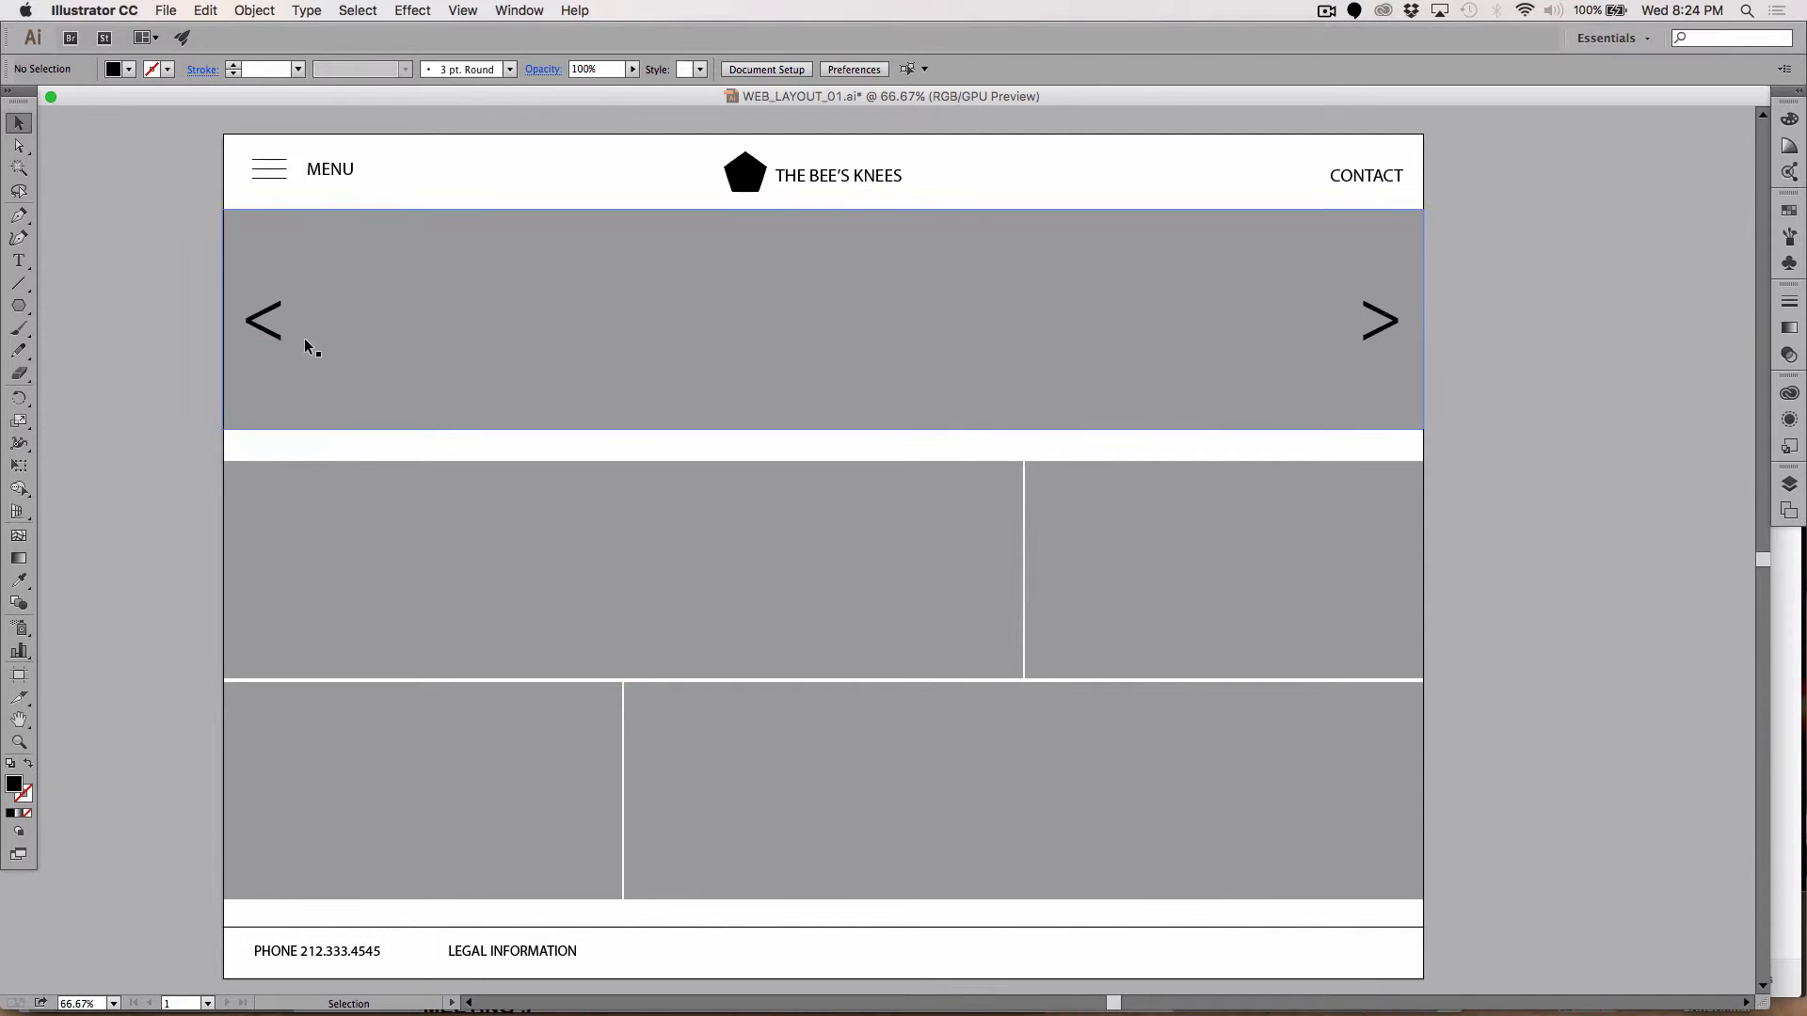
Step: Create a 16 × 16 px square in the banner next to the left arrow, with rulers shown
left_click(19, 305)
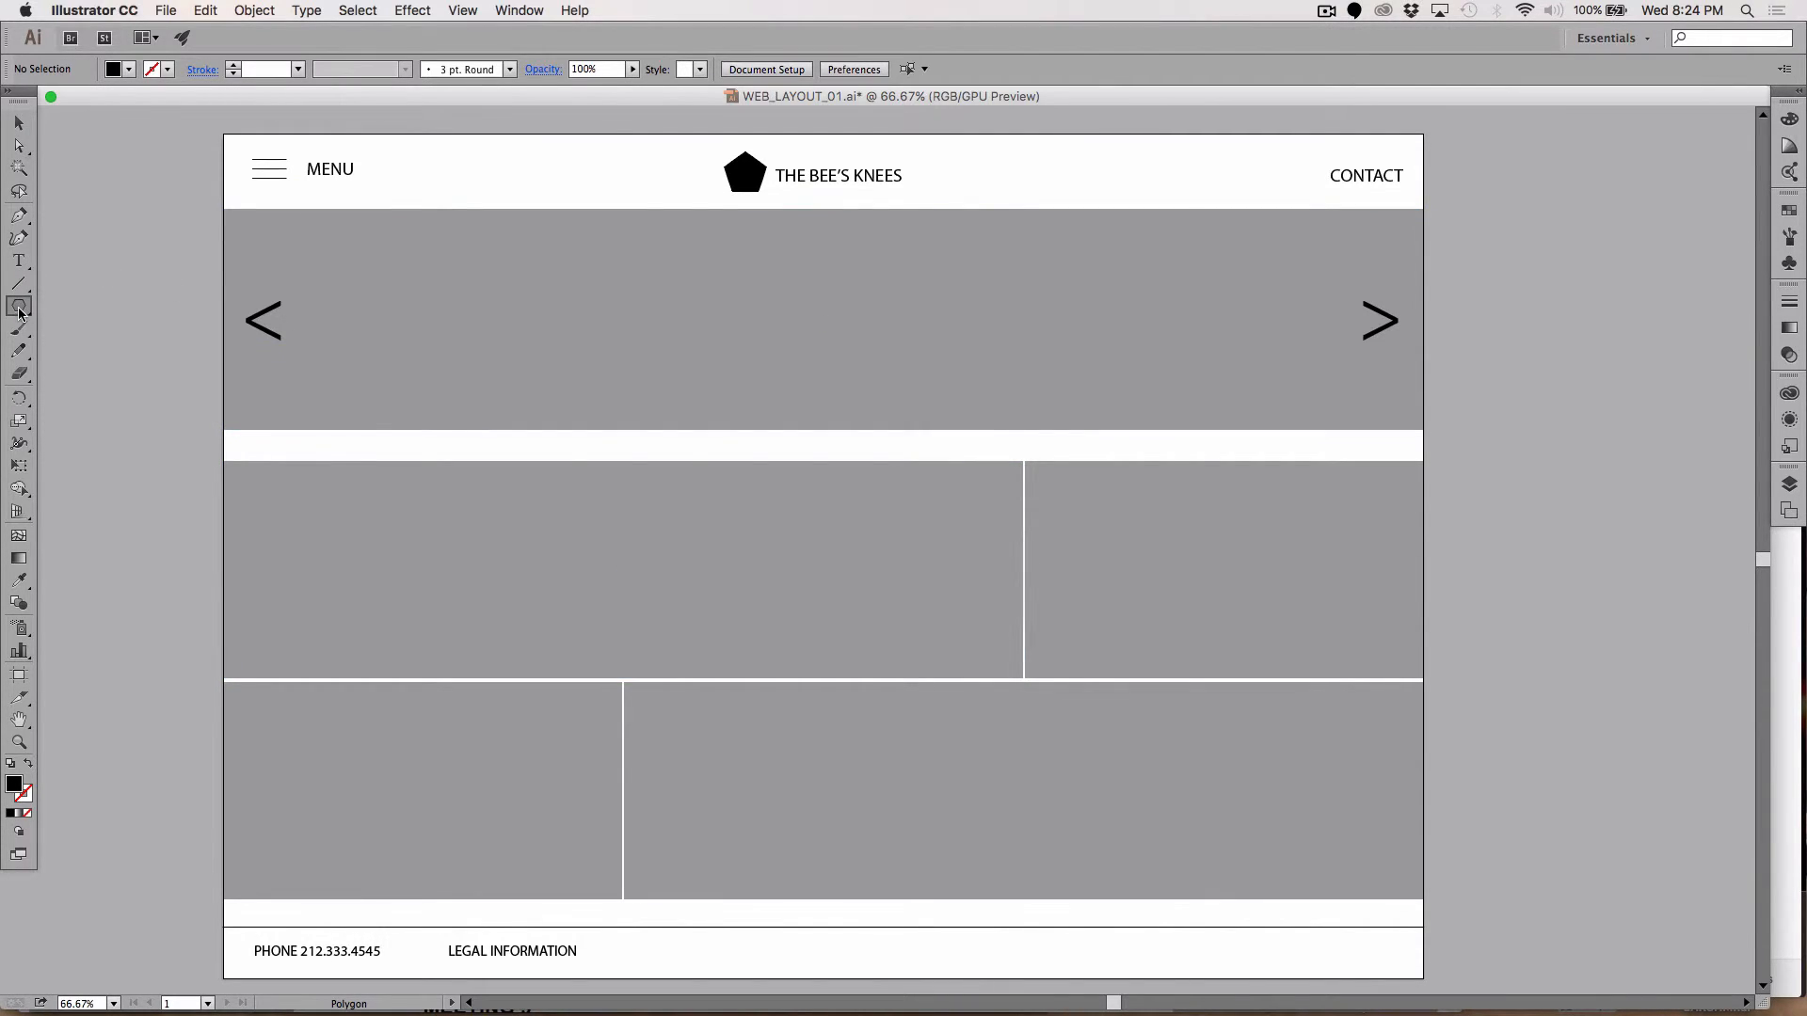
left_click(96, 306)
key("super+r")
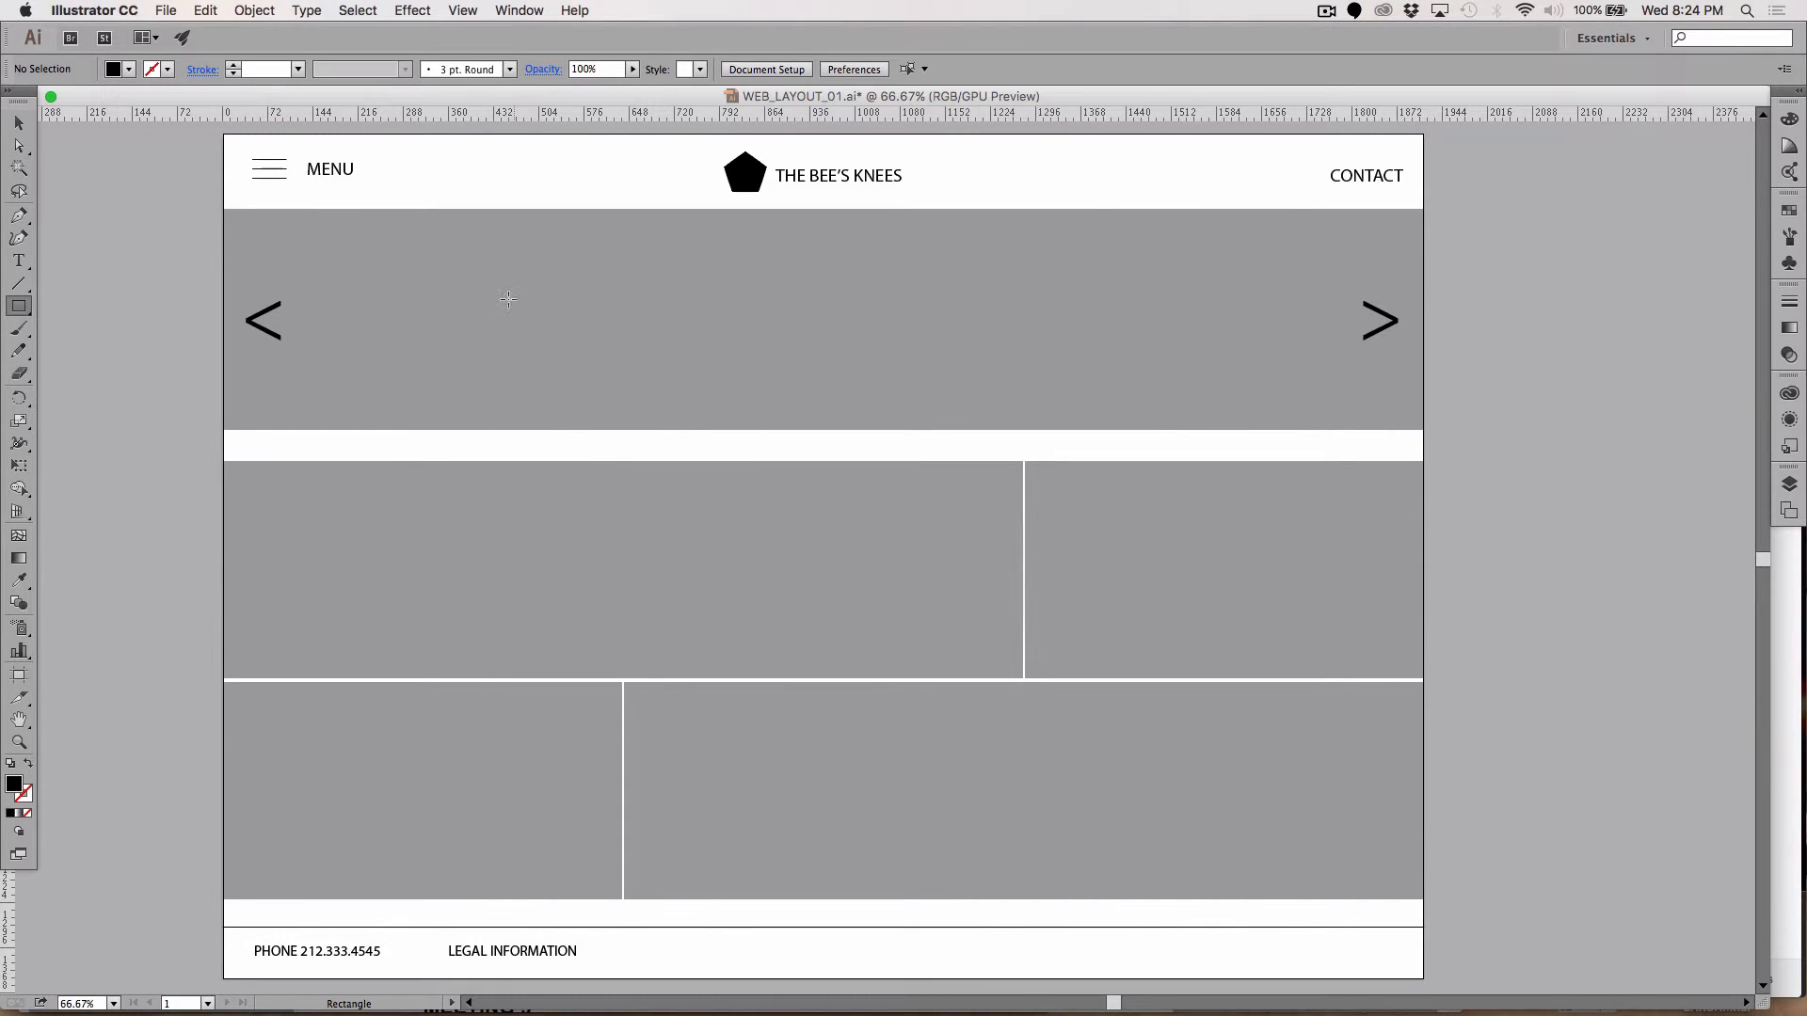
left_click(441, 315)
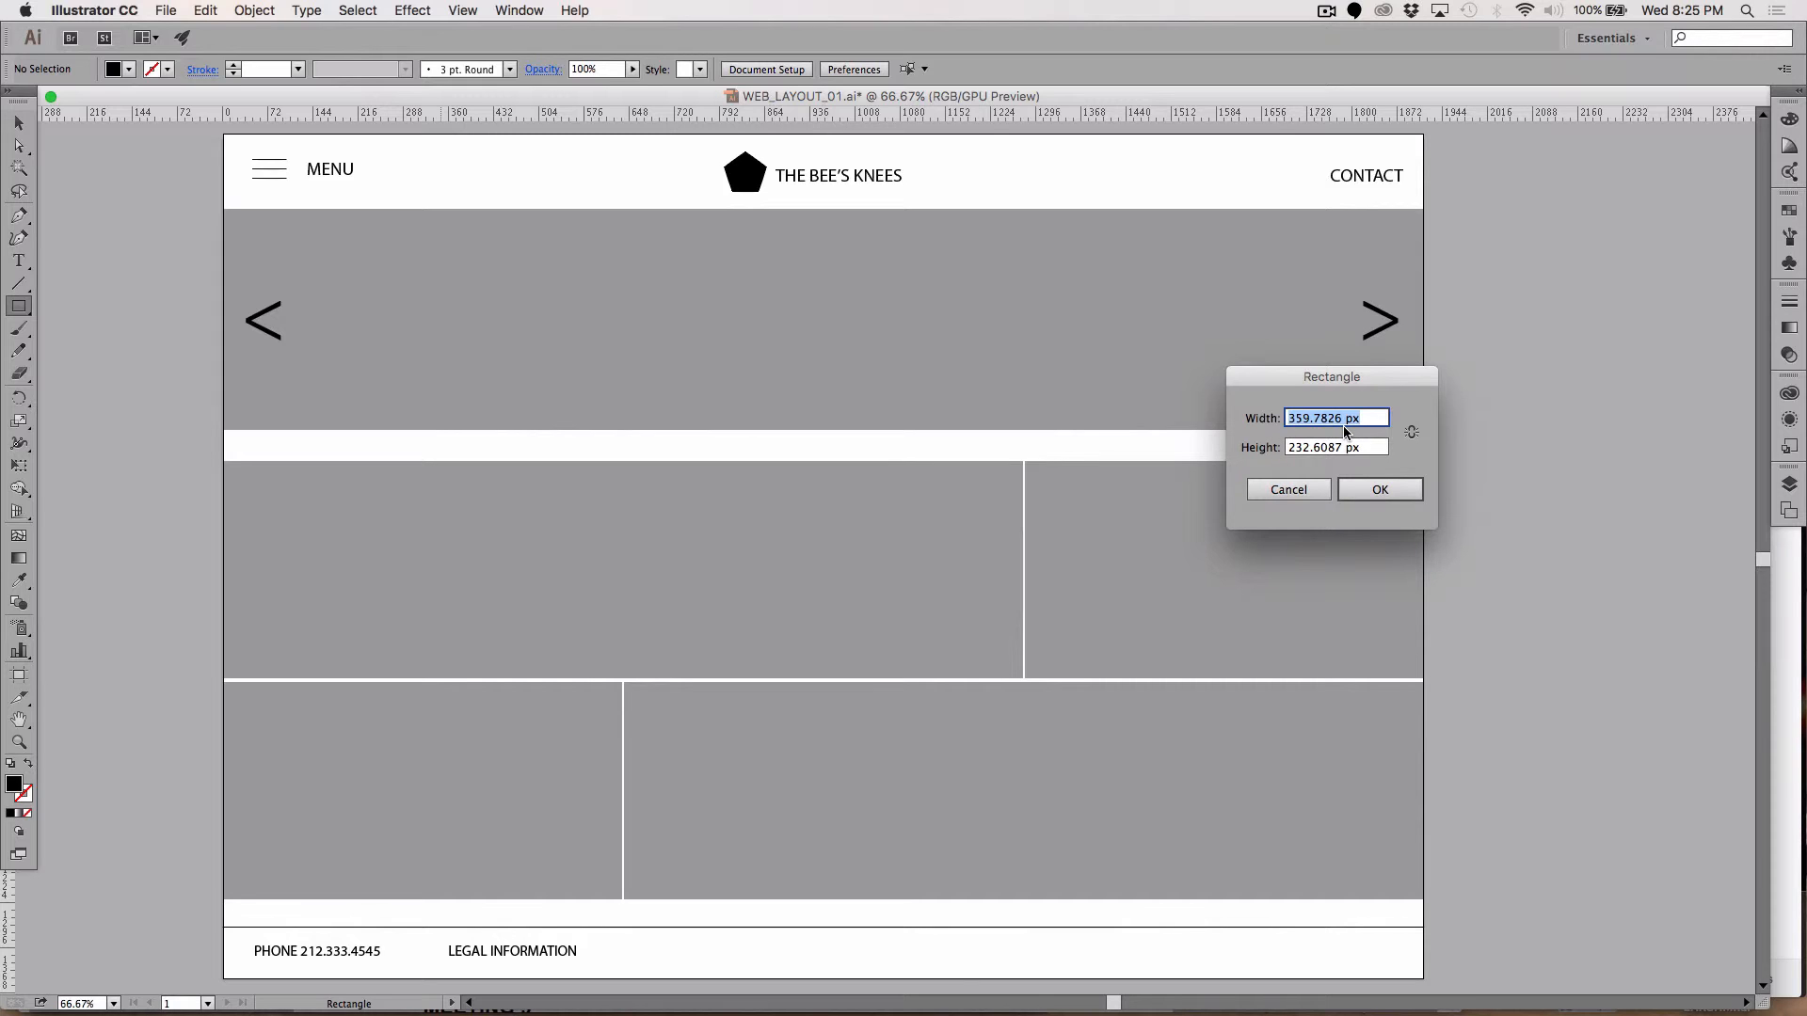
type("16")
key("Tab")
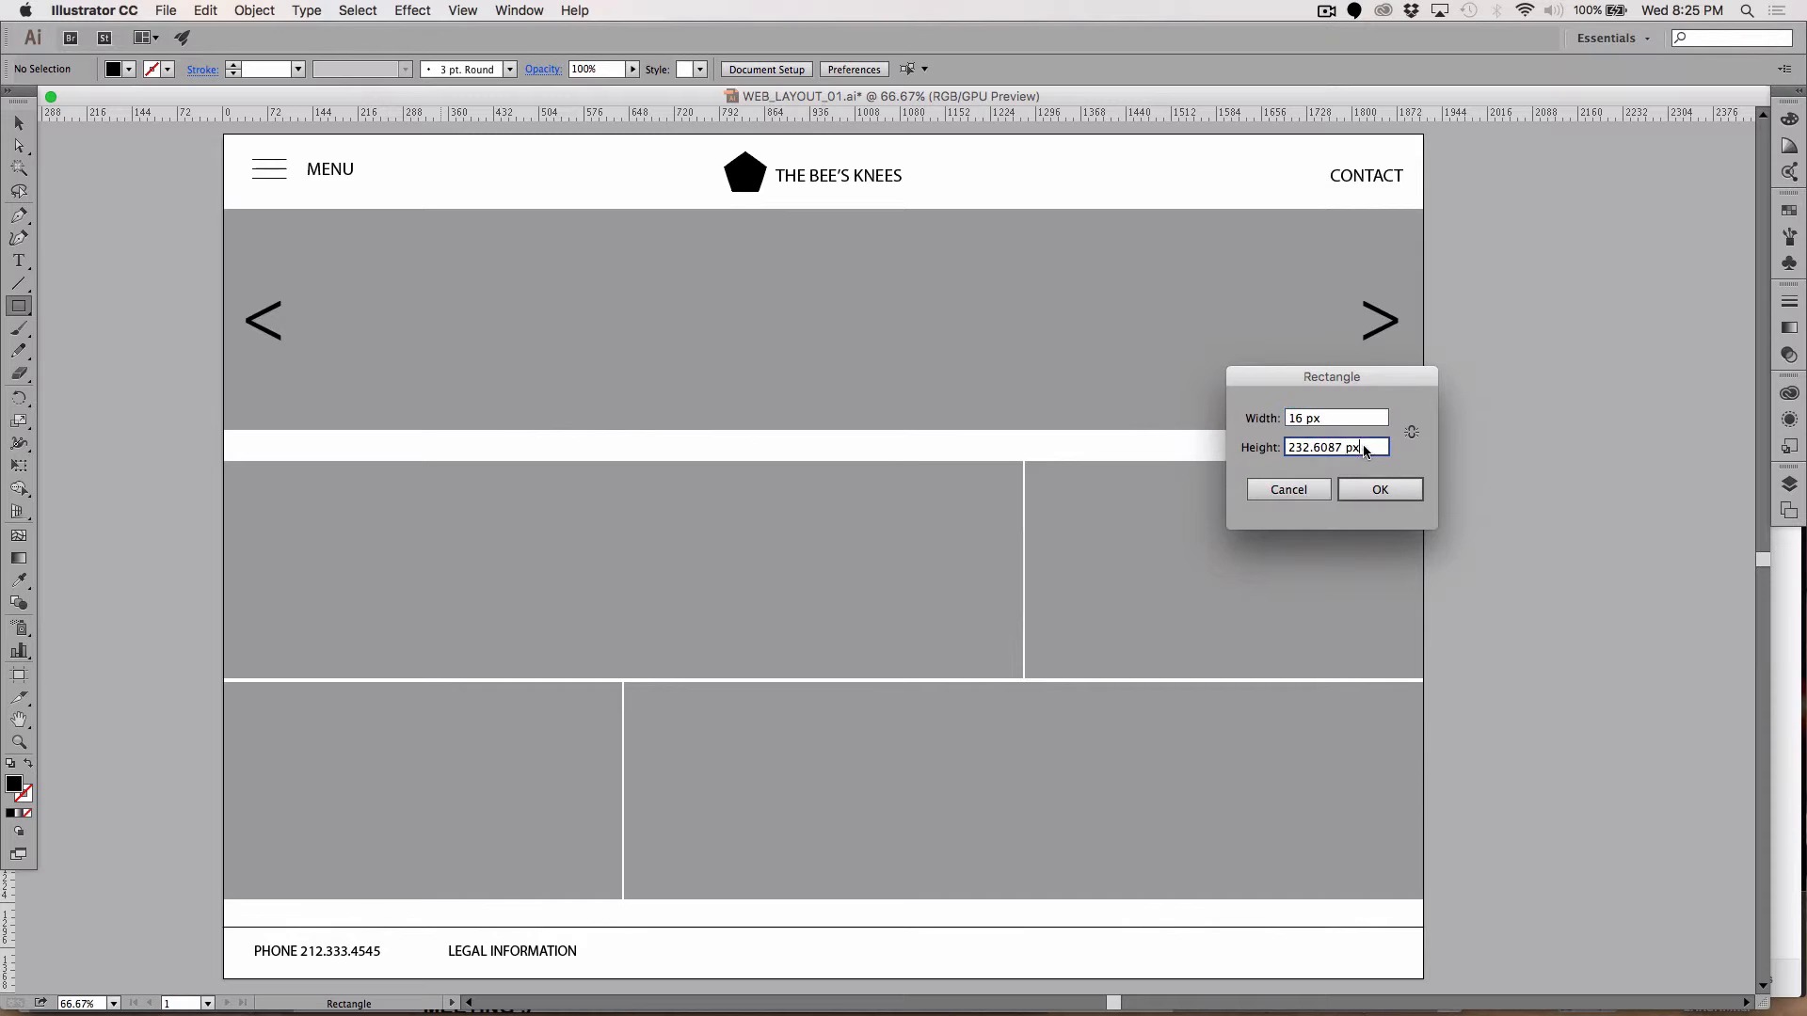
type("16")
key("Return")
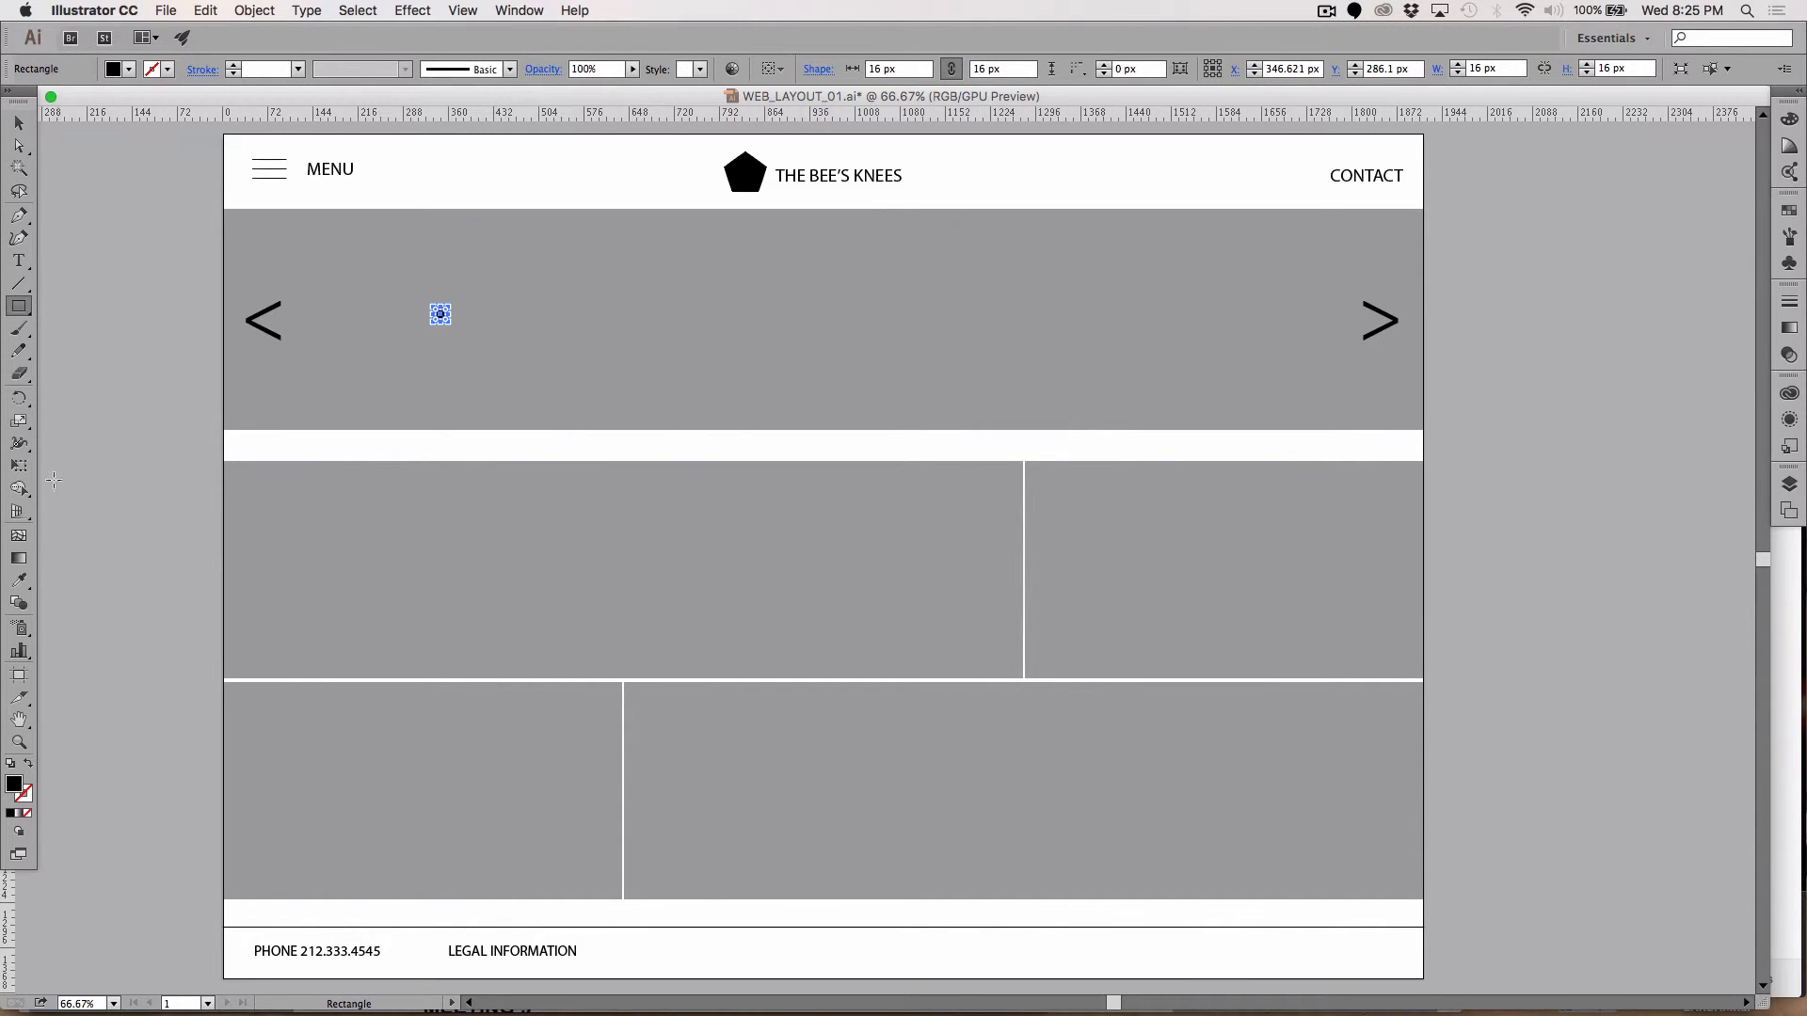
left_click(18, 123)
Step: Move the 16 px square to the banner's left edge and zoom in on the left arrow
left_click(48, 158)
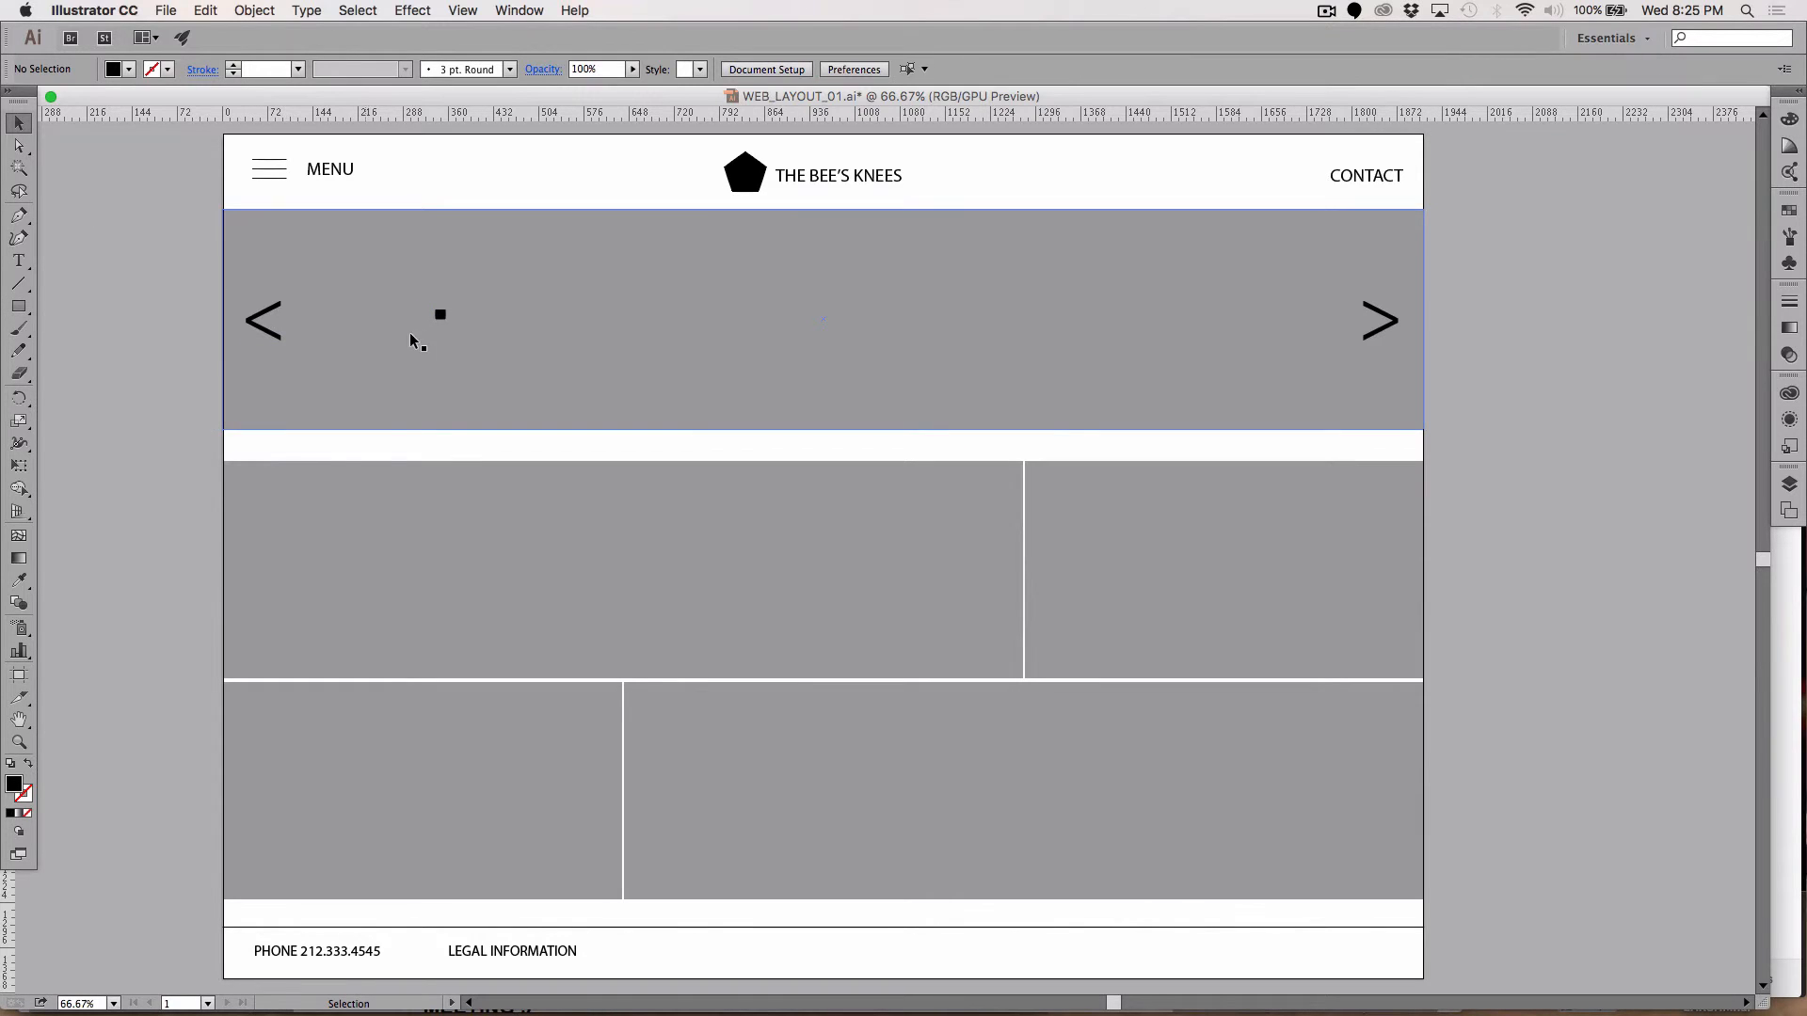
left_click_drag(440, 314, 219, 348)
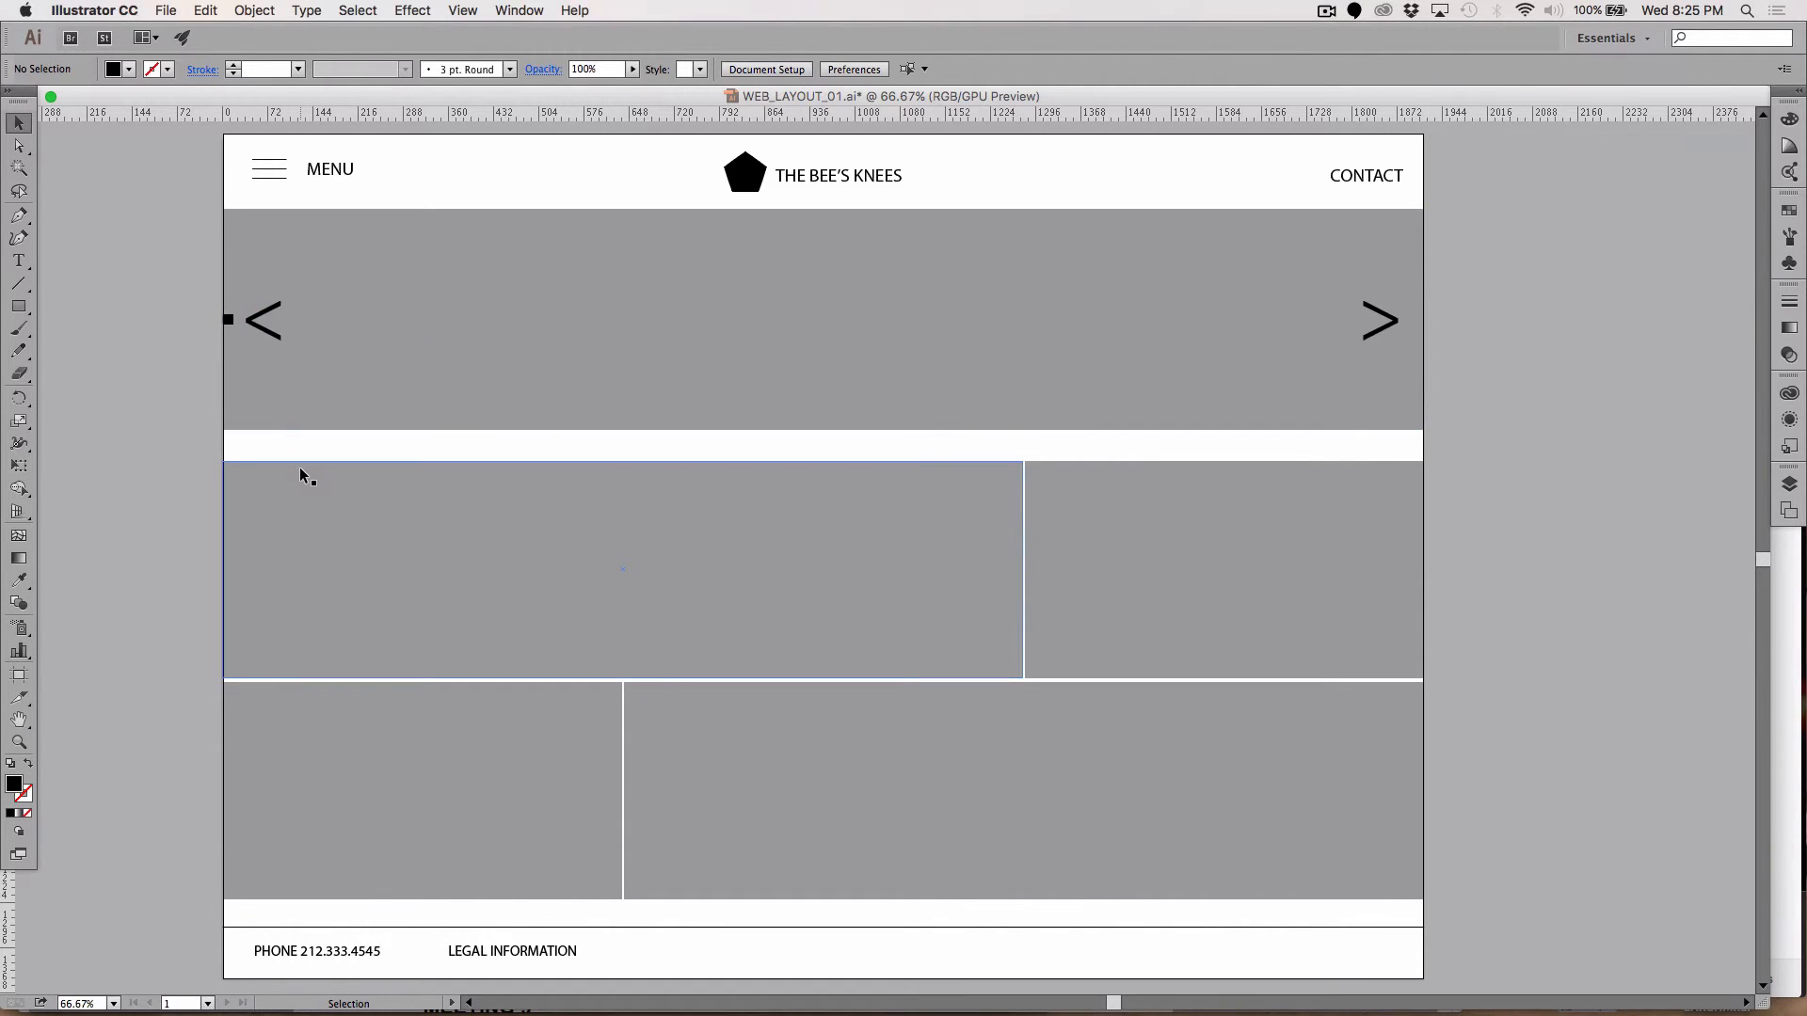
key("z")
left_click(258, 326)
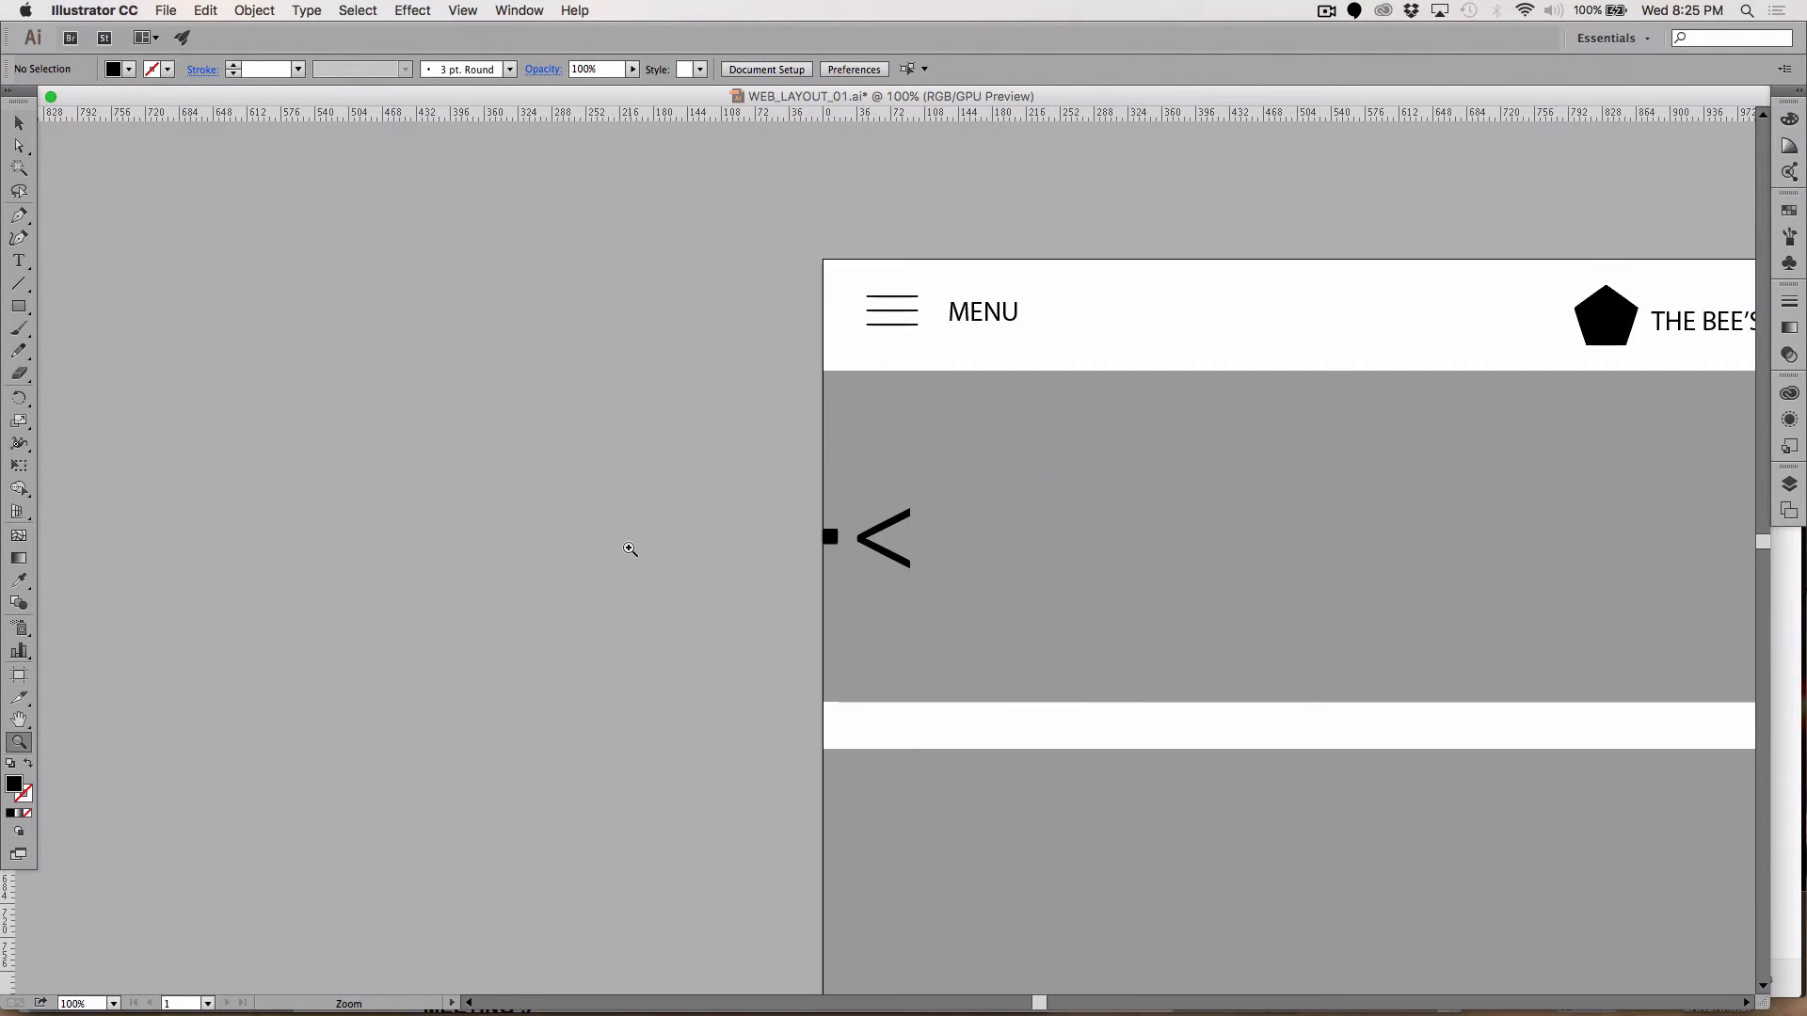
left_click(878, 546)
left_click(908, 553)
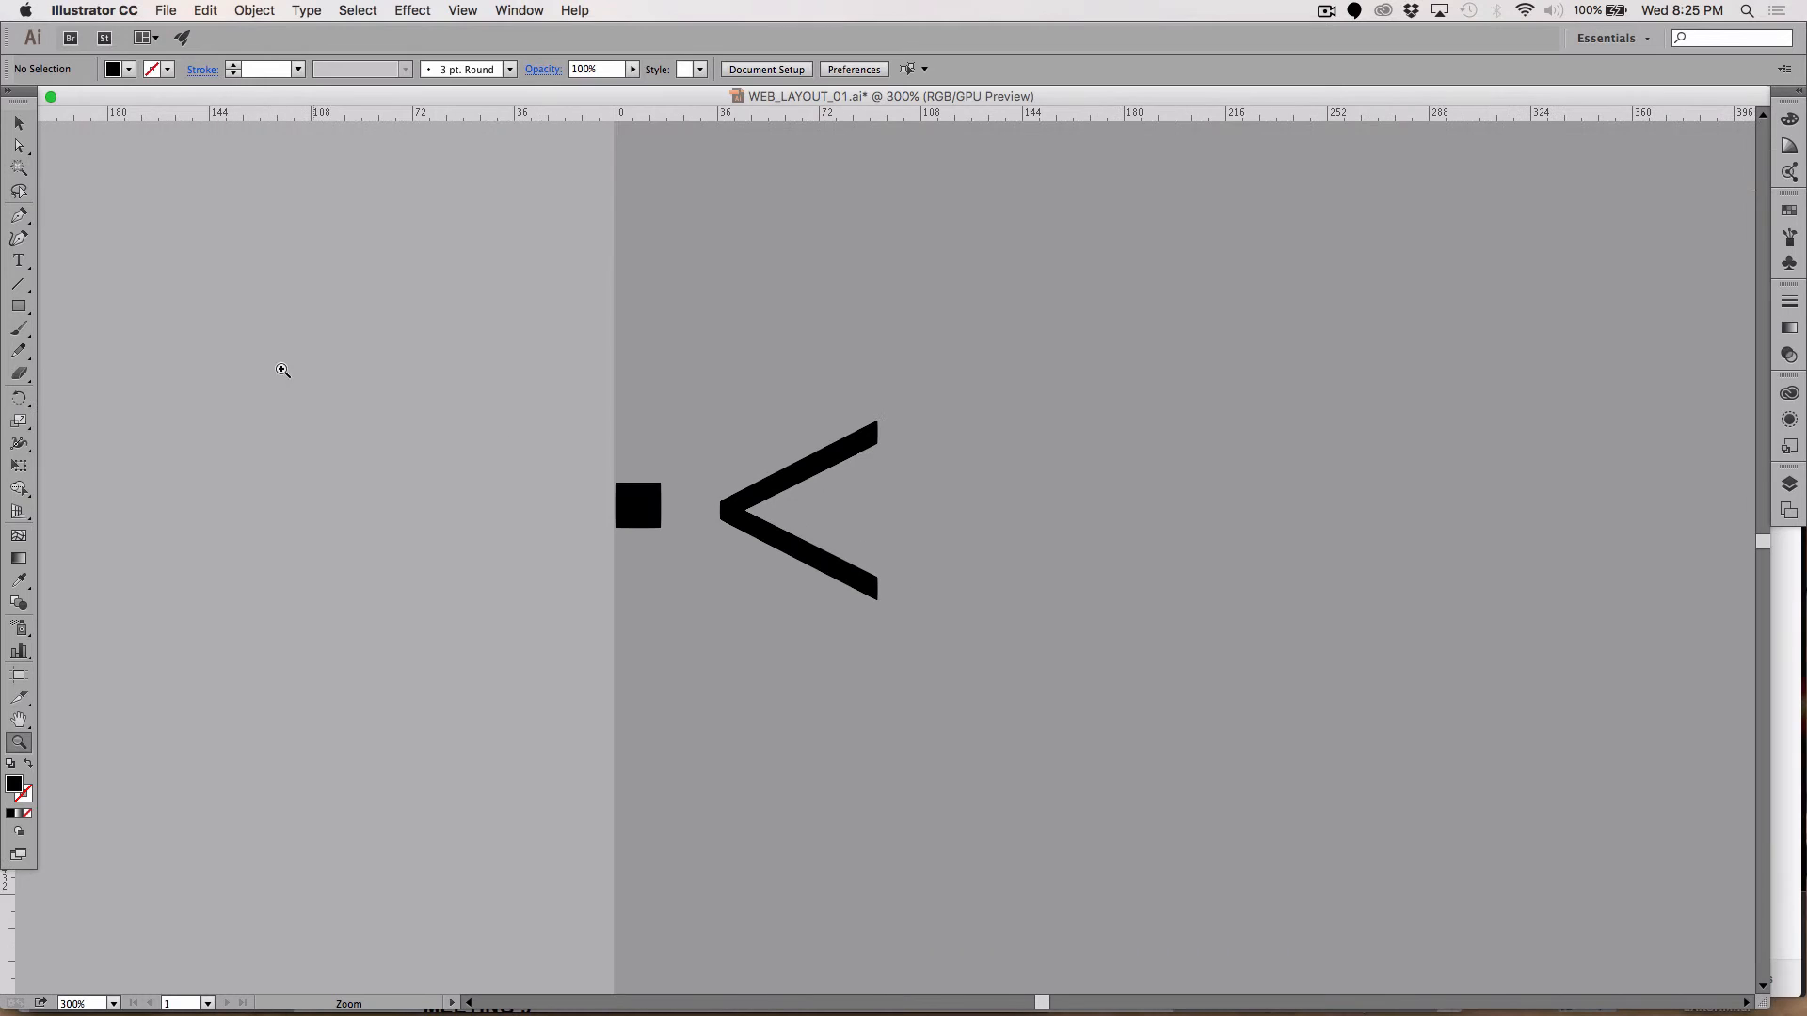
Step: Nudge the < arrow left until it meets the square, then delete the square
left_click(19, 125)
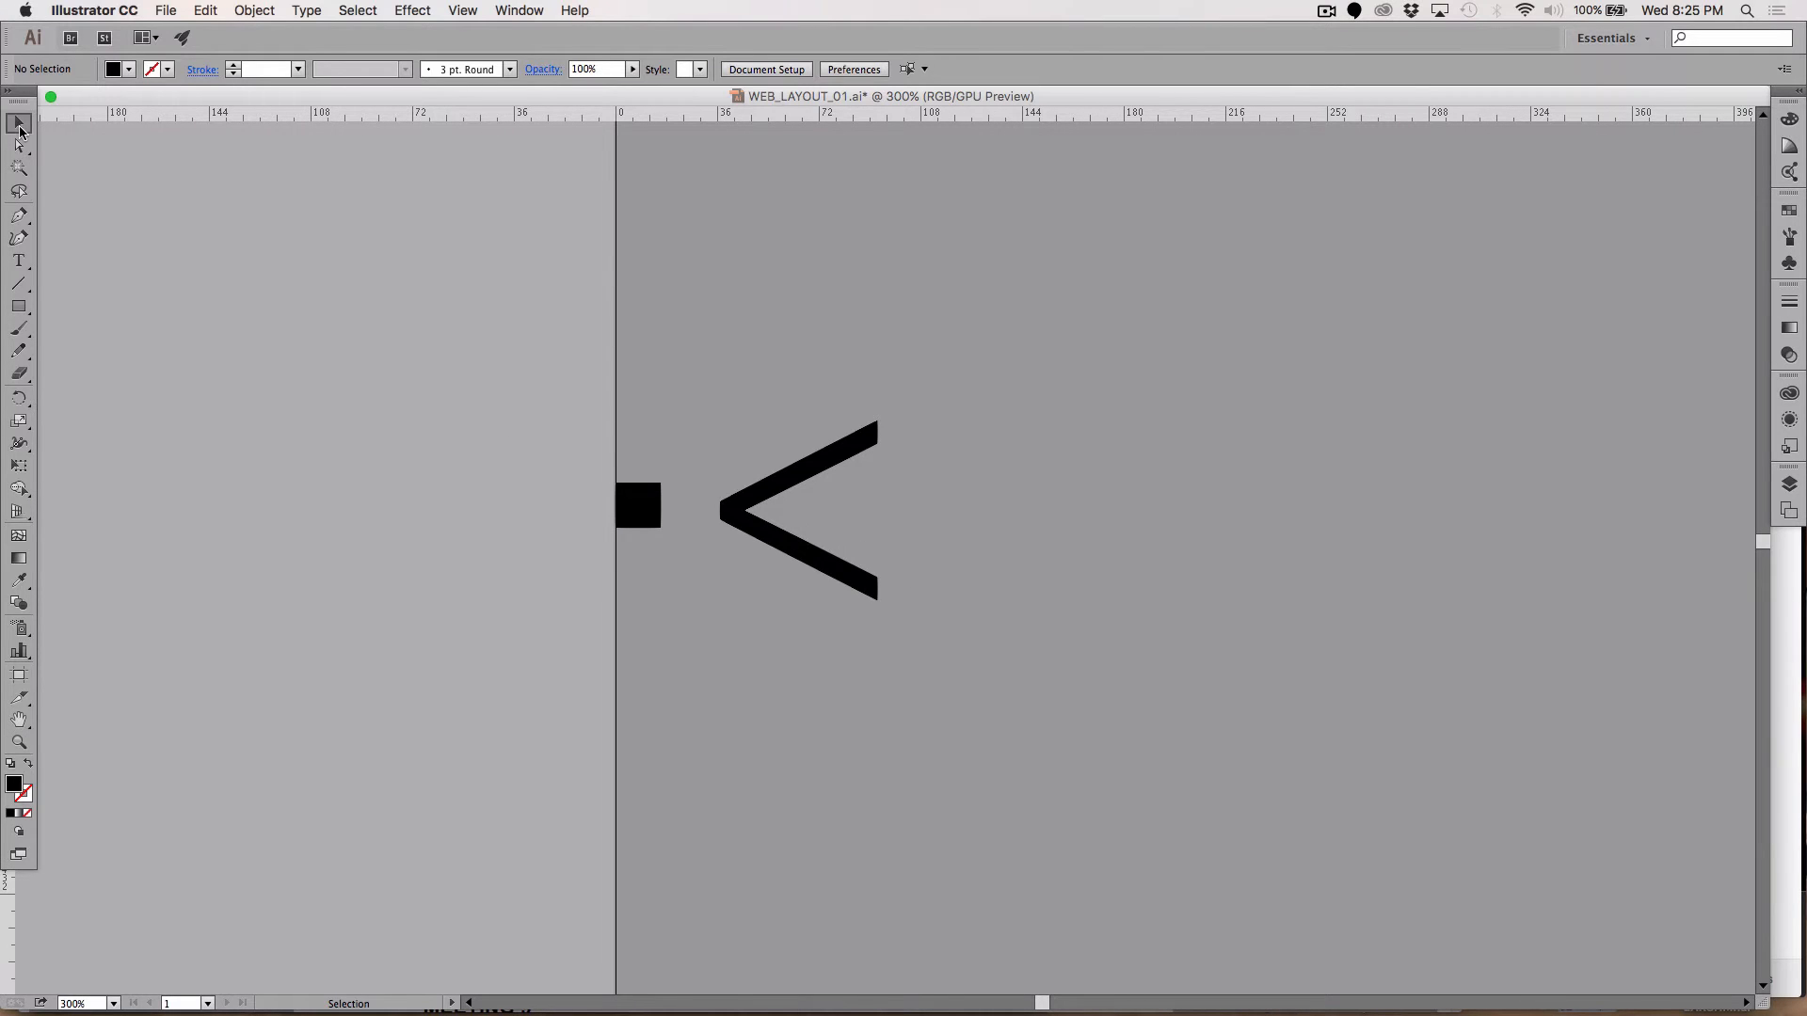
left_click(731, 516)
key("Left")
key("Left")
key("Left")
key("Left")
key("Left")
key("Left")
key("Left")
key("Left")
key("Left")
key("Left")
key("Left")
key("Left")
key("Left")
key("Left")
key("Left")
key("Left")
key("Left")
key("Left")
key("Left")
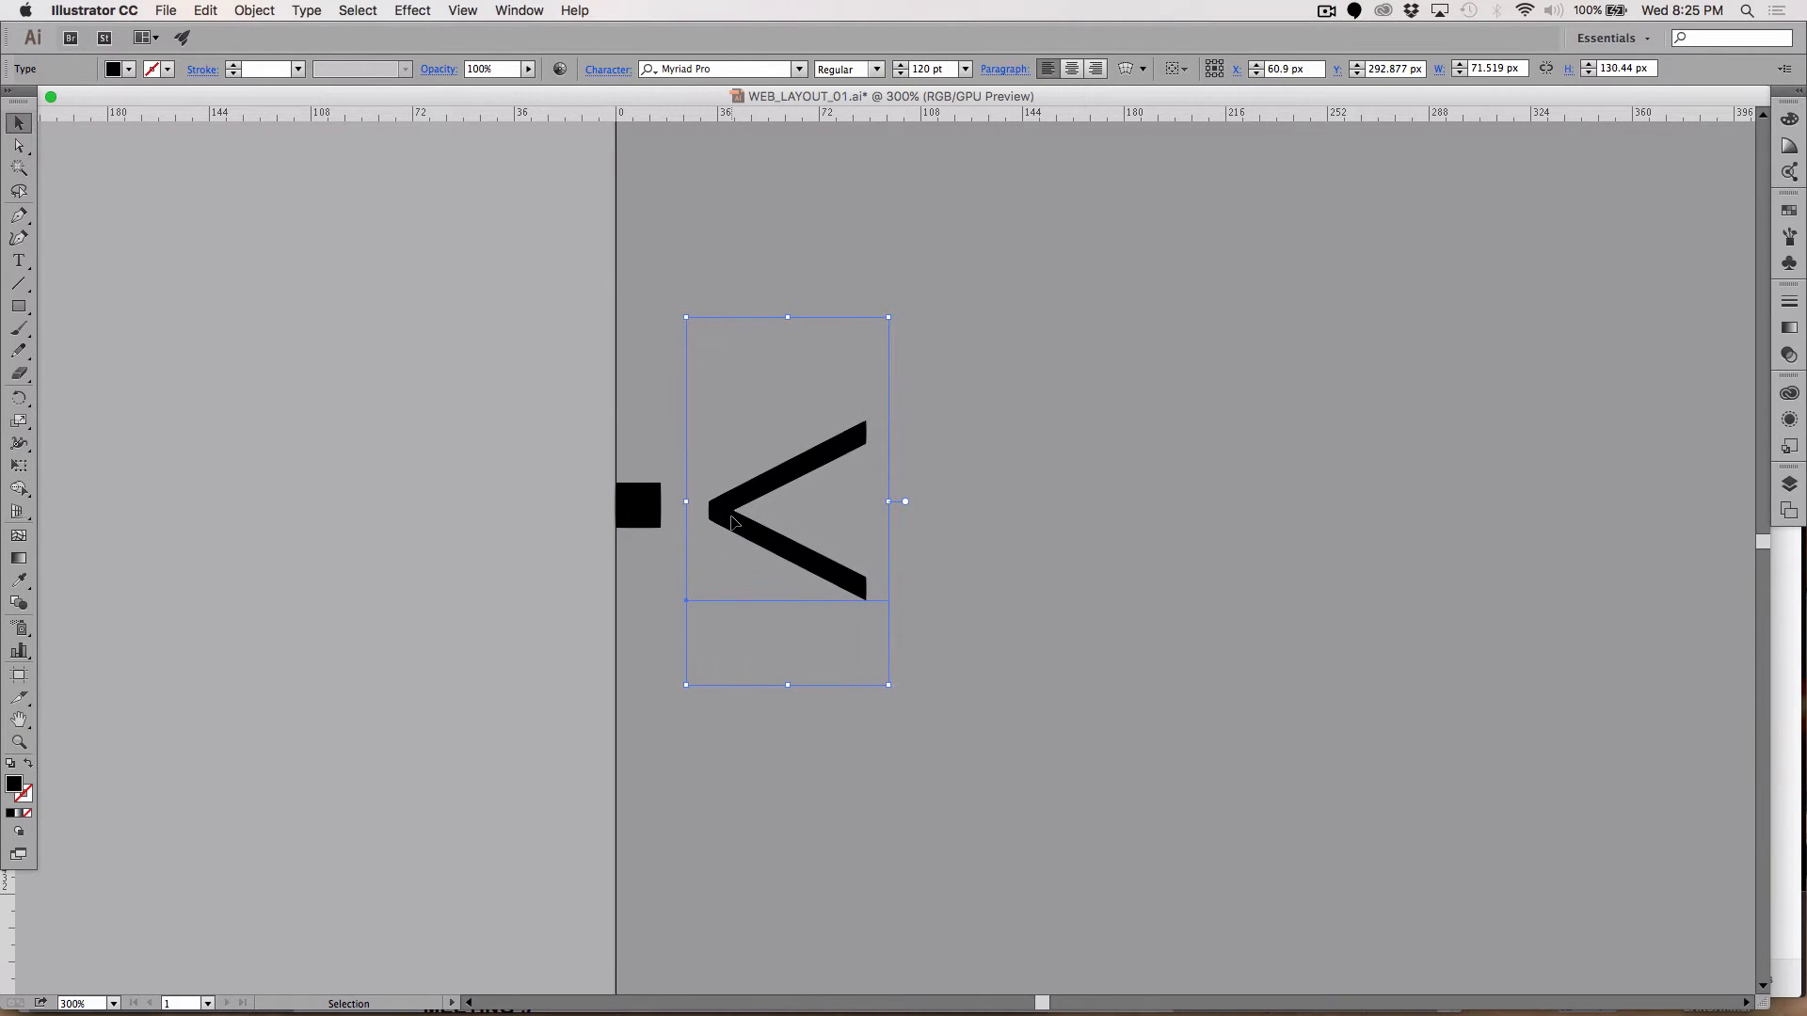
key("Left")
key("Left")
key("Left")
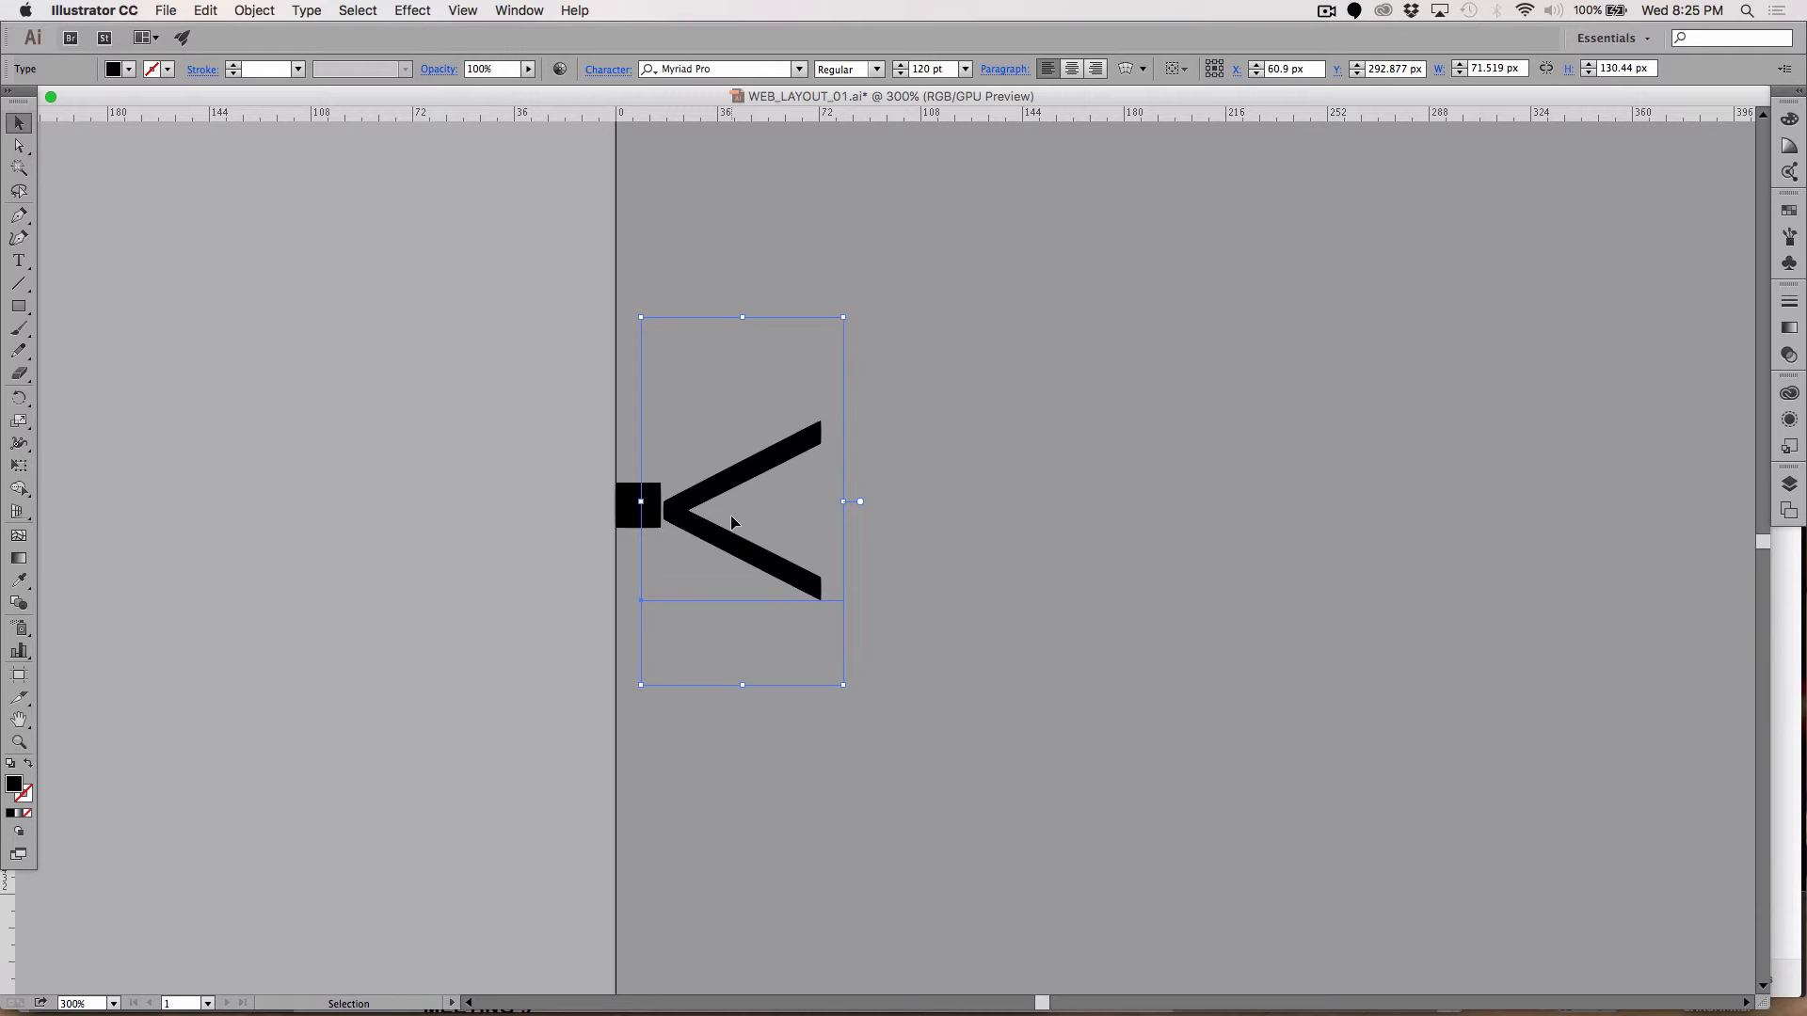
left_click(510, 478)
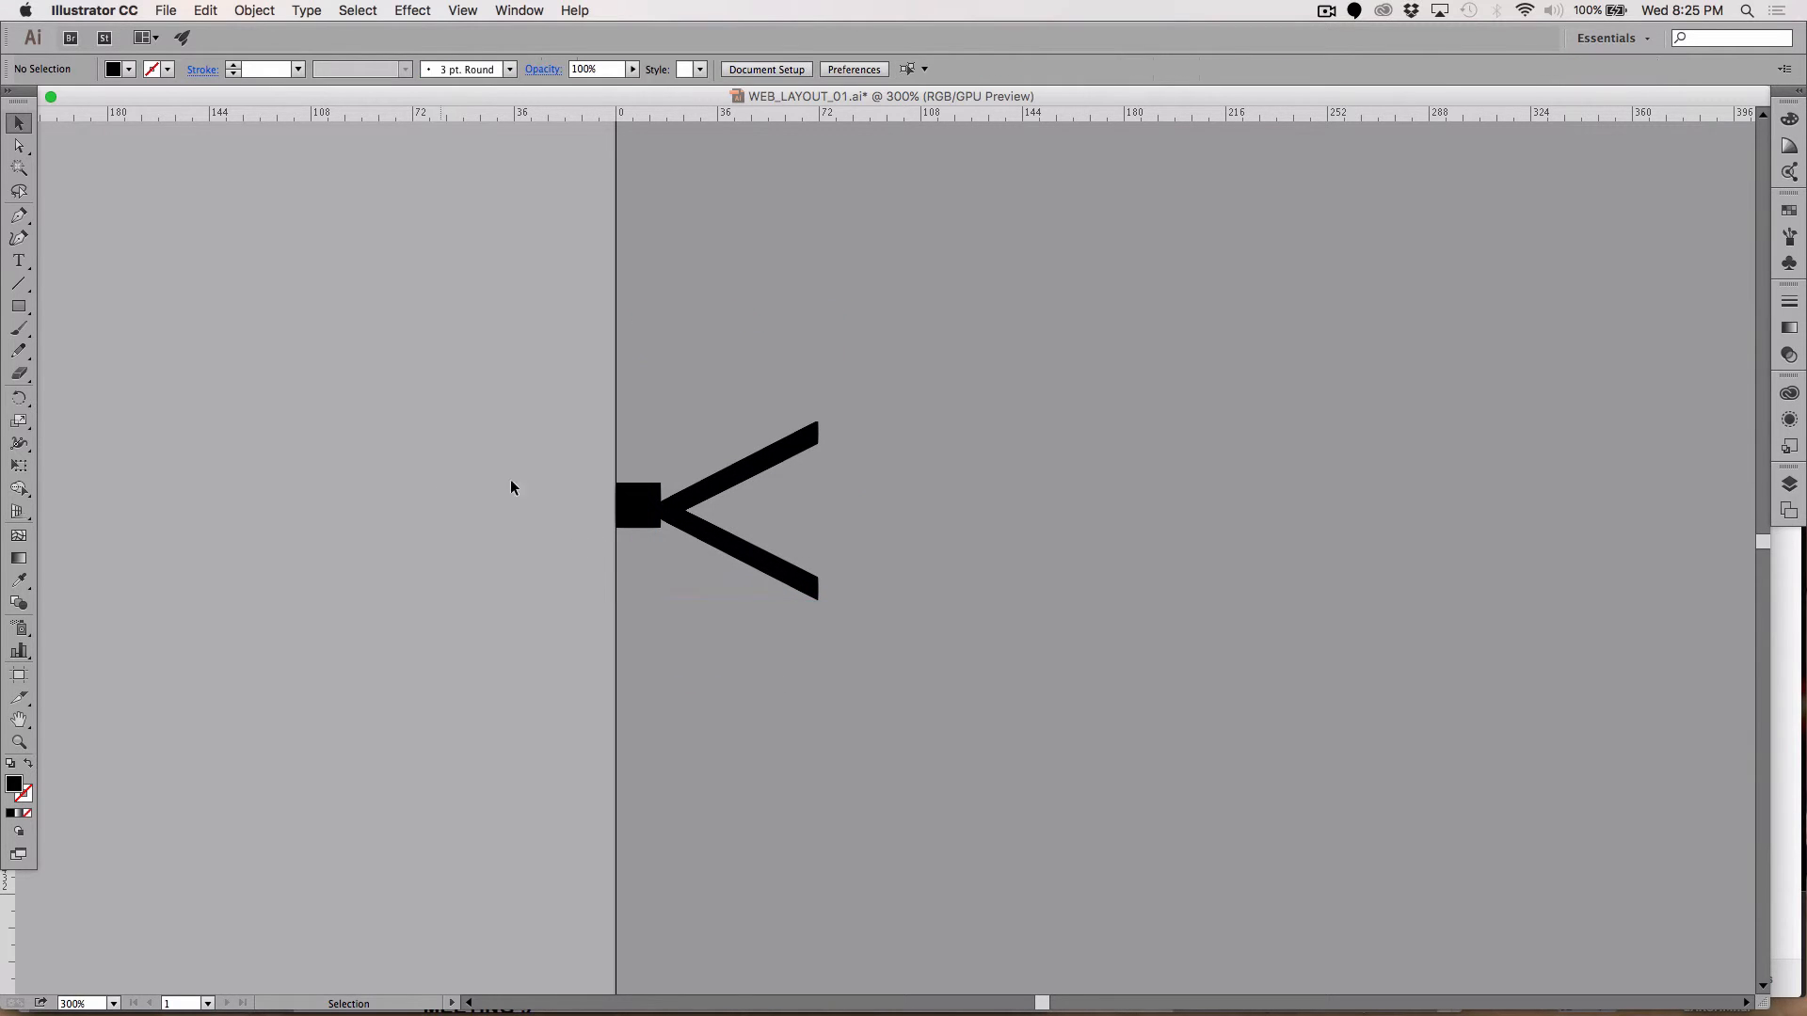
left_click(628, 509)
key("Delete")
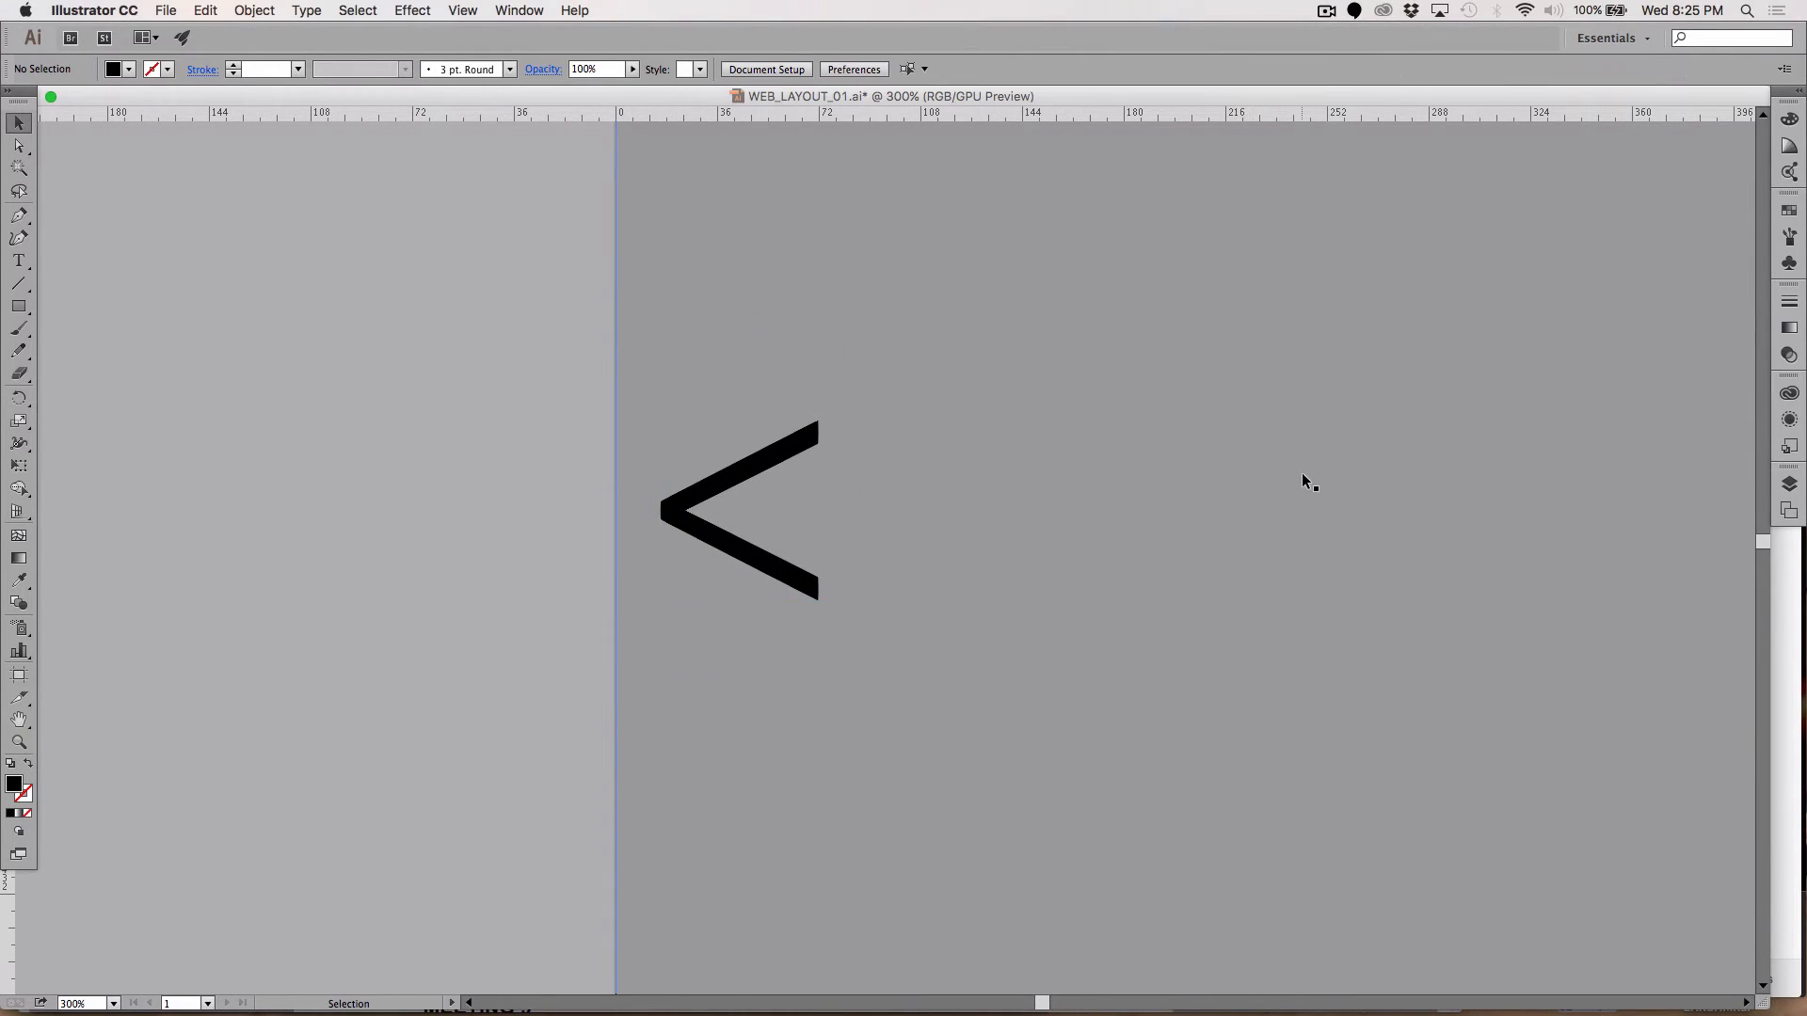
Step: Paste the 16 px spacer square at the banner's right edge, level with the > arrow
left_click_drag(1528, 539, 640, 478)
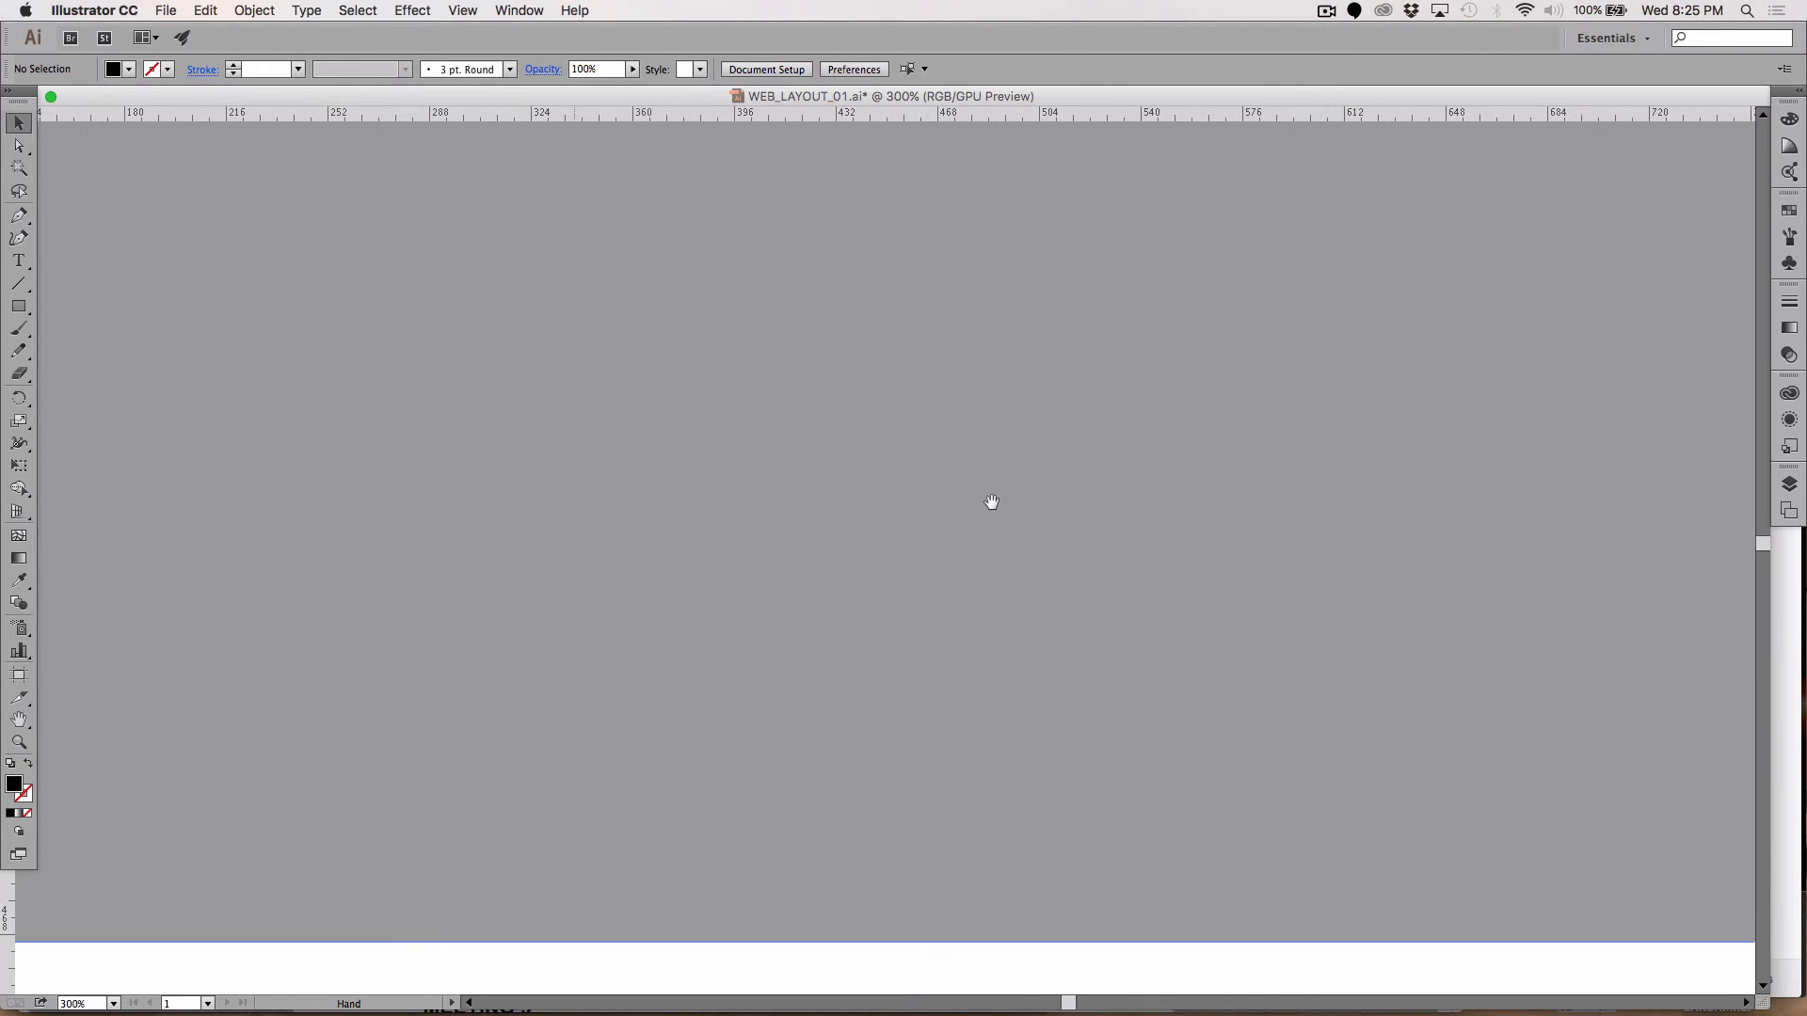
left_click_drag(1261, 490, 759, 487)
left_click_drag(1270, 486, 505, 555)
left_click_drag(1256, 546, 646, 540)
left_click_drag(1007, 507, 613, 509)
left_click_drag(911, 499, 431, 501)
left_click_drag(979, 465, 392, 487)
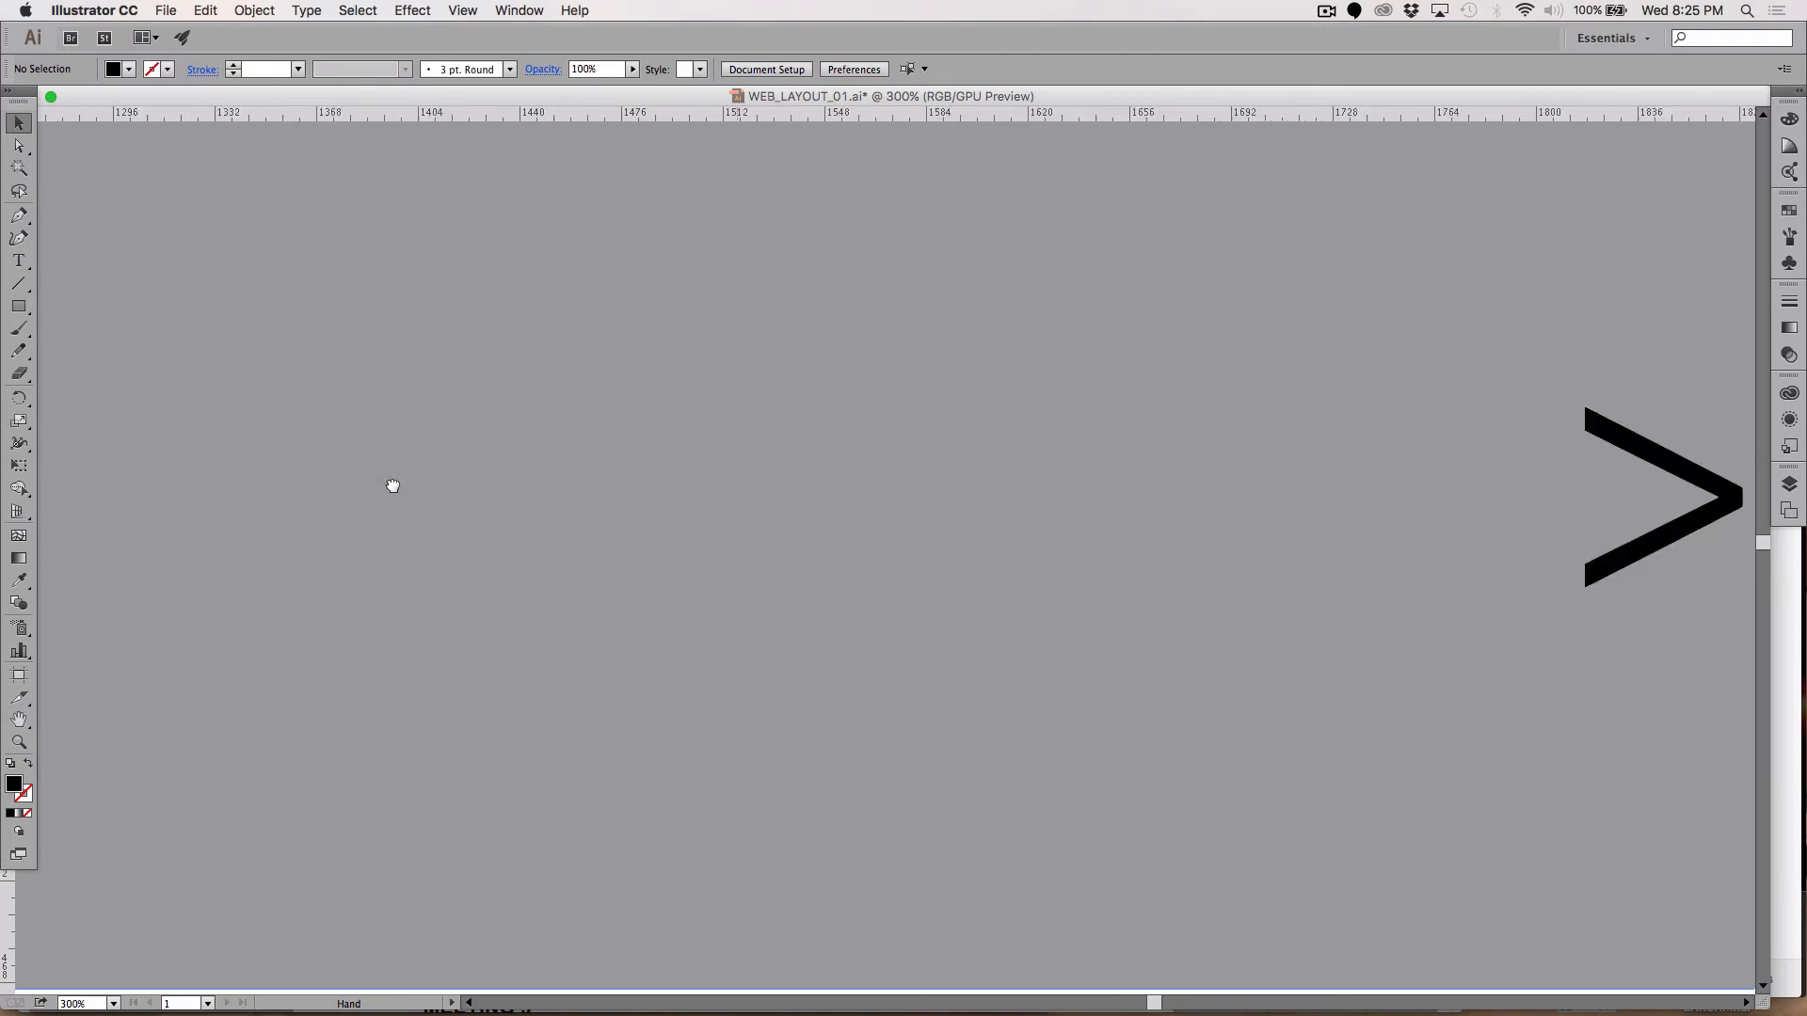
left_click_drag(984, 511, 383, 504)
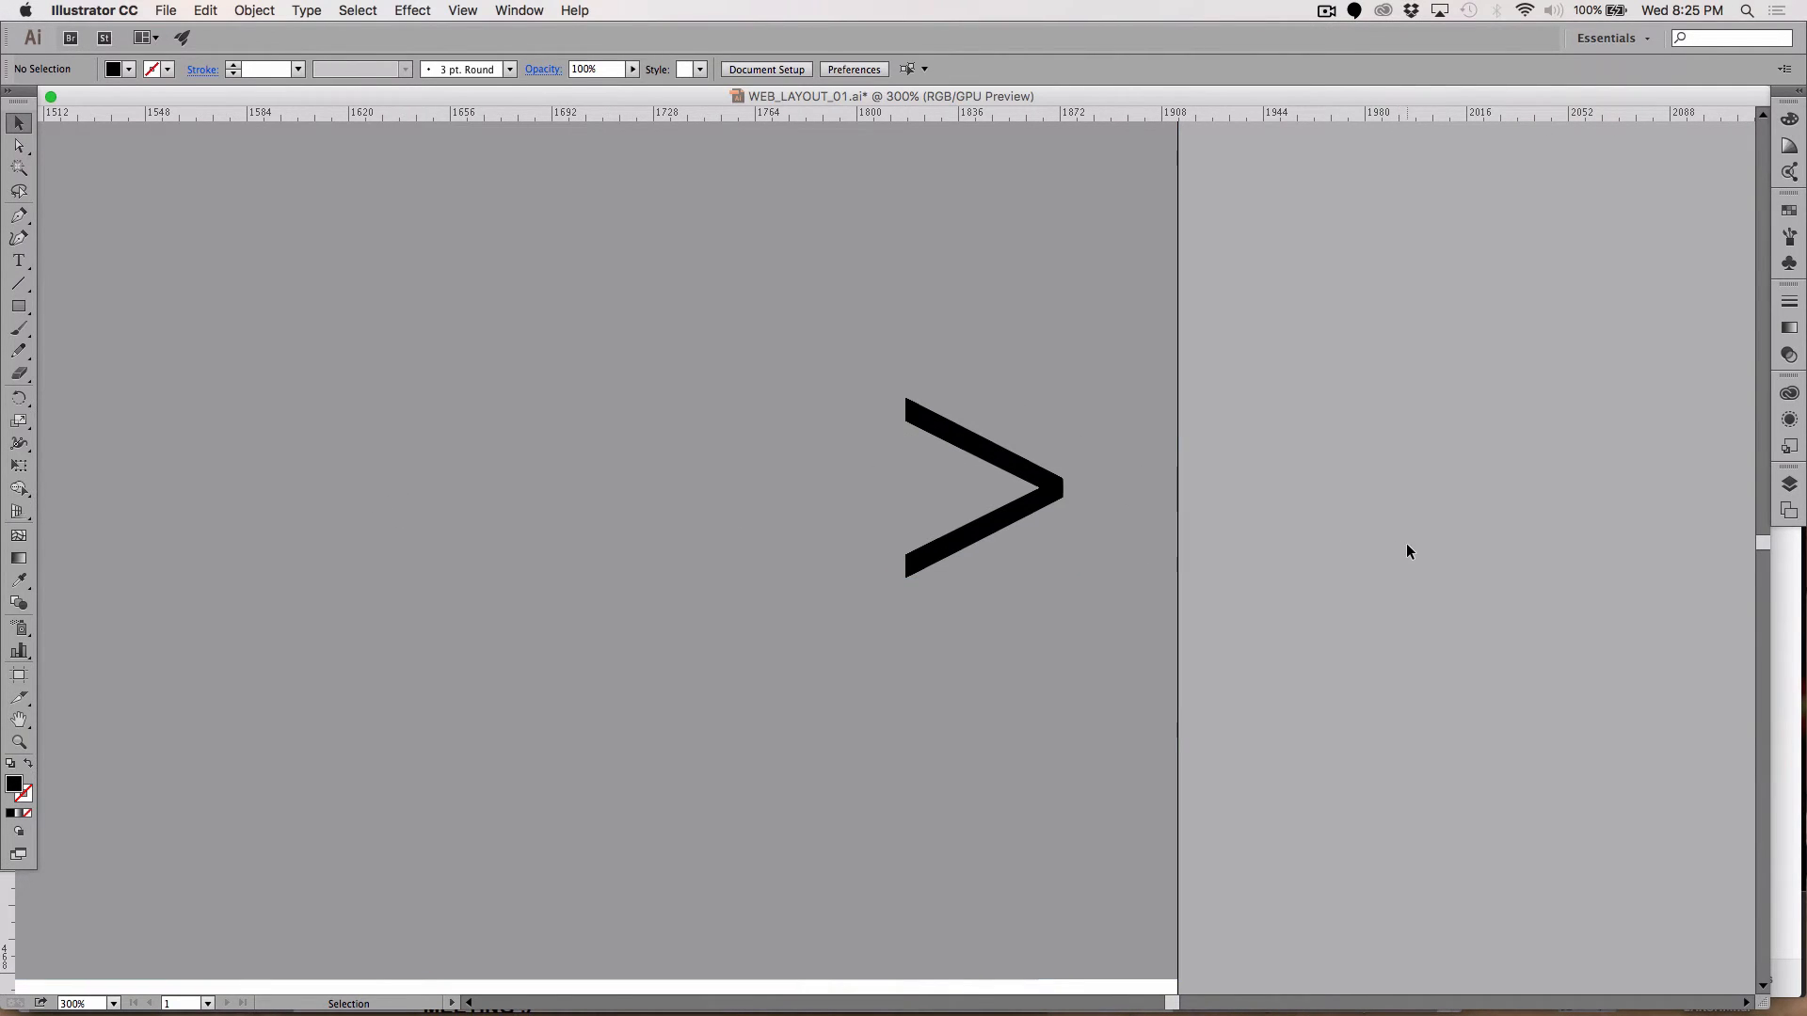
key("ctrl+v")
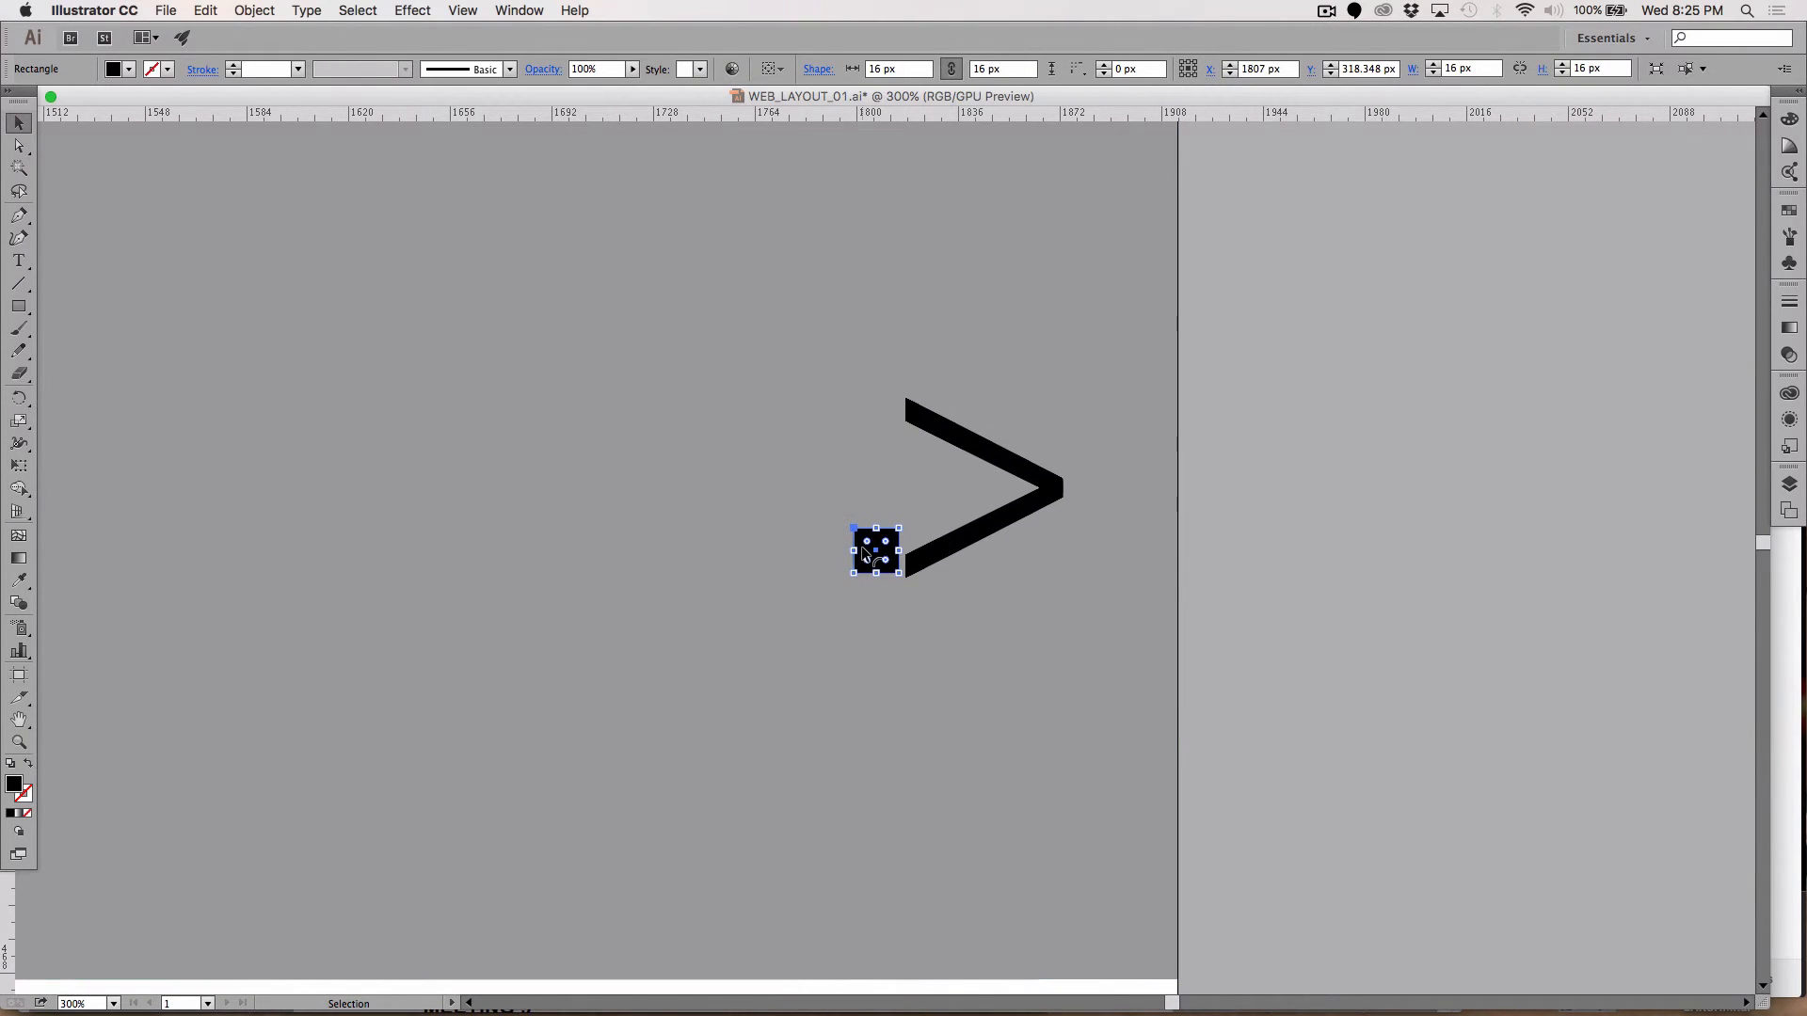
key("shift+Right")
key("shift+Right")
key("shift+Right")
key("shift+Right")
key("shift+Right")
key("shift+Right")
key("shift+Right")
key("shift+Right")
key("shift+Right")
key("shift+Right")
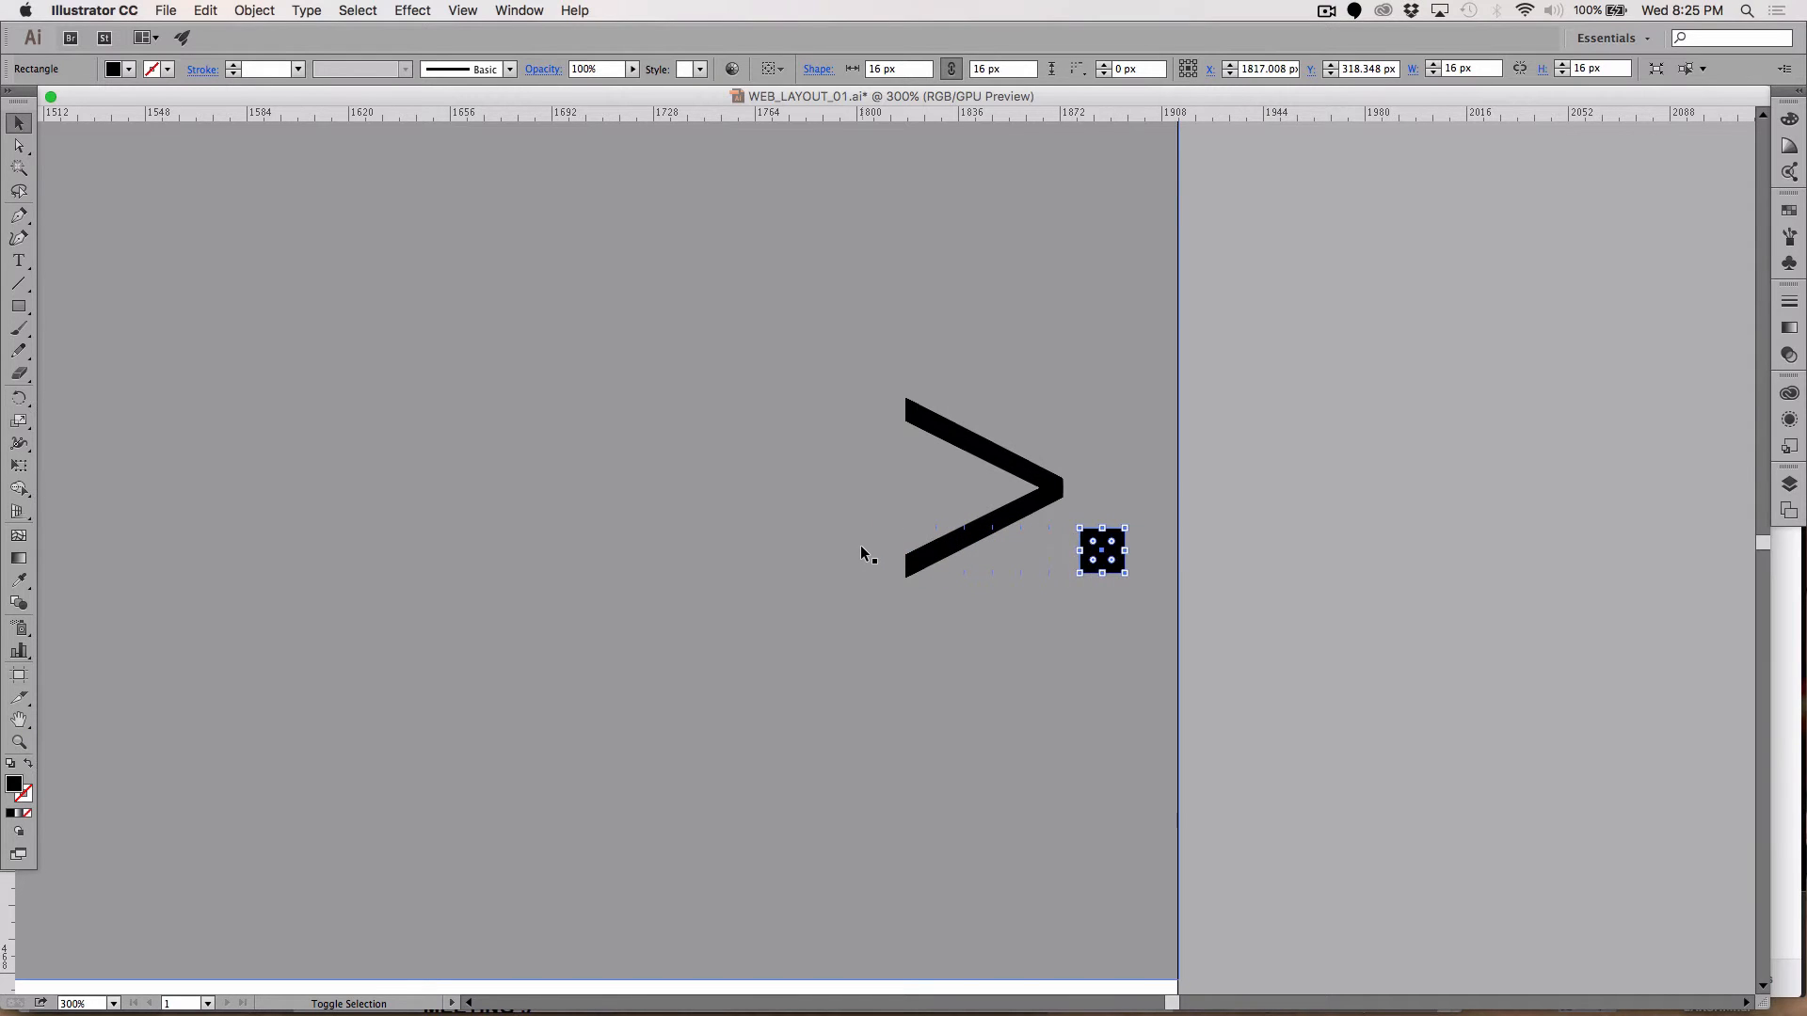
key("Up")
key("Up")
key("Up")
key("Up")
key("Up")
key("Up")
key("Up")
key("Up")
key("Up")
key("Up")
key("Up")
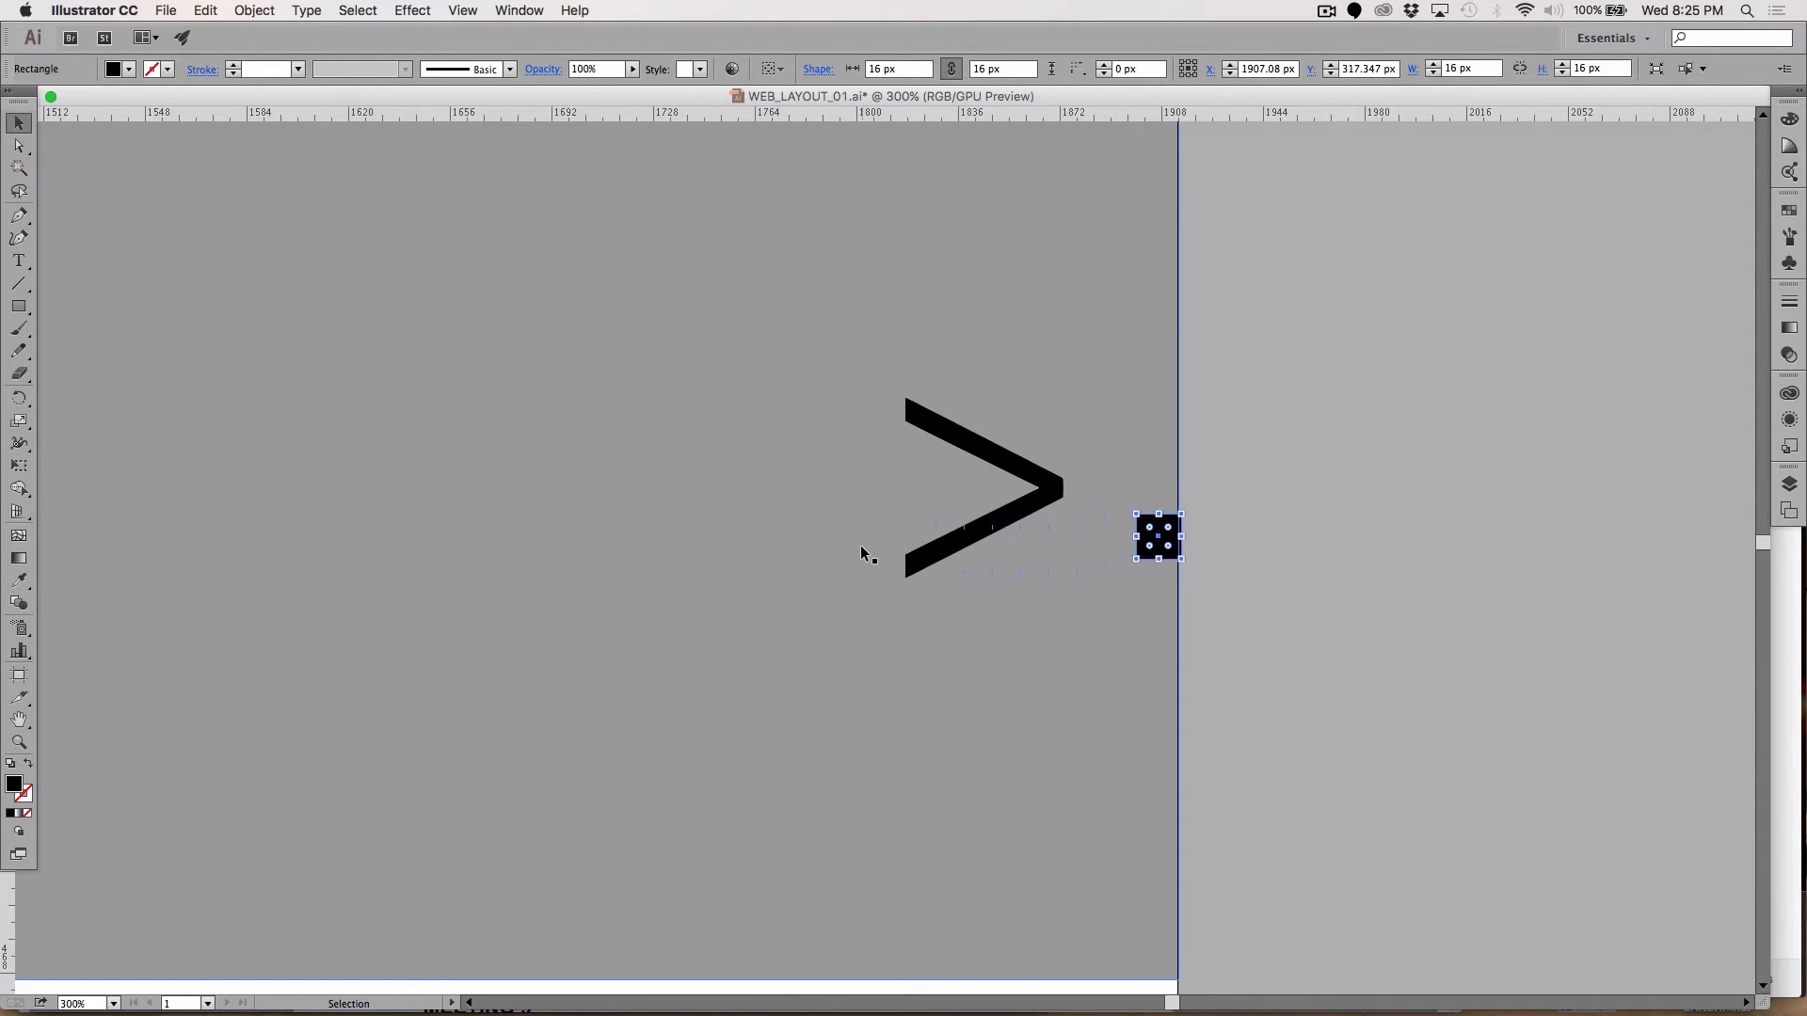
key("Up")
key("Up")
key("Up")
key("Up")
key("Up")
key("Up")
key("Up")
key("Up")
key("Up")
key("Up")
key("Up")
key("Up")
key("Up")
key("Up")
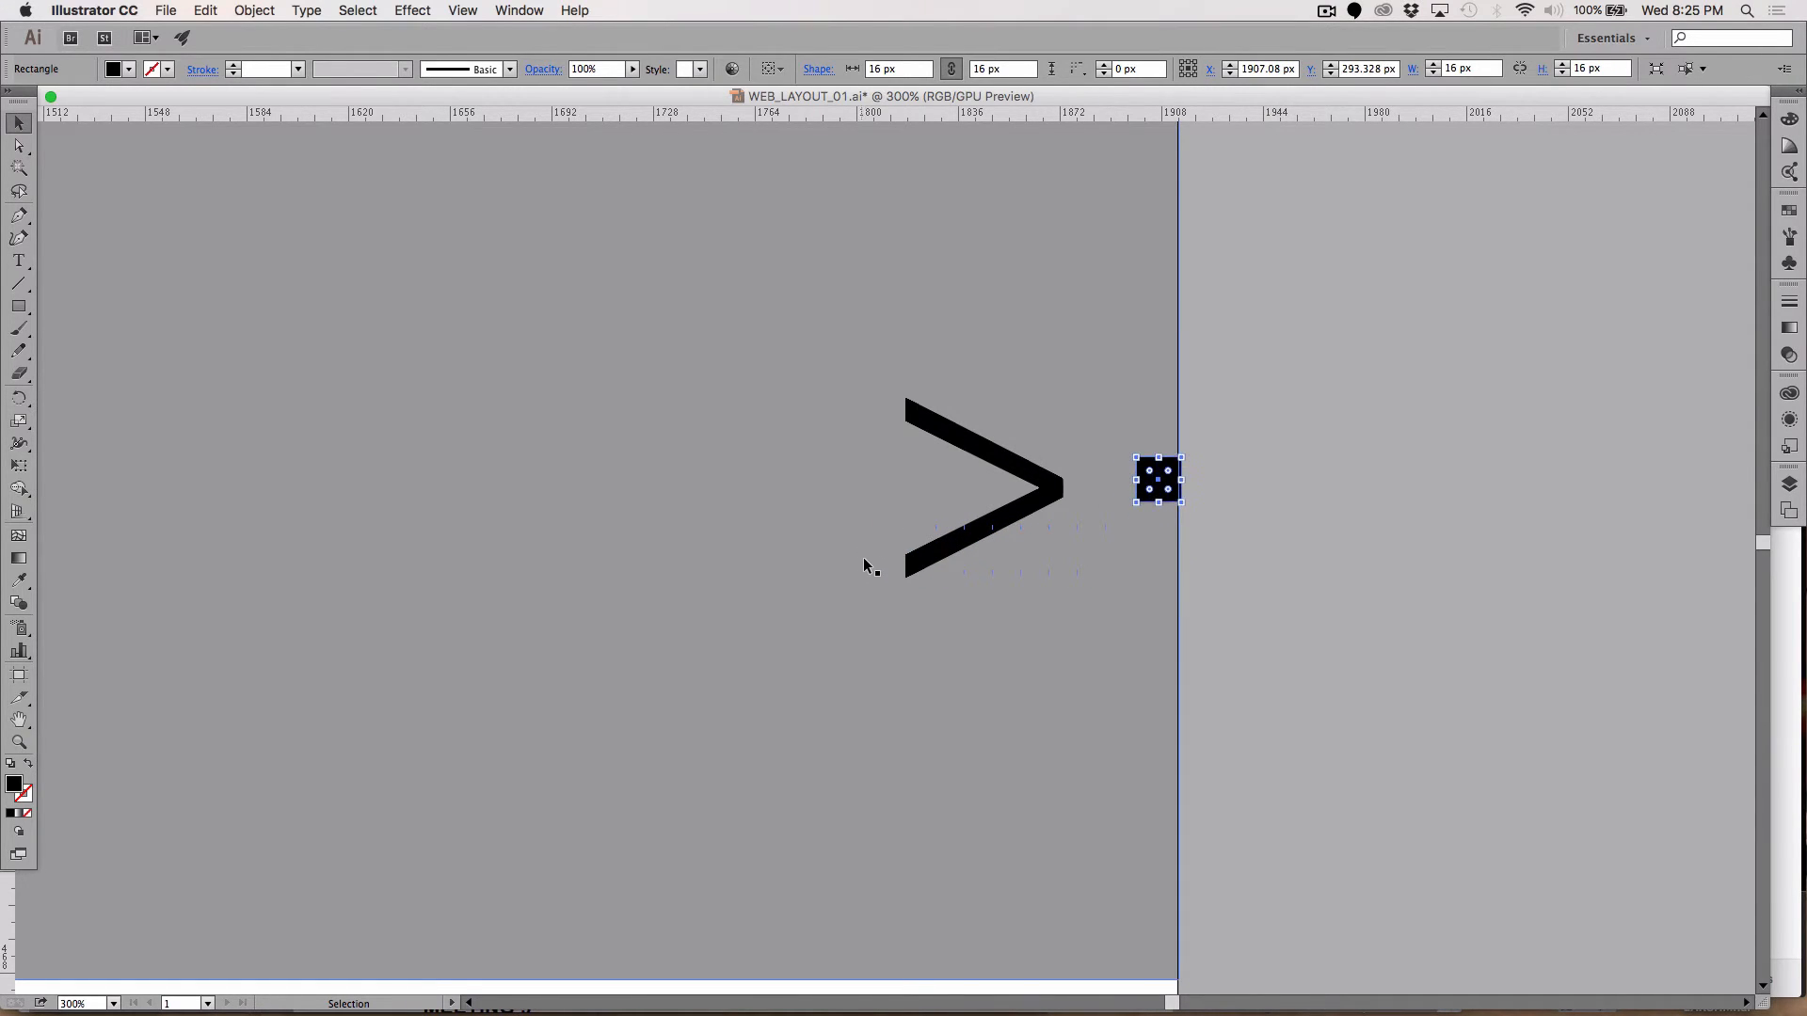
Step: Nudge the spacer square slightly left
left_click(1604, 532)
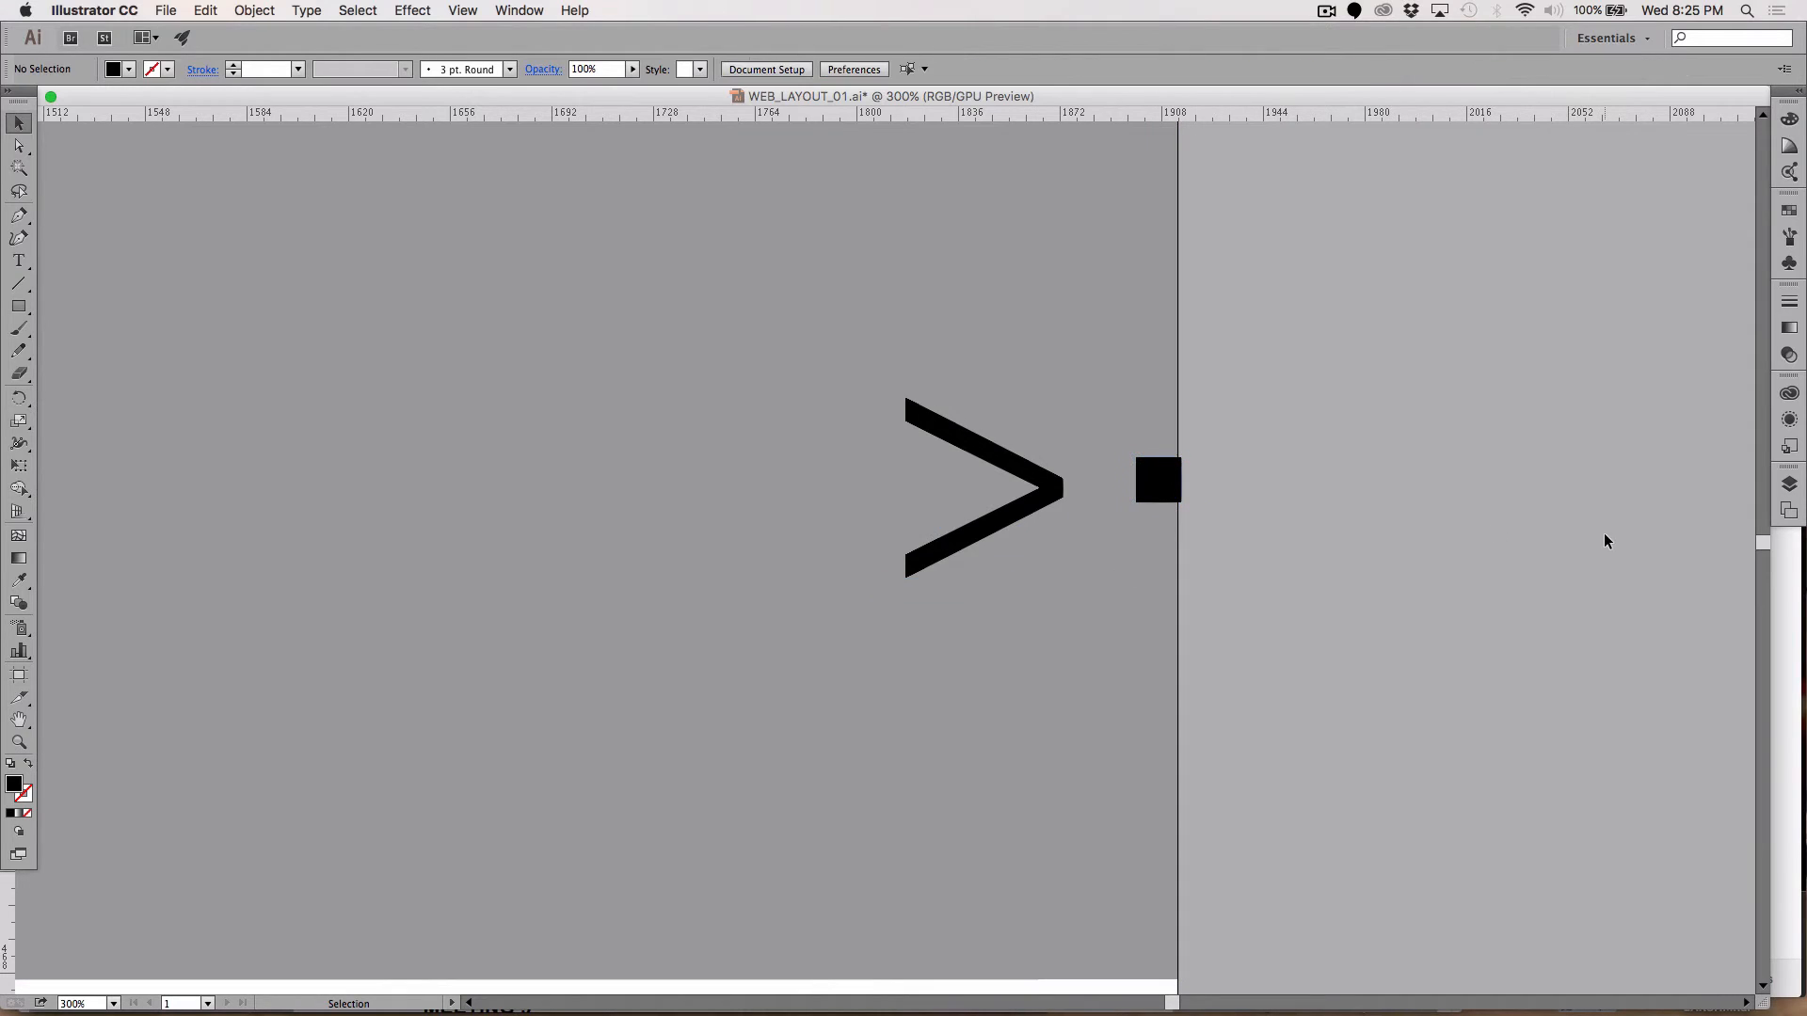
left_click(1179, 491)
key("Left")
left_click(1549, 435)
Step: Nudge the > arrow right until it touches the spacer square
left_click(1007, 522)
key("Right")
key("Right")
key("Right")
key("Right")
key("Right")
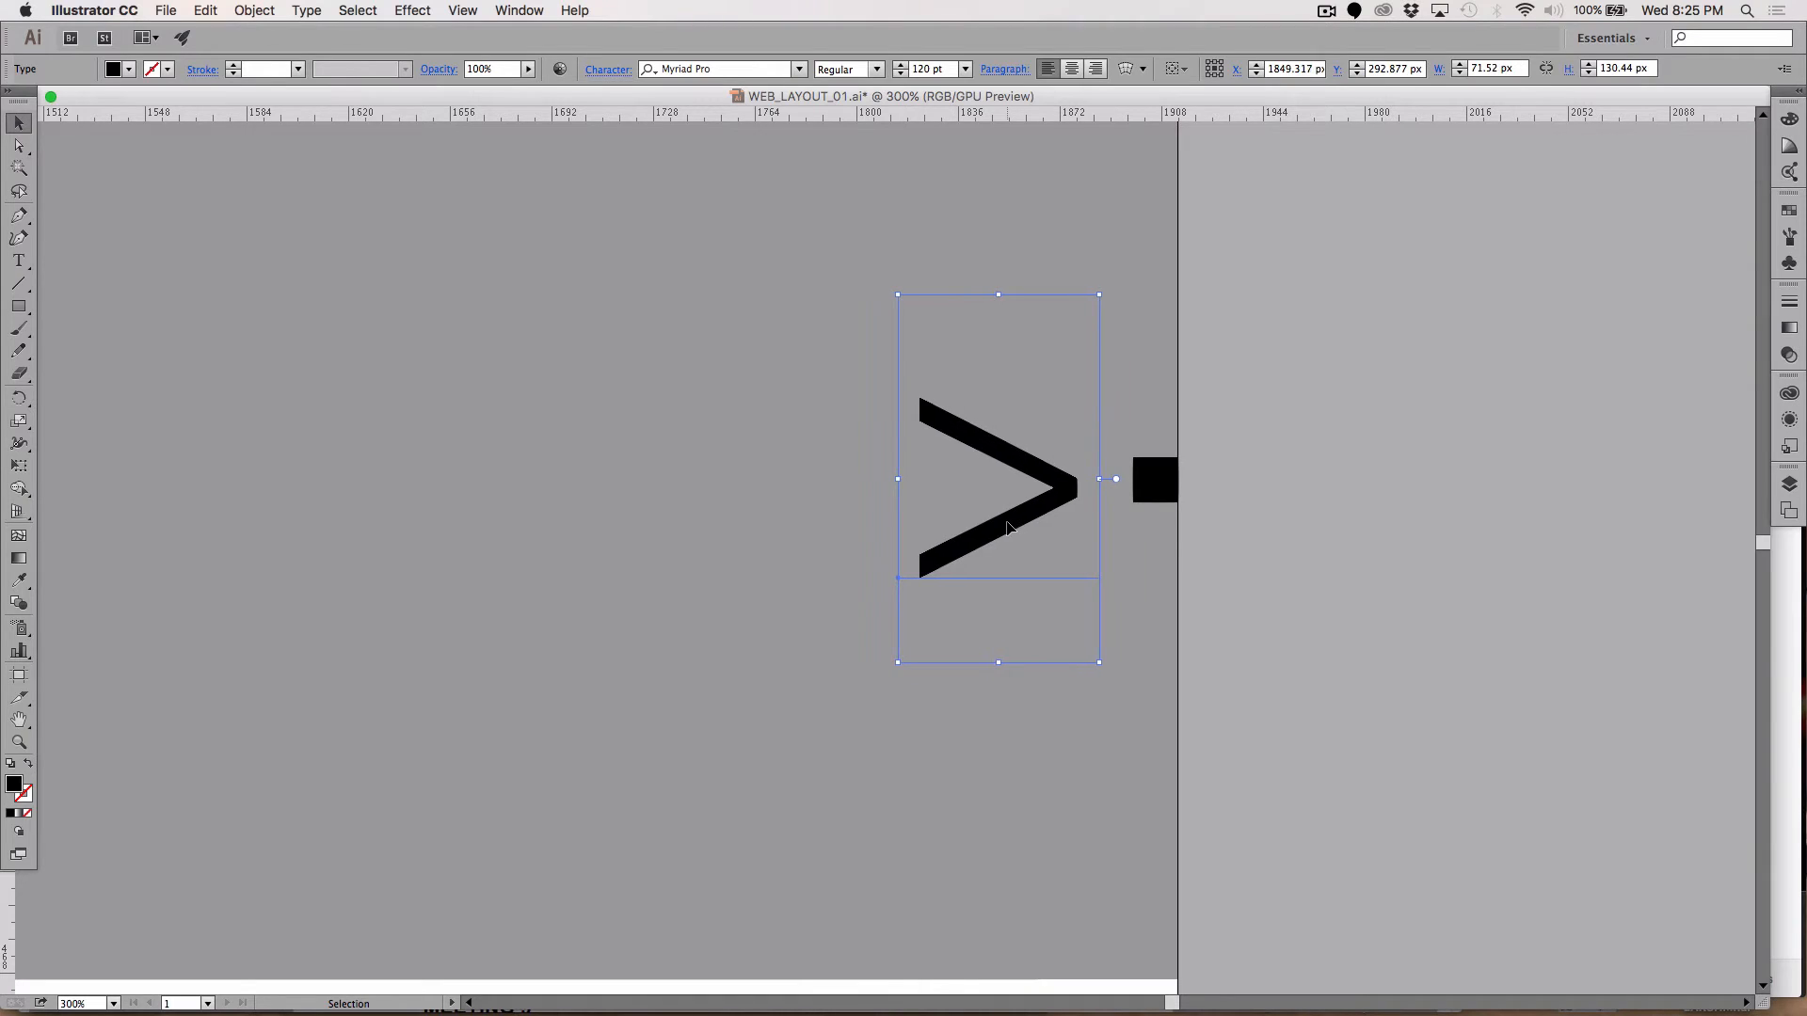
key("Right")
key("Right")
key("Right")
key("Right")
key("Right")
key("Right")
key("Right")
key("Right")
key("Right")
key("Right")
key("Right")
key("Right")
key("Right")
key("Right")
key("Right")
key("Right")
key("Right")
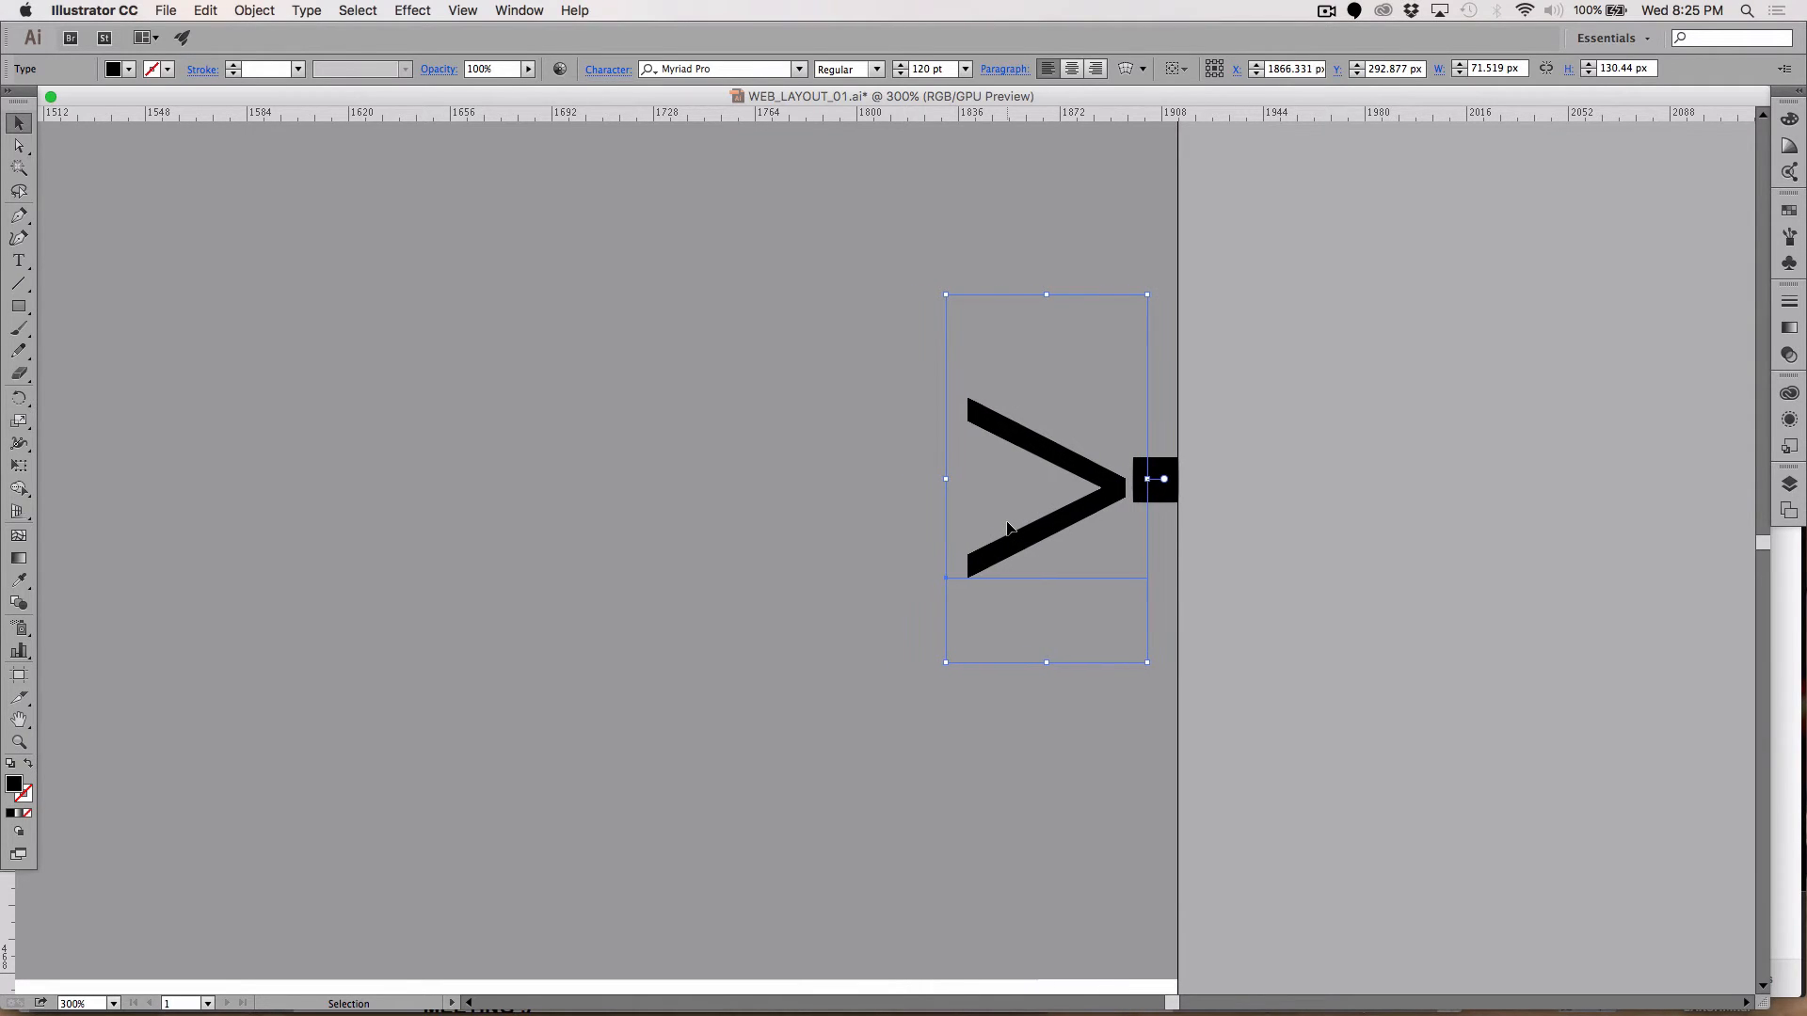
key("Right")
key("Right")
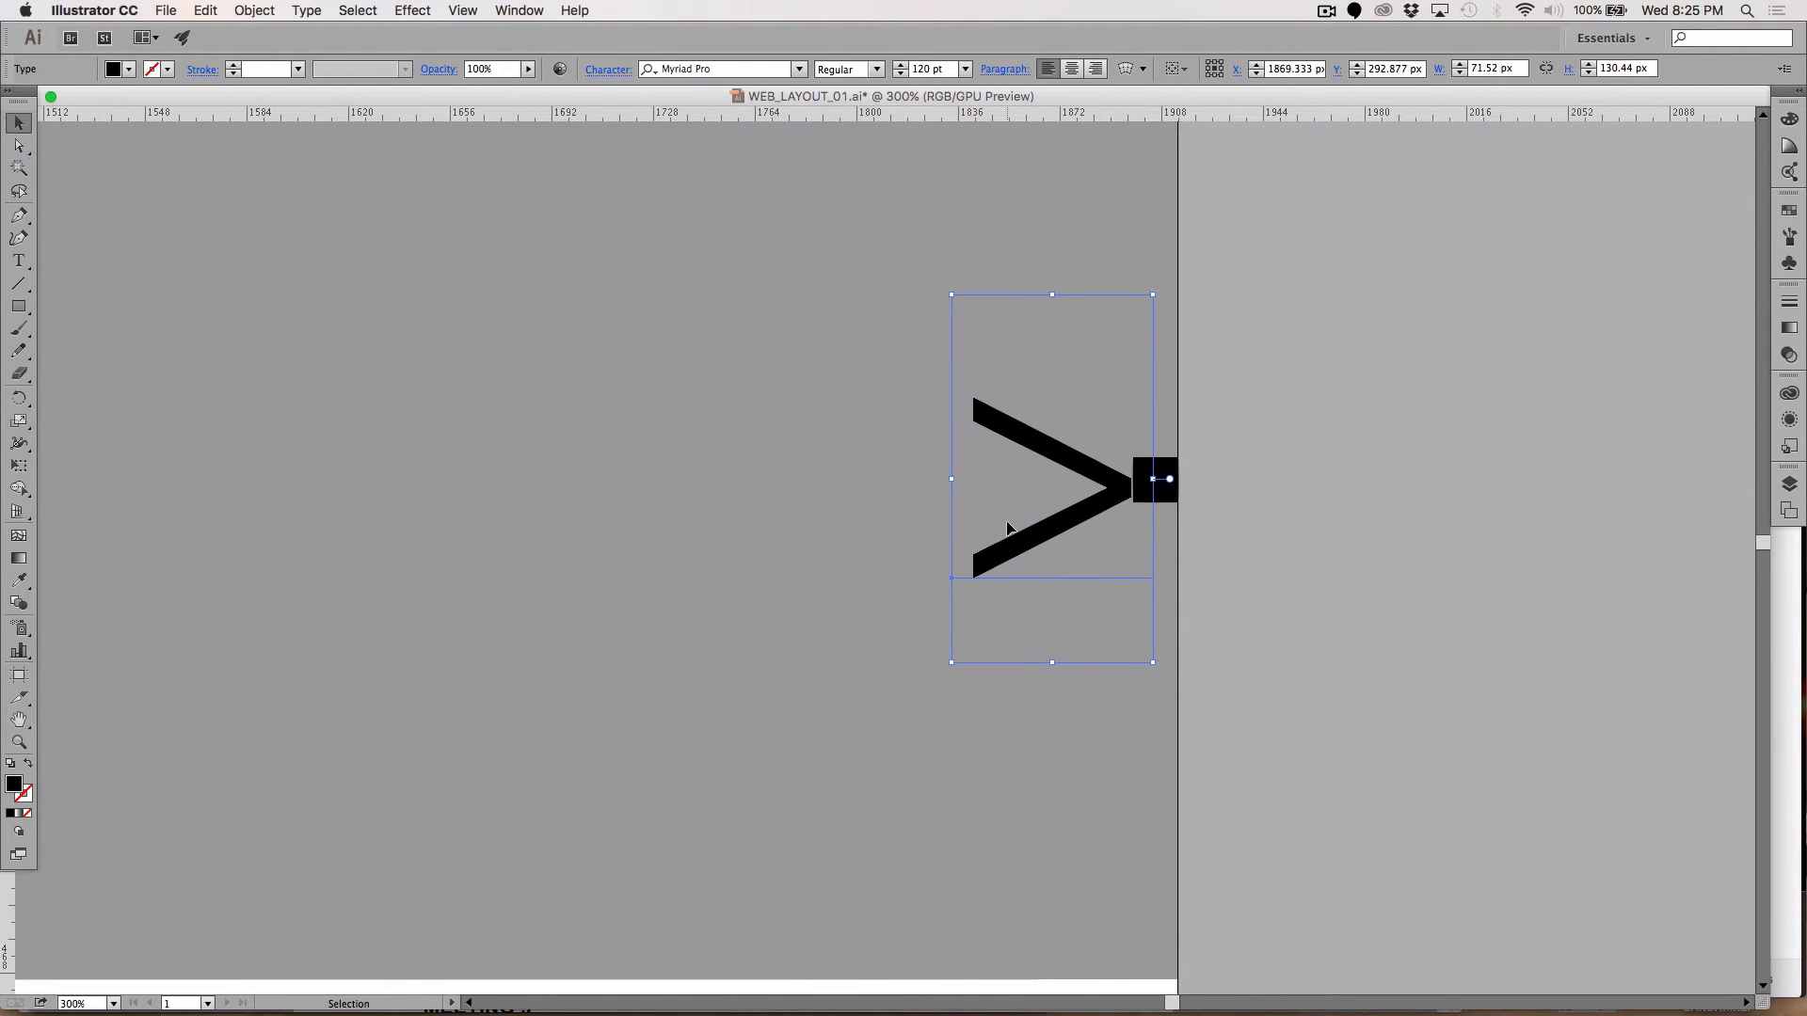
key("Right")
Step: Delete the spacer square
left_click(1317, 589)
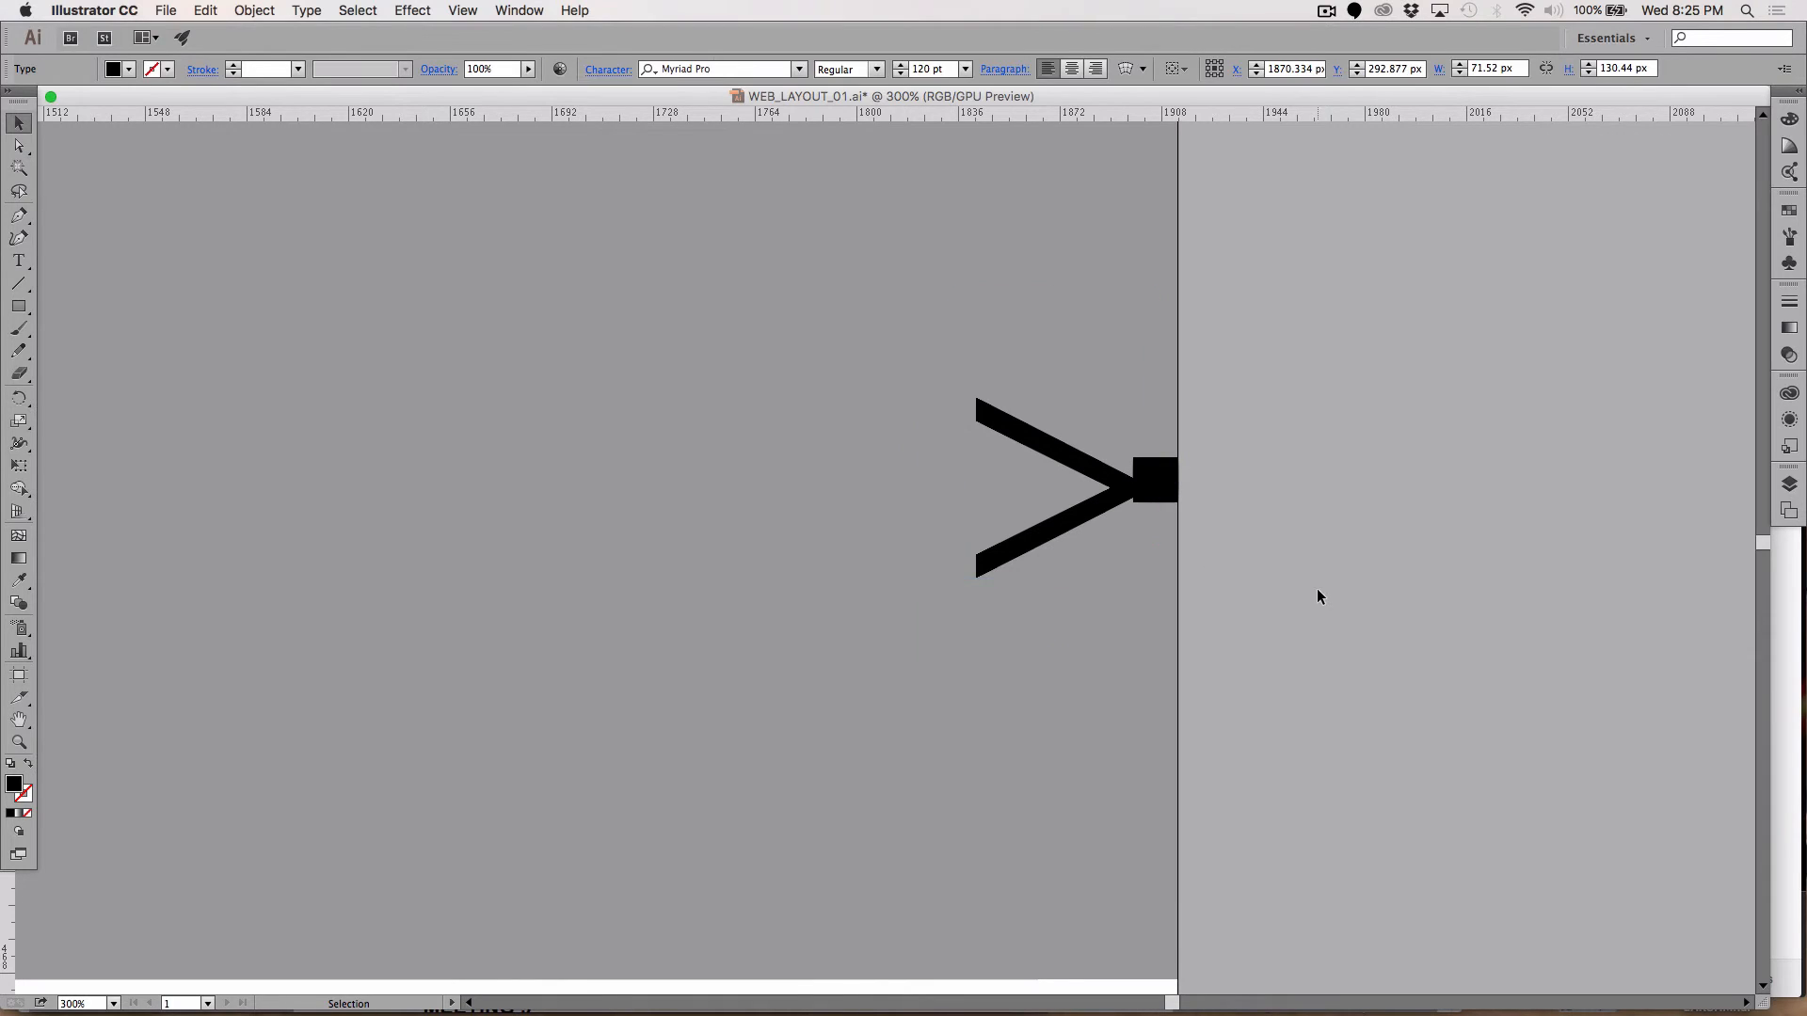
left_click(1164, 465)
key("backslash")
key("Delete")
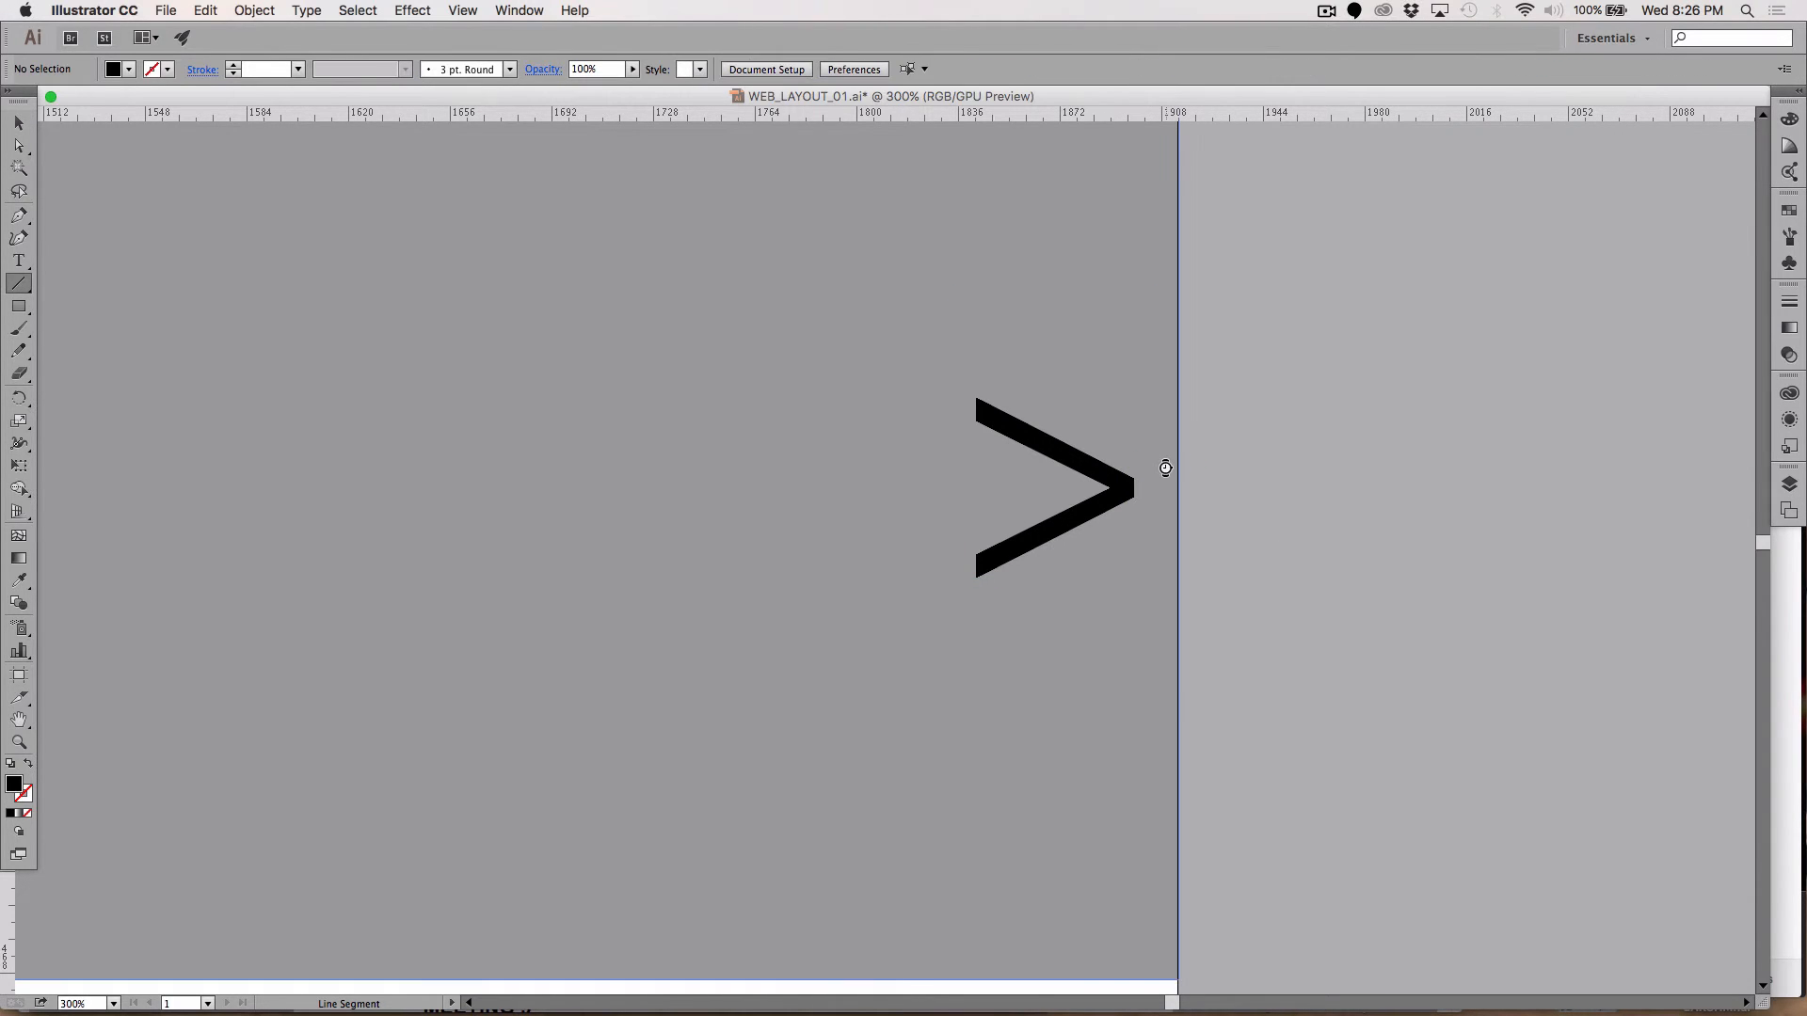
Step: Zoom in on the banner's left side and nudge the < arrow right to X 53.894 px
key("super+minus")
key("super+minus")
key("super+minus")
key("super+minus")
key("super+minus")
key("super+minus")
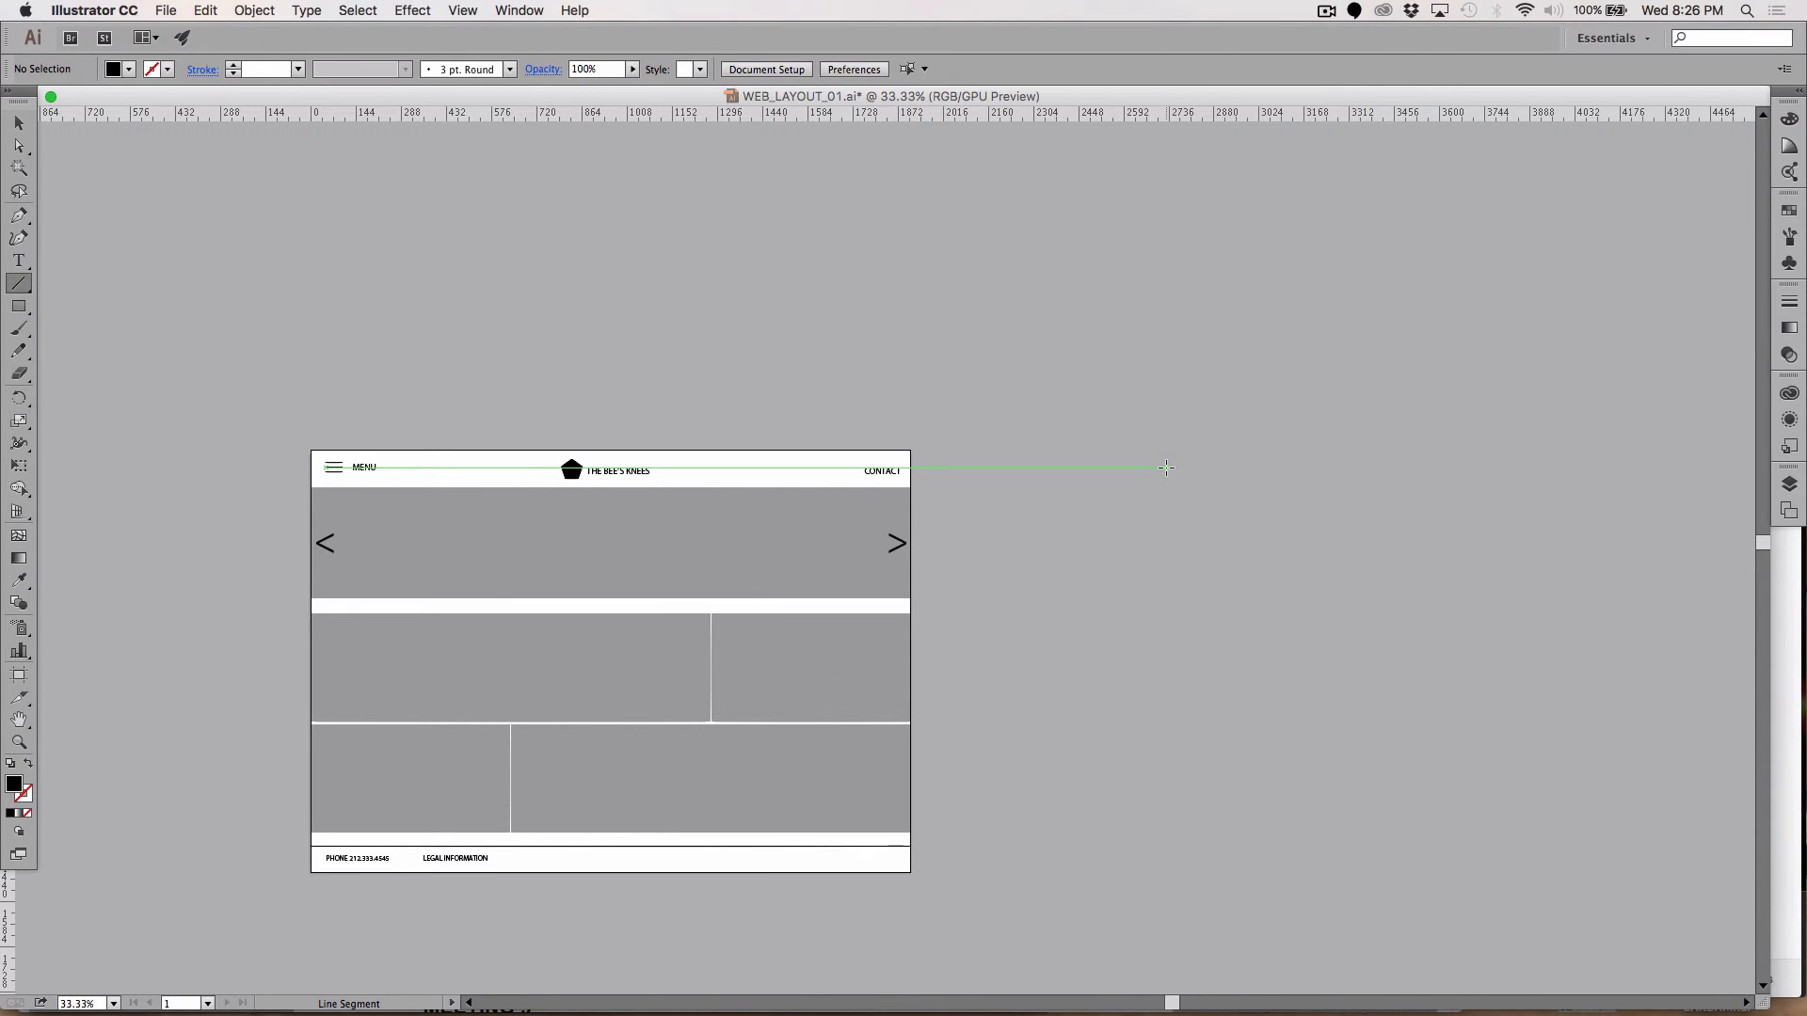
key("z")
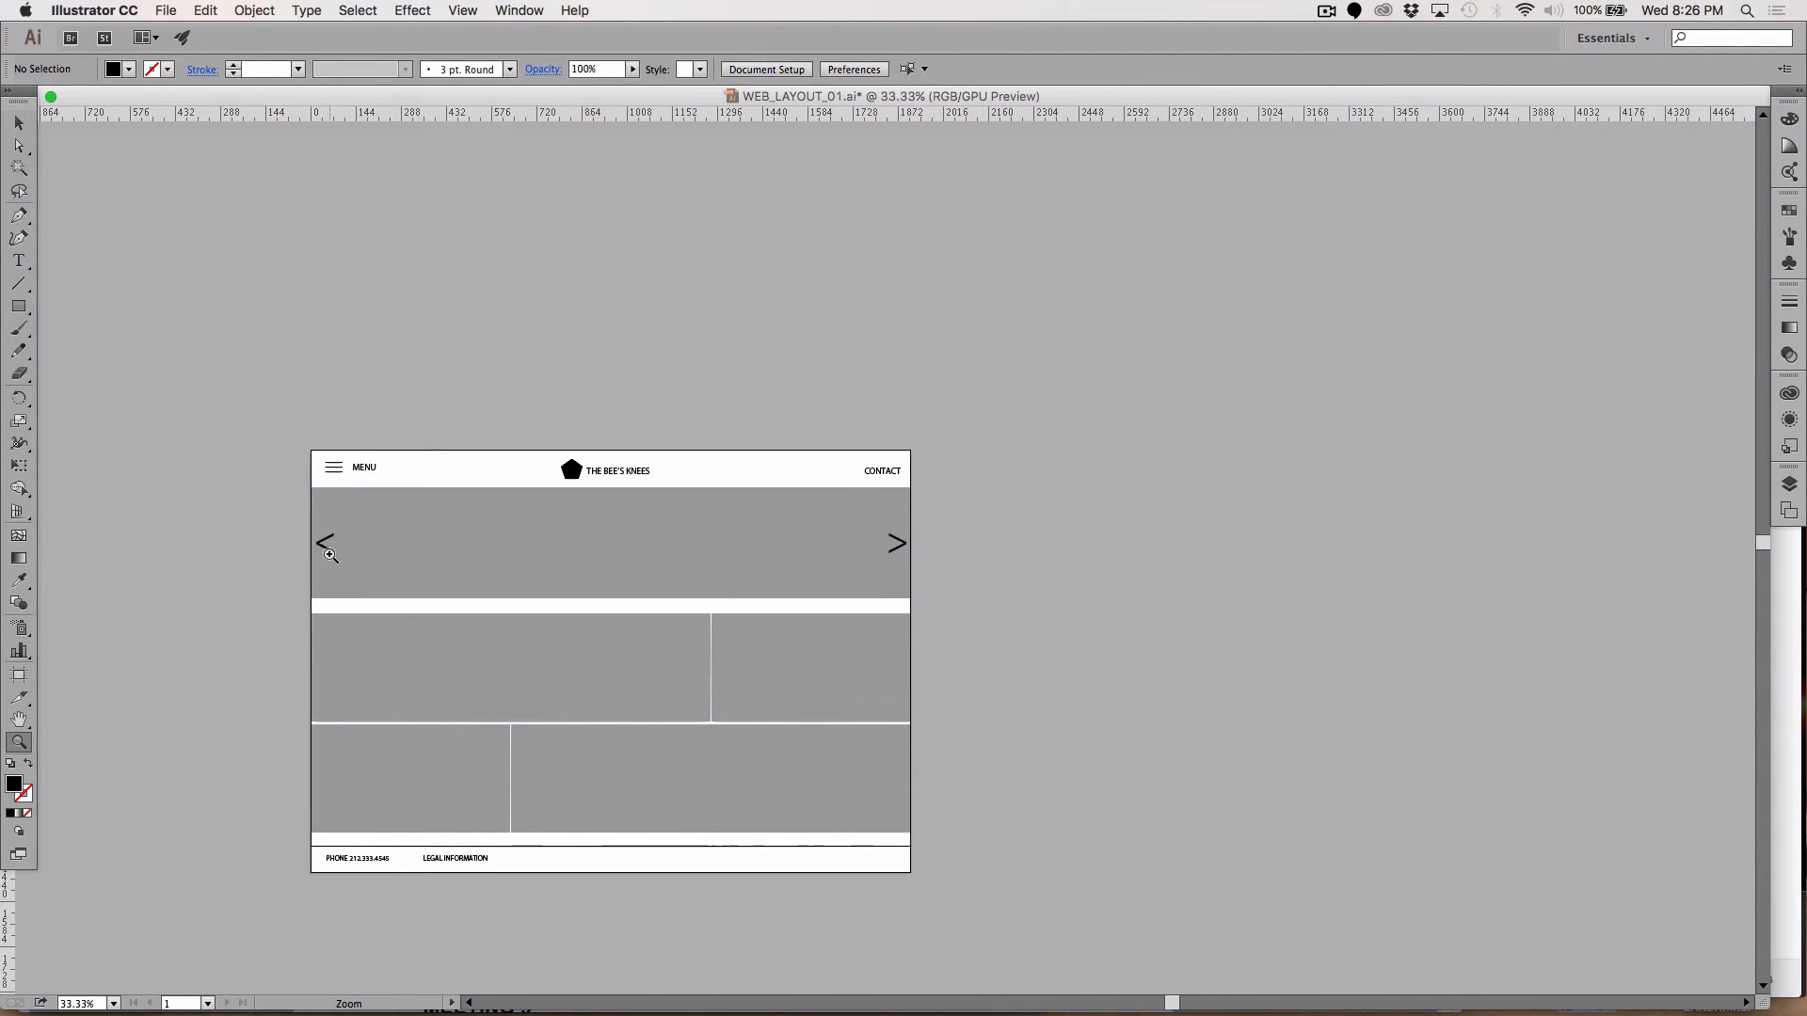
left_click(329, 555)
left_click(930, 530)
left_click(874, 586)
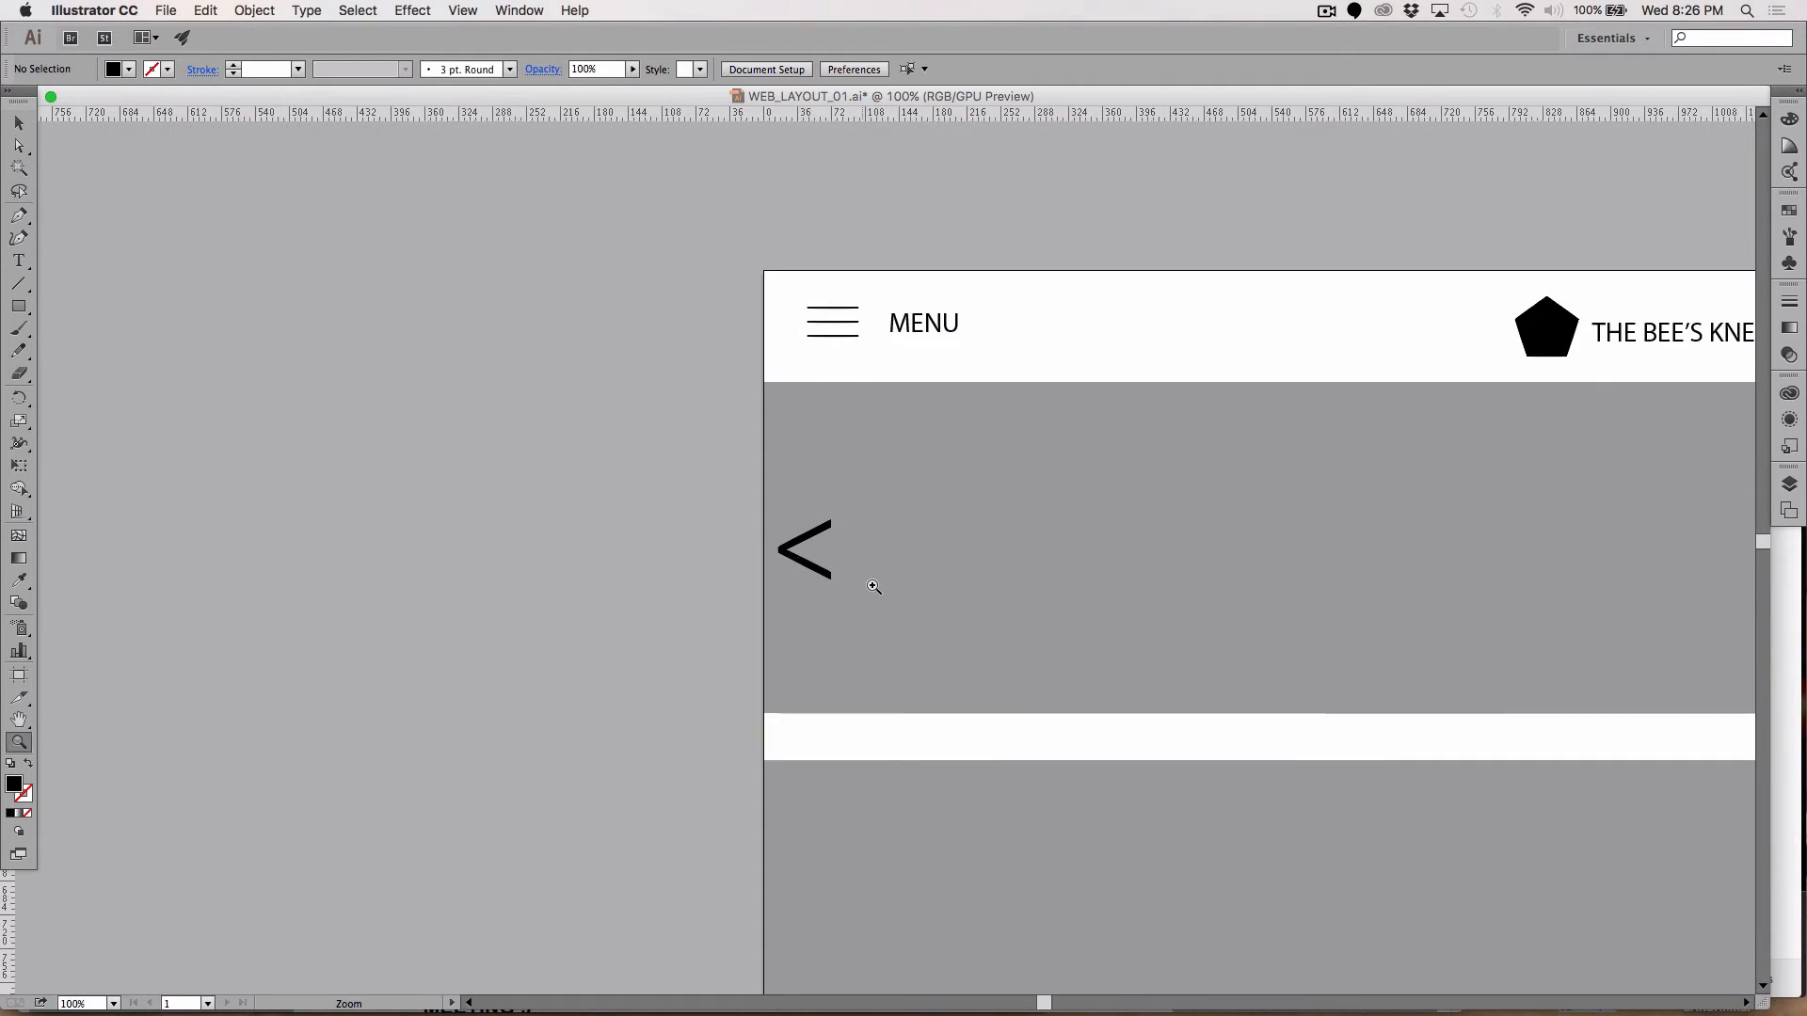
left_click(873, 588)
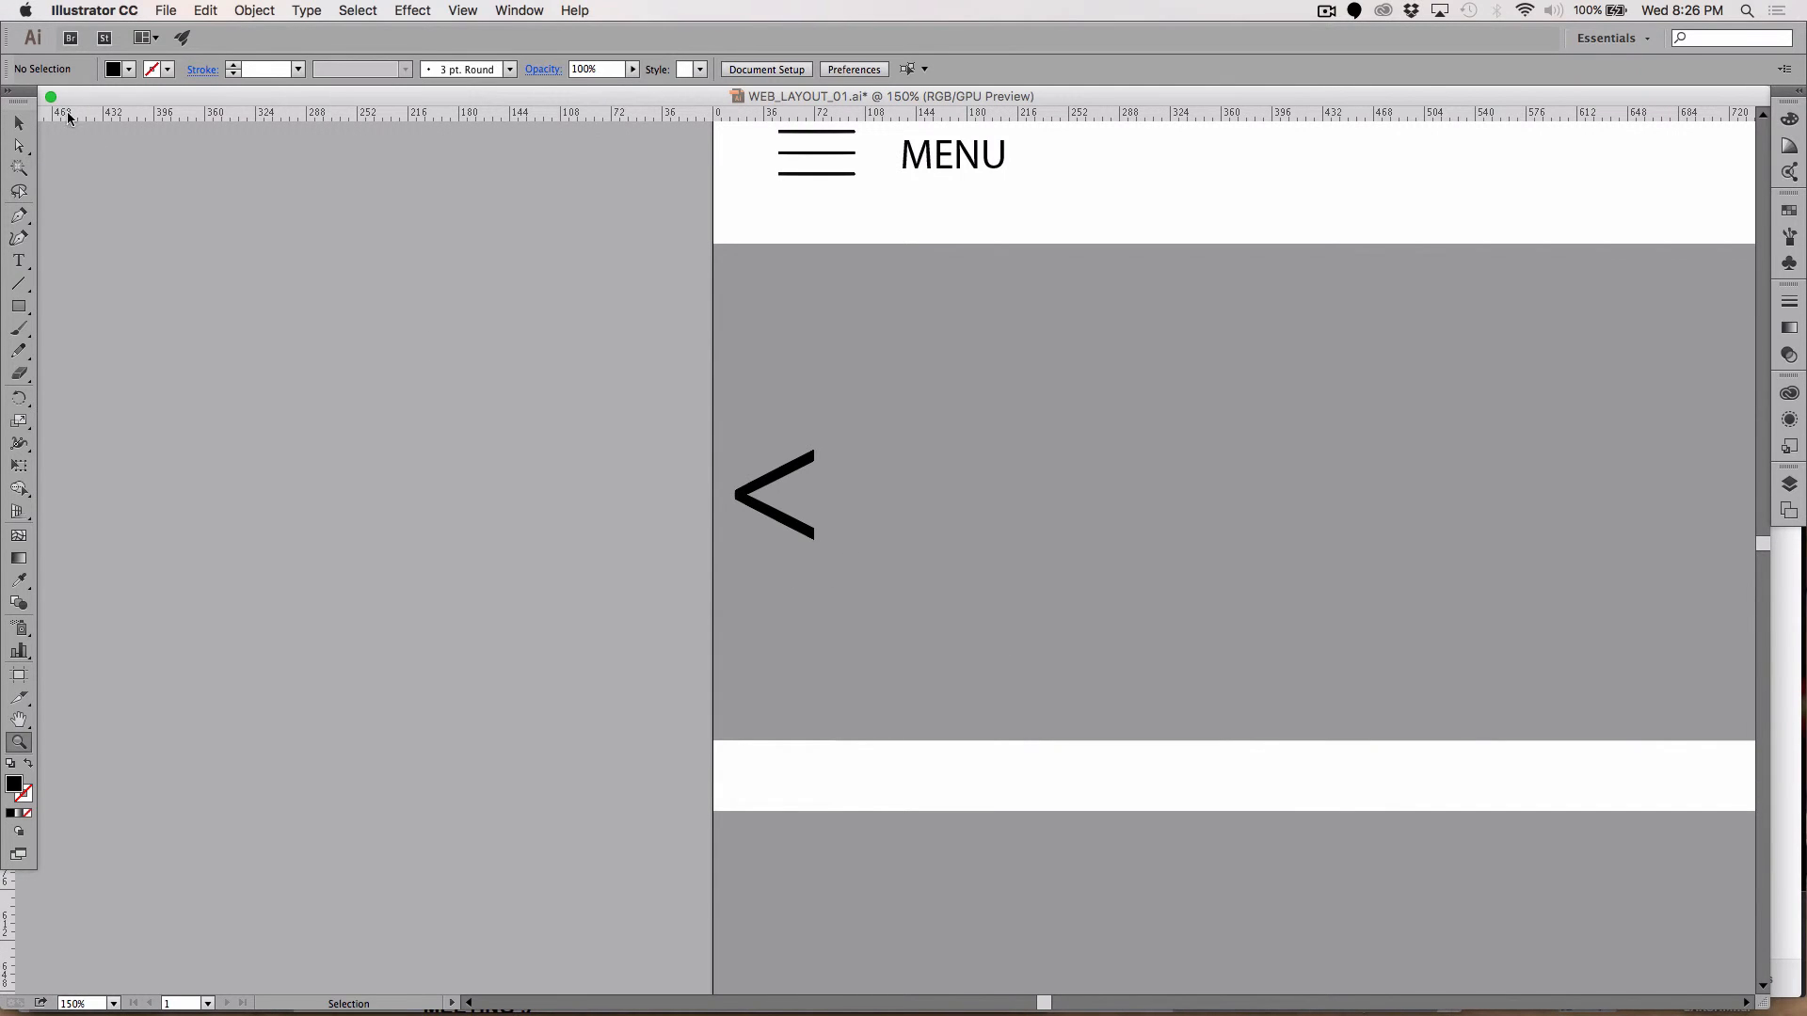
key("v")
left_click(795, 528)
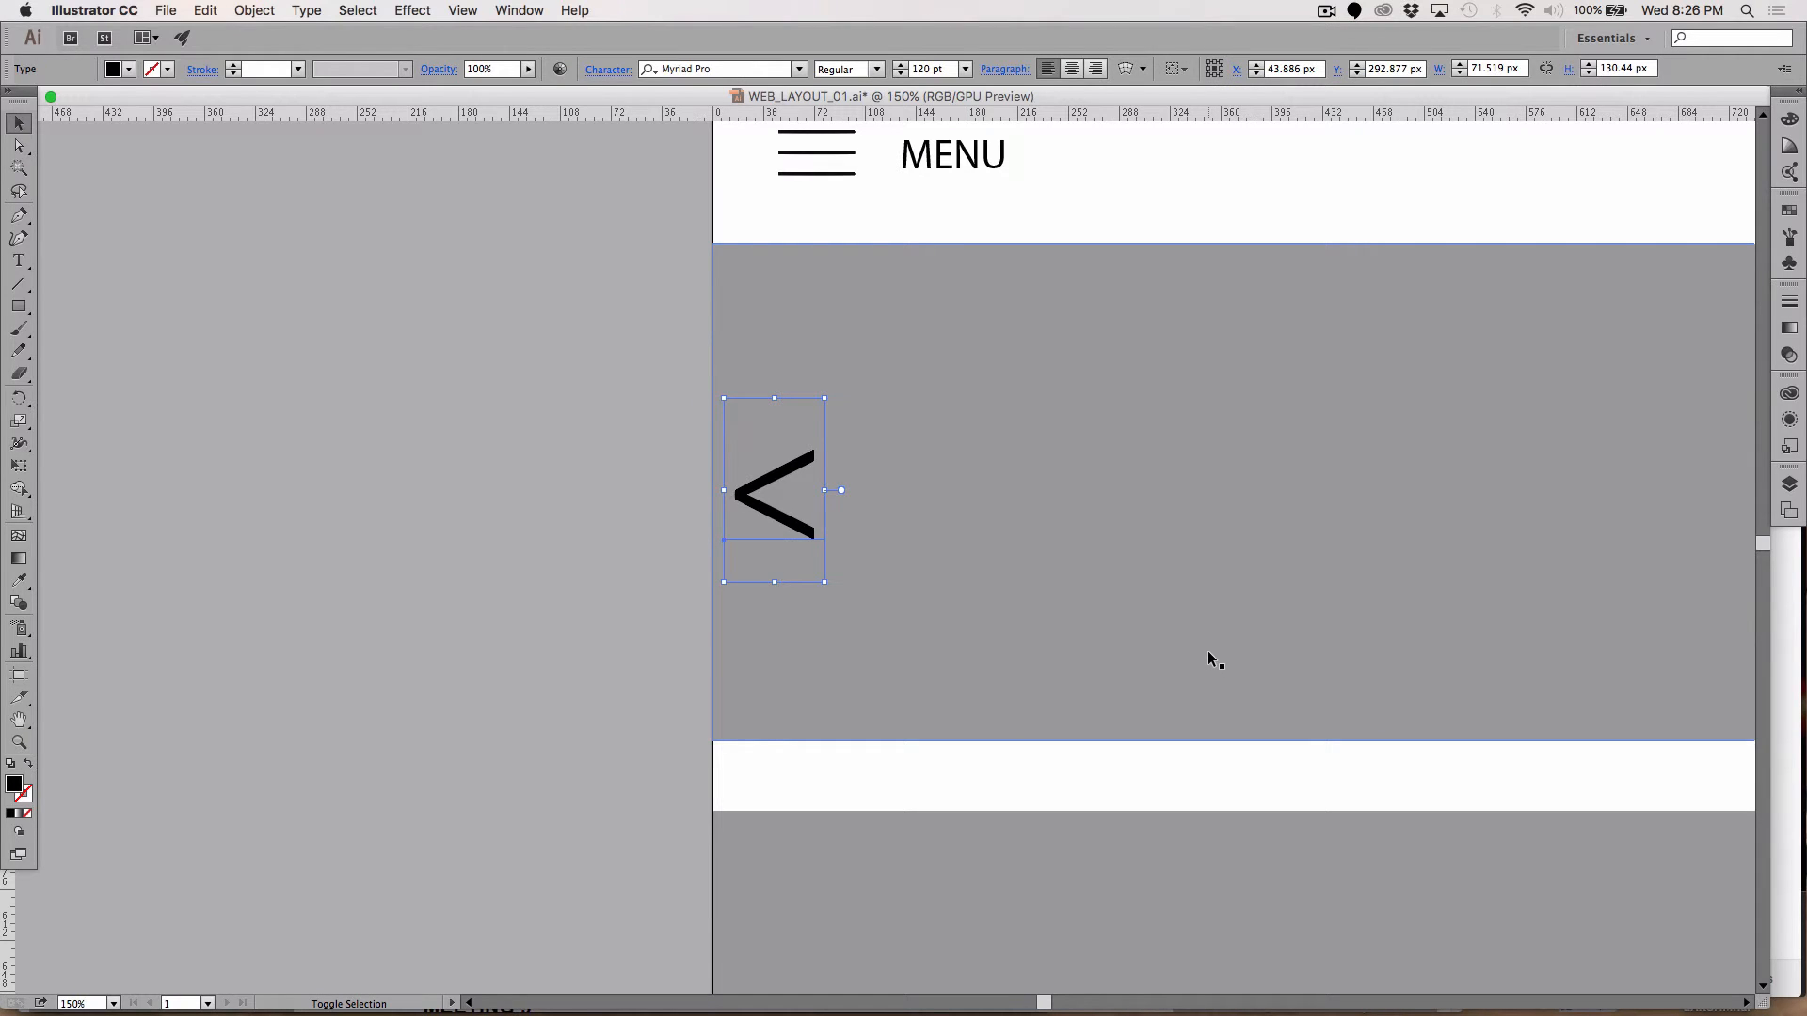
key("shift+Right")
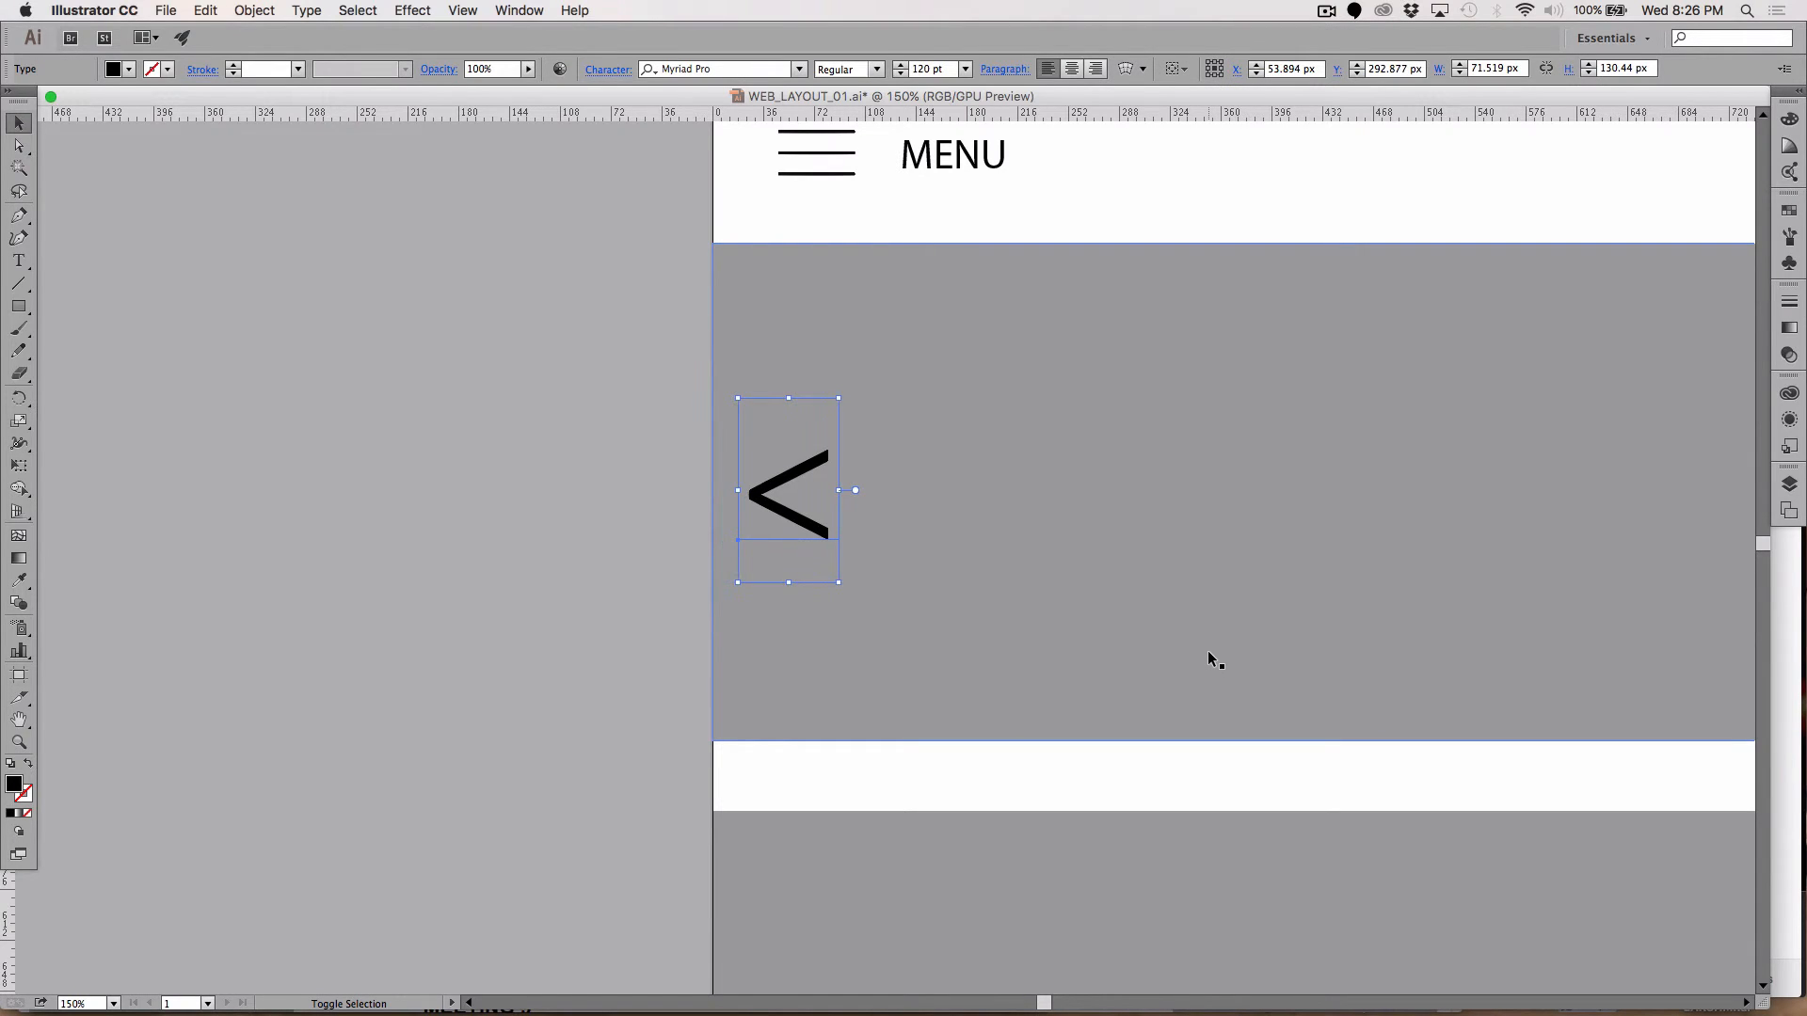
Step: Nudge the > arrow left to X 1860.326 px
scroll(1207, 651, "right", 15)
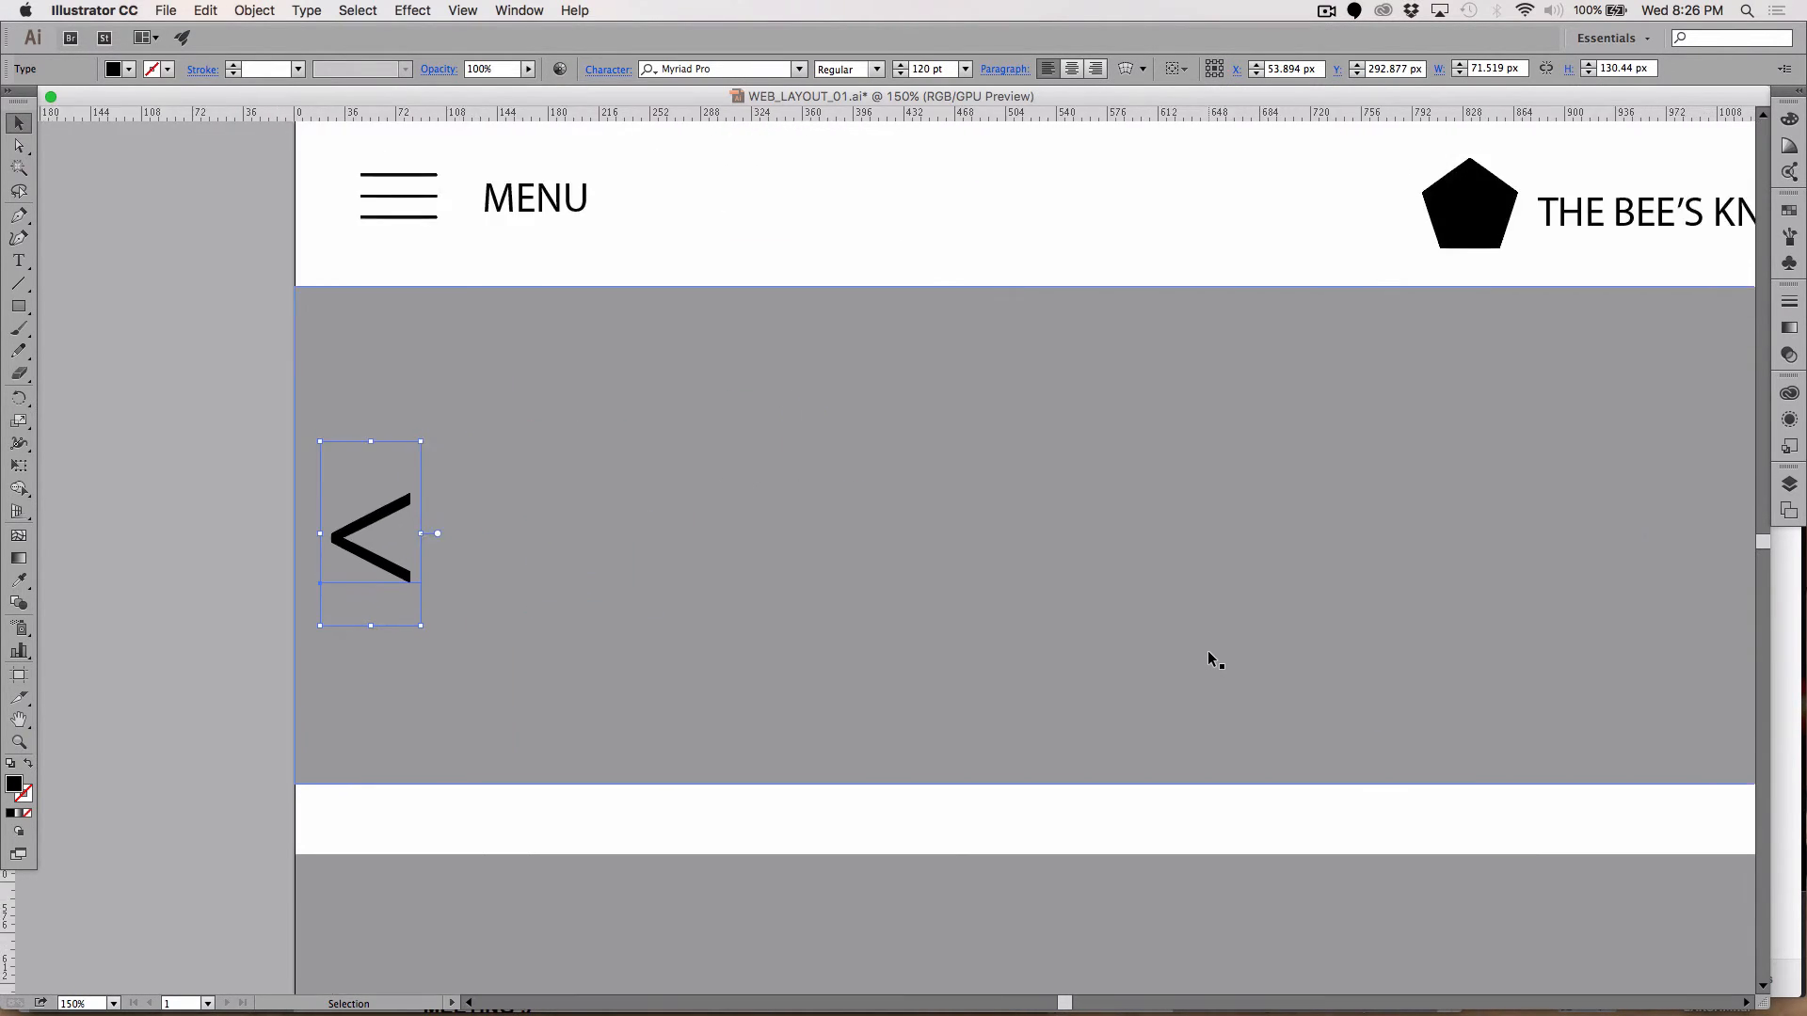
scroll(1207, 651, "right", 10)
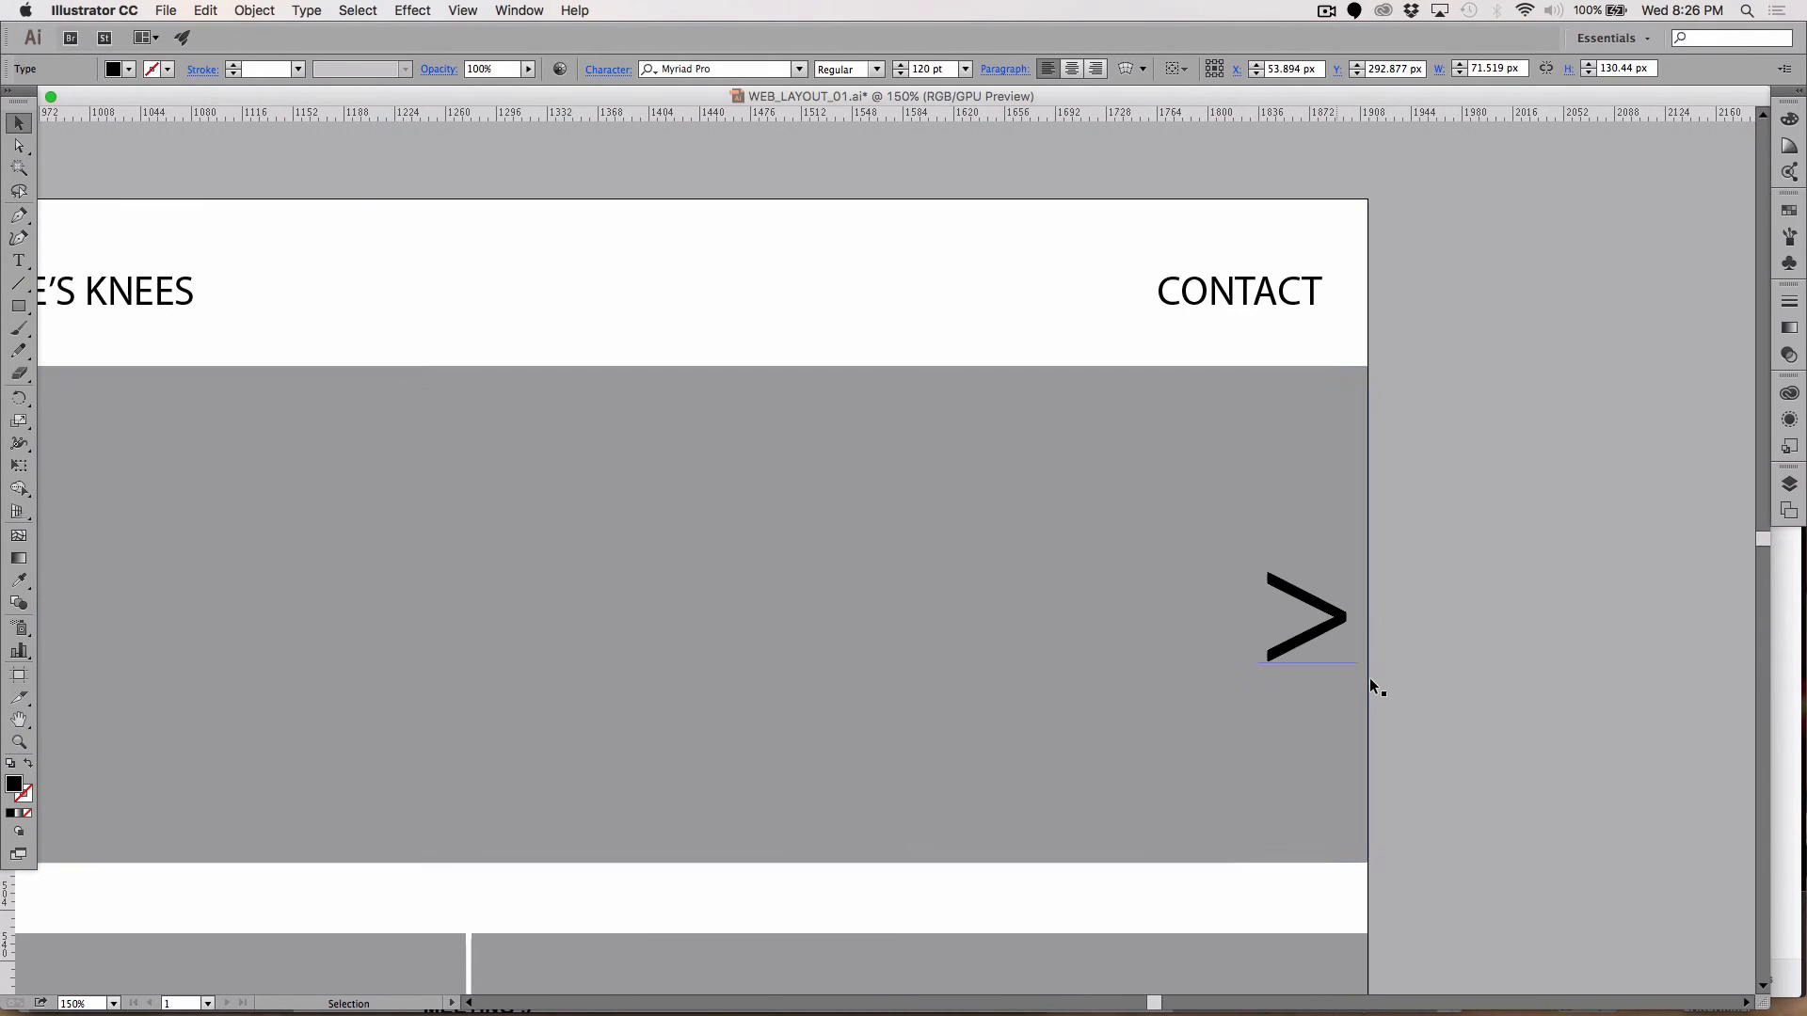
key("shift+Left")
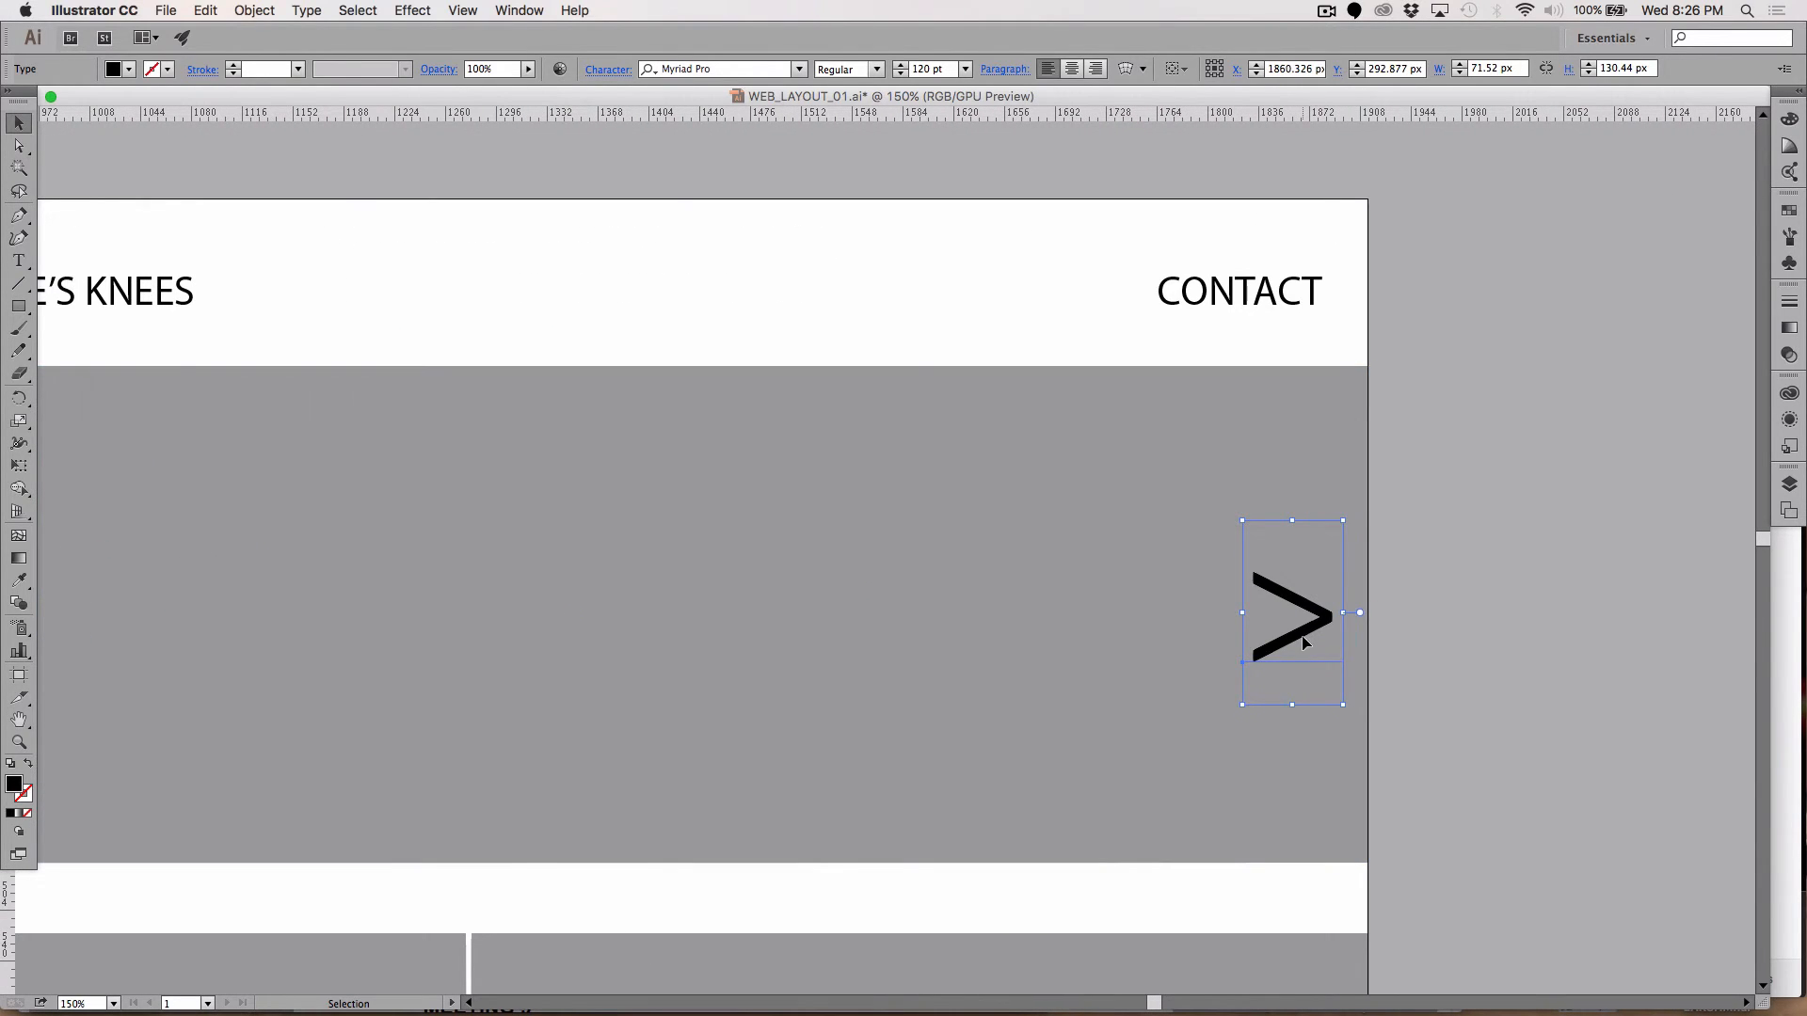
left_click(1672, 642)
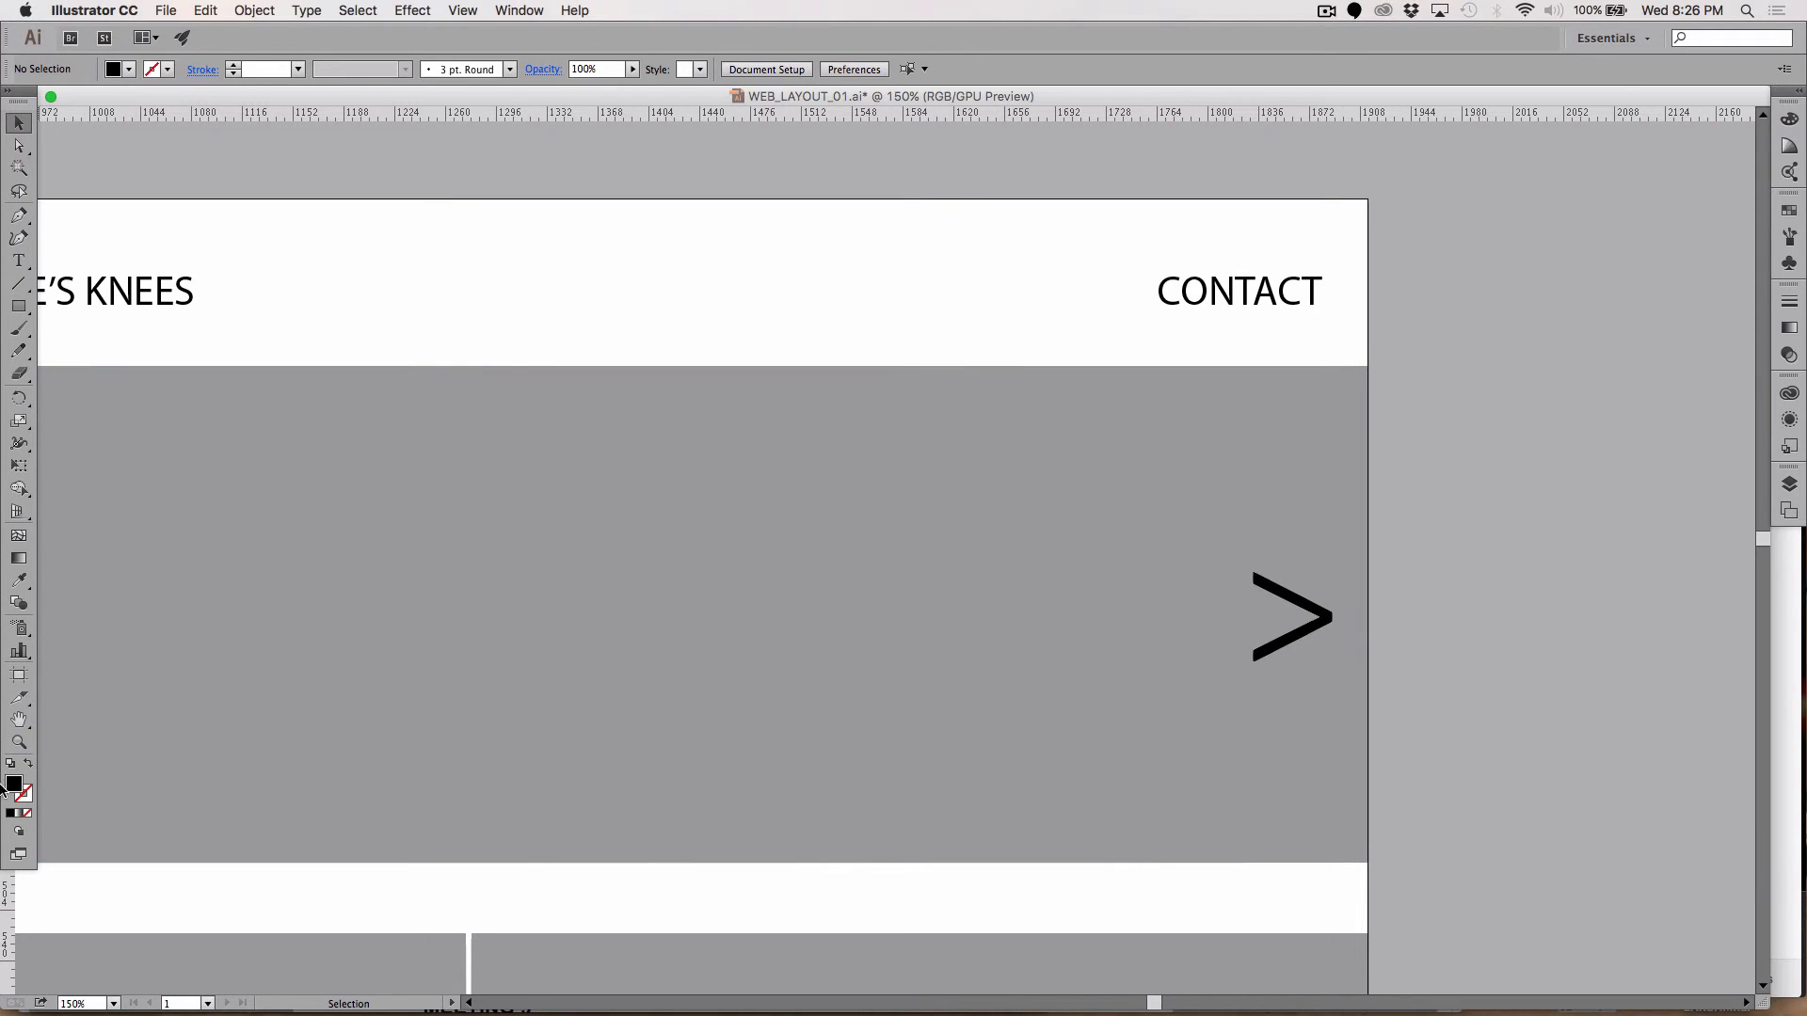
Step: Add a vertical guide near the banner's right edge and nudge the > arrow left
left_click_drag(7, 932, 1323, 511)
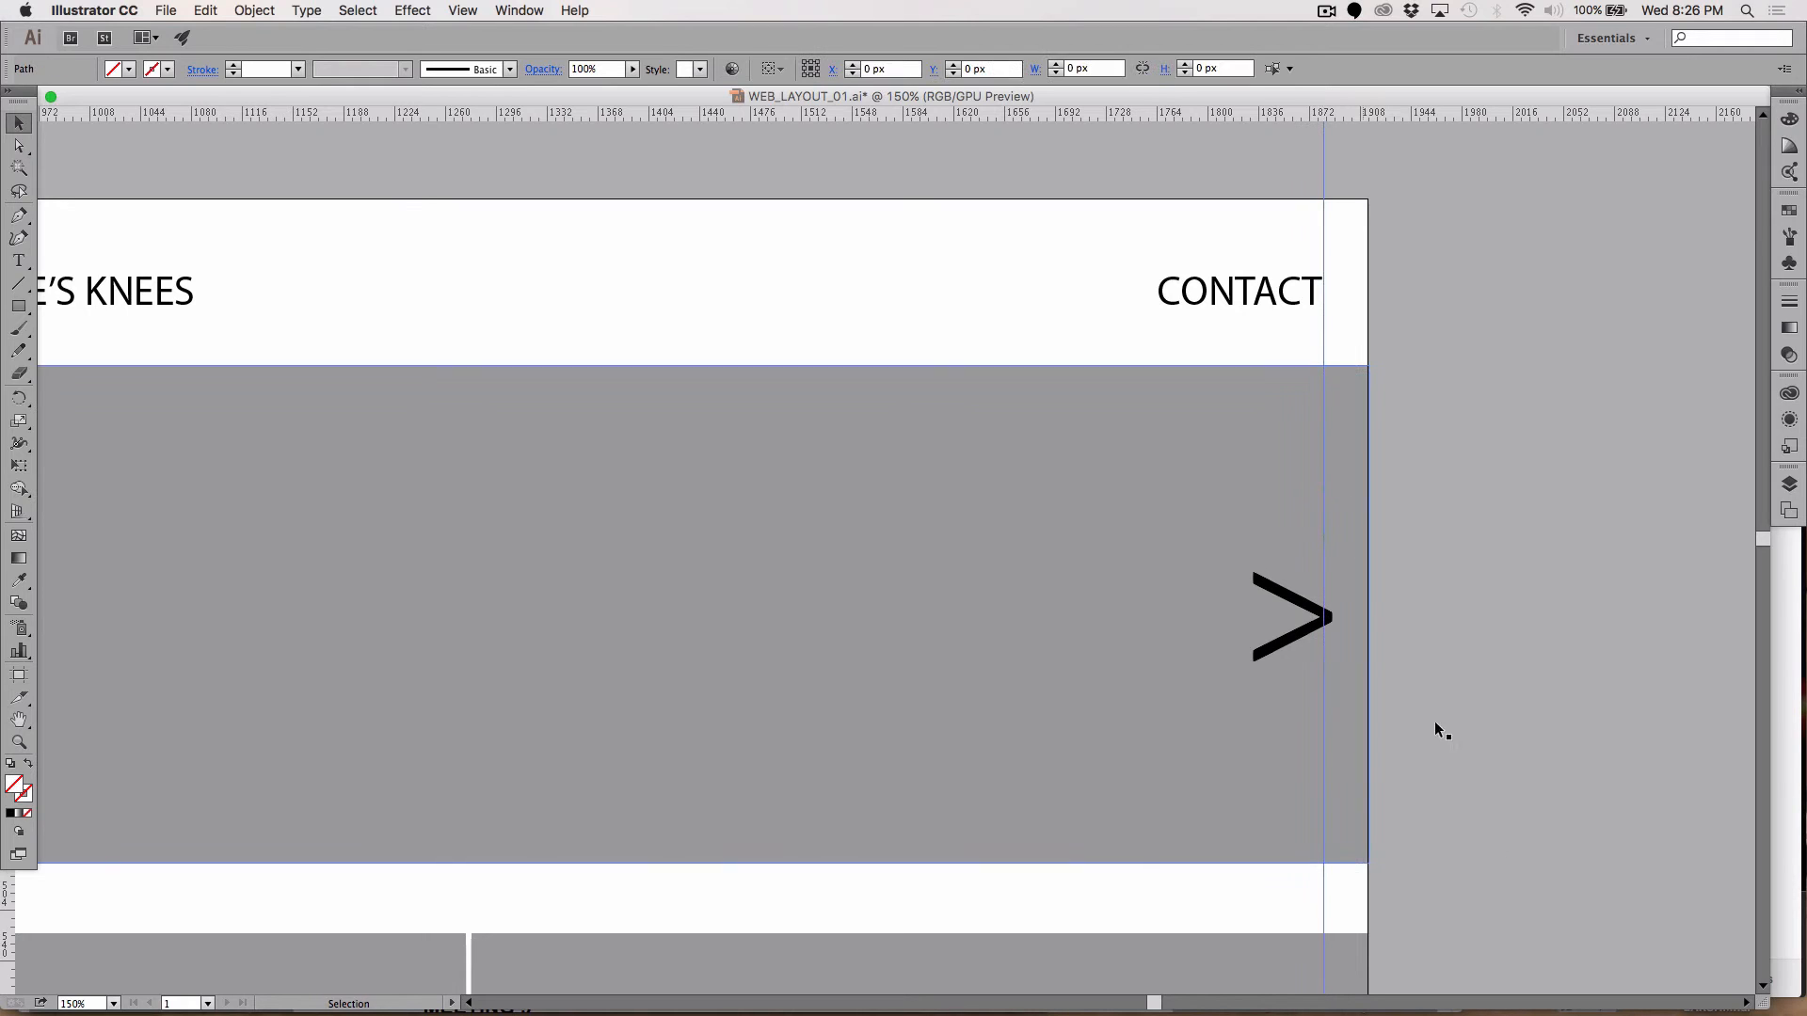
left_click(1286, 649)
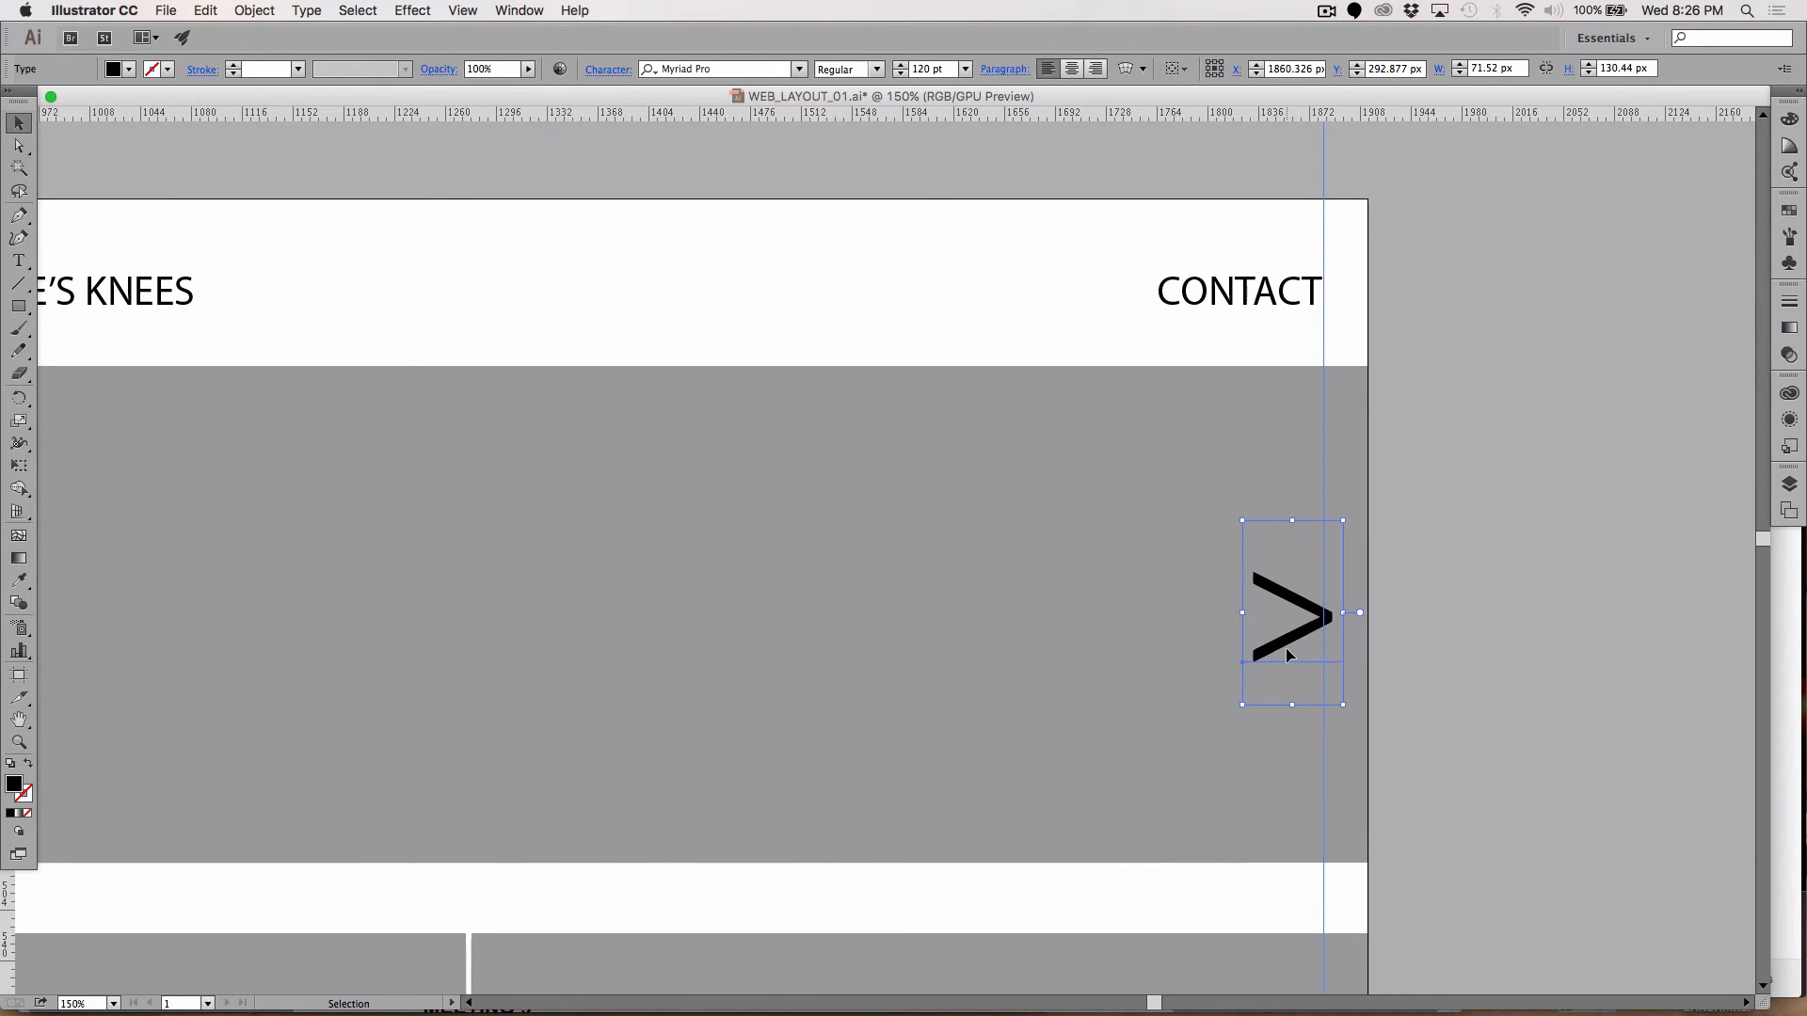
key("Left")
key("Left")
key("Left")
key("Left")
key("Left")
key("Left")
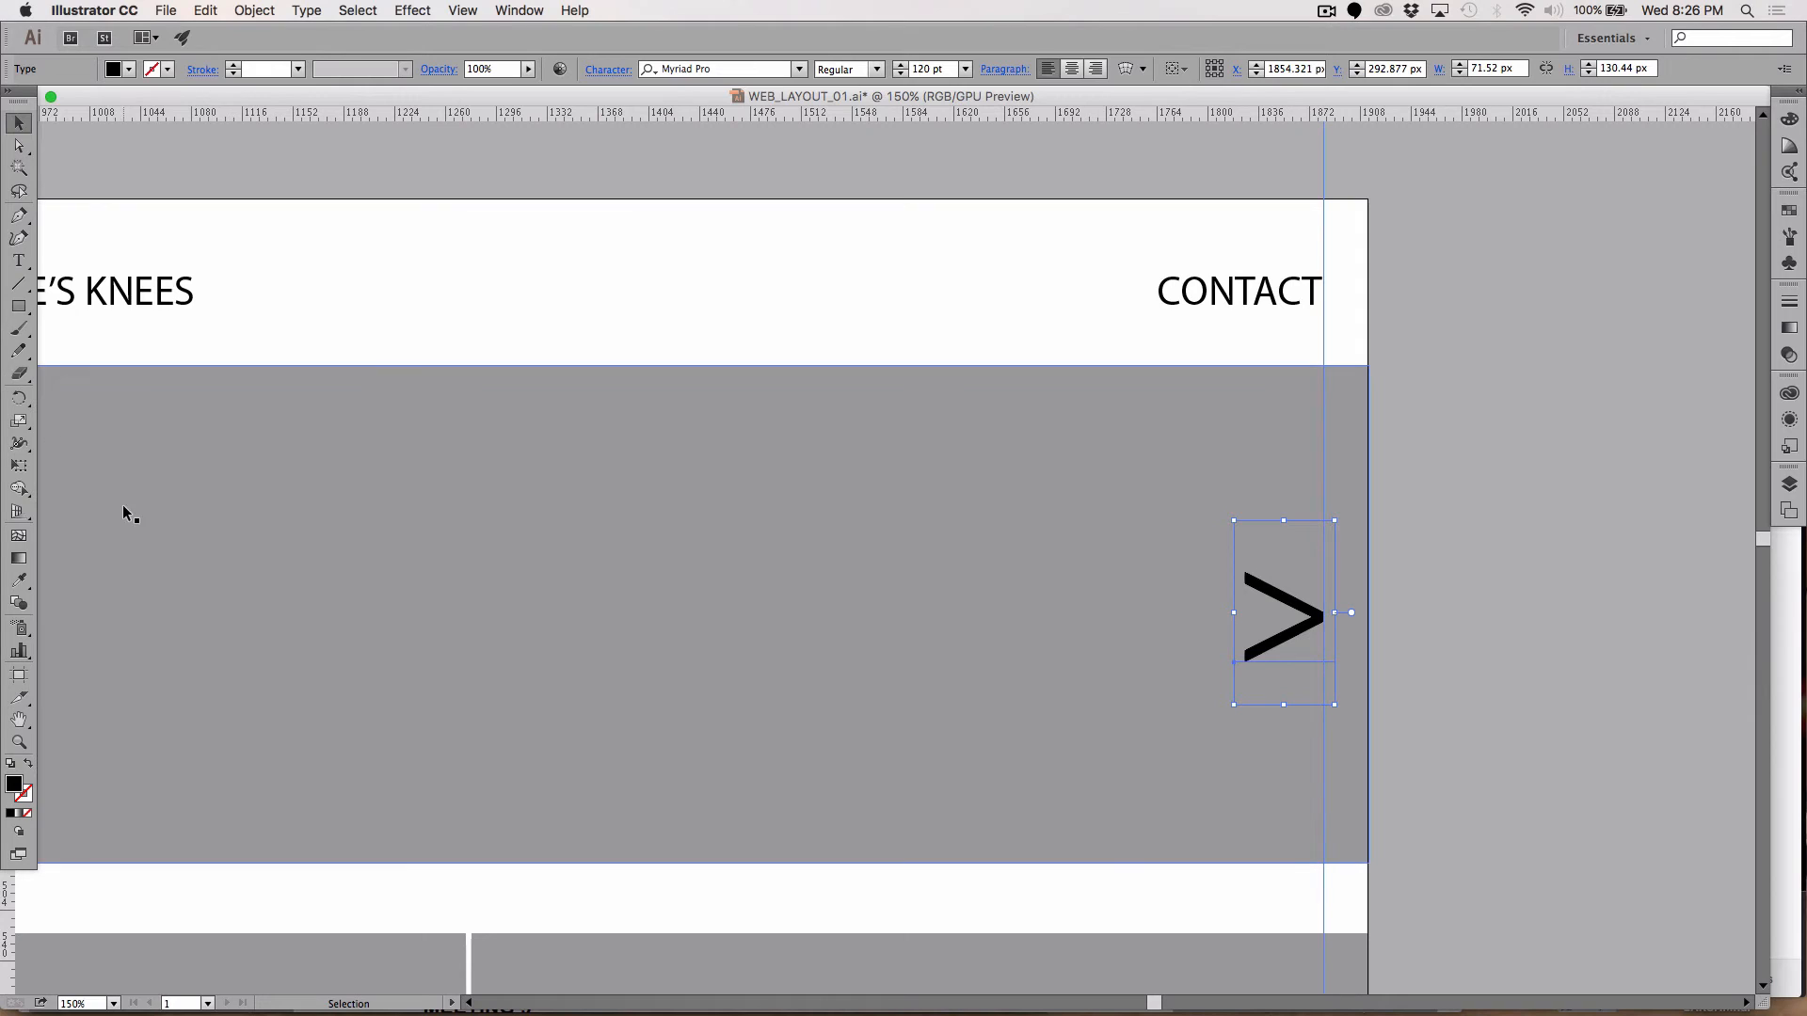
Step: Draw a 32 px spacer block between the guide and the artboard edge, then remove it
left_click(19, 306)
key("super+shift+a")
left_click_drag(1326, 591, 1367, 670)
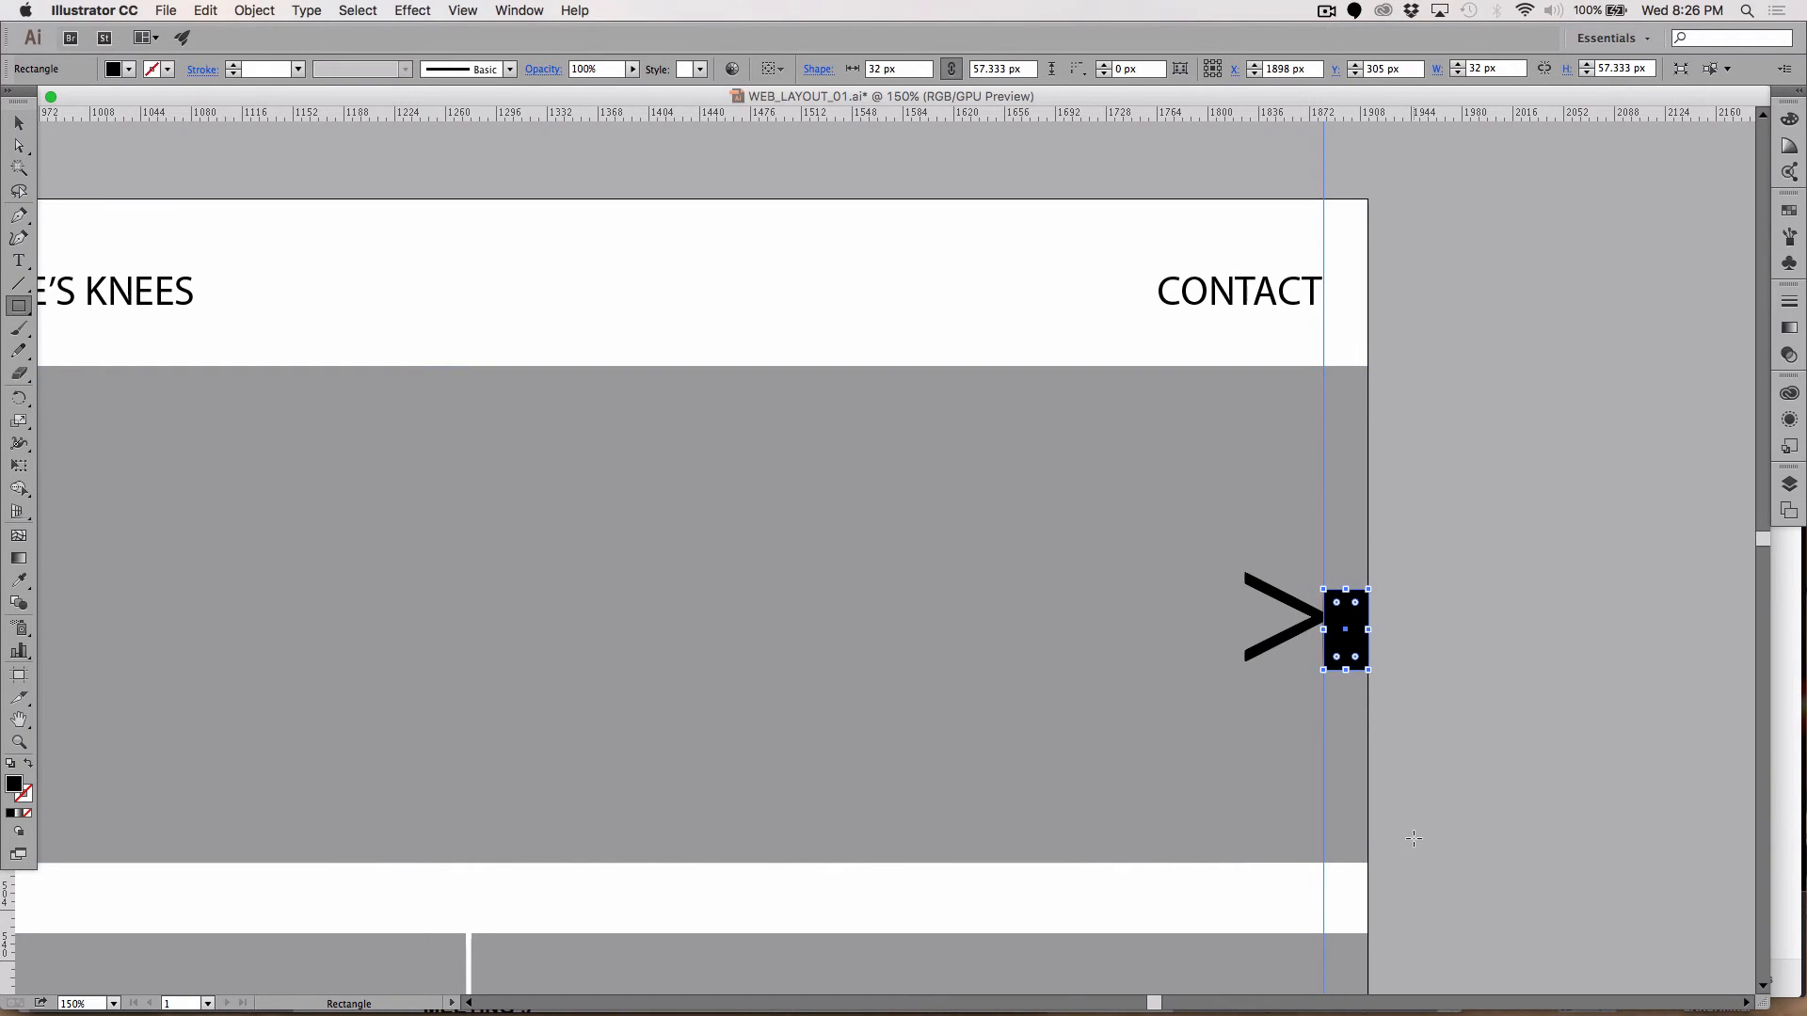
key("Delete")
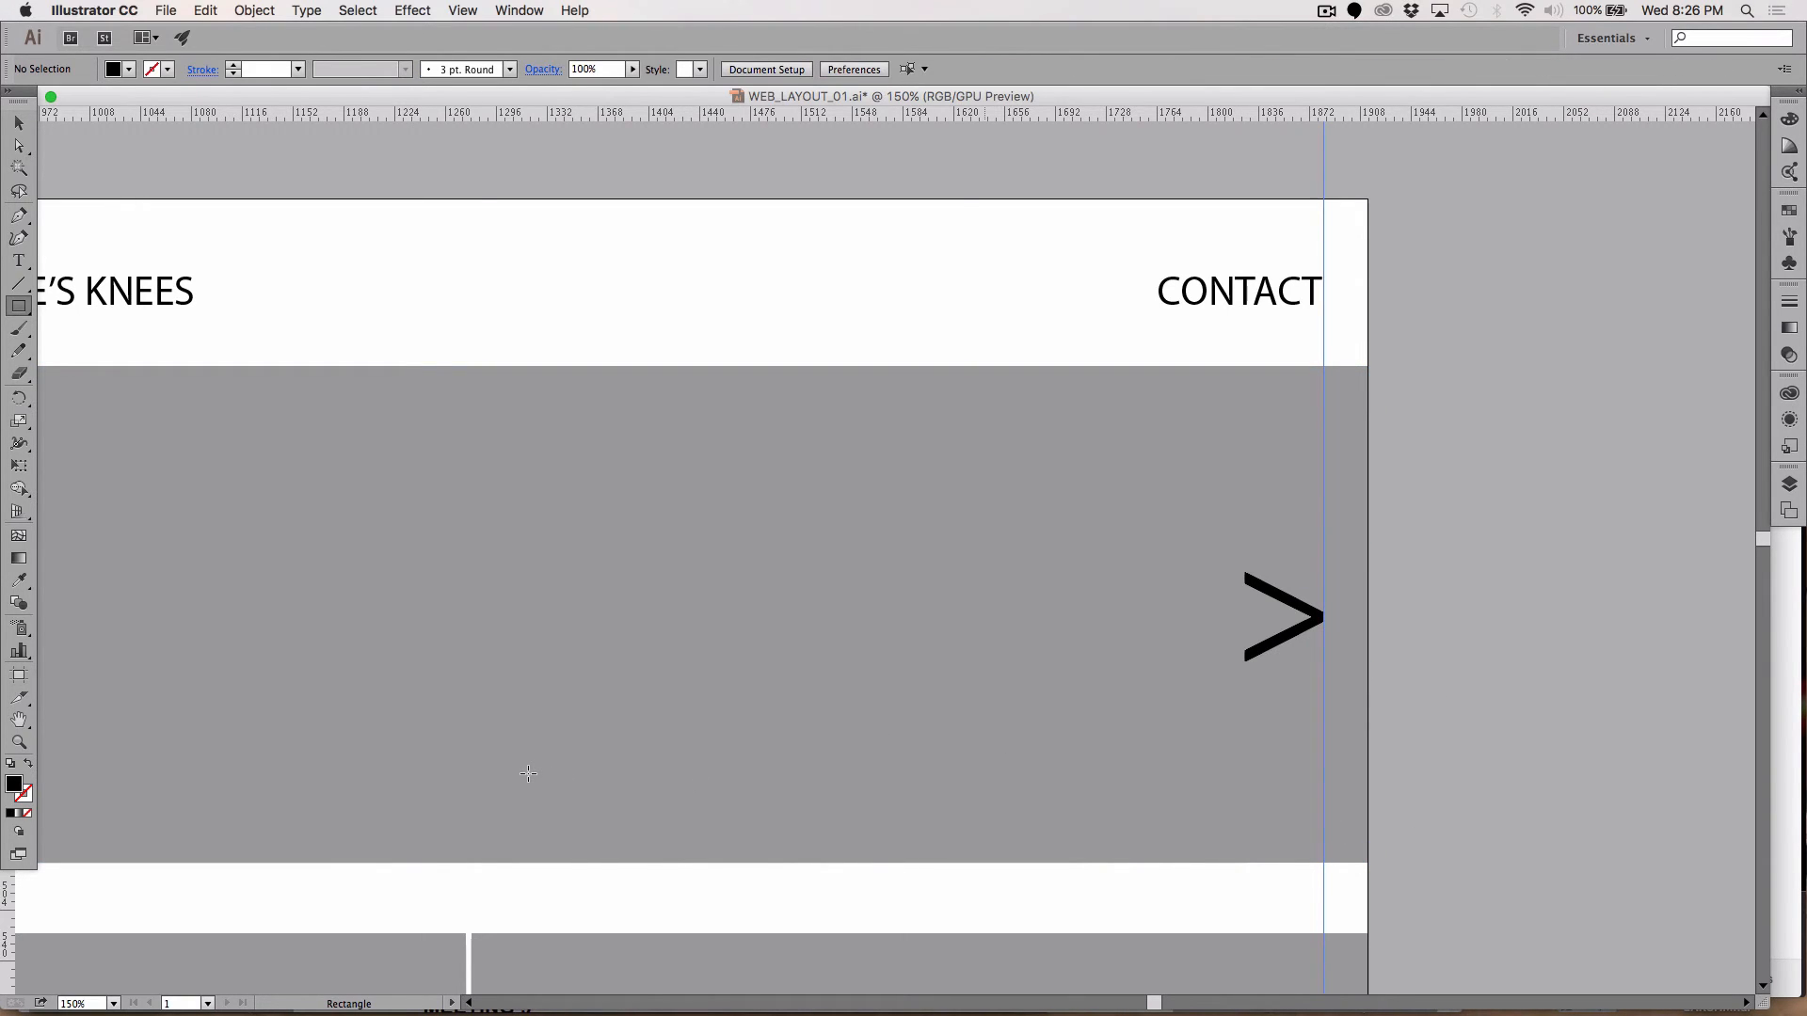
Step: Paste the black spacer block against the banner's left edge beside the < arrow
scroll(527, 774, "left", 10)
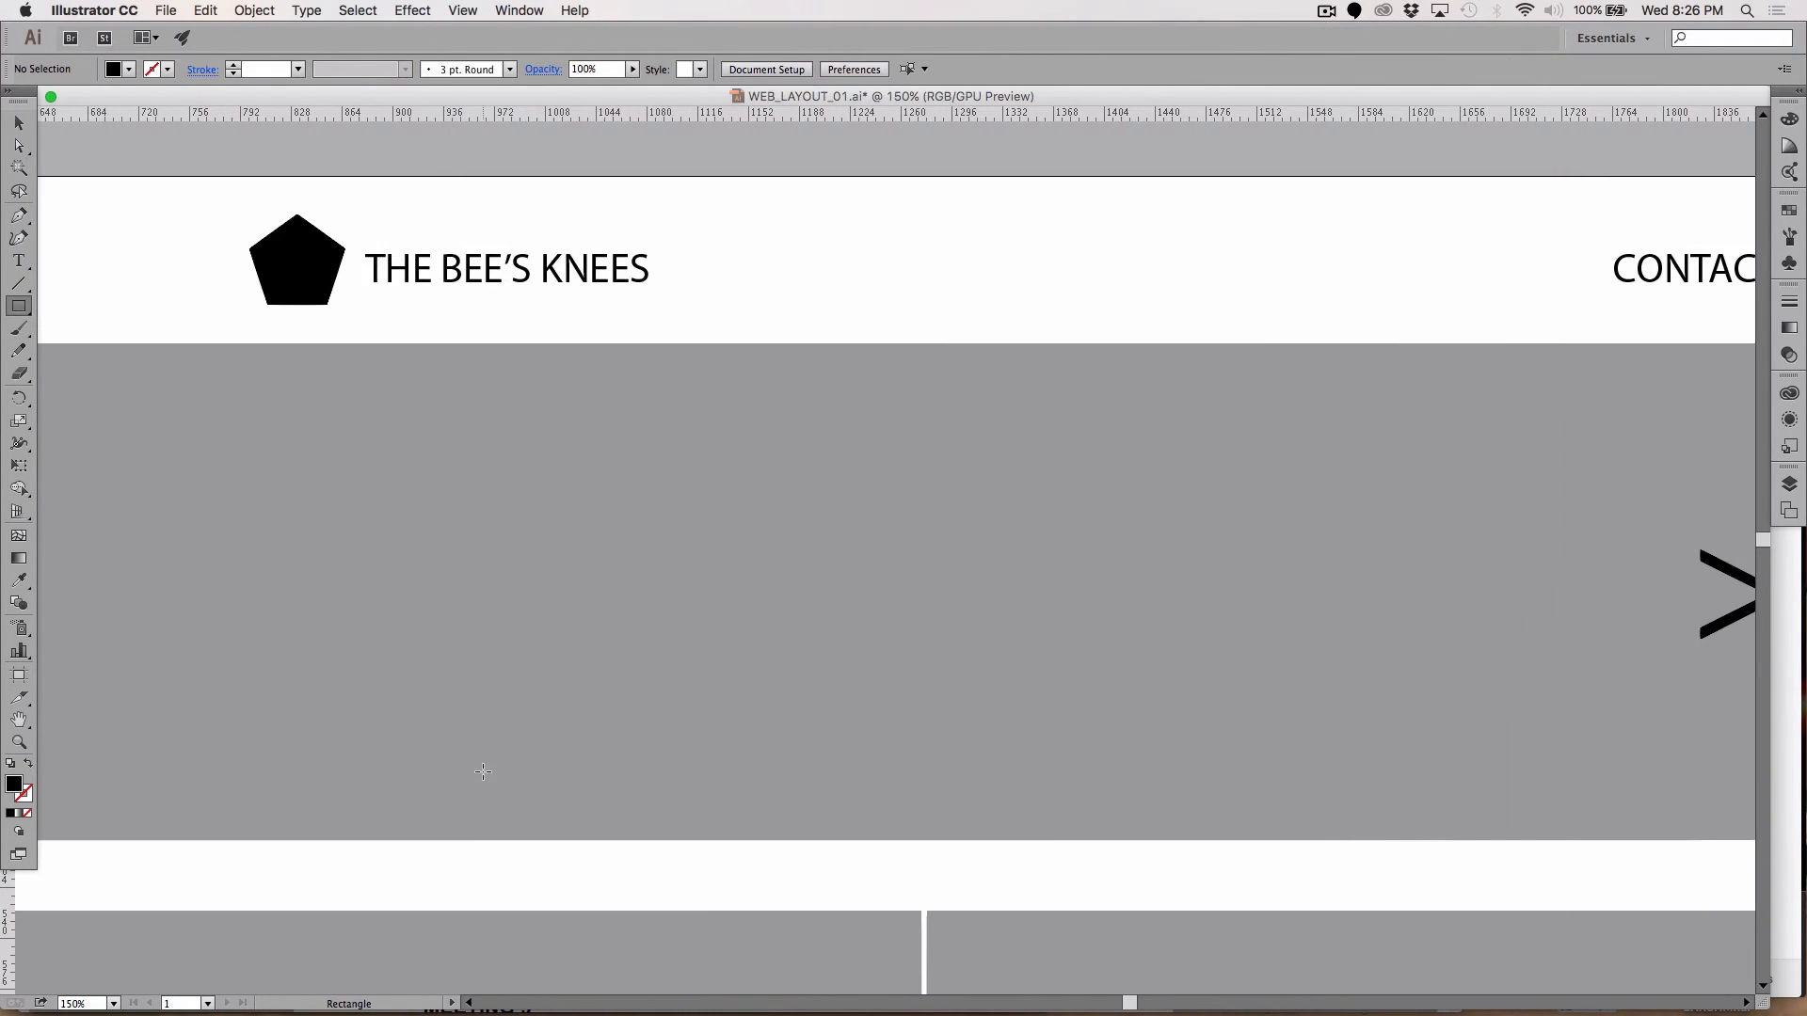
scroll(482, 772, "left", 20)
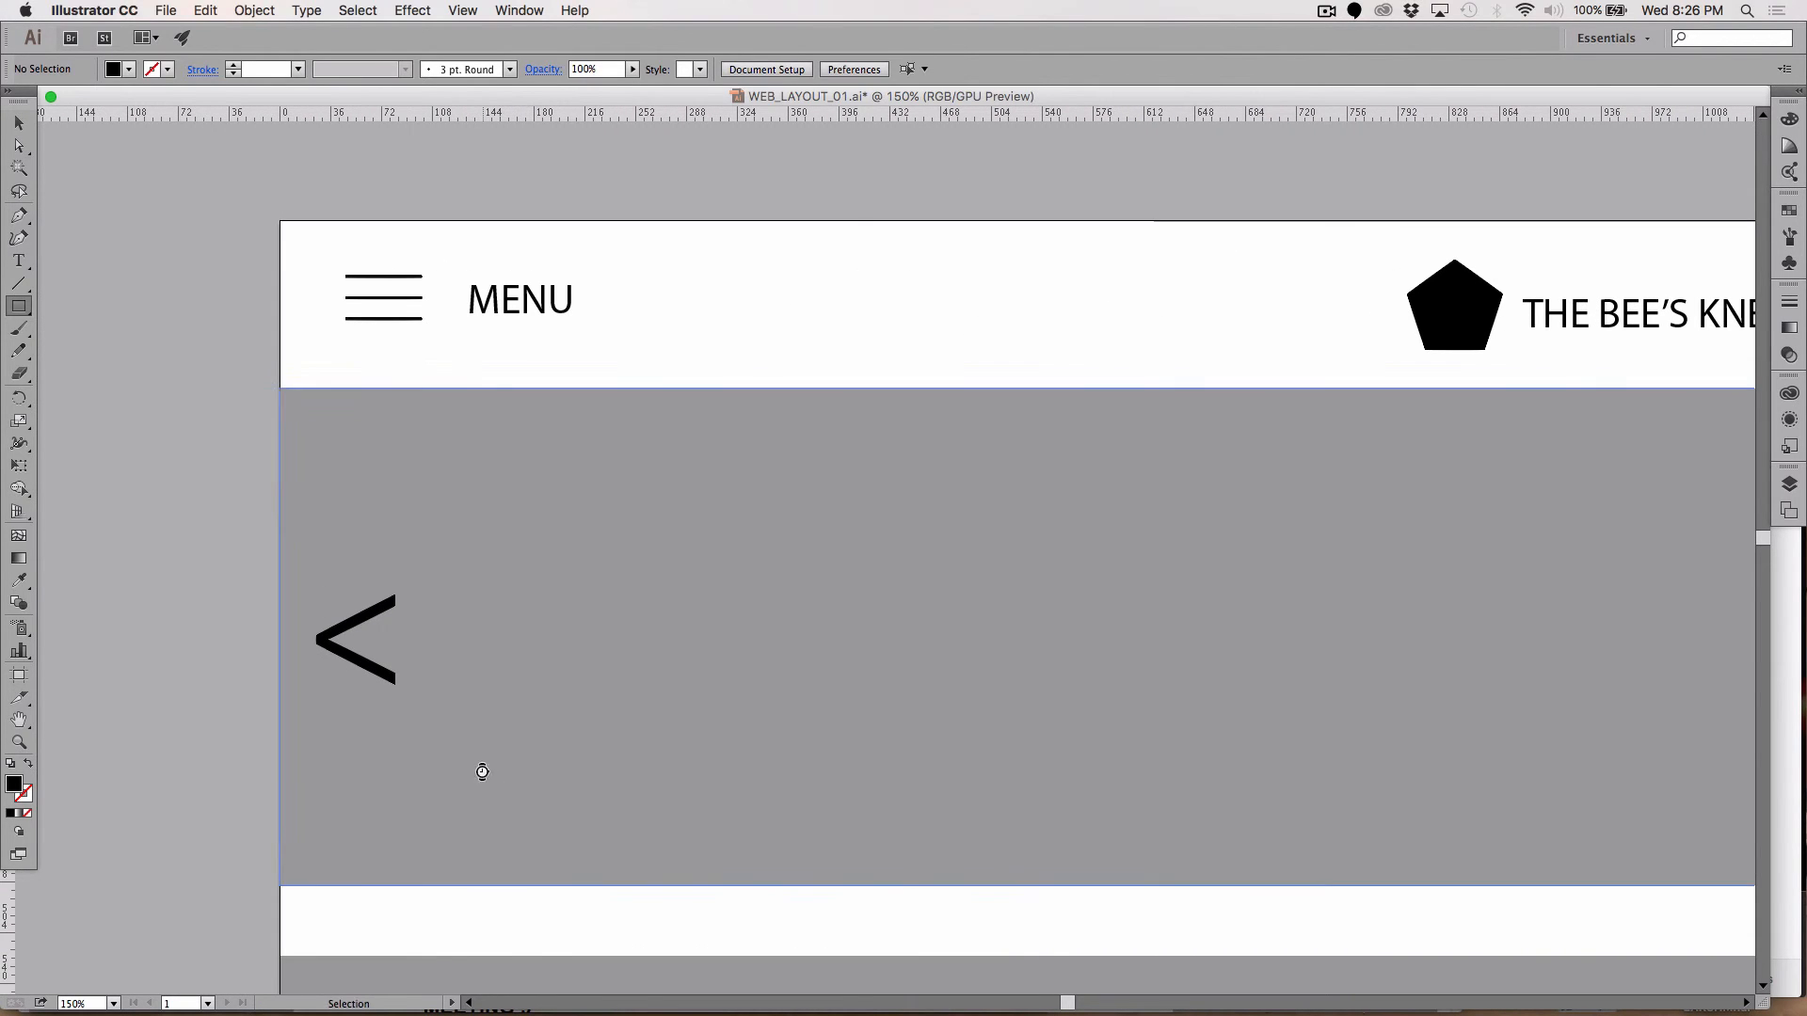
key("ctrl+v")
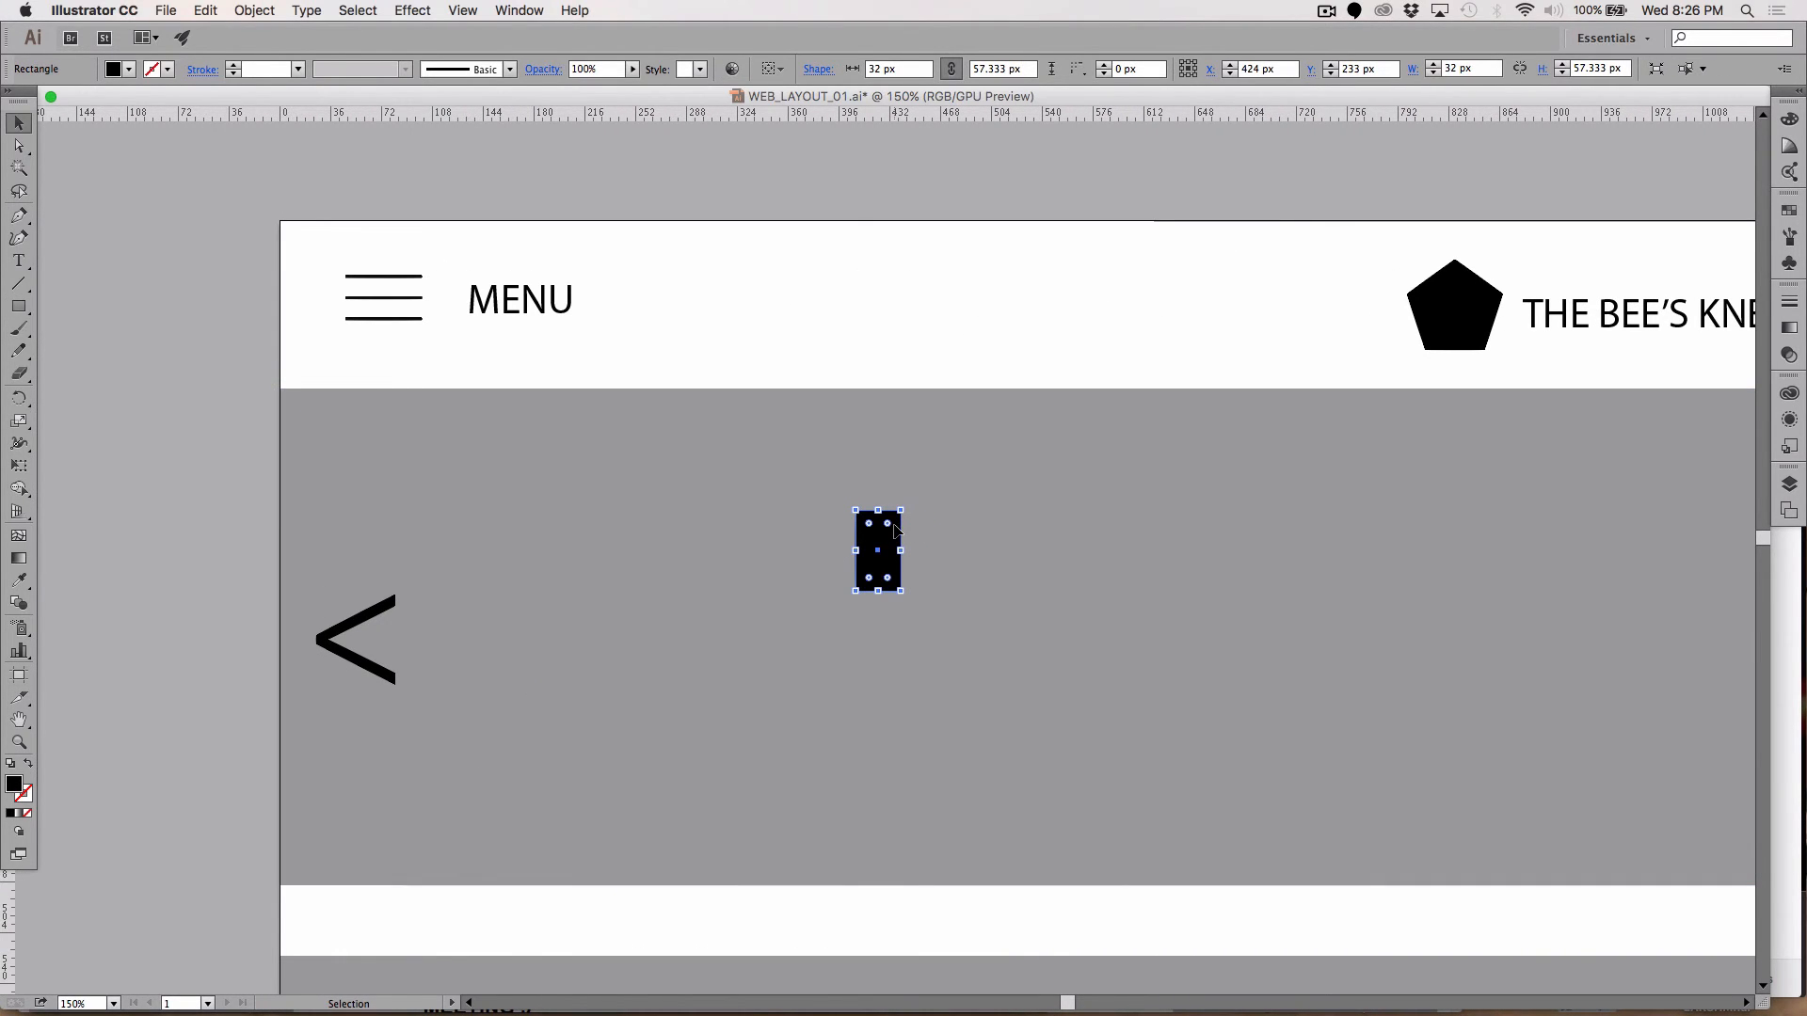
left_click_drag(889, 532, 324, 613)
key("Left")
key("Left")
key("Left")
key("Left")
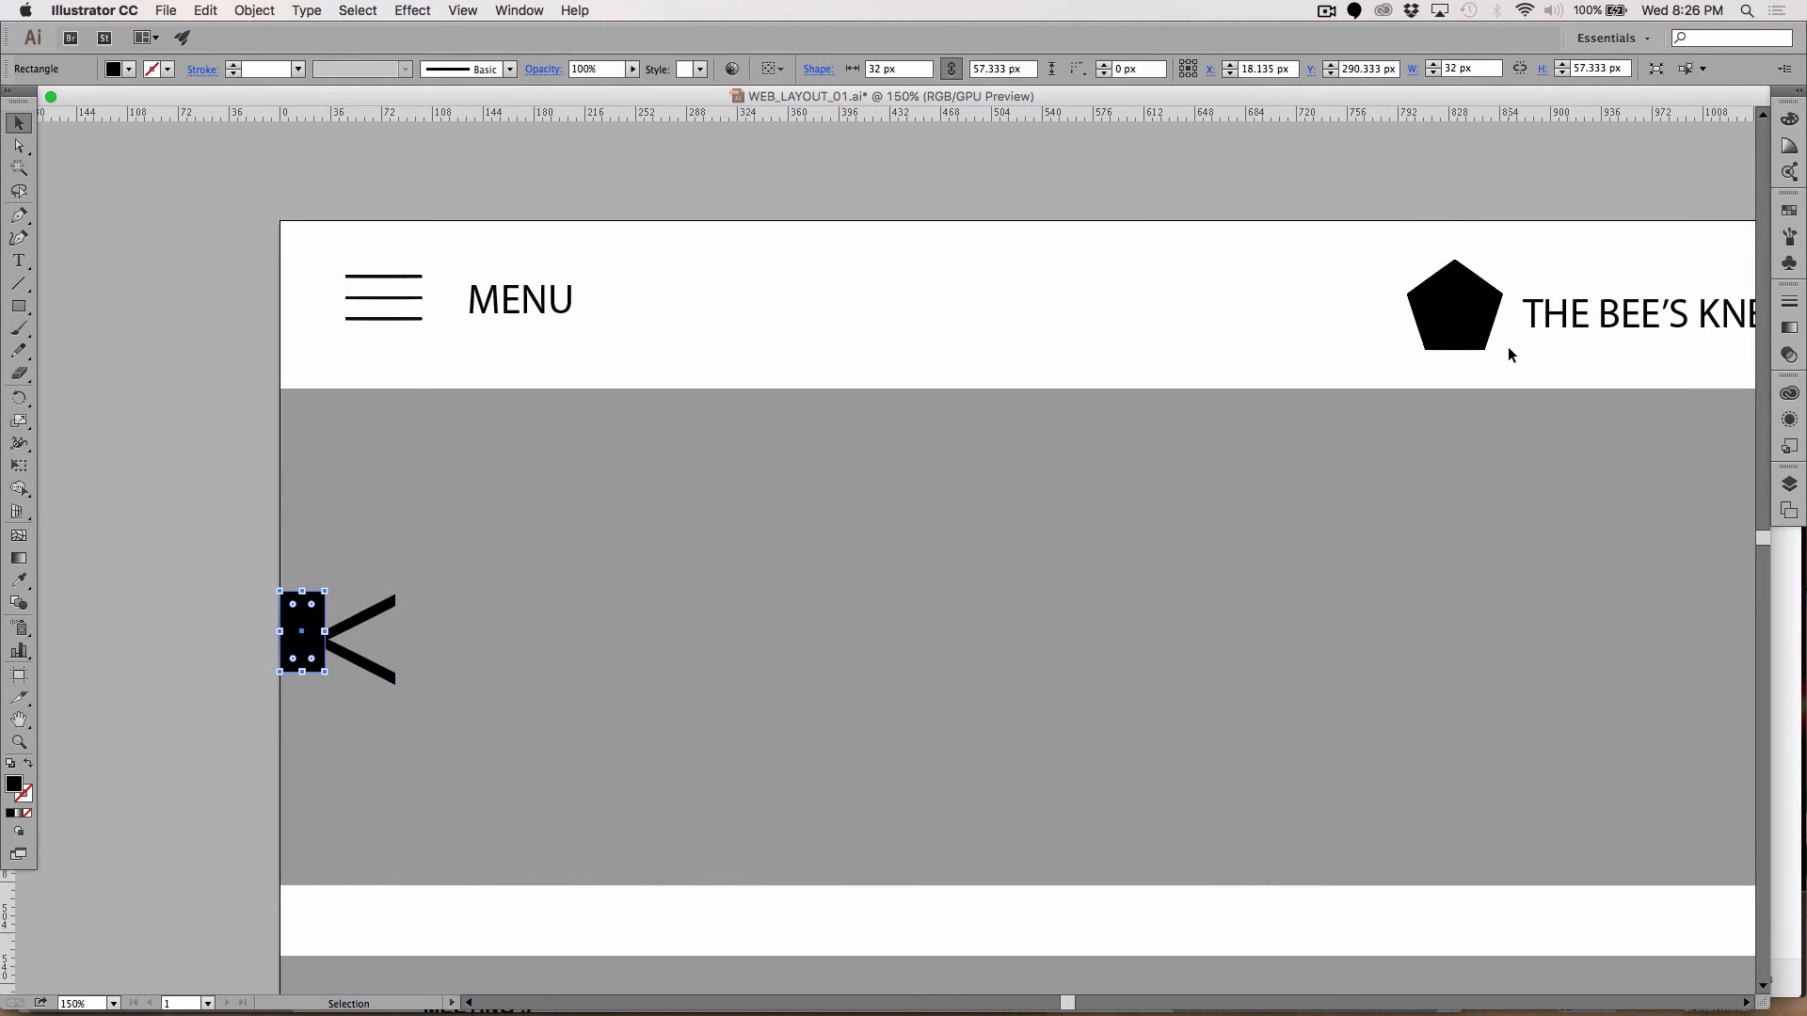
key("Left")
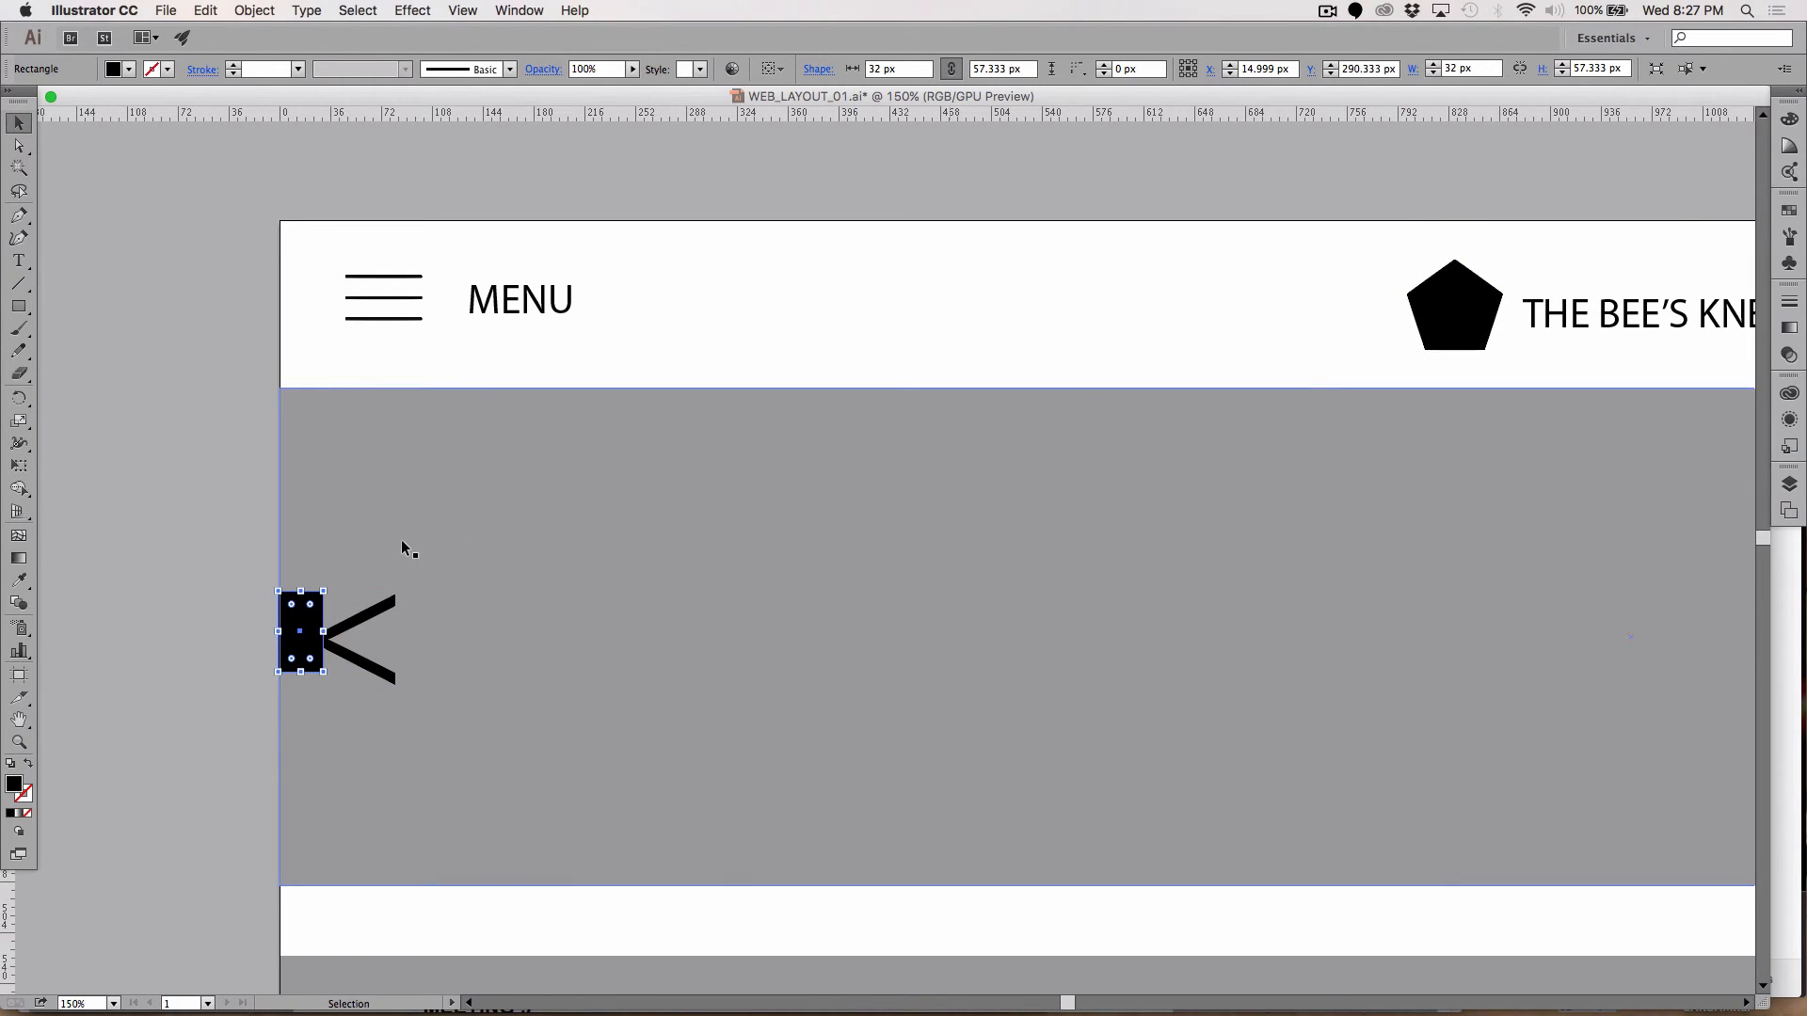
Step: Nudge the < arrow right until it touches the spacer block
left_click(141, 697)
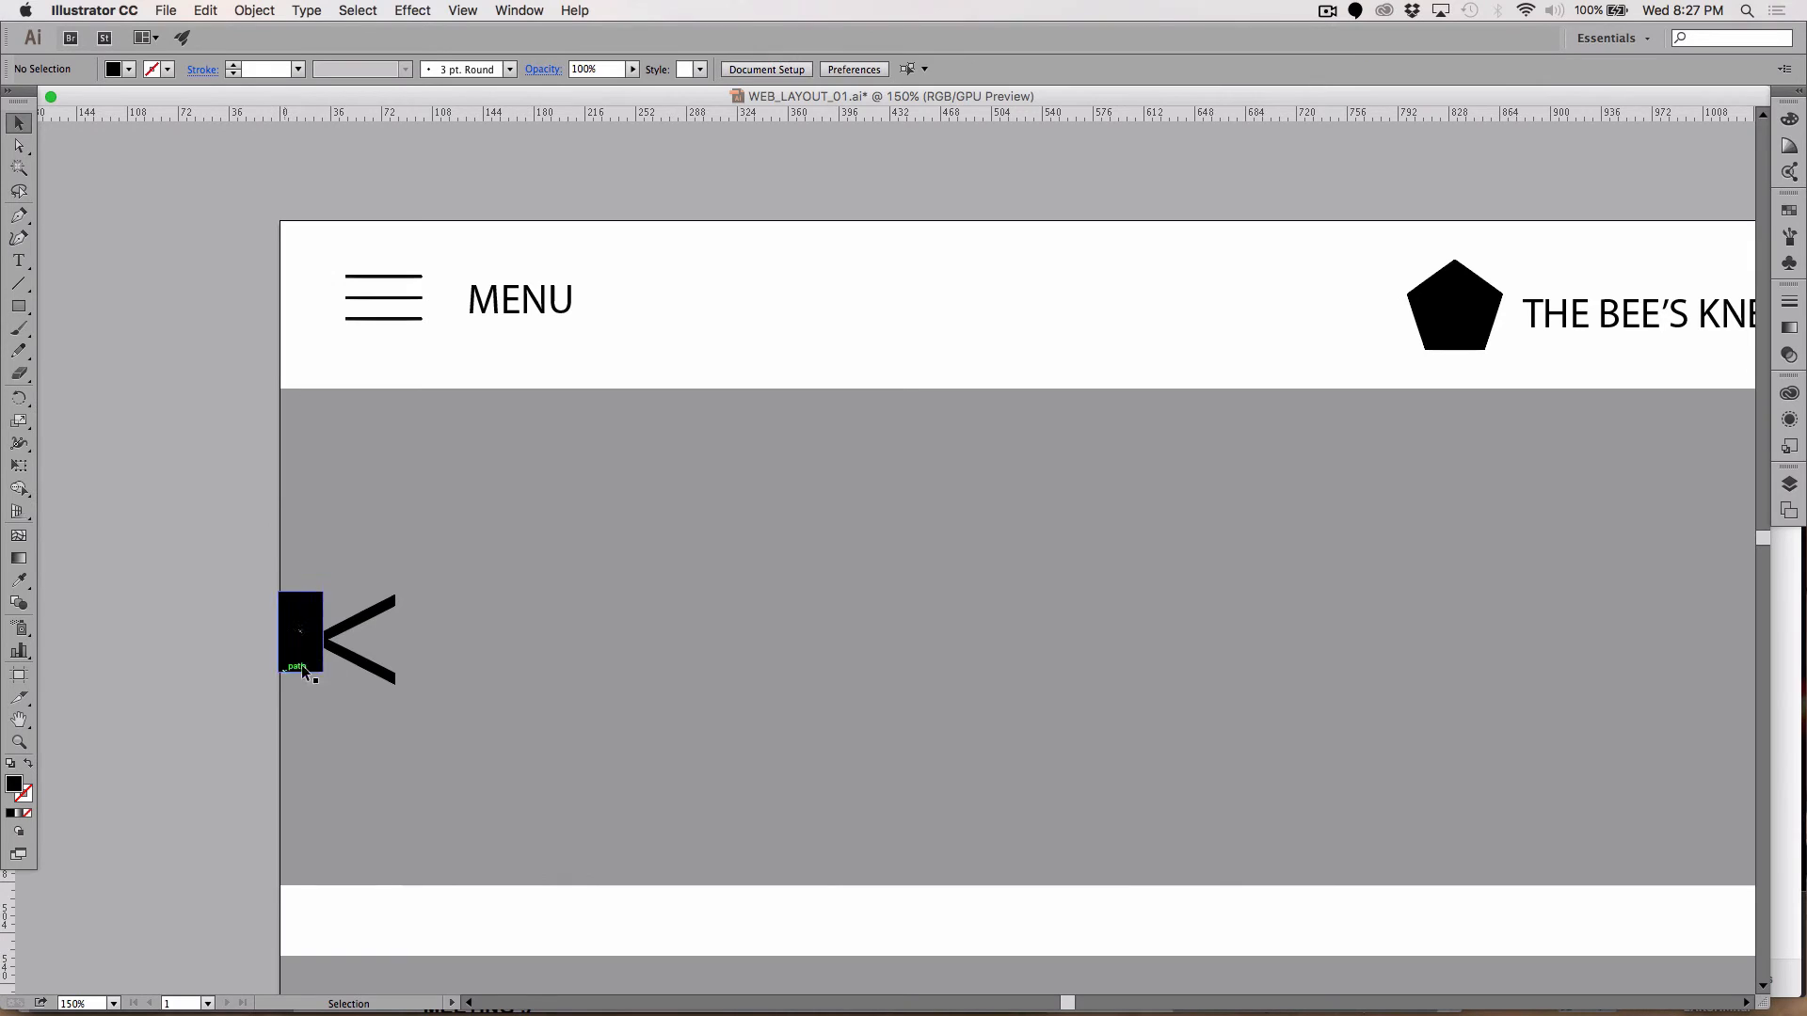
left_click(383, 672)
key("Right")
key("Right")
key("Right")
key("Right")
key("Right")
key("Right")
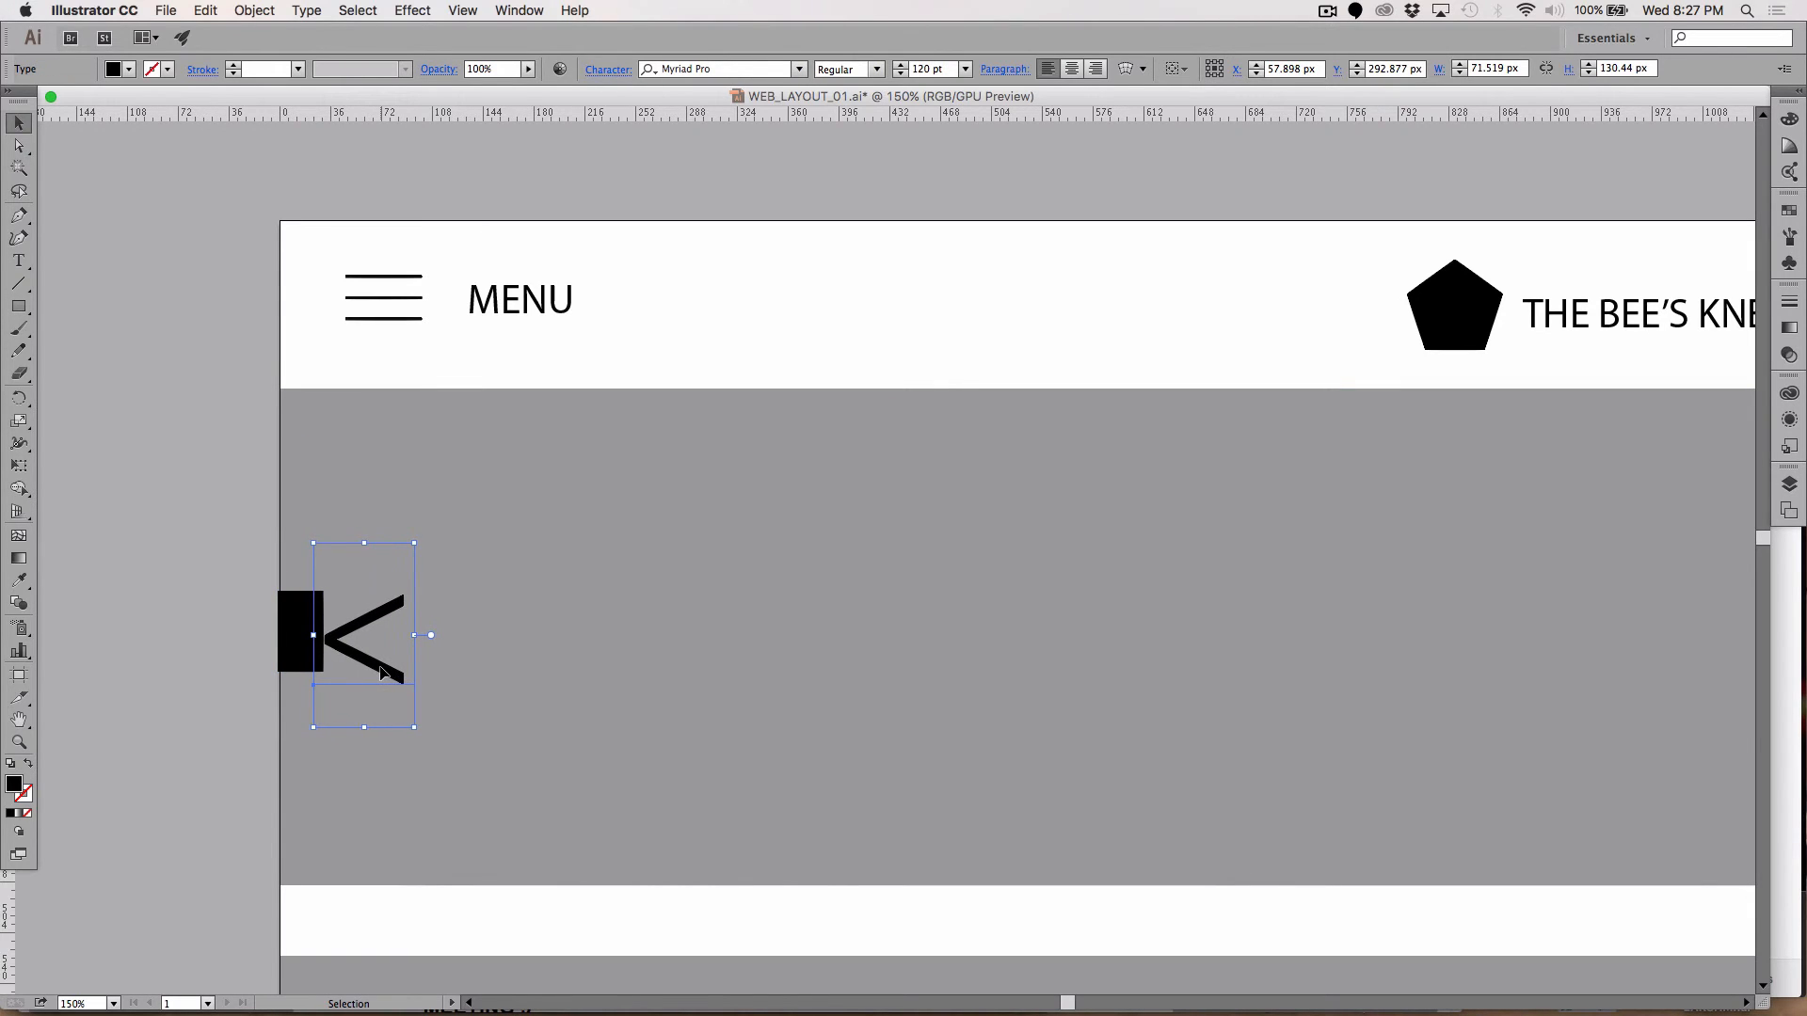
left_click(303, 626)
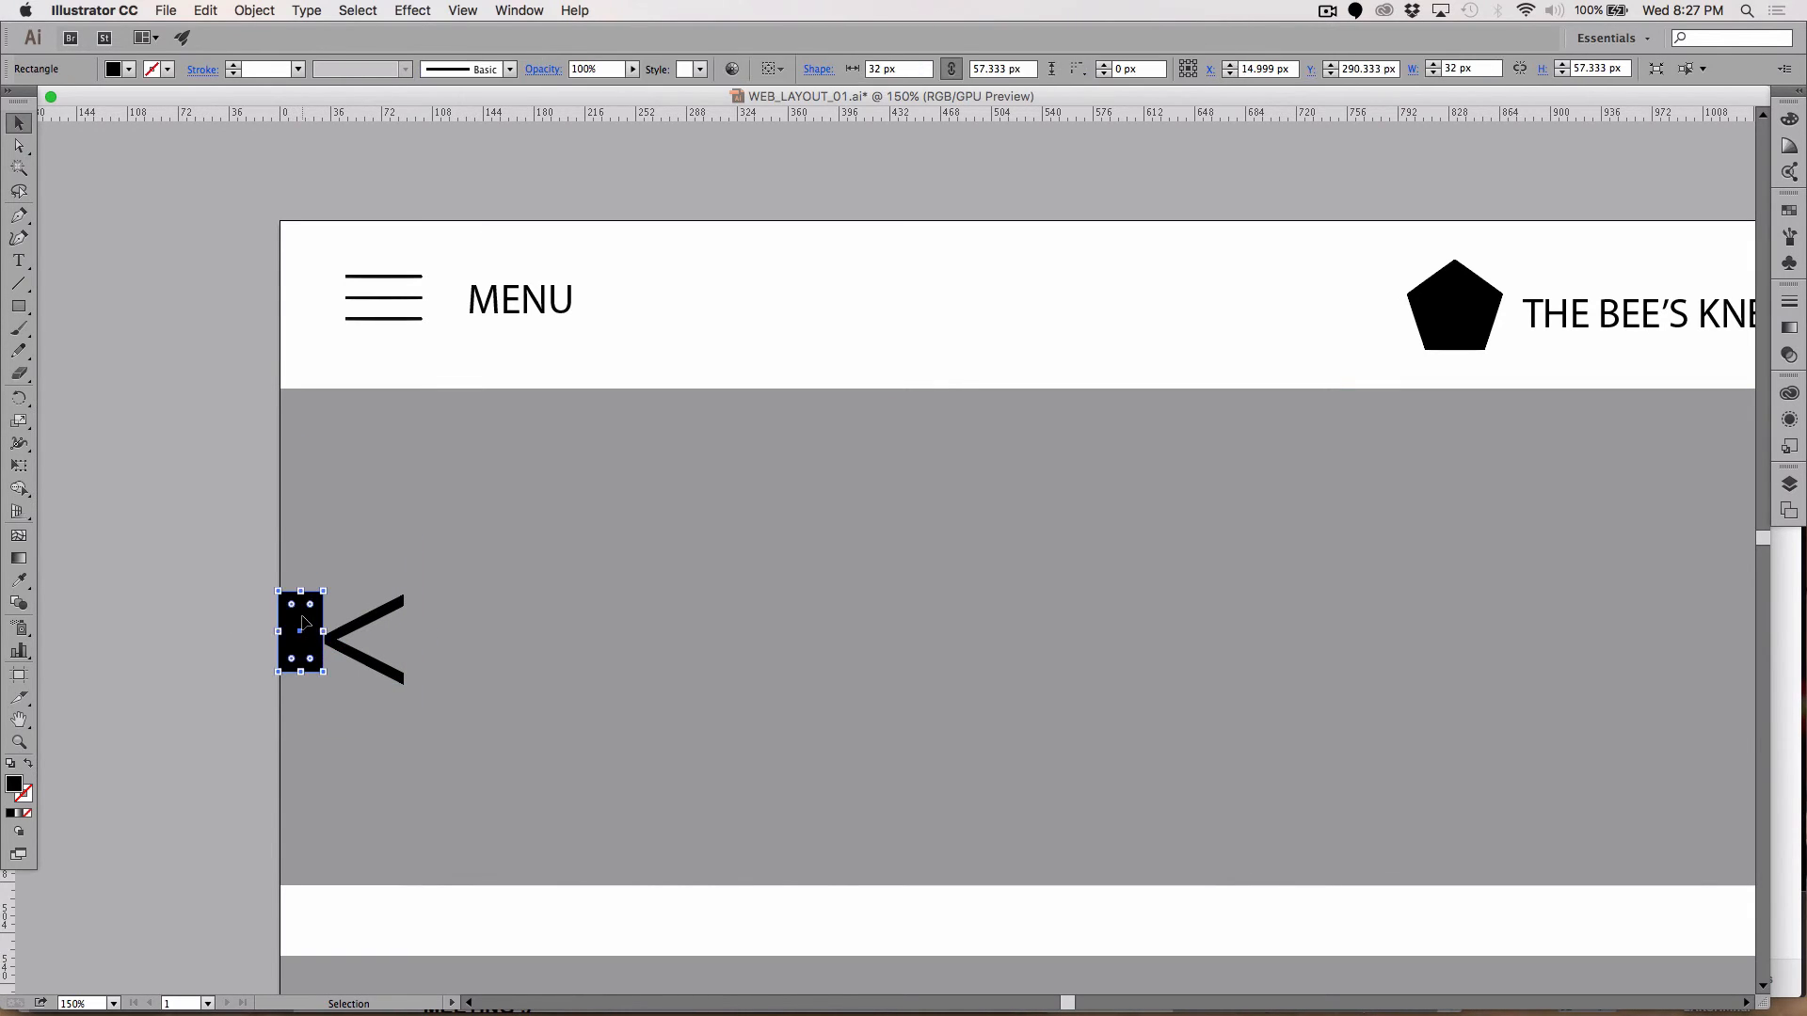
Step: Delete the black spacer block from the banner
key("Delete")
scroll(301, 616, "down", 1)
scroll(301, 616, "down", 10)
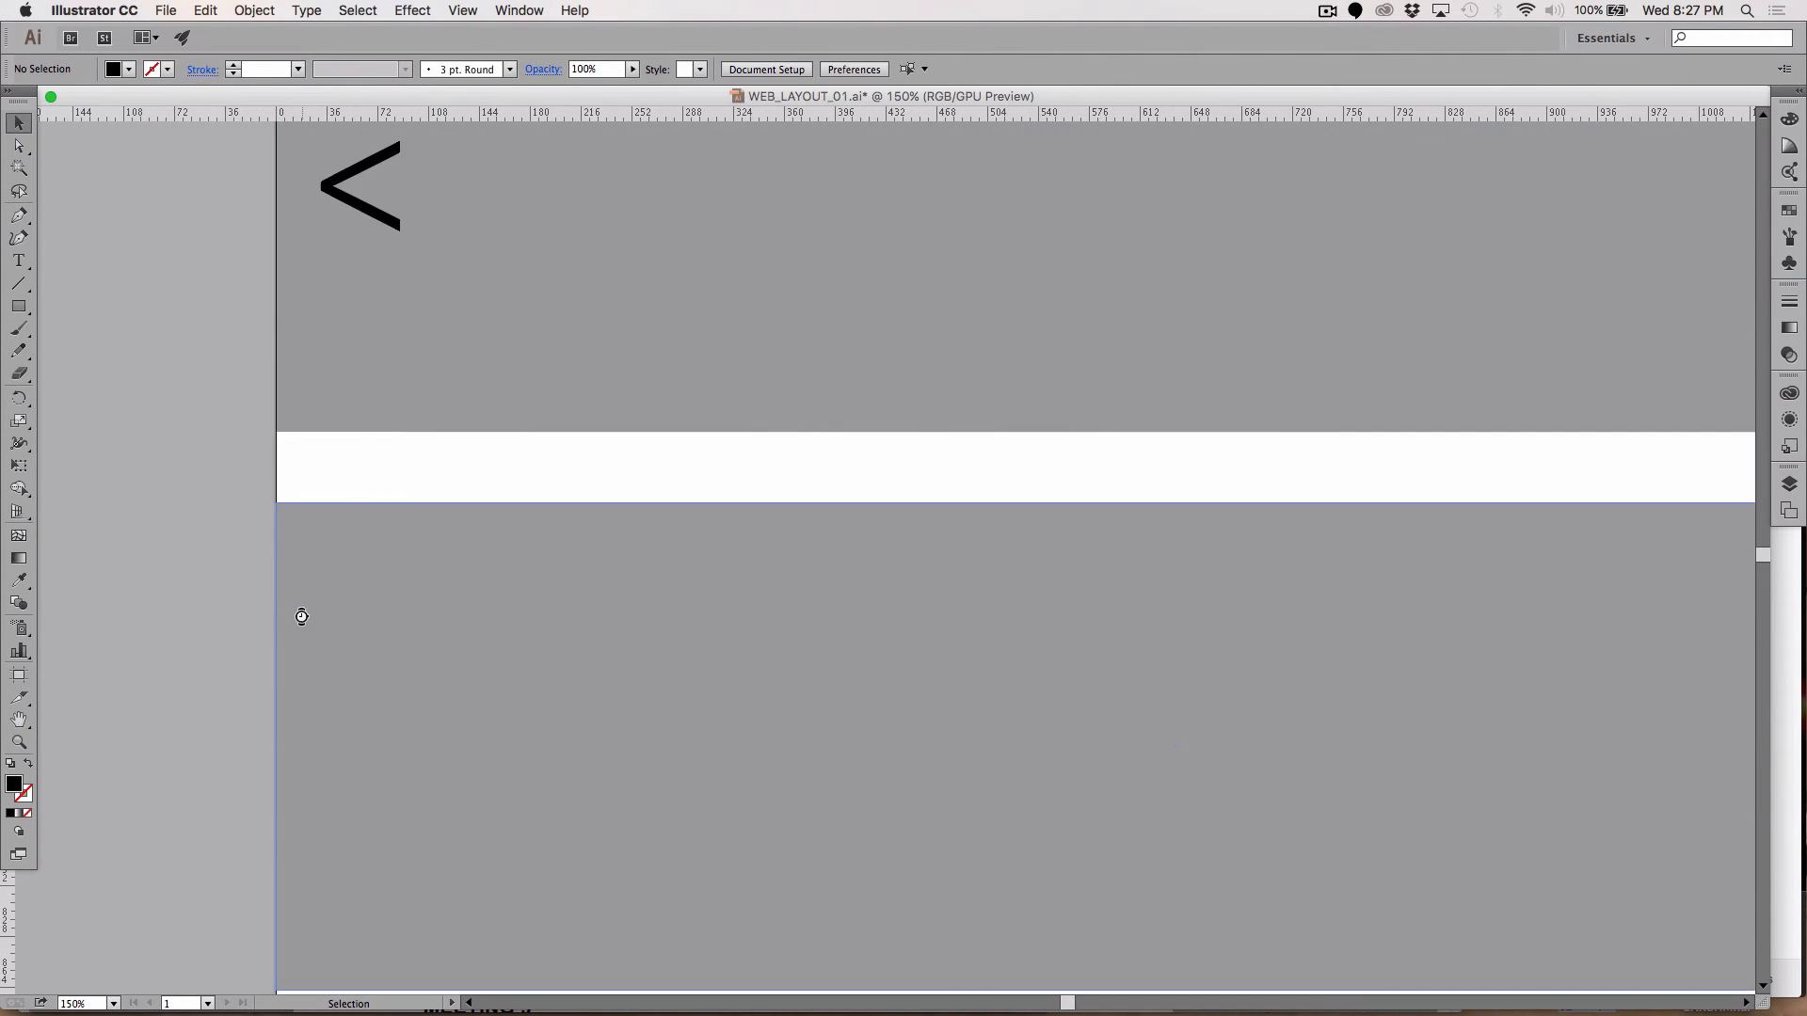
scroll(301, 618, "right", 5)
scroll(301, 618, "down", 8)
scroll(302, 619, "right", 8)
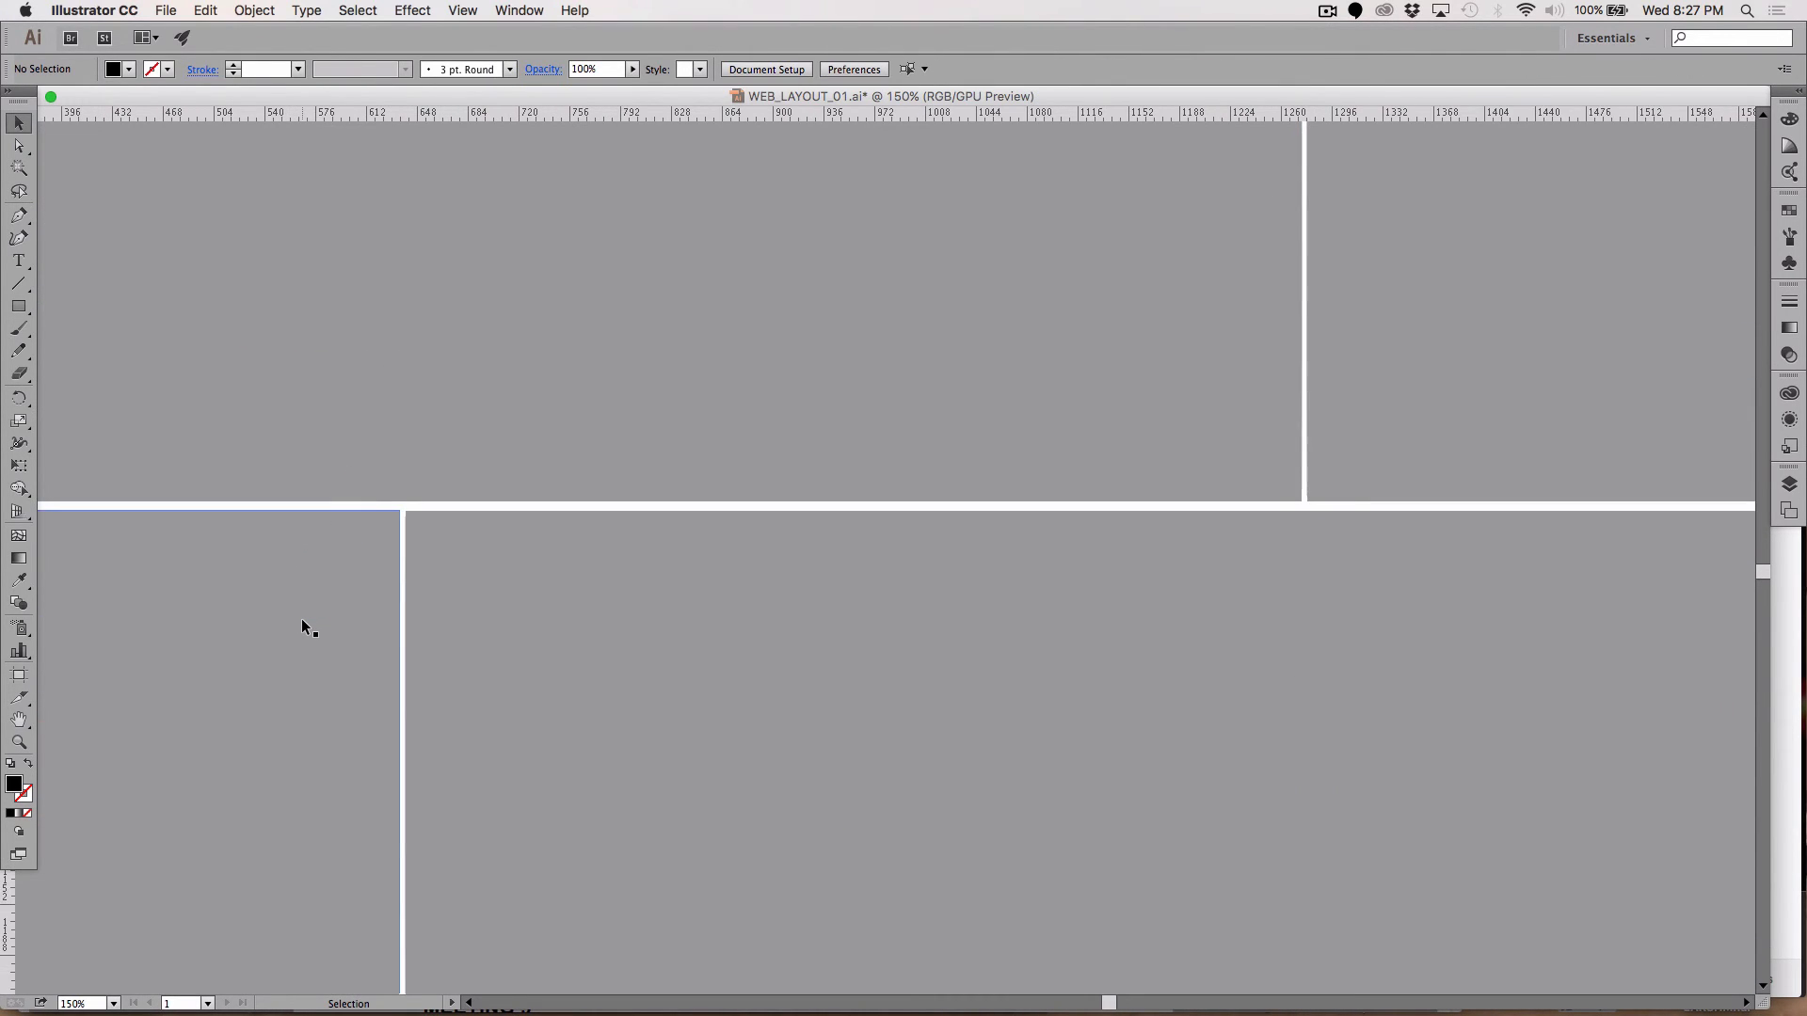
scroll(299, 619, "up", 1)
scroll(299, 619, "left", 1)
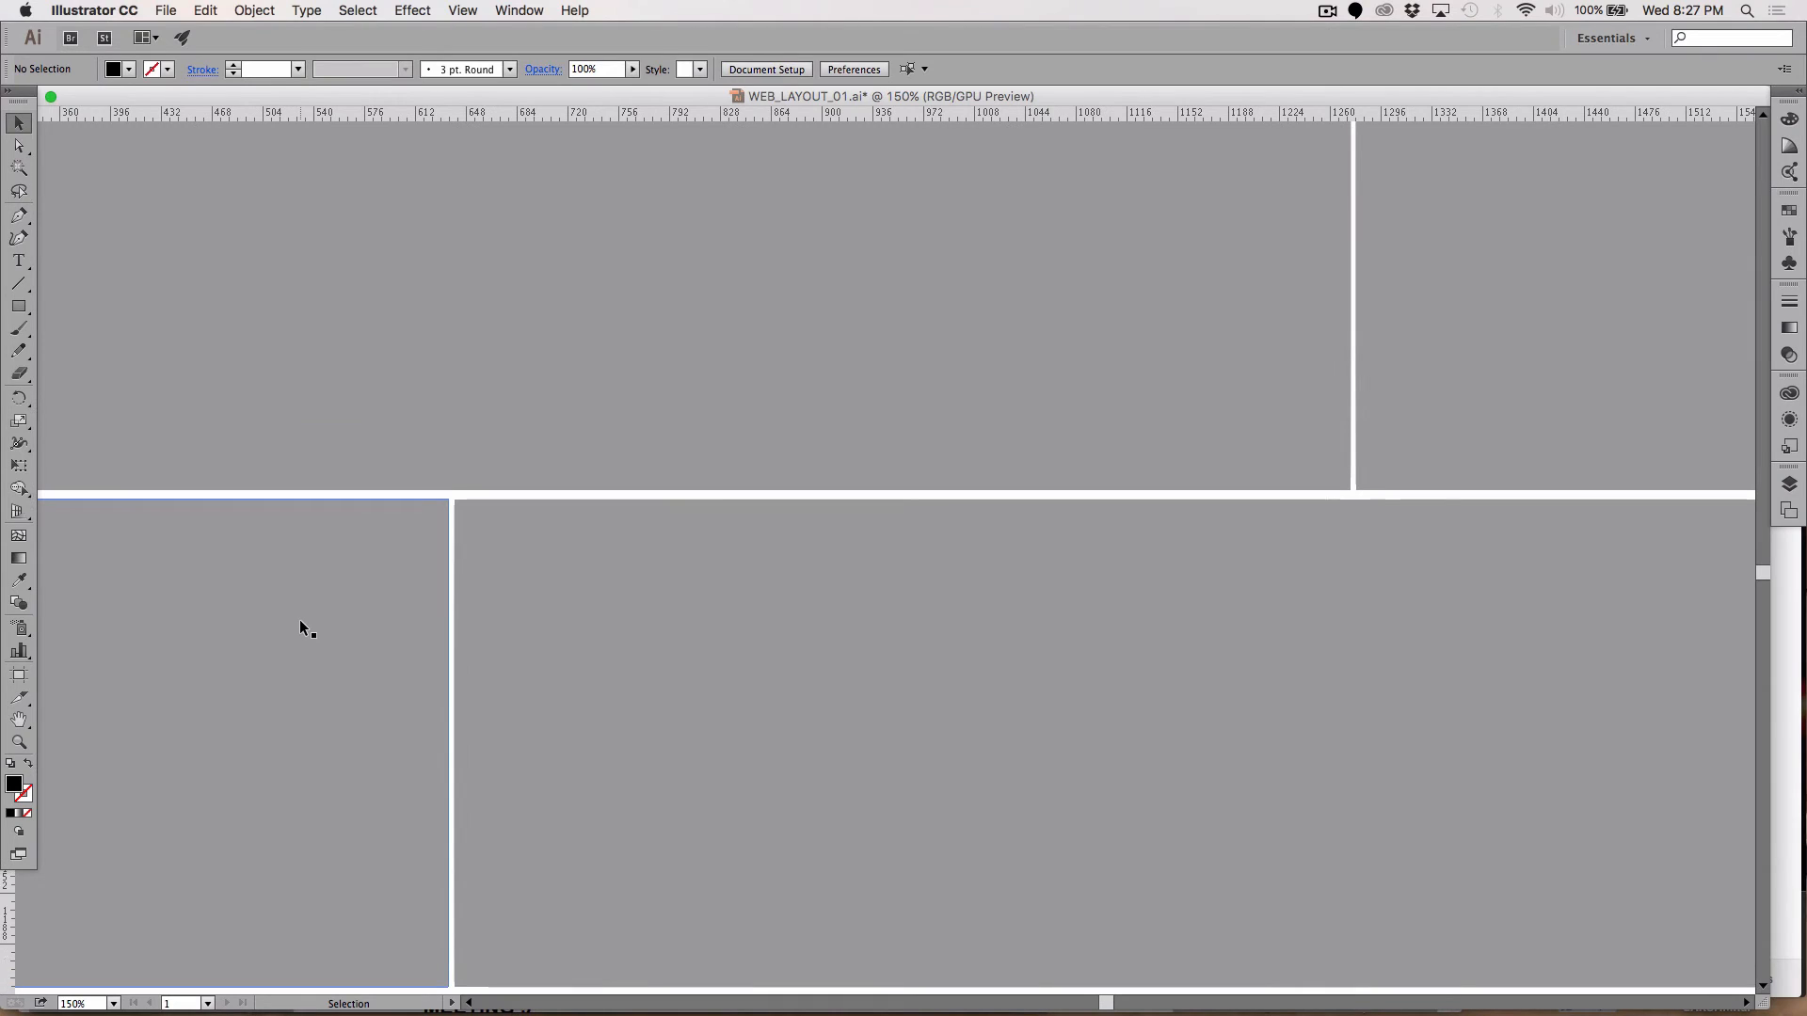
scroll(299, 620, "down", 1)
Step: Zoom out to 50% to show the whole wireframe
key("super+minus")
key("super+minus")
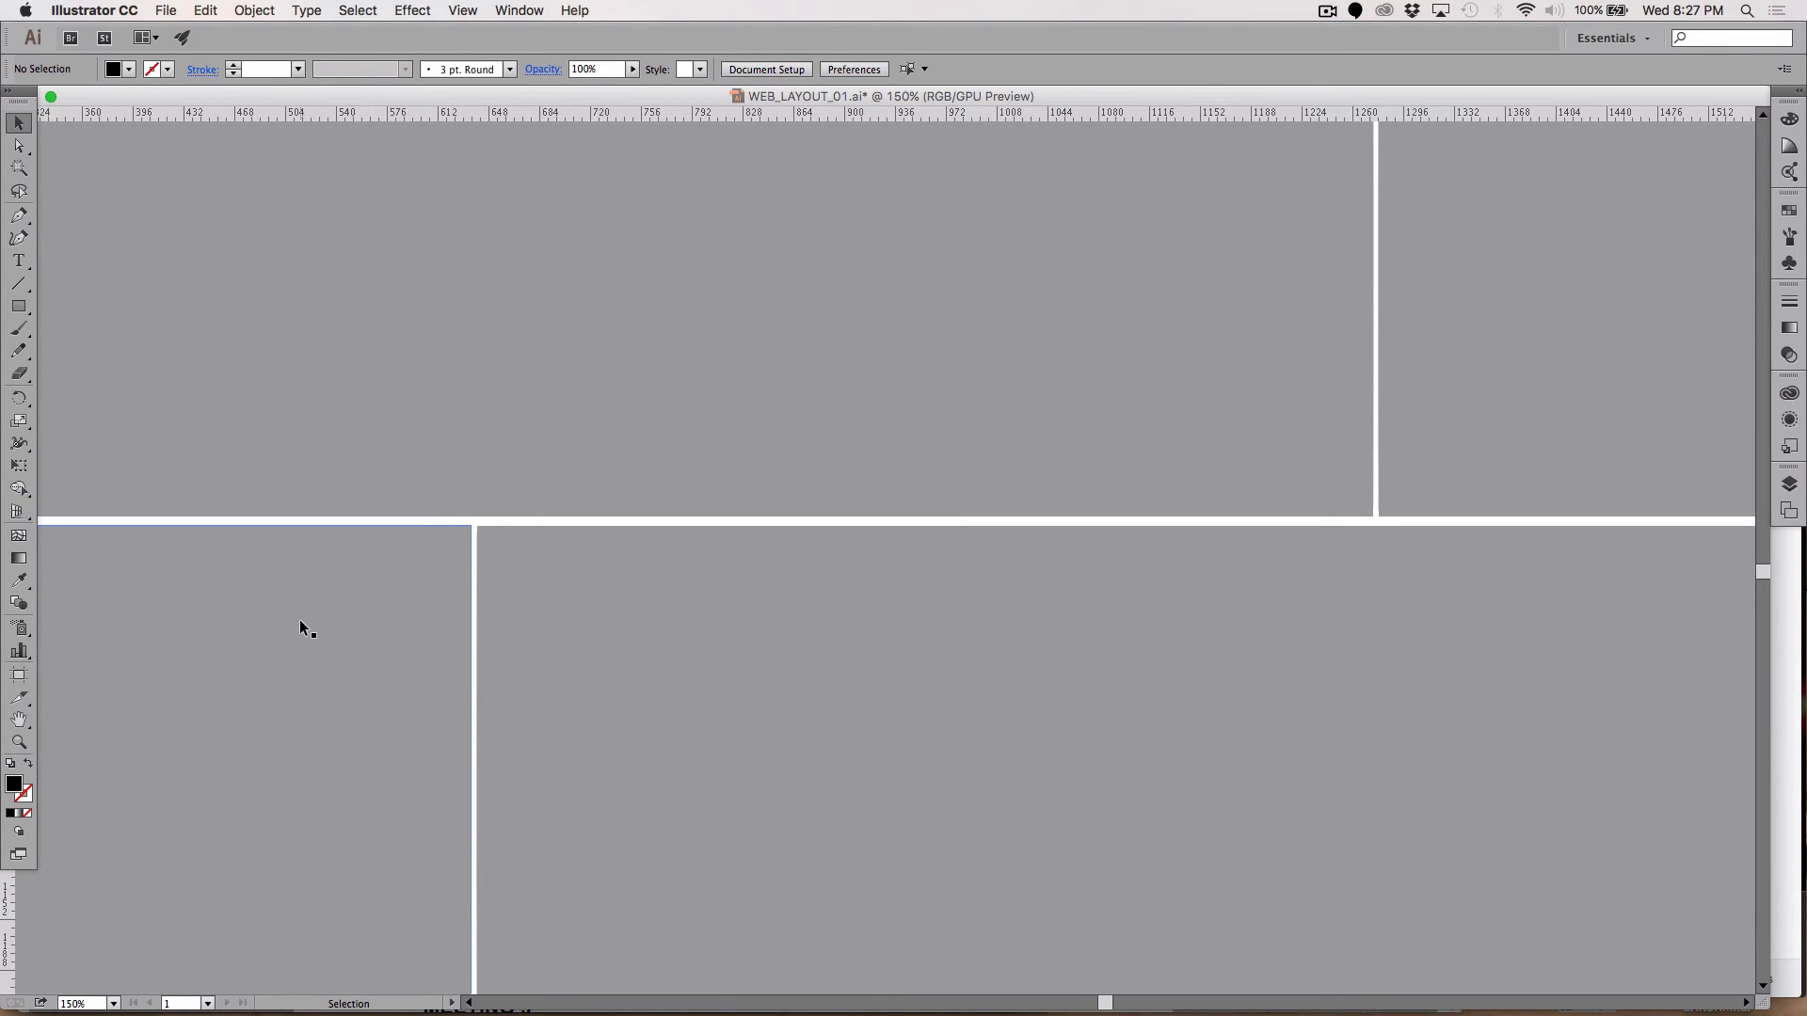
key("super+minus")
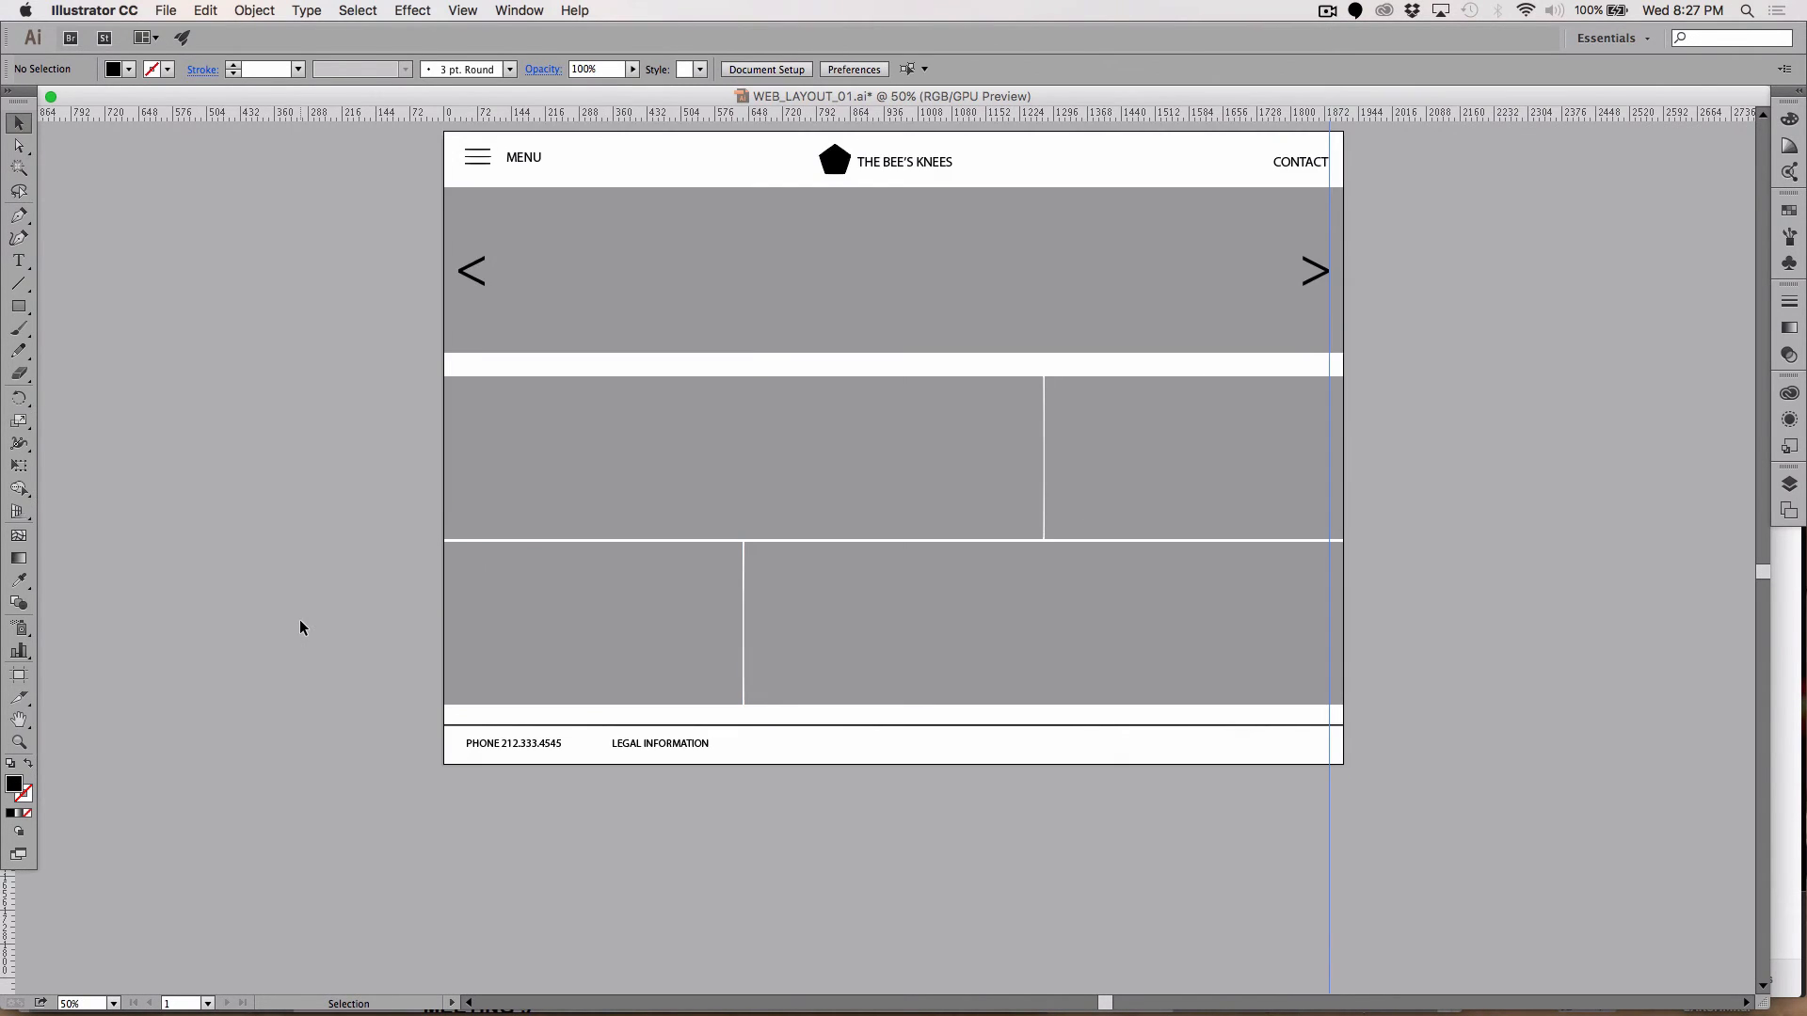
scroll(300, 623, "up", 1)
scroll(300, 623, "right", 1)
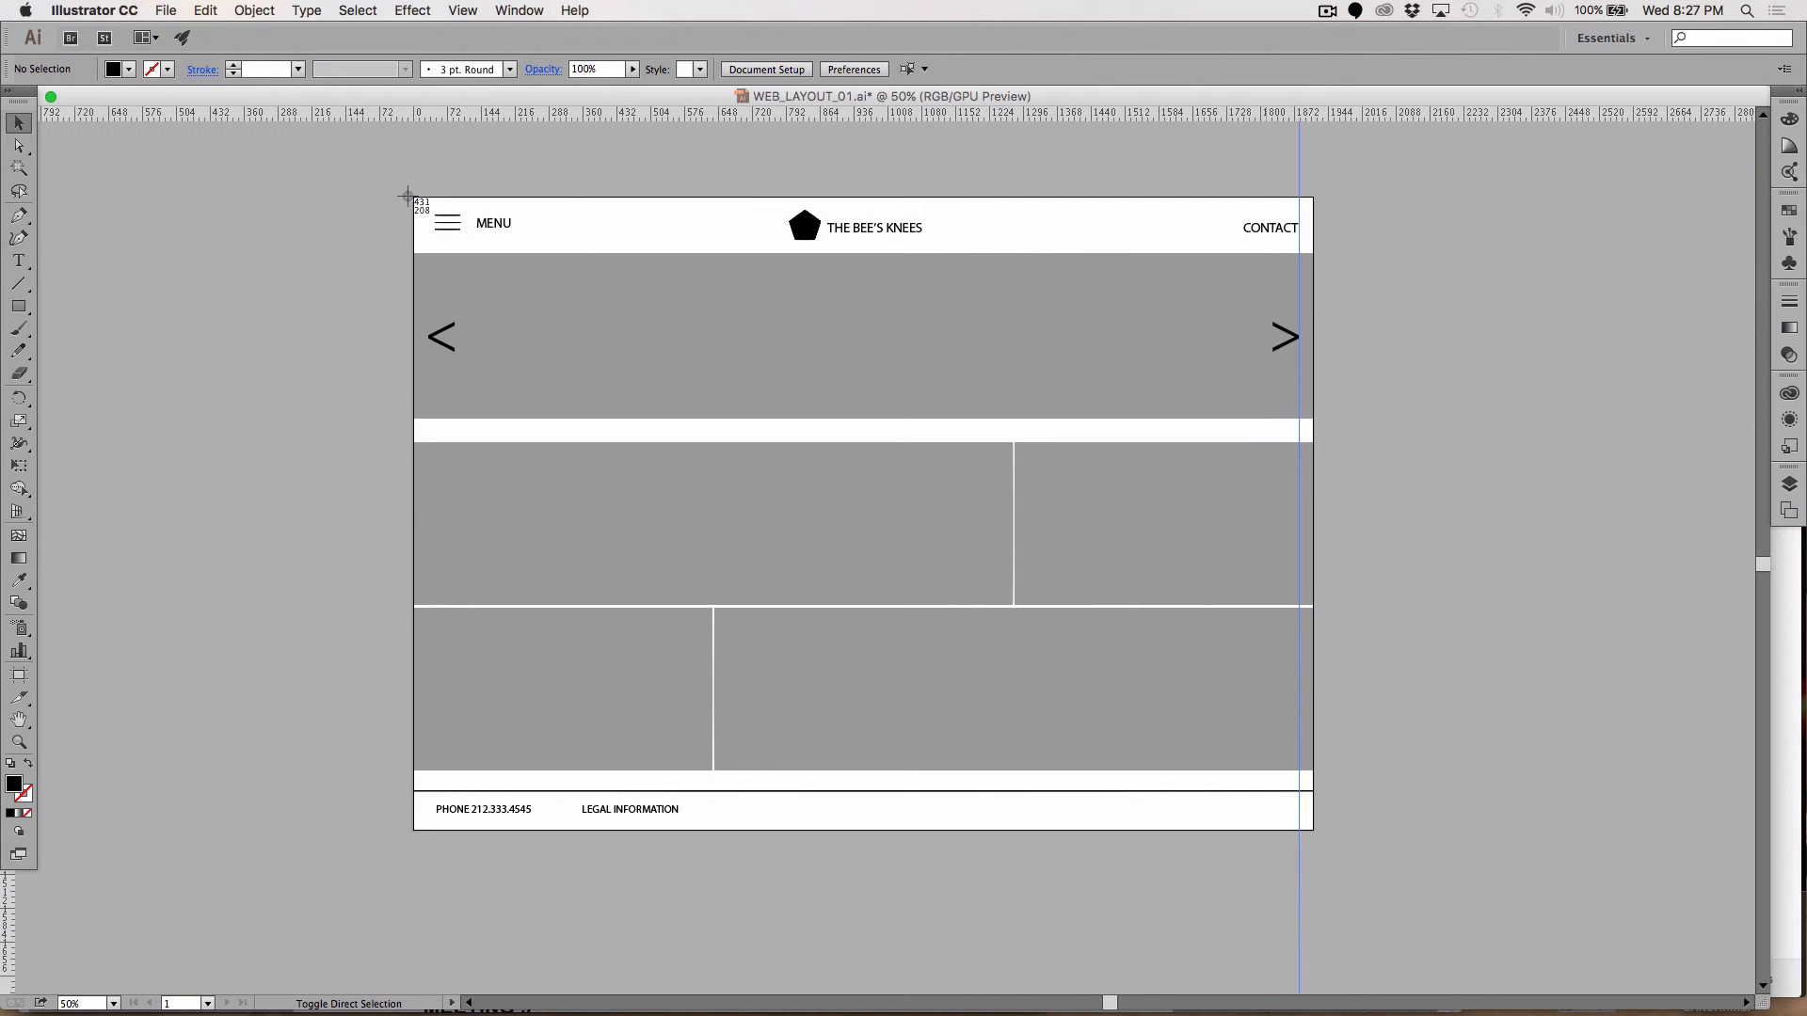
mouse_move(412, 197)
left_mouse_down()
mouse_move(1359, 806)
mouse_move(1314, 827)
left_mouse_up()
mouse_move(412, 197)
left_mouse_down()
mouse_move(589, 339)
mouse_move(1145, 617)
mouse_move(1312, 828)
left_mouse_up()
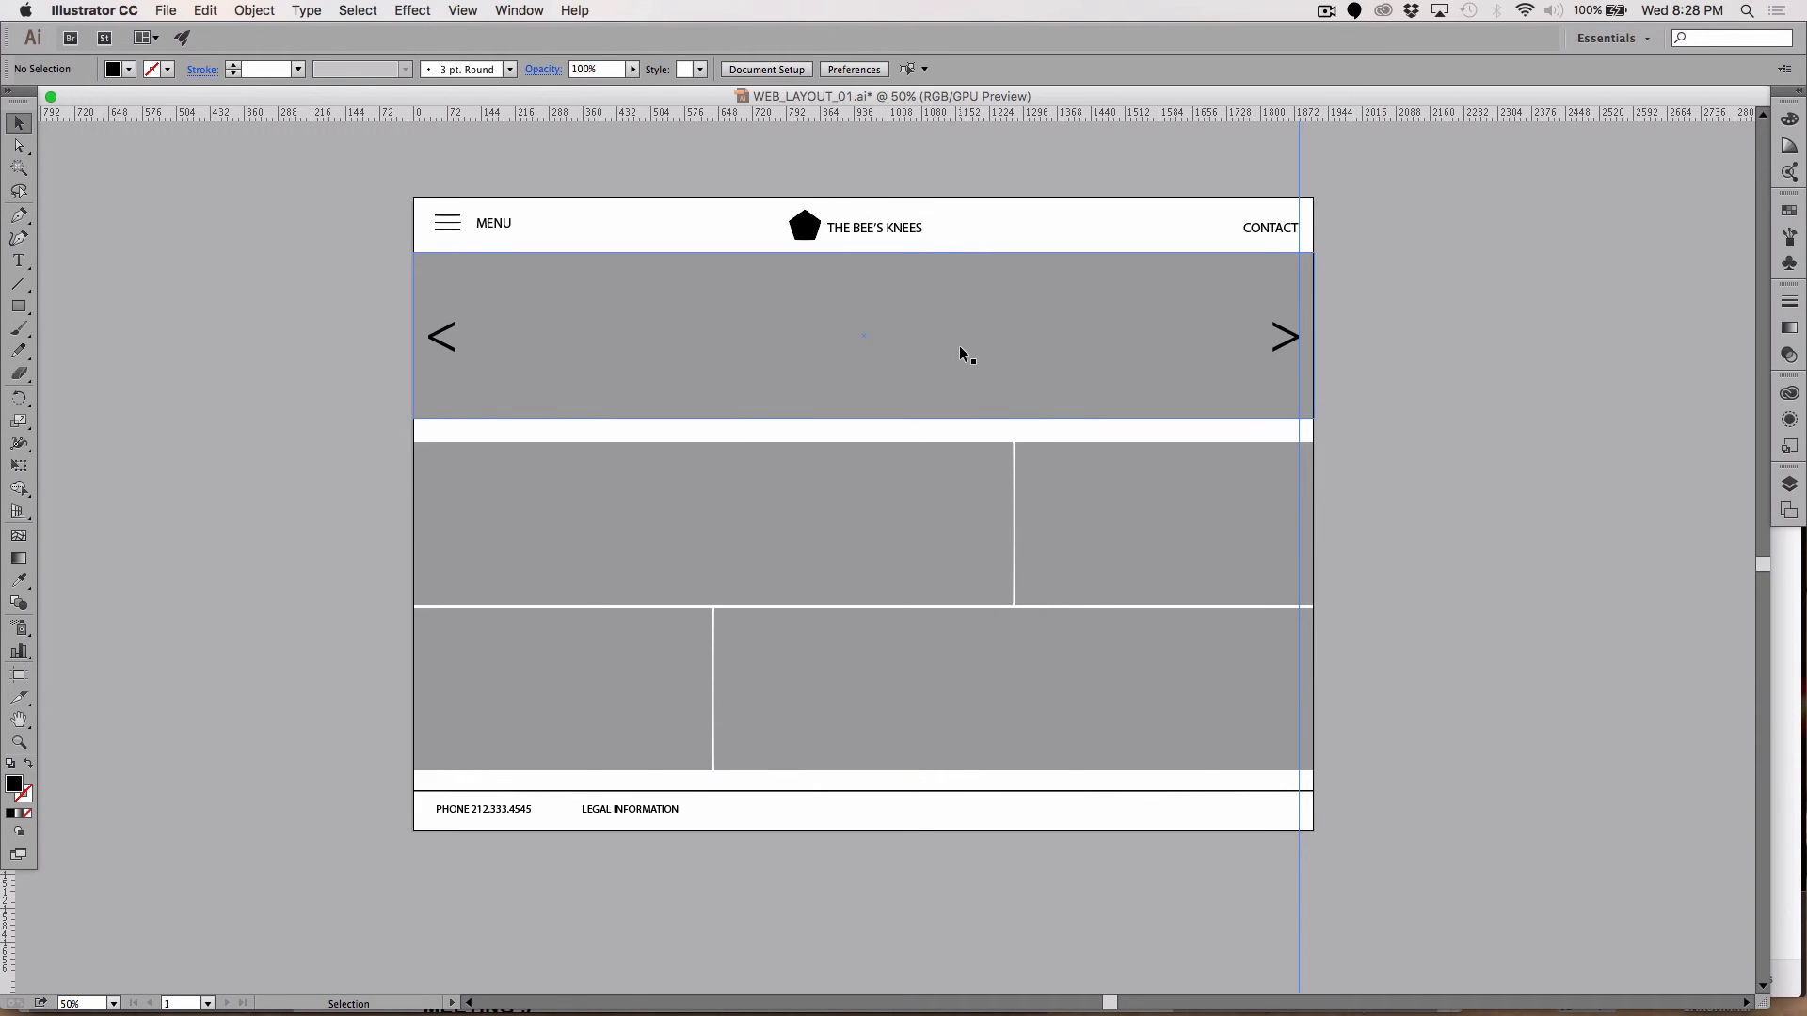
Step: Glance at the Edit menu with the banner selected, then deselect and open the File menu
left_click(924, 364)
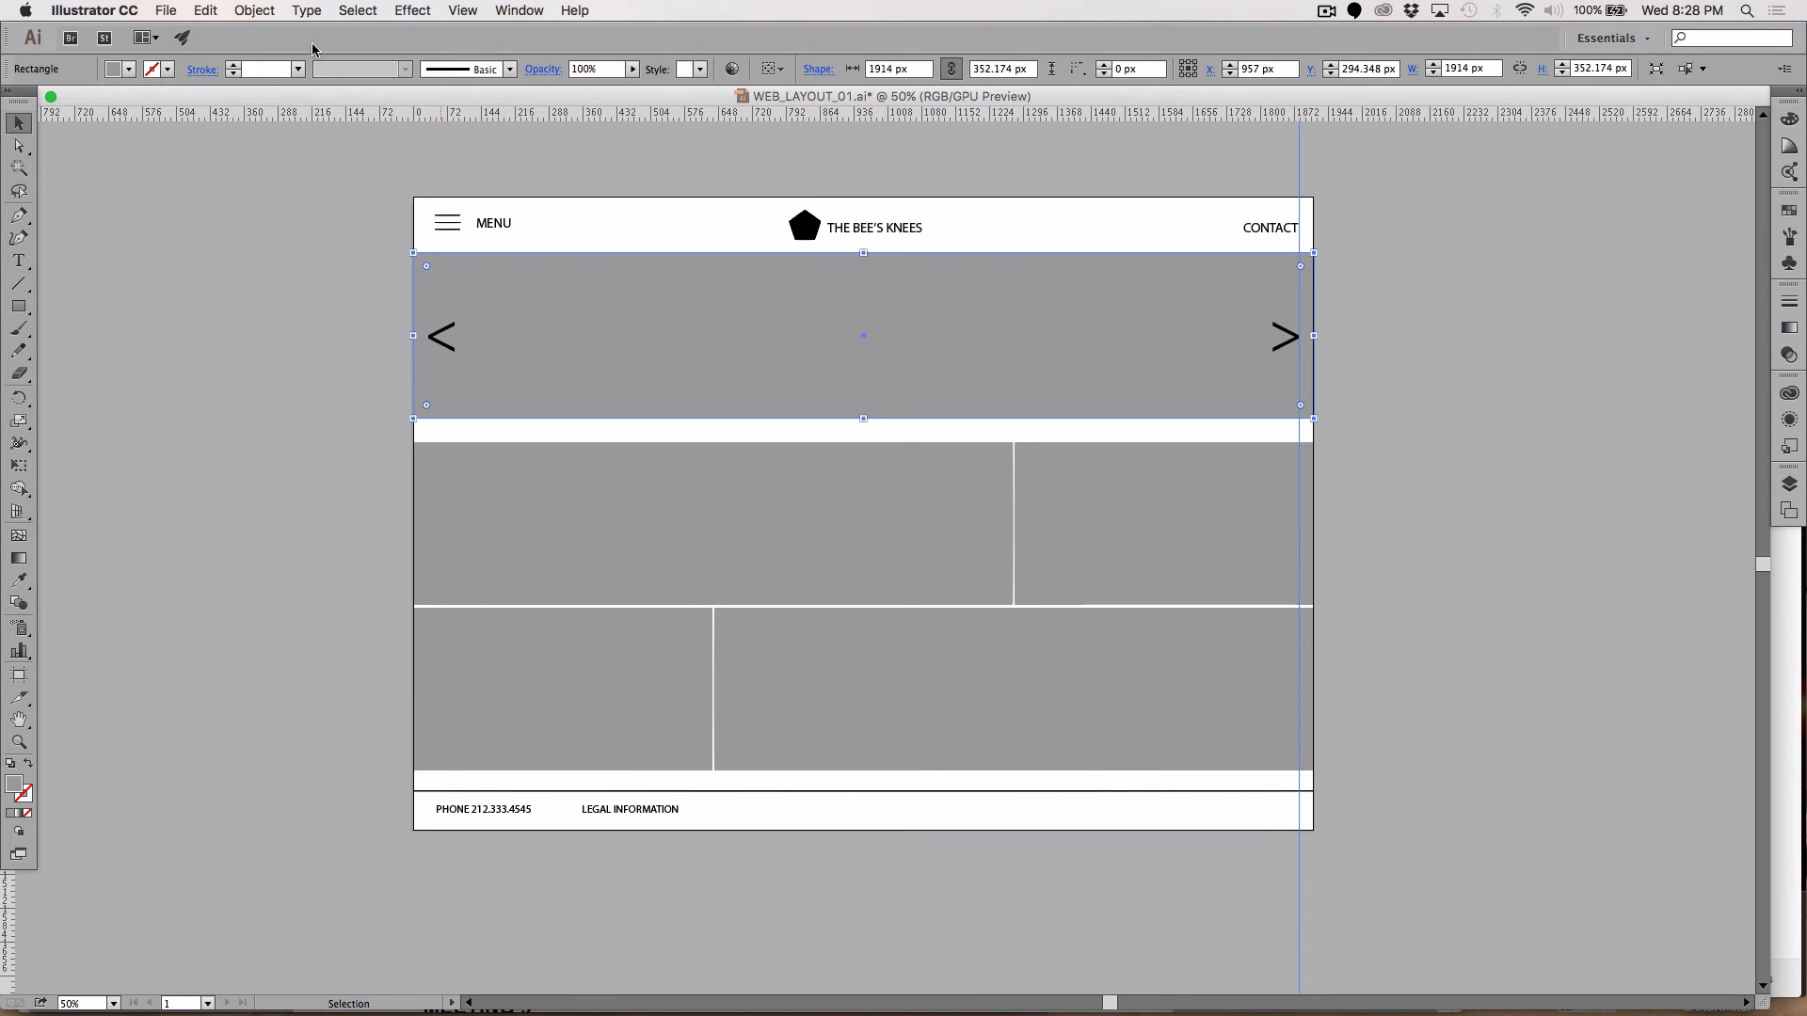
left_click(206, 11)
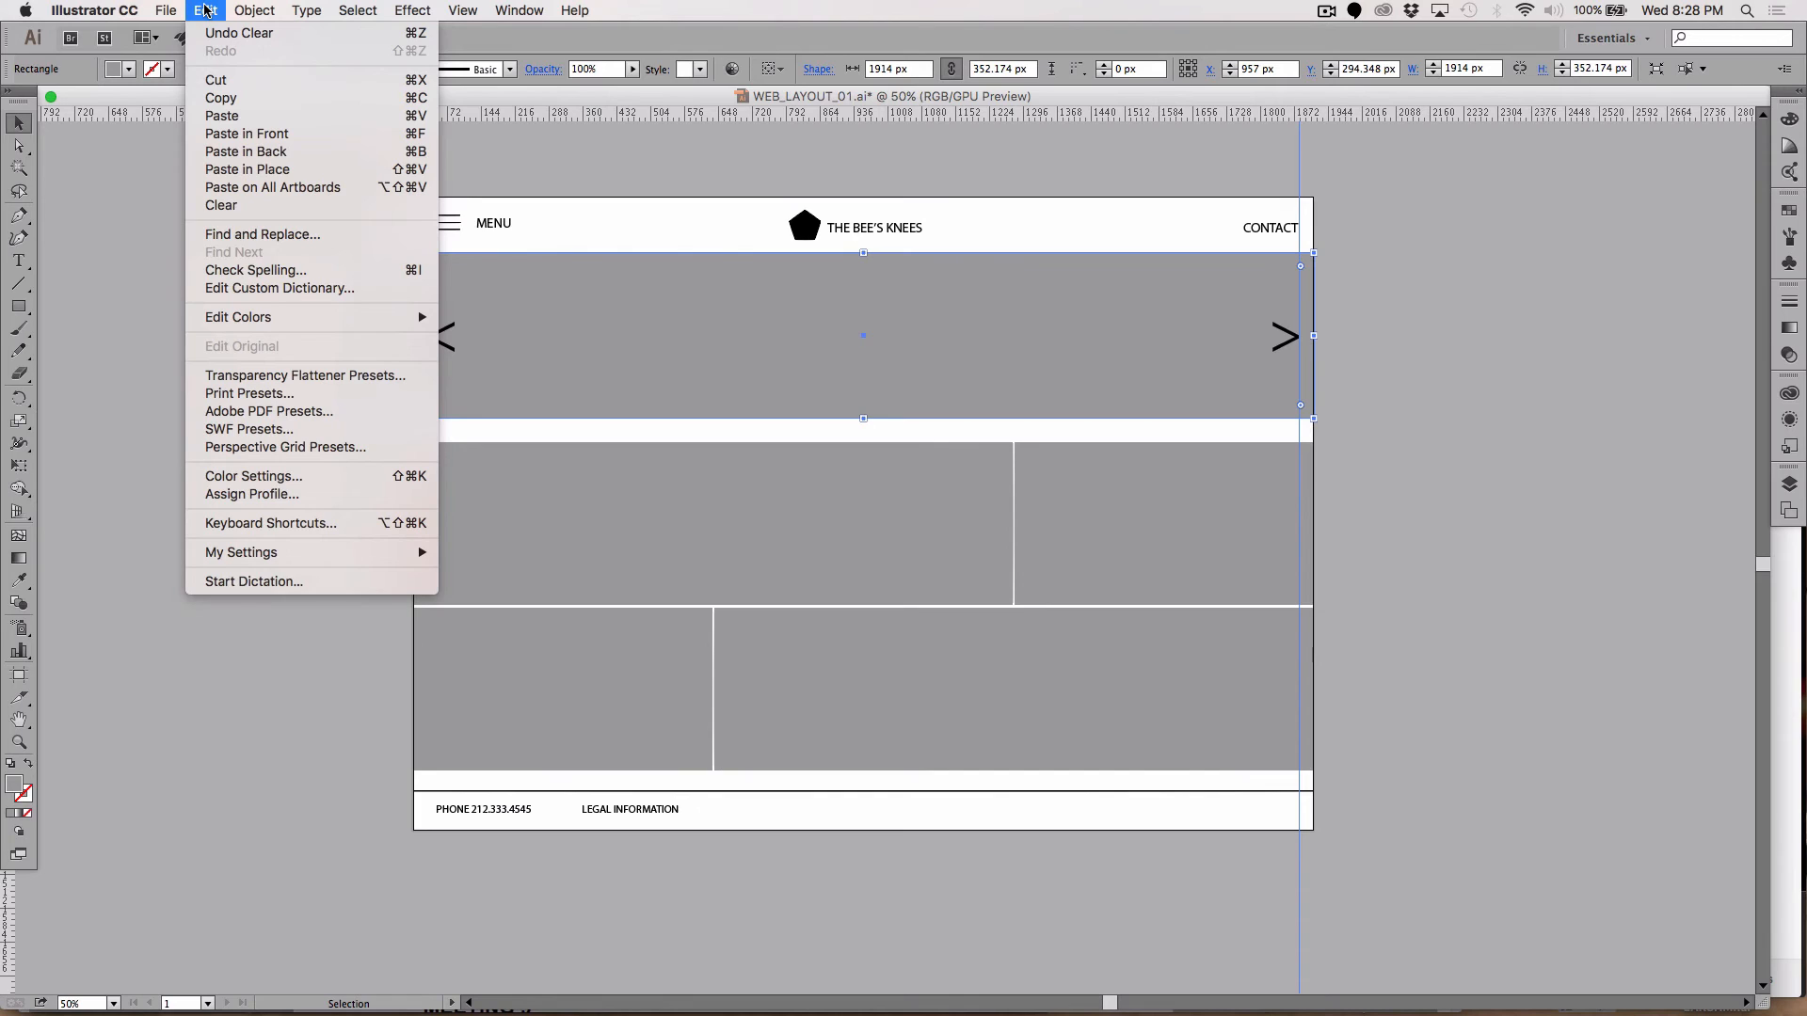
left_click(206, 11)
left_click(203, 186)
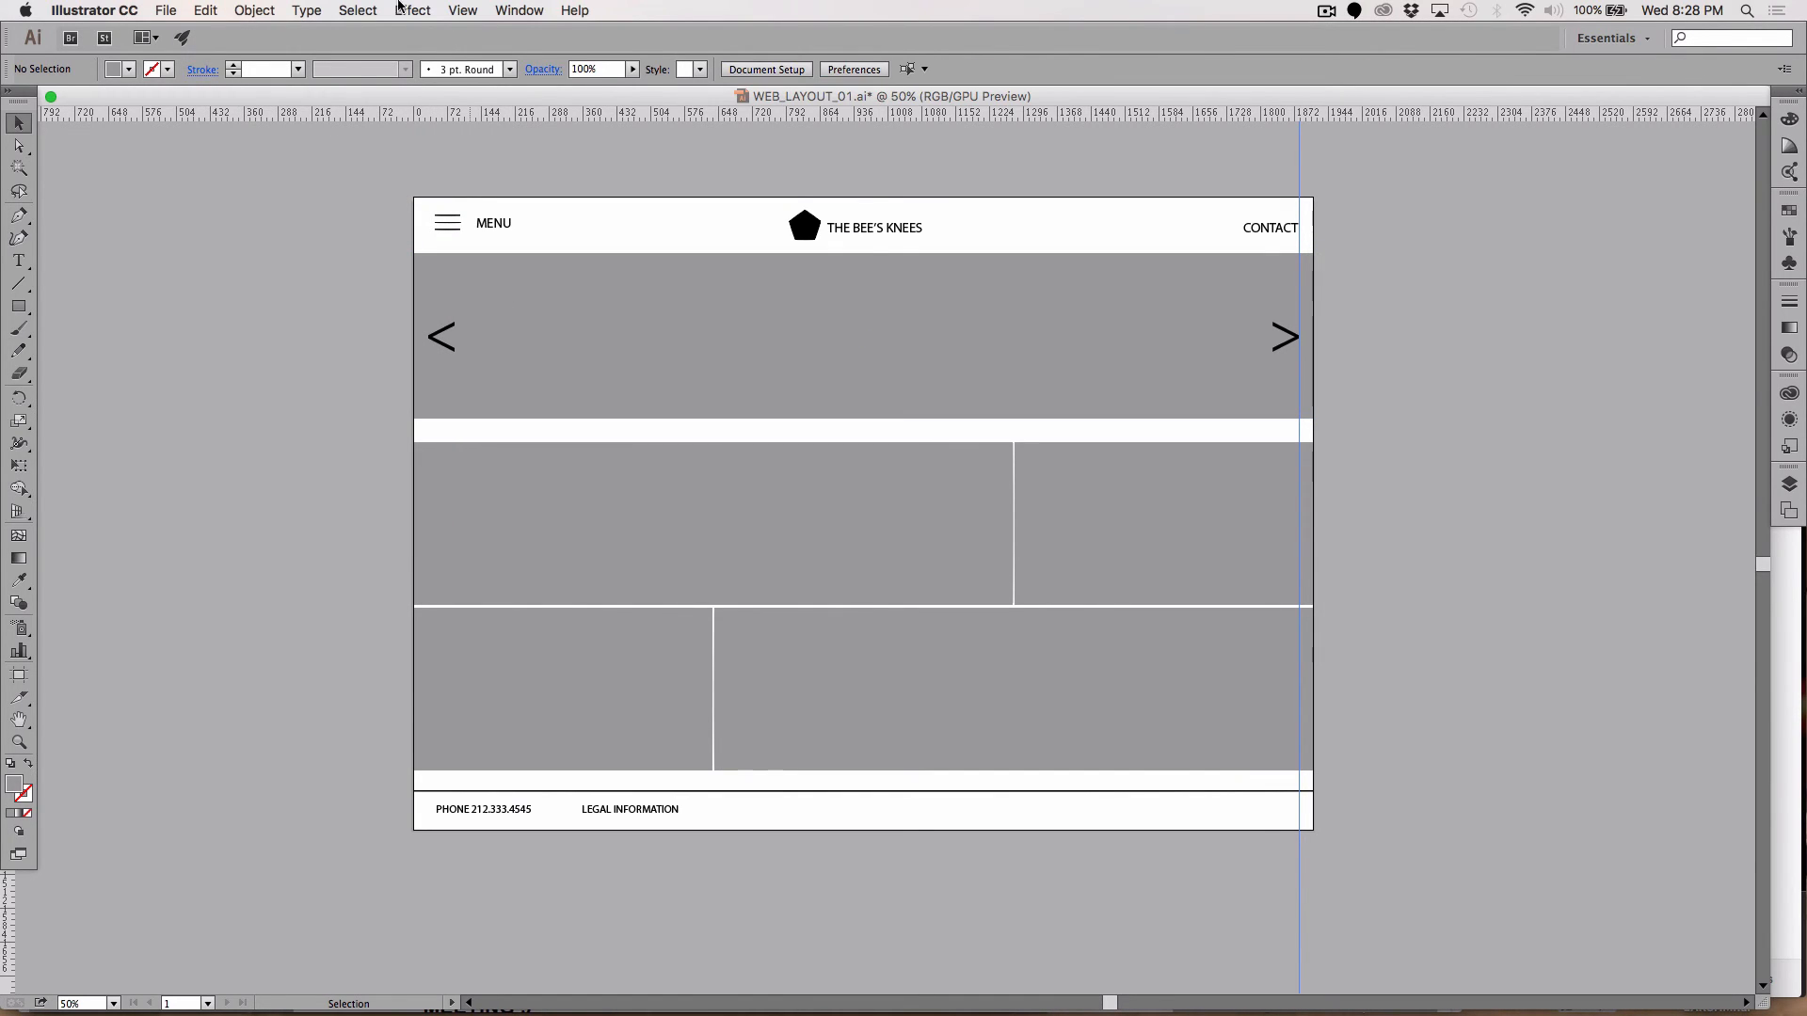
left_click(166, 10)
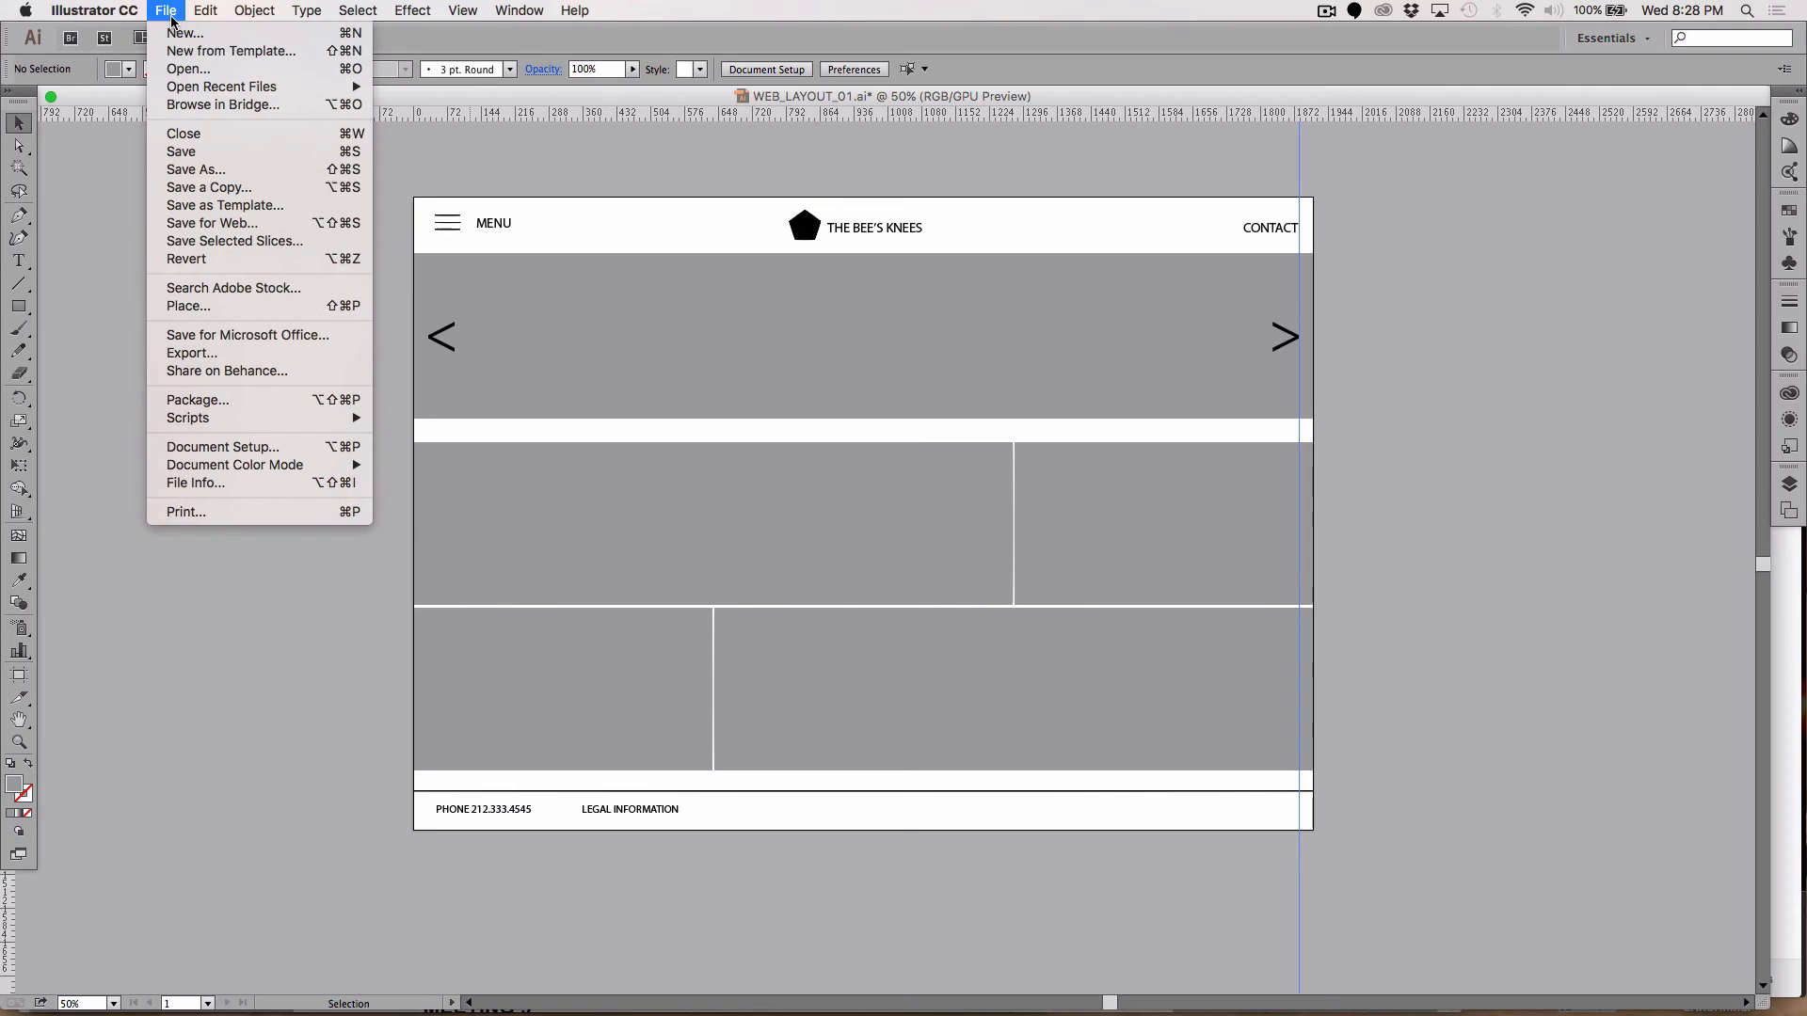
Step: Start File > Place and browse the Desktop's 'organize me' folder
left_click(203, 311)
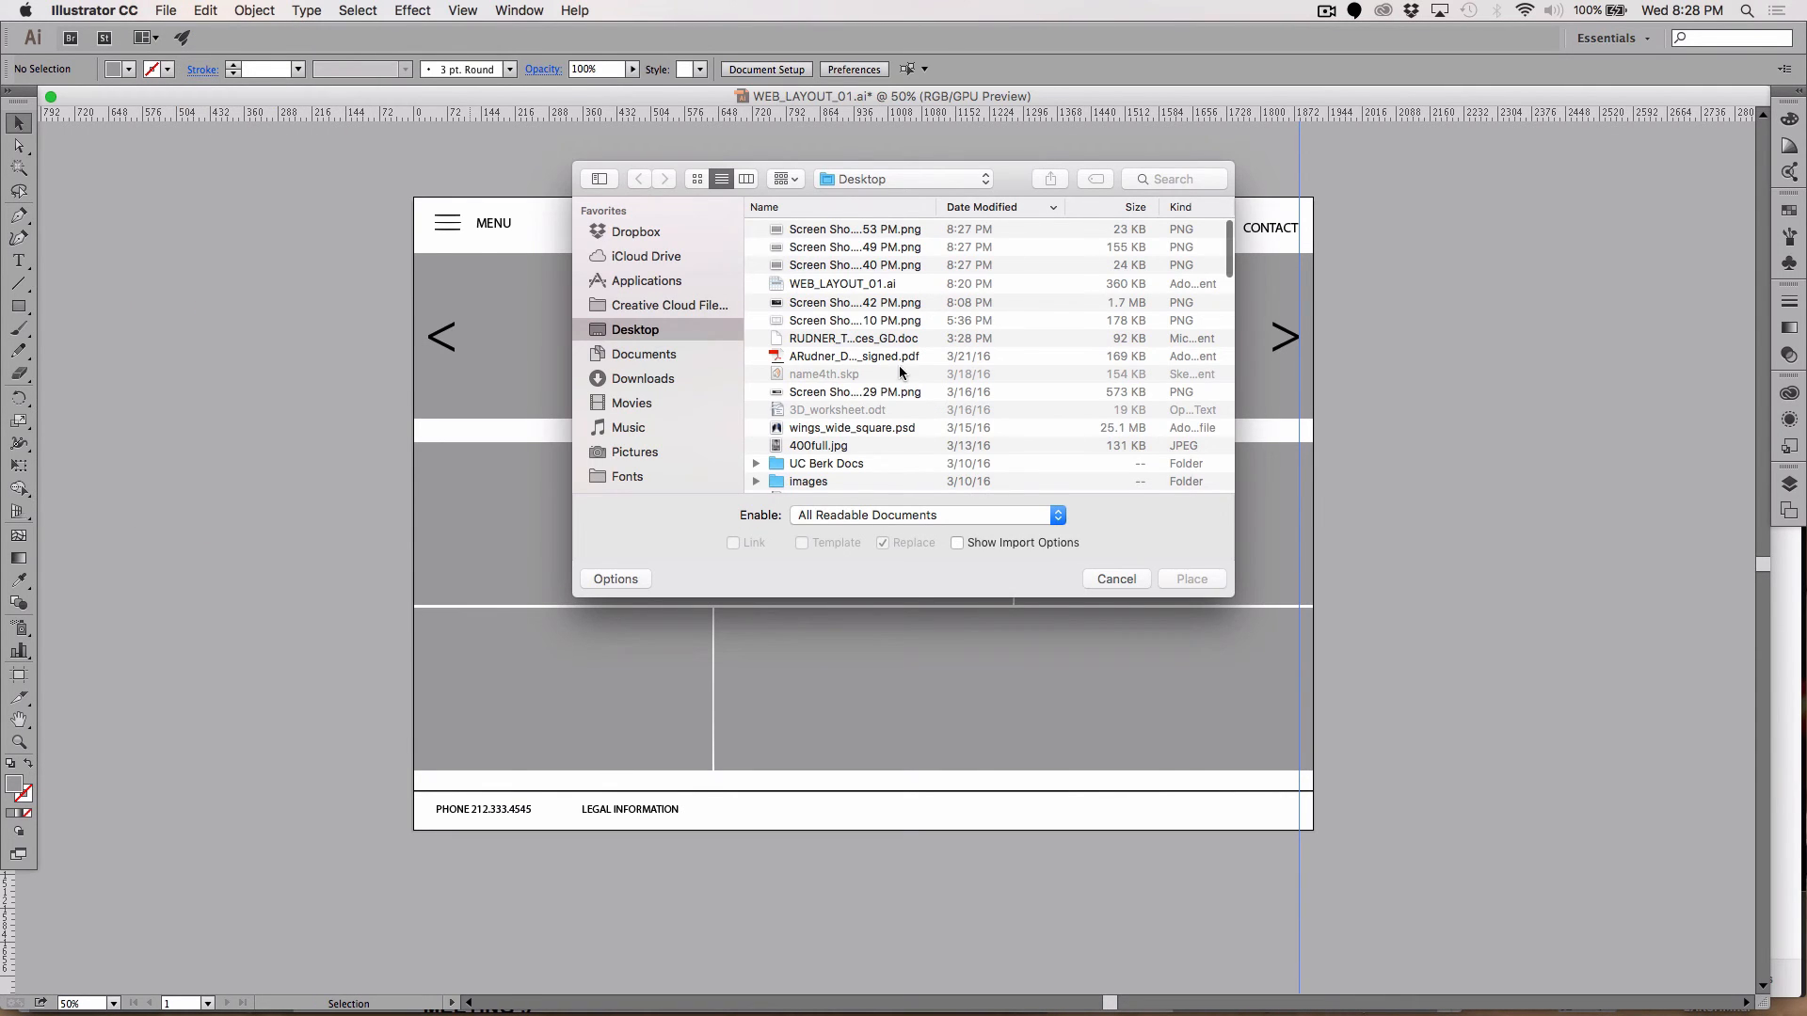
scroll(899, 373, "down", 1)
scroll(899, 372, "up", 1)
scroll(900, 373, "down", 10)
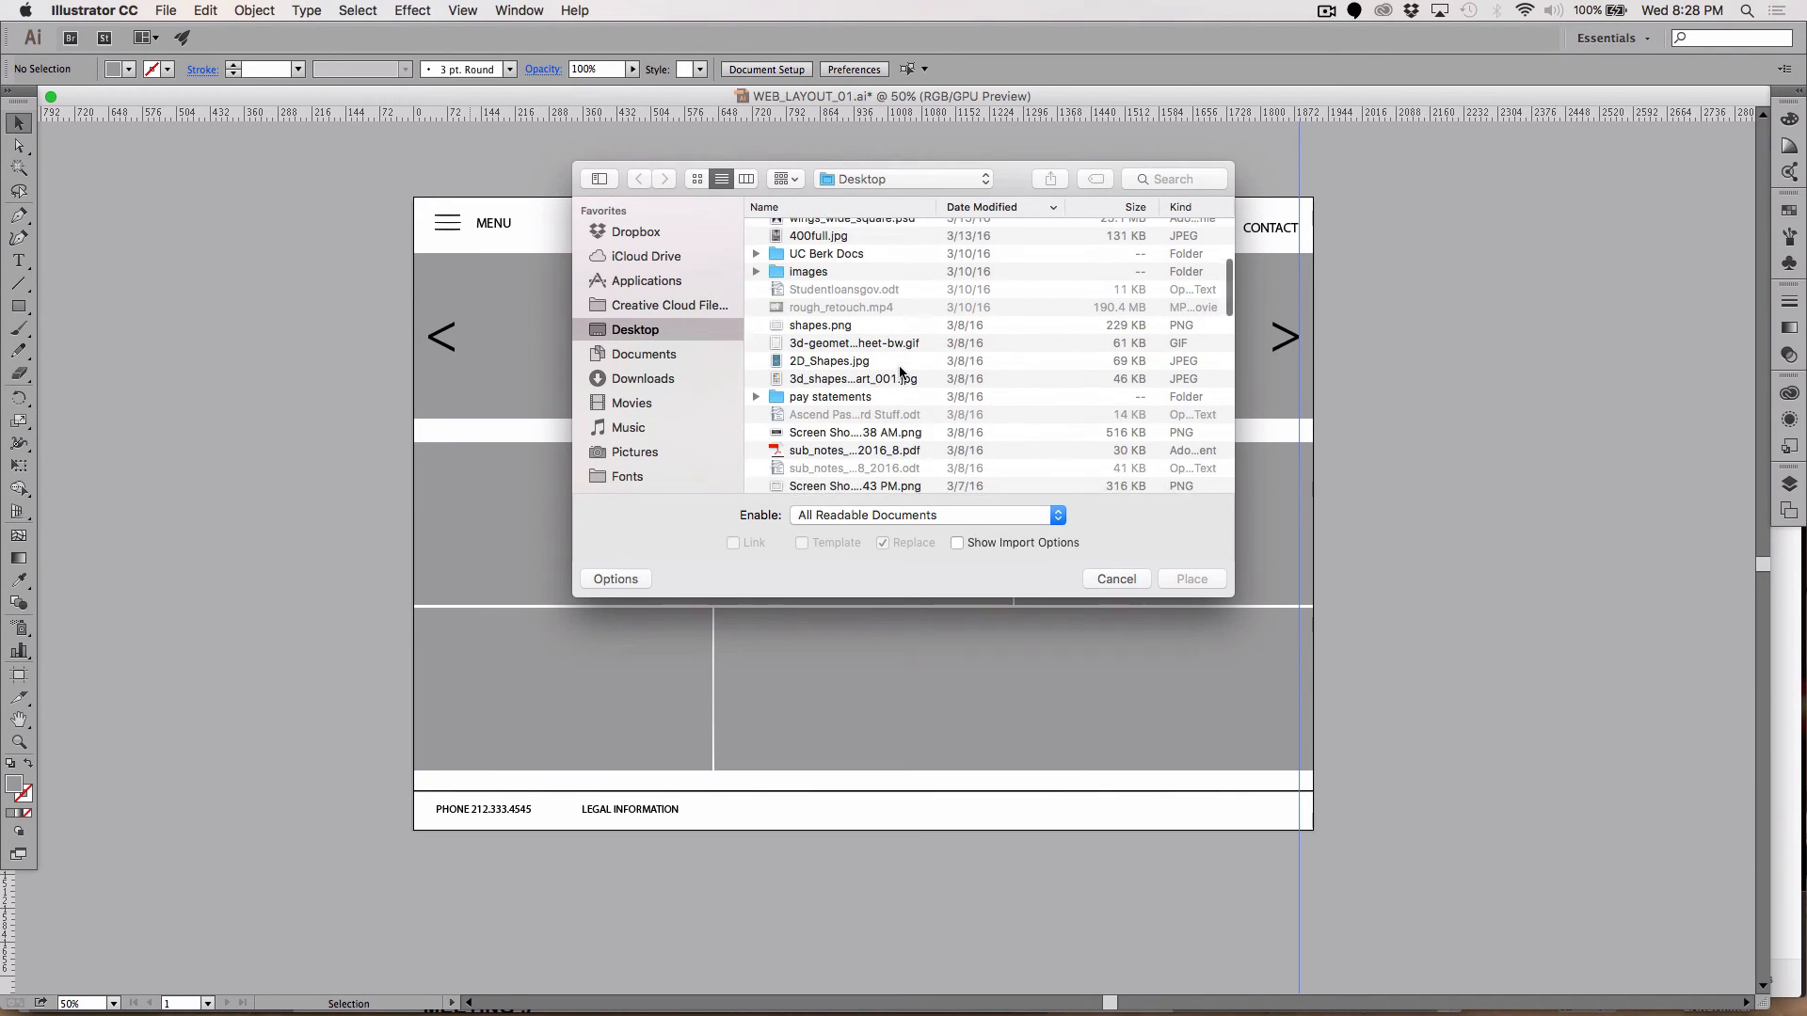
scroll(900, 371, "down", 3)
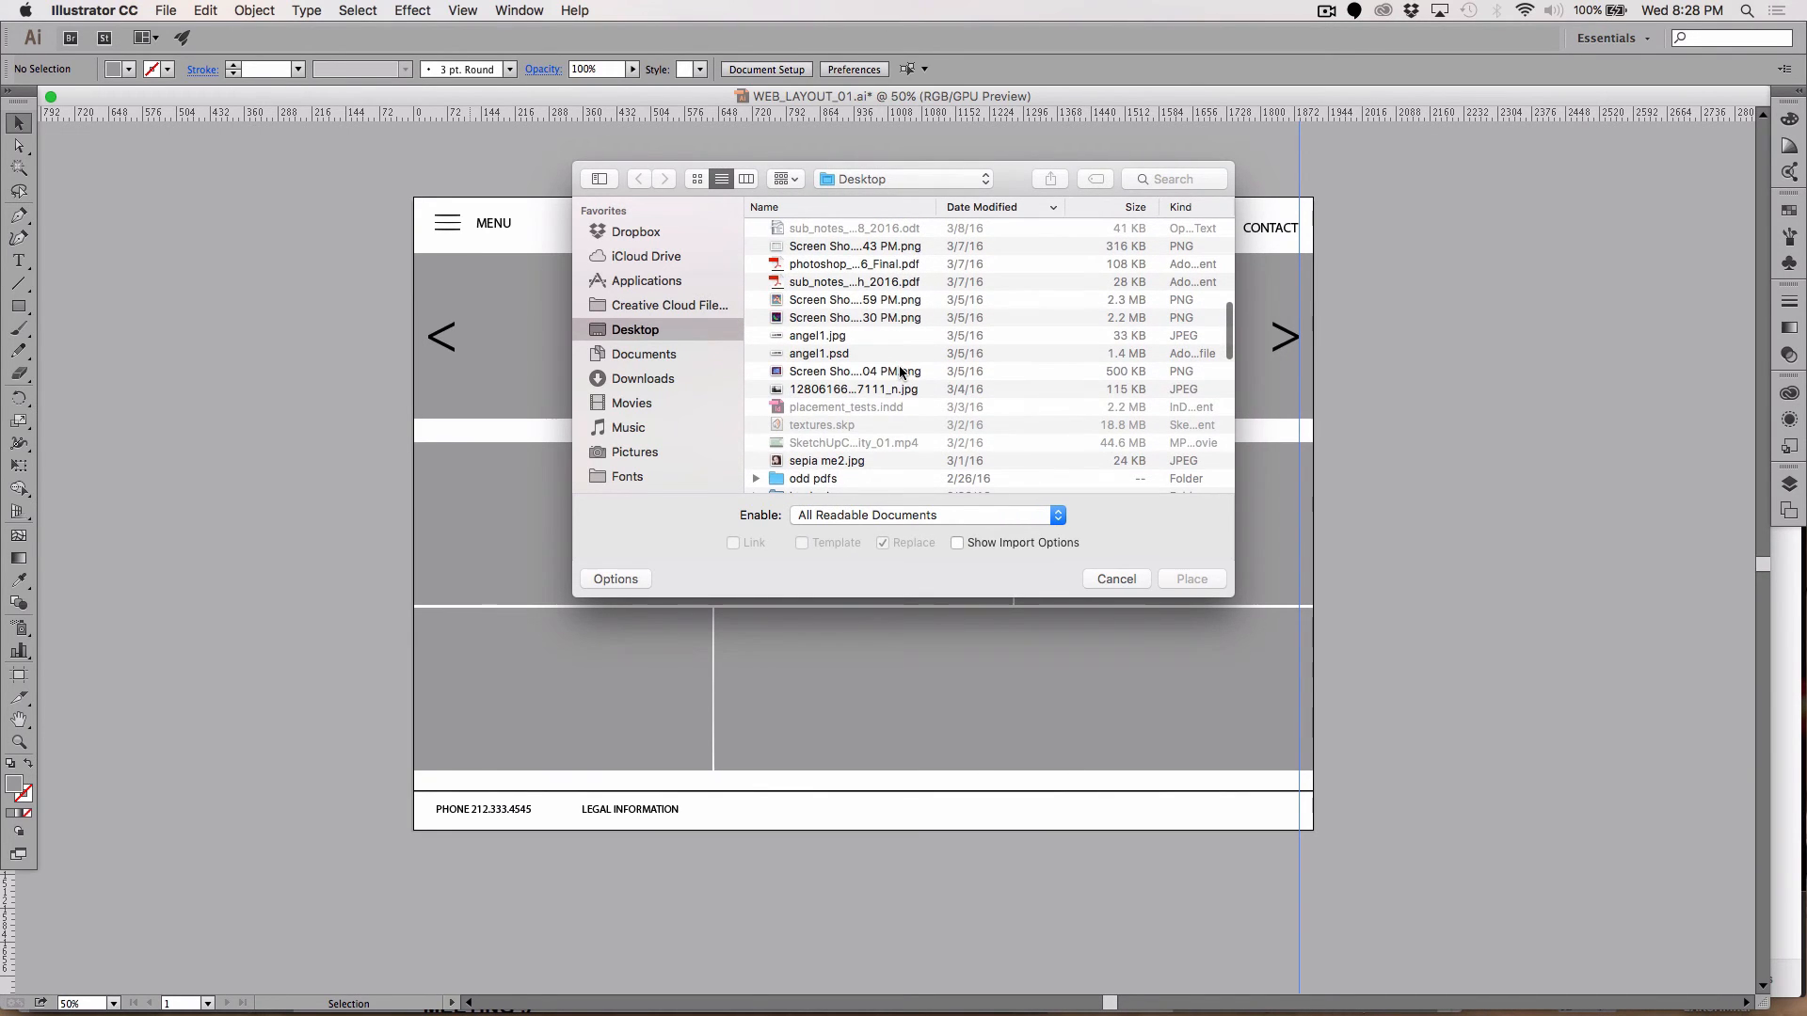
scroll(900, 372, "down", 4)
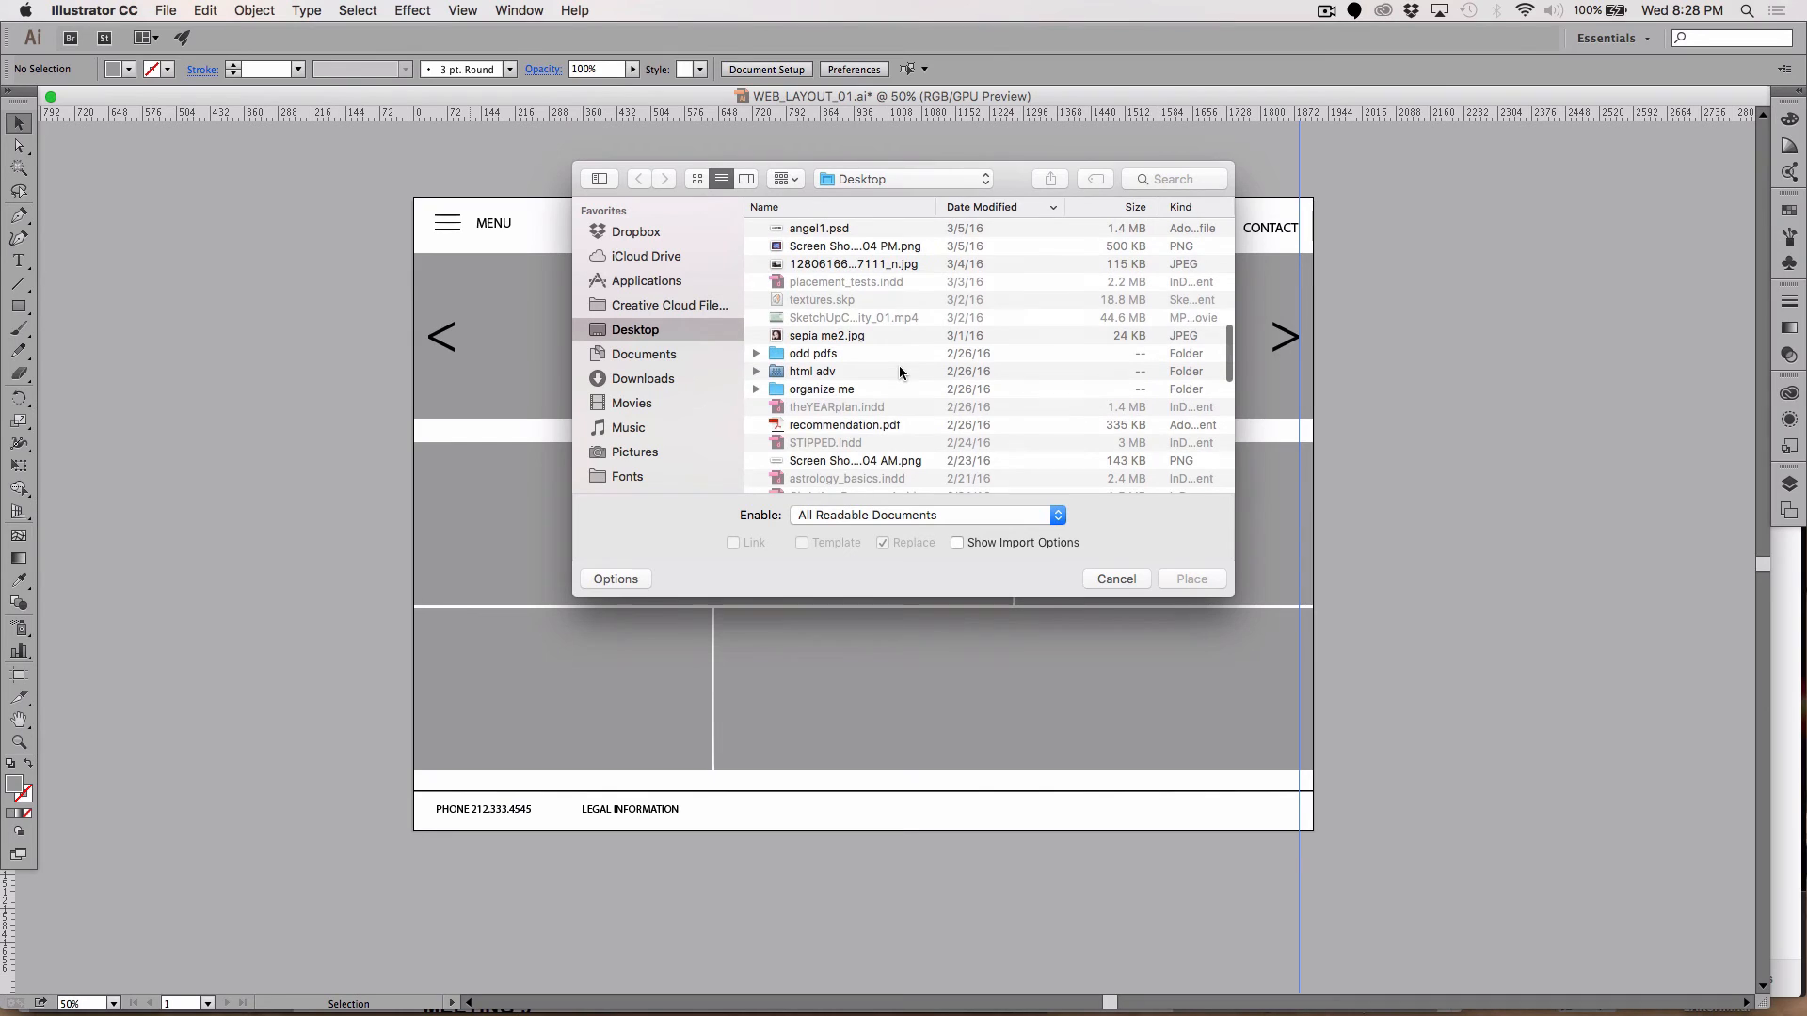
scroll(900, 371, "down", 2)
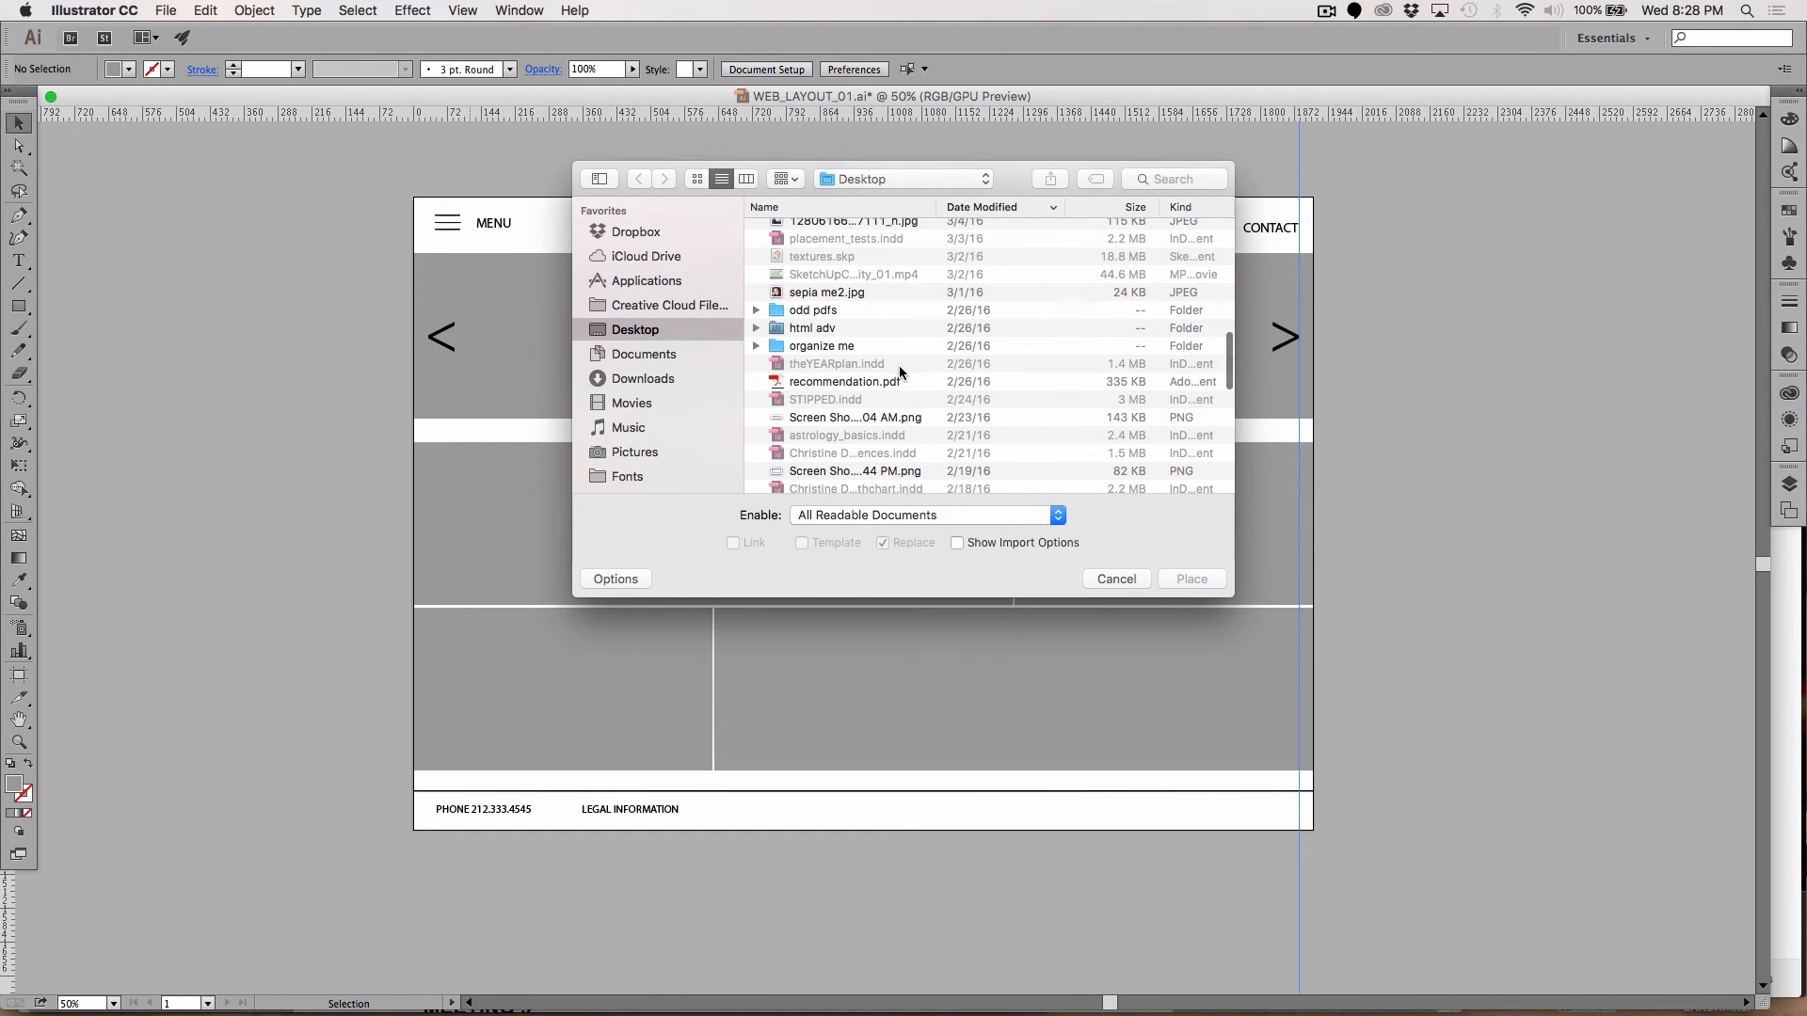
scroll(900, 372, "down", 3)
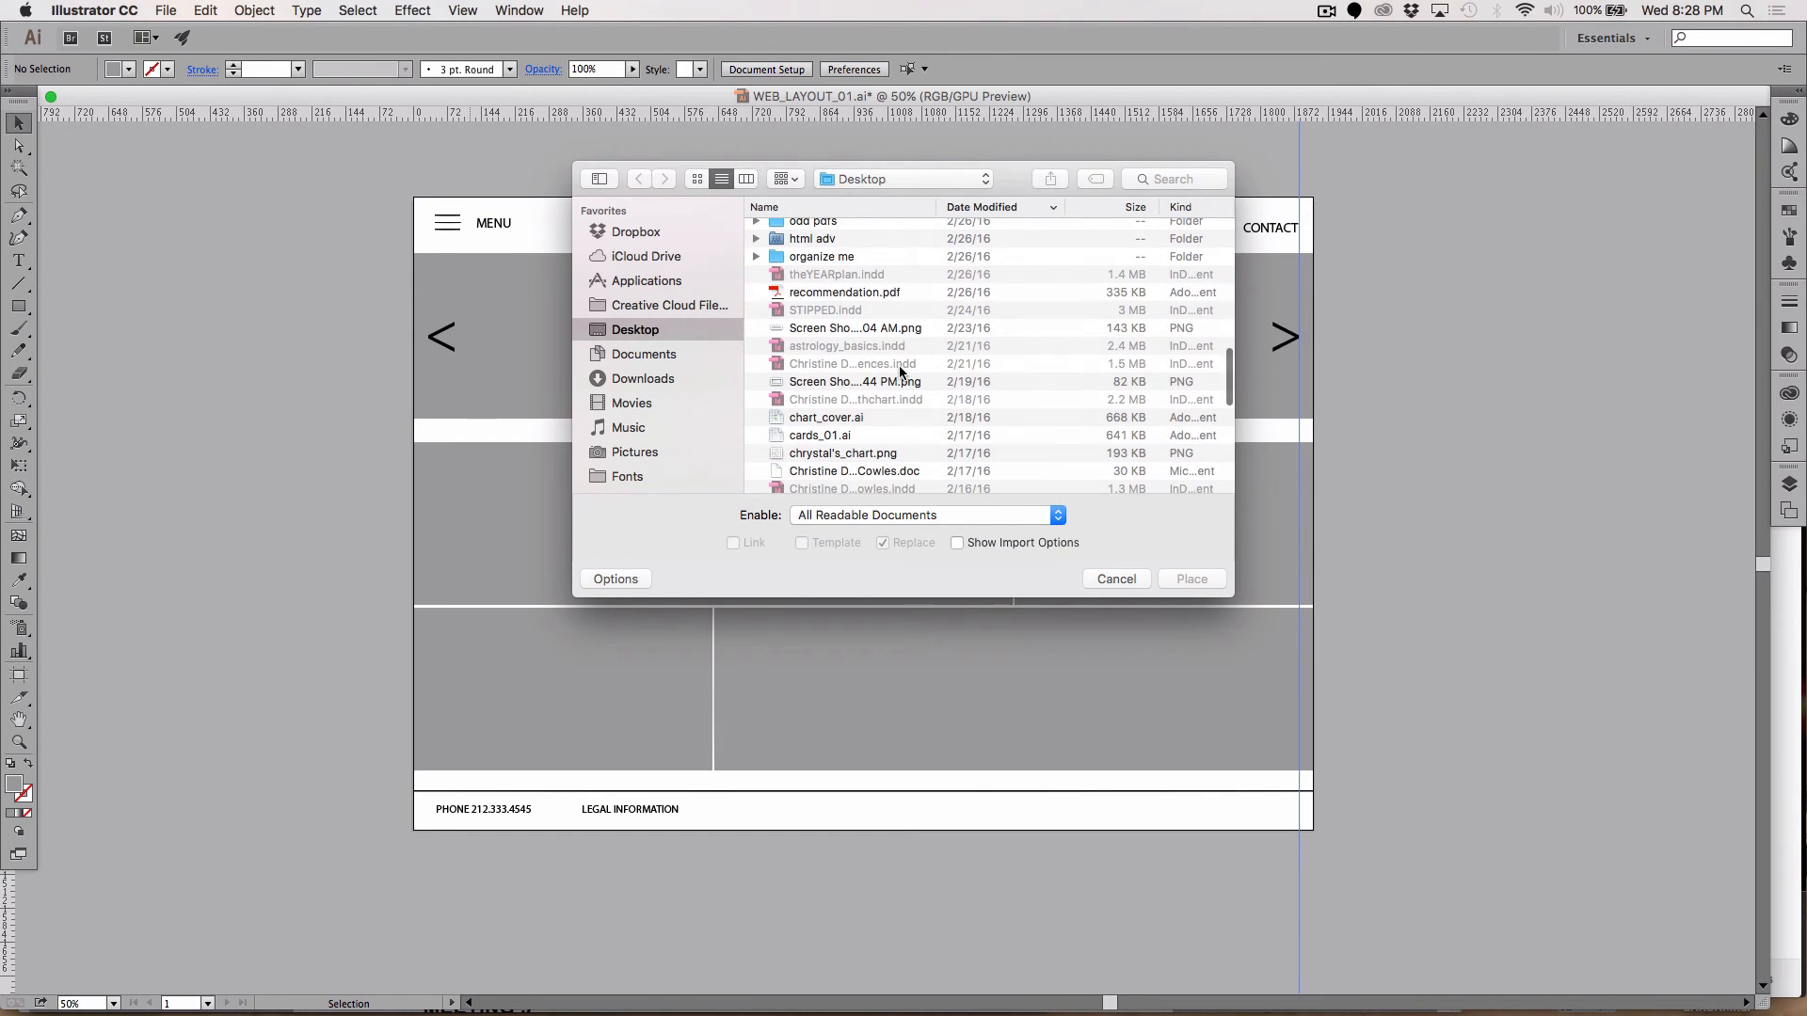
left_click(755, 257)
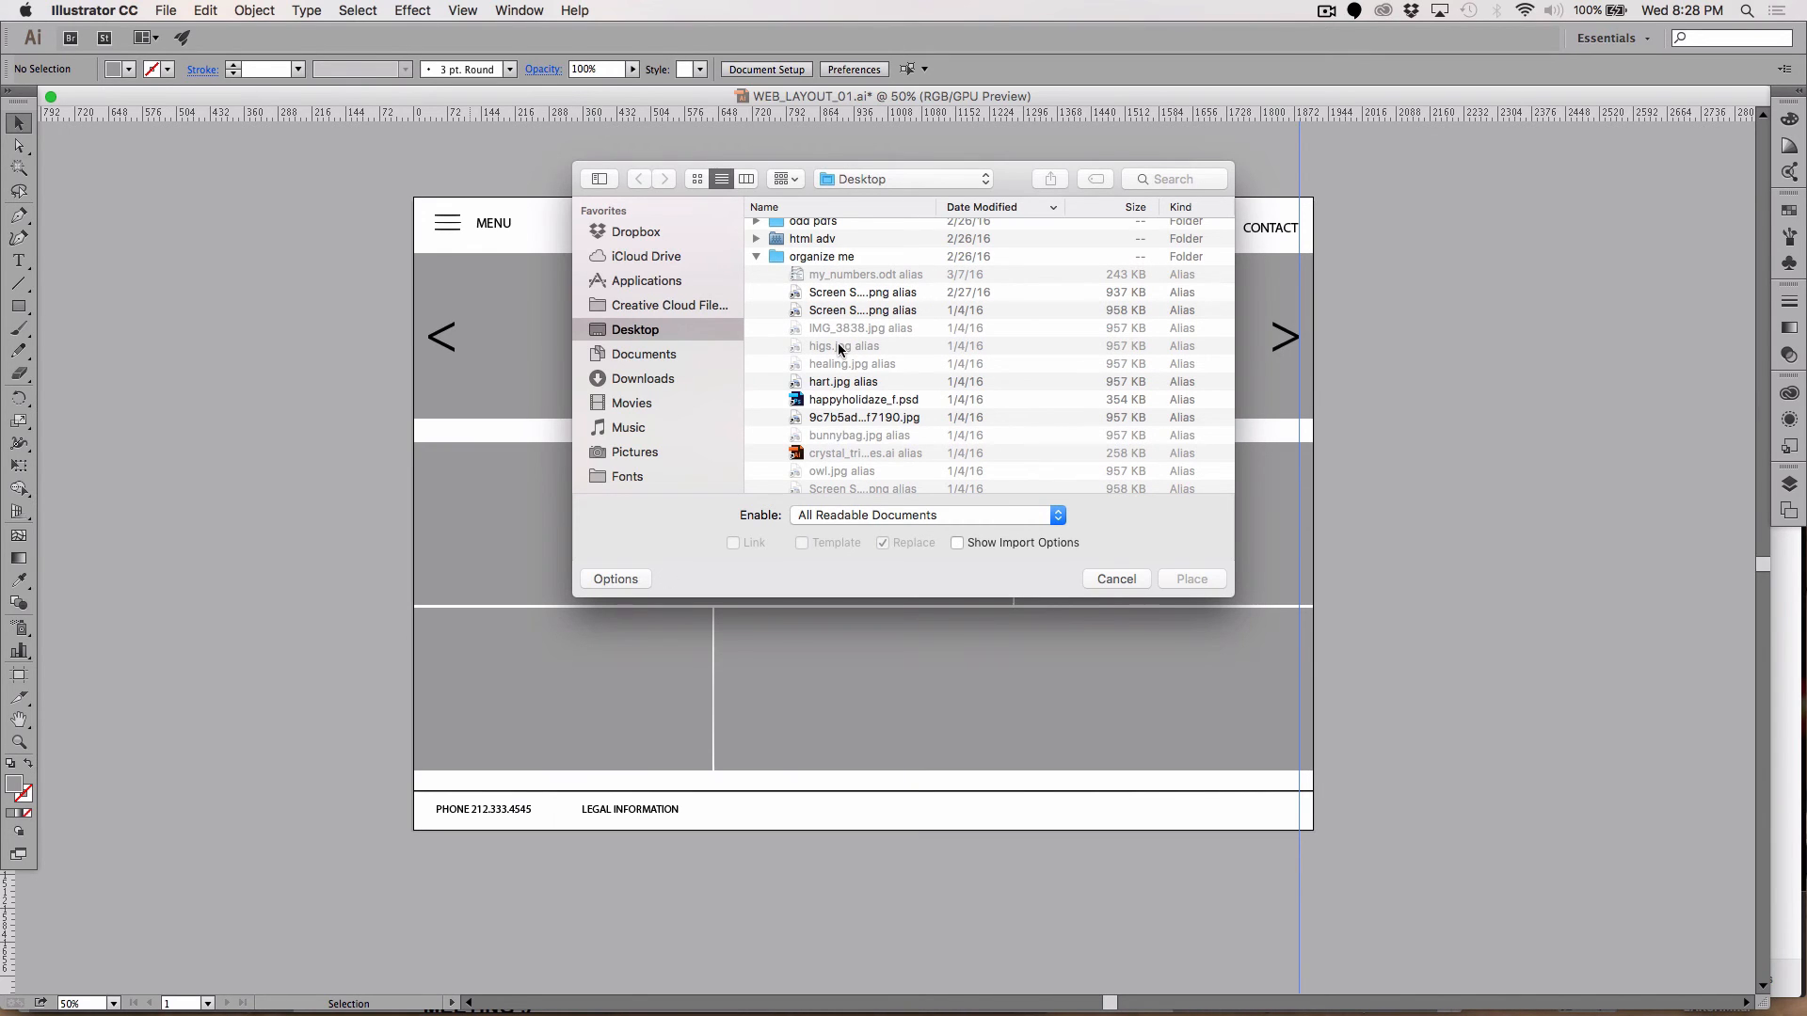
scroll(838, 345, "down", 2)
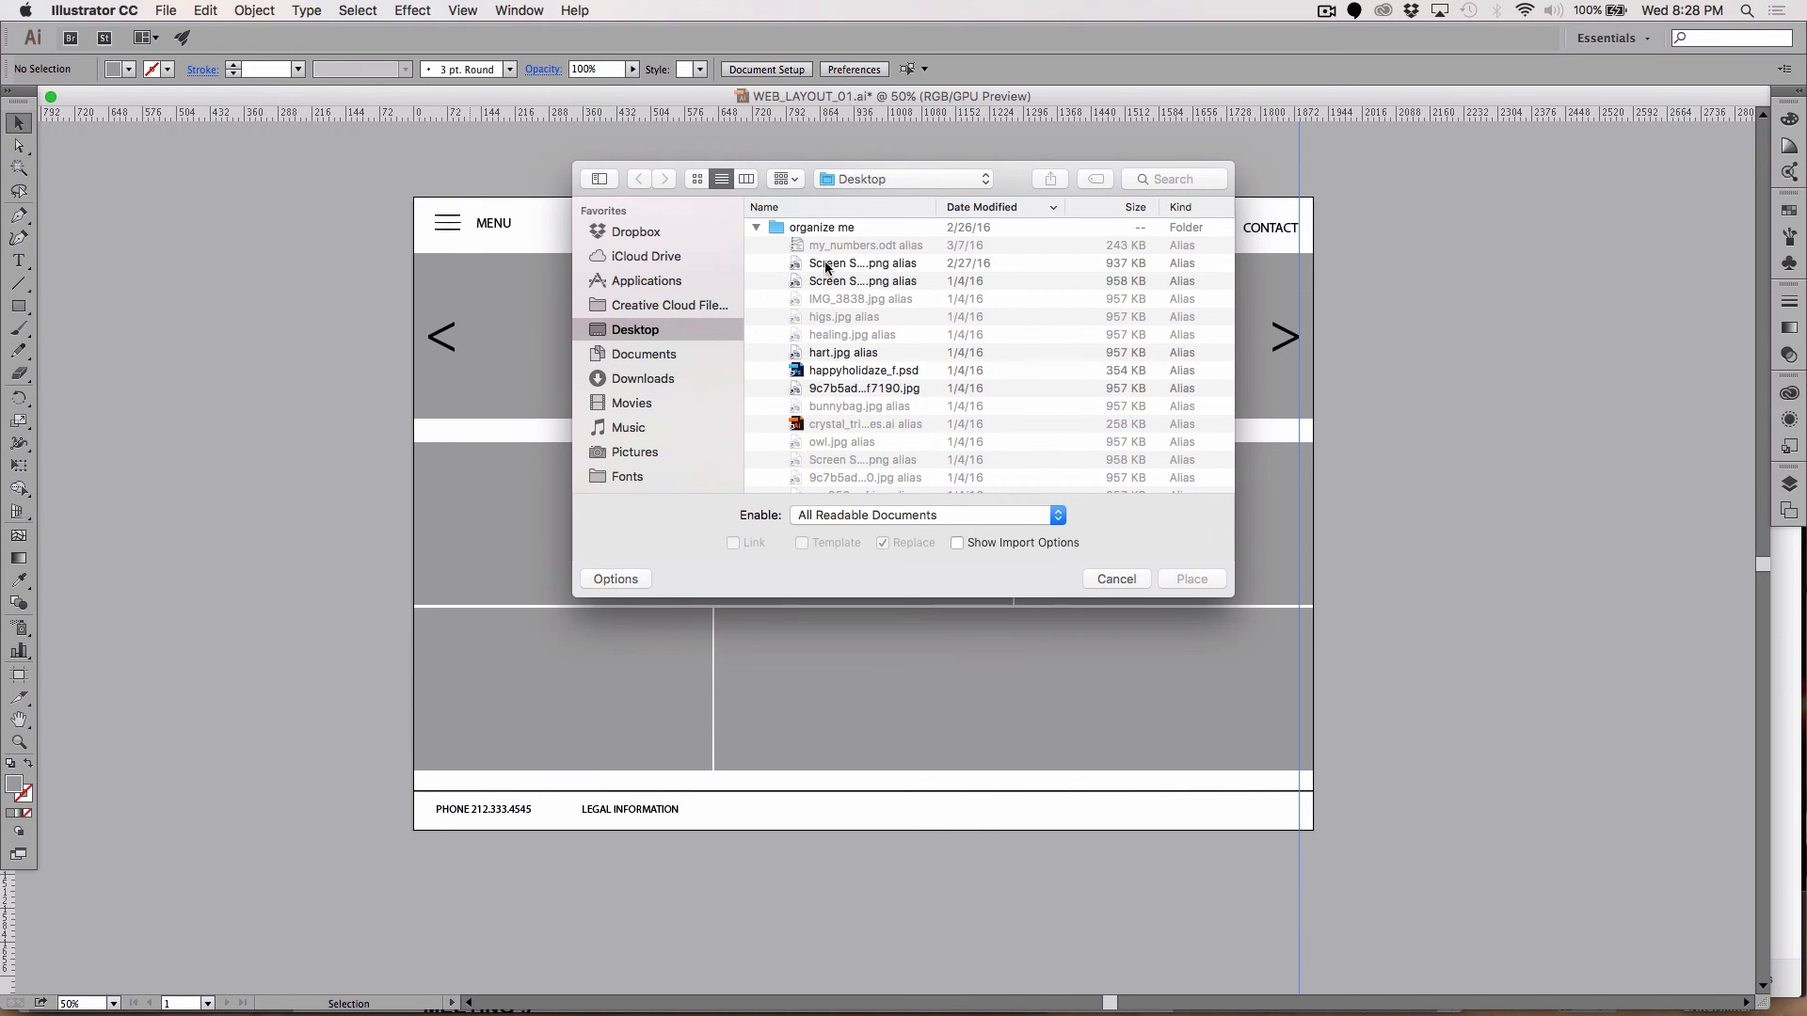
scroll(828, 271, "up", 1)
left_click(826, 295)
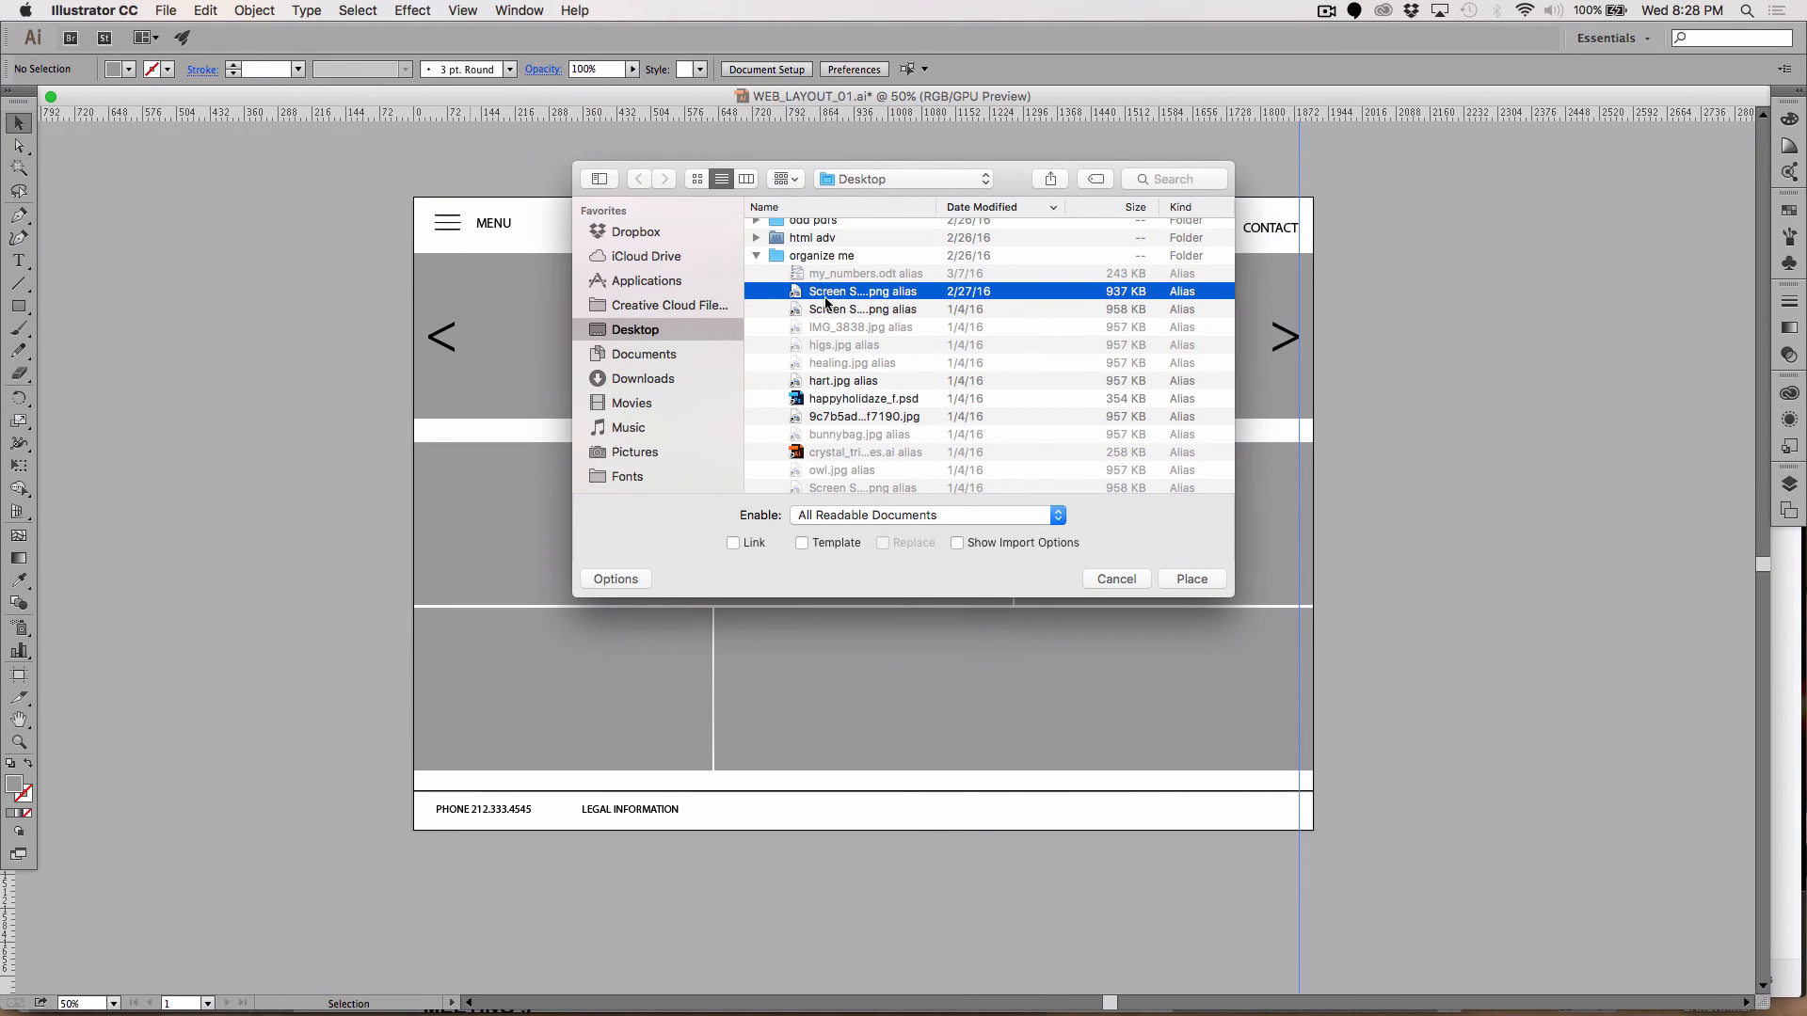
Step: Switch to column view, pick angel1.psd and load it for placing
left_click(749, 180)
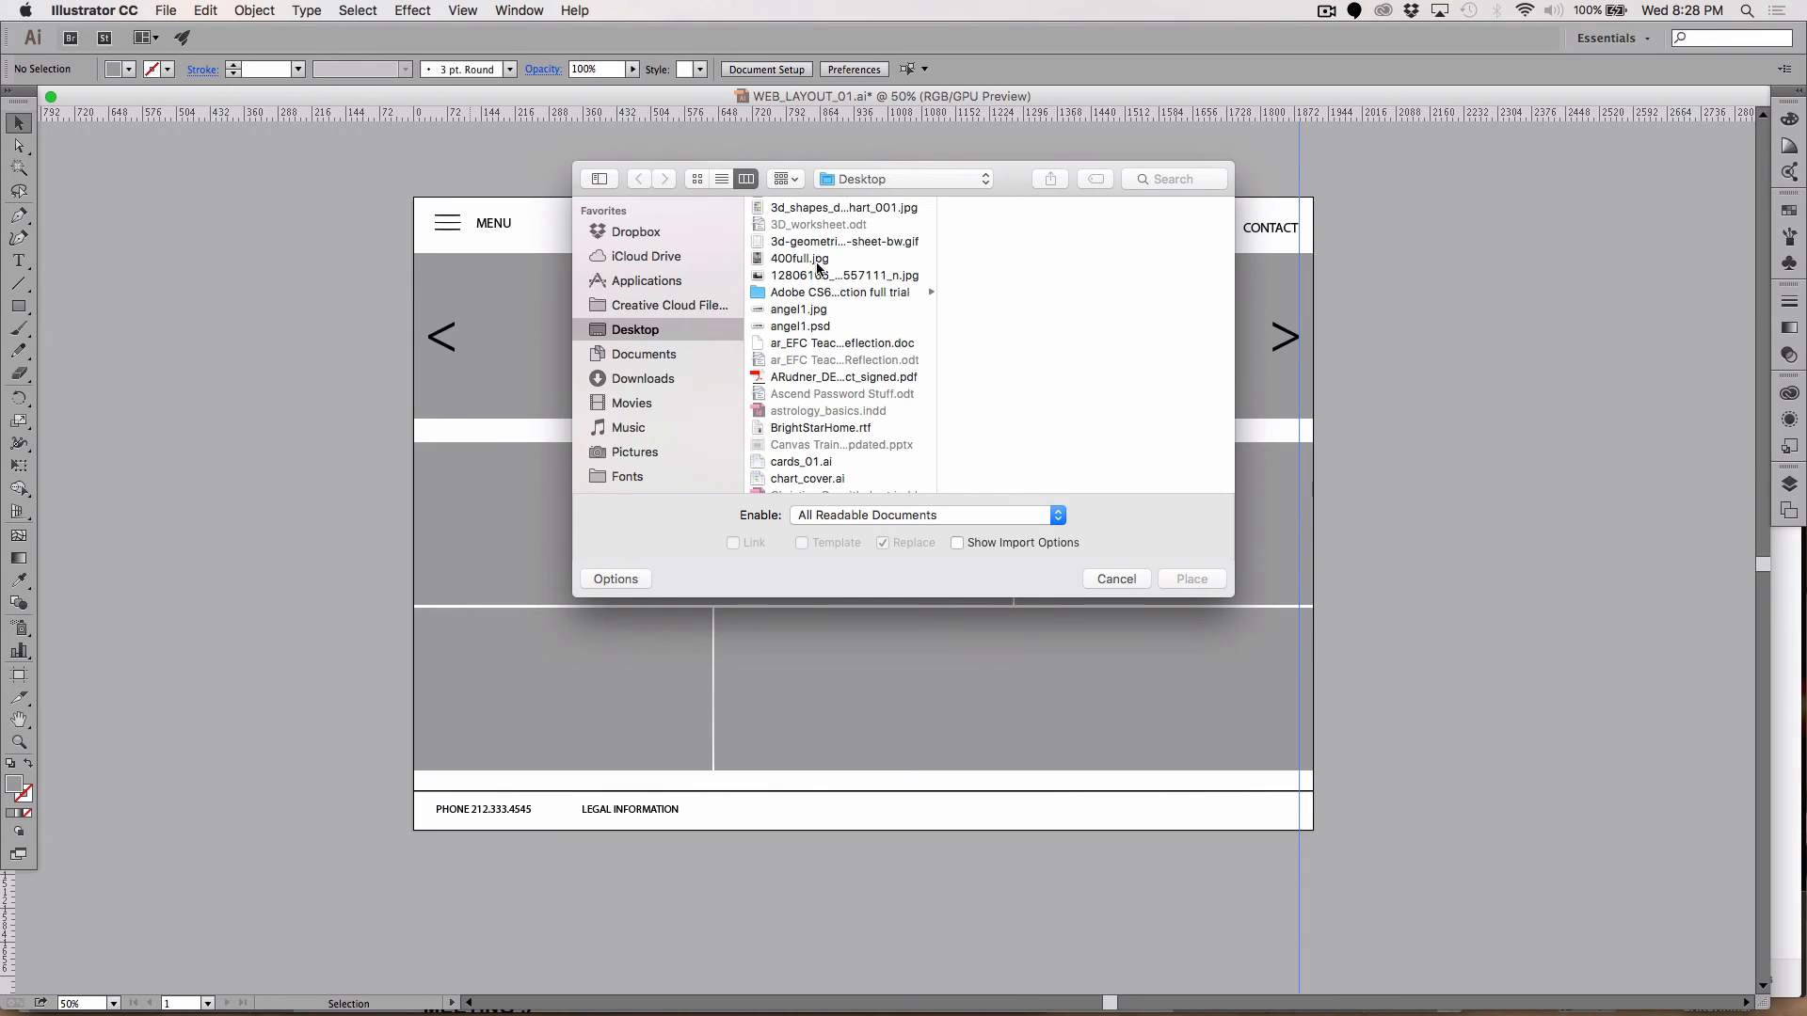
left_click(800, 325)
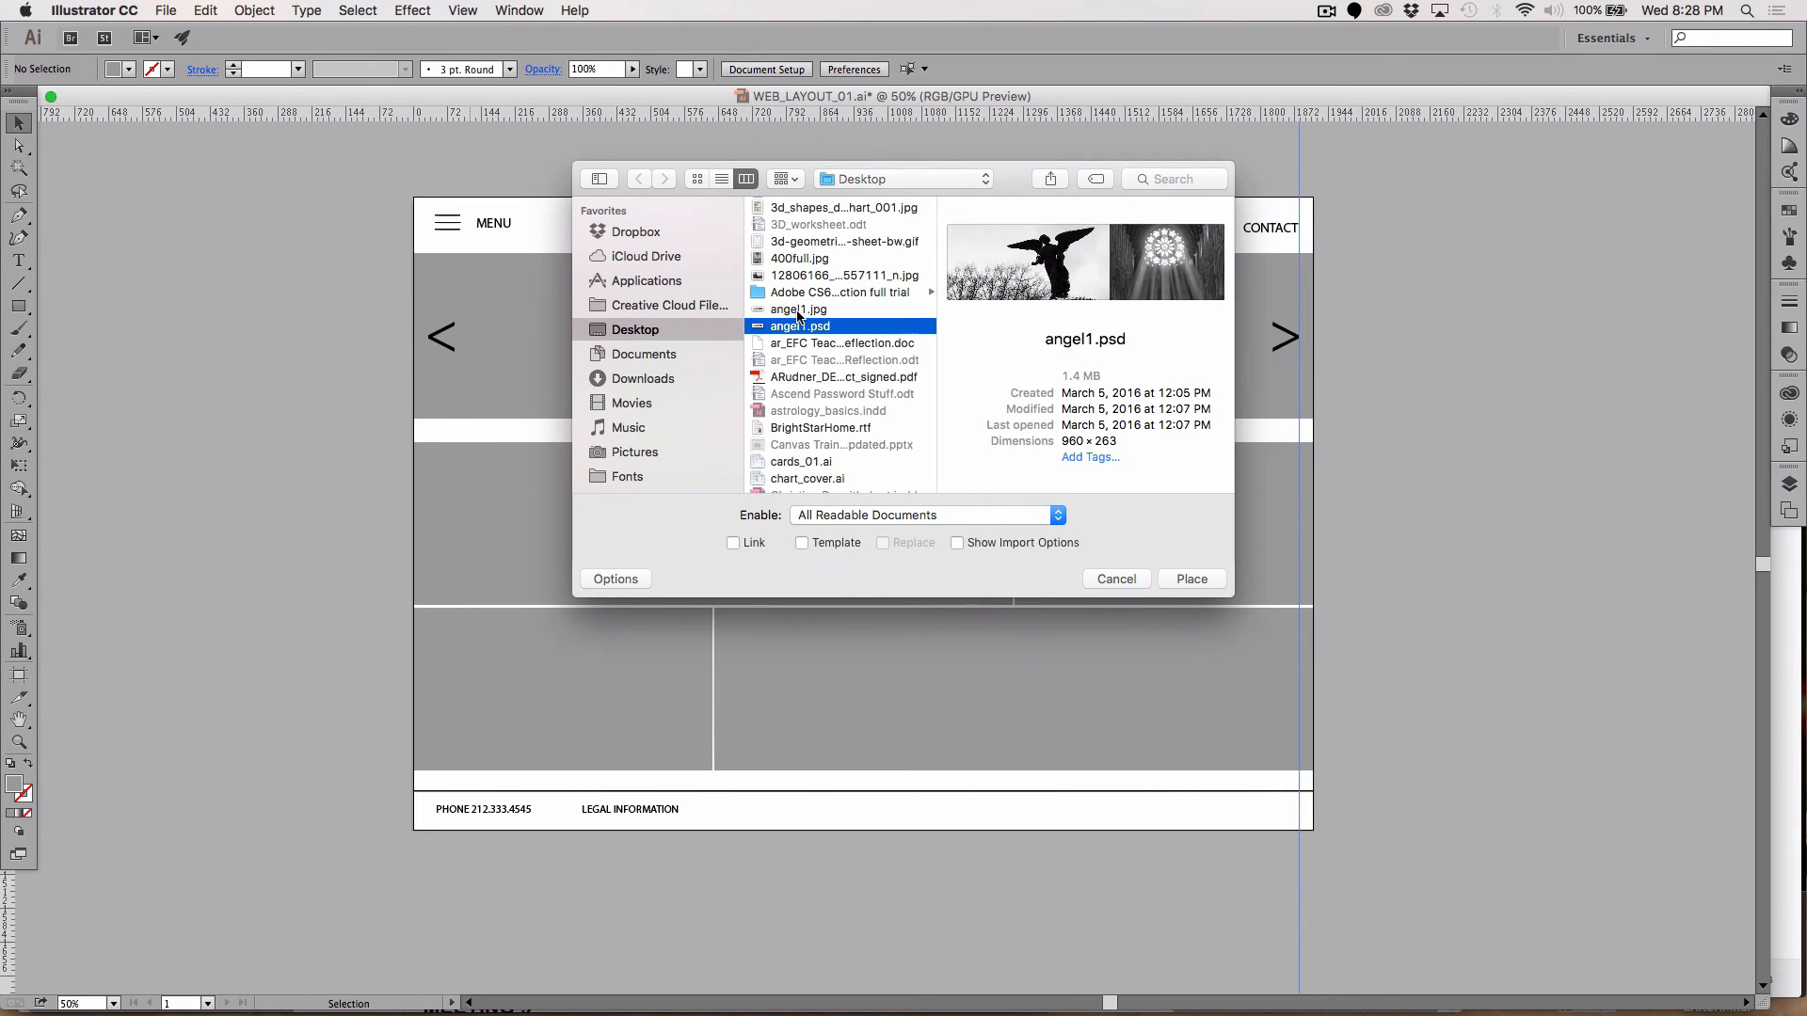
left_click(1193, 577)
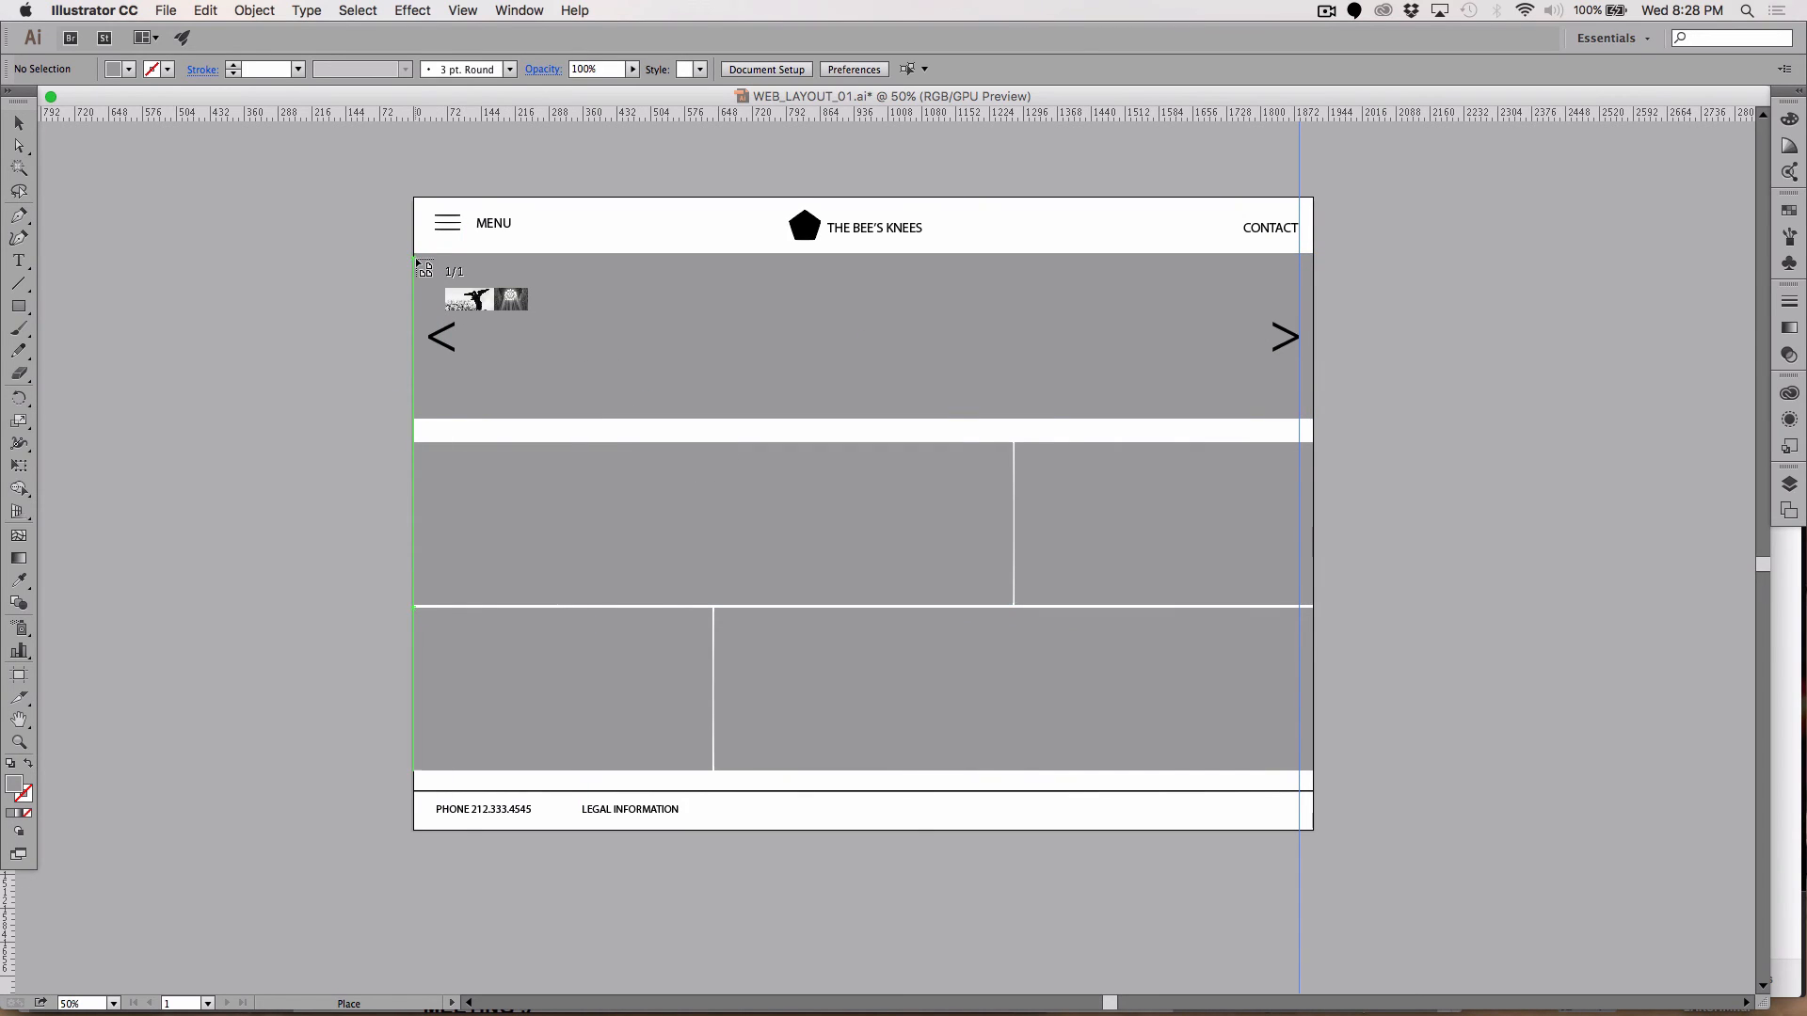
Step: Drag the angel and rose-window photos across the banner, adjust their position, then cut them
left_click_drag(417, 260, 1317, 530)
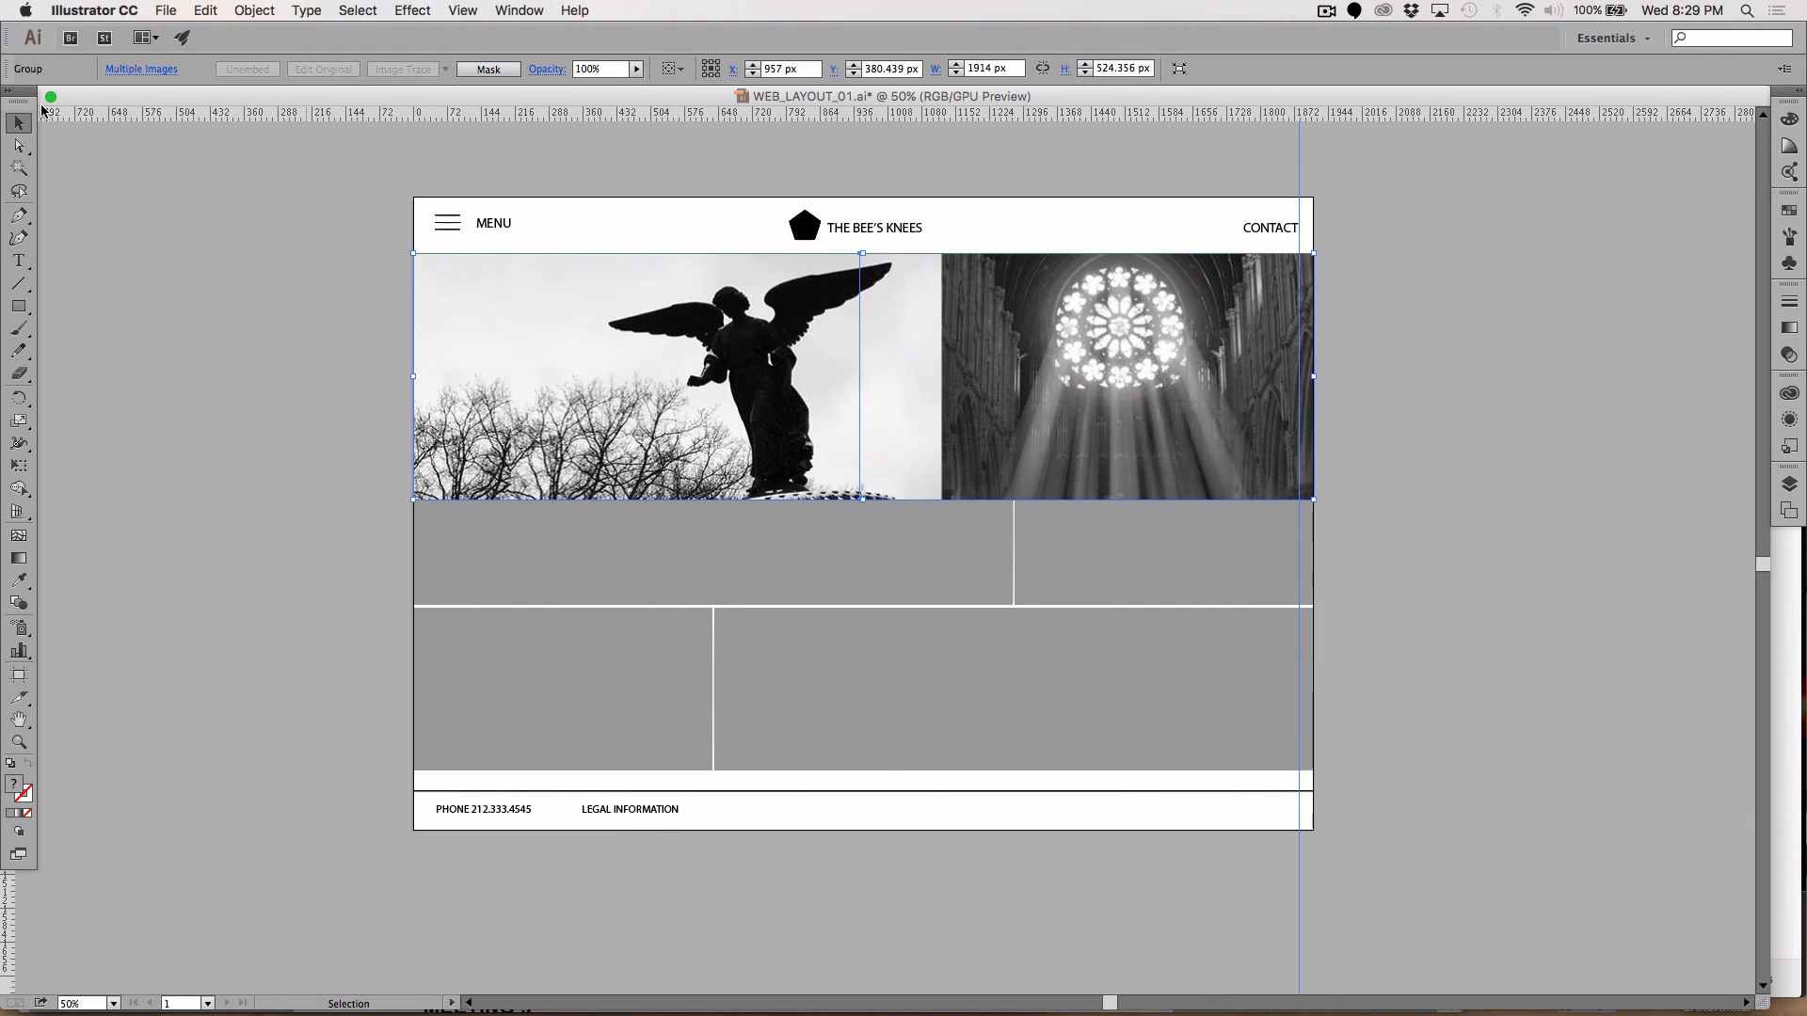
left_click(168, 273)
mouse_move(532, 366)
left_mouse_down()
mouse_move(551, 386)
mouse_move(548, 471)
mouse_move(583, 504)
mouse_move(534, 341)
left_mouse_up()
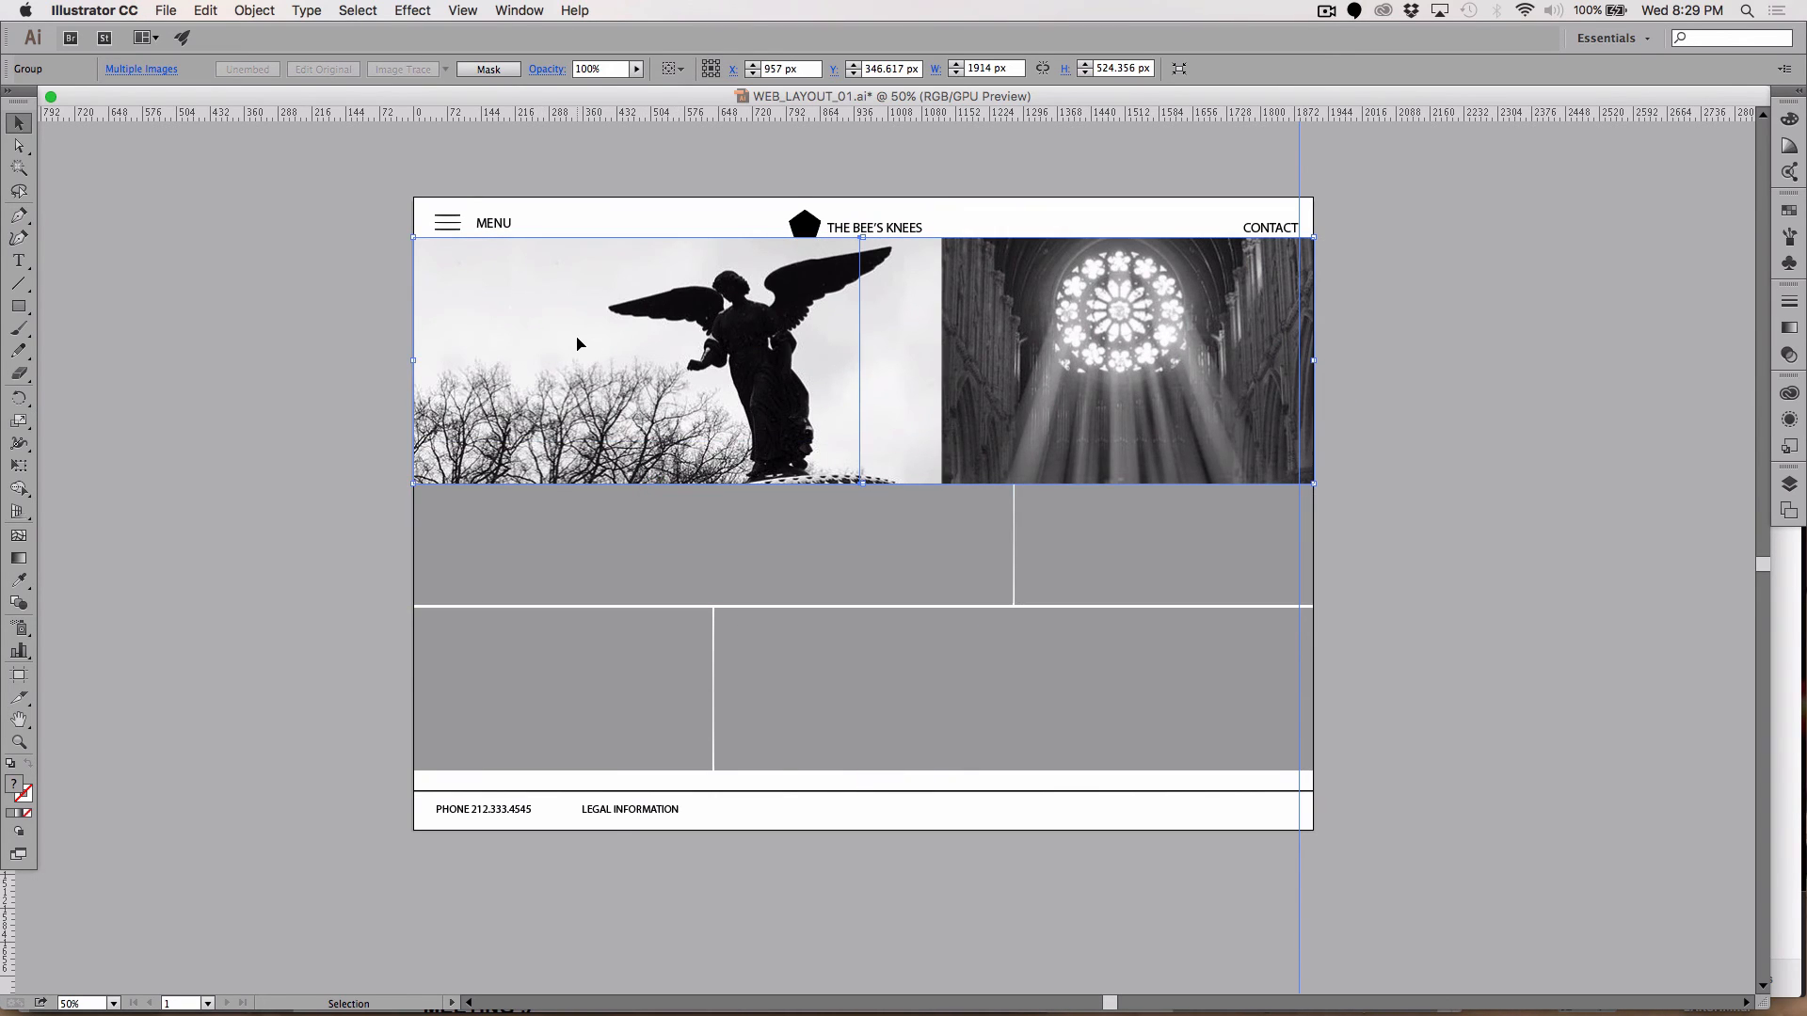
key("super+x")
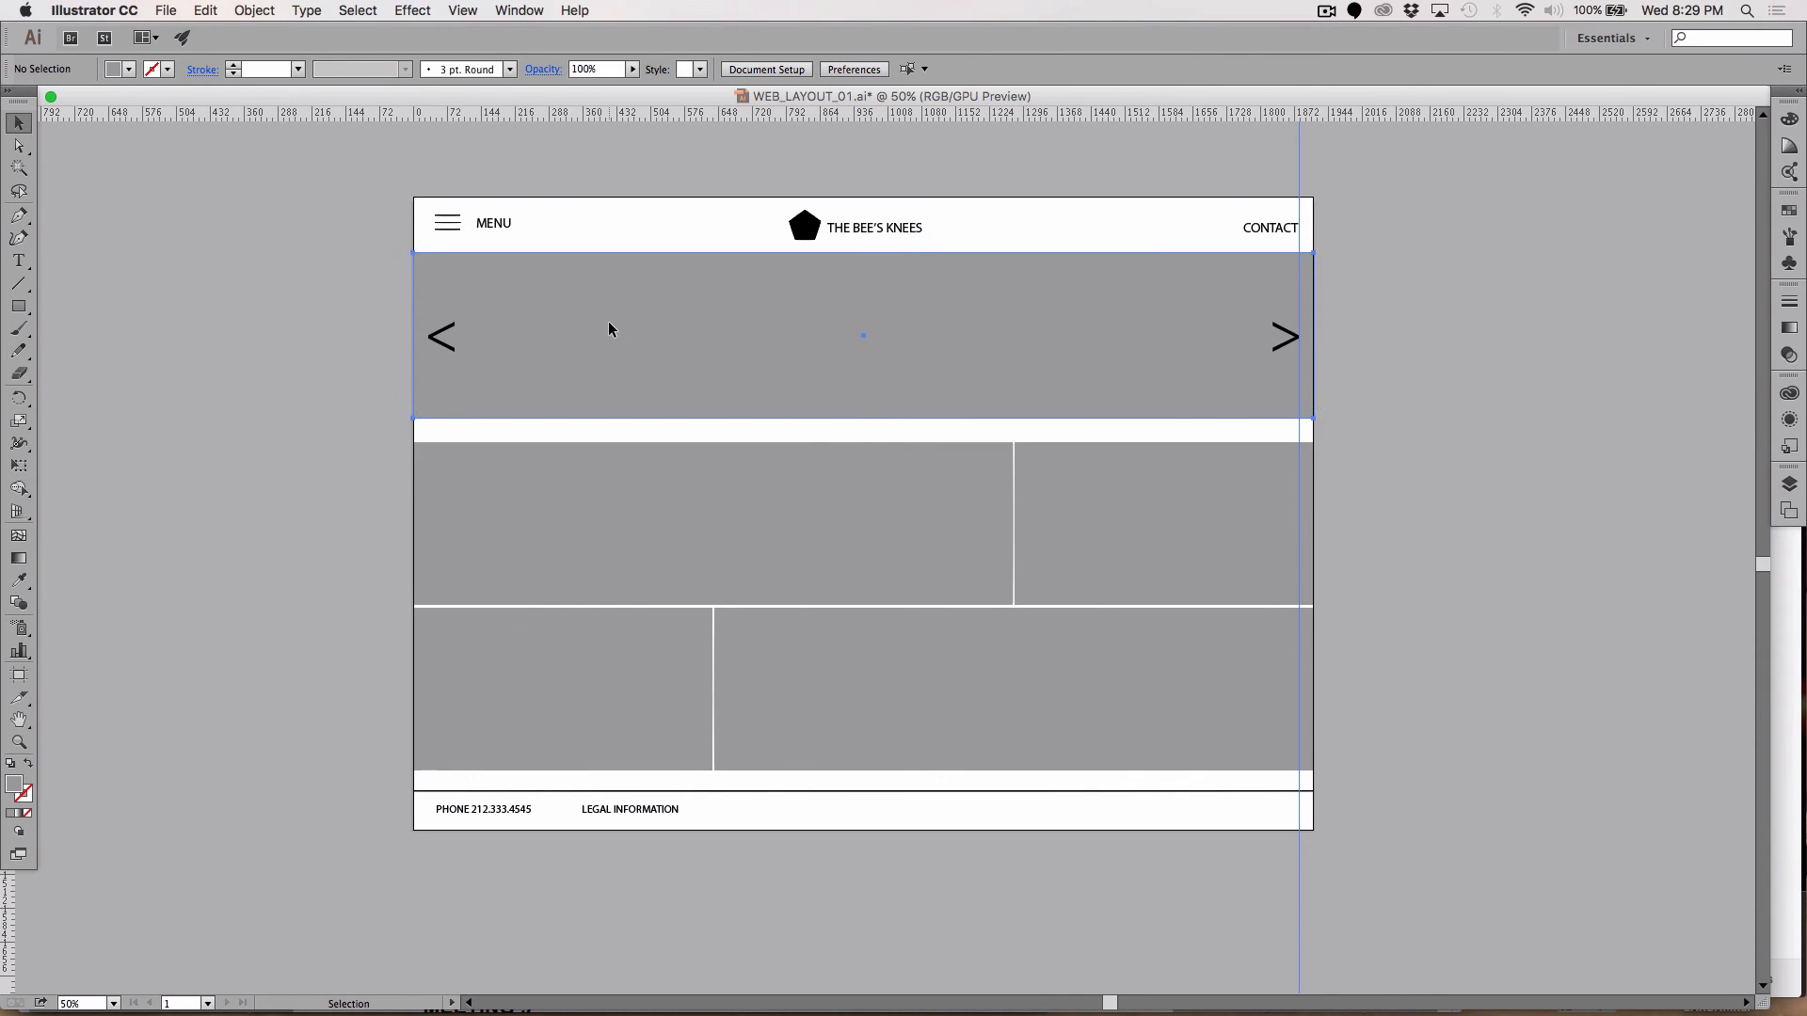
Step: After undoing a Paste in Place, paste the photos in back behind the grey banner rectangle
left_click(609, 322)
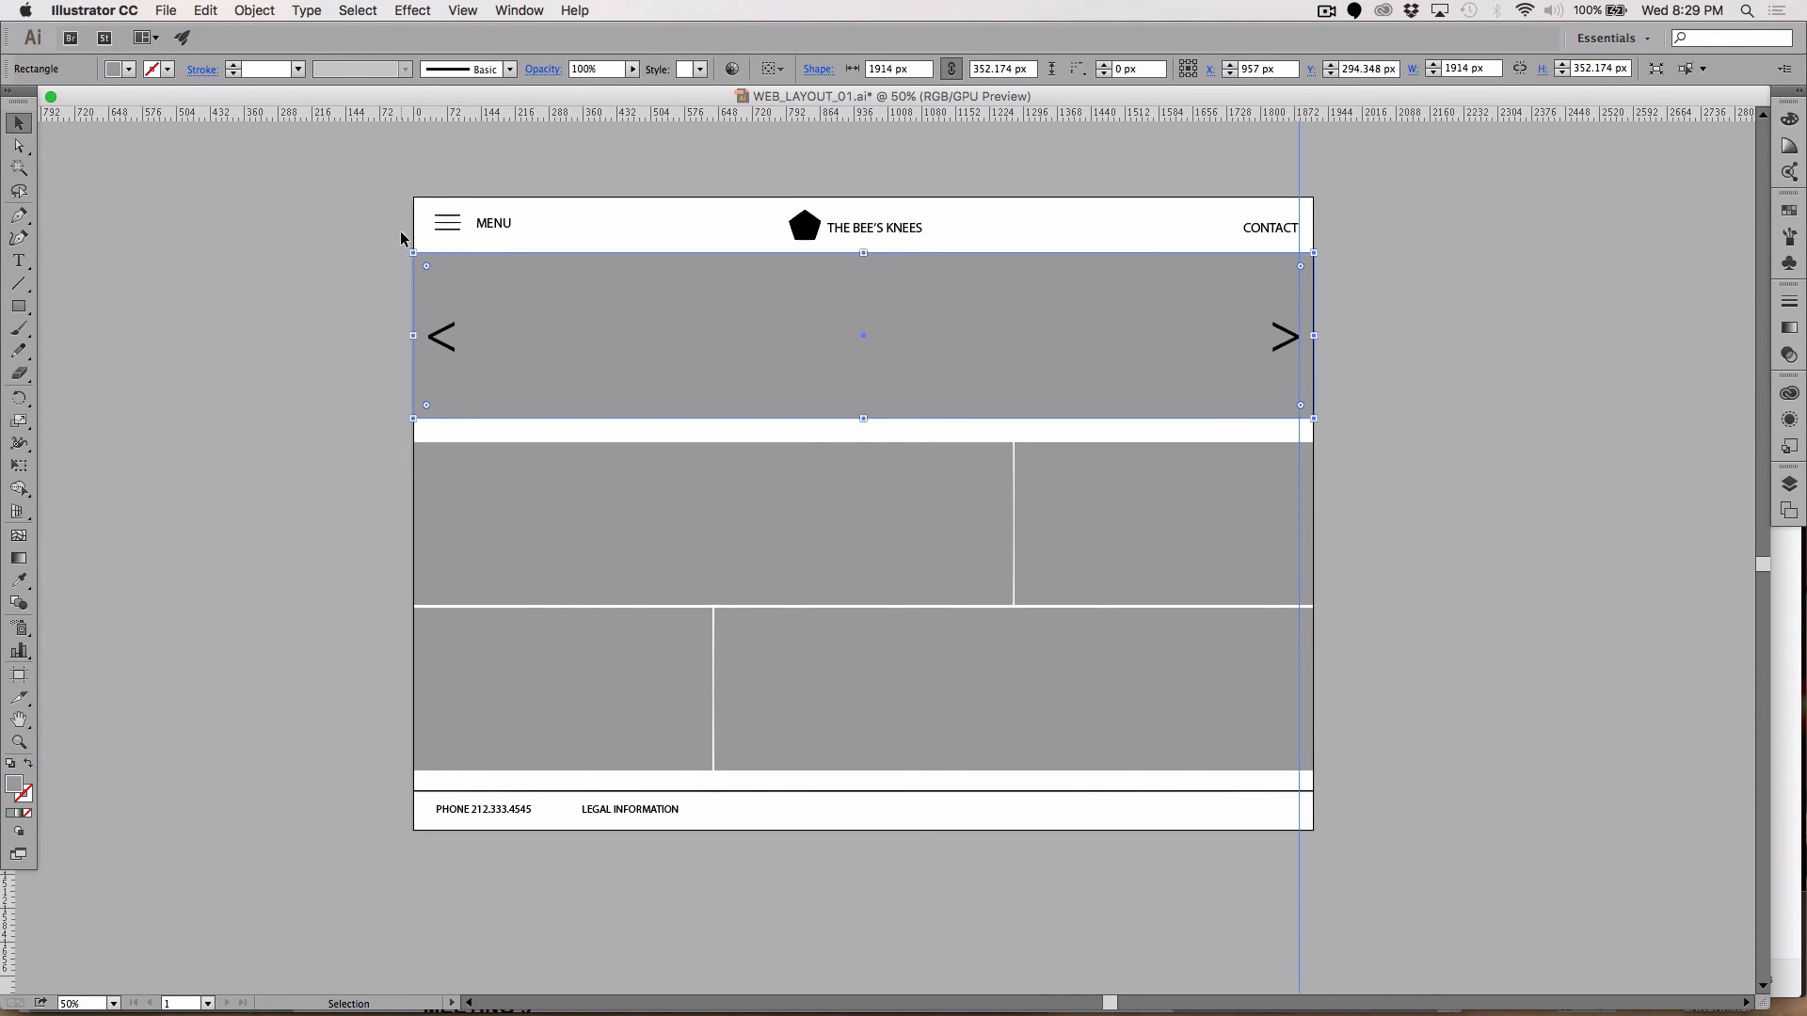
left_click(206, 11)
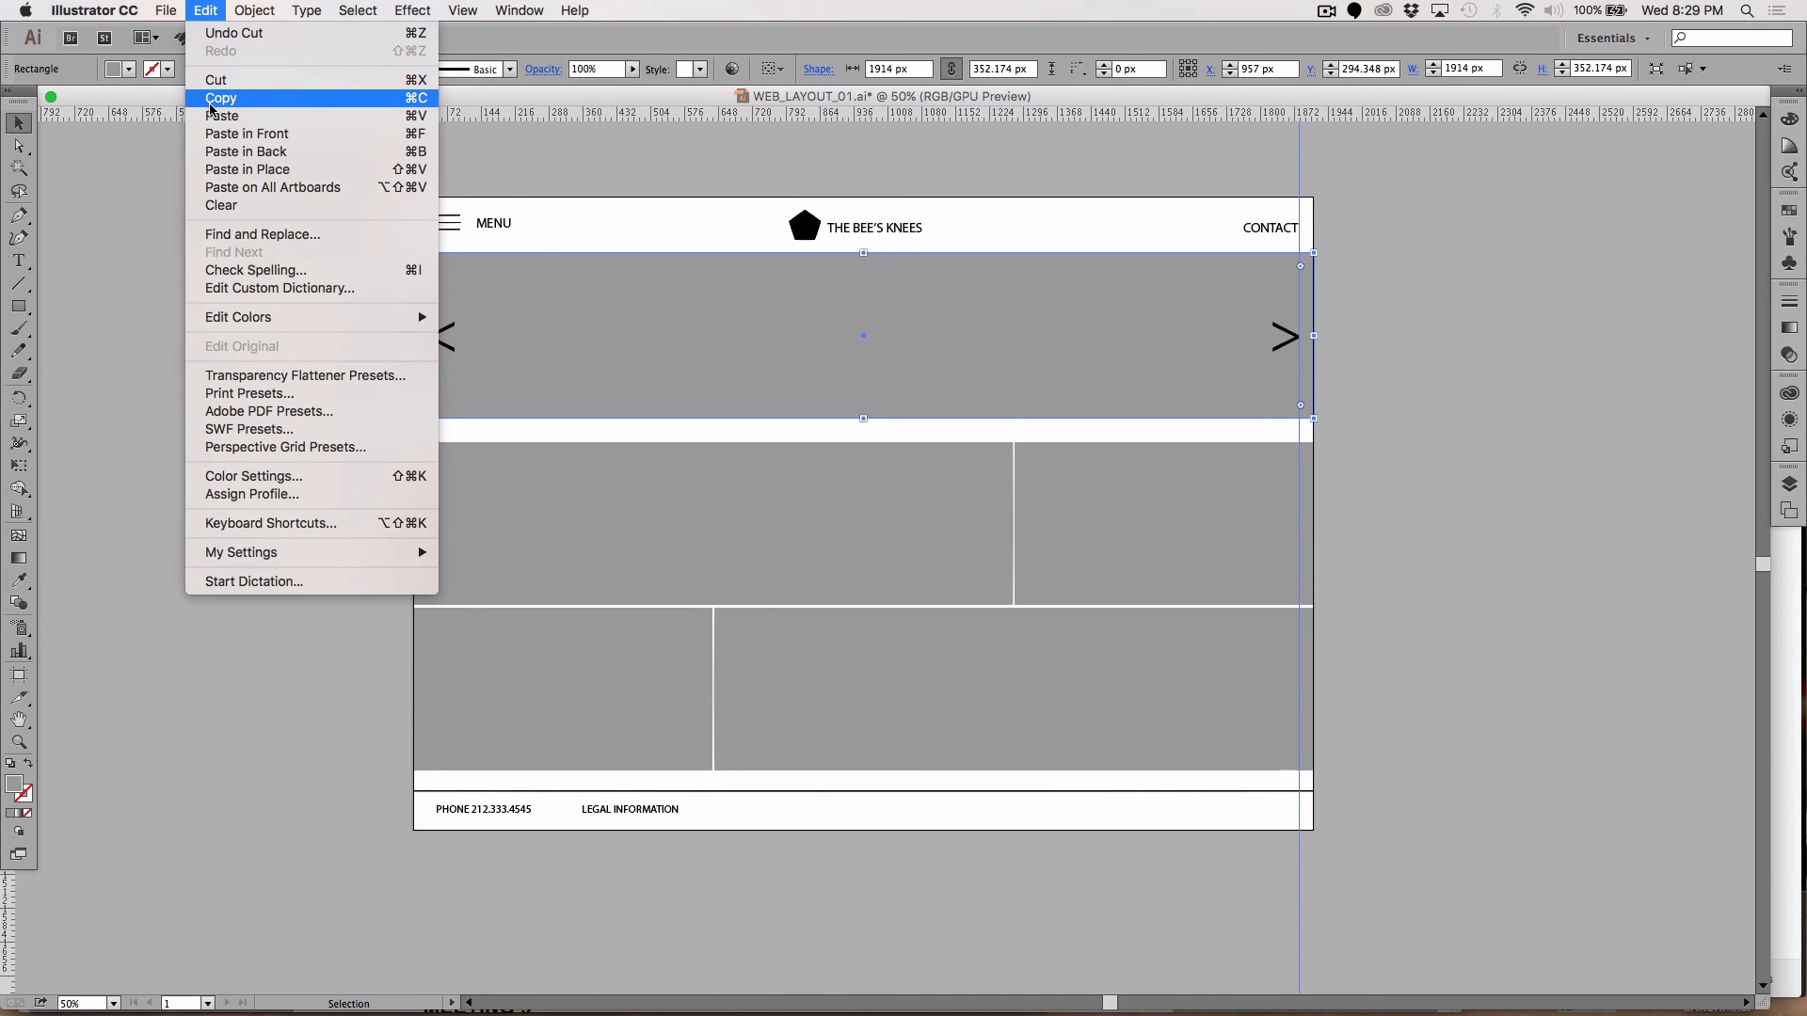
left_click(217, 156)
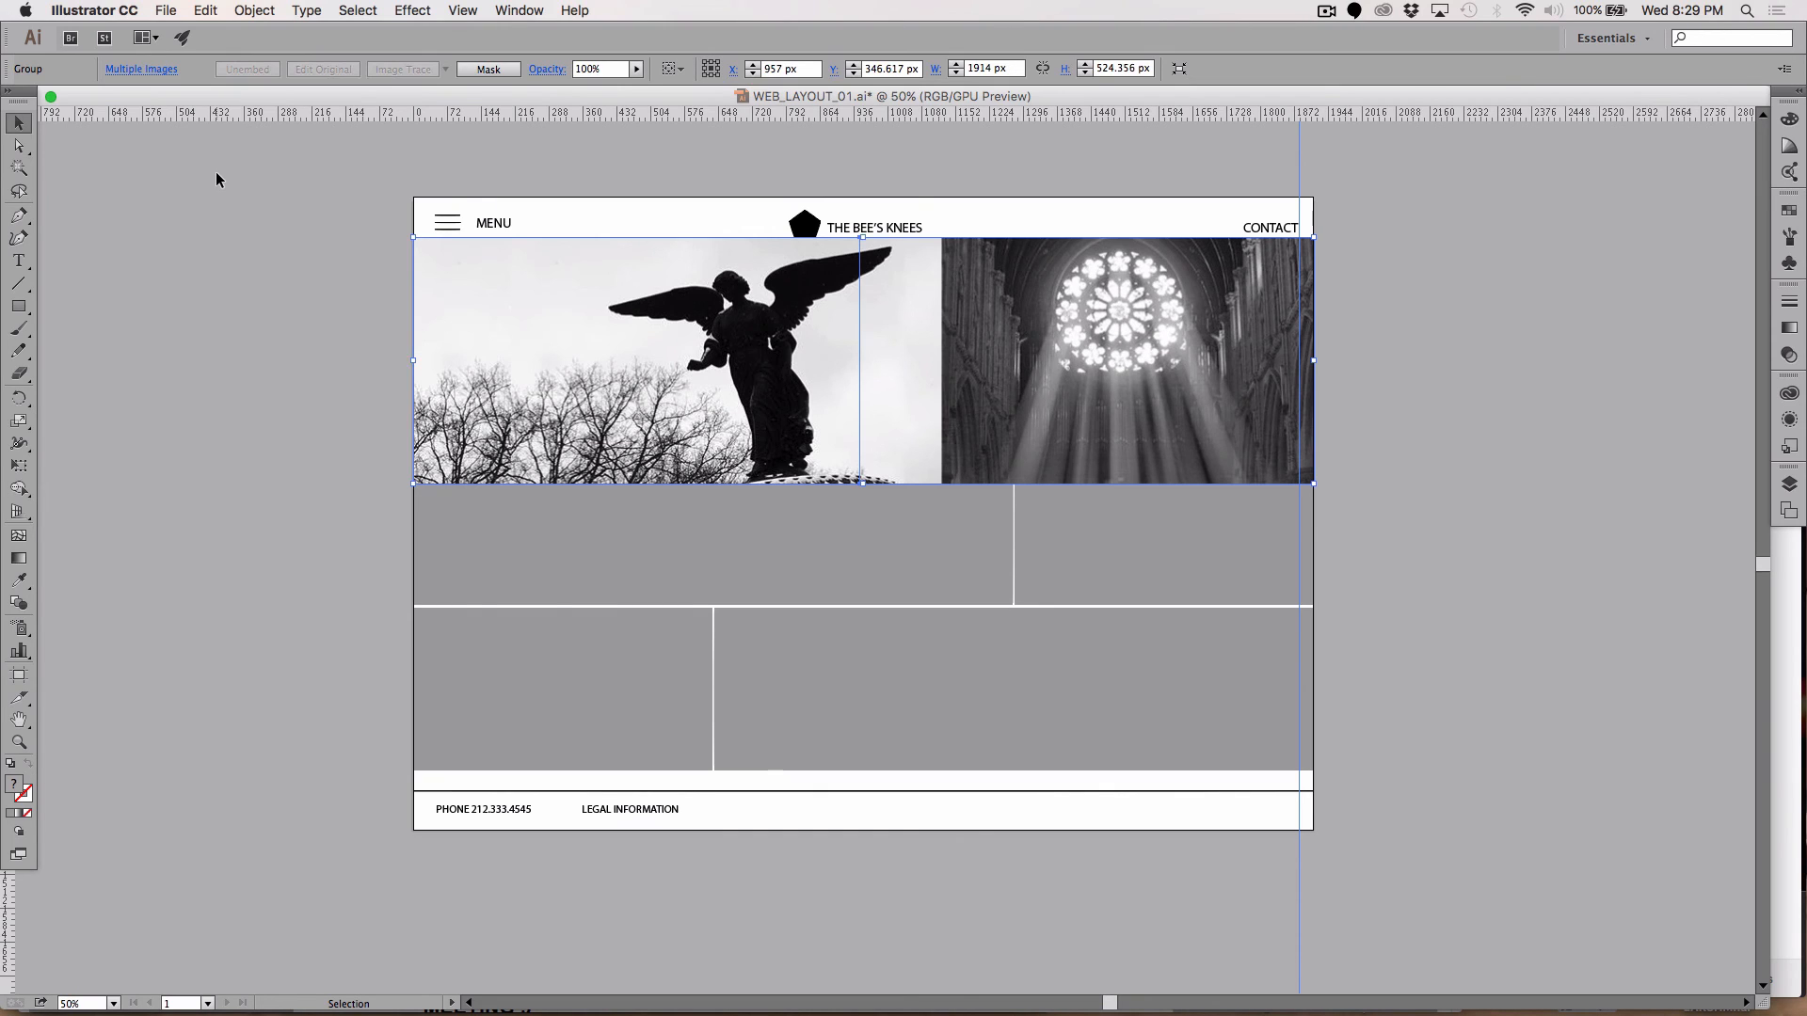
key("ctrl+z")
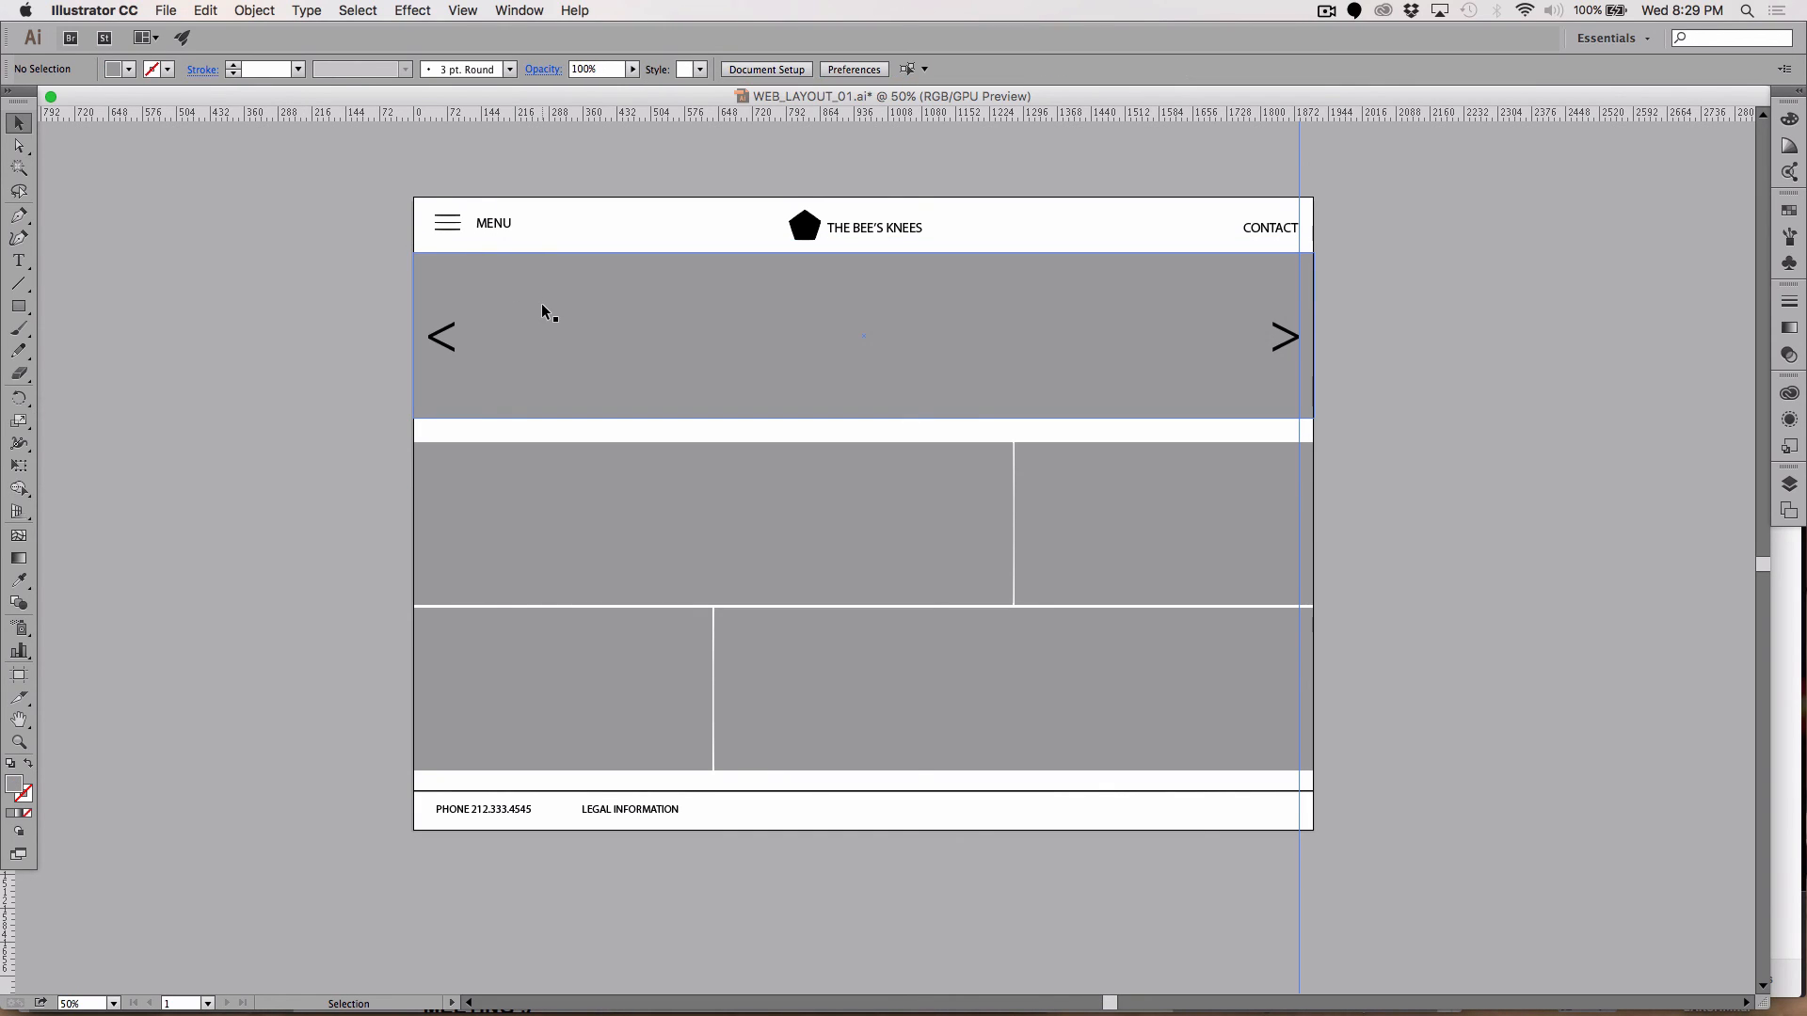
left_click(542, 305)
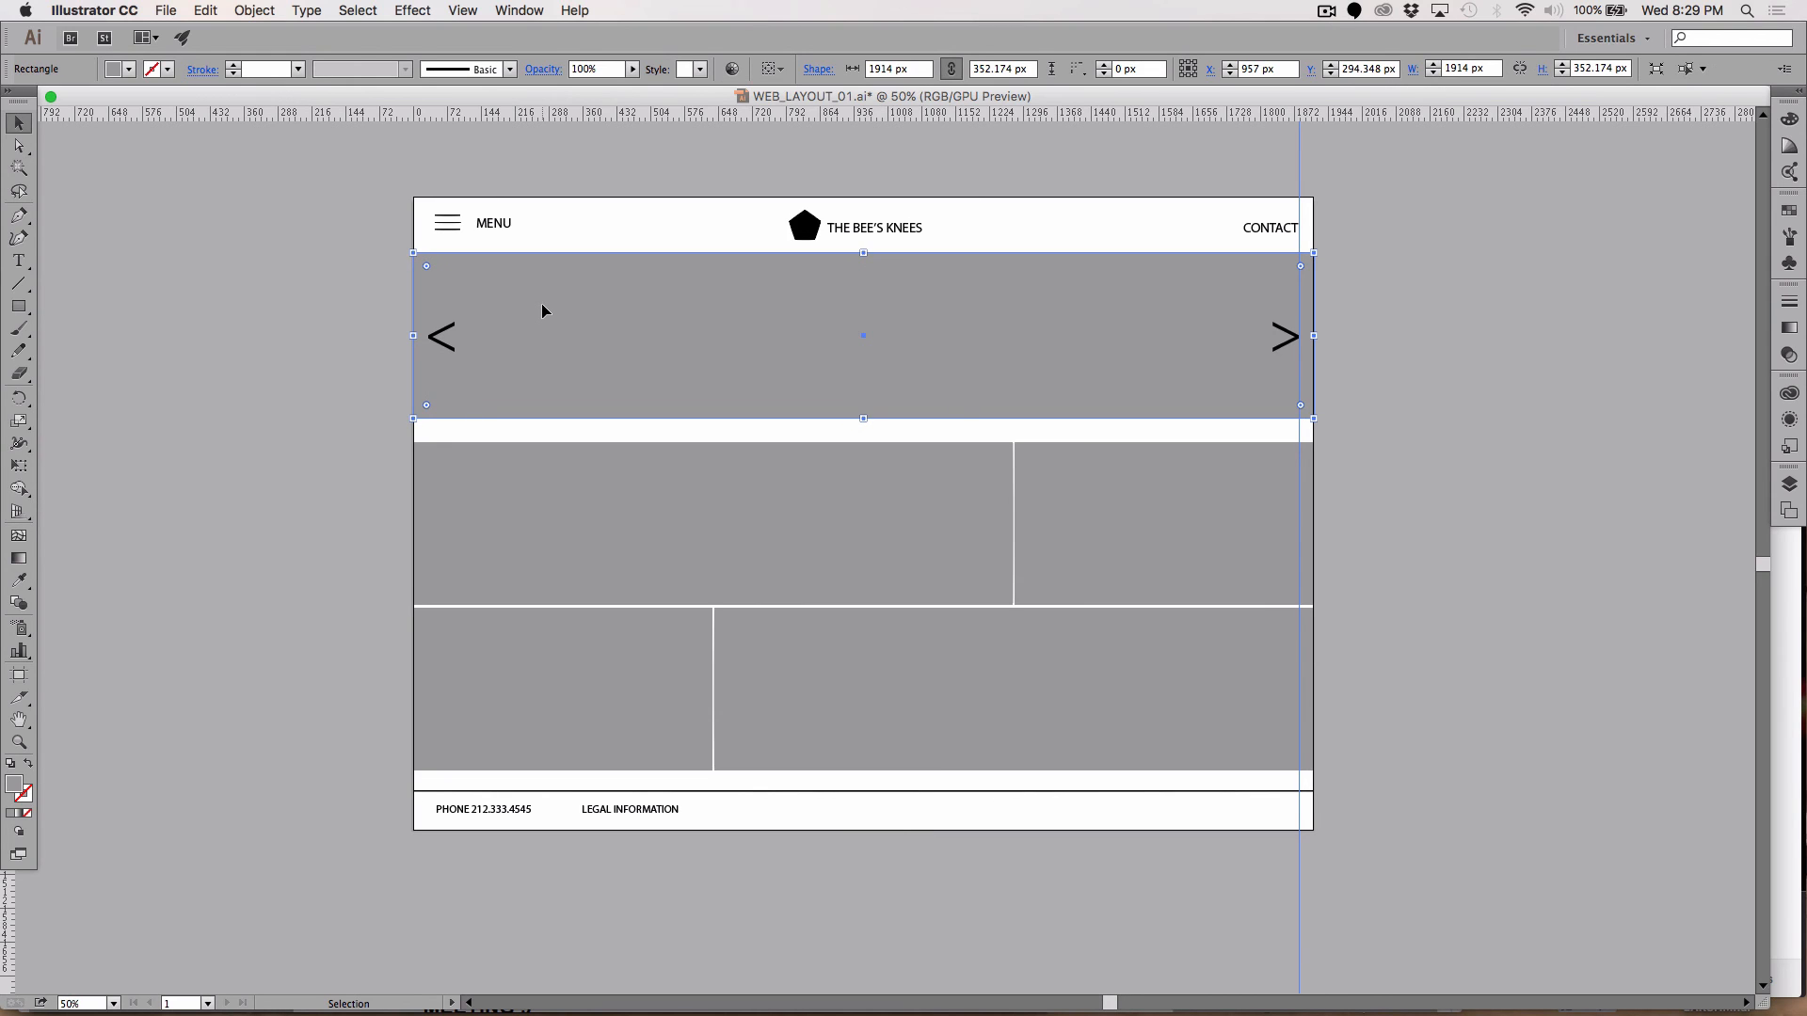
left_click(205, 10)
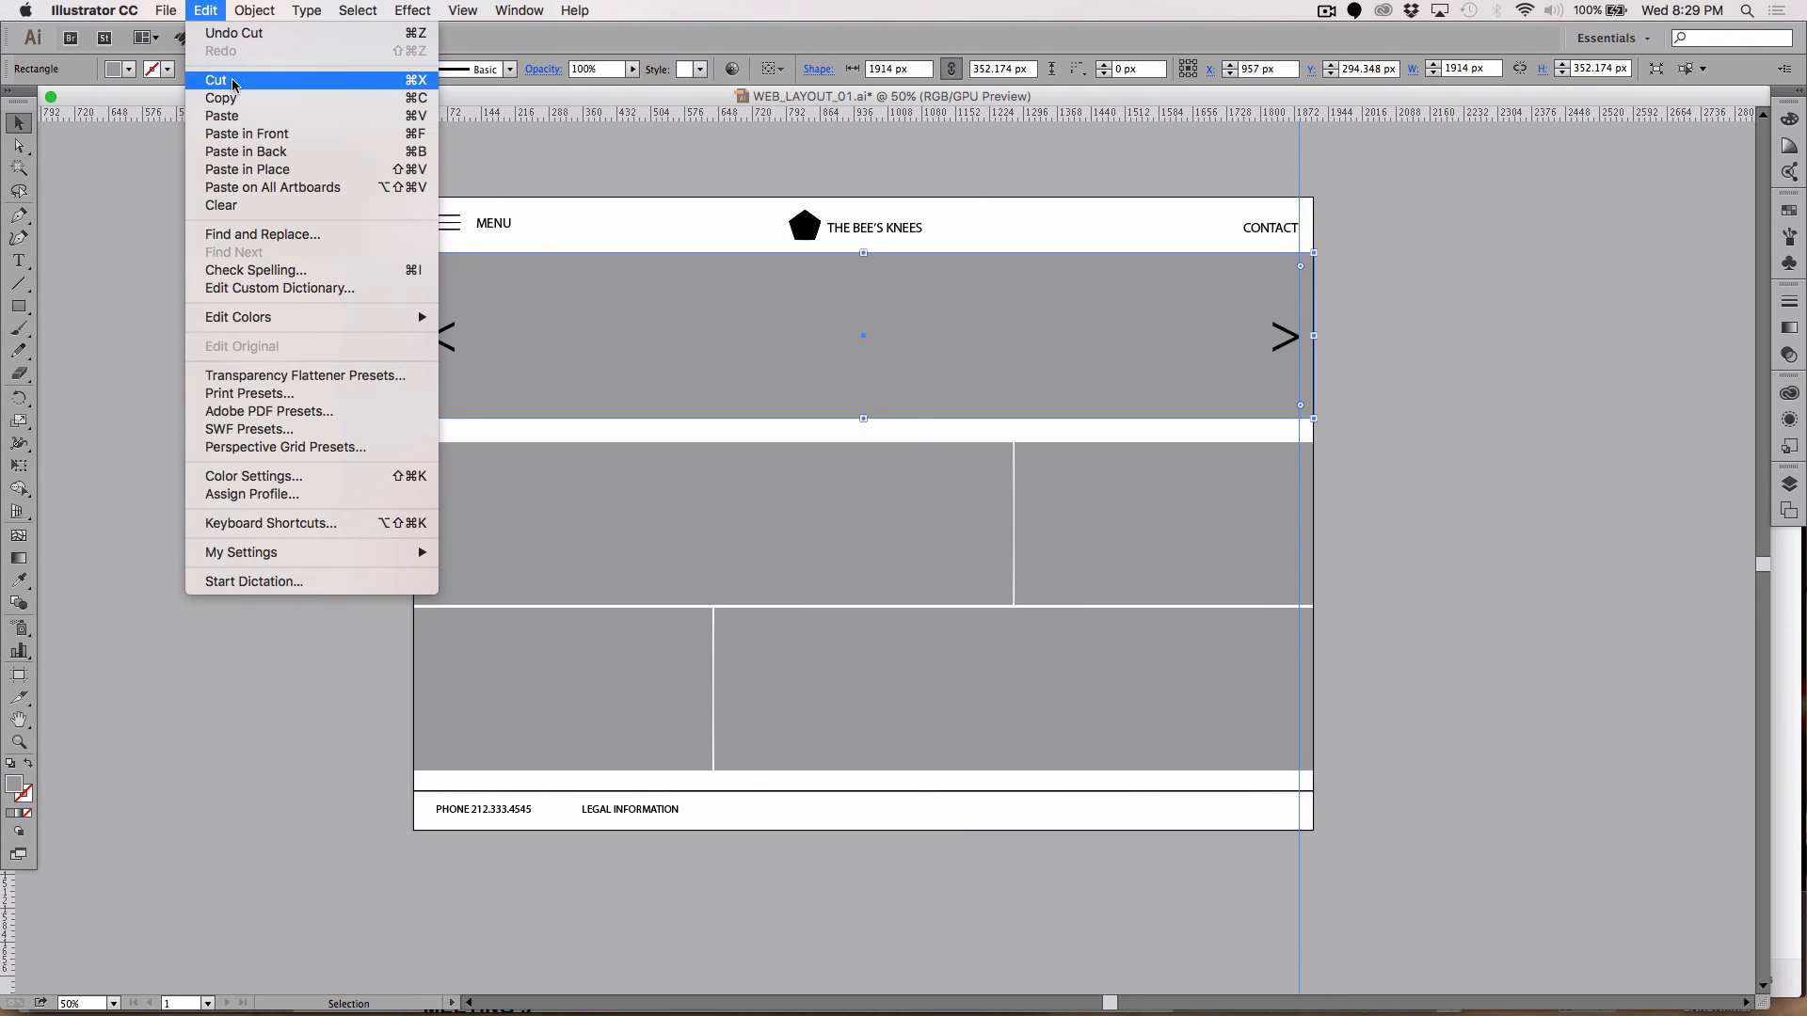
left_click(246, 151)
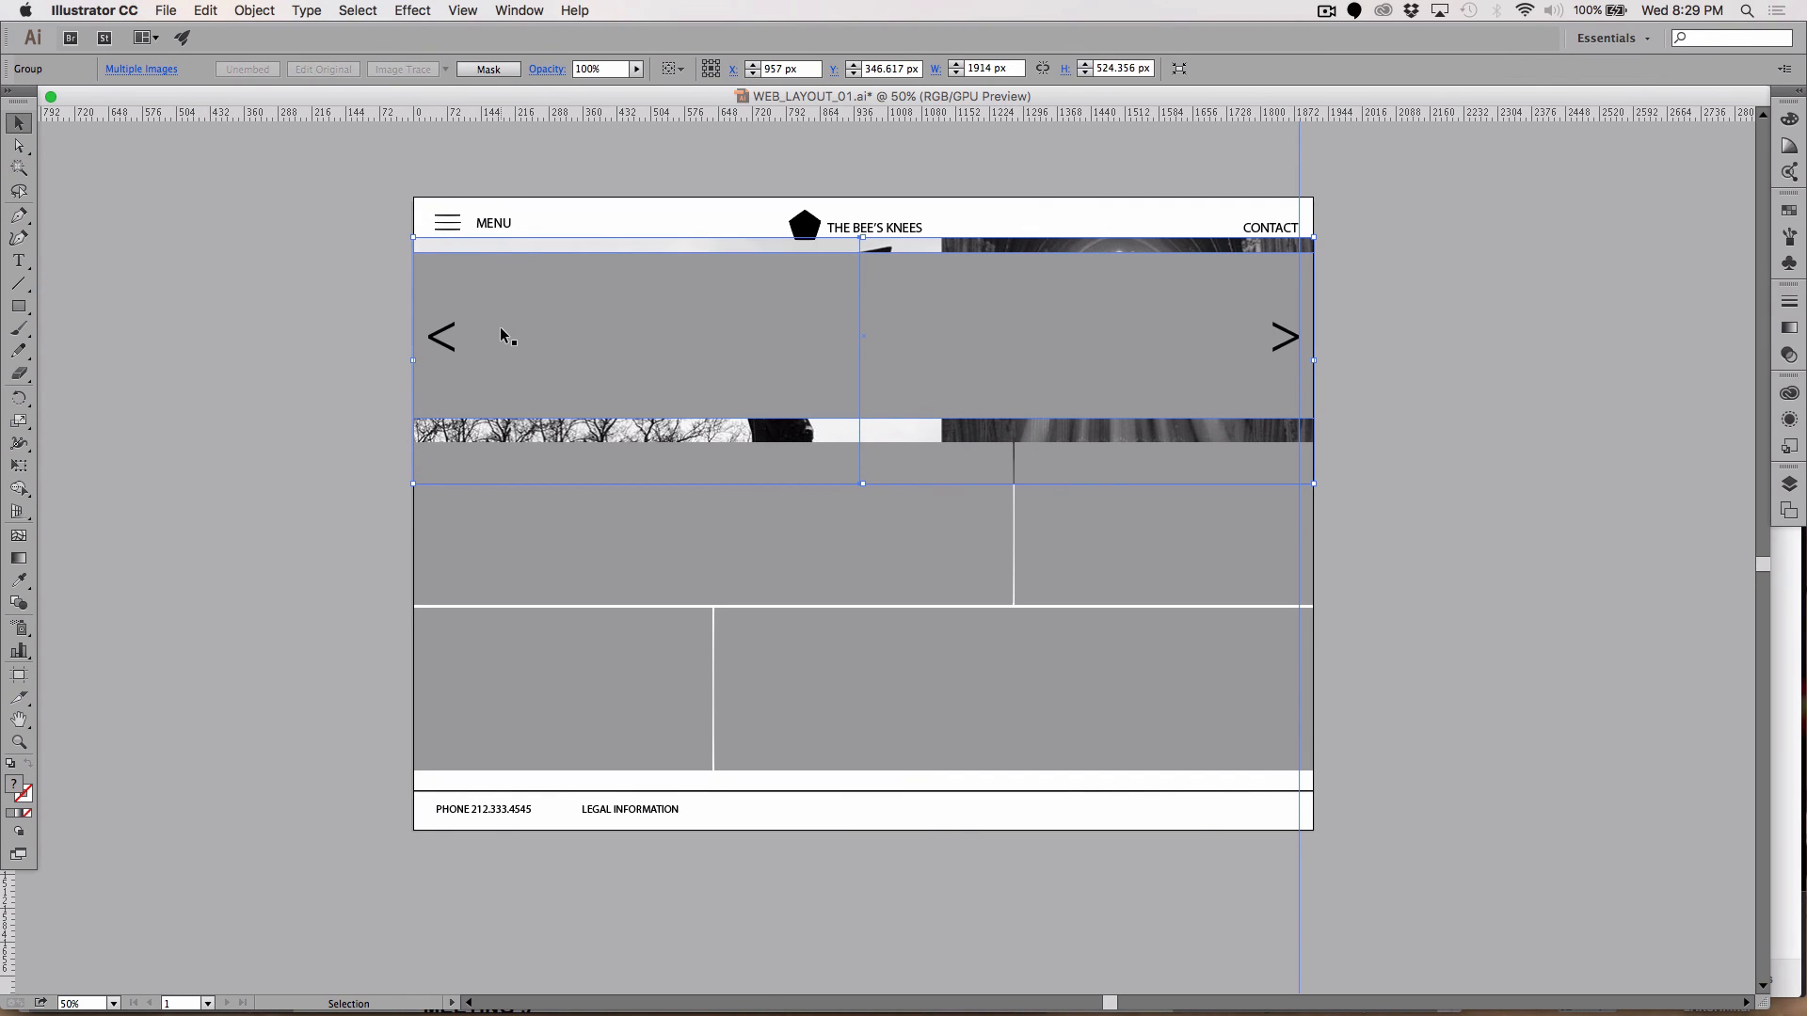
Step: Add the banner rectangle to the photo selection and apply Object > Clipping Mask > Make
left_click(685, 354, "shift")
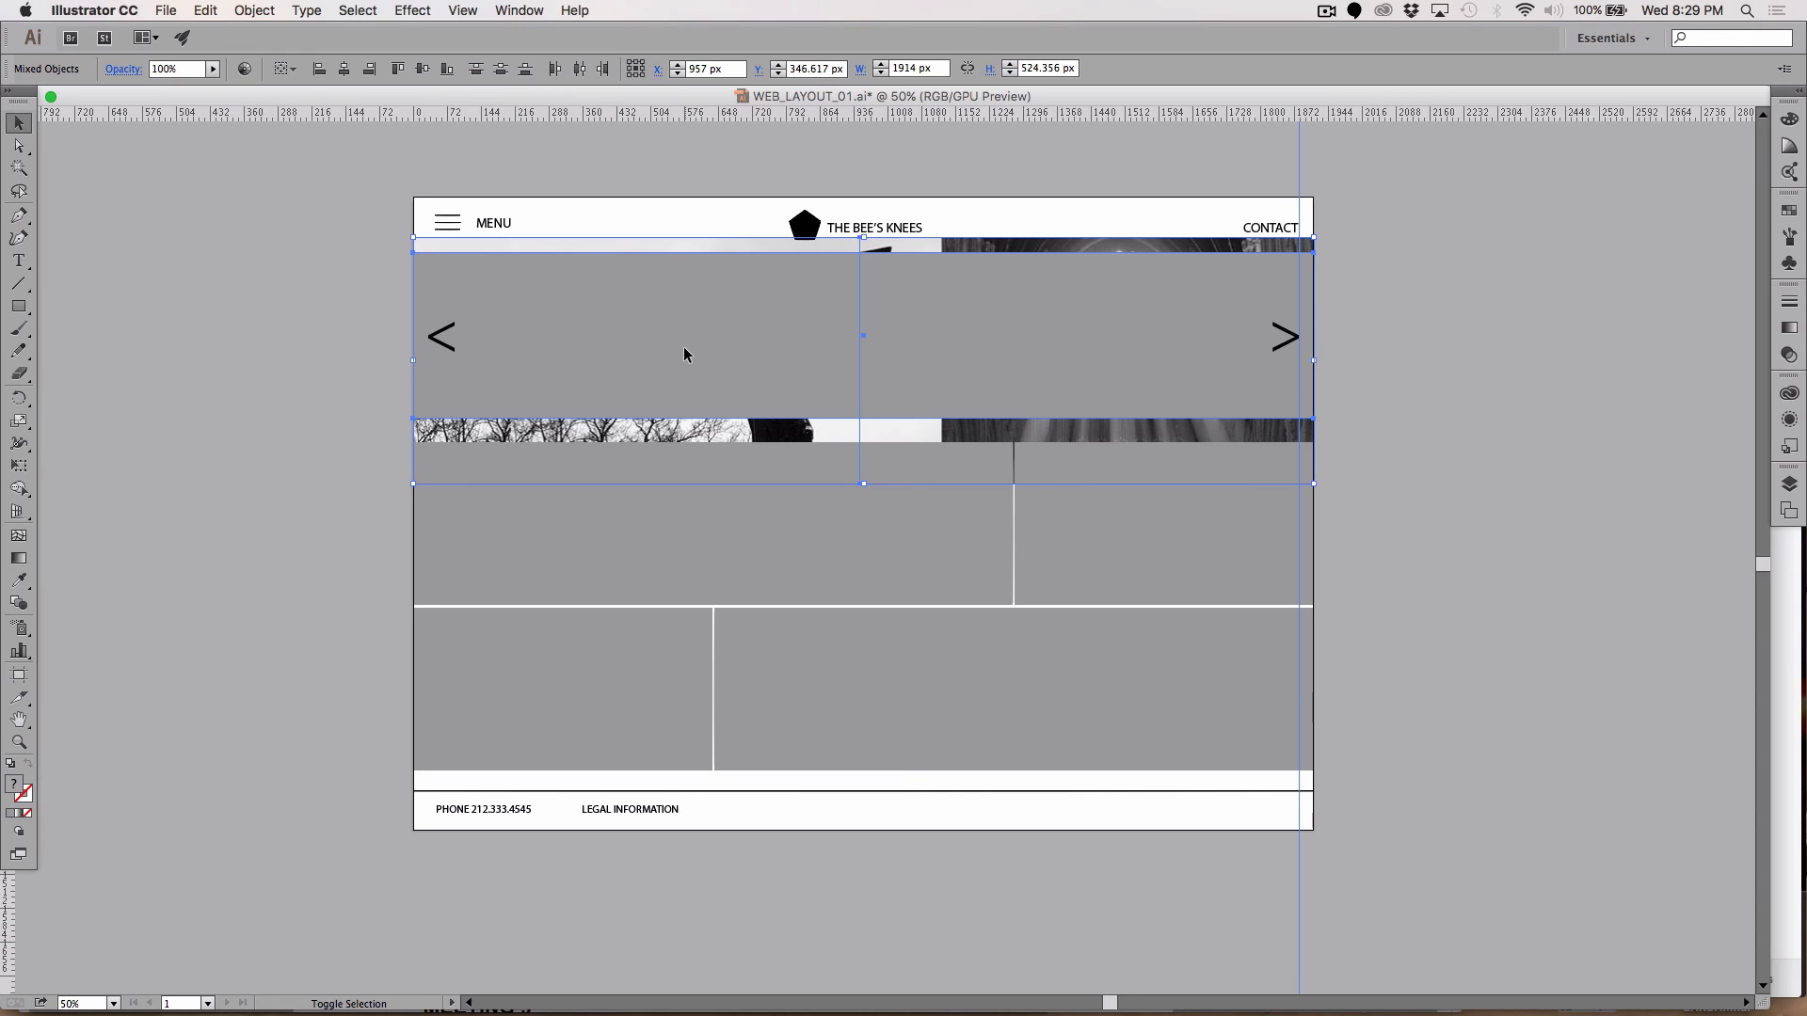
left_click(207, 10)
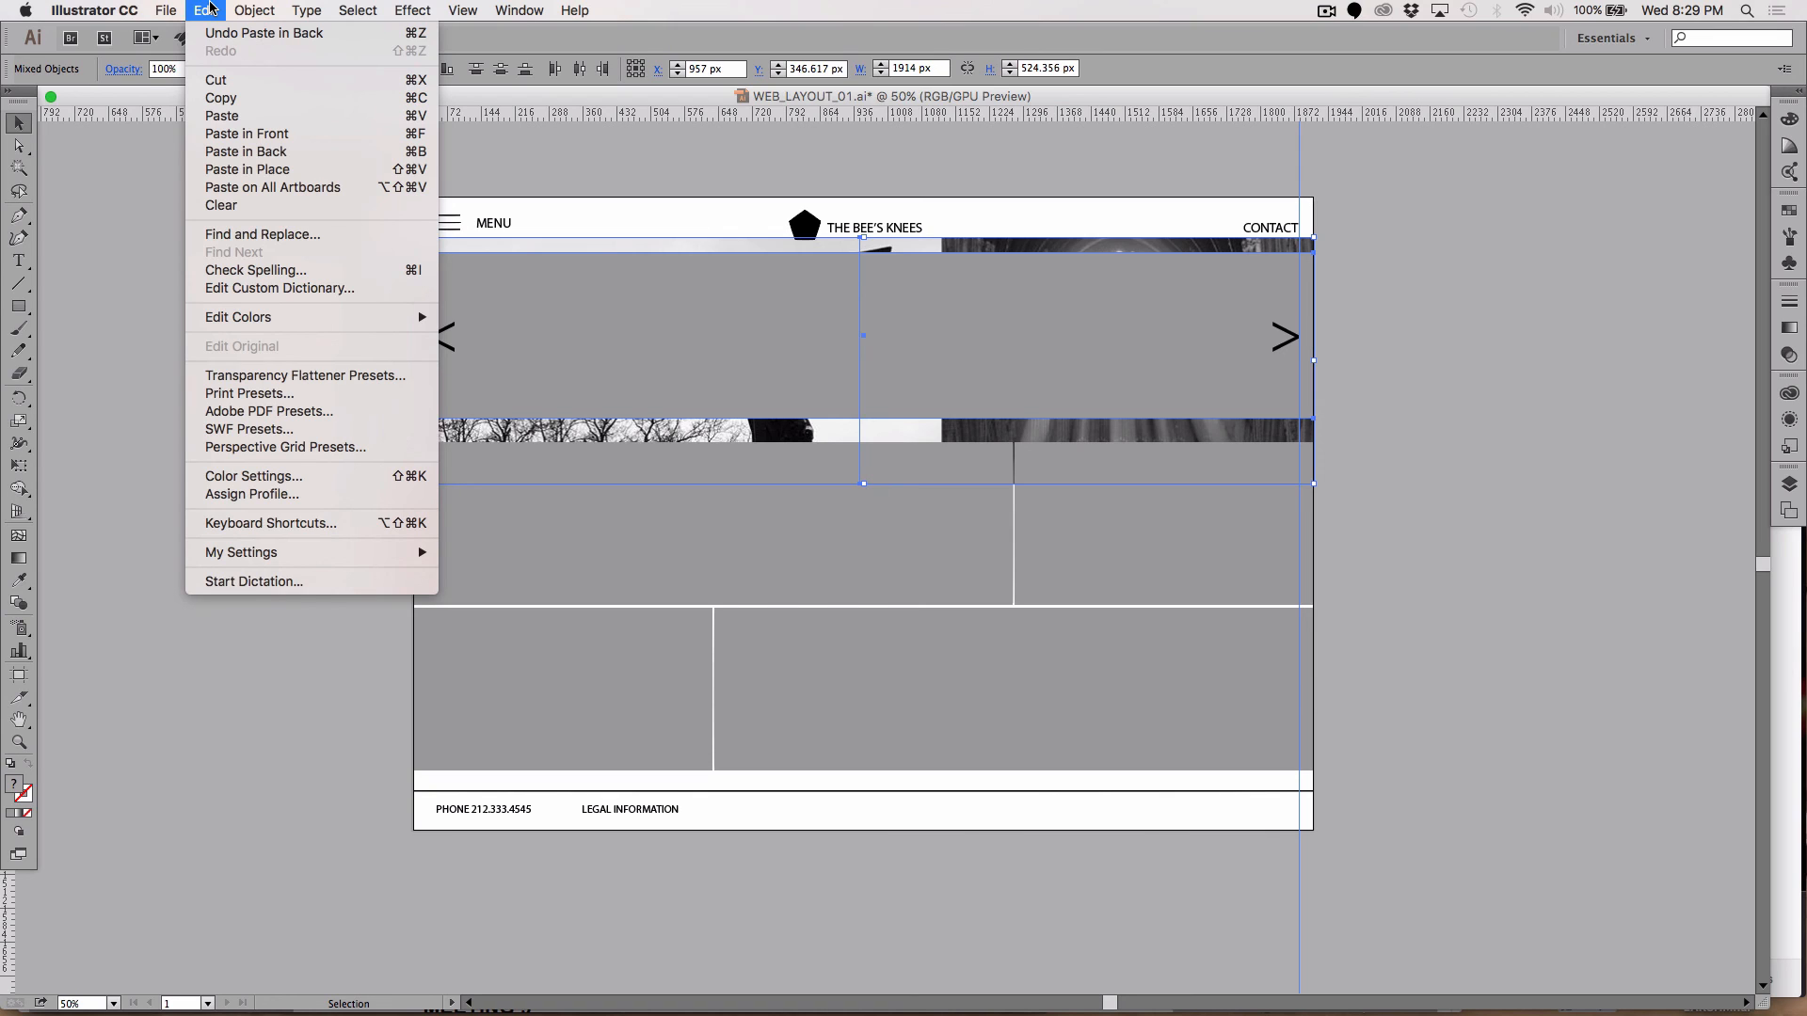
mouse_move(254, 10)
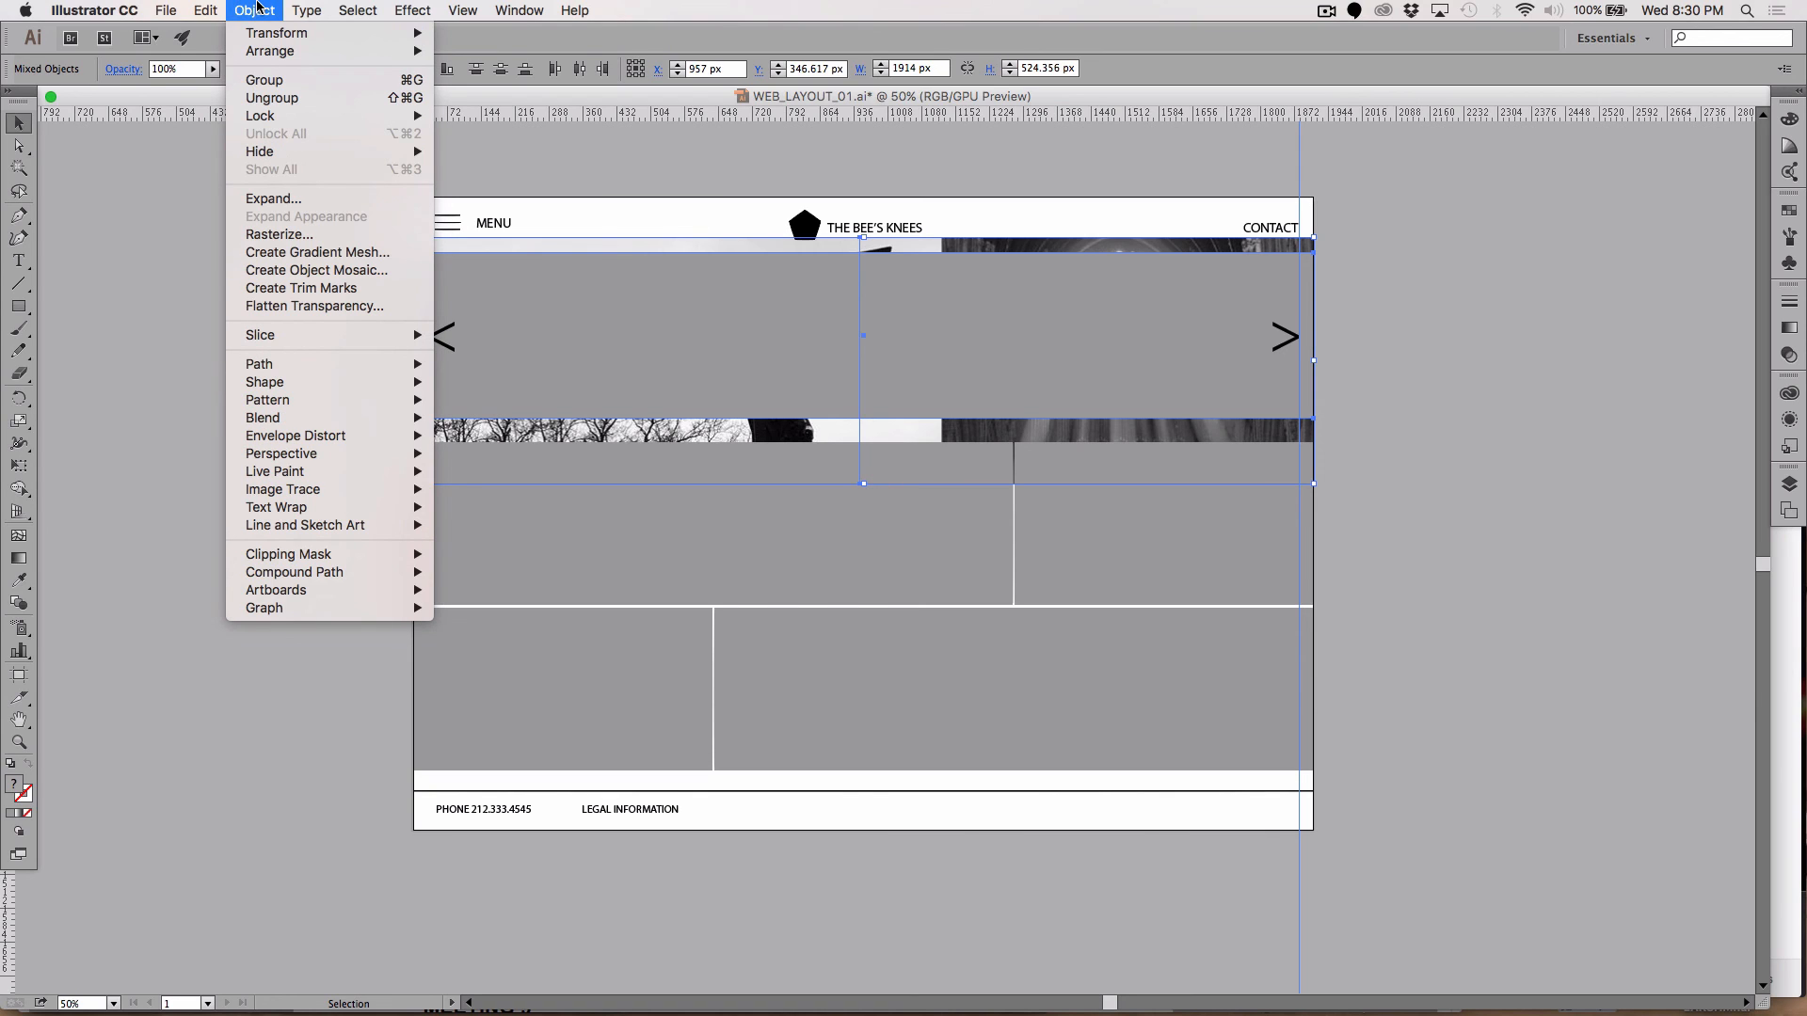
mouse_move(263, 557)
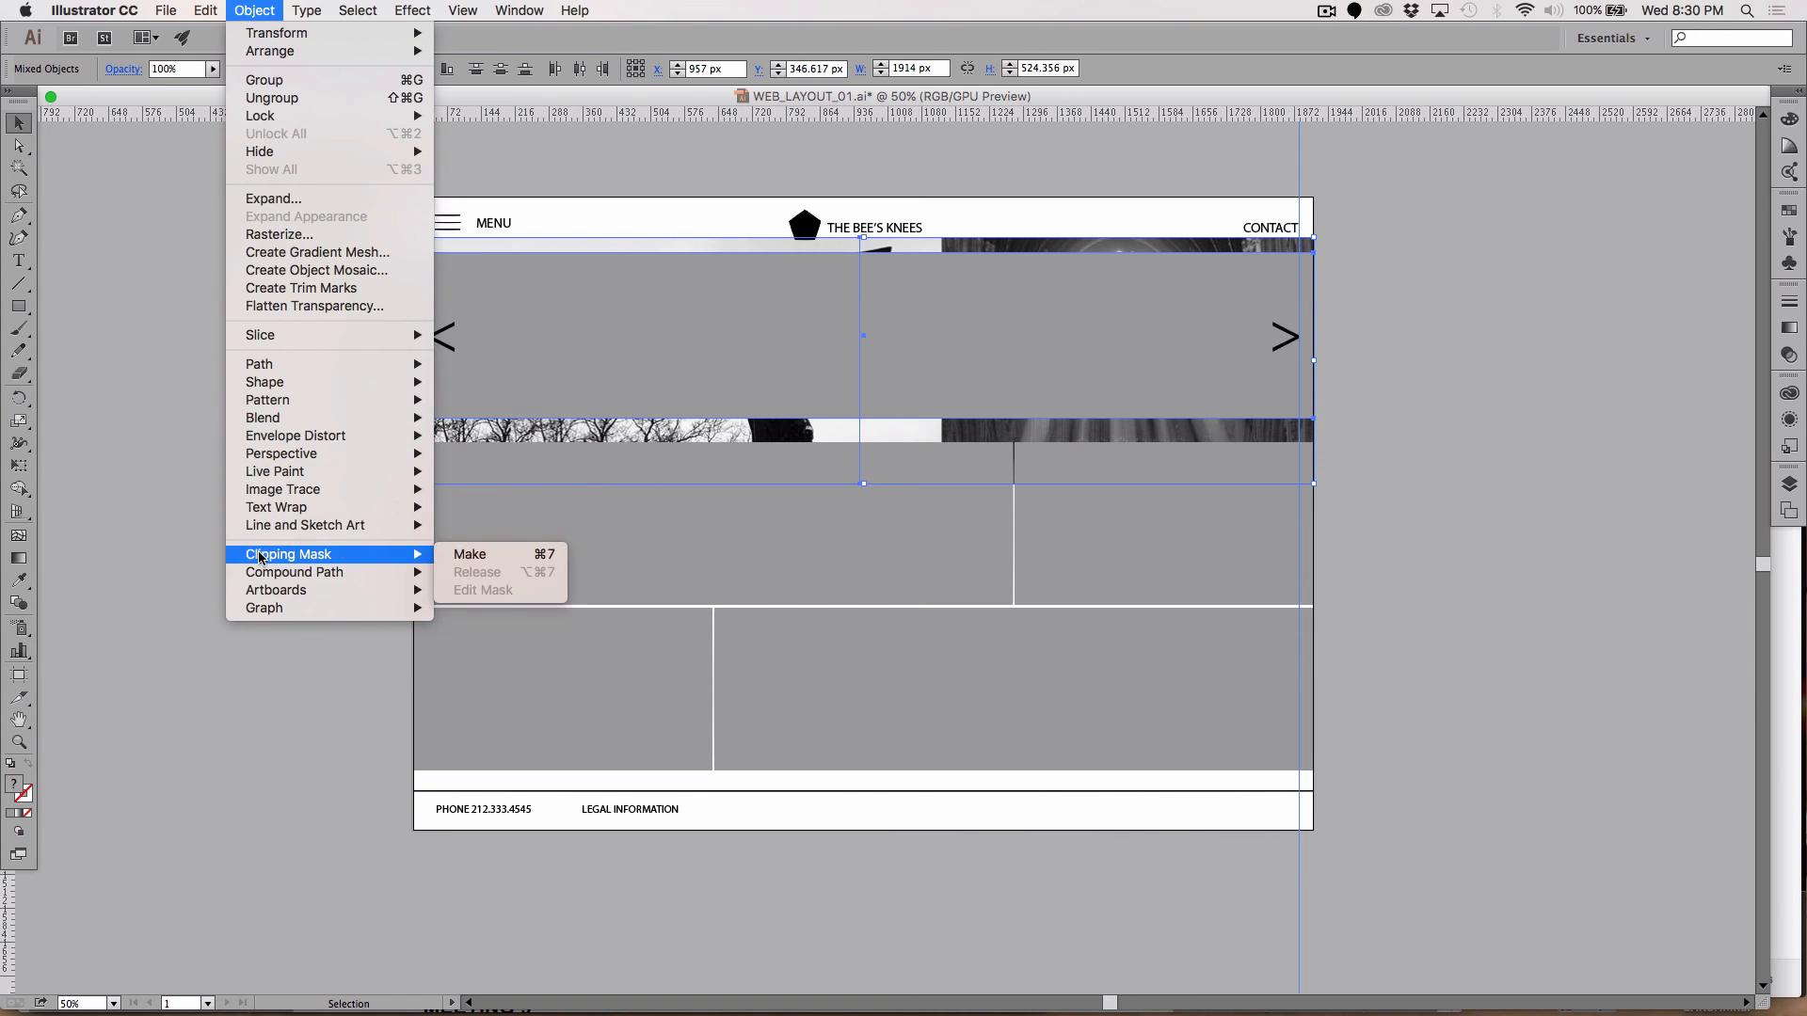
left_click(471, 556)
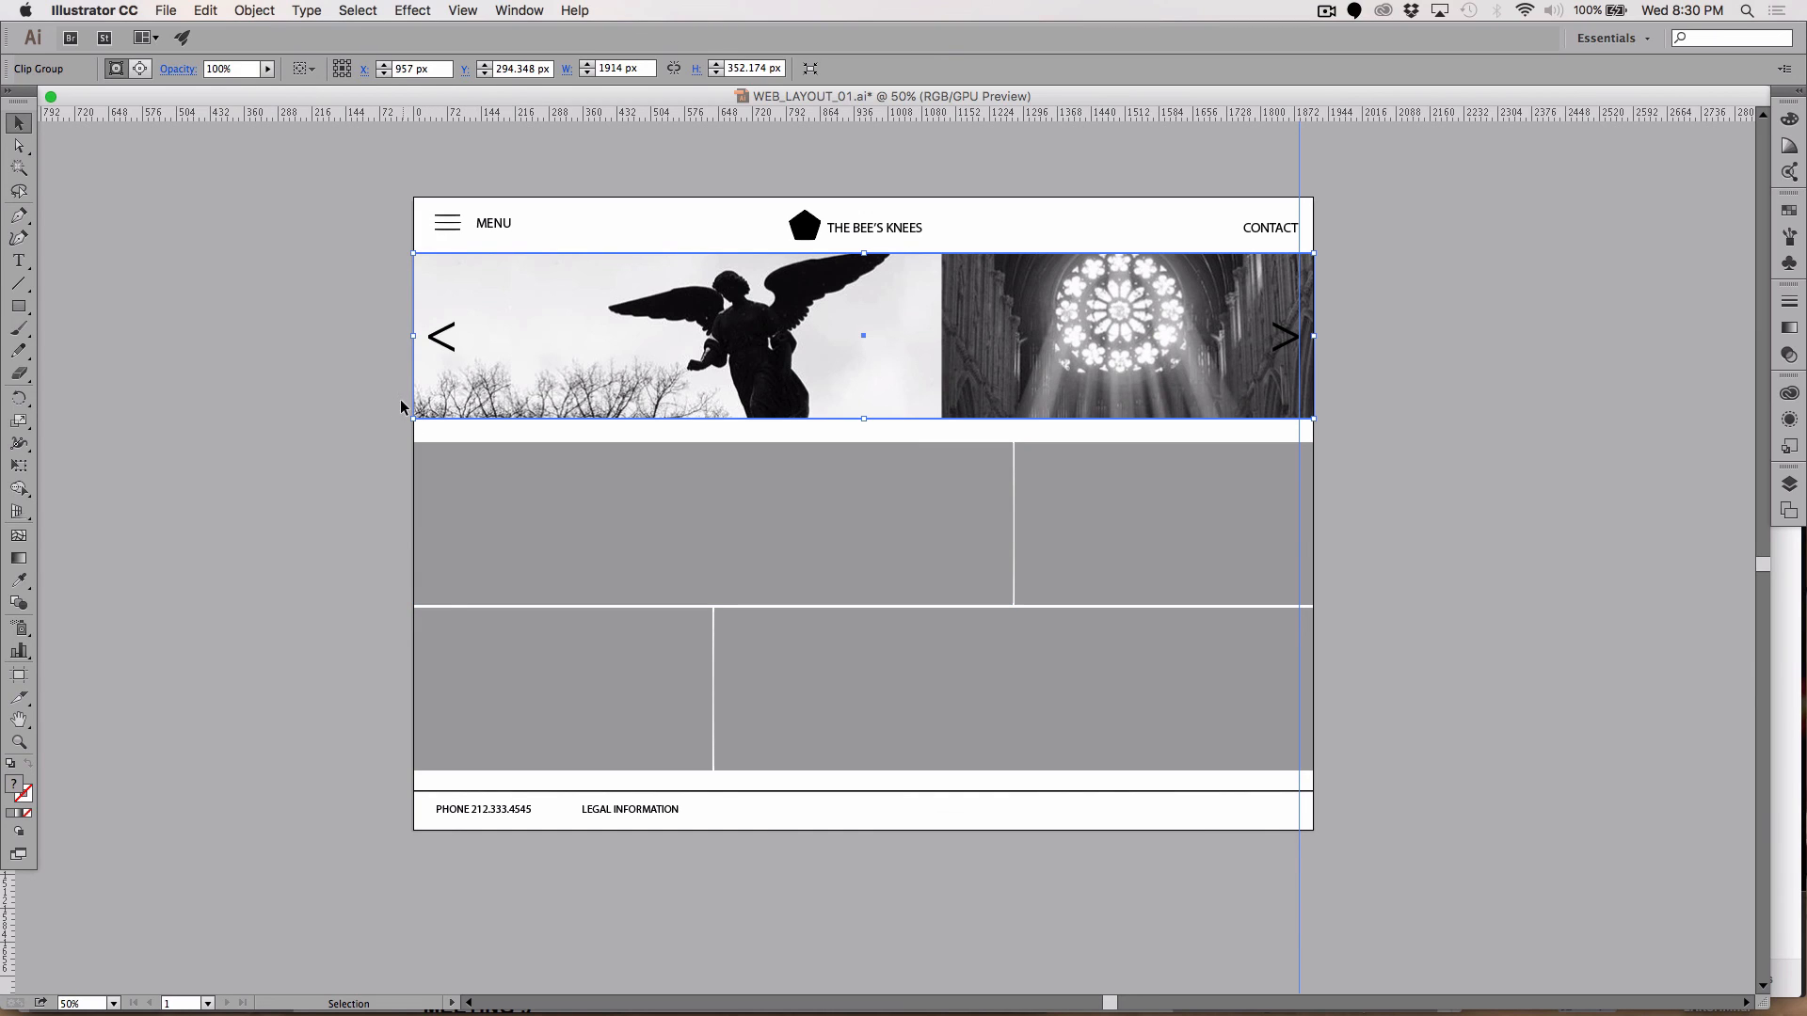
left_click(224, 400)
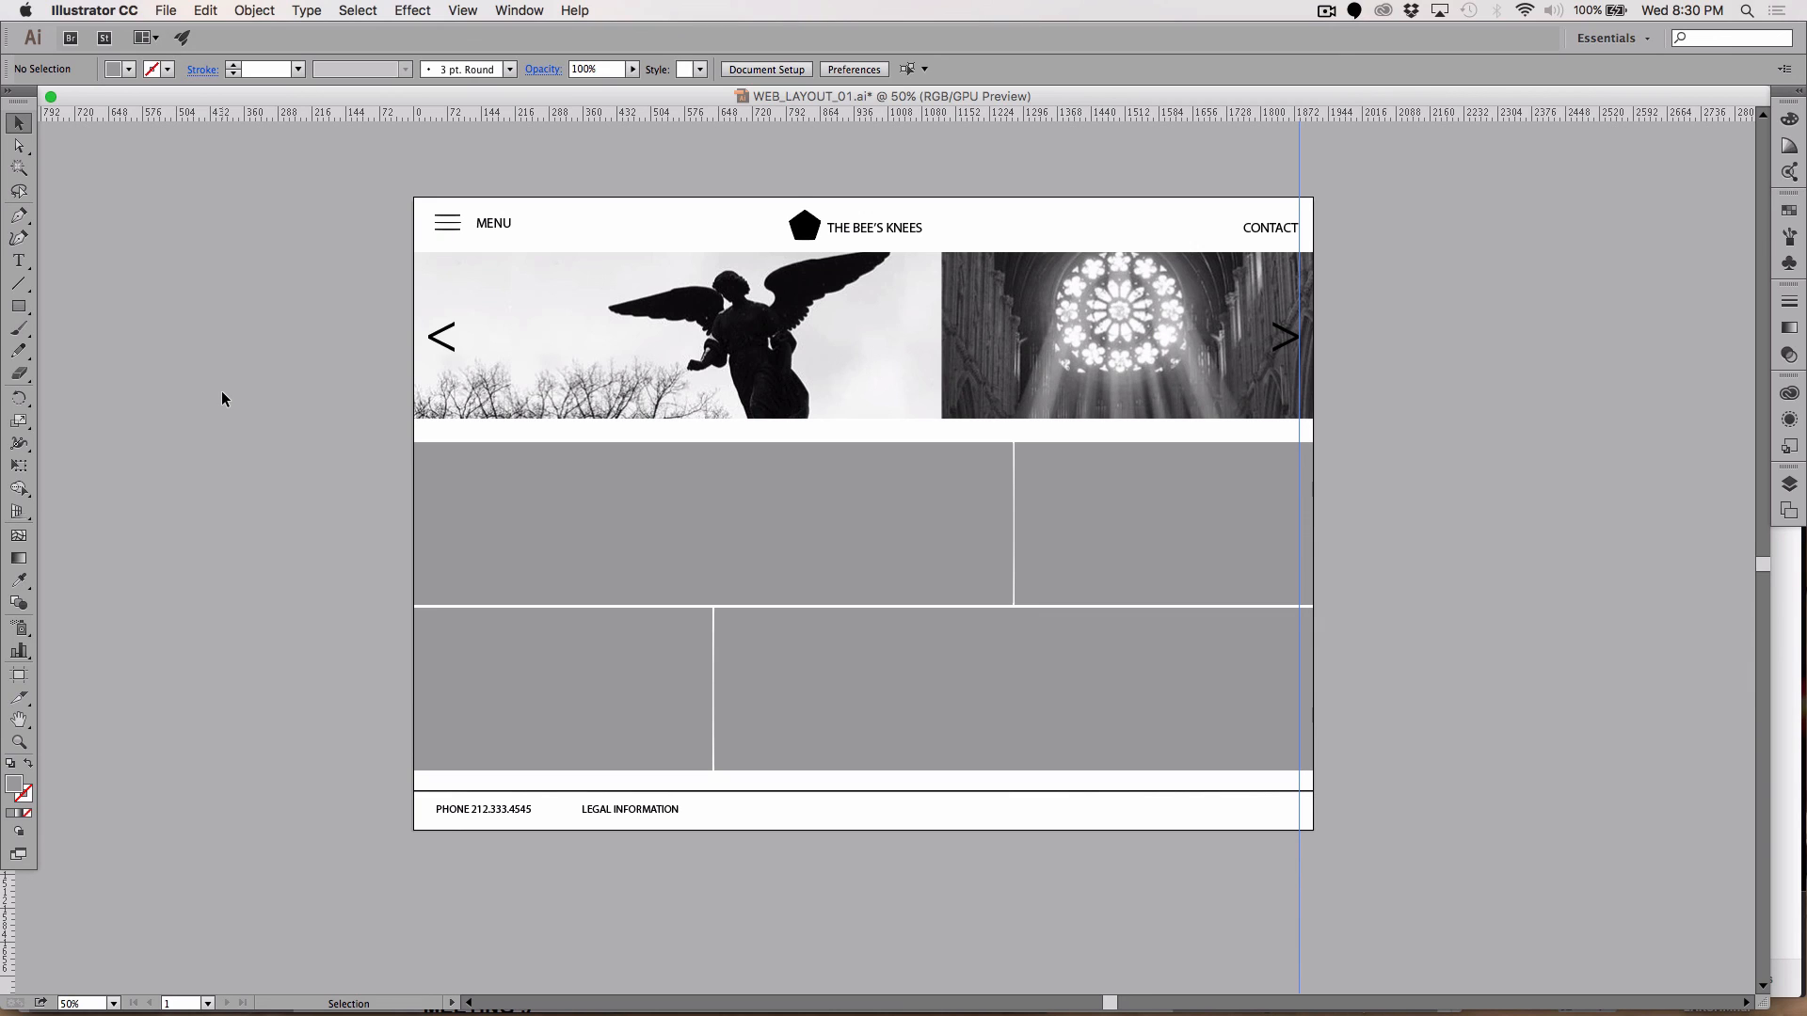
left_click(1330, 16)
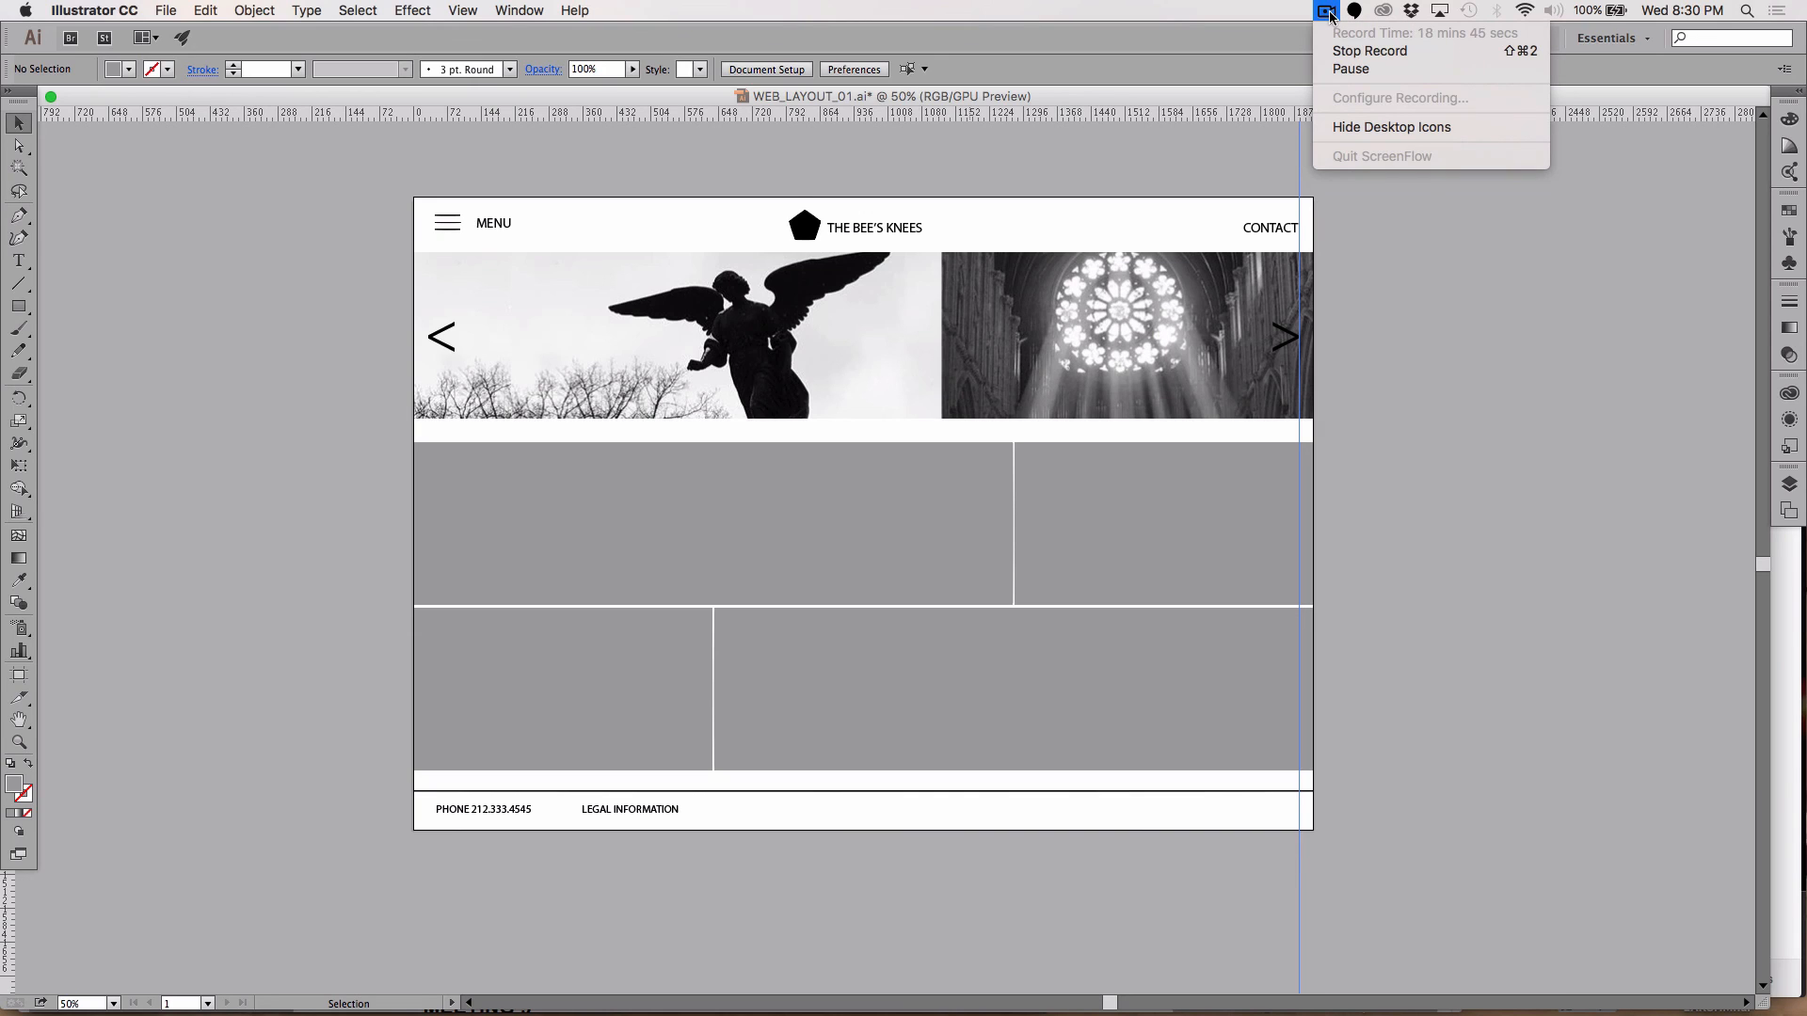